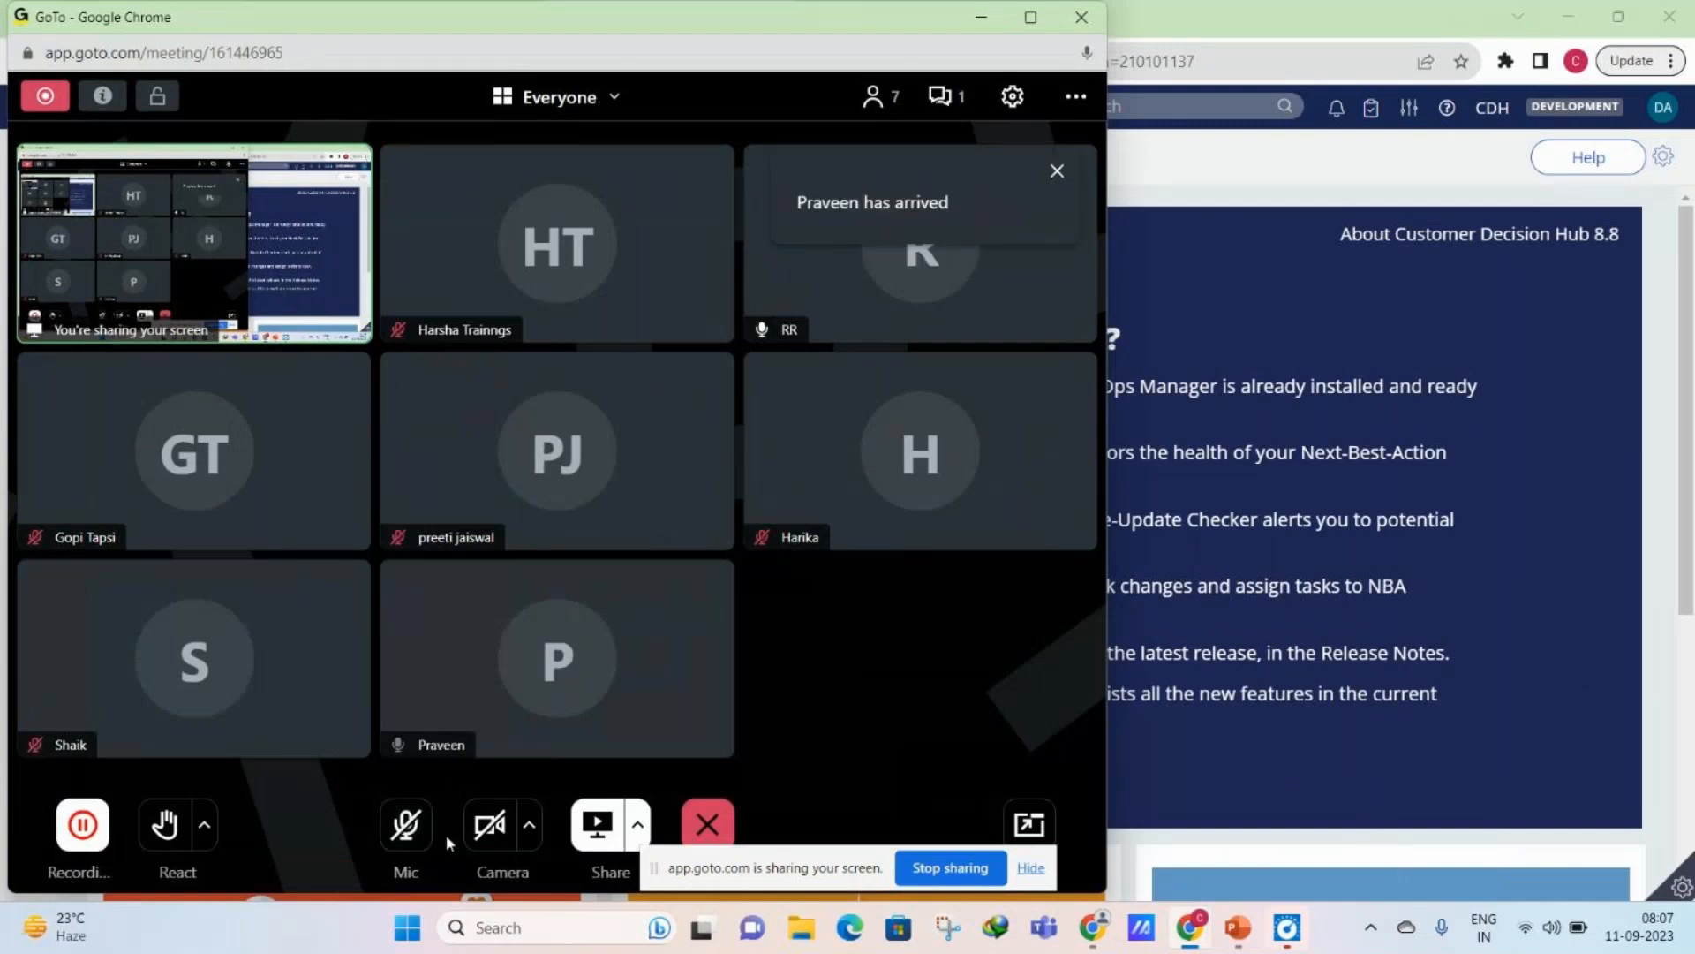
- Unmute the meeting microphone and return to the Customer Decision Hub browser window, dismissing the antivirus notice
click(408, 825)
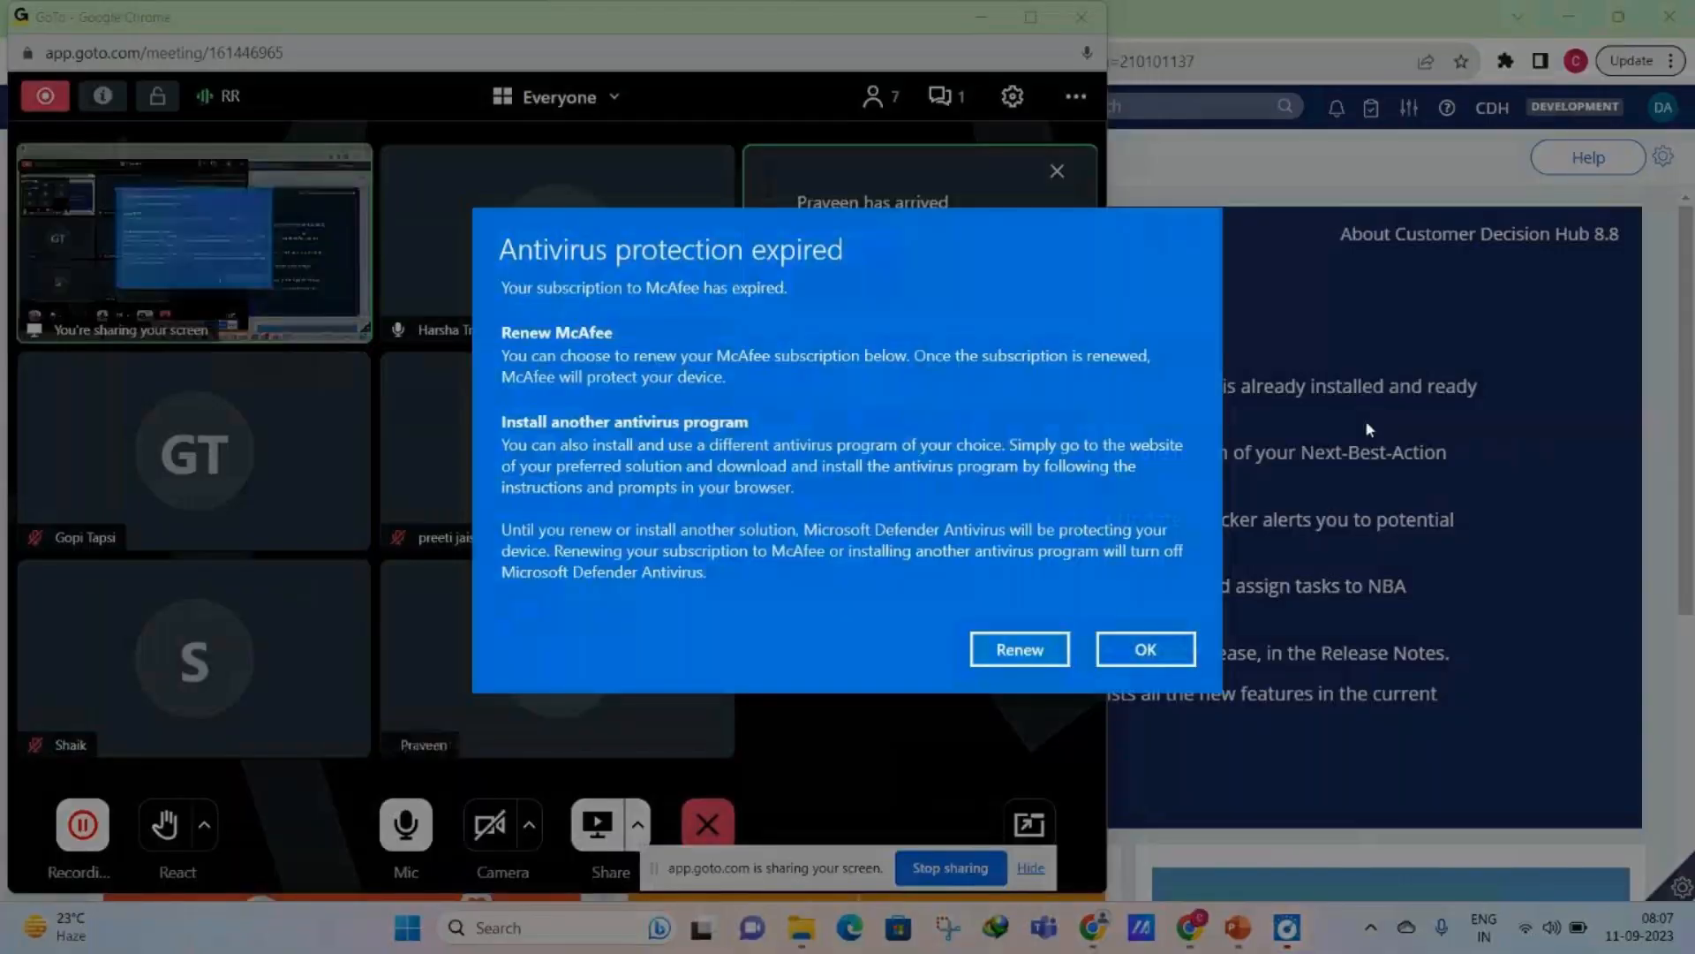
click(1146, 649)
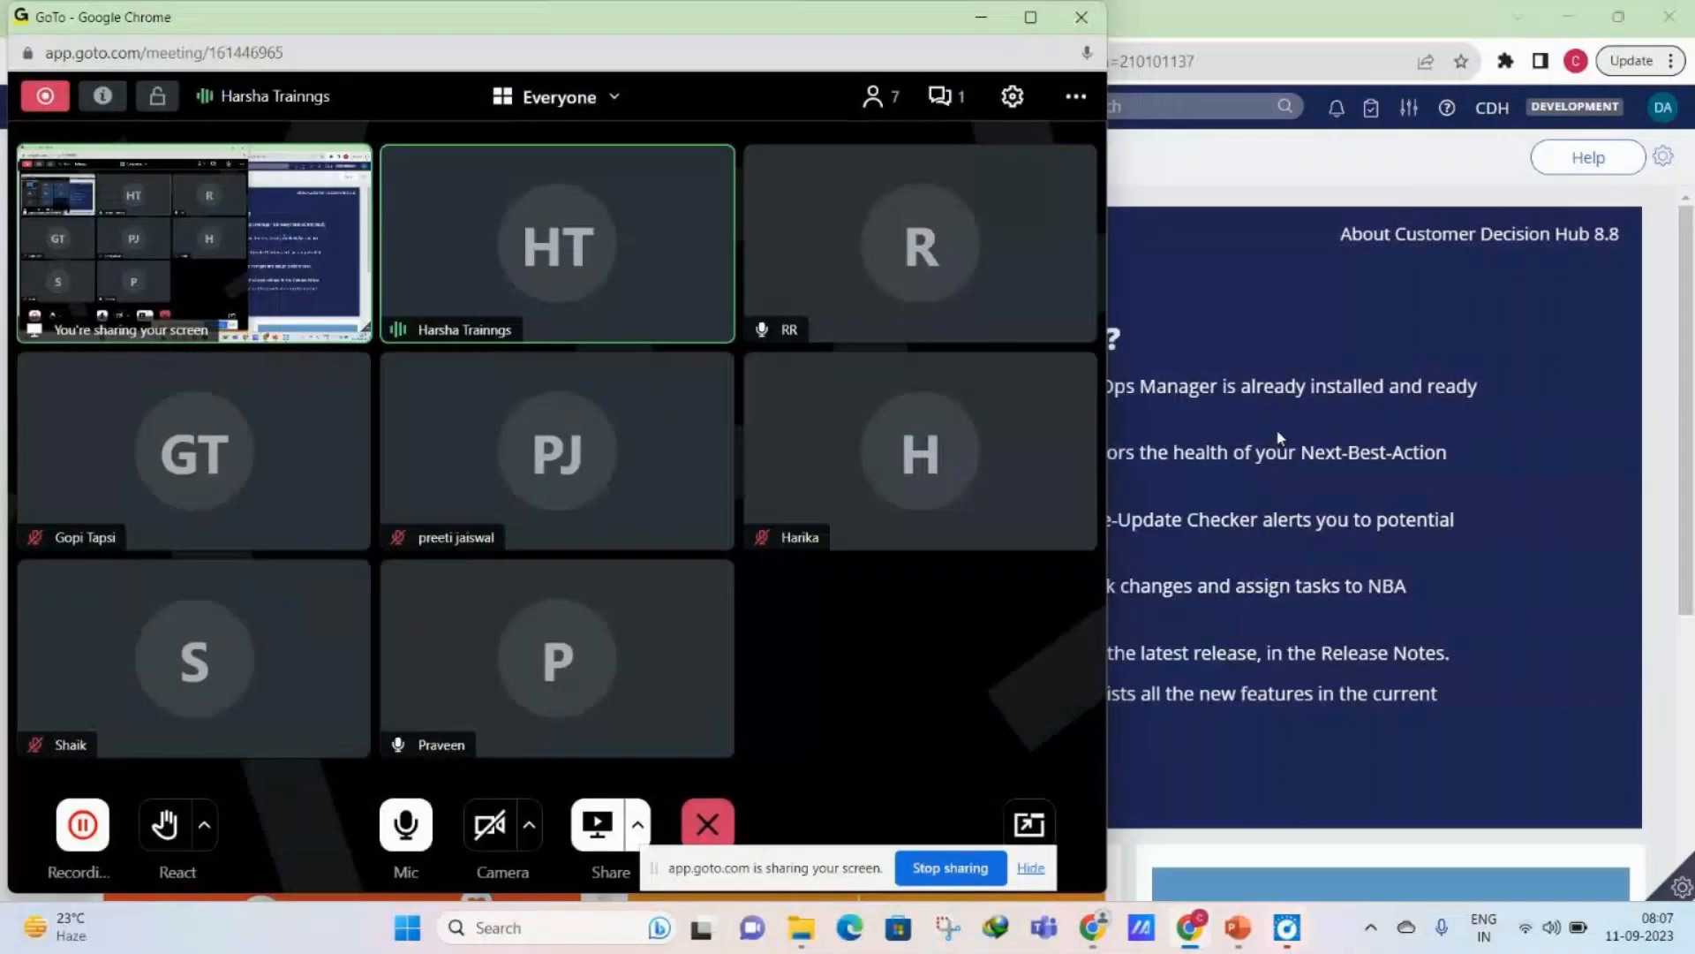
click(1279, 437)
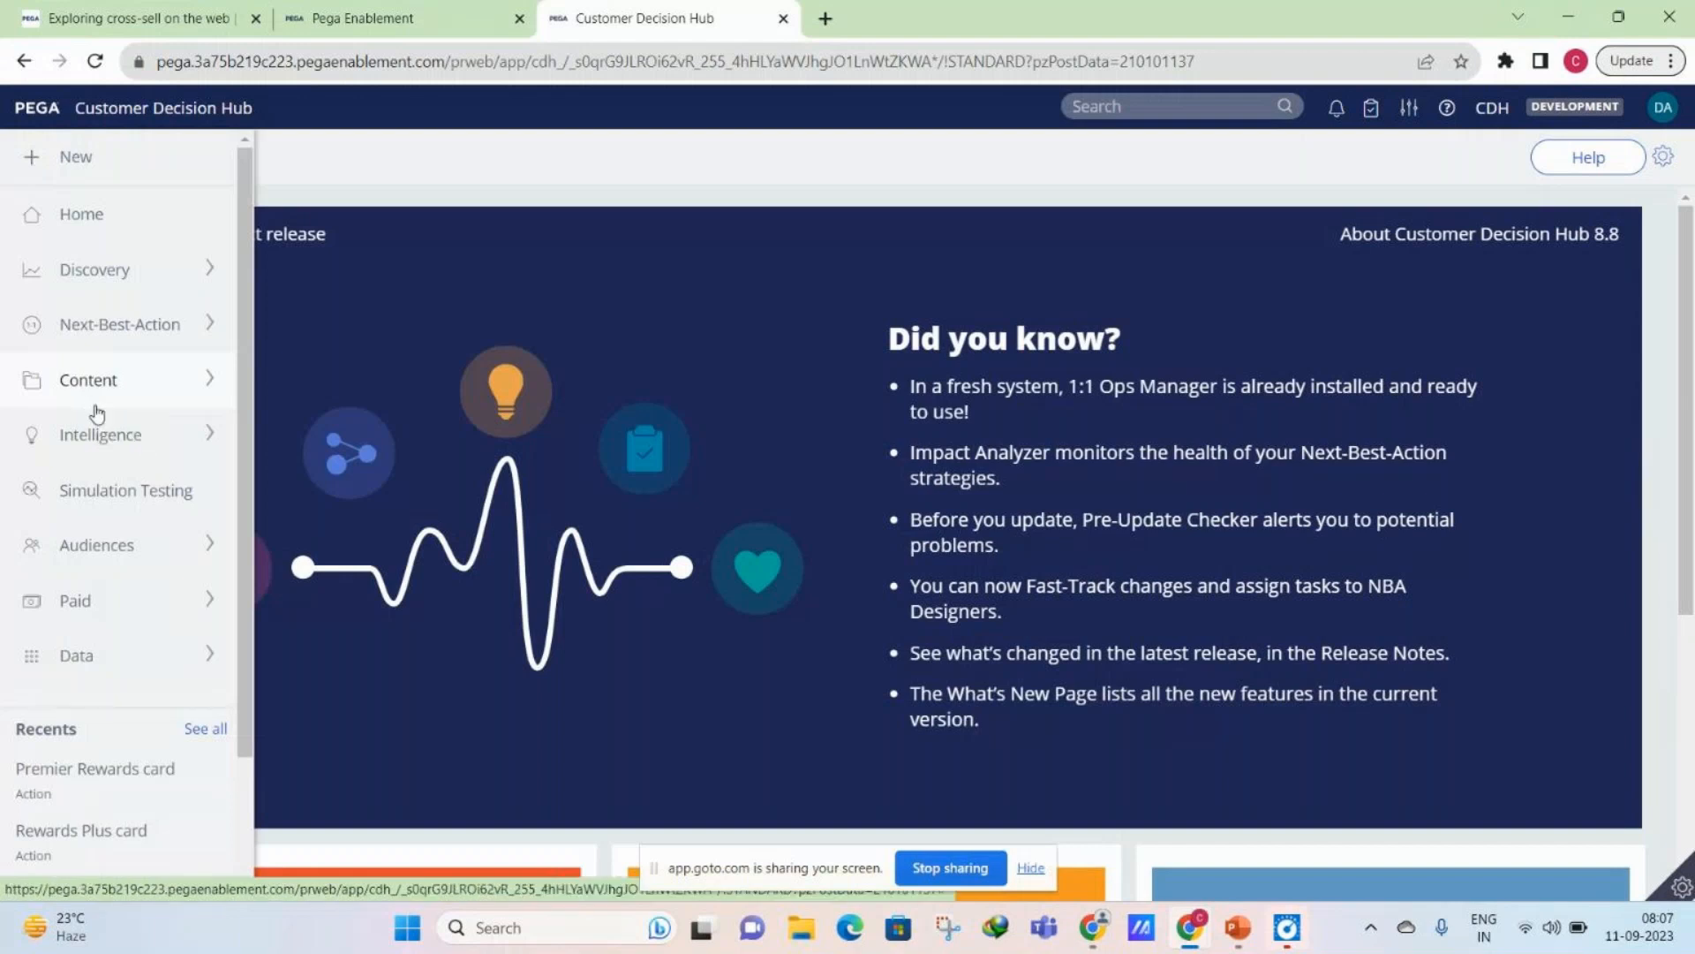
- Open Prediction Studio from the Intelligence area, and switch from it to Dev Studio
click(99, 432)
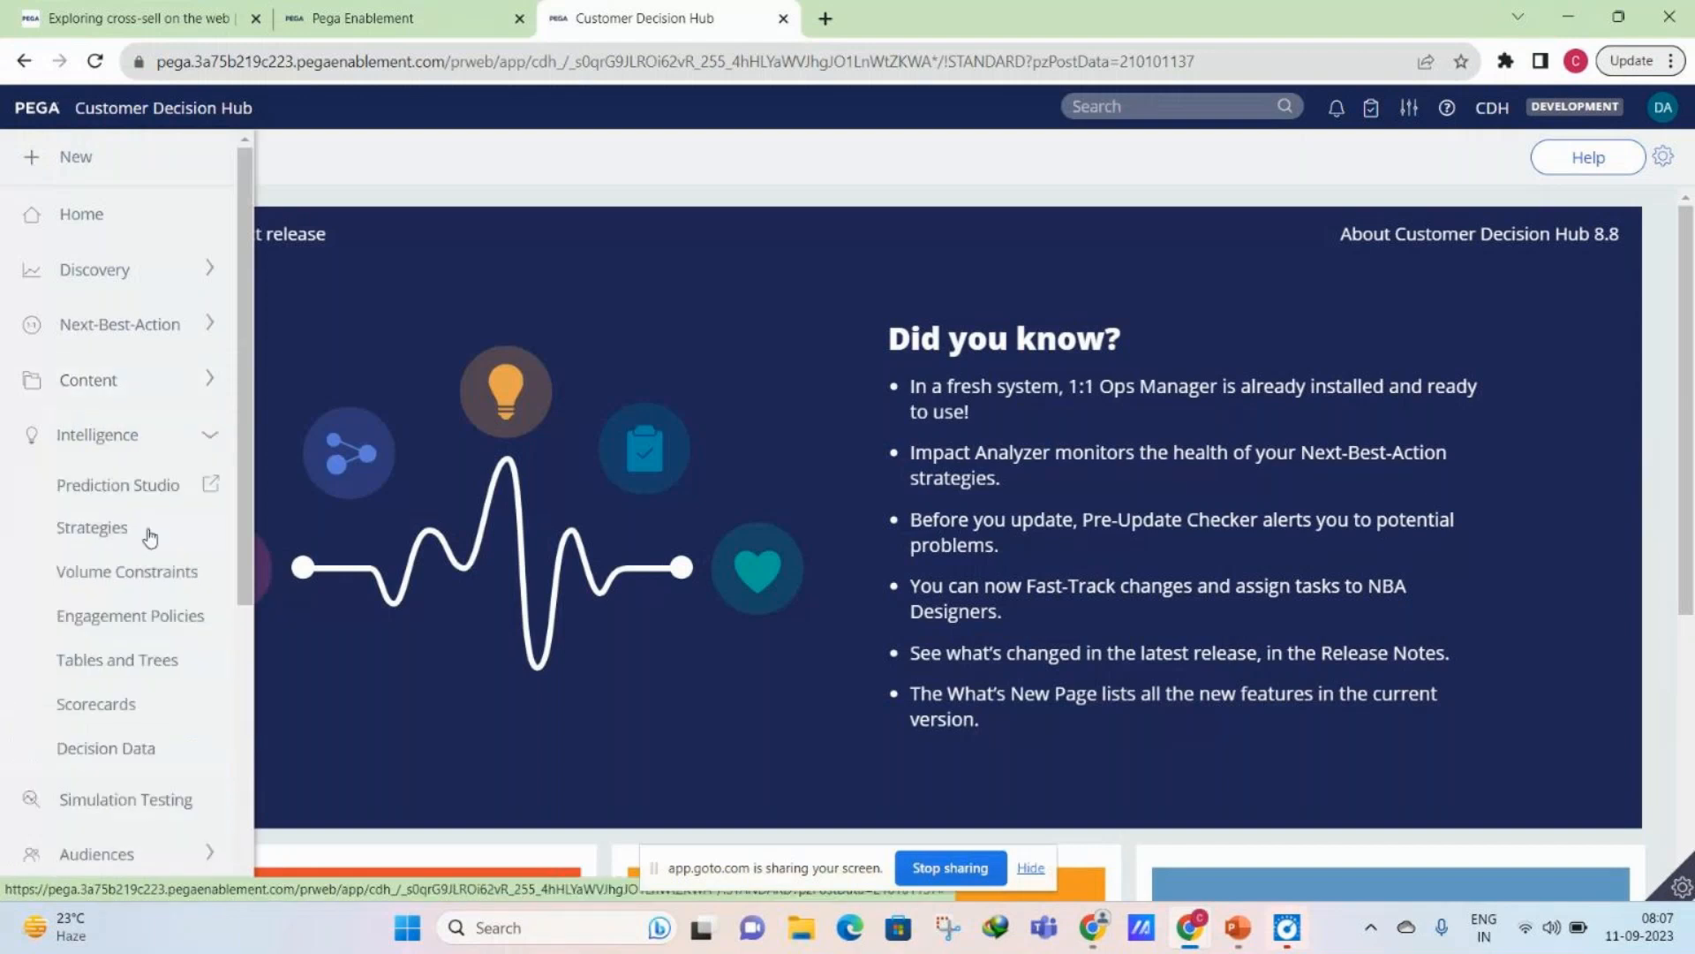
click(125, 488)
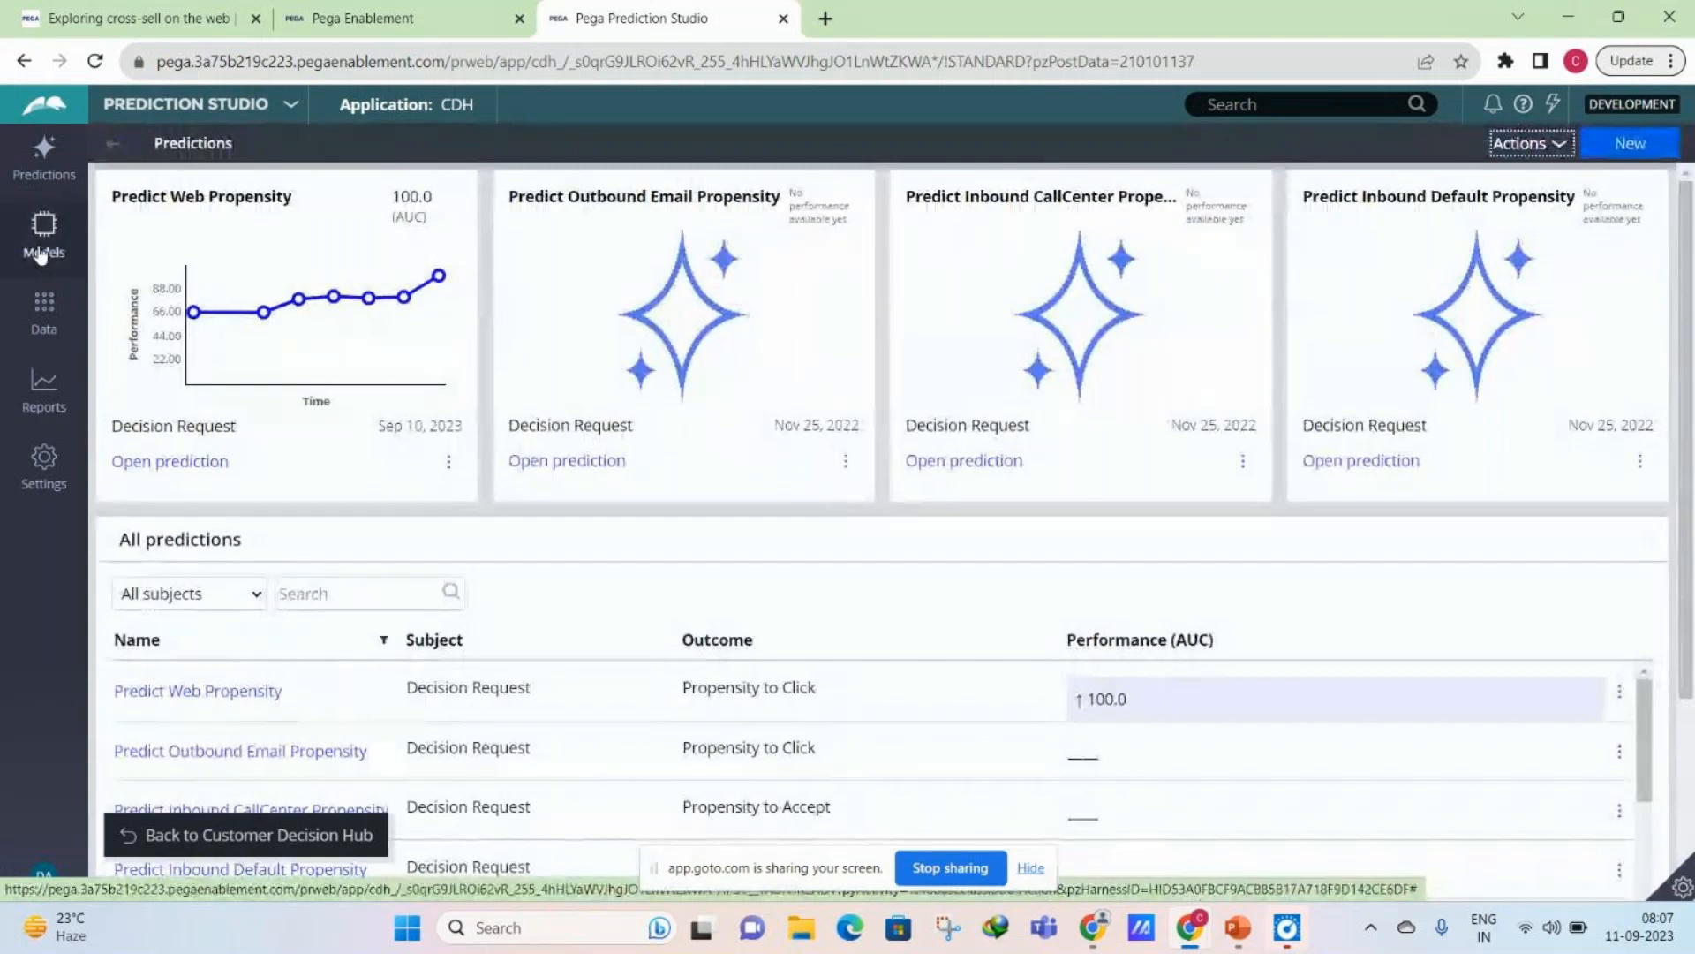
click(187, 103)
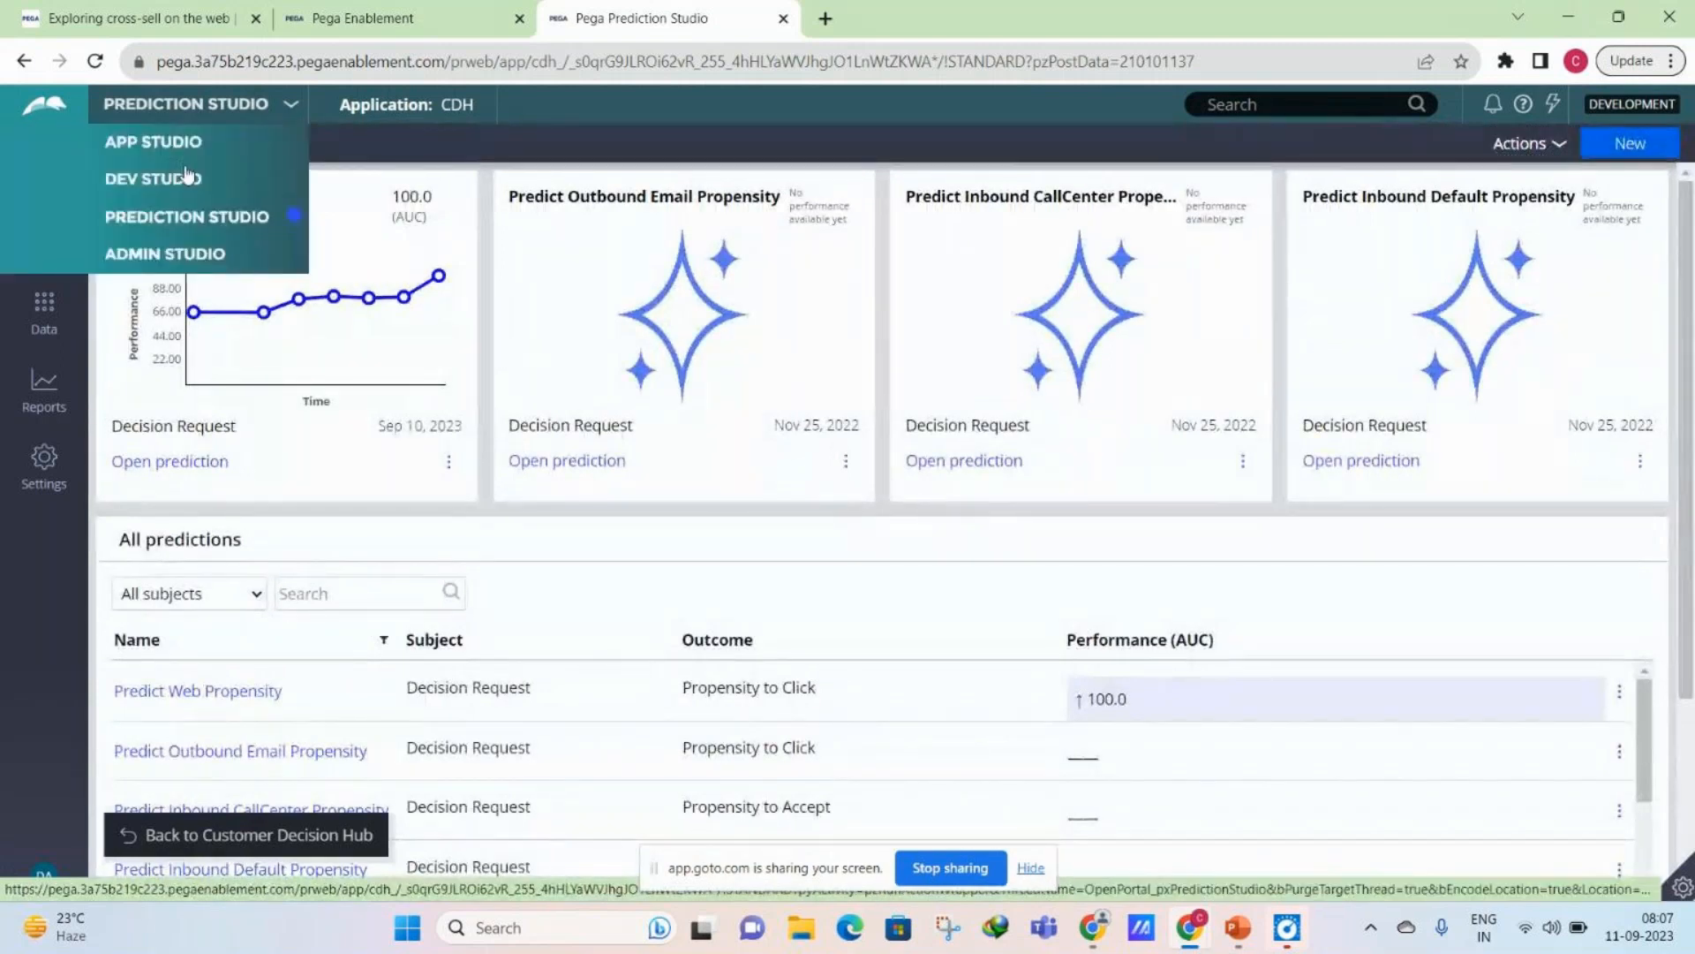
click(187, 176)
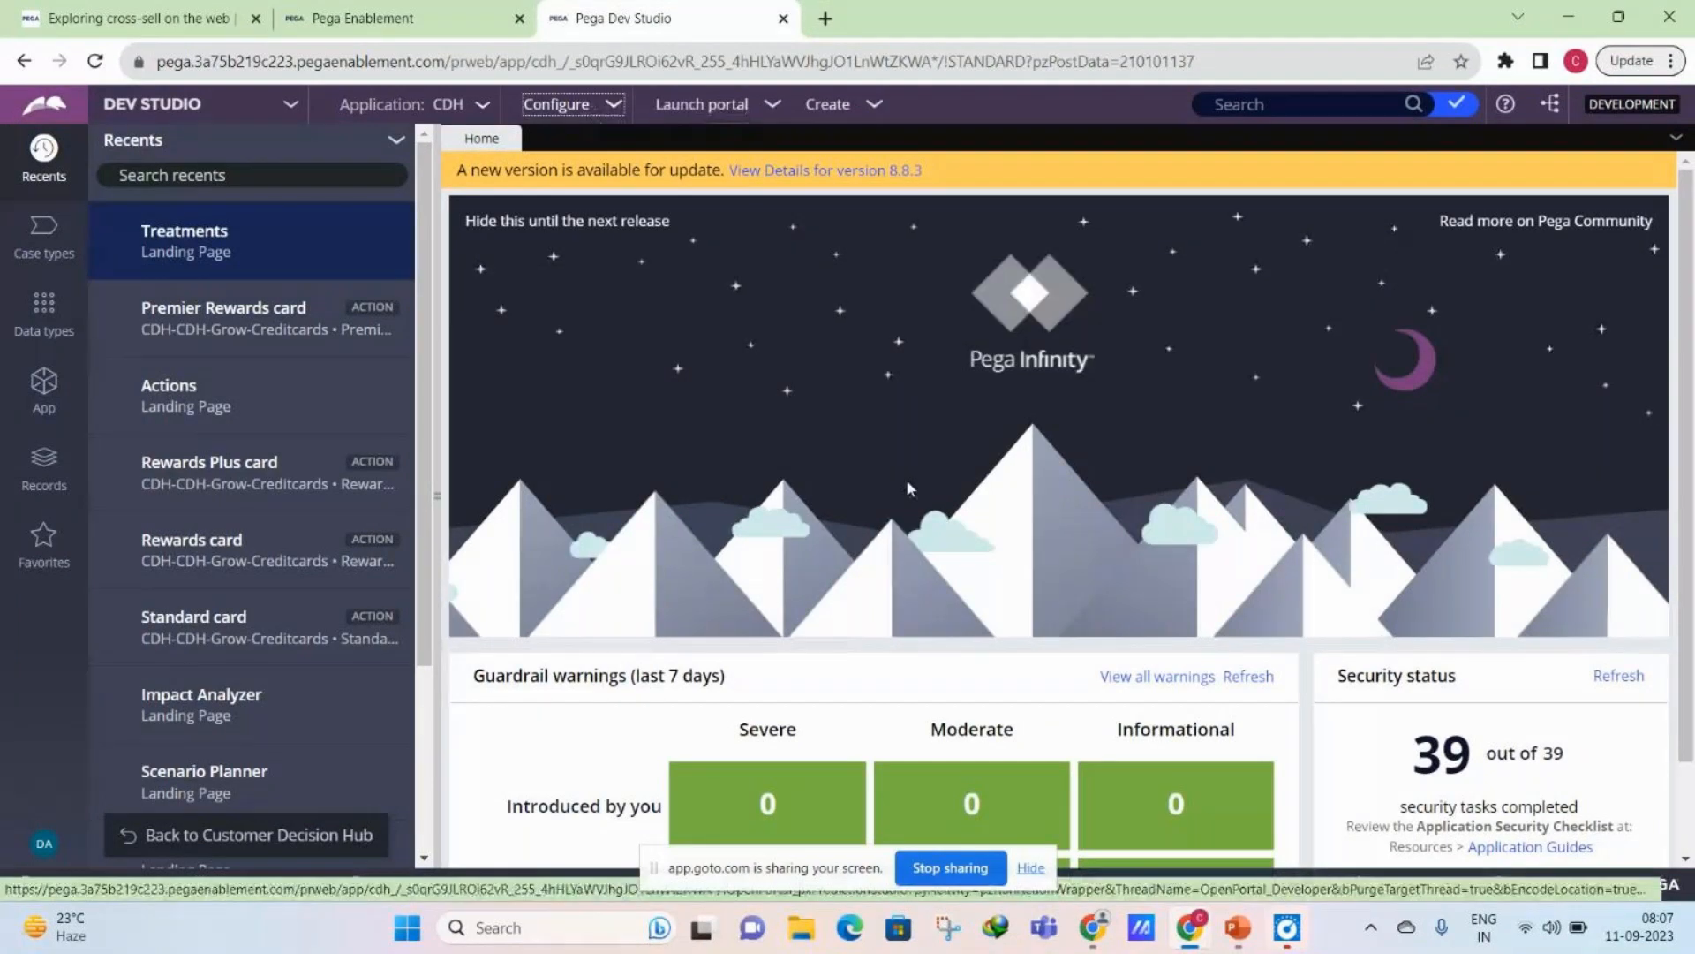
- Open the Decisioning Proposition Management hierarchy and show the Top Level decision data records
mouse_move(1198, 941)
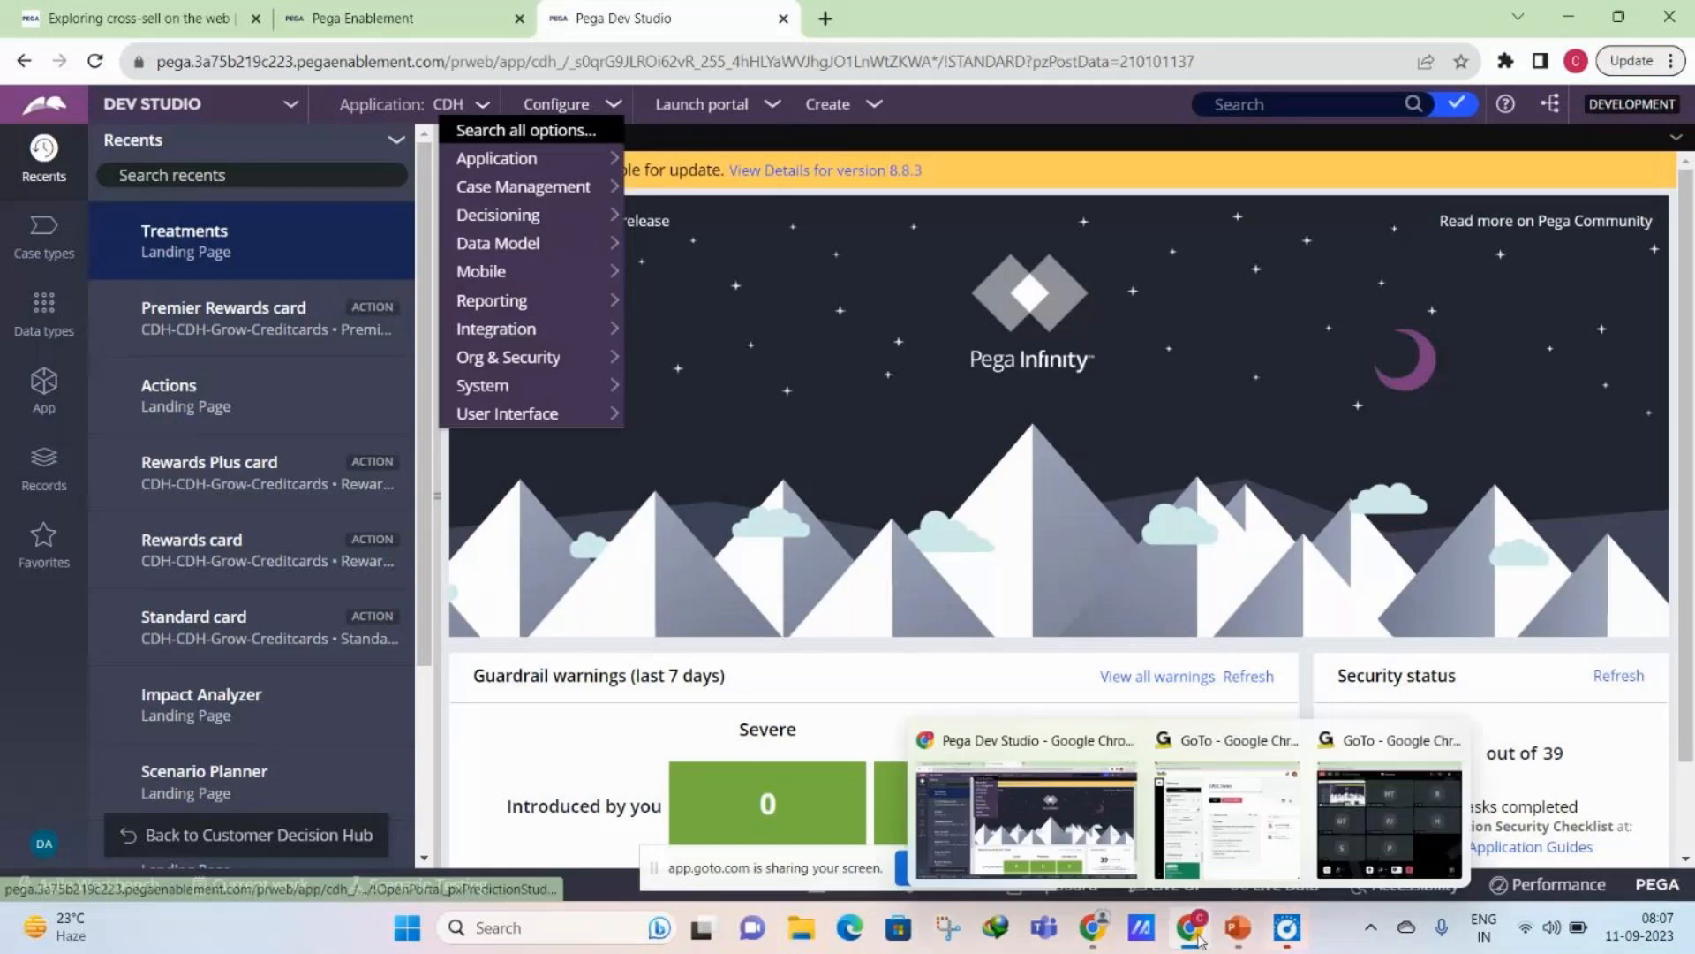
click(1389, 821)
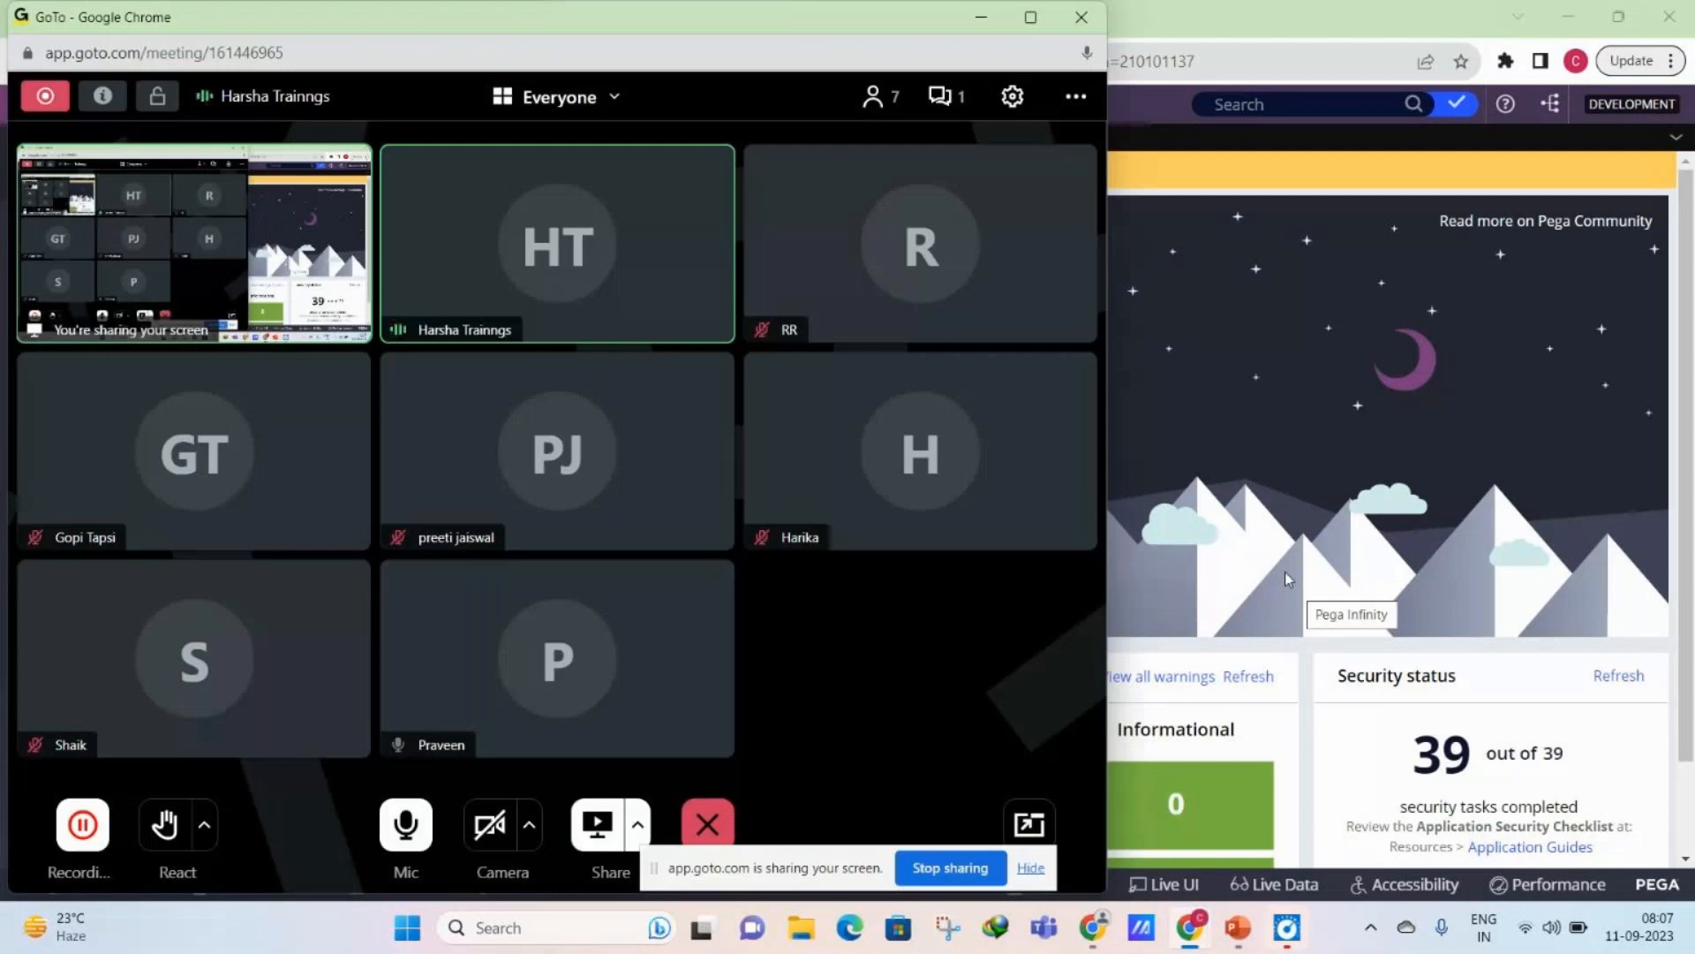
click(1284, 570)
click(675, 215)
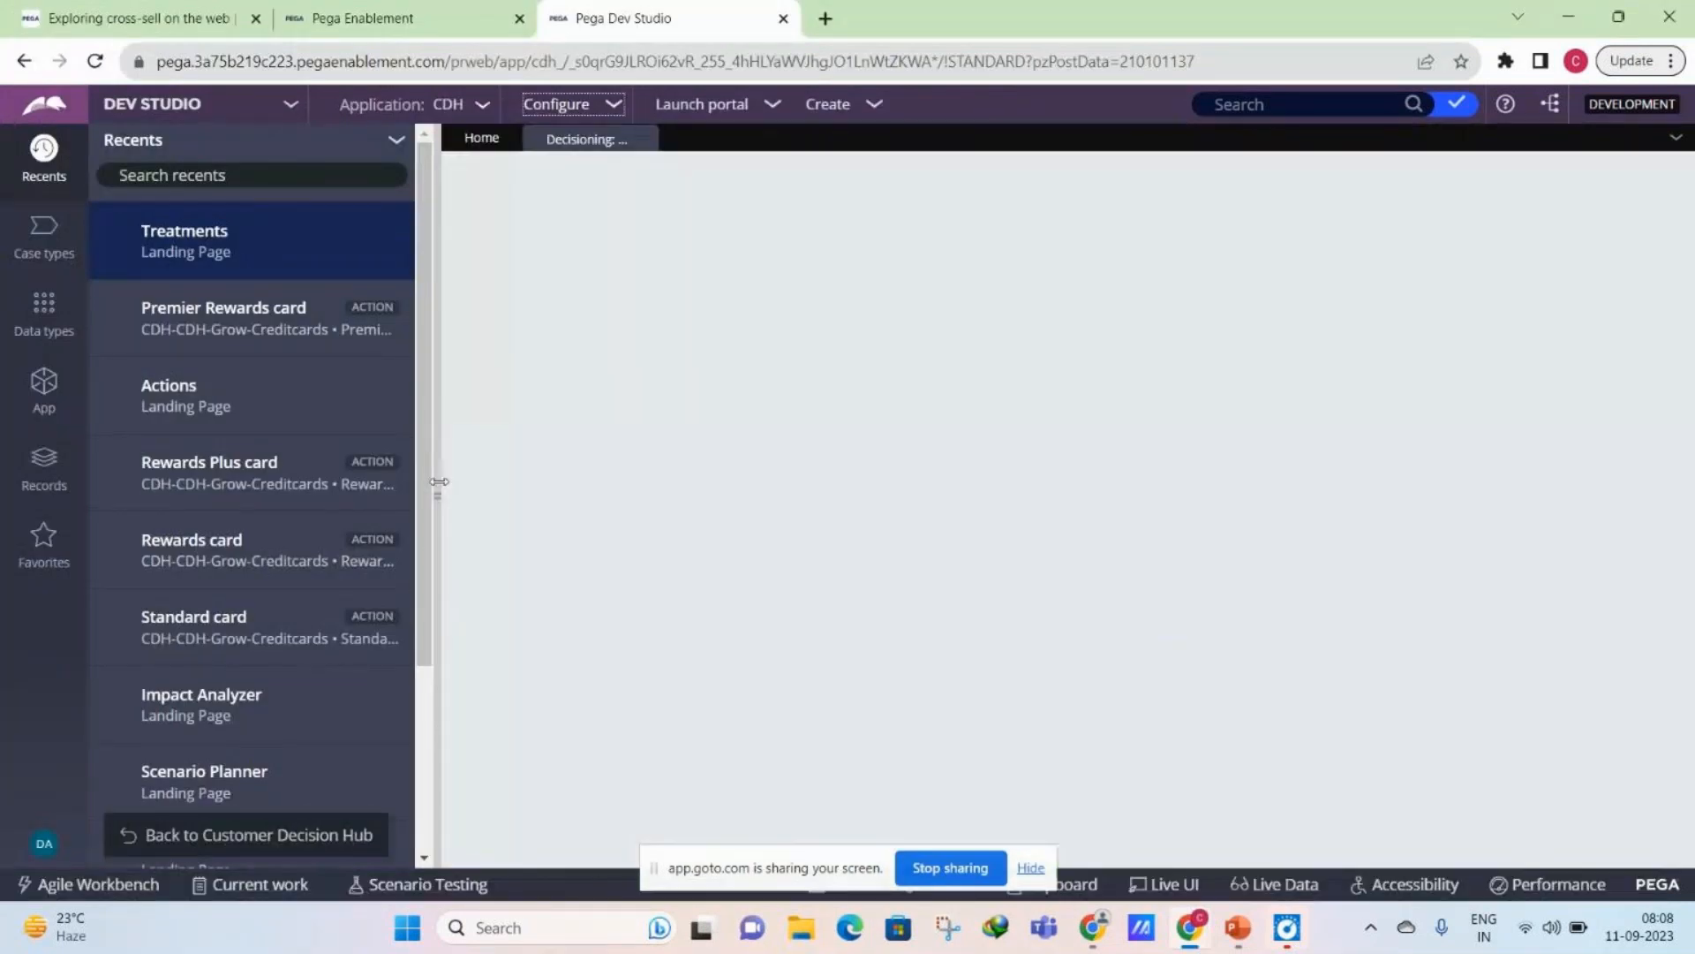
click(1030, 867)
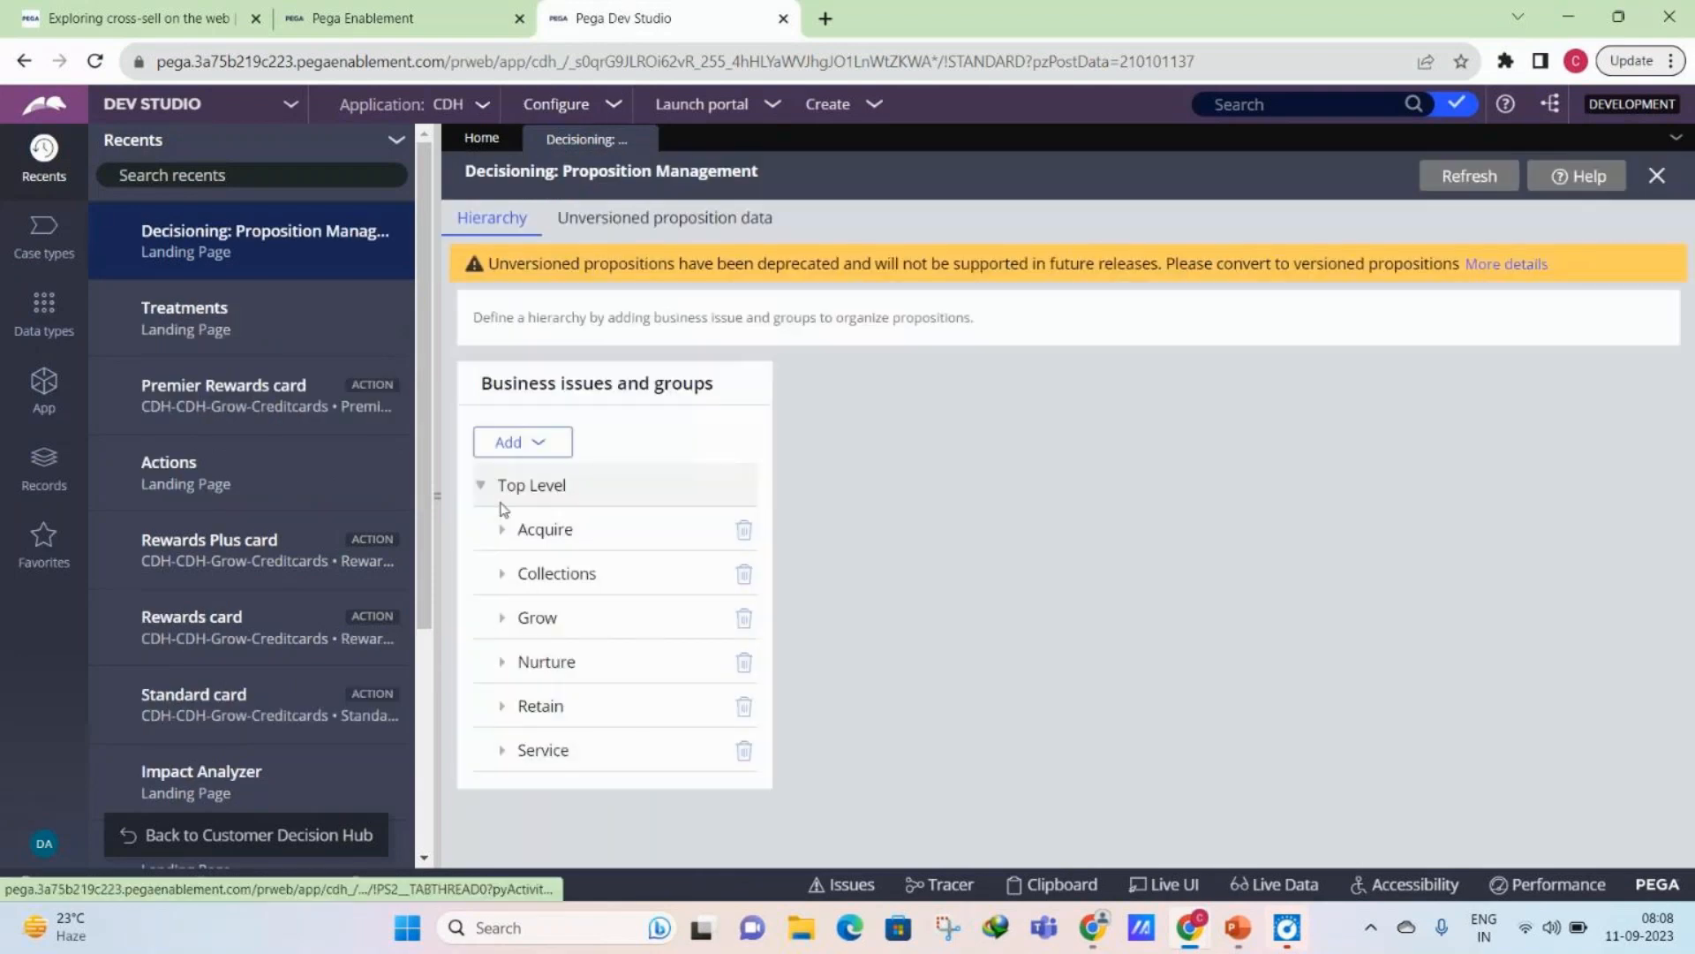
click(502, 508)
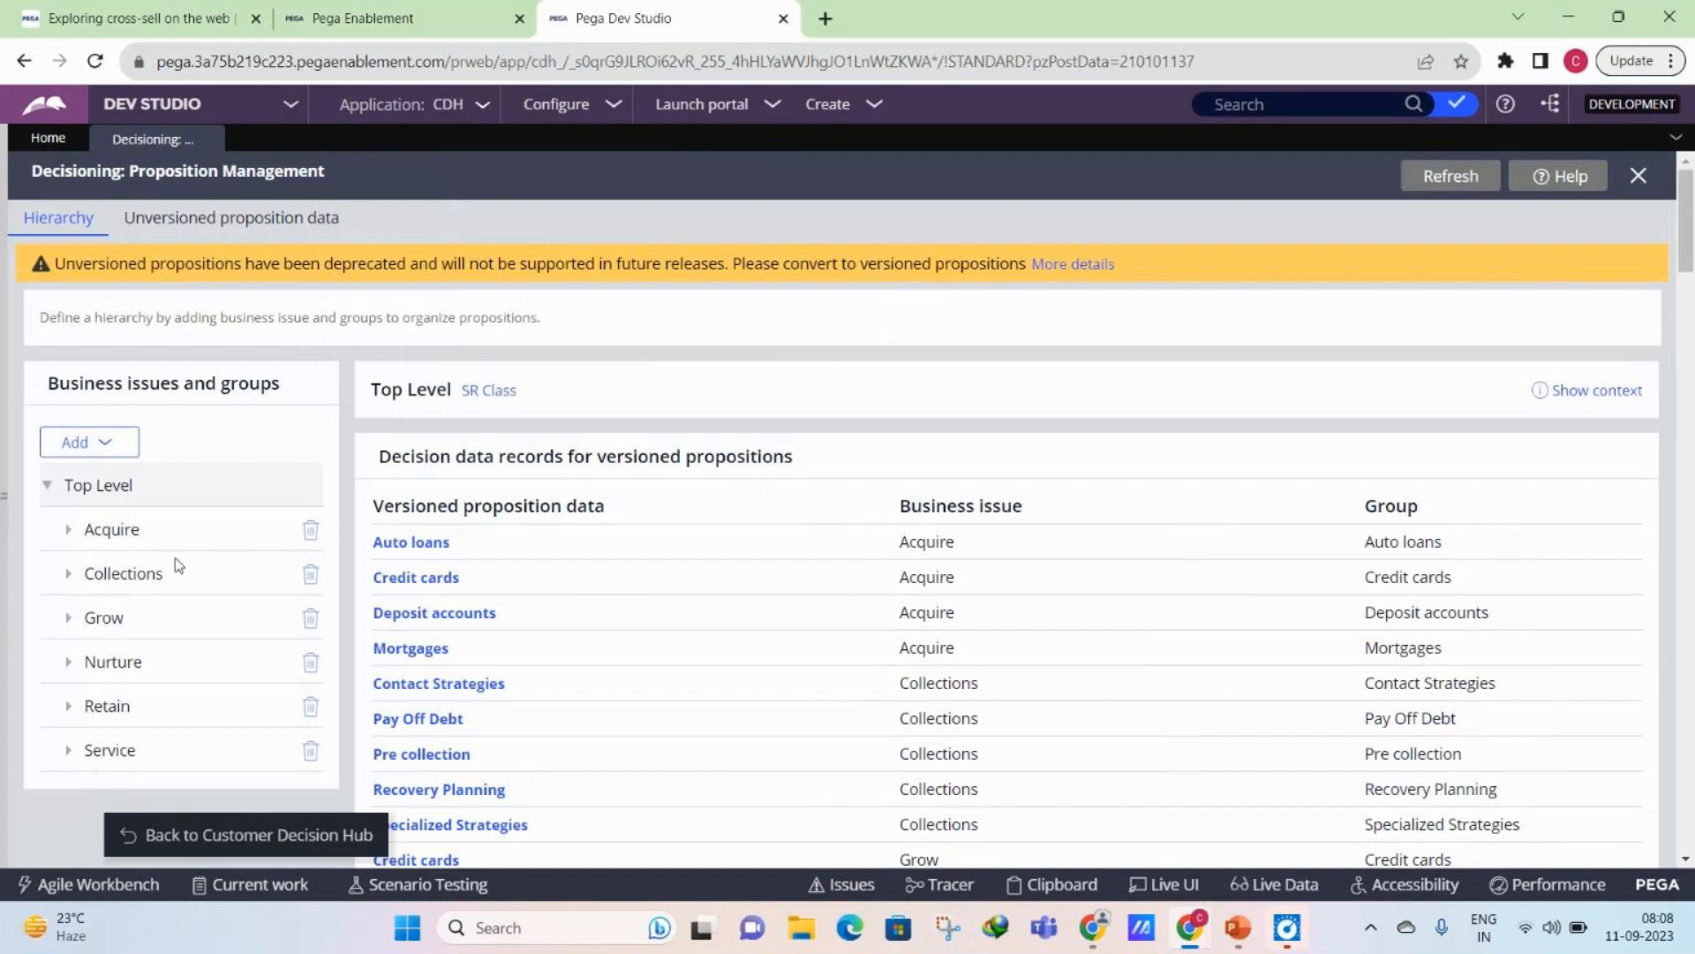
- Expand the Grow business issue and open the versioned decision data record of its Credit cards group
scroll(42, 515, down, 1)
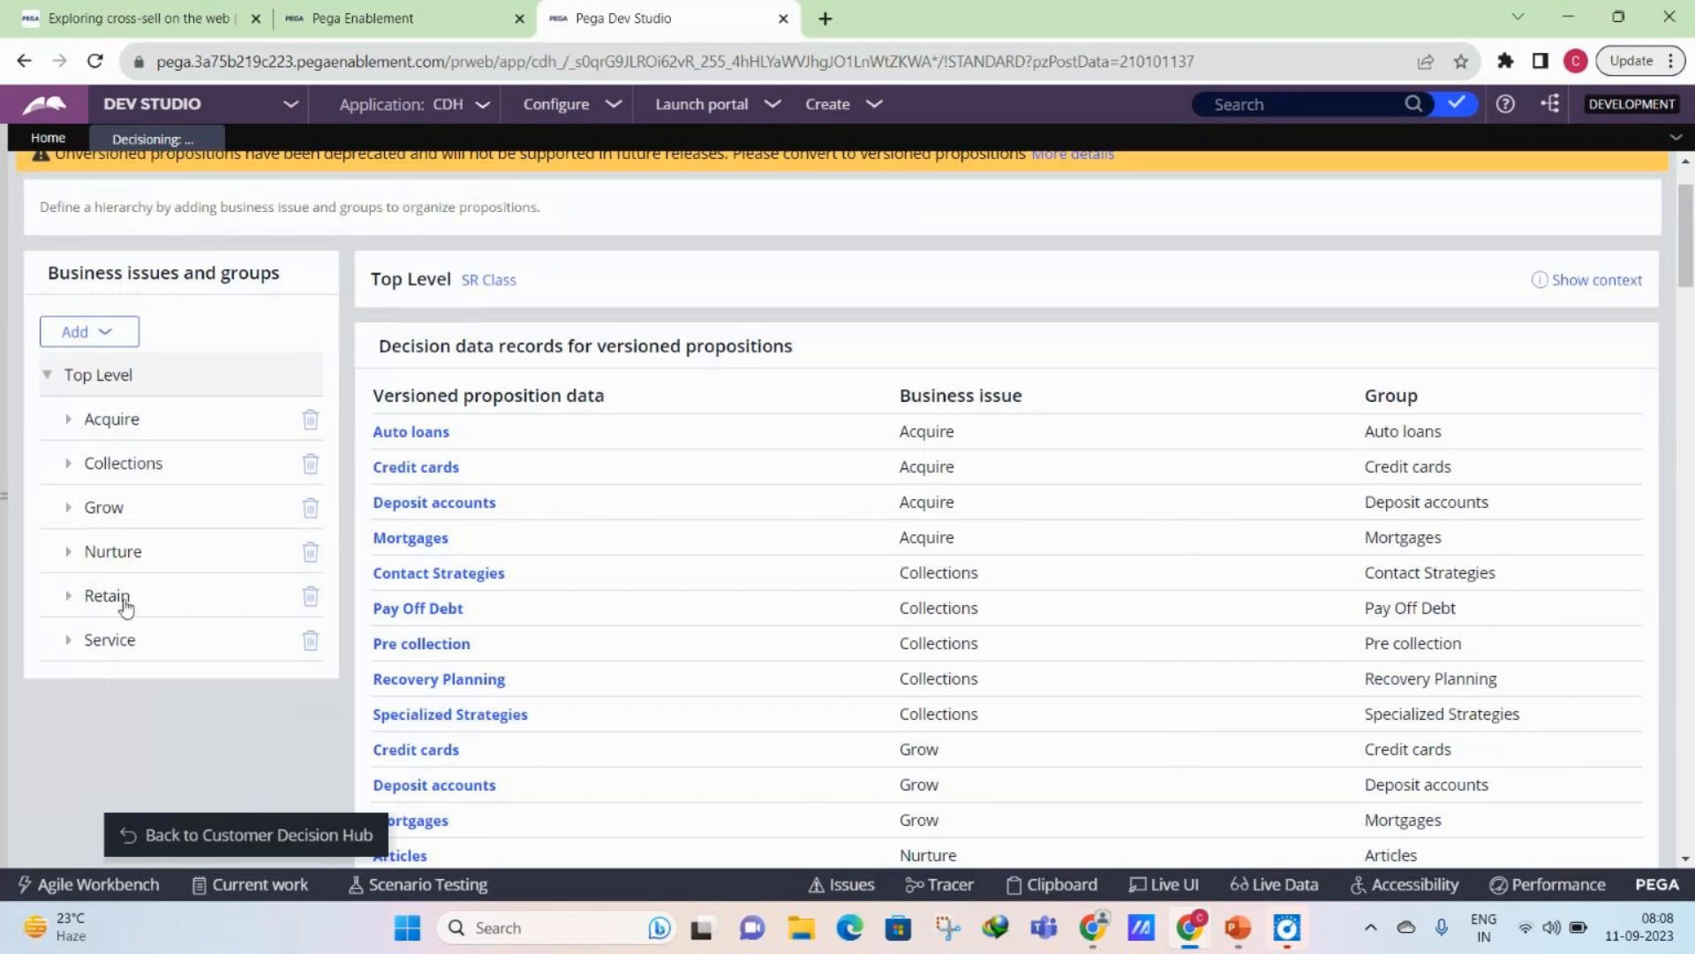
click(139, 506)
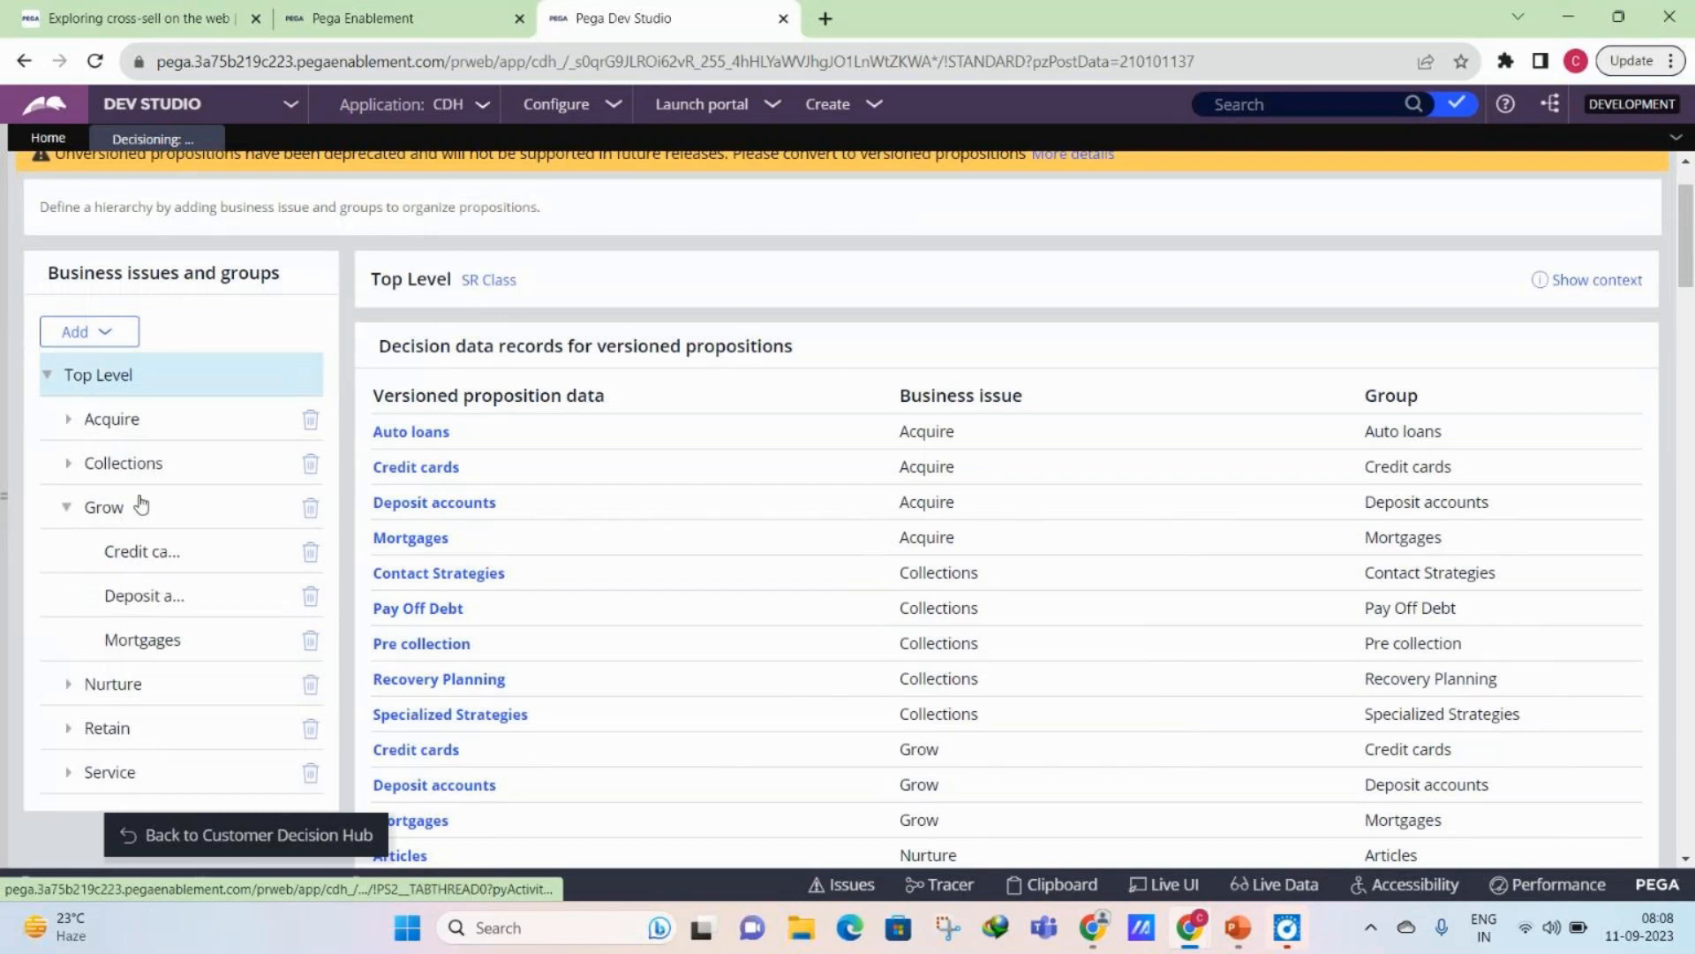
double_click(106, 557)
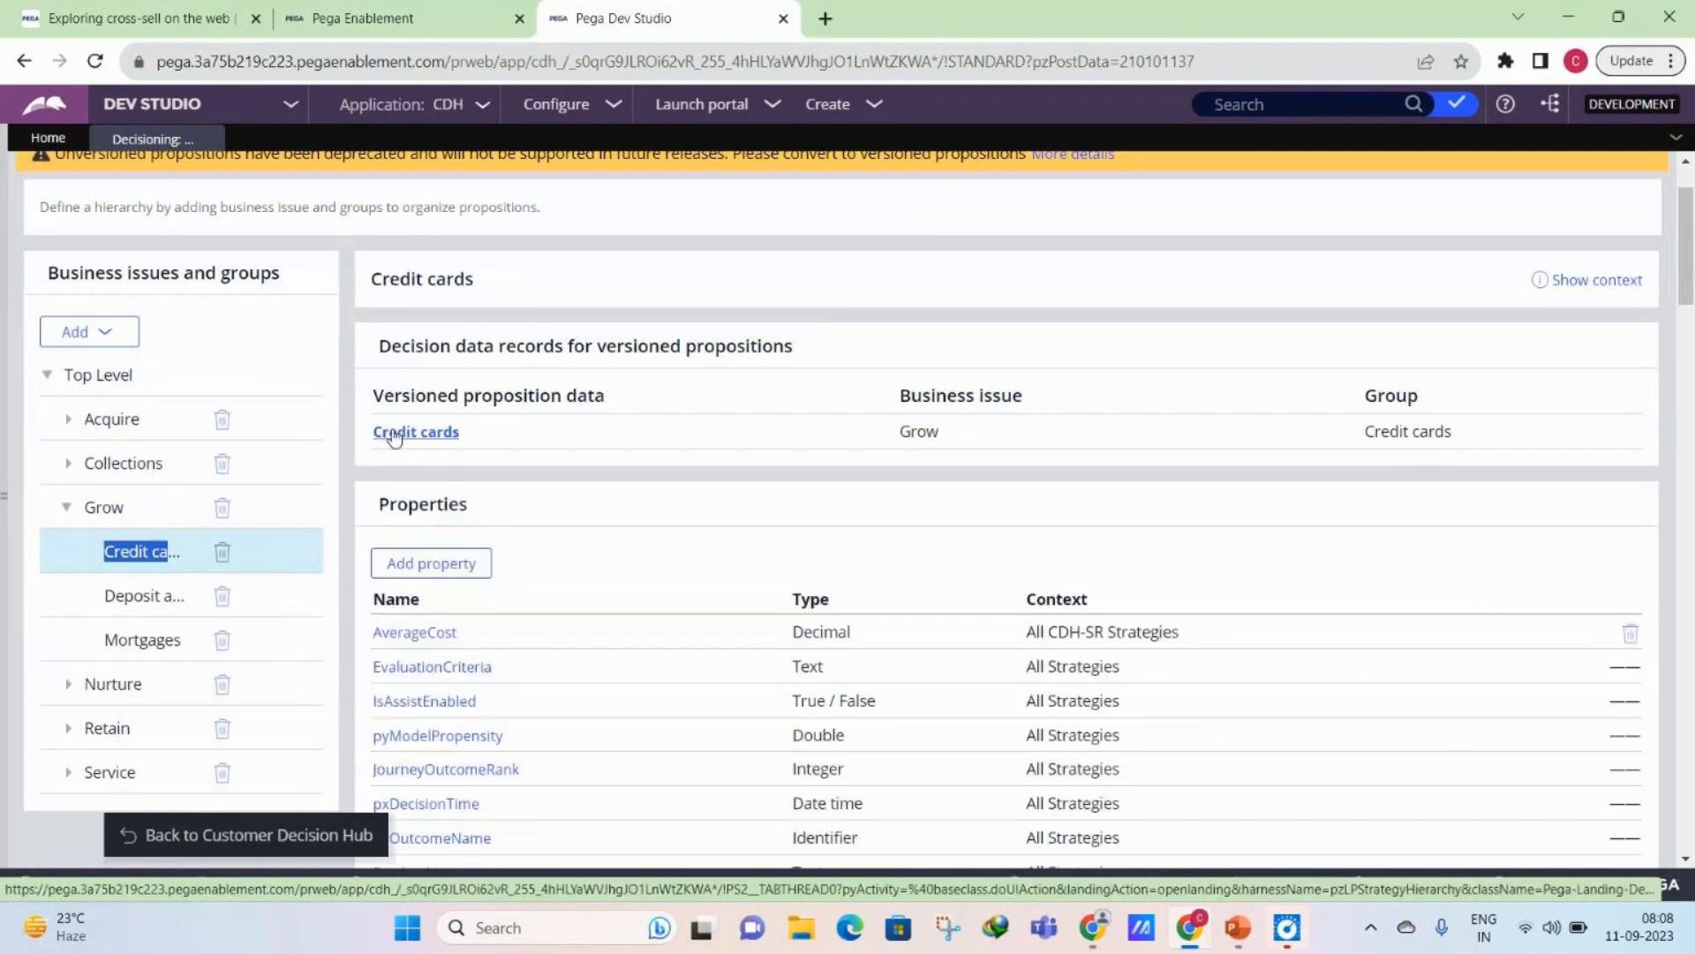
click(394, 433)
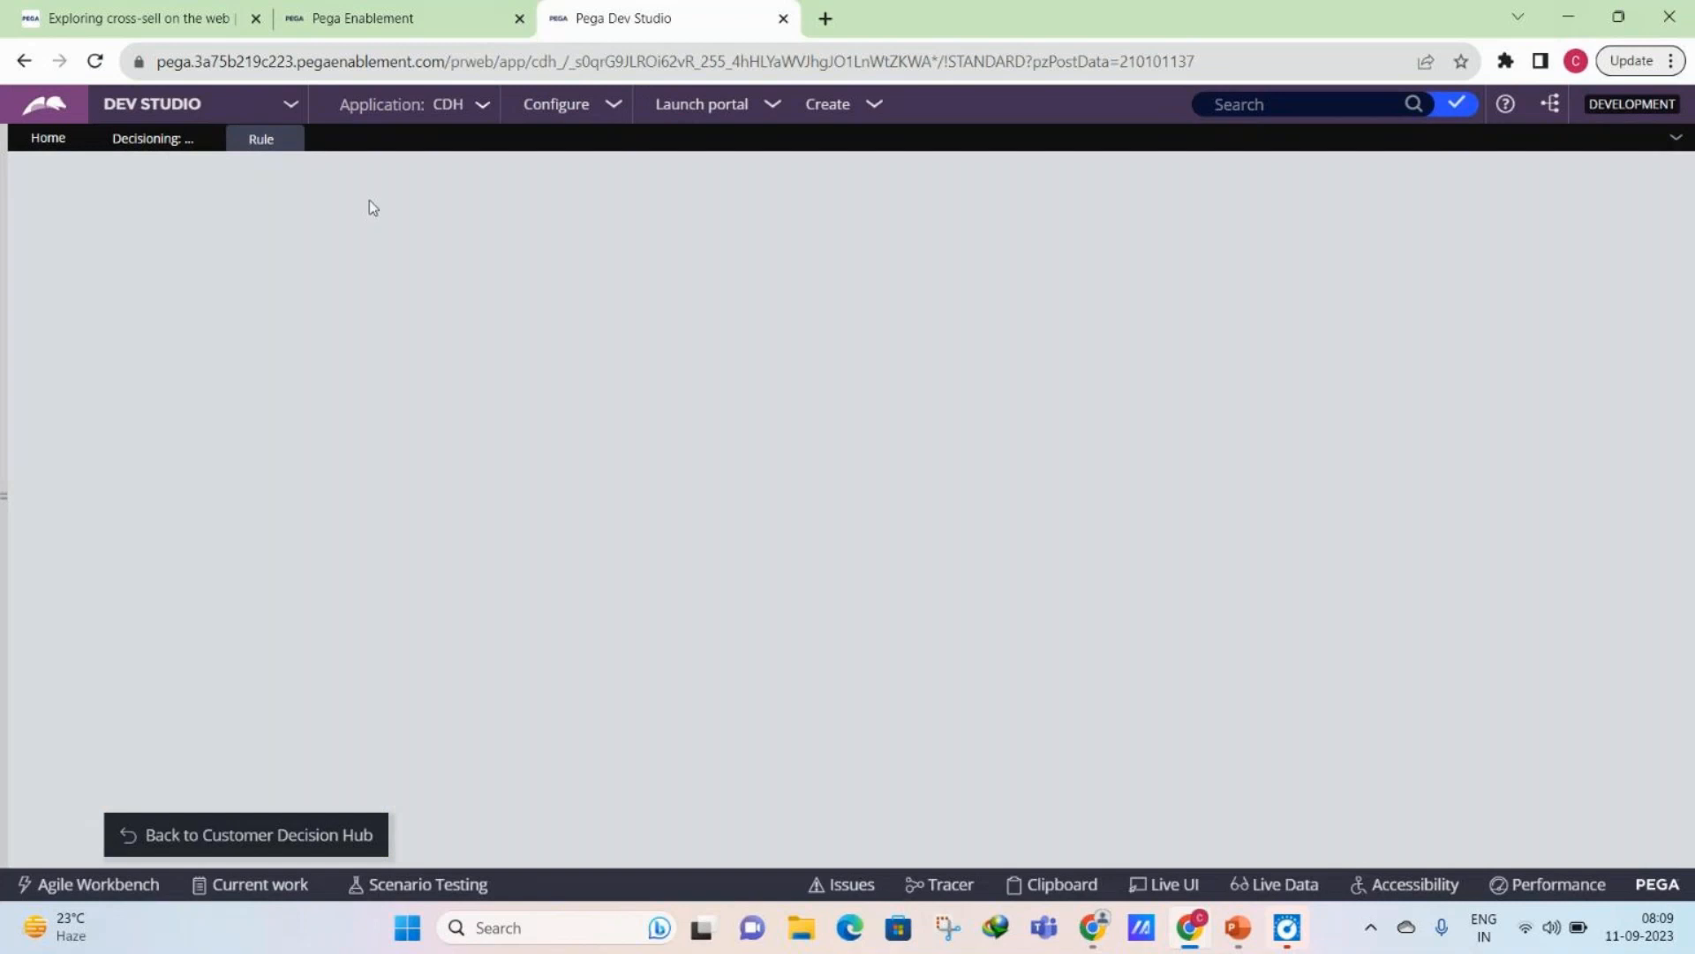
click(157, 138)
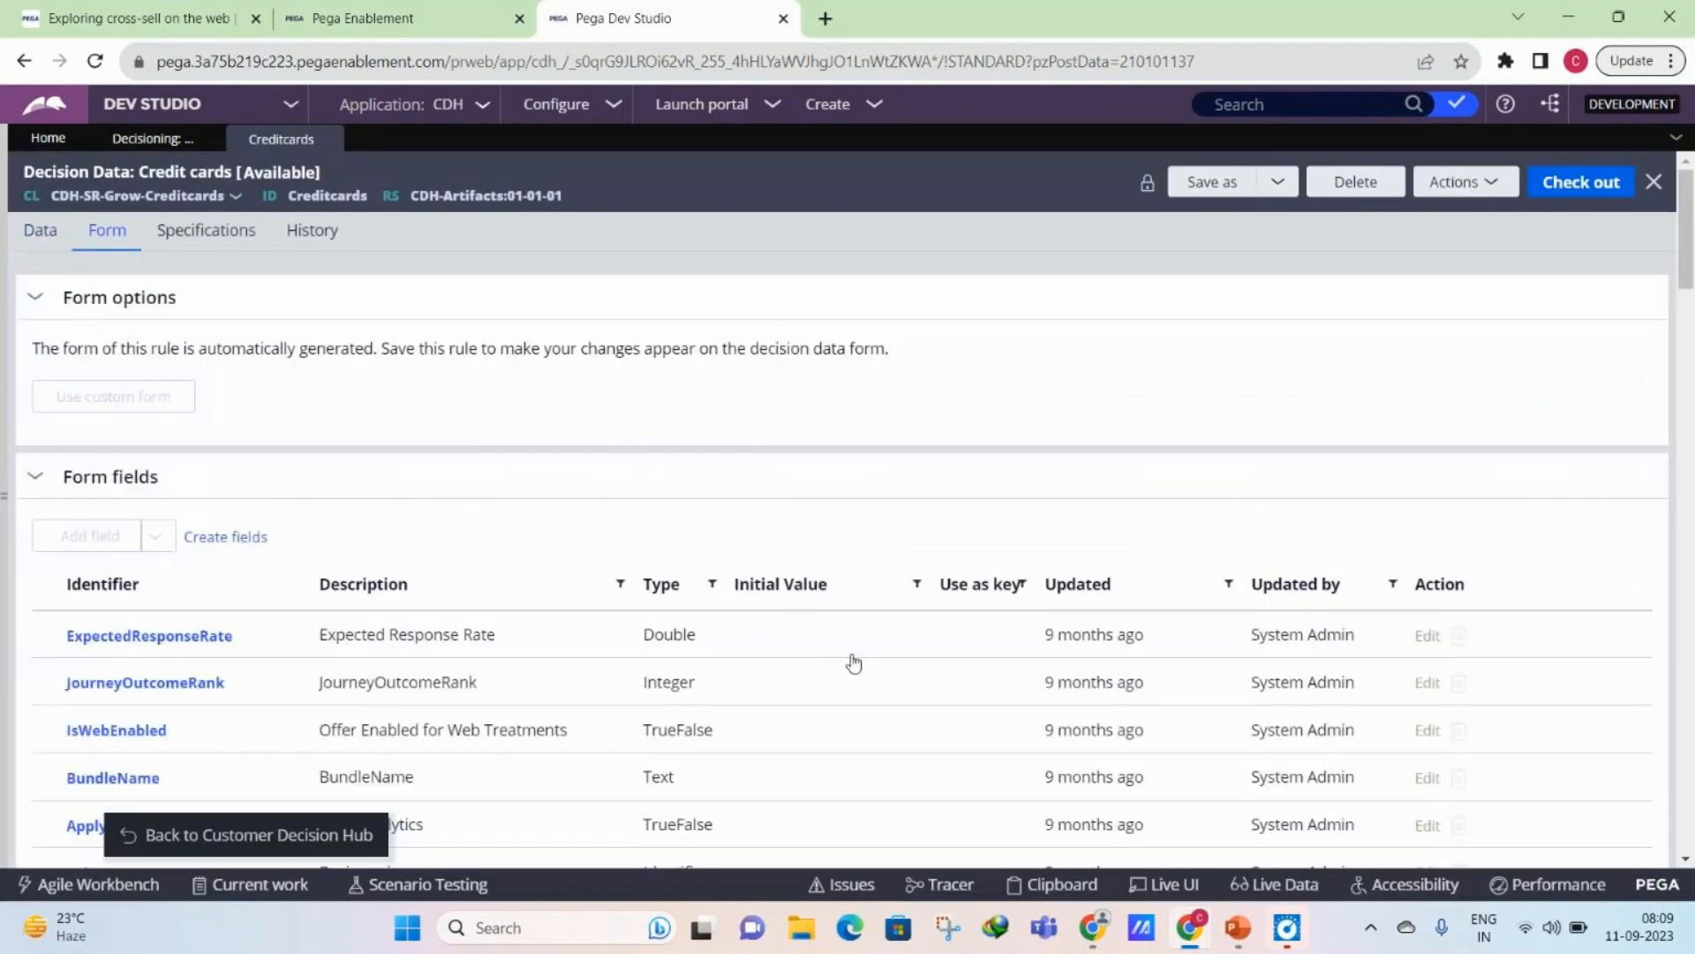
- Review the form fields of the Credit cards decision data record and revisit the business issues and groups hierarchy
scroll(853, 663, down, 8)
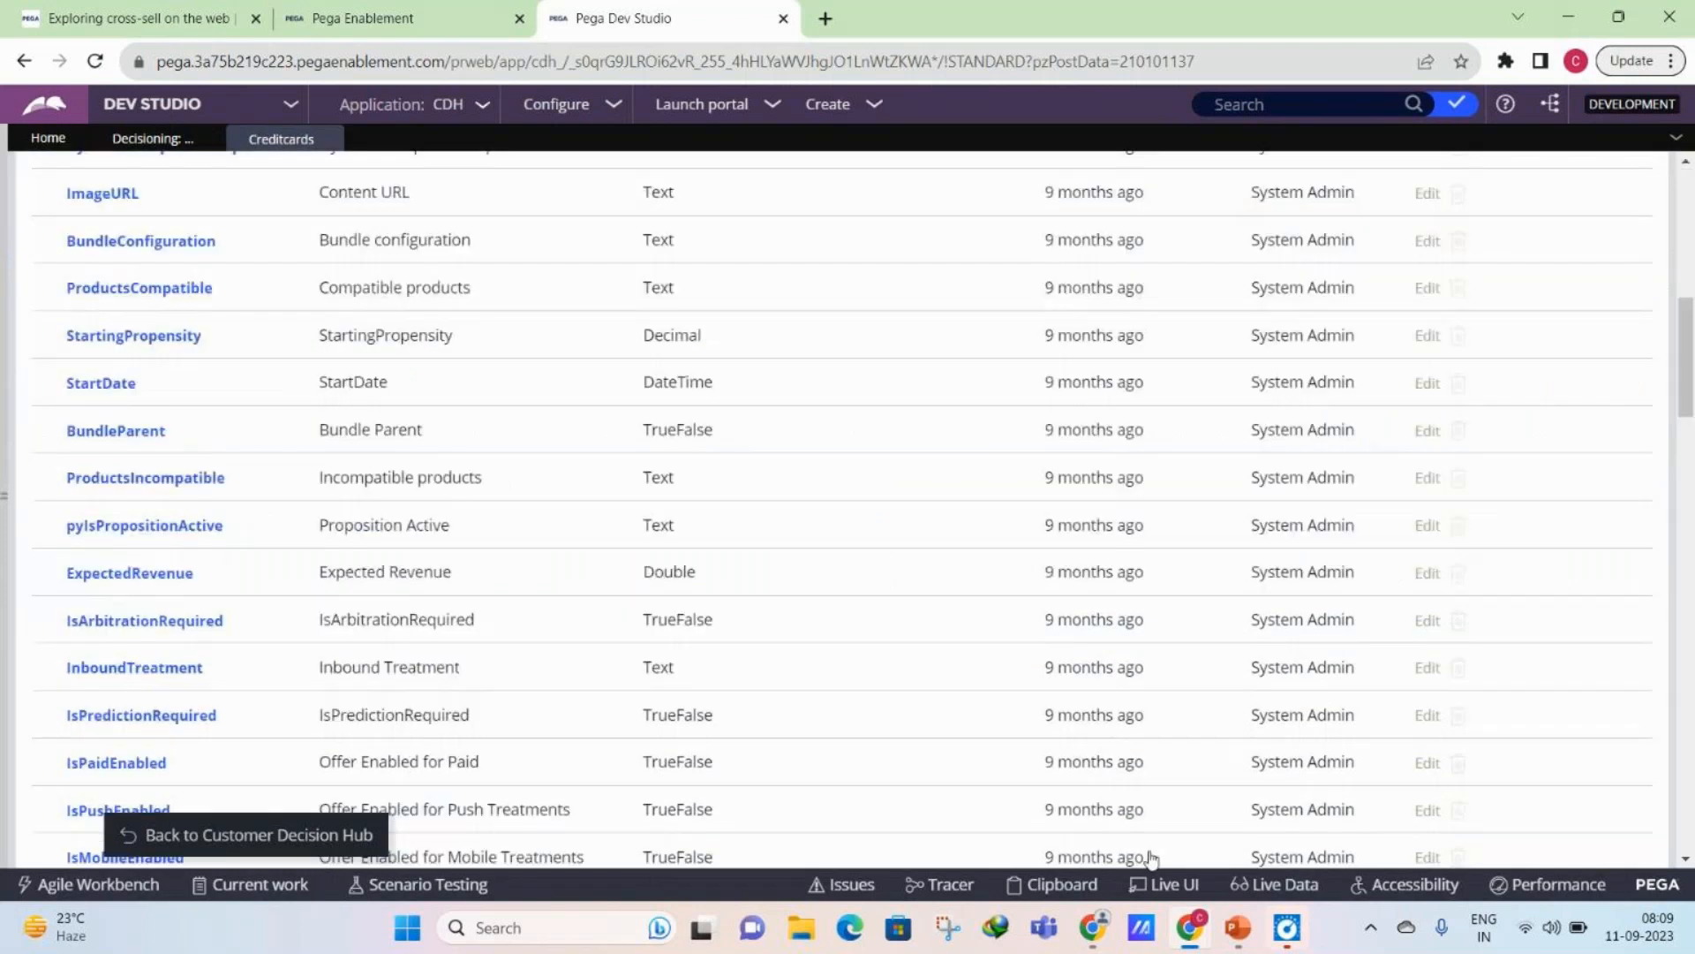
scroll(1152, 859, down, 5)
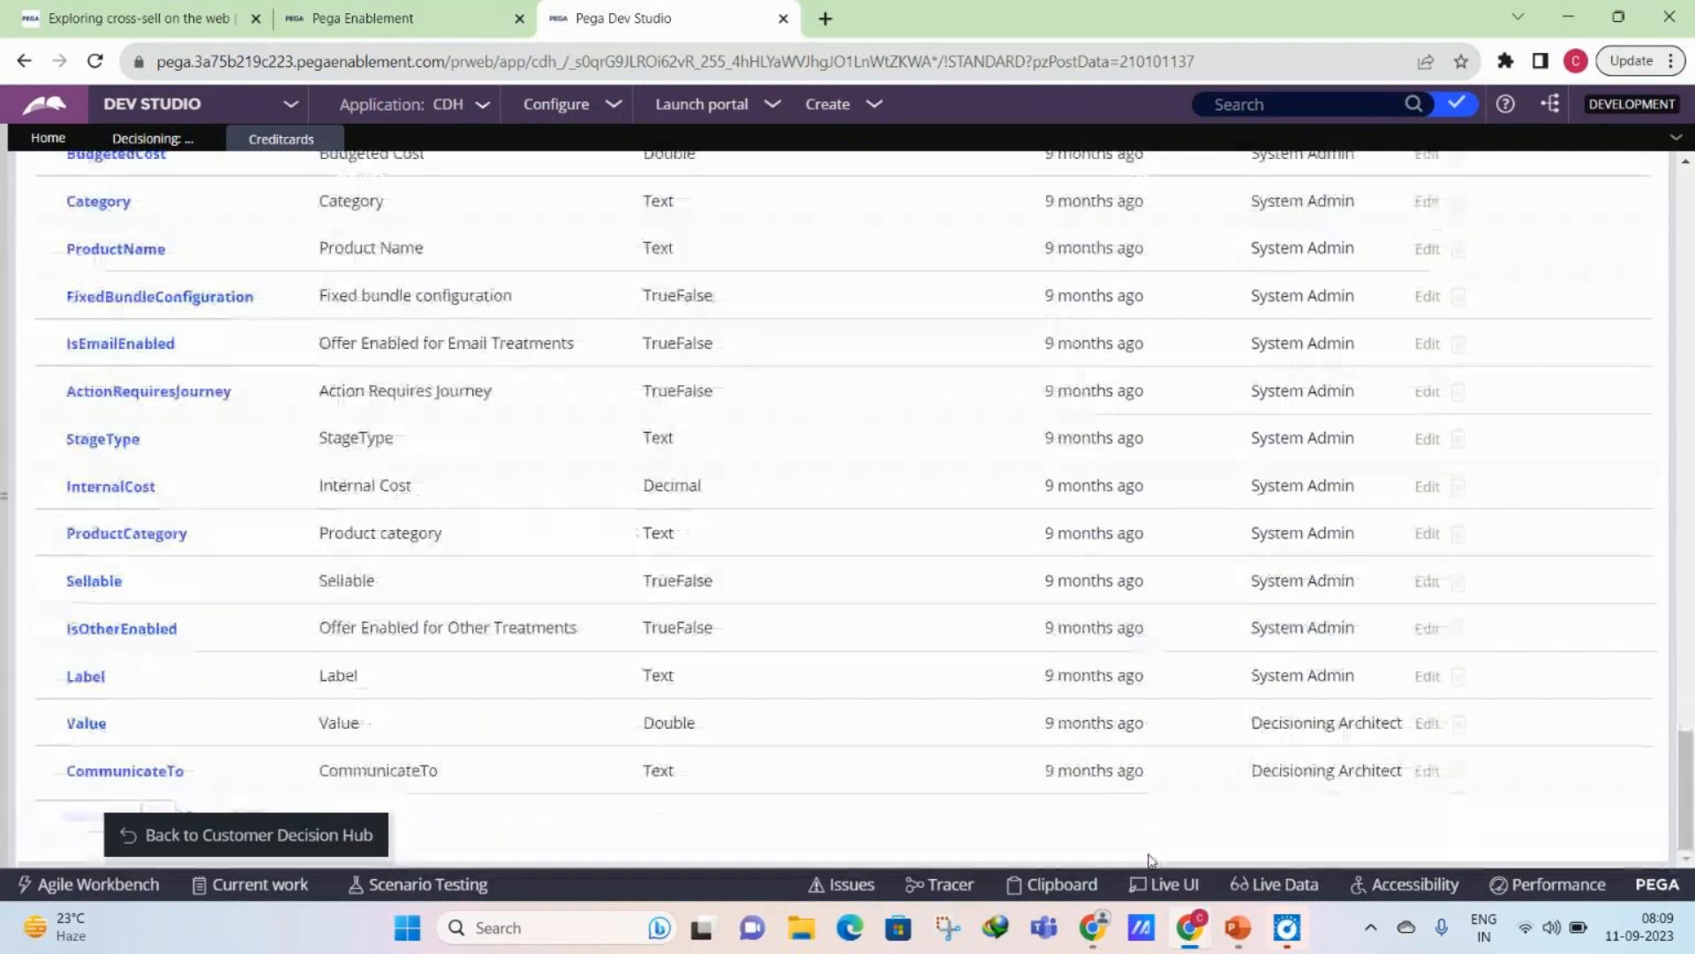
scroll(1152, 858, up, 20)
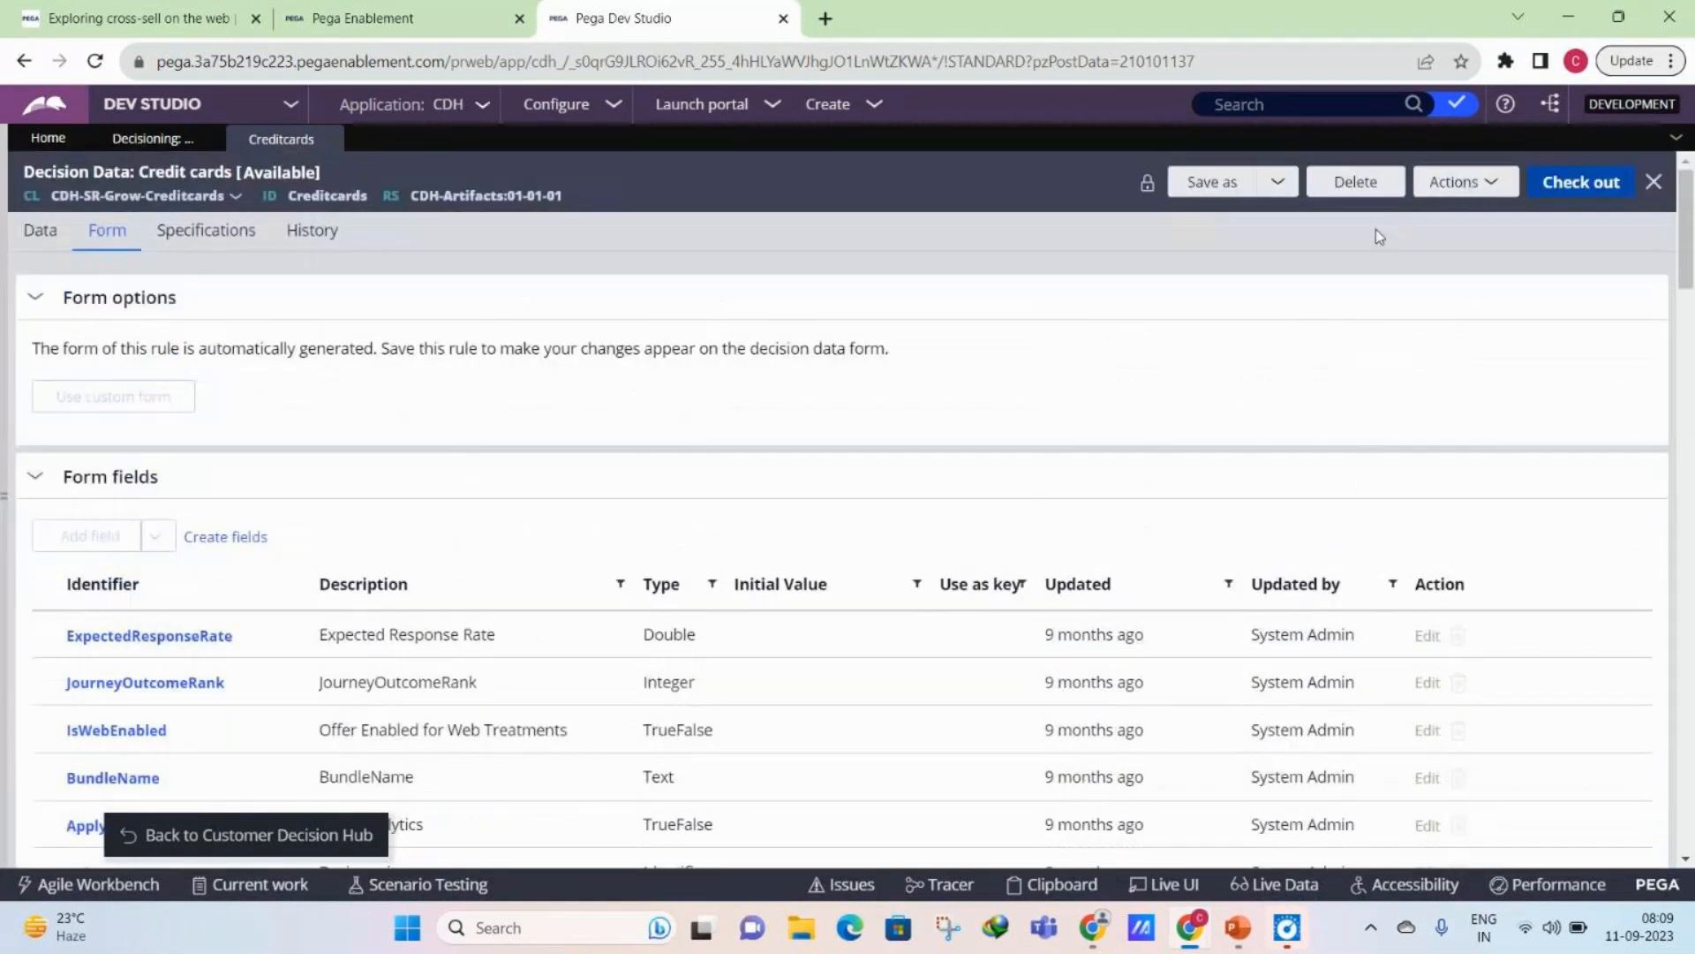
click(48, 234)
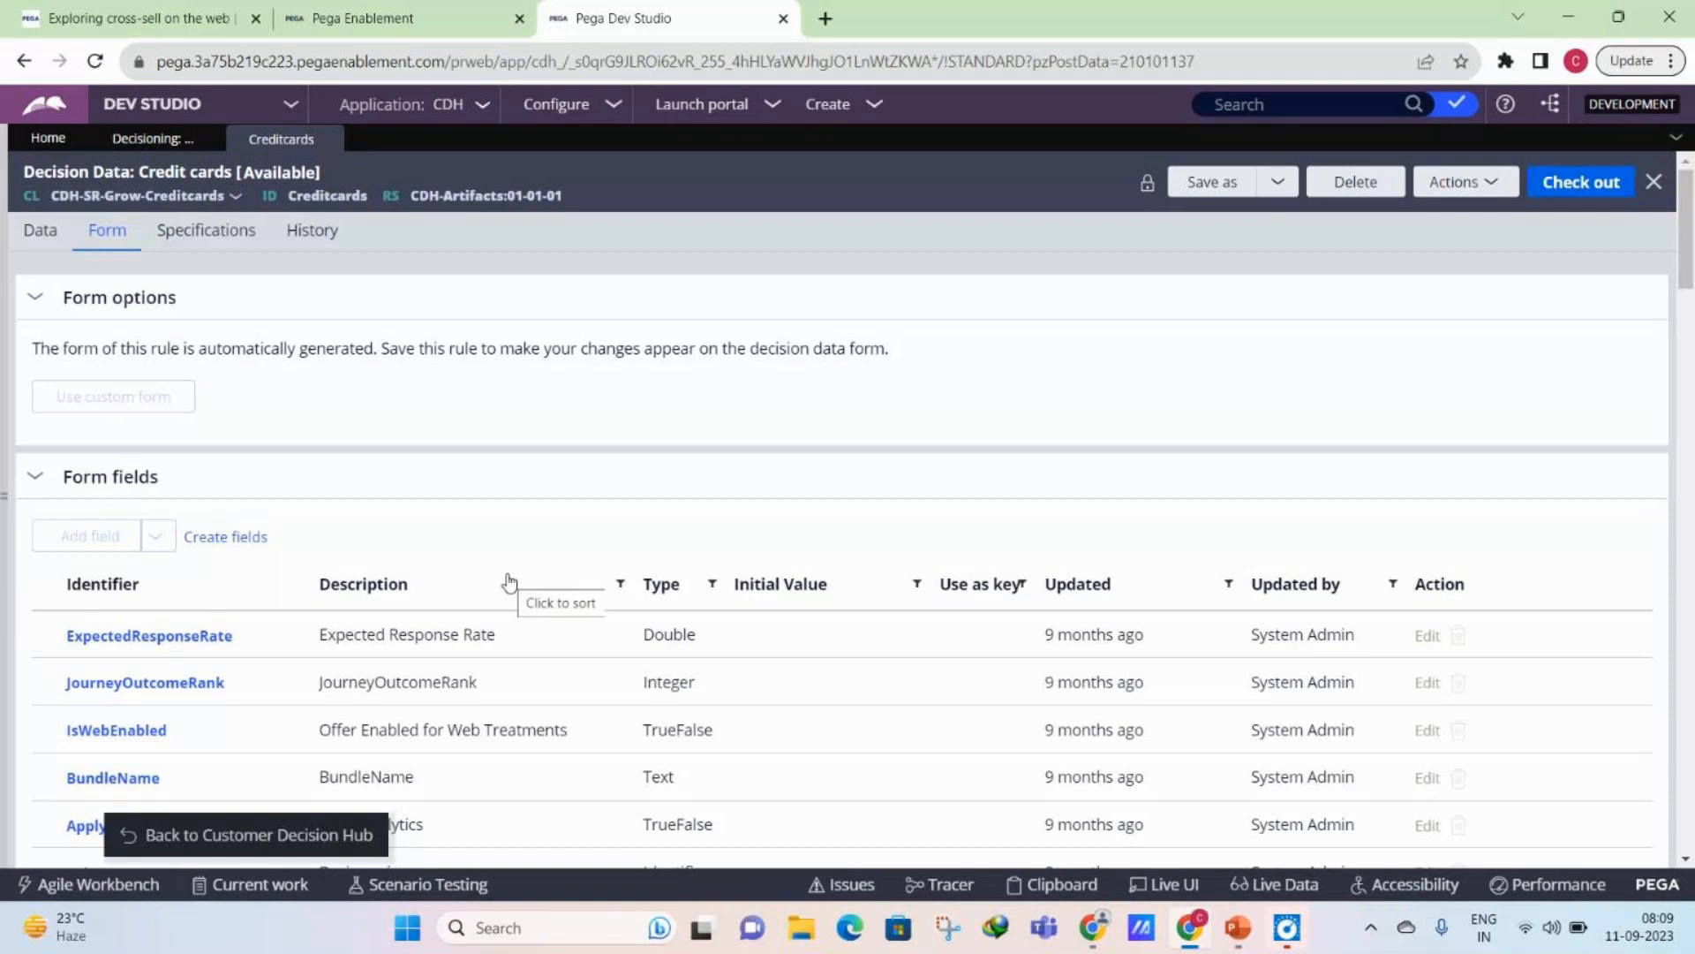
click(150, 140)
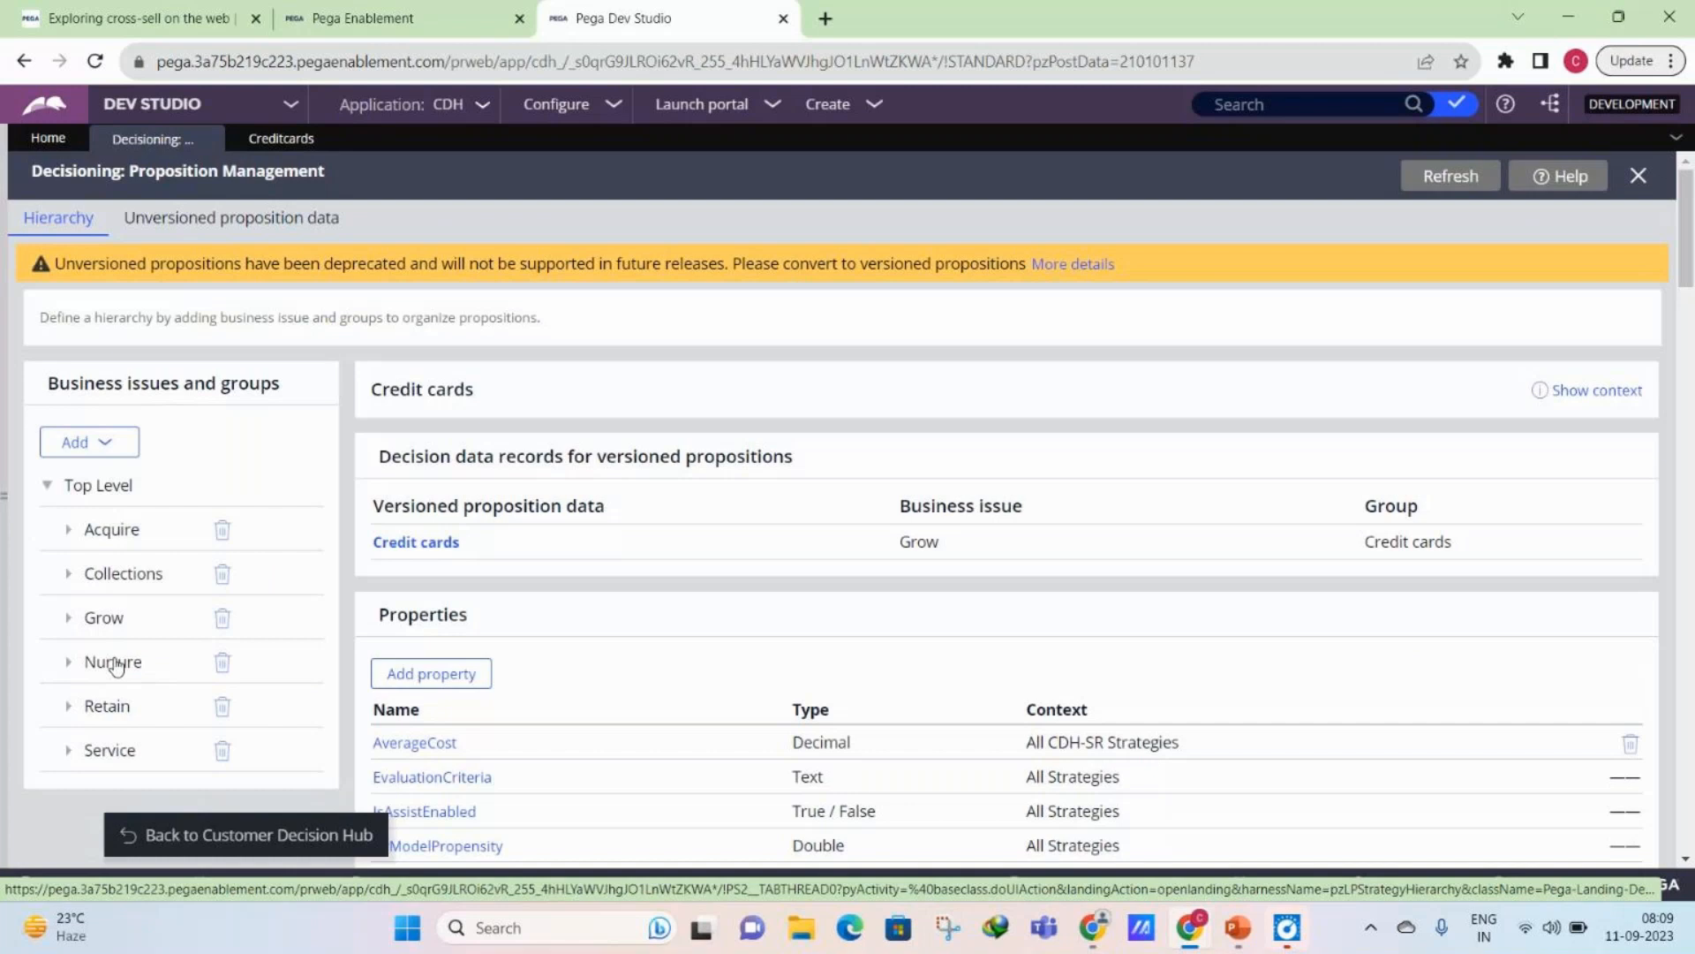
click(257, 144)
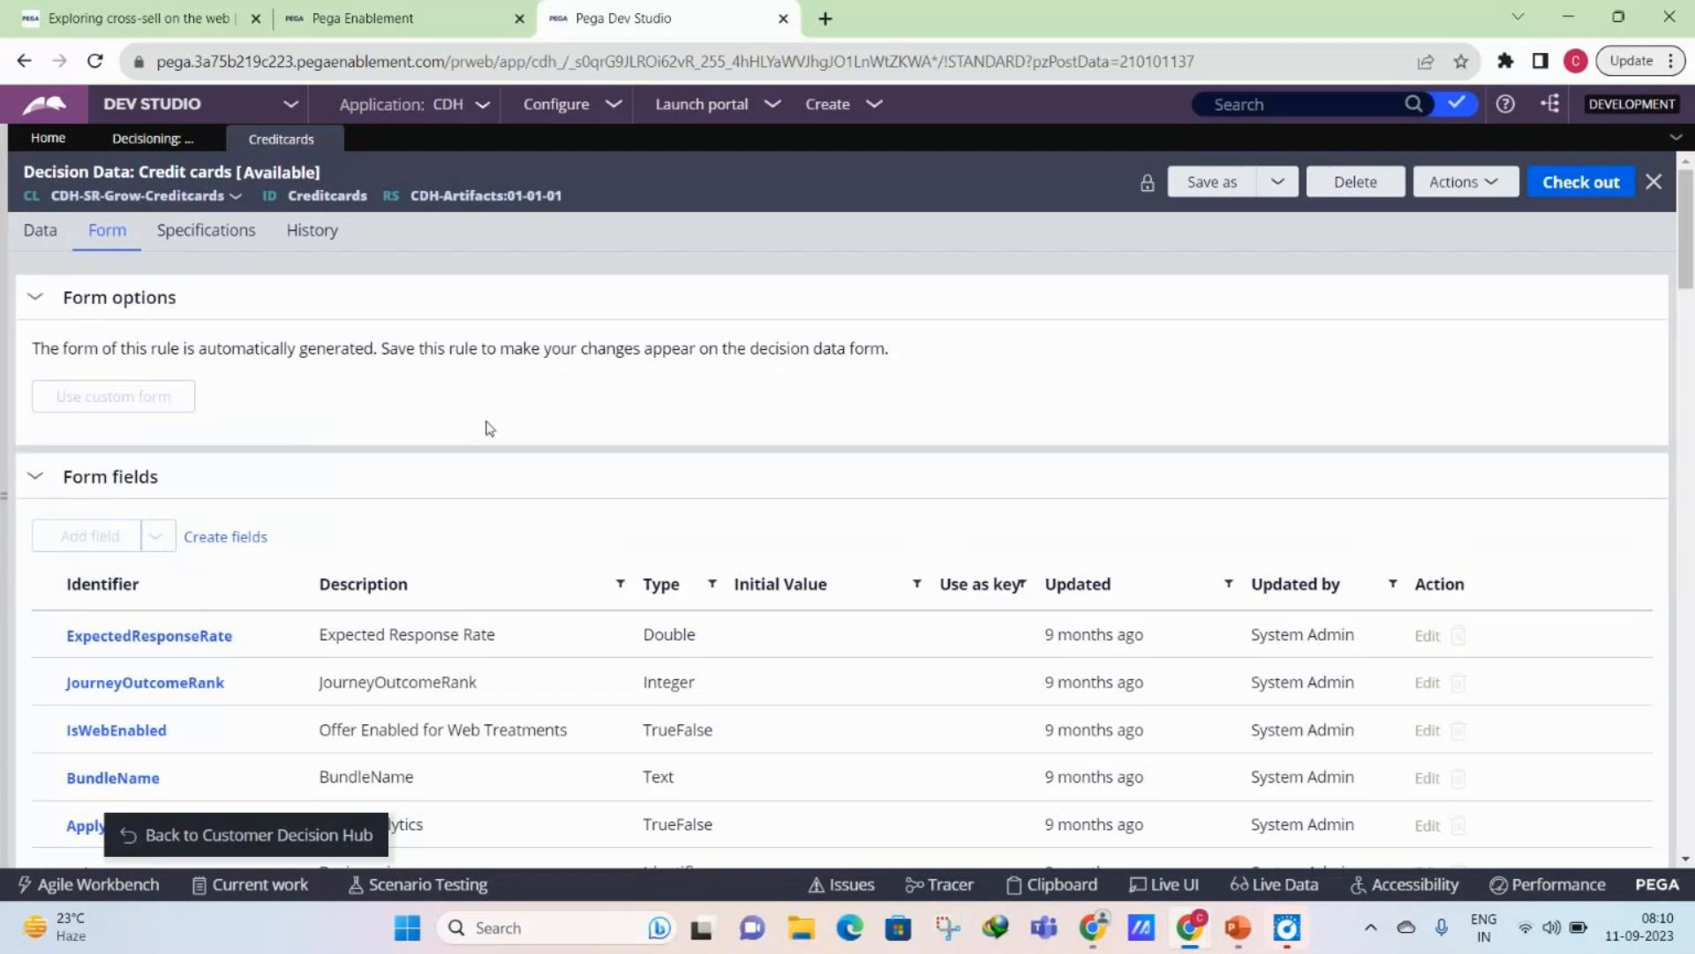
scroll(575, 424, down, 1)
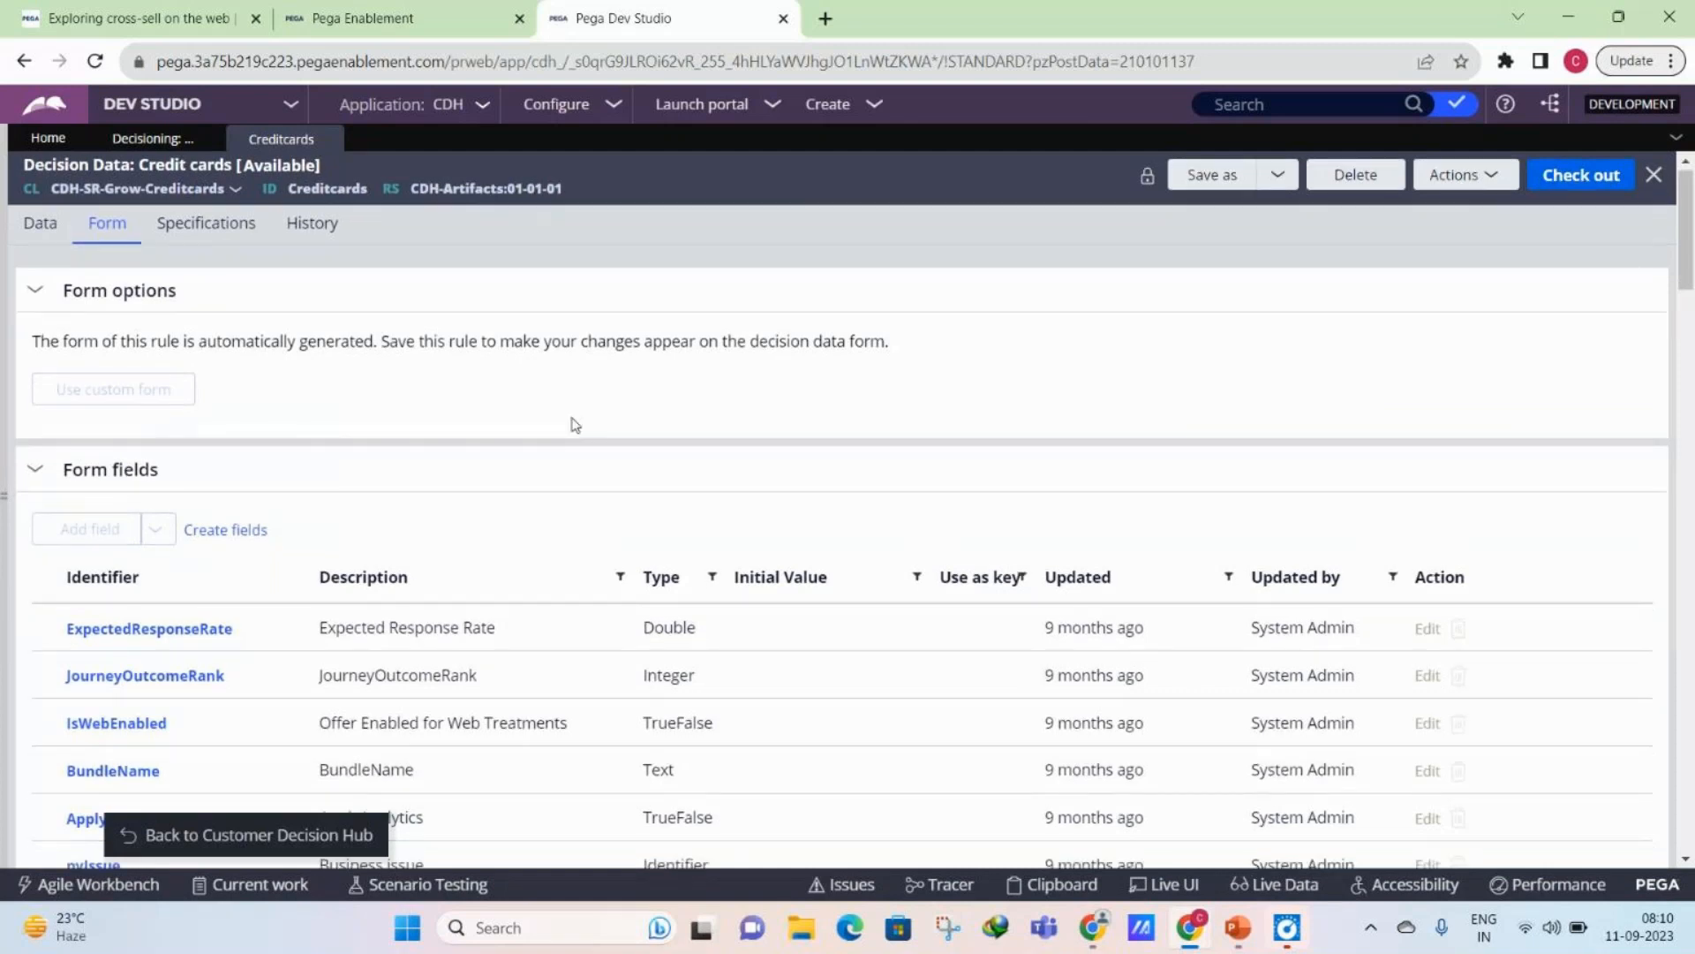
scroll(575, 425, down, 5)
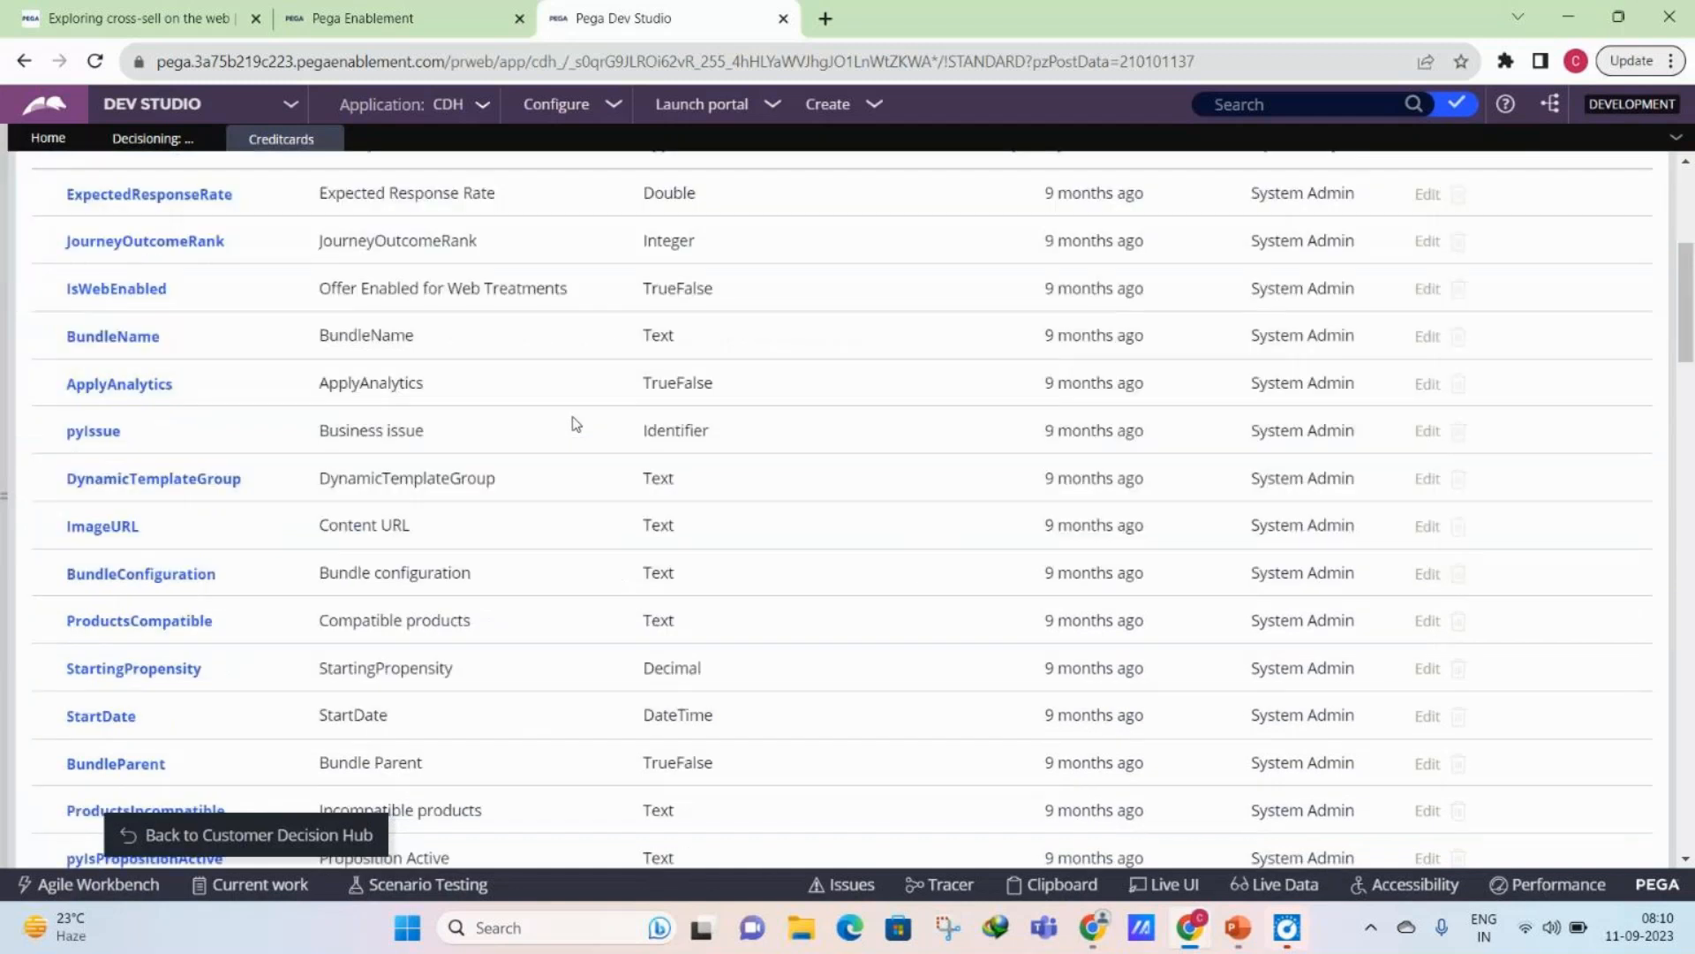
scroll(575, 424, down, 10)
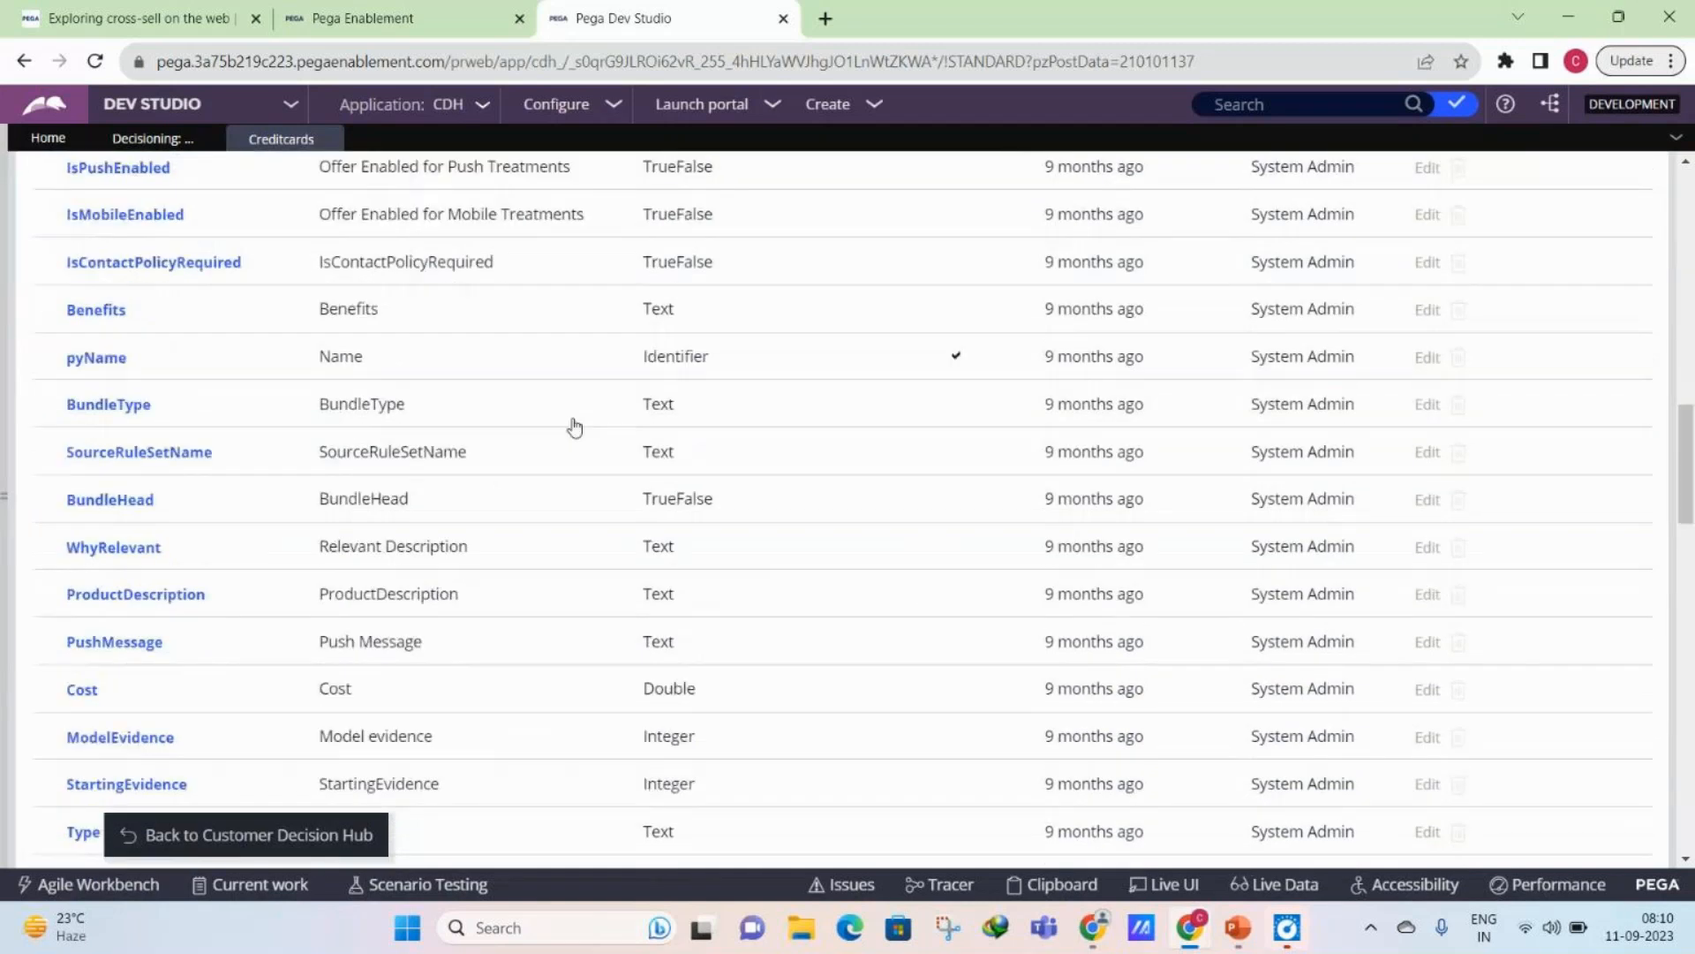
scroll(575, 428, up, 15)
- View the inheritance of the CDH-SR-Grow-Creditcards class and close the overview
click(184, 196)
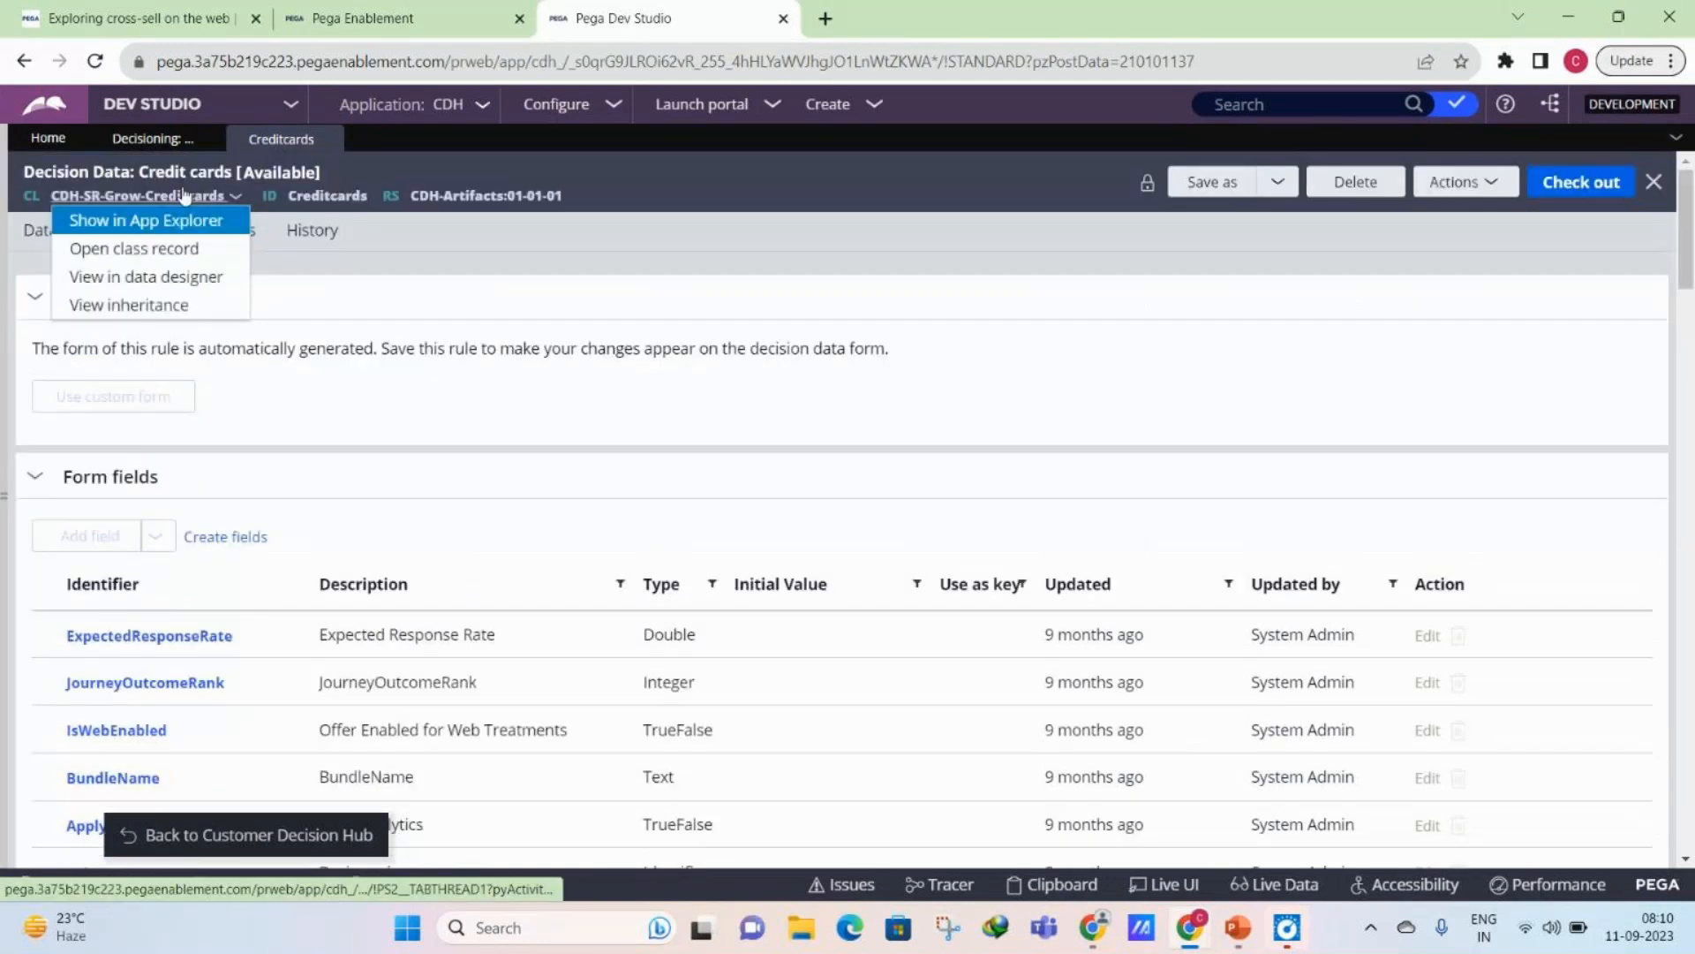
click(305, 413)
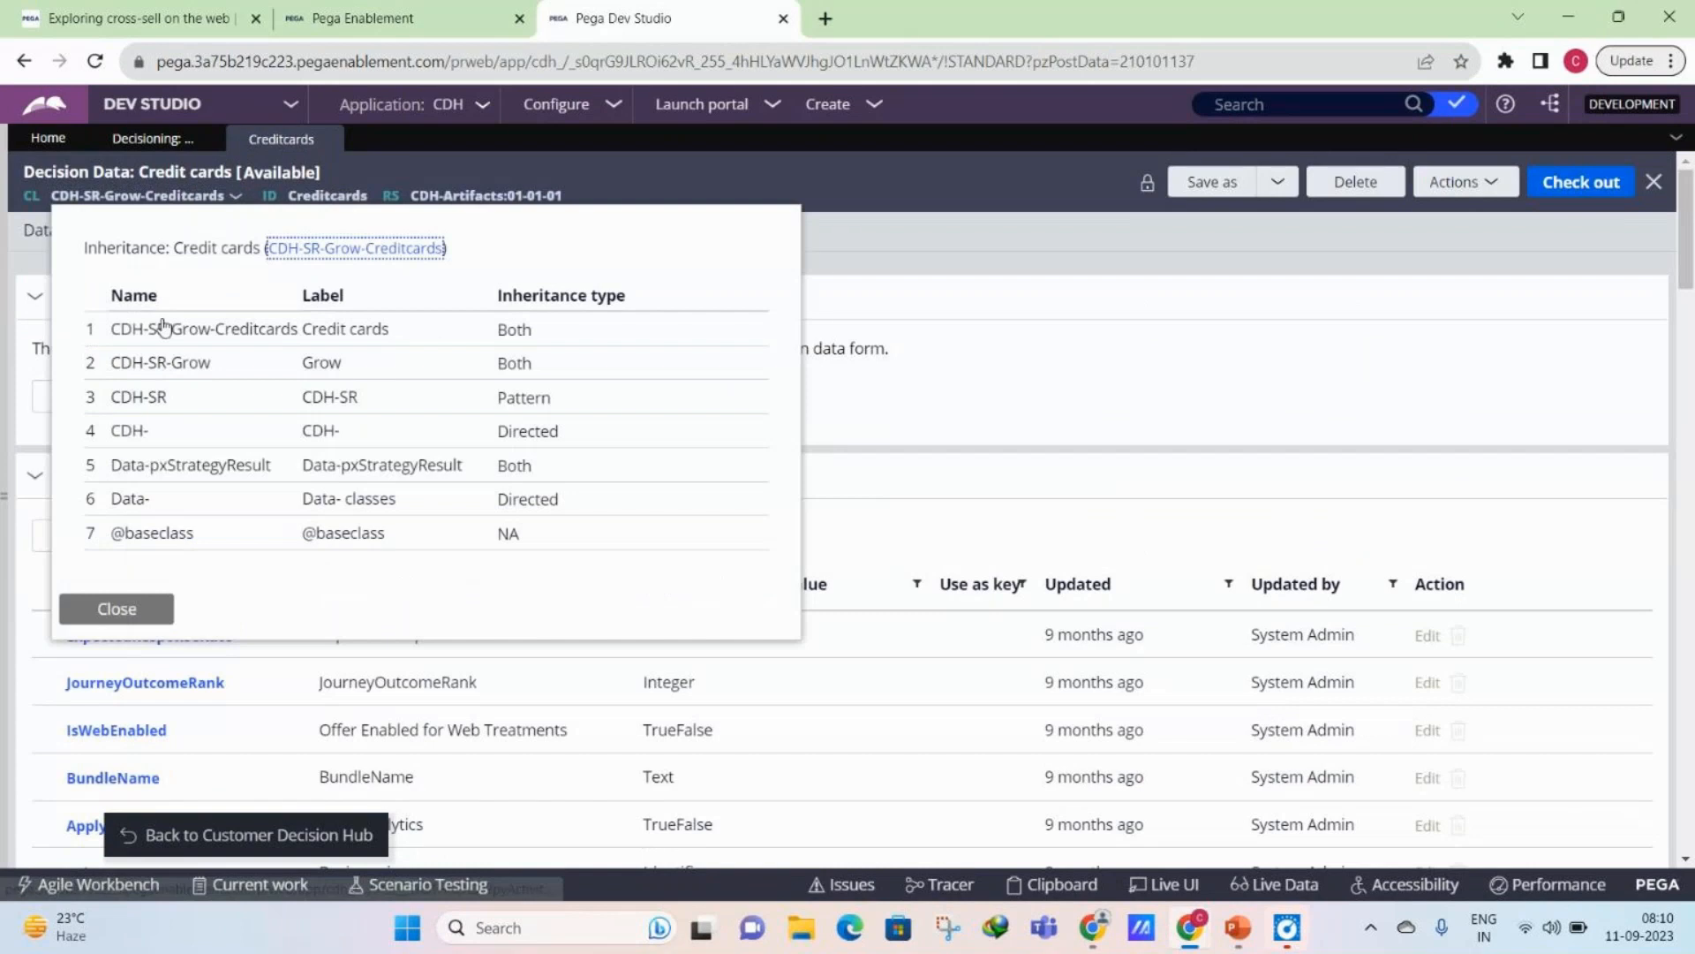
click(262, 482)
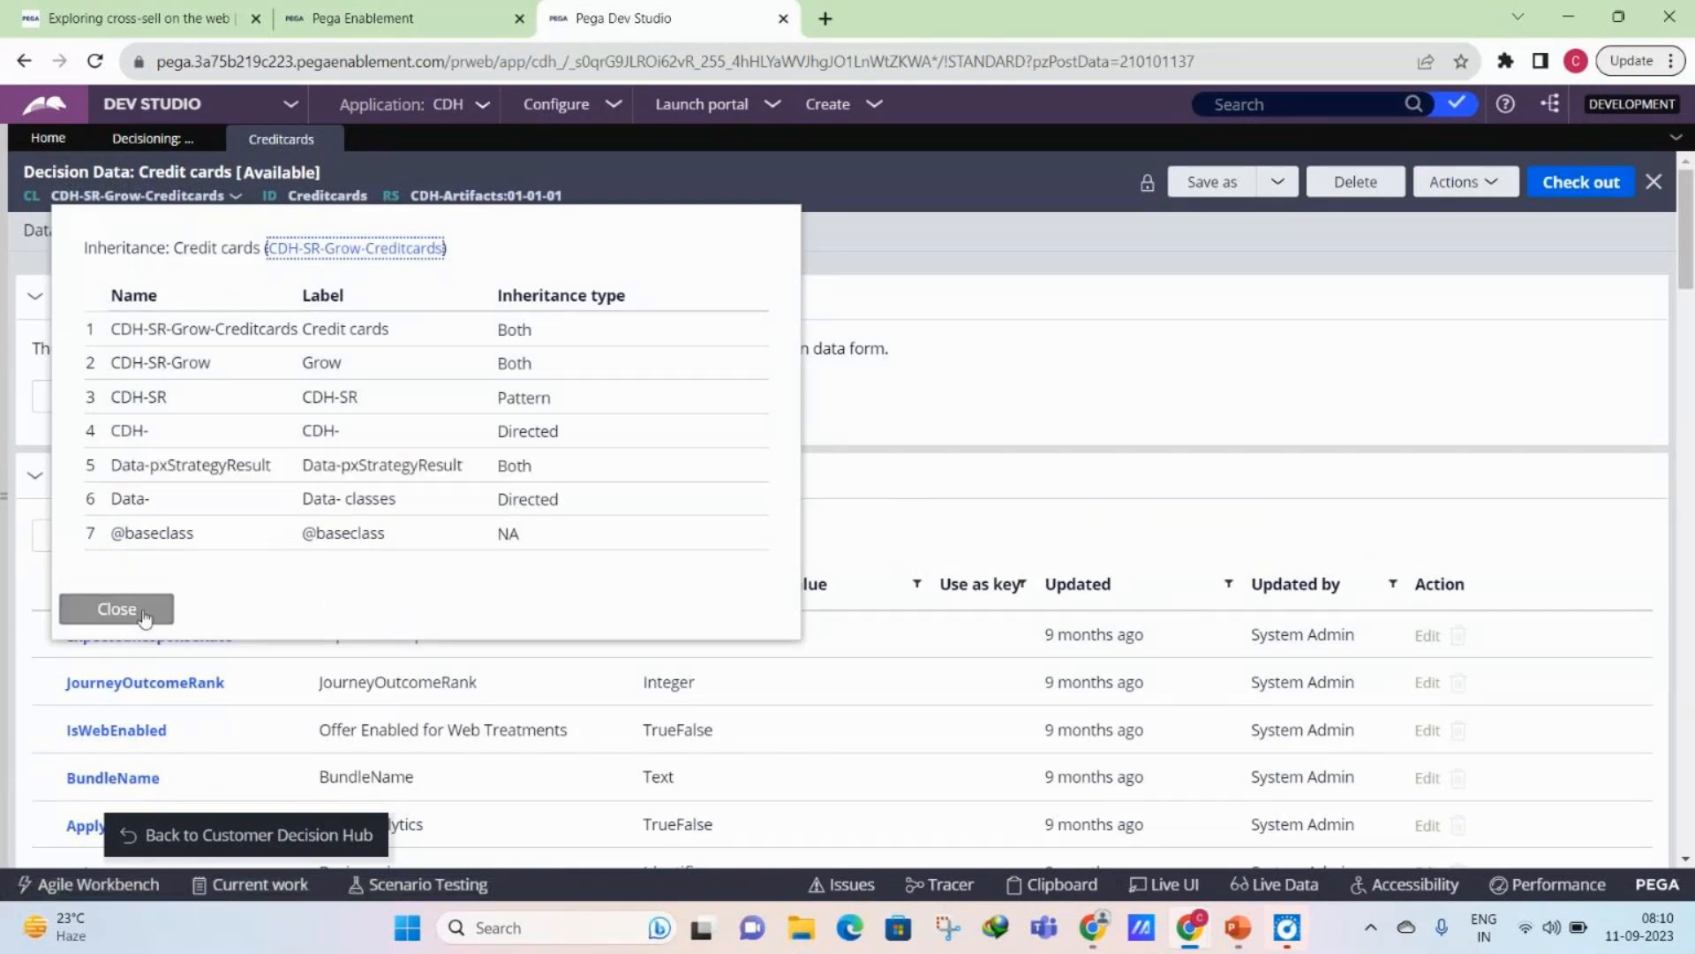
click(116, 608)
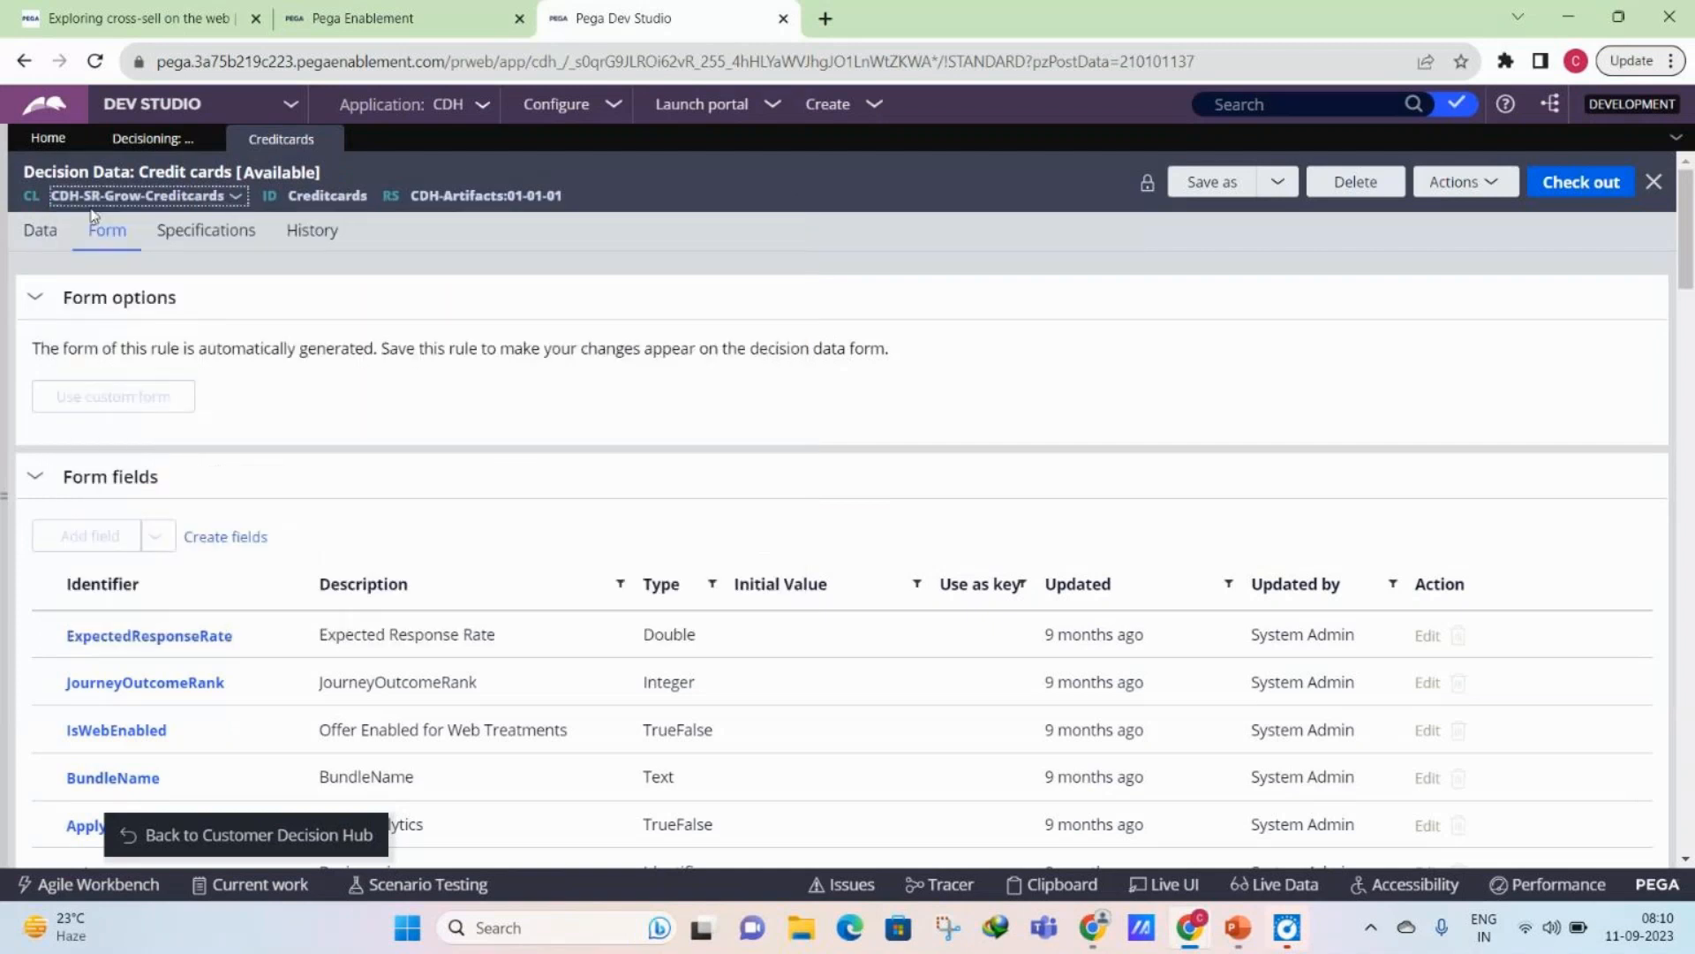
- Show the proposition data of the Credit cards decision data record and check the record out for editing
click(41, 230)
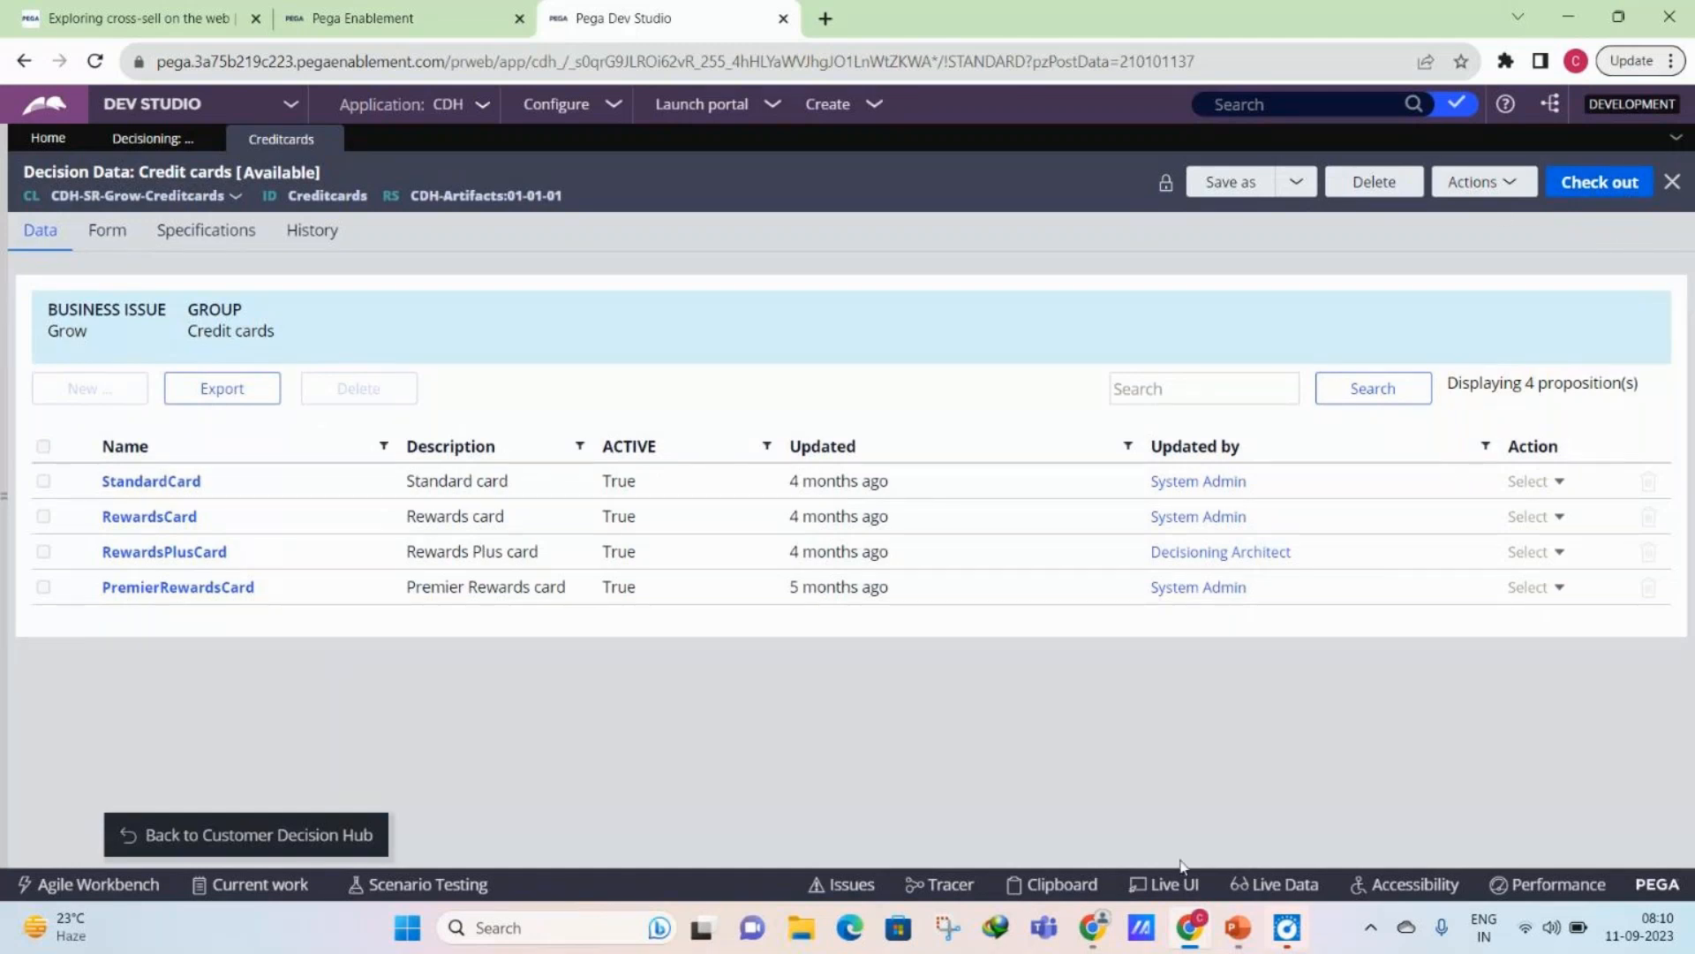
mouse_move(1188, 927)
mouse_move(1373, 823)
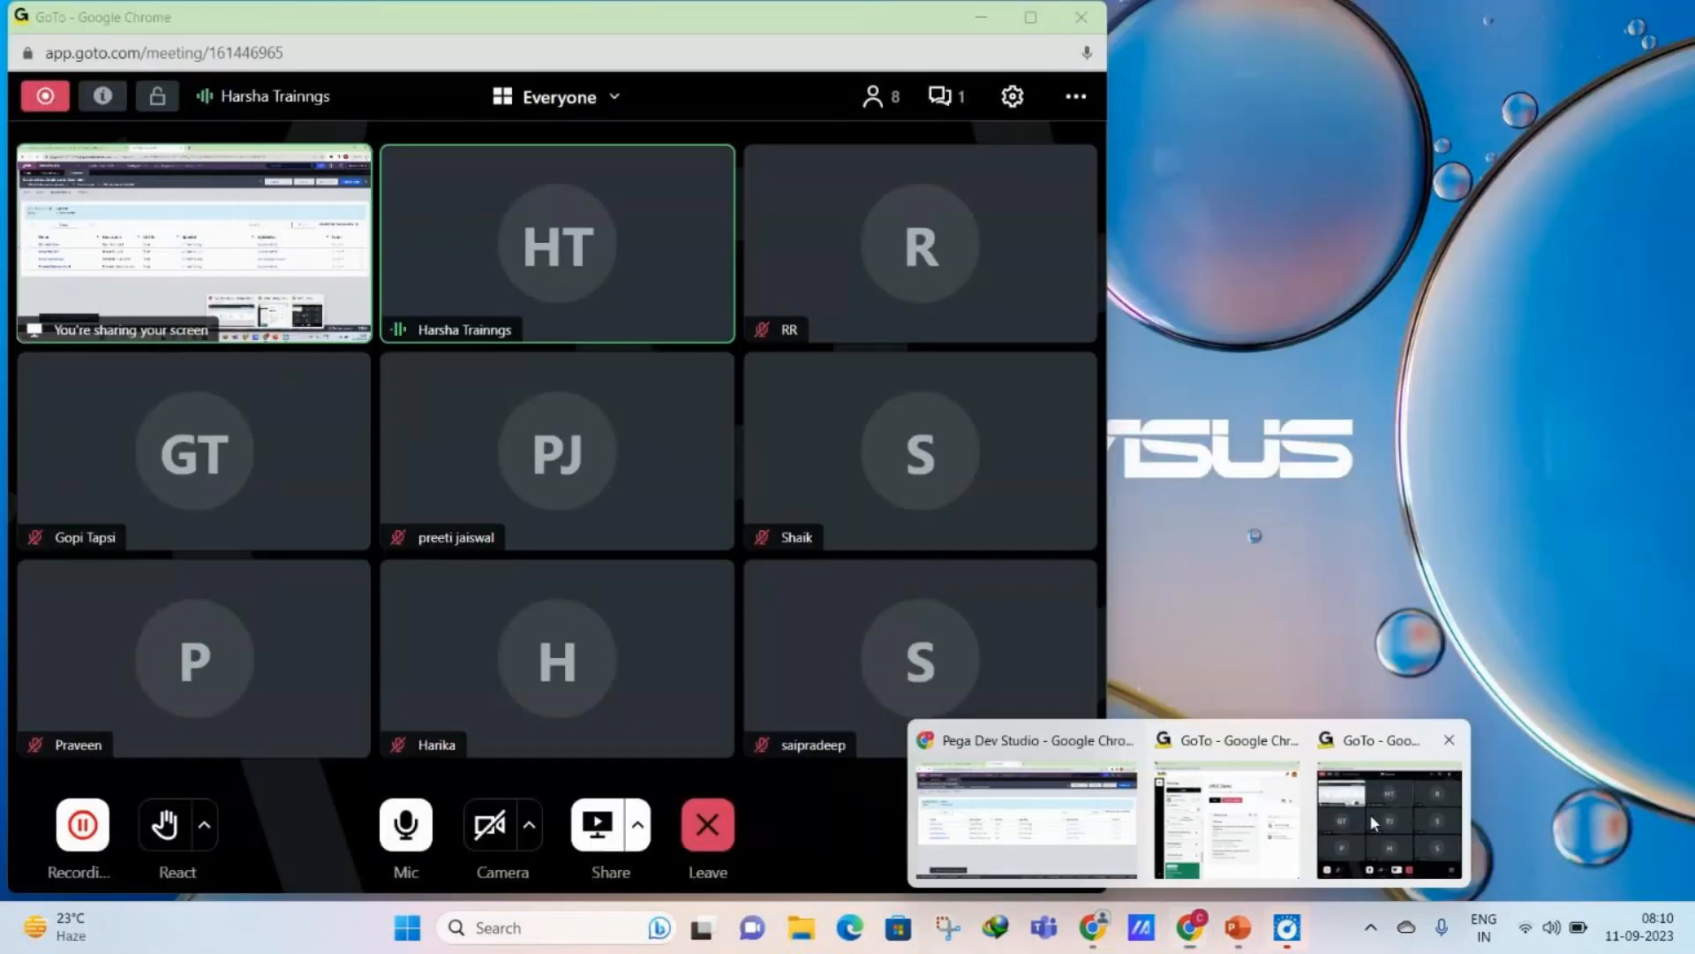
click(1373, 820)
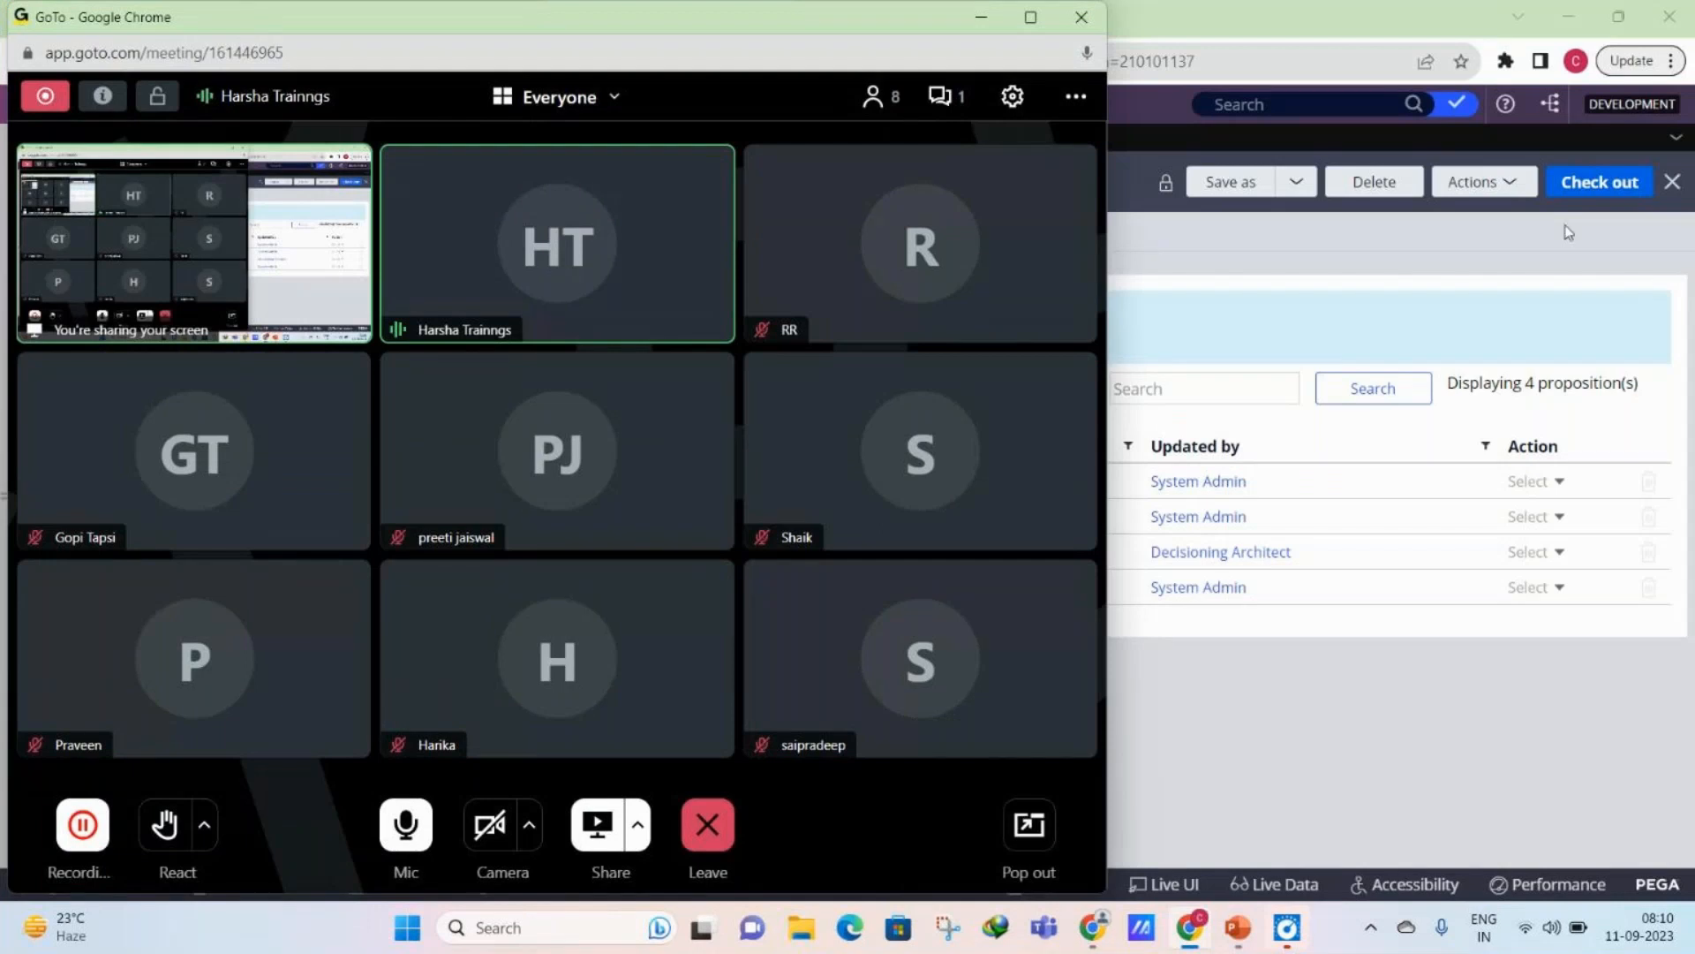
click(1594, 191)
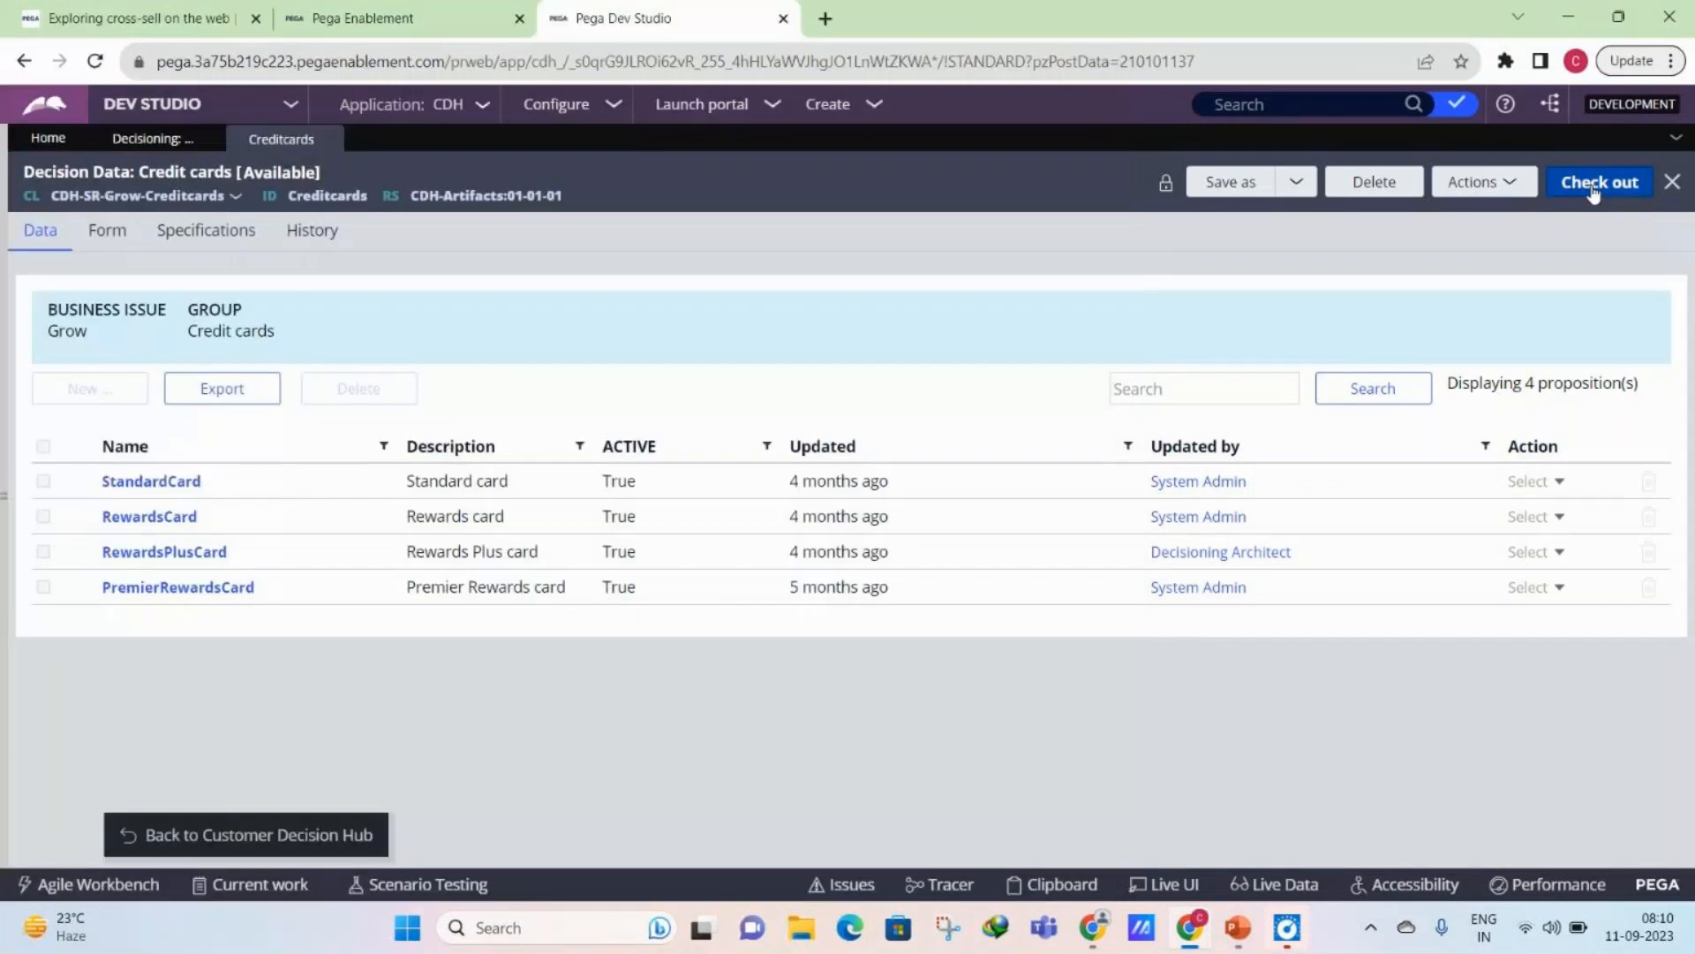
click(1594, 191)
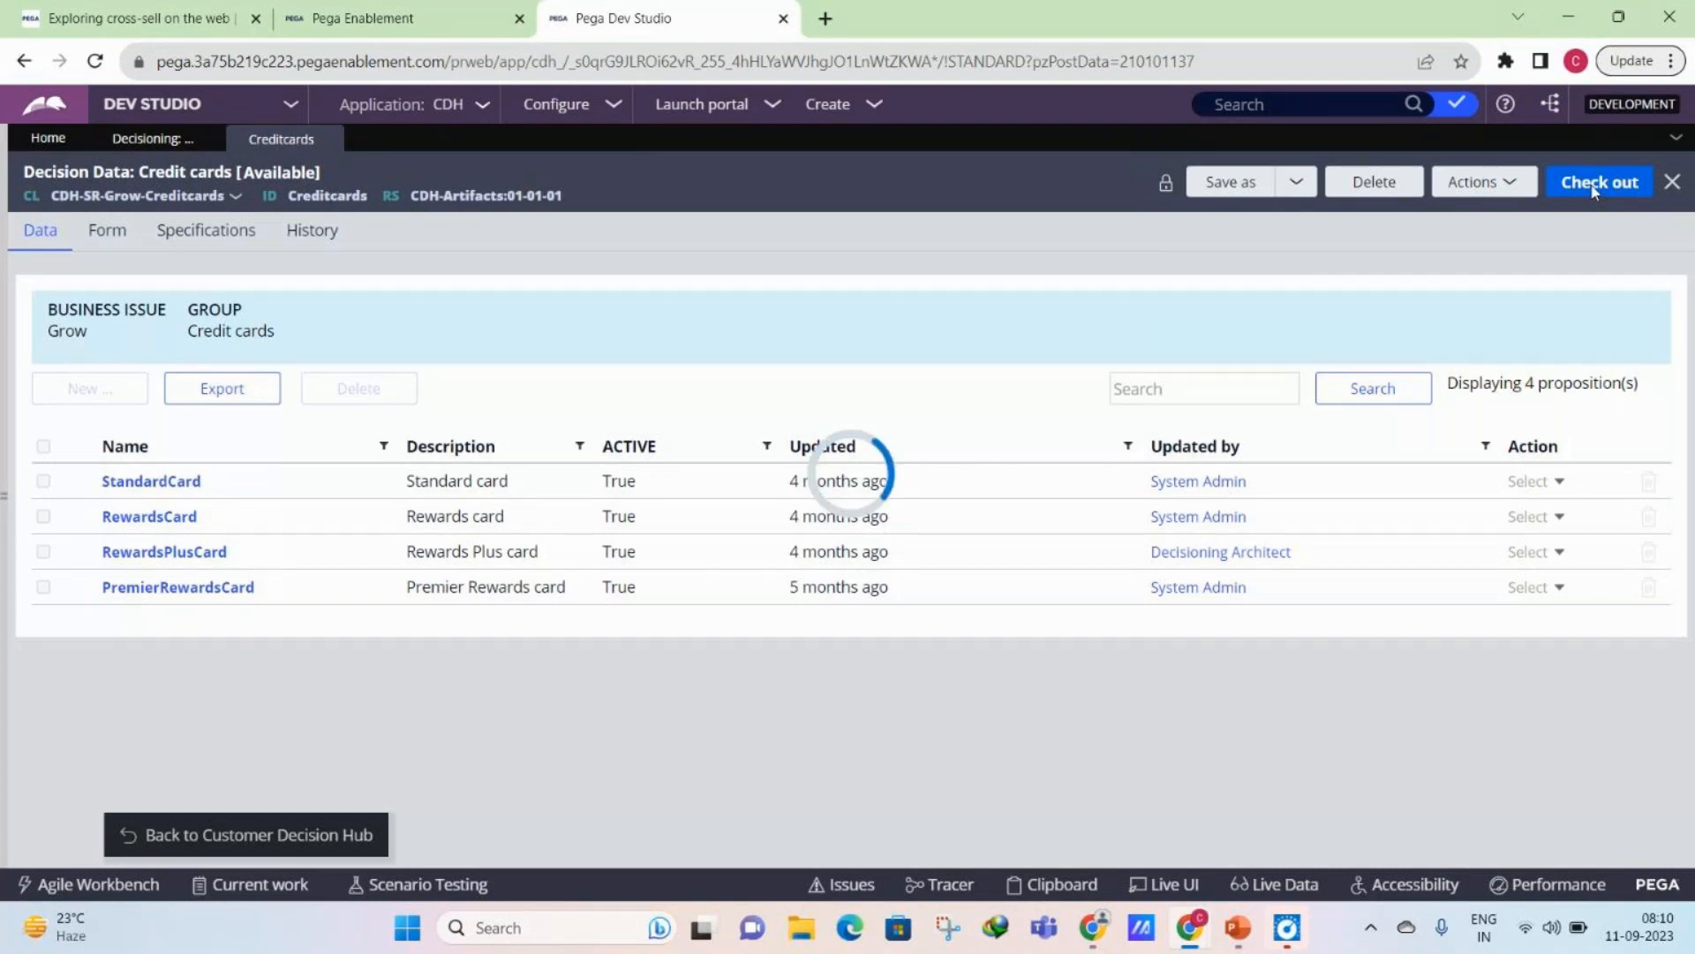
- Add a form field named MonthlyEMI to the Credit cards decision data record and open the creation form for its property
click(155, 196)
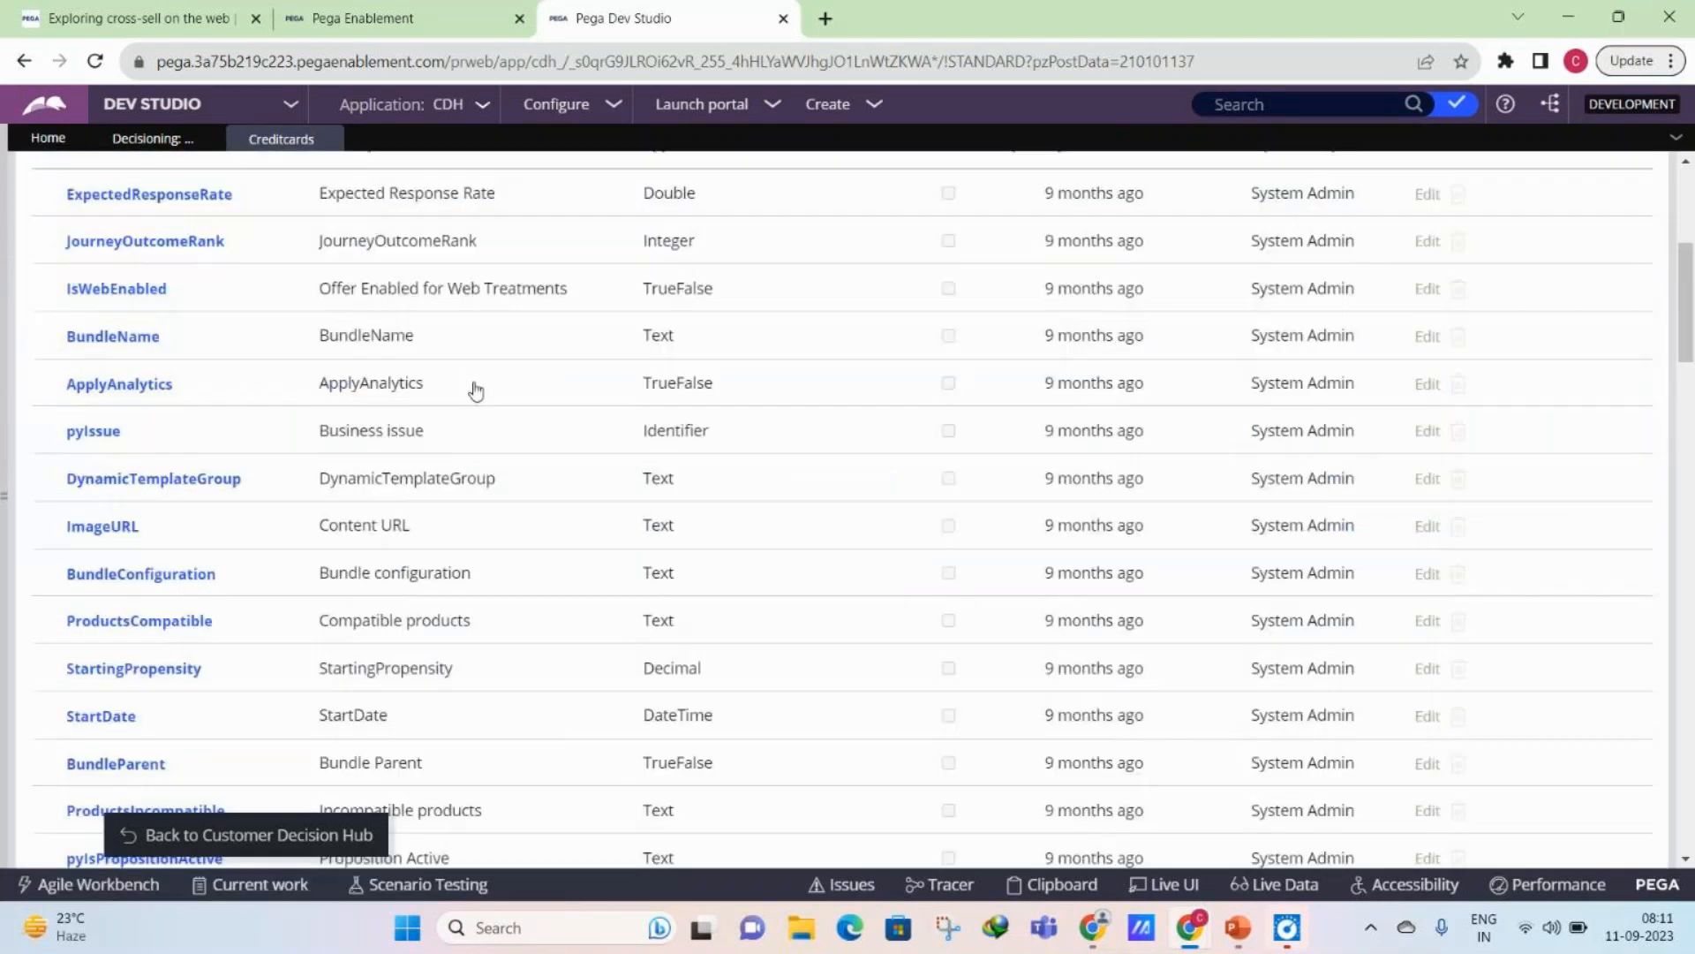
scroll(279, 850, down, 15)
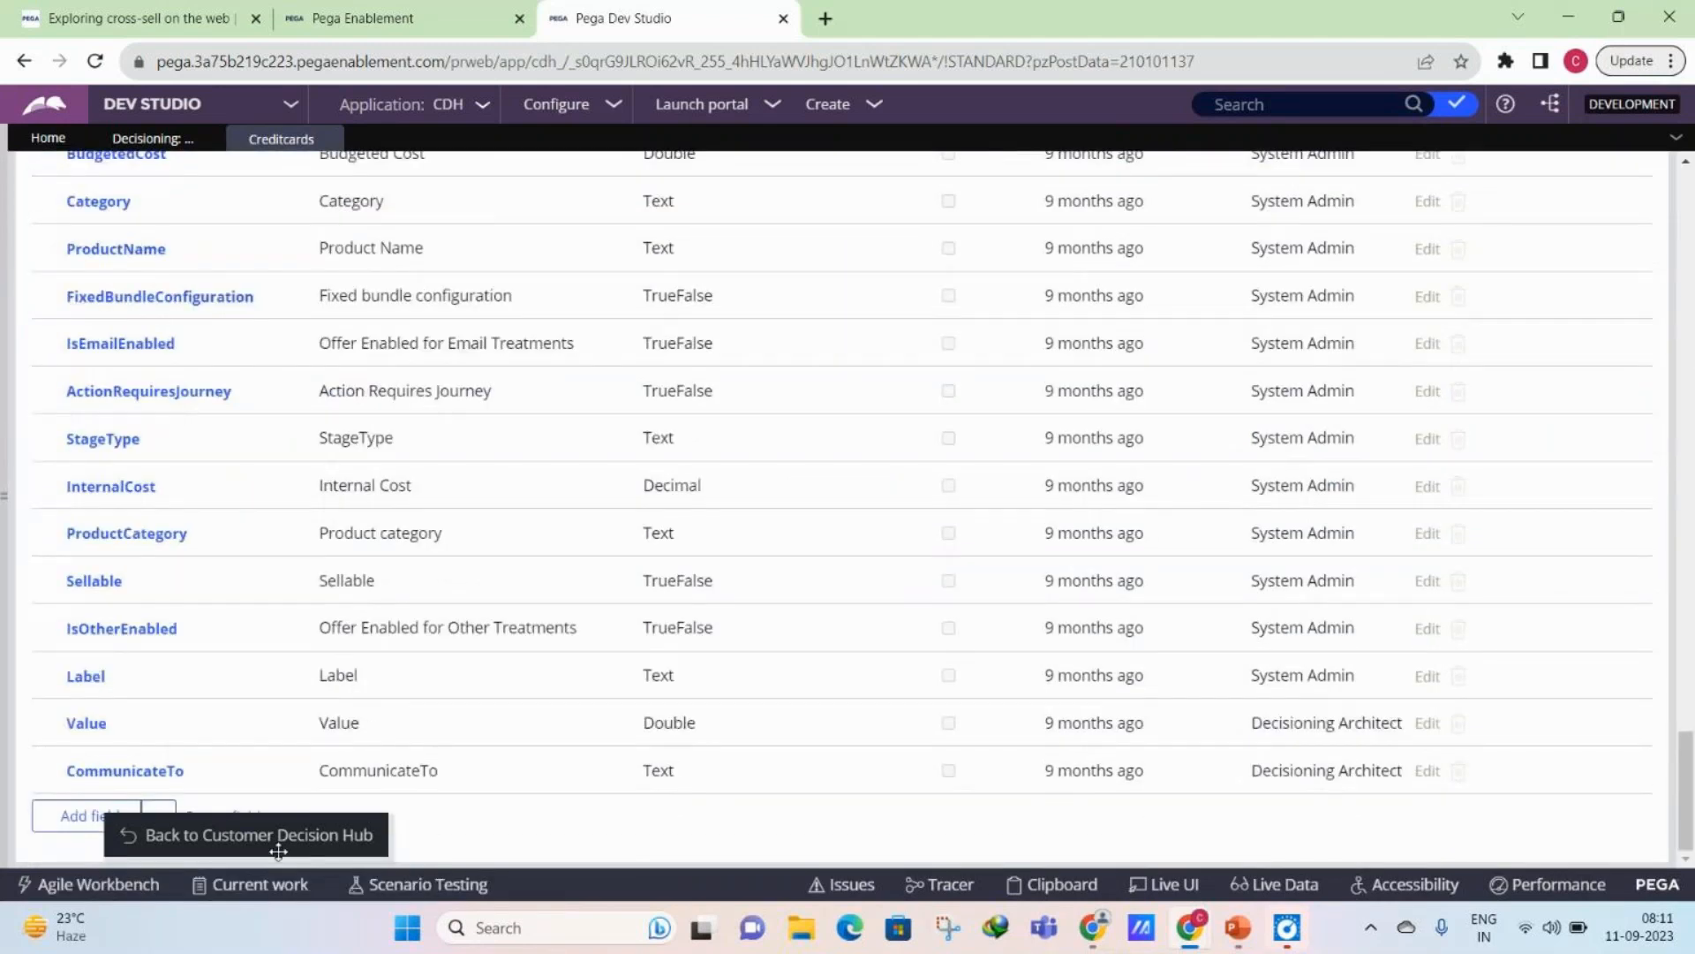
drag(279, 850, 440, 841)
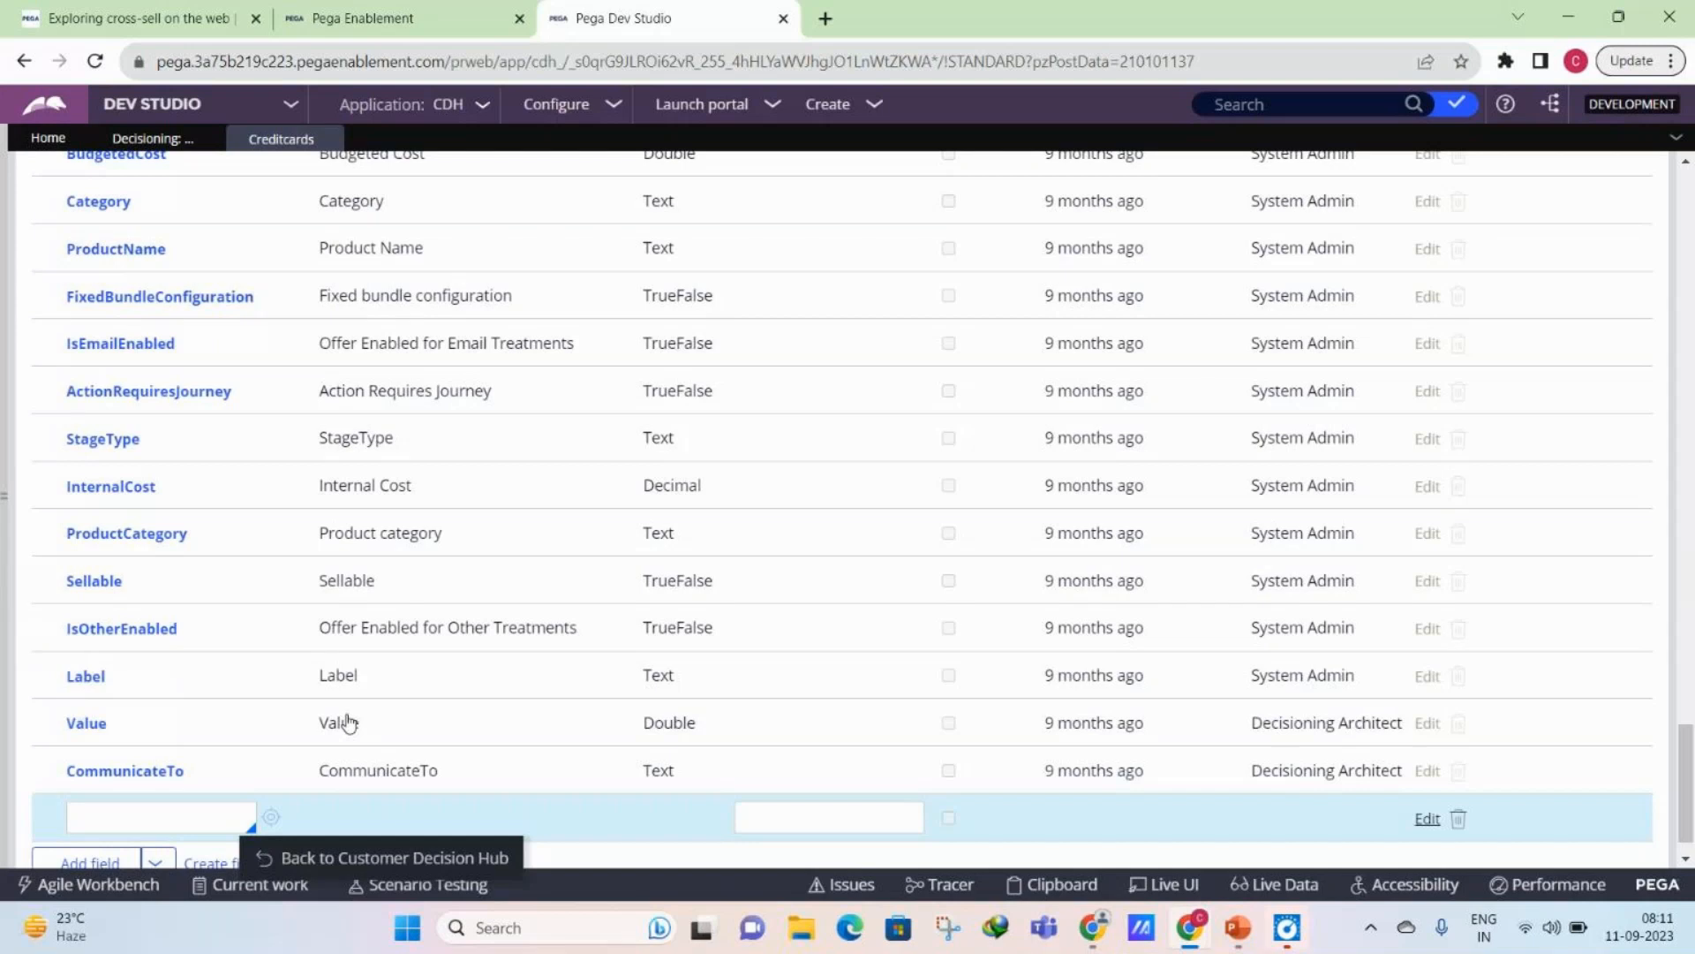
scroll(132, 784, down, 1)
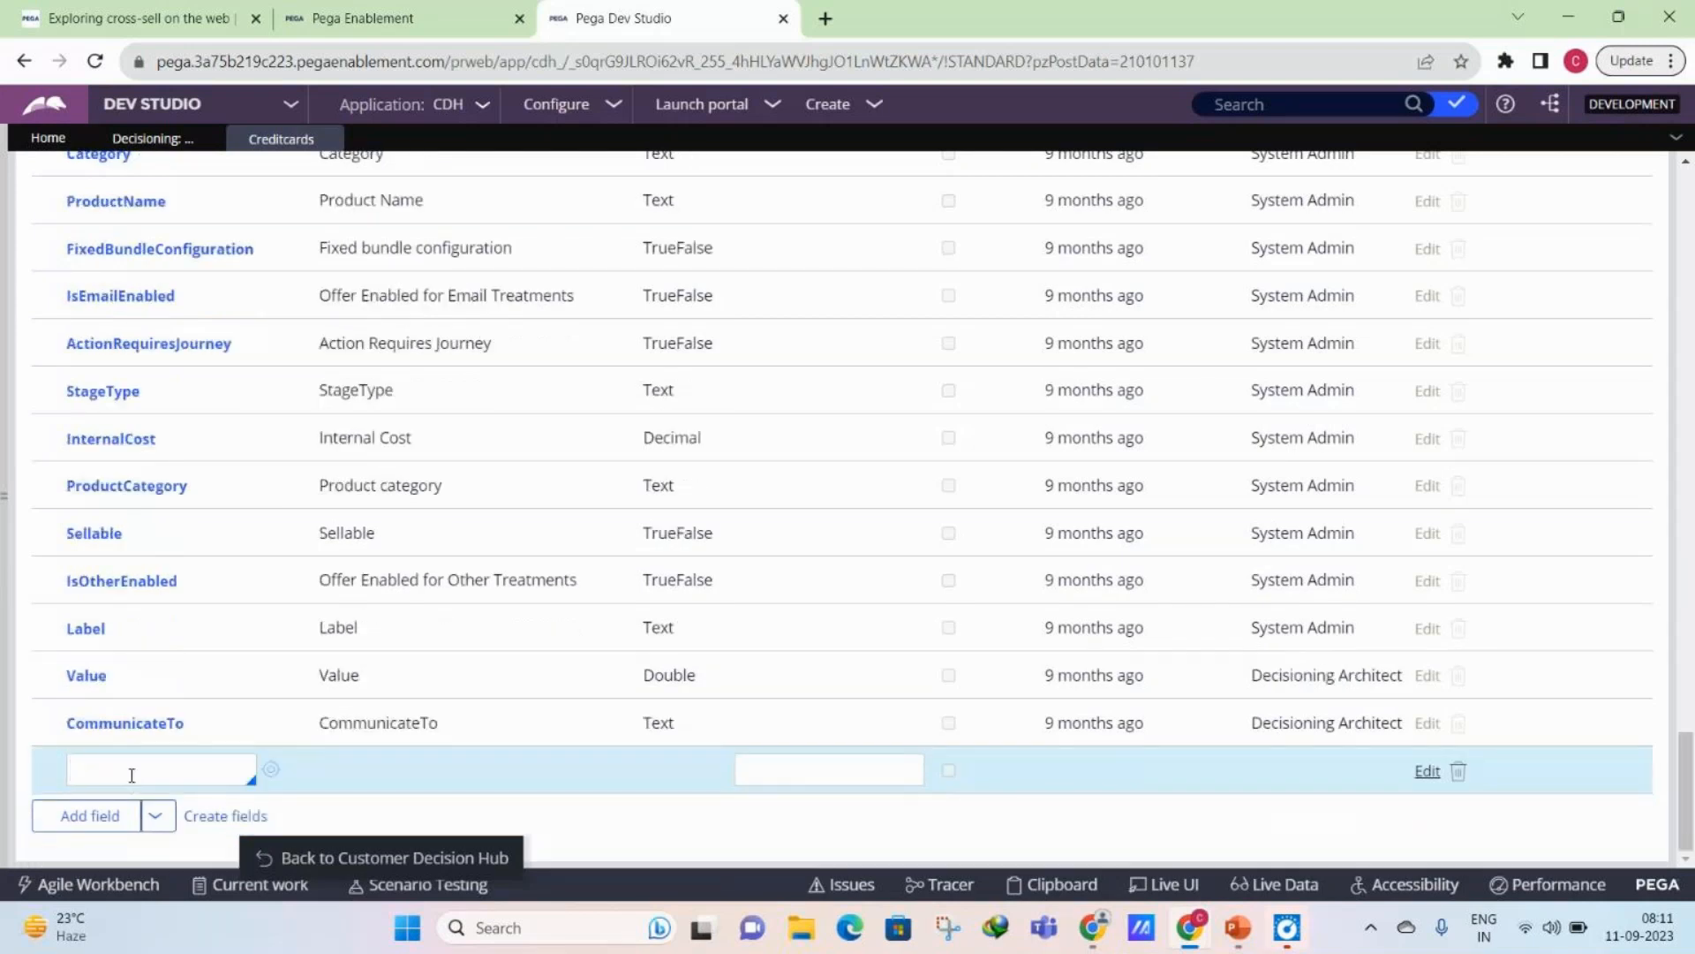
text(MonthlyEMI)
click(273, 771)
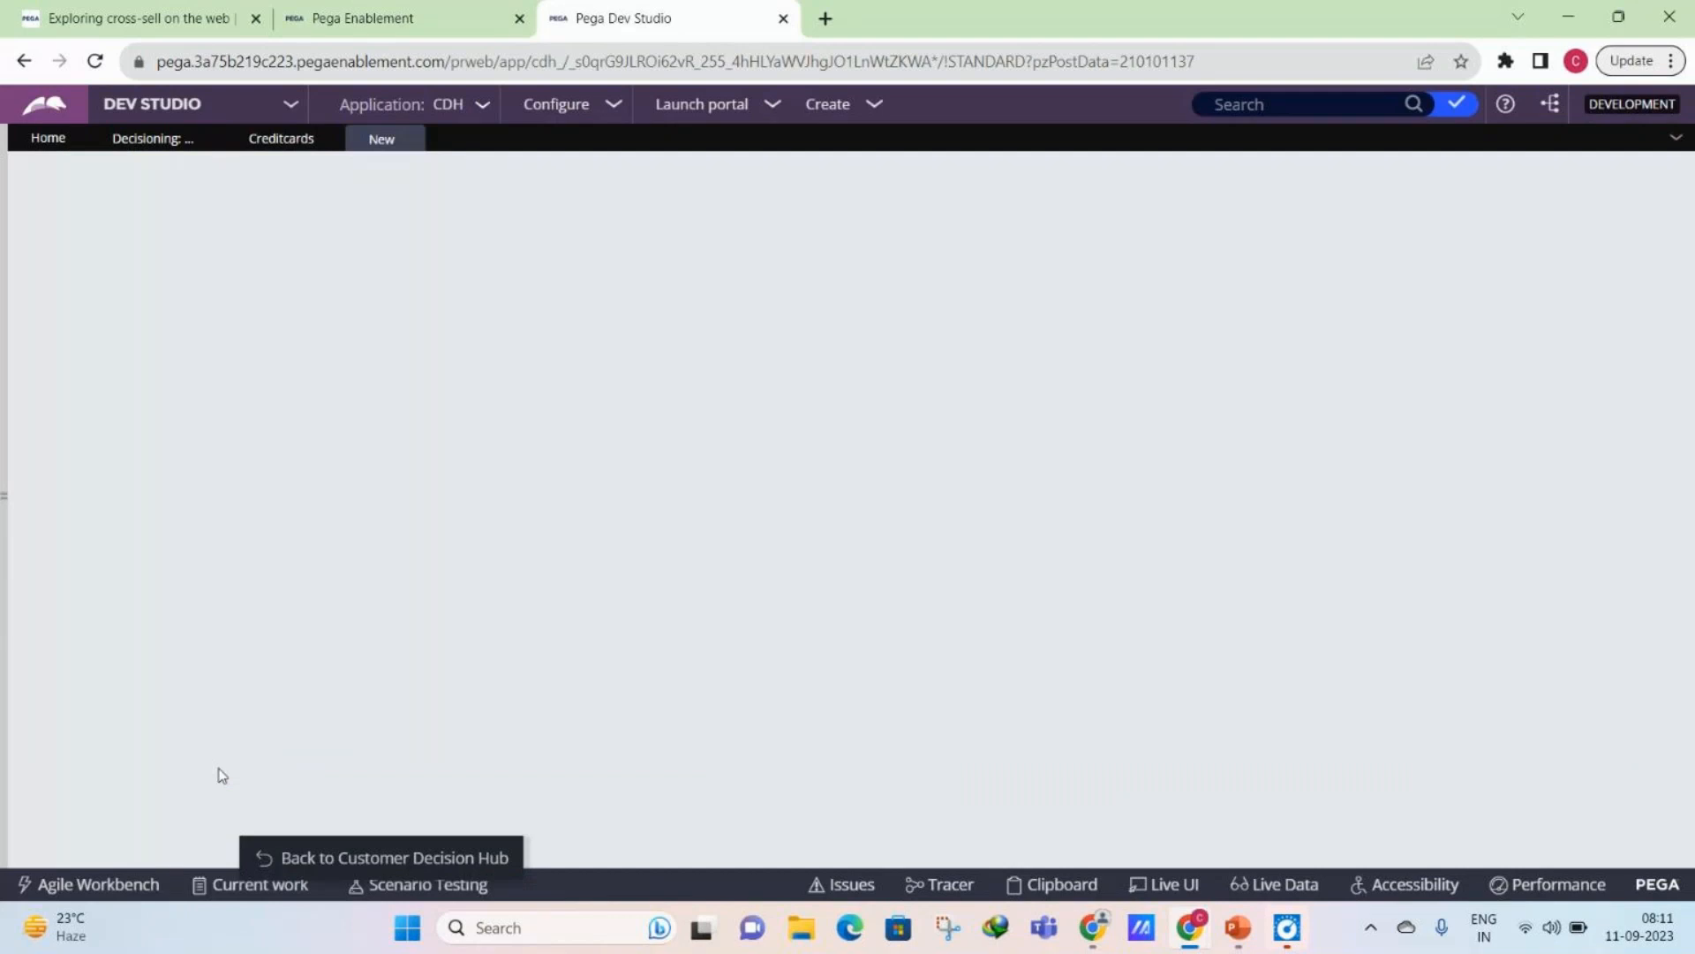
- Create the MonthlyEMI property in the CDH-Rules ruleset, then save and close its record
click(262, 156)
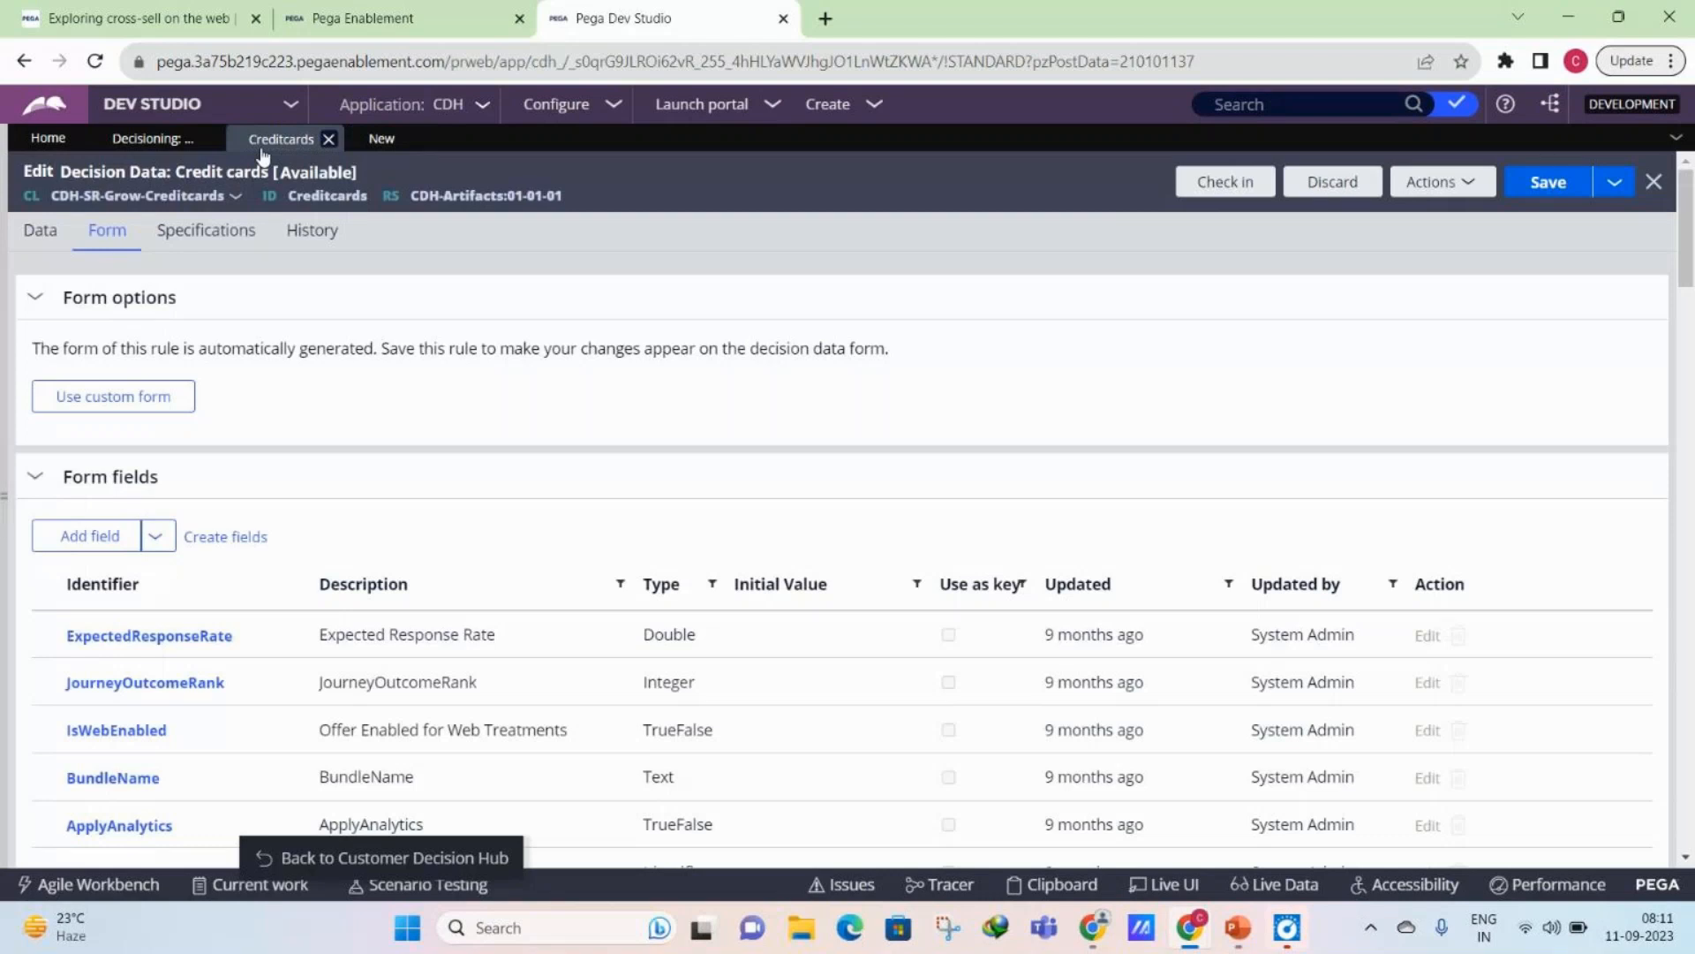
click(384, 142)
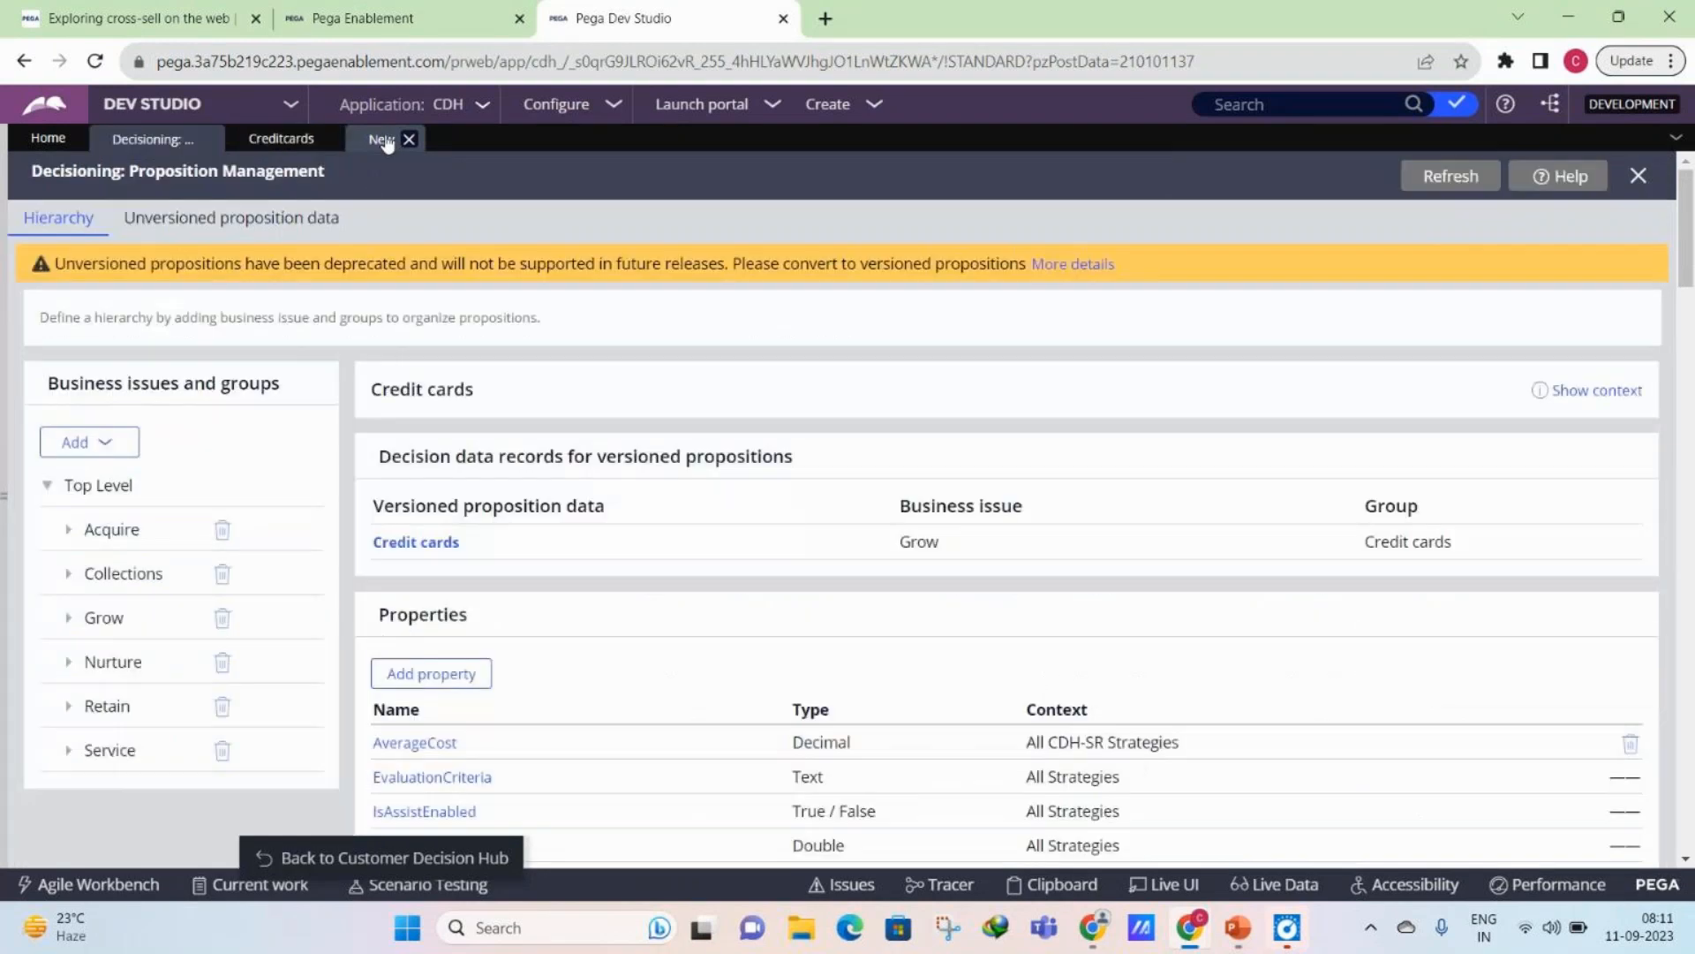
click(384, 142)
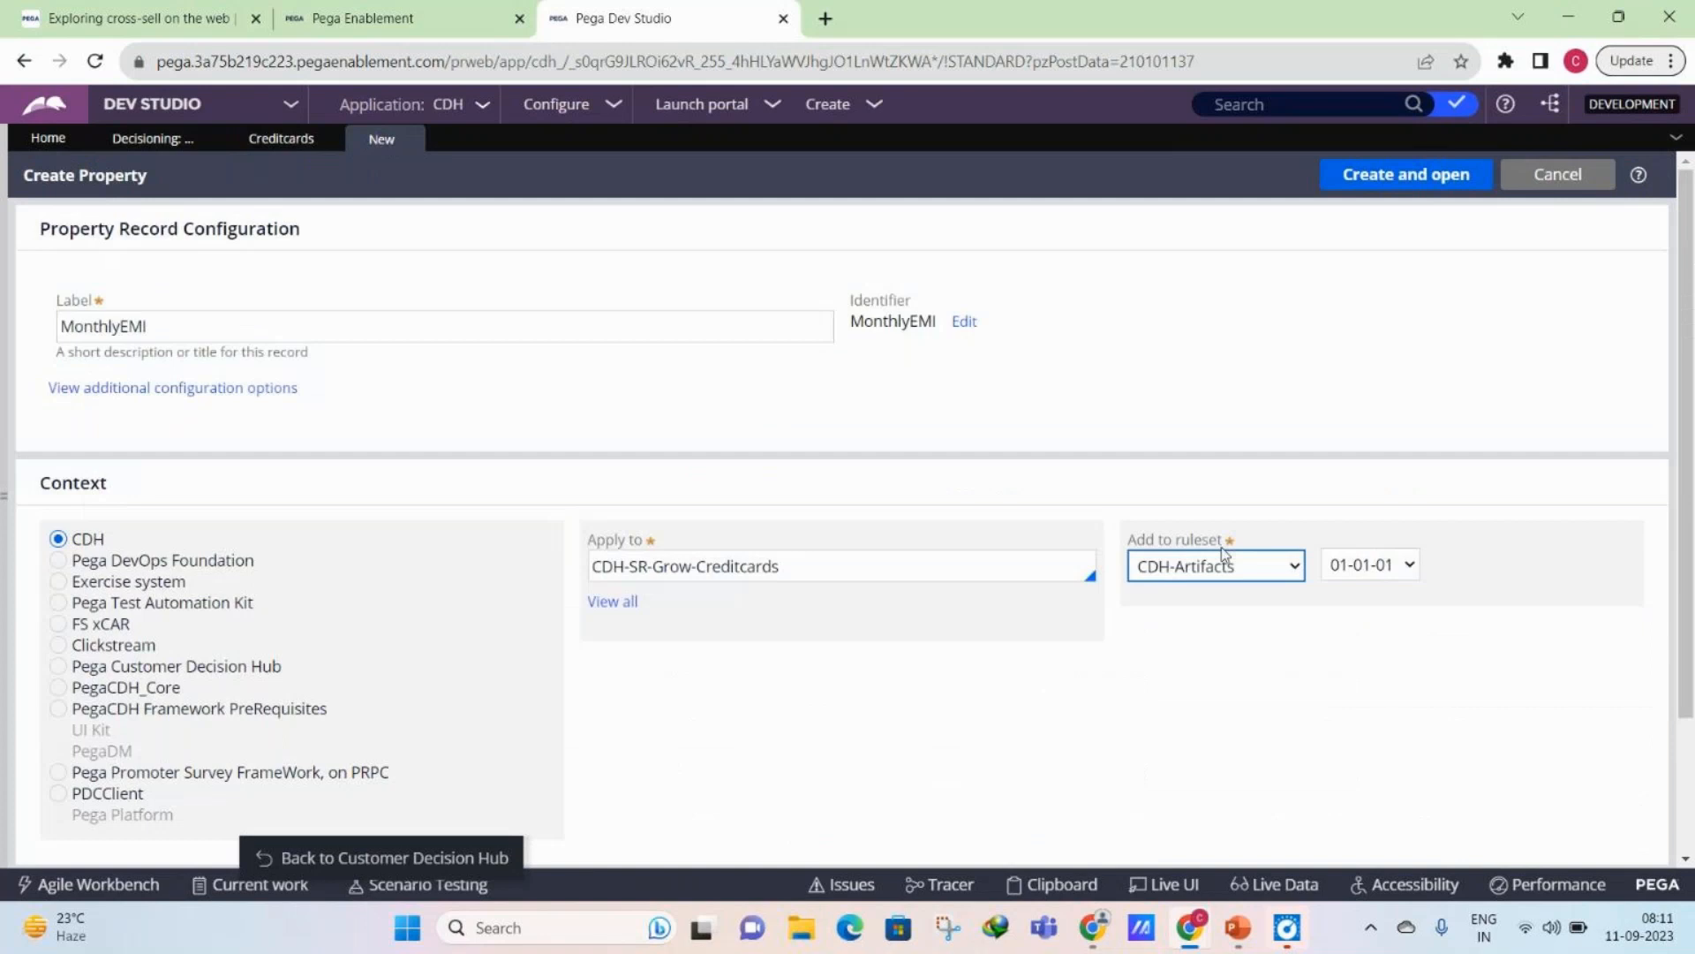
click(1184, 349)
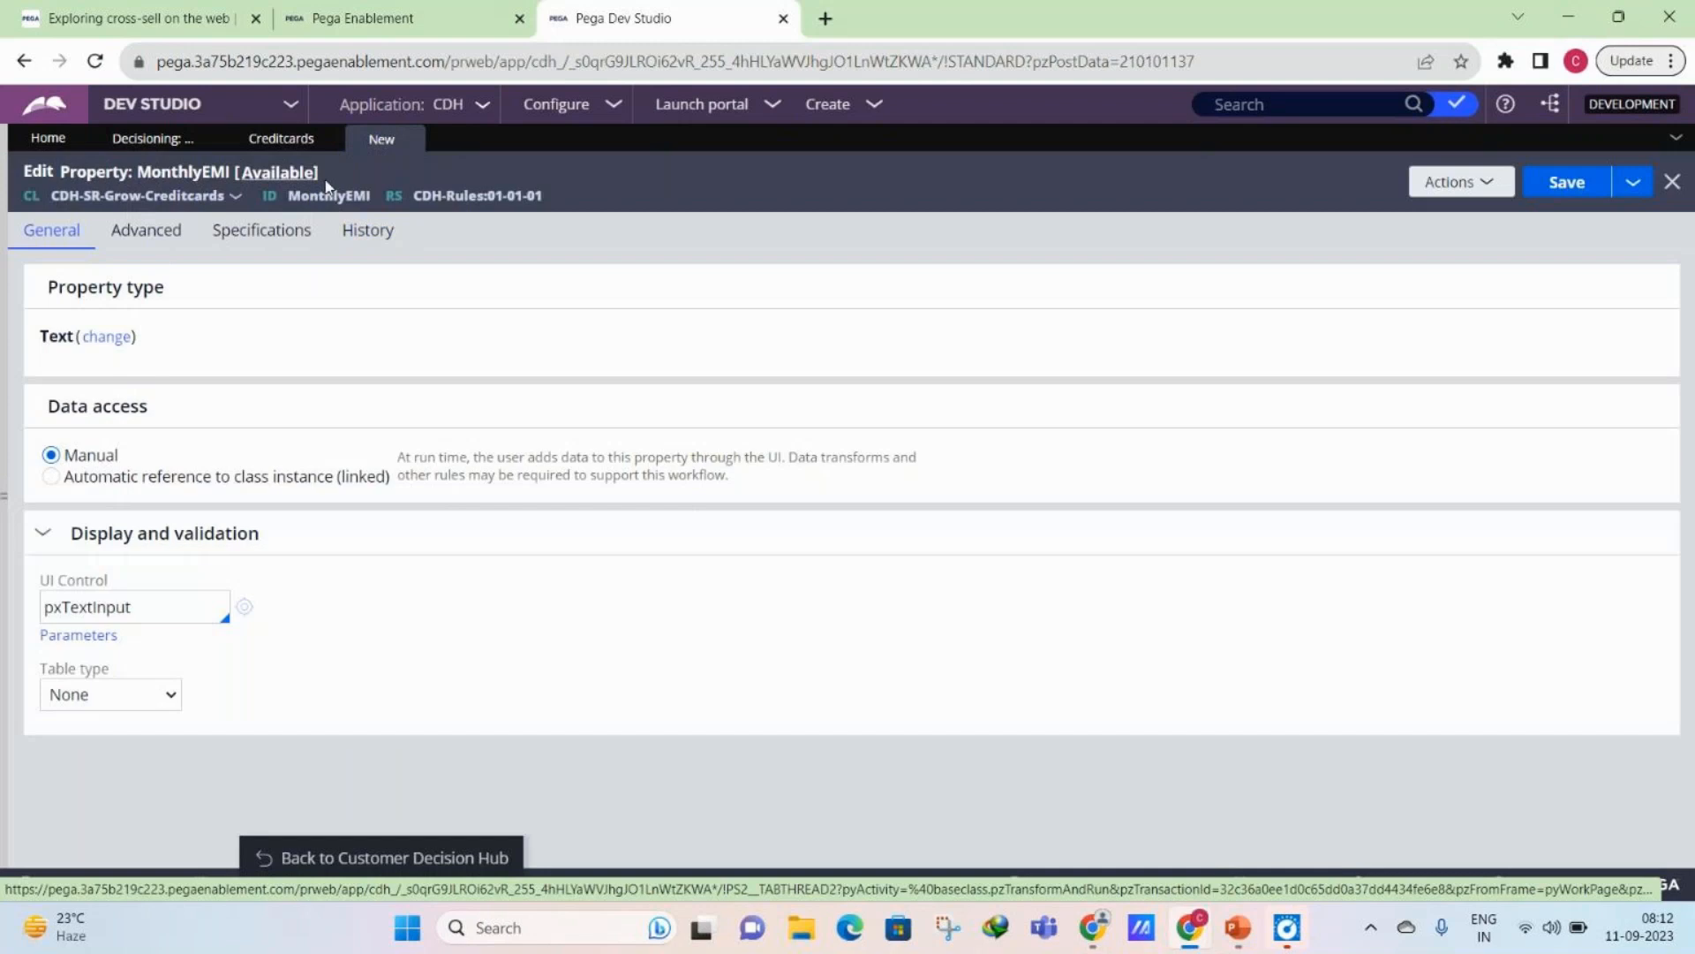
key(ctrl+s)
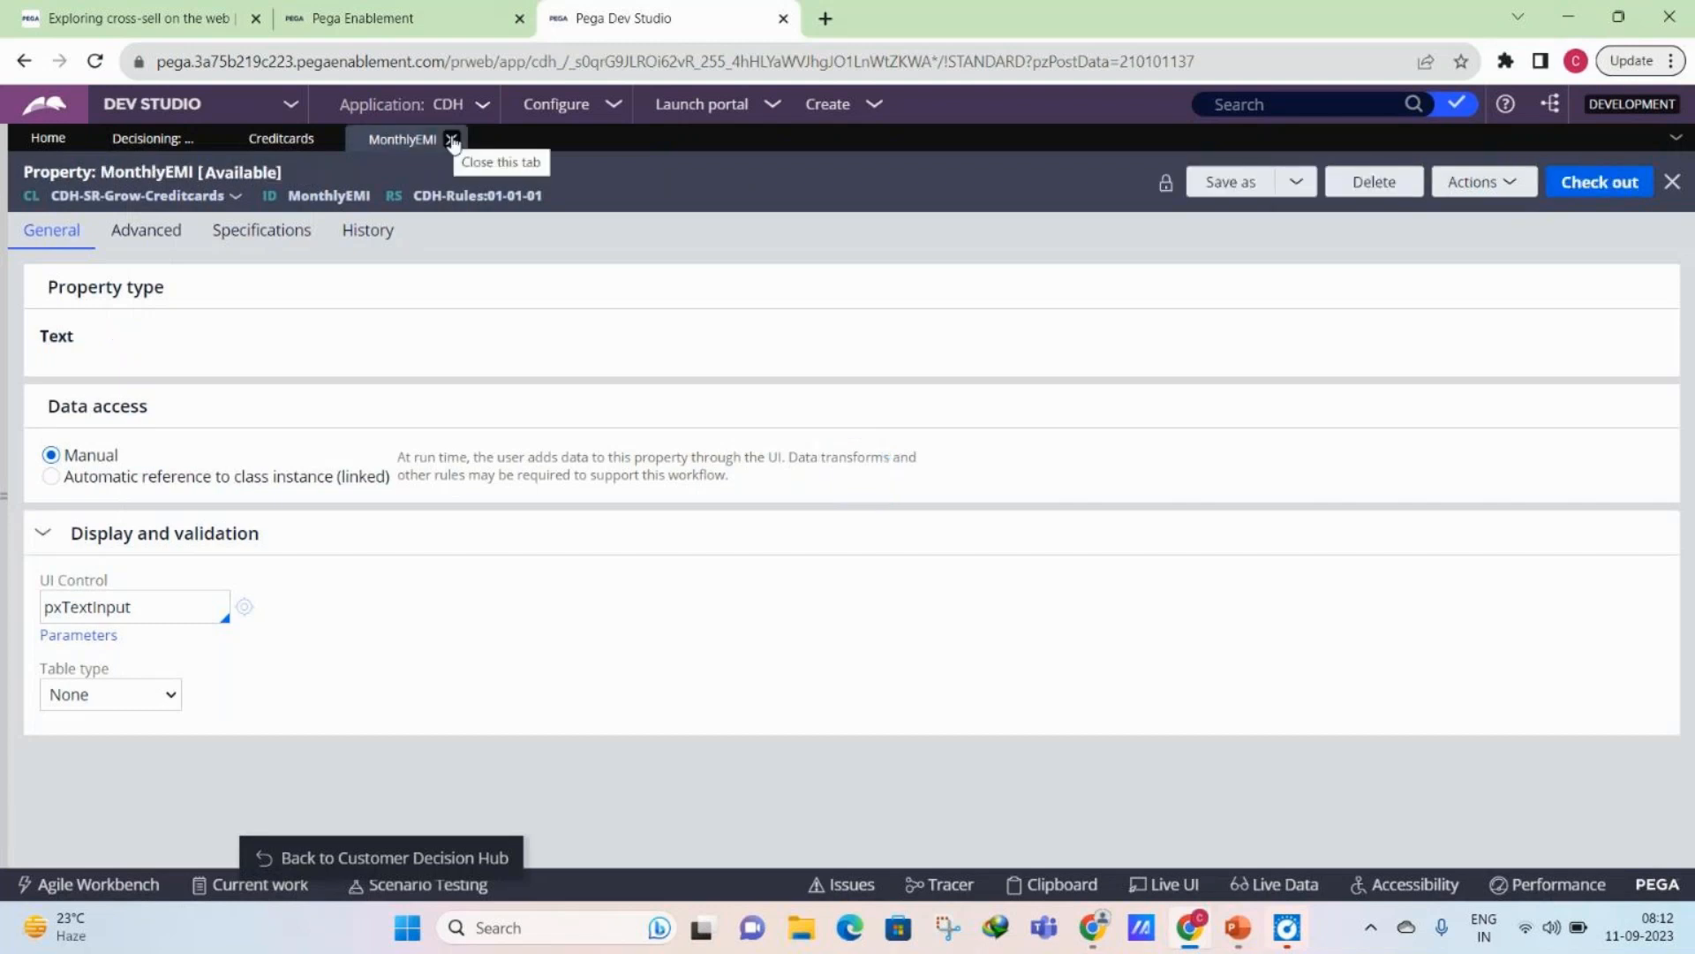
click(451, 139)
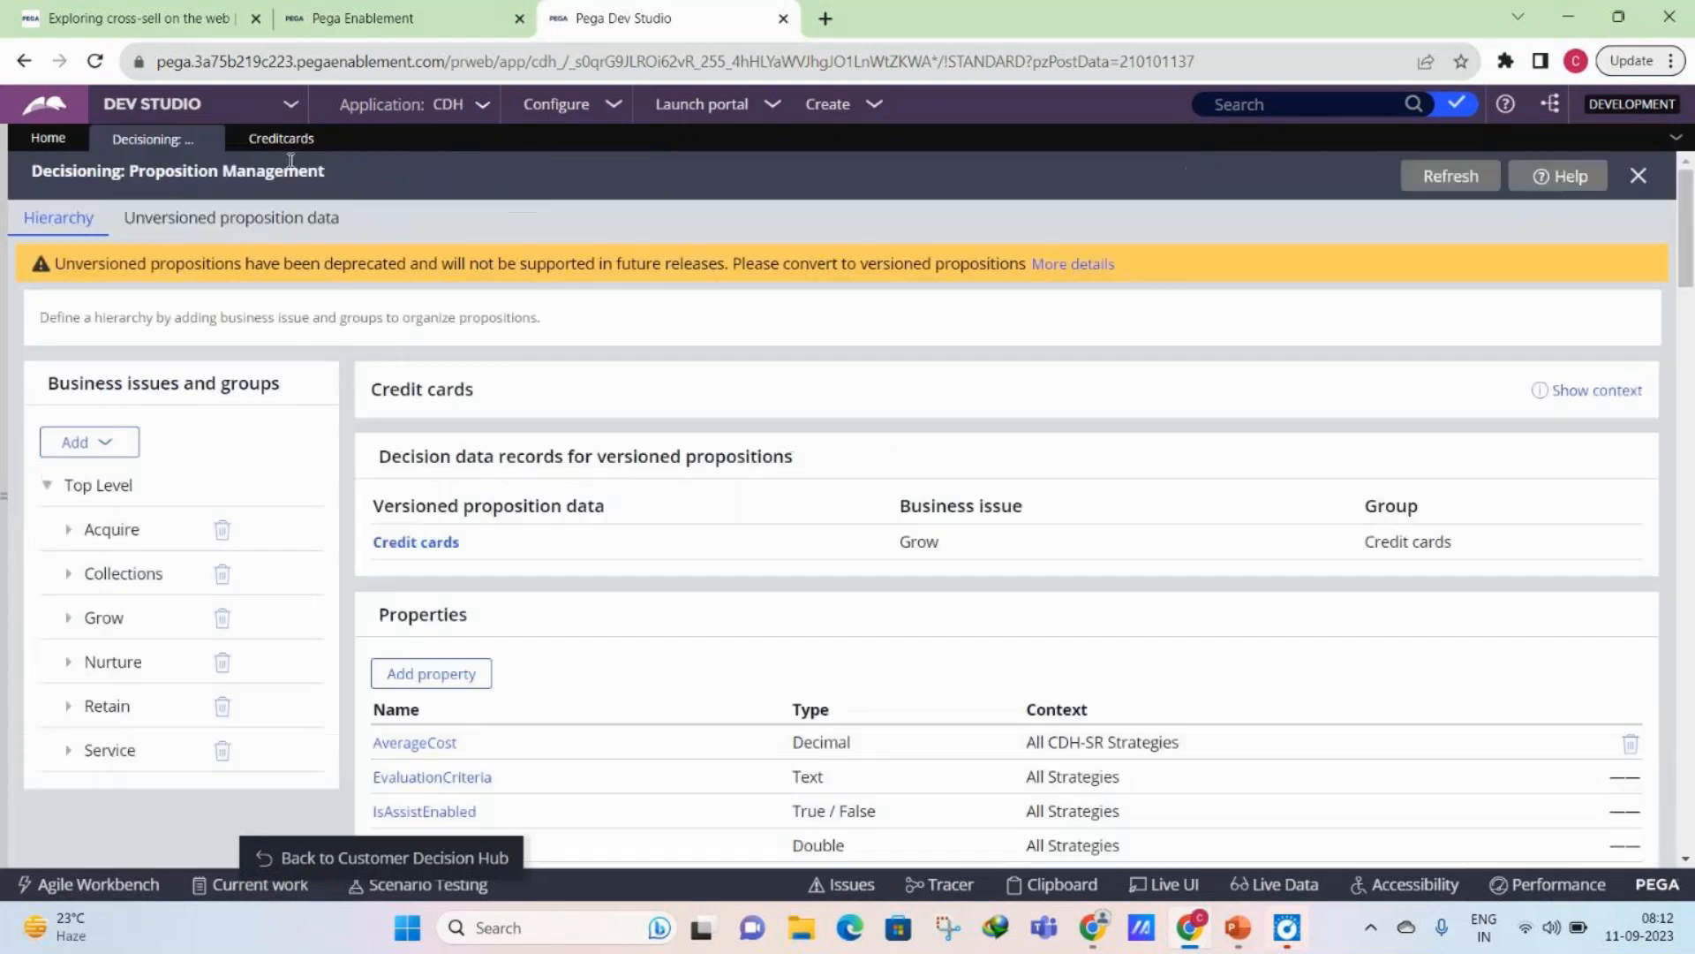
- Add a form field named AnnualInterest to the Credit cards decision data record and open the creation form for its property
click(281, 138)
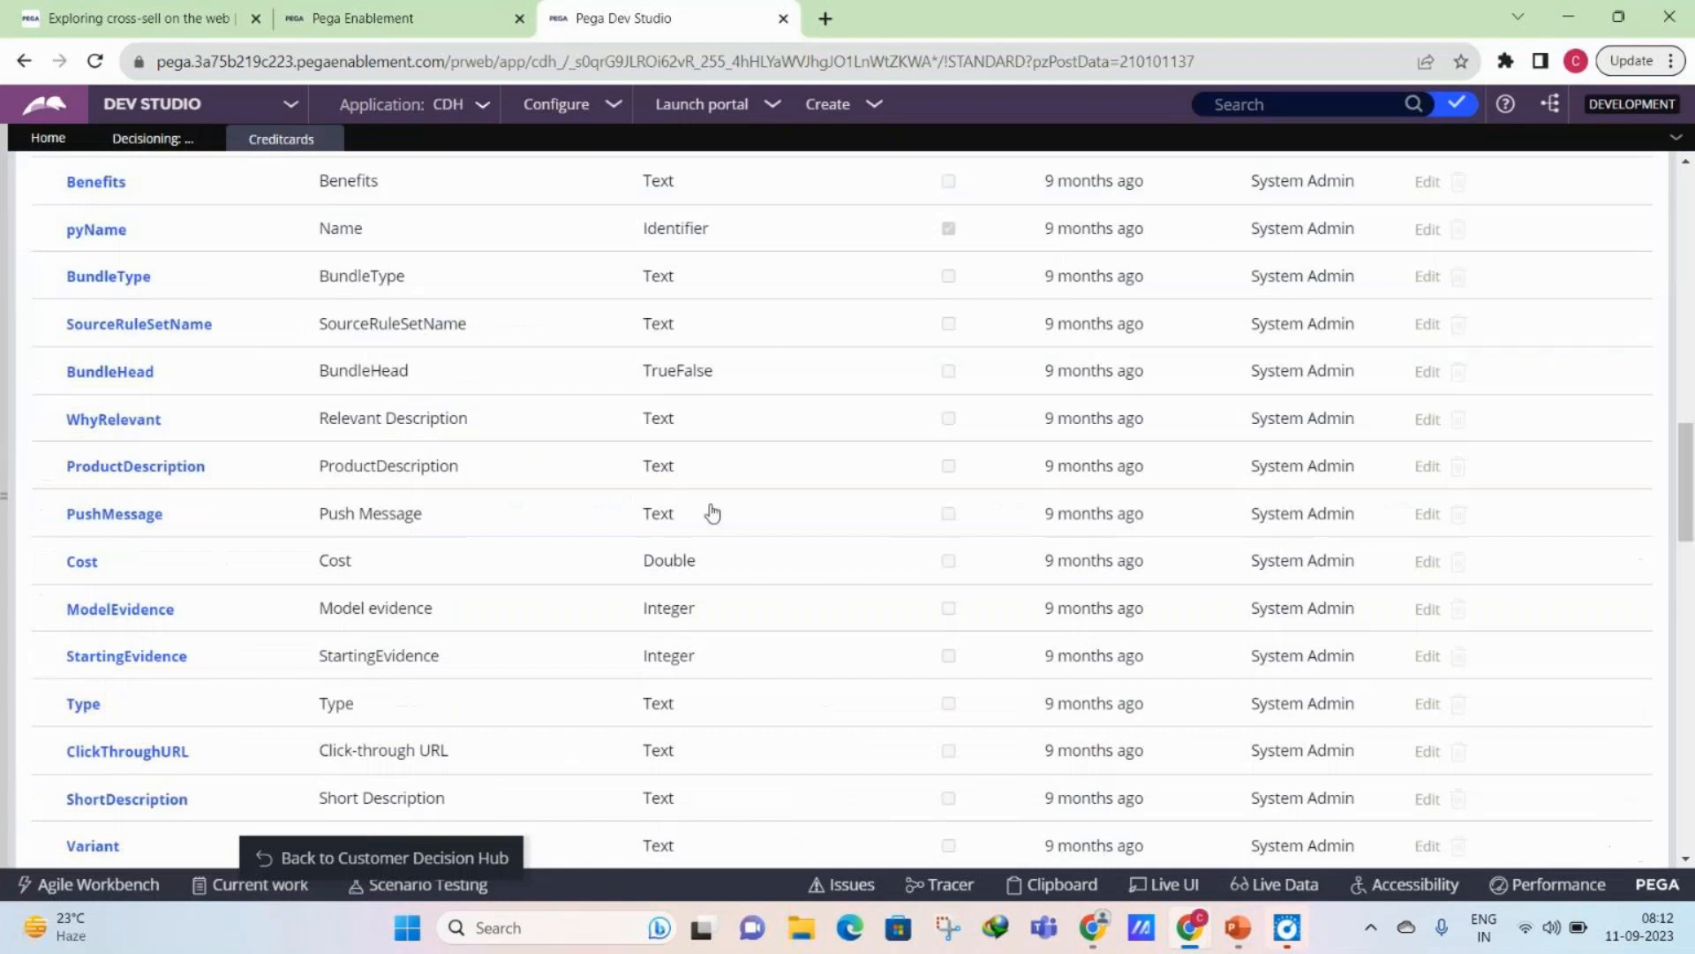
scroll(712, 512, down, 10)
click(114, 816)
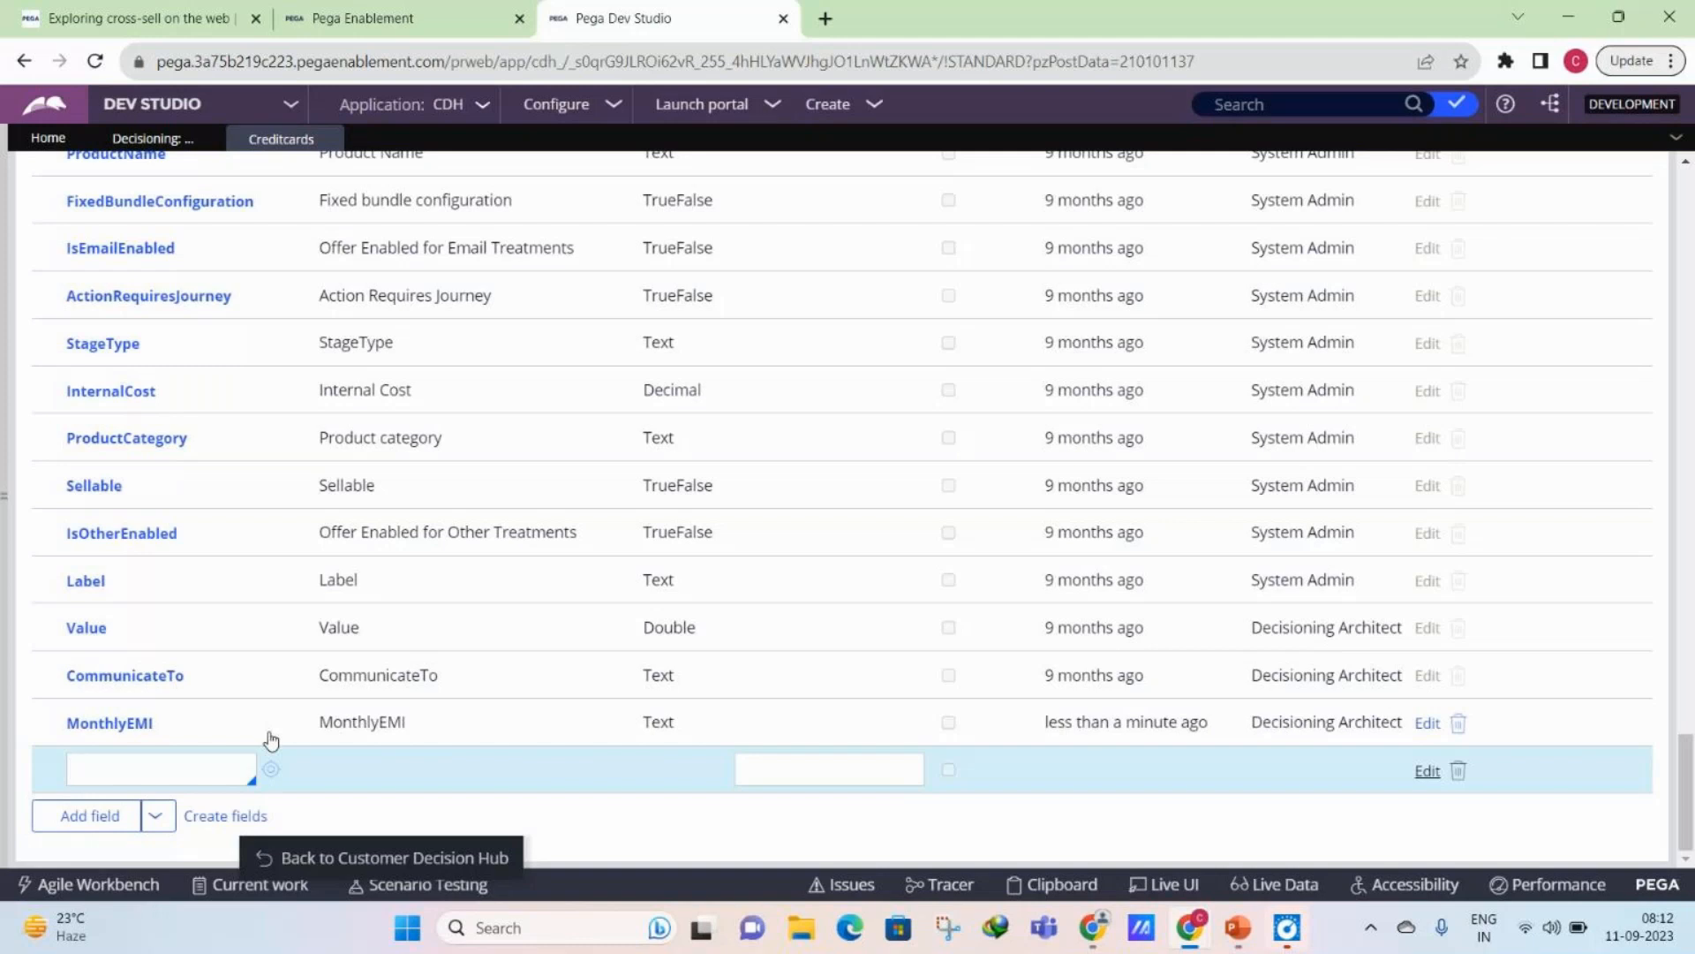
text(E)
key(BackSpace)
text(AnnualInterest)
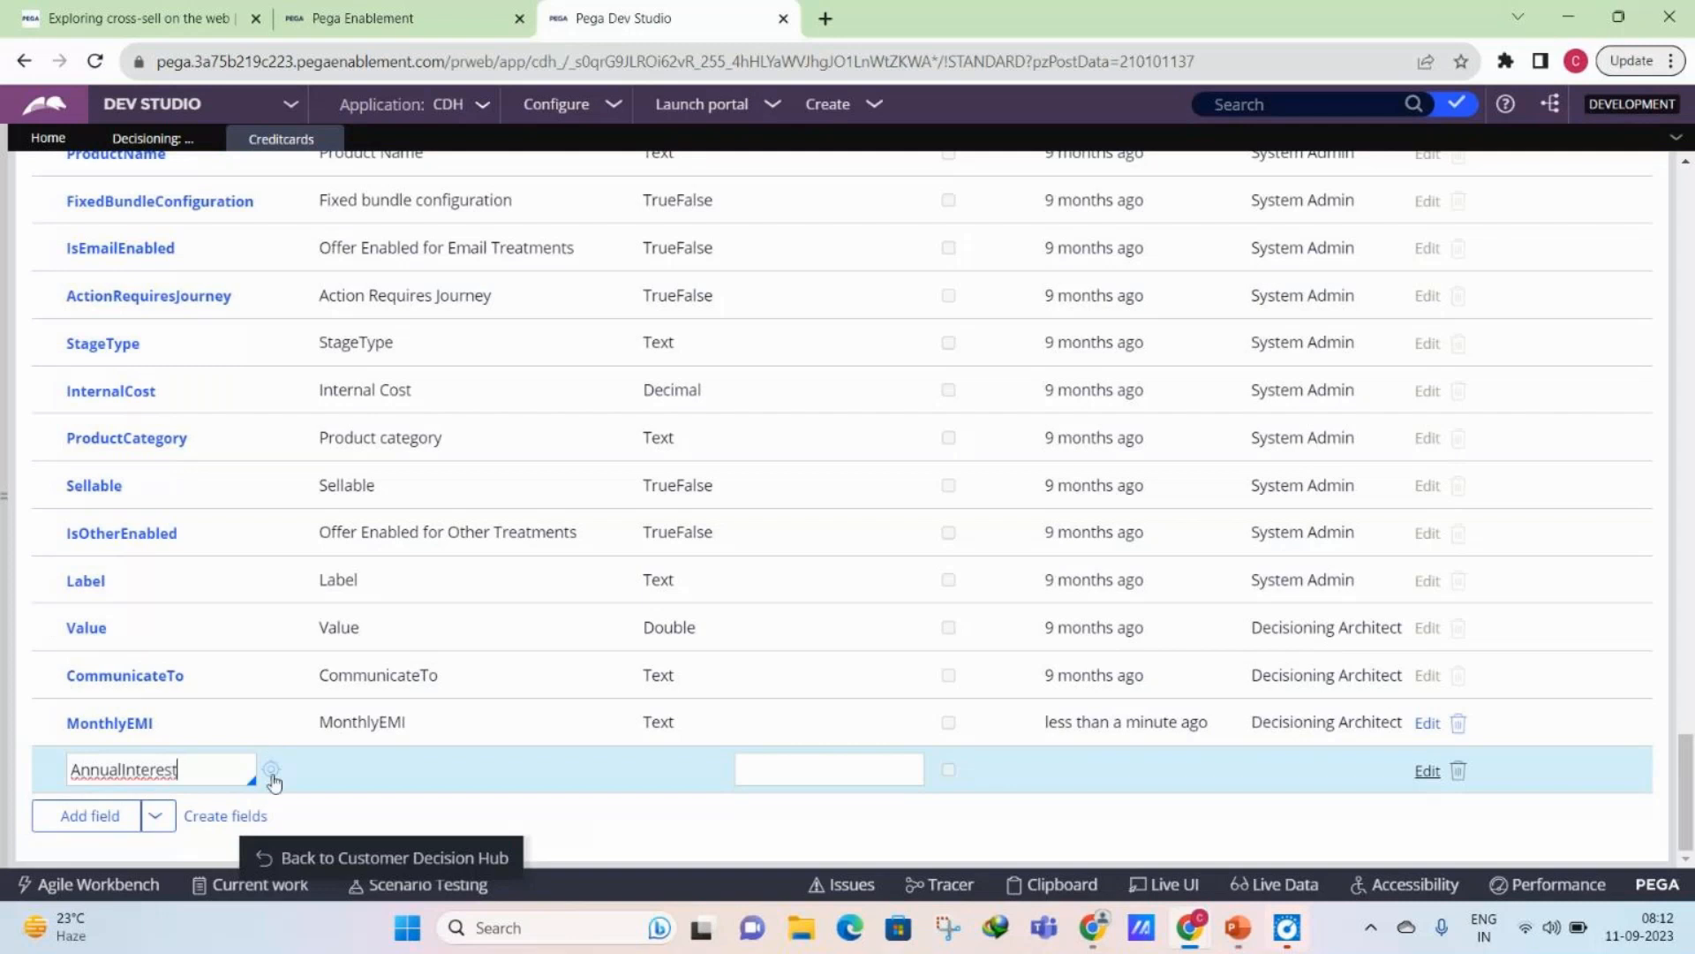
click(270, 770)
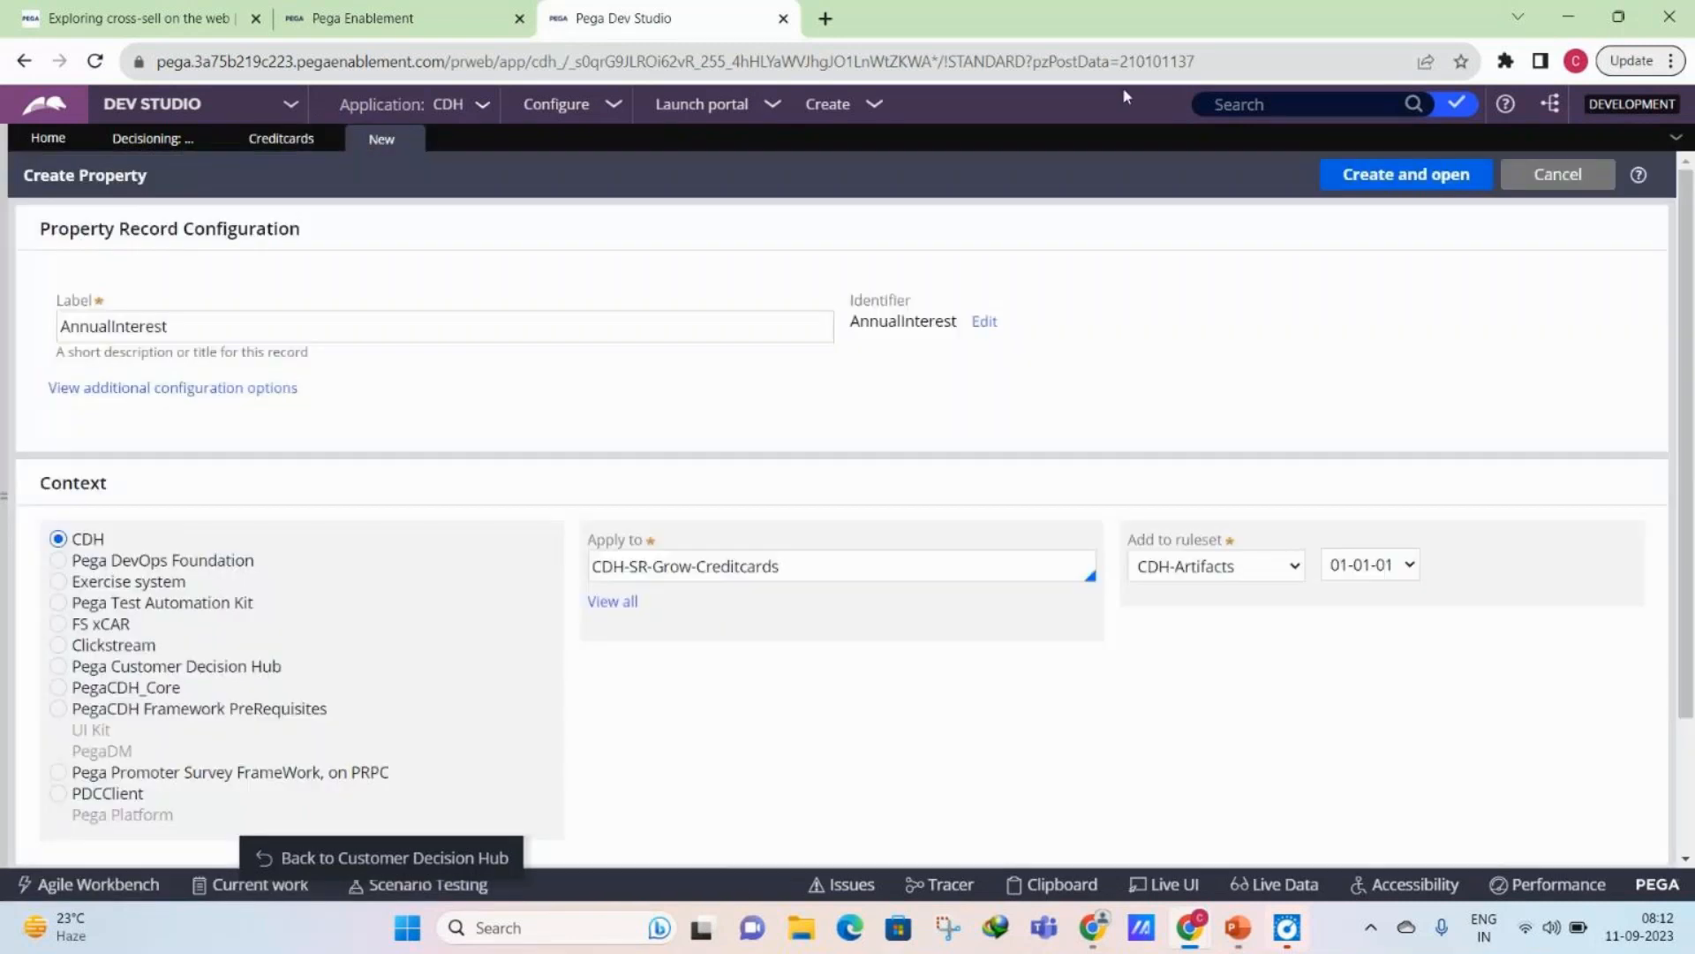
- Create the AnnualInterest property in the CDH-Rules ruleset and save its record
click(1228, 566)
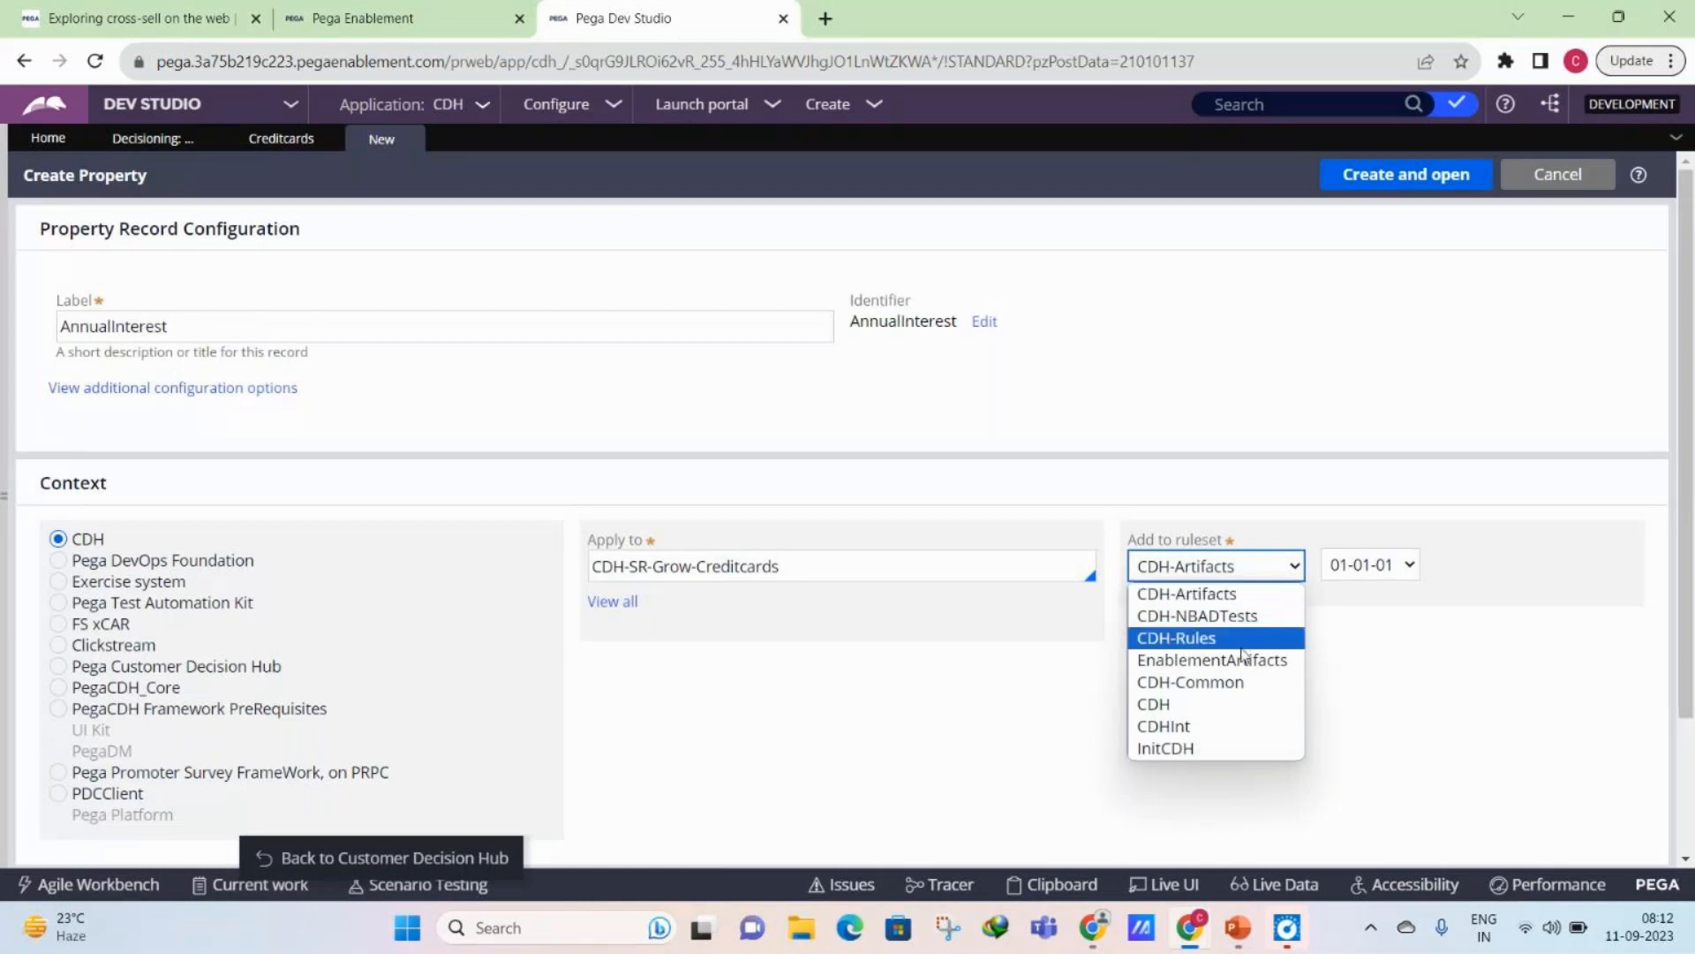
click(1240, 641)
click(1406, 174)
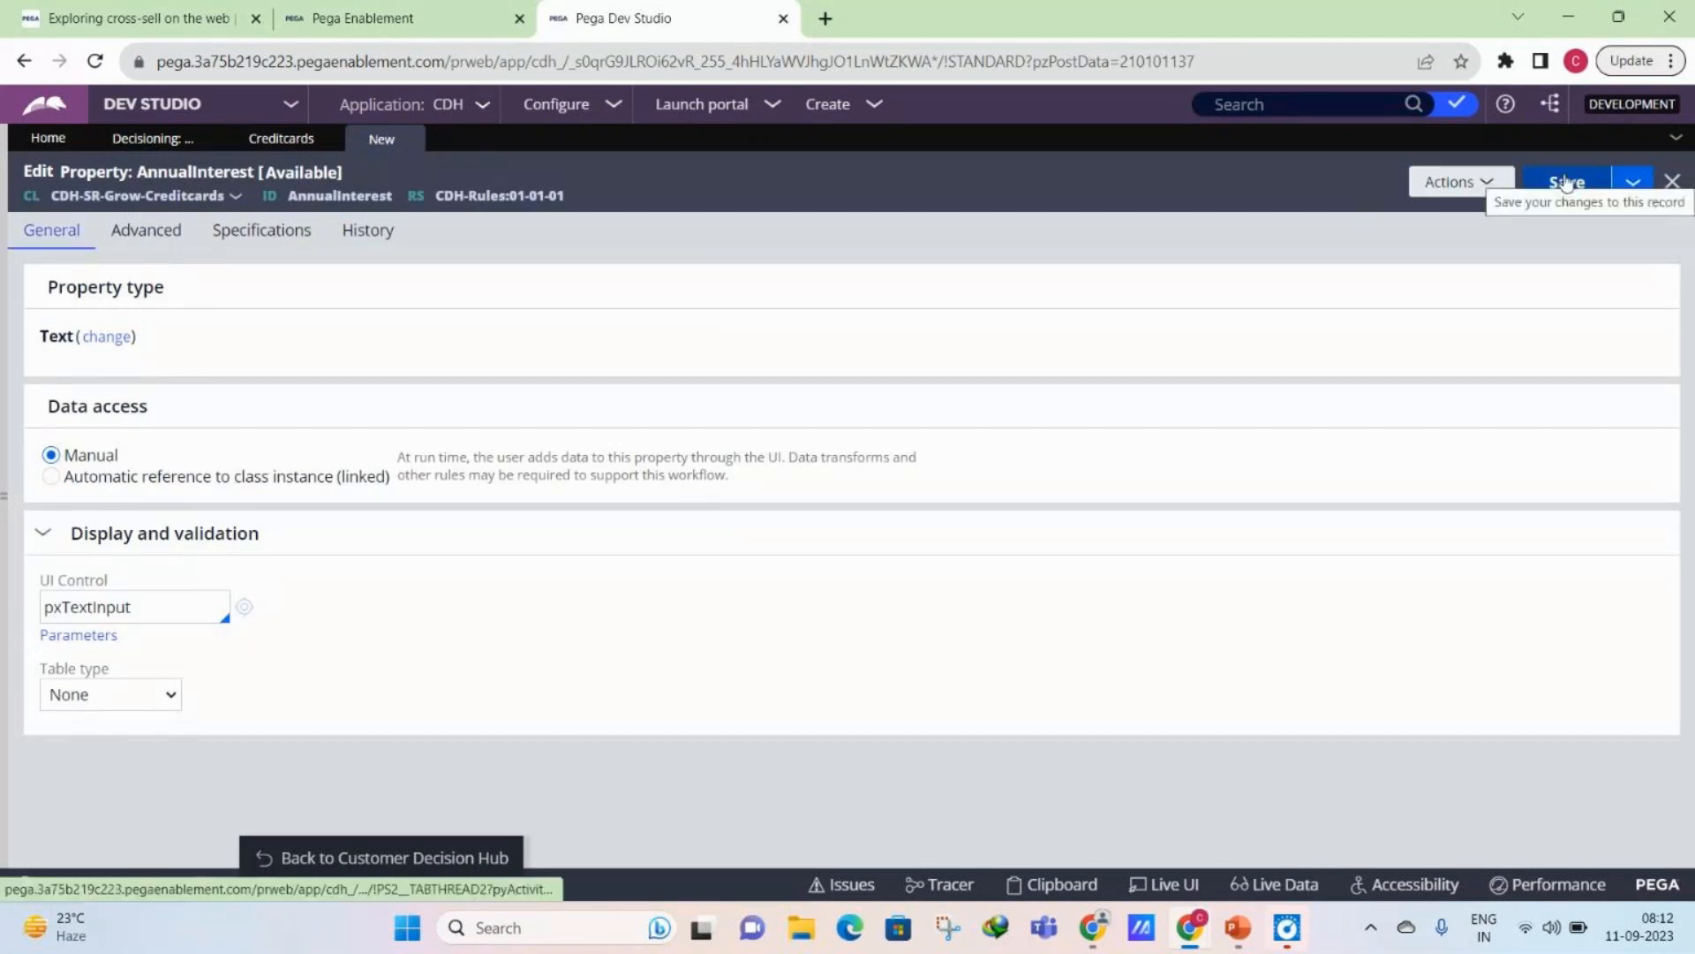
click(1565, 183)
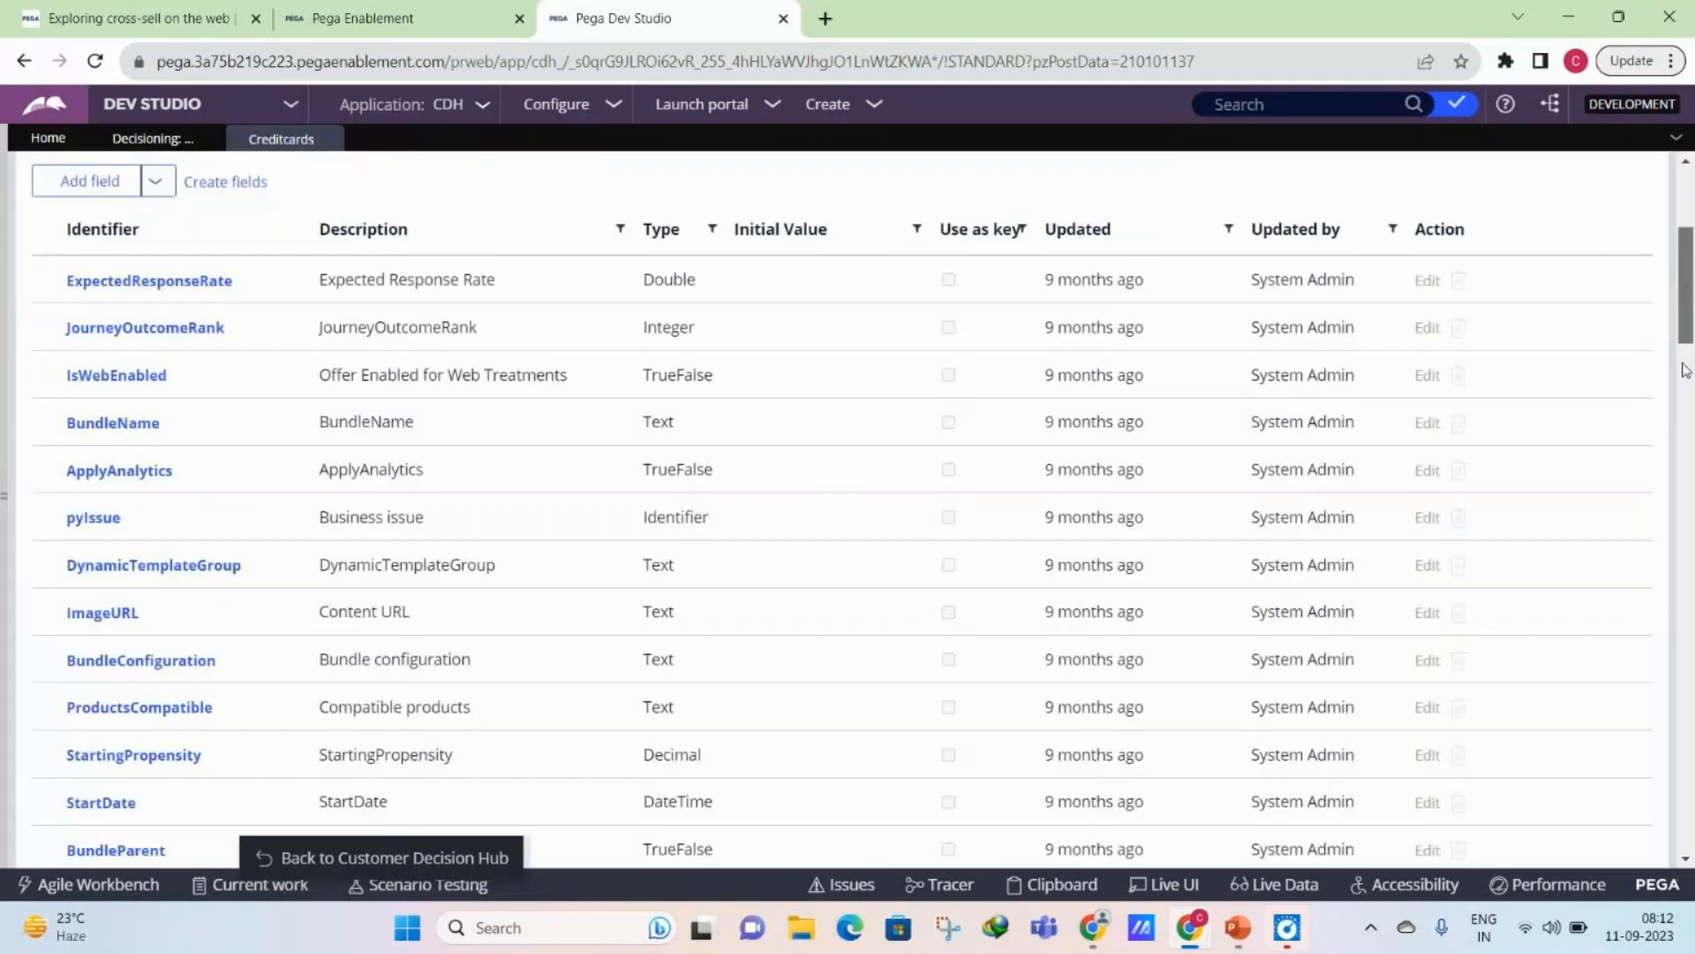
- Open the StandardCard proposition from the Credit cards data and set its AnnualInterest to 3
drag(1685, 369, 1689, 216)
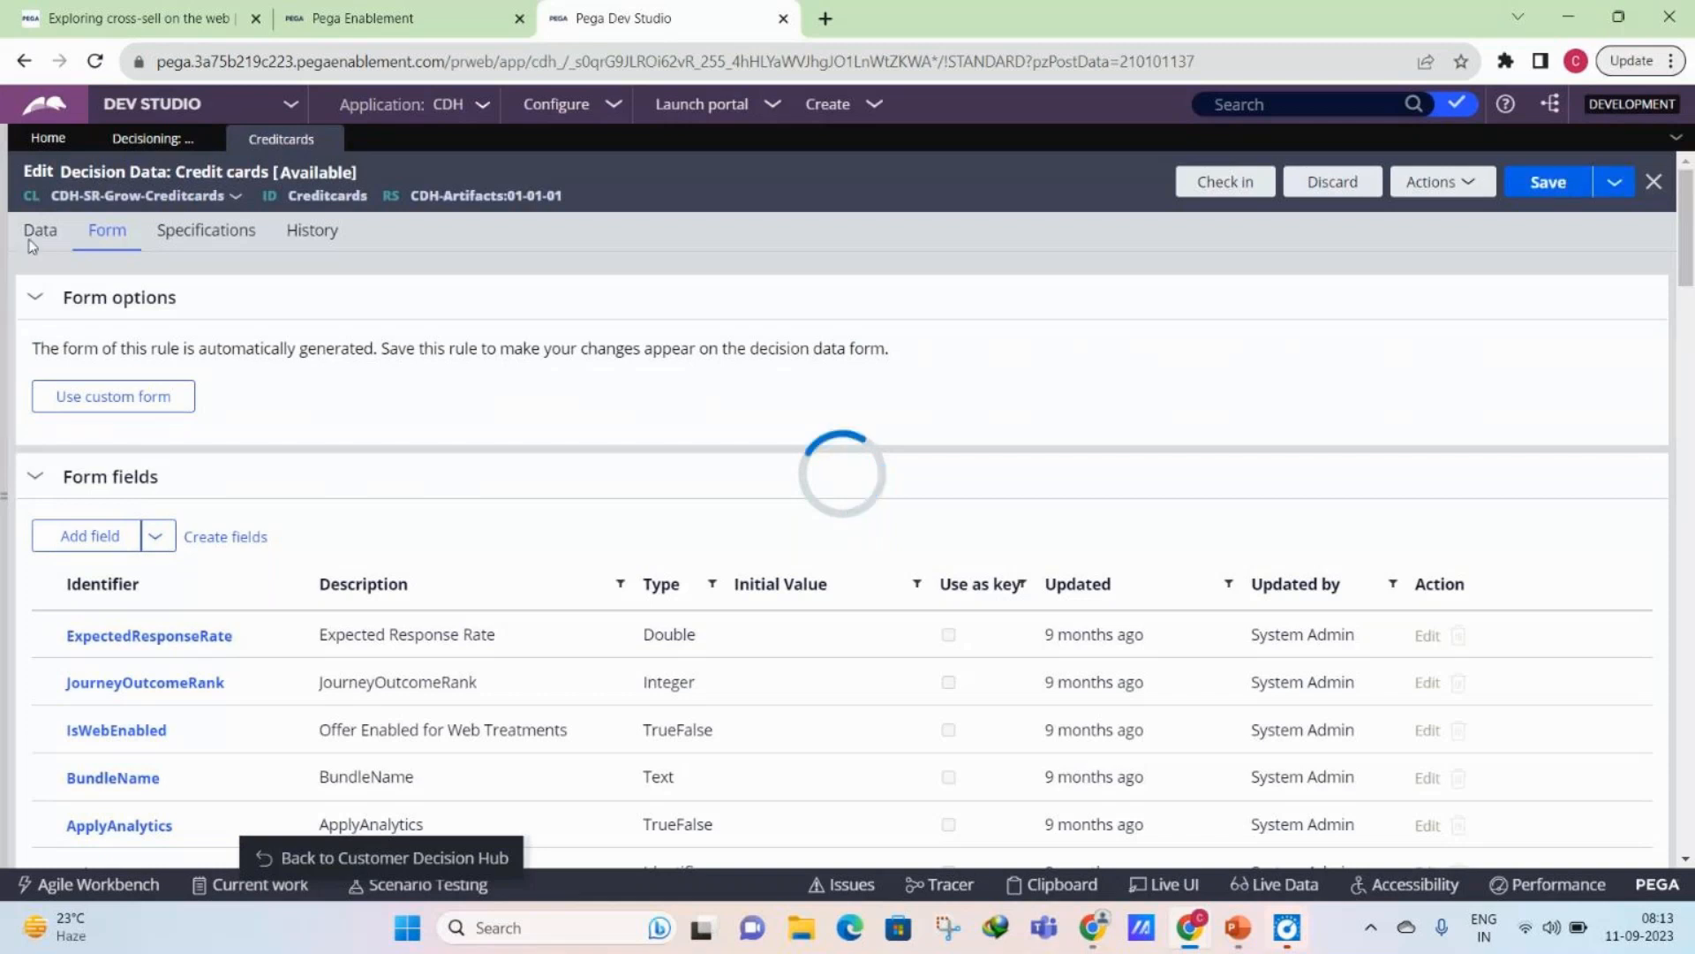
click(32, 240)
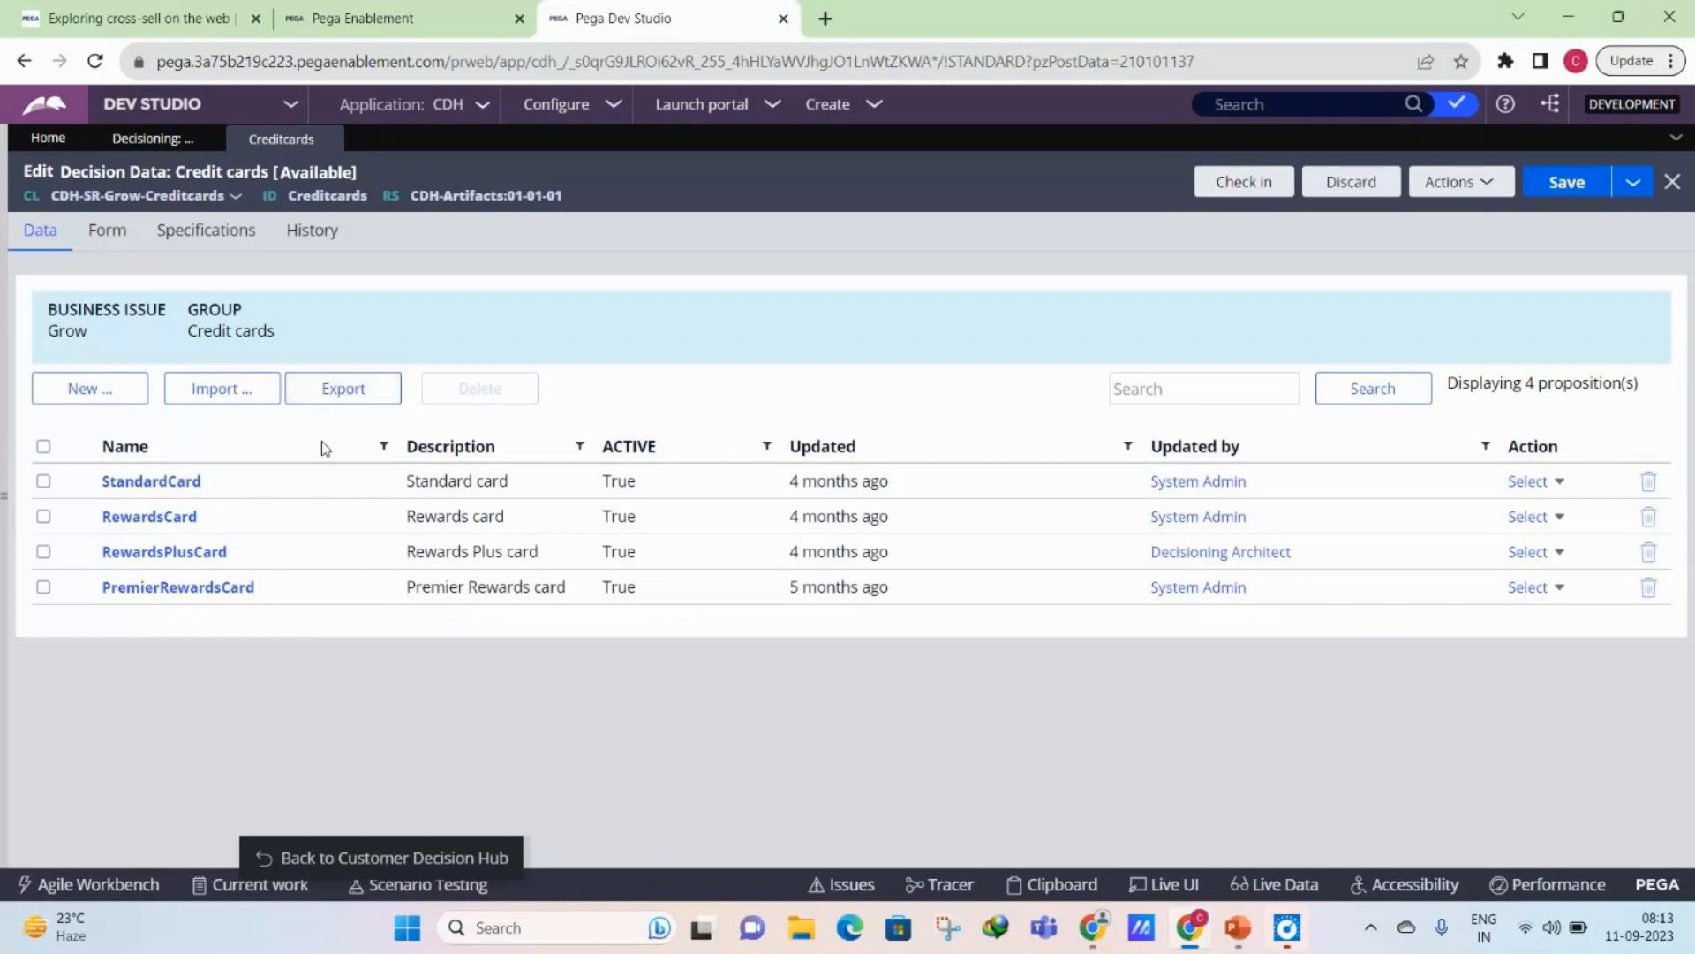
click(152, 479)
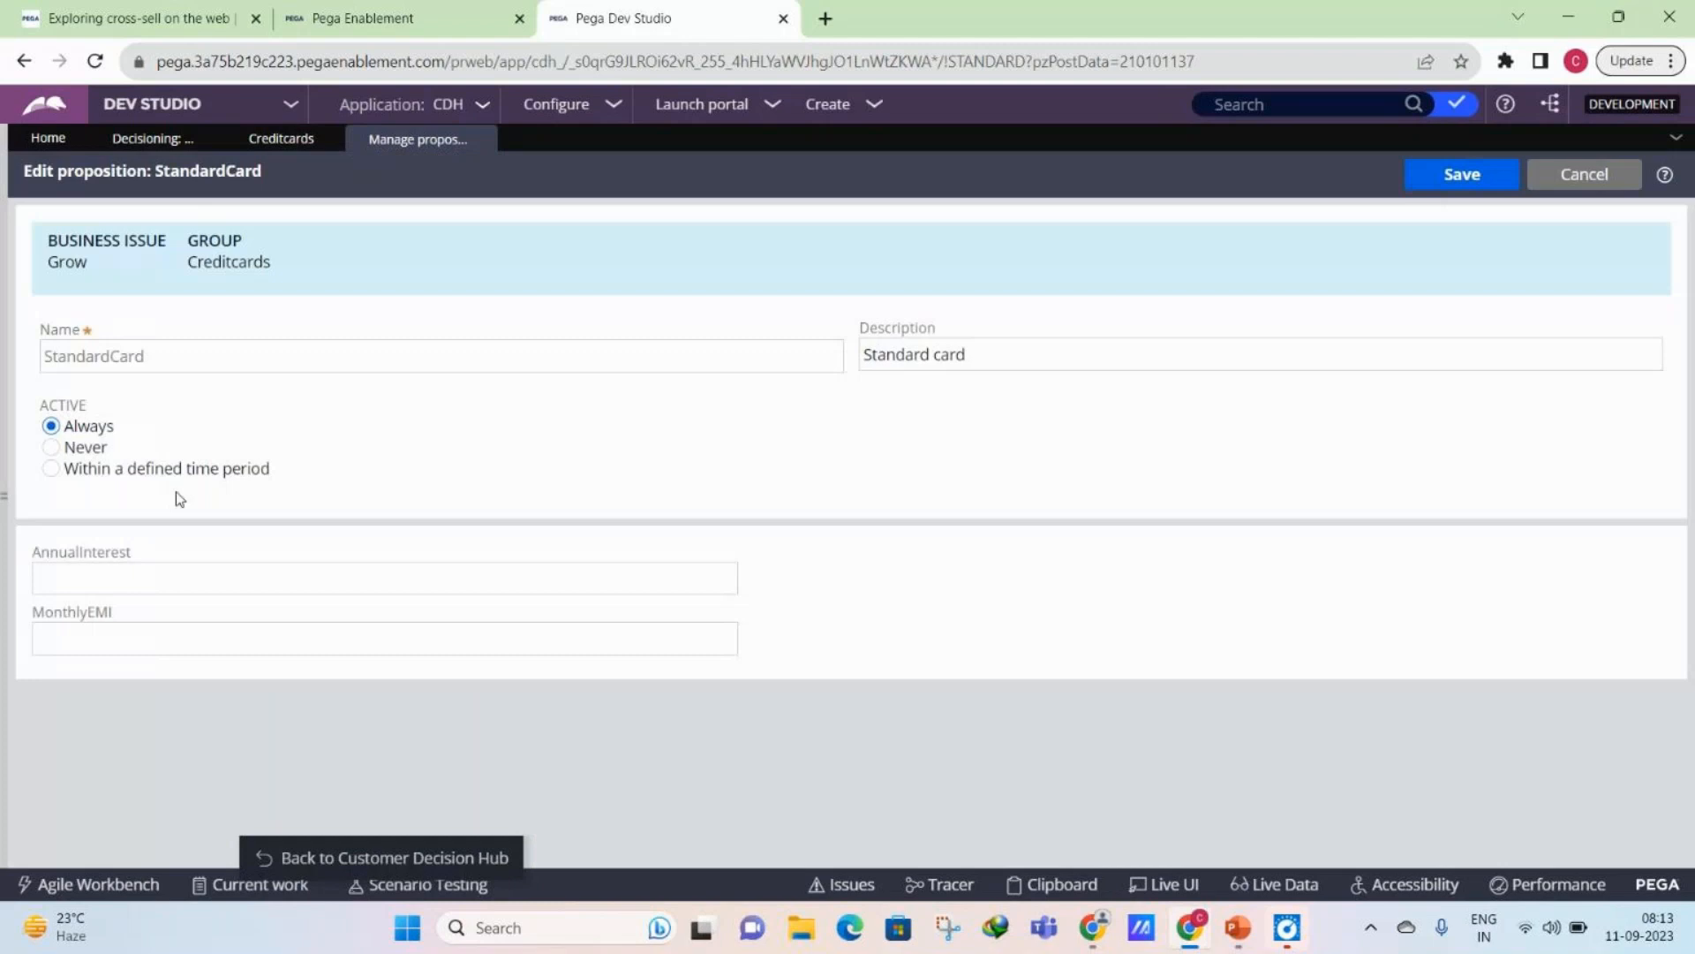
click(170, 585)
text(3)
click(192, 645)
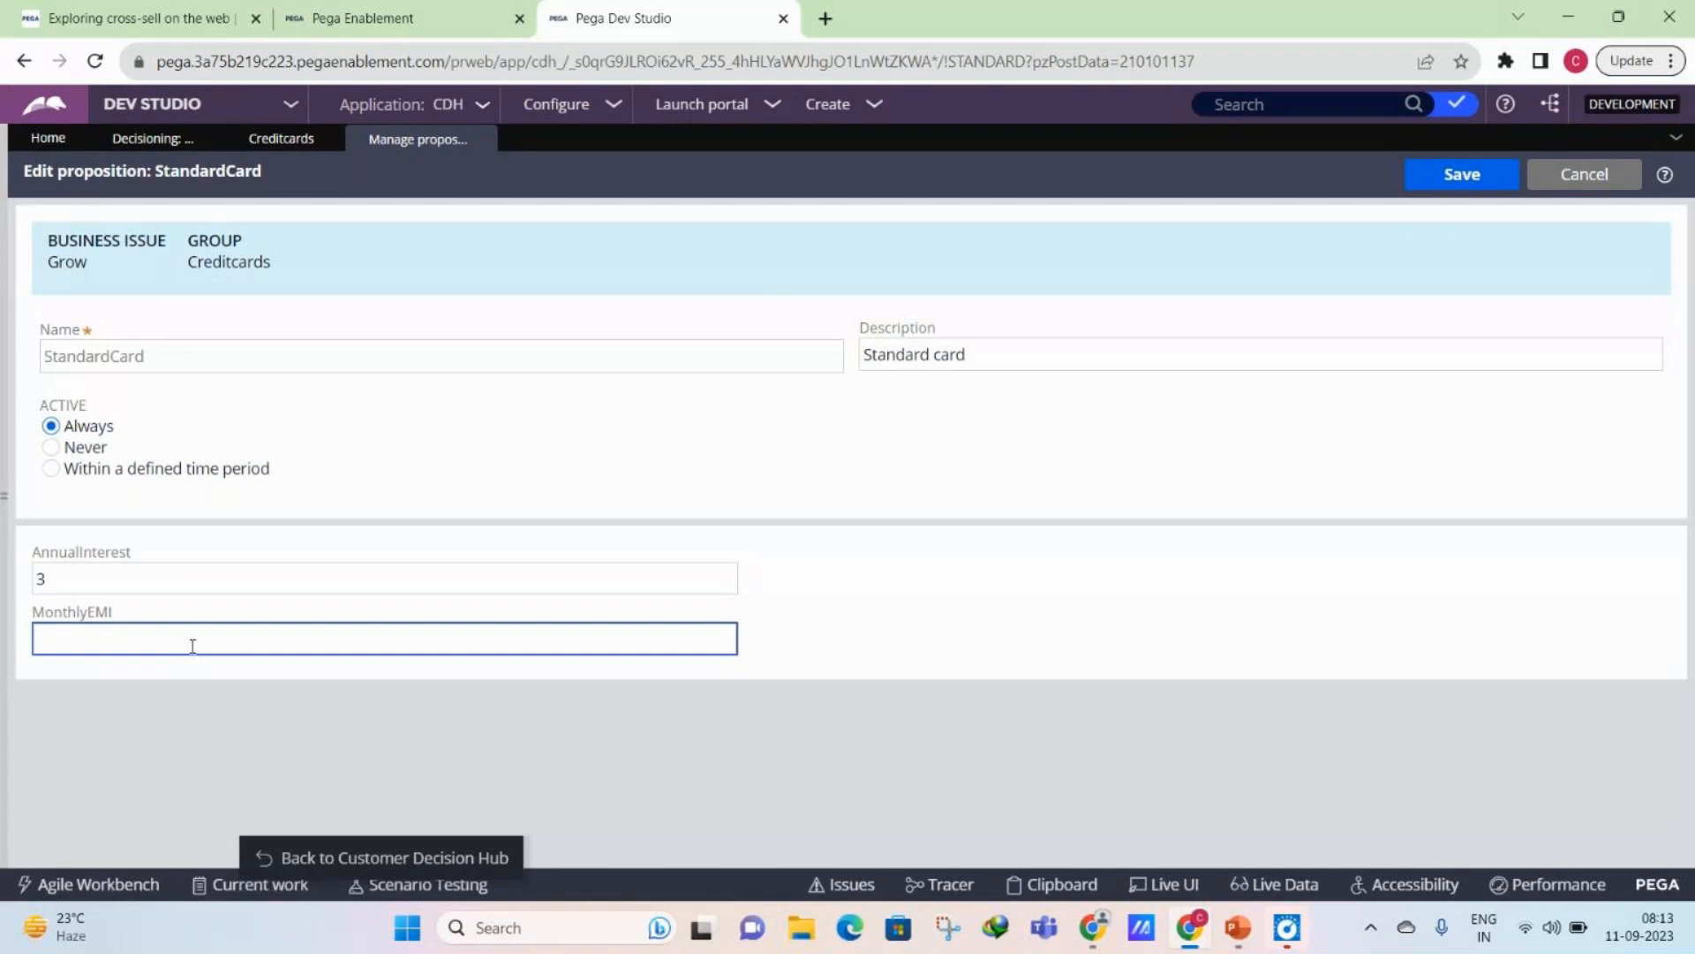
- Reopen the Proposition Management hierarchy and expand the Grow business issue to review its groups
click(256, 135)
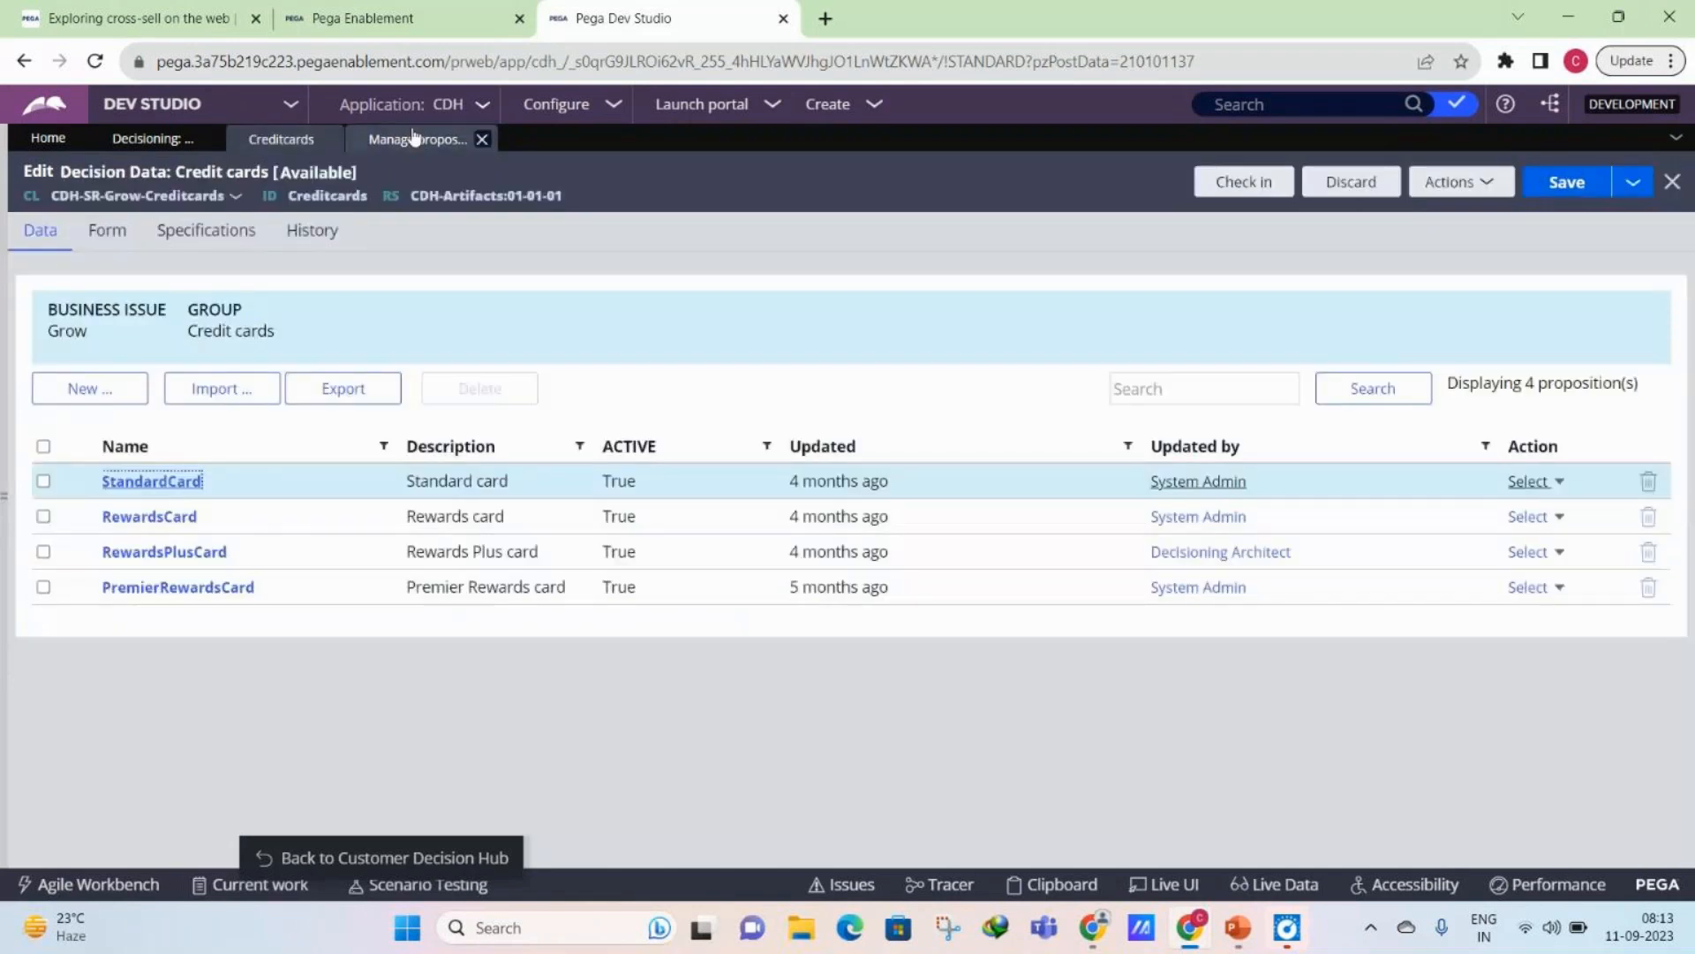
click(262, 141)
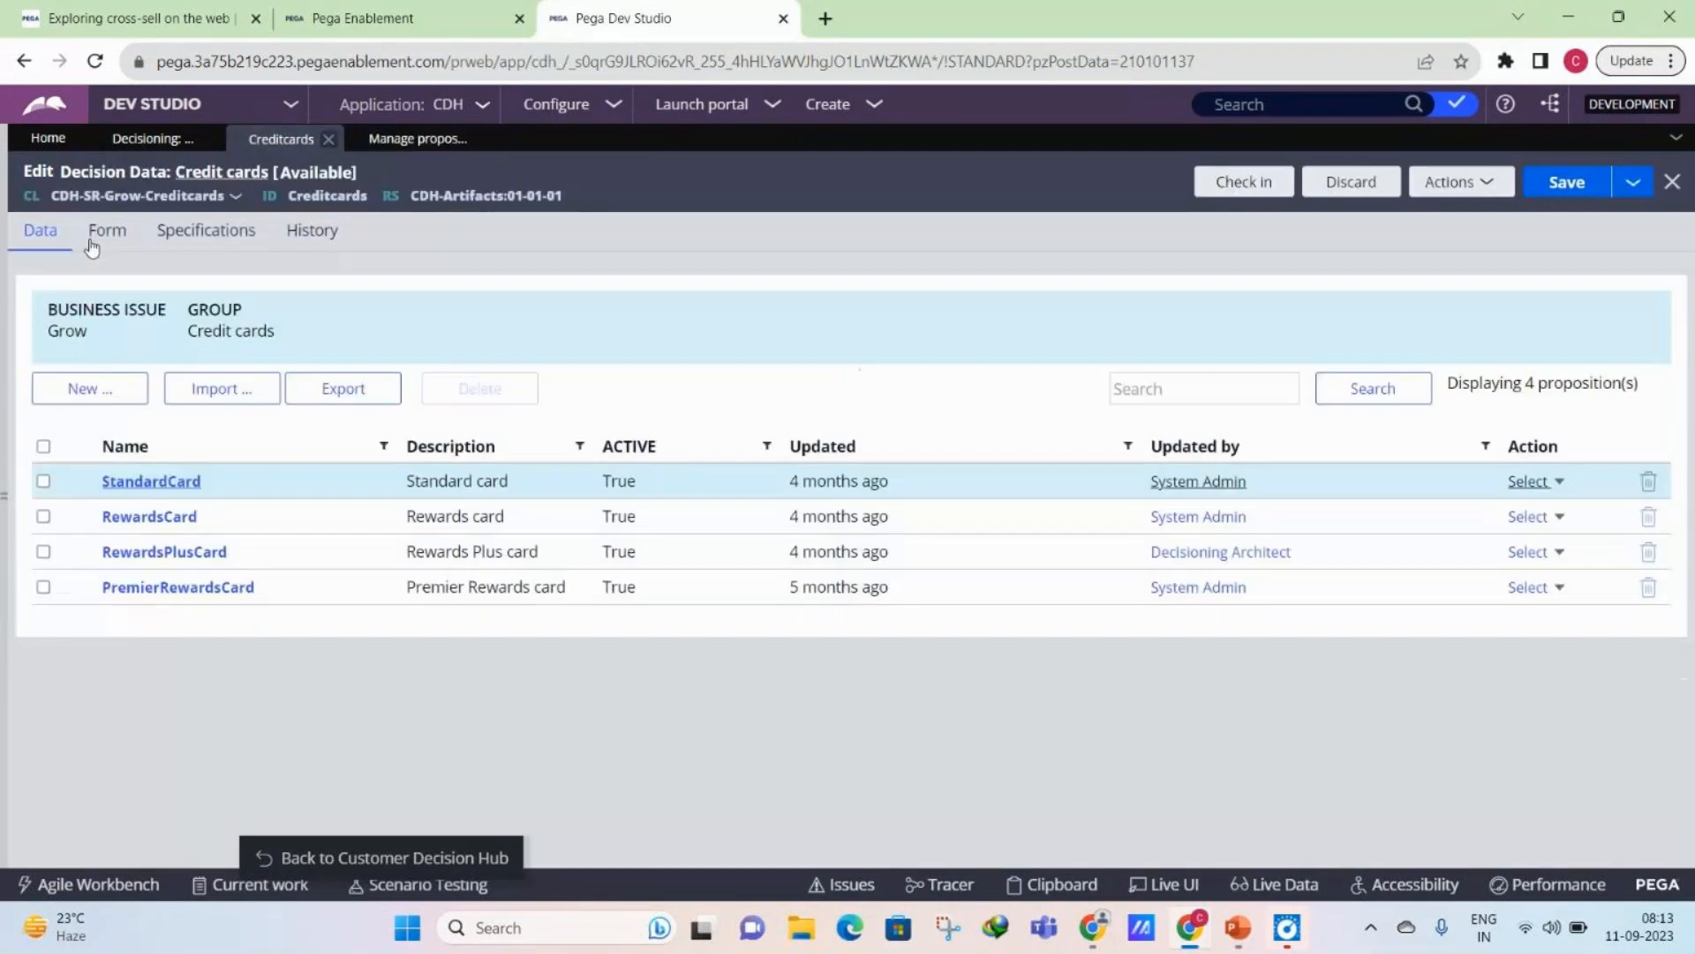
click(530, 115)
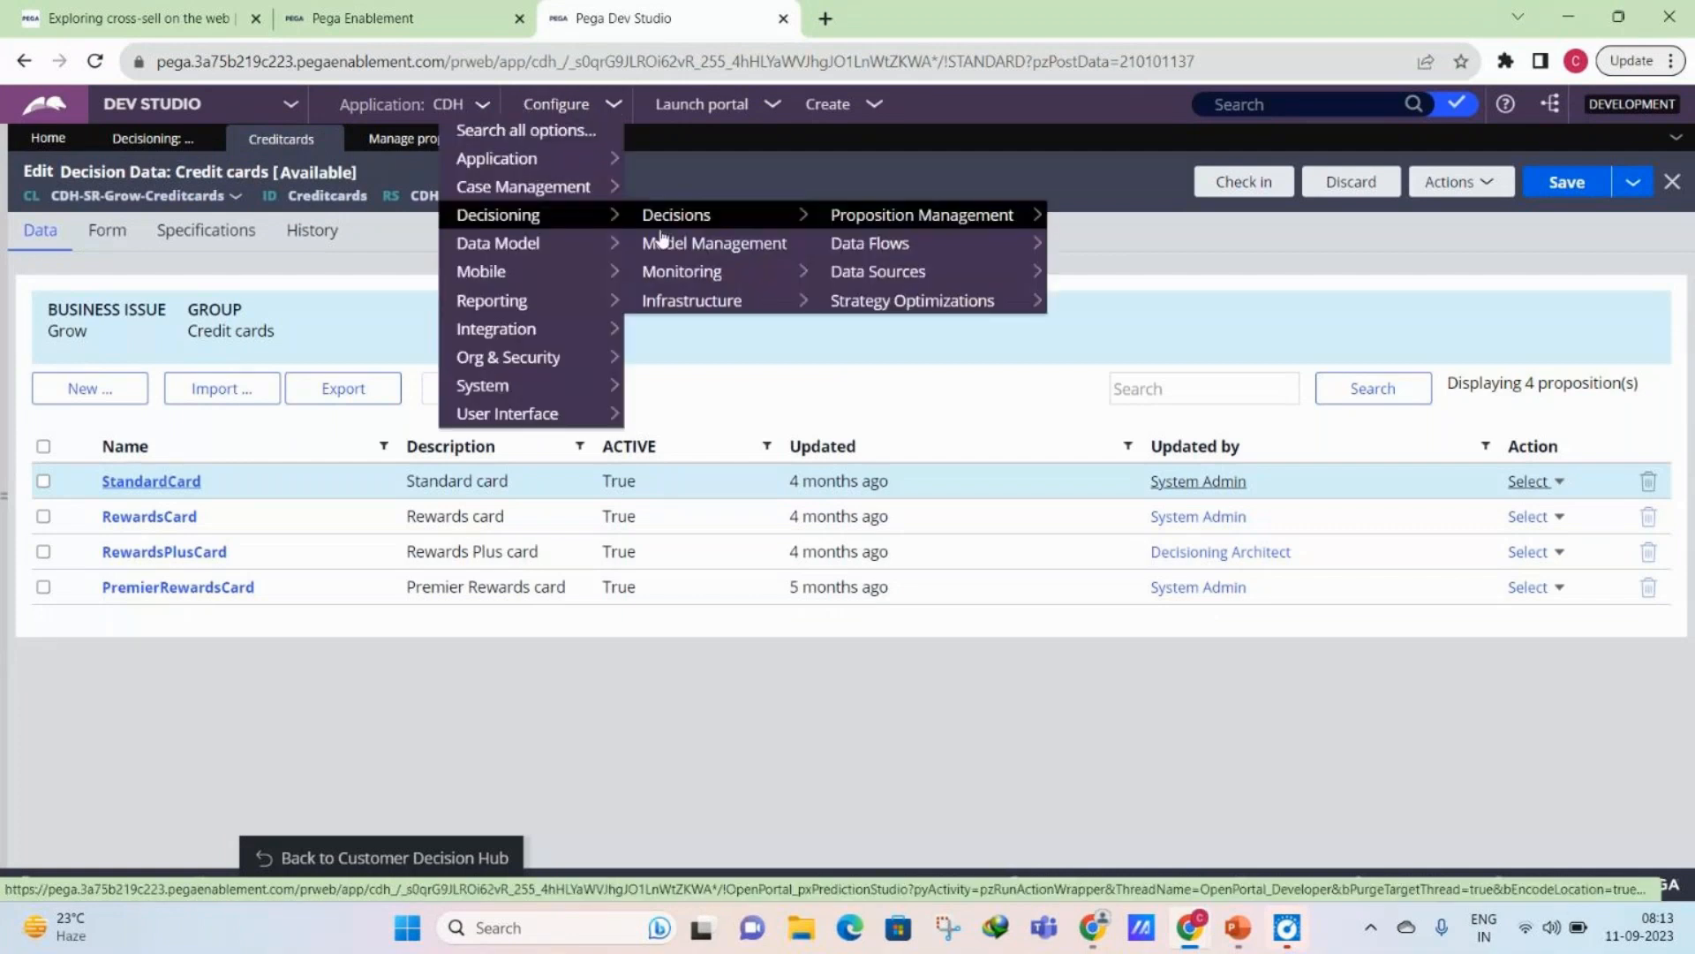
mouse_move(865, 227)
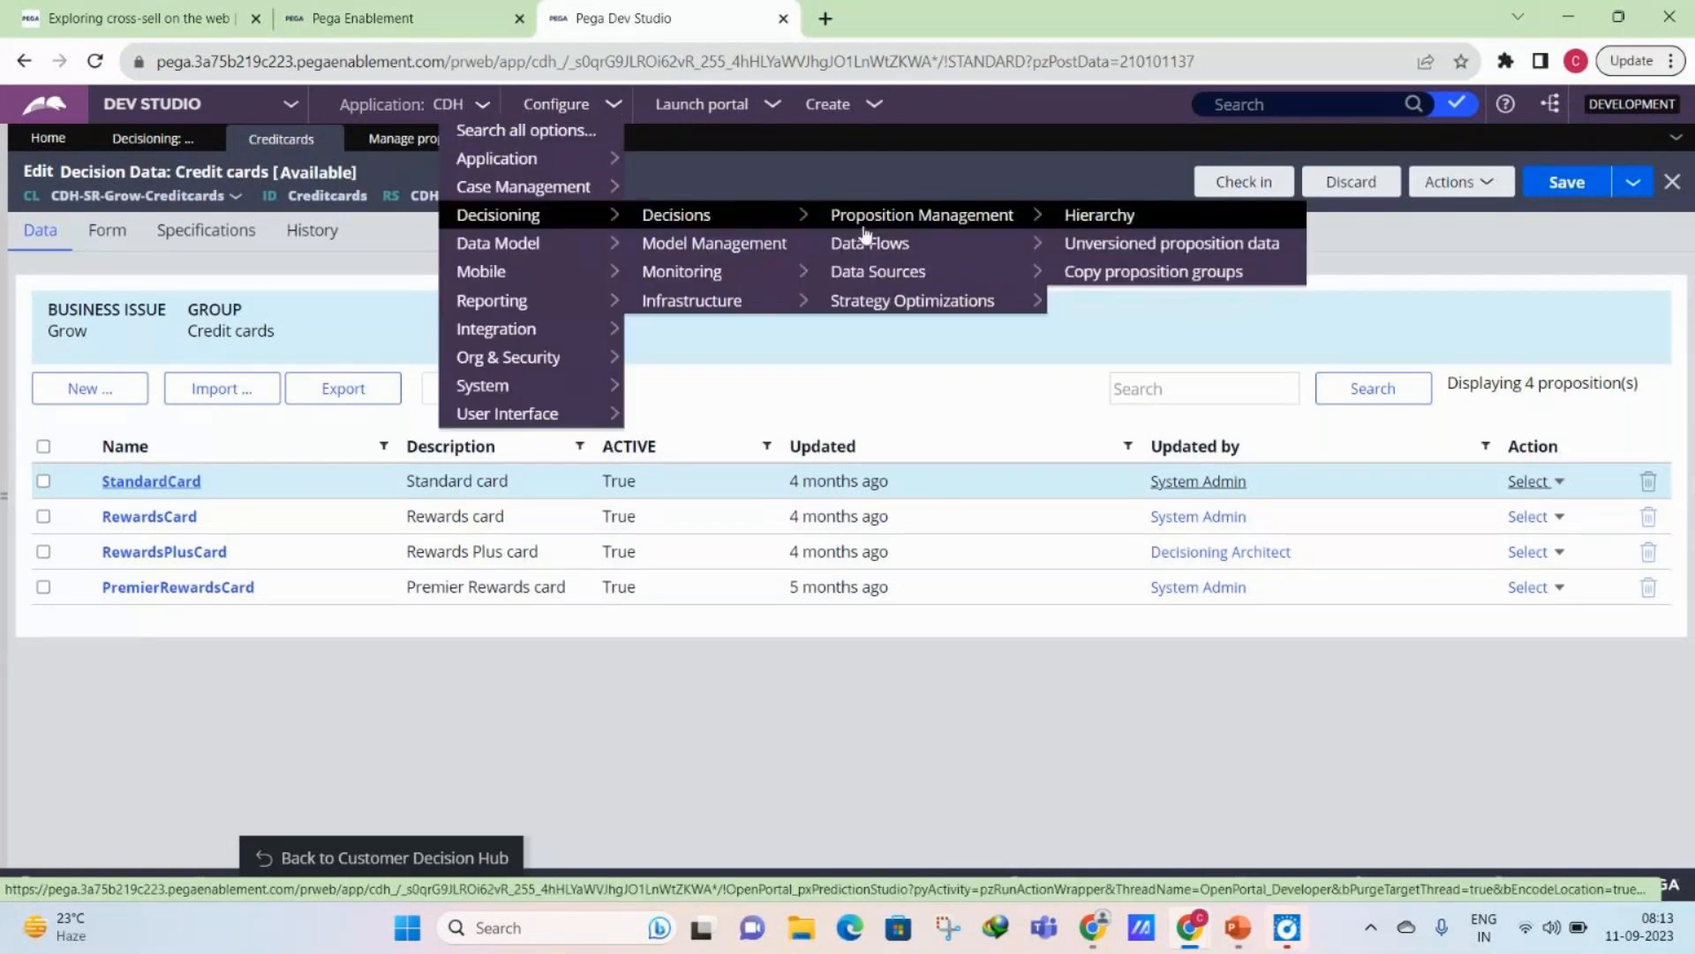
click(865, 223)
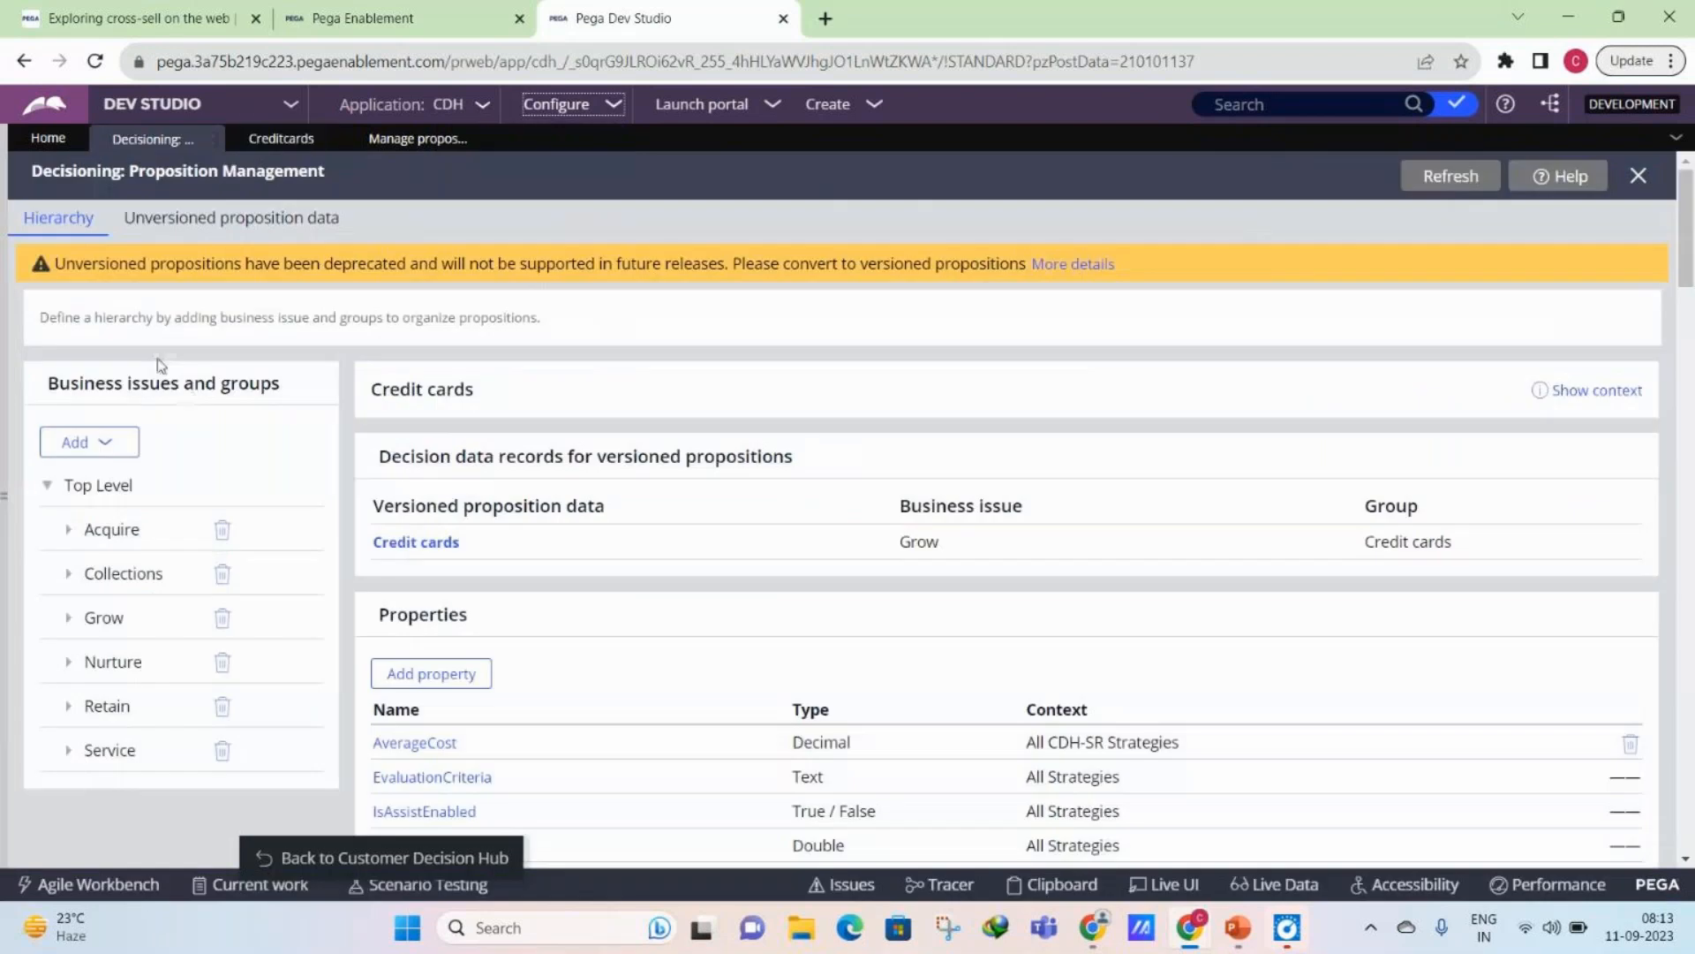
click(68, 619)
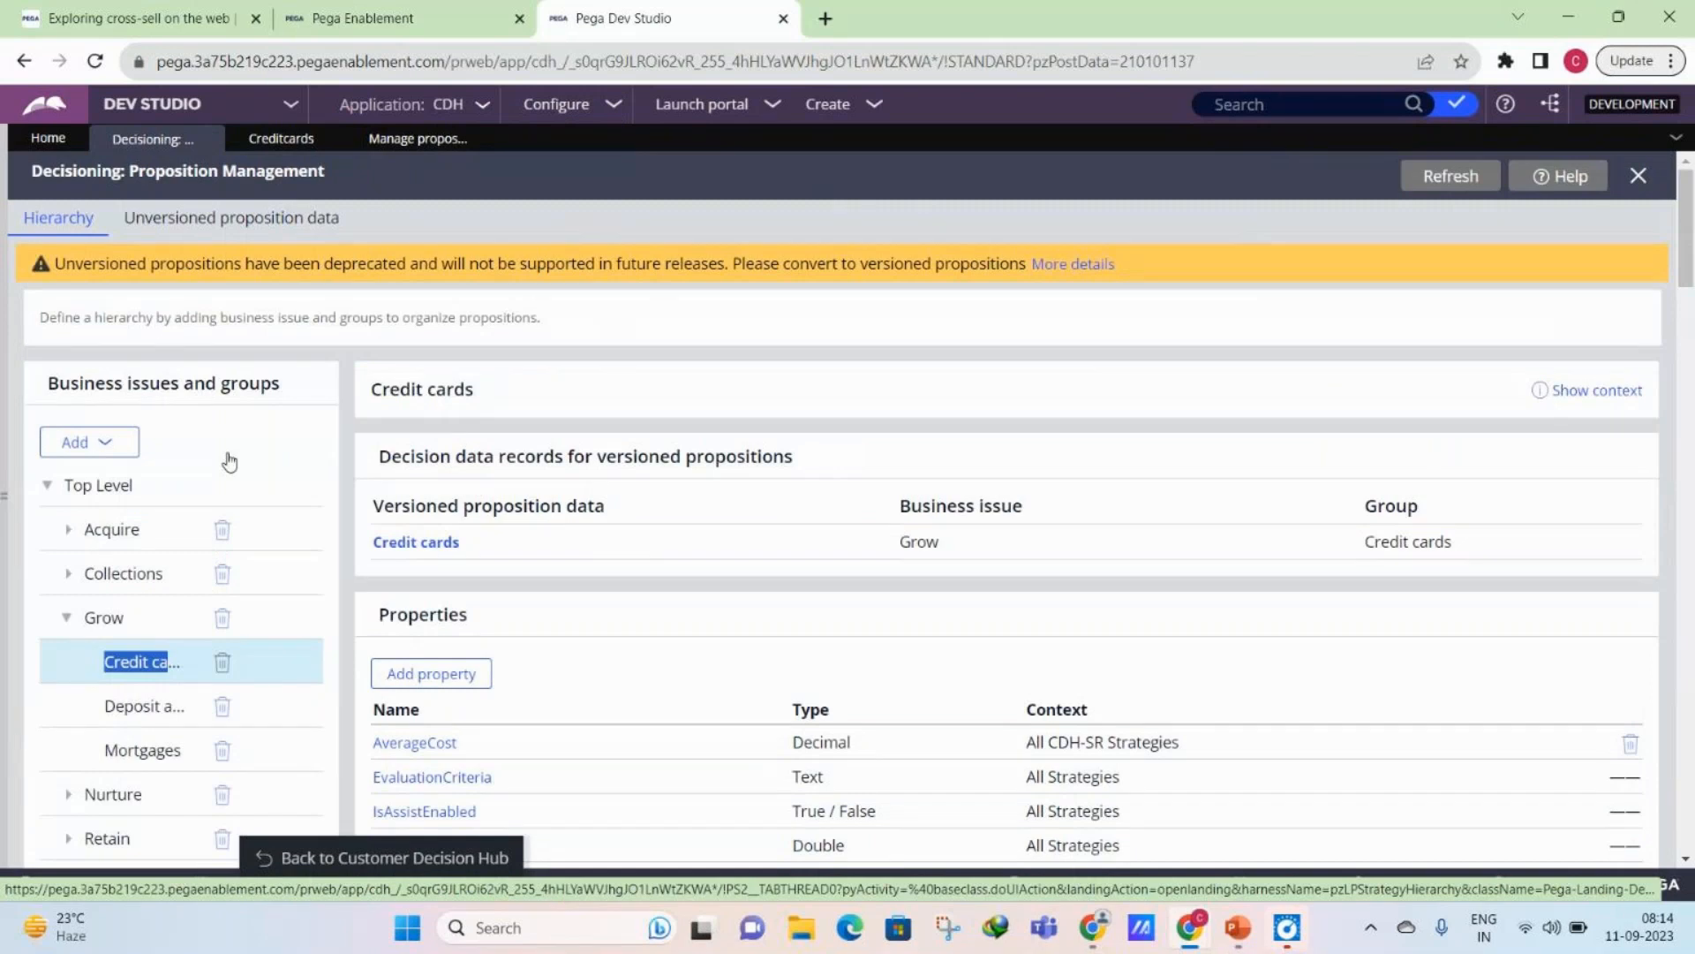
click(351, 256)
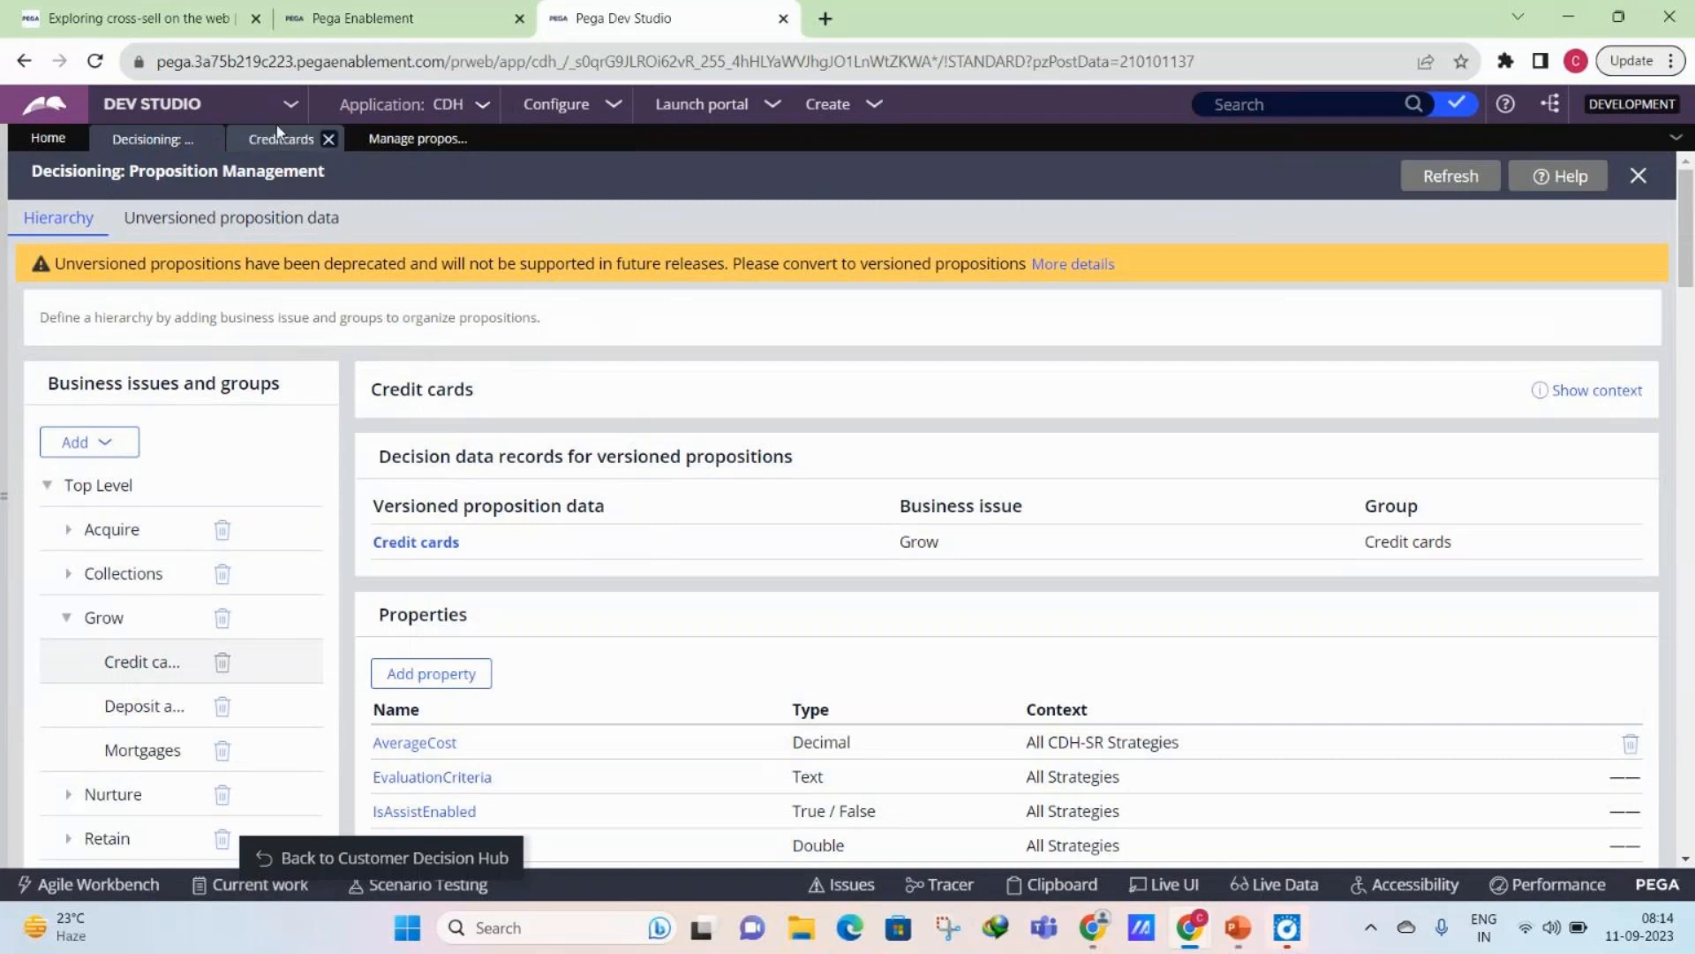
click(80, 669)
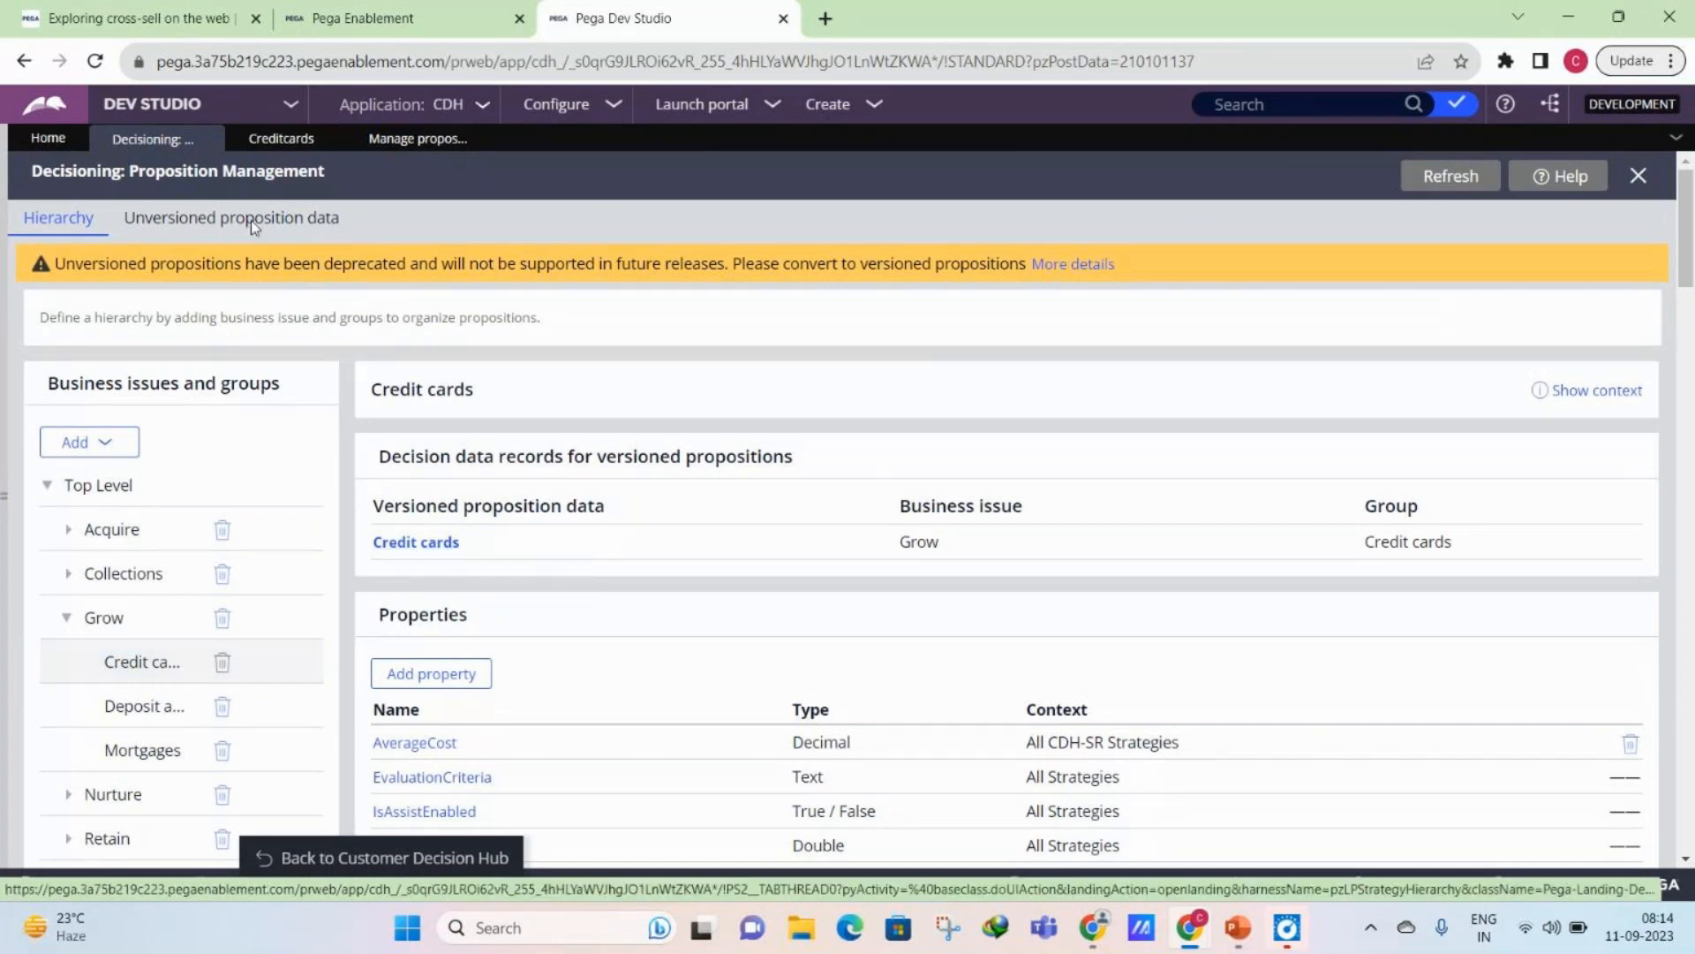
- Compare the Credit cards group in the hierarchy with the propositions and form fields of its decision data record
click(279, 140)
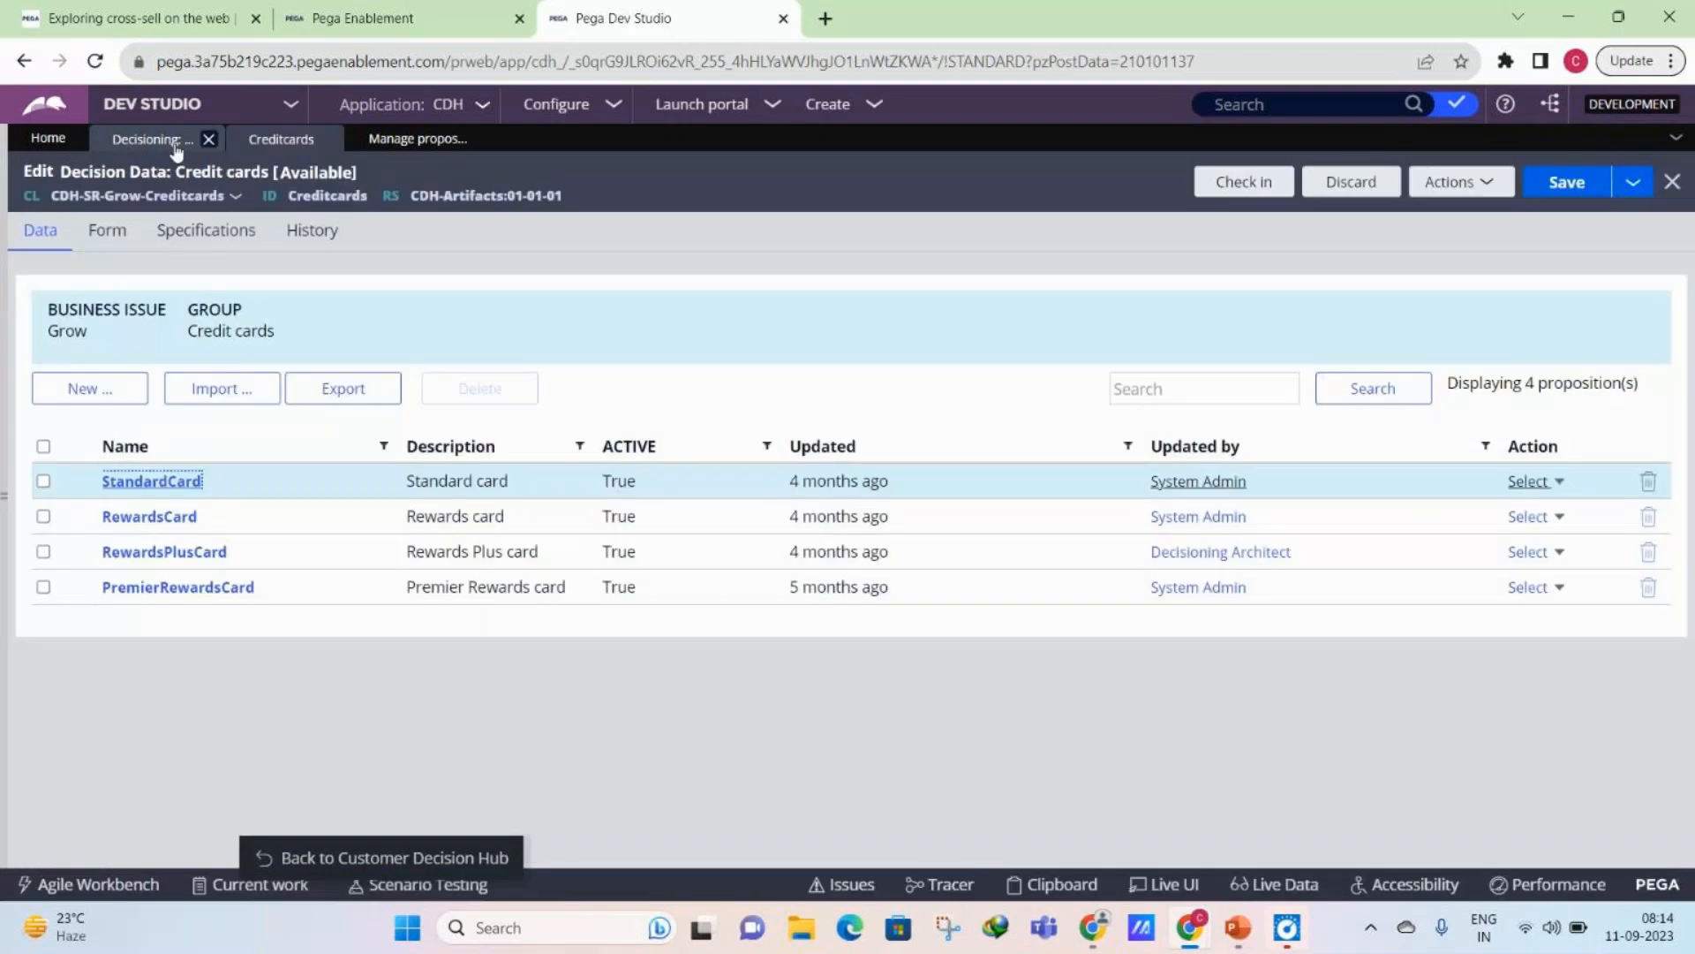
click(175, 143)
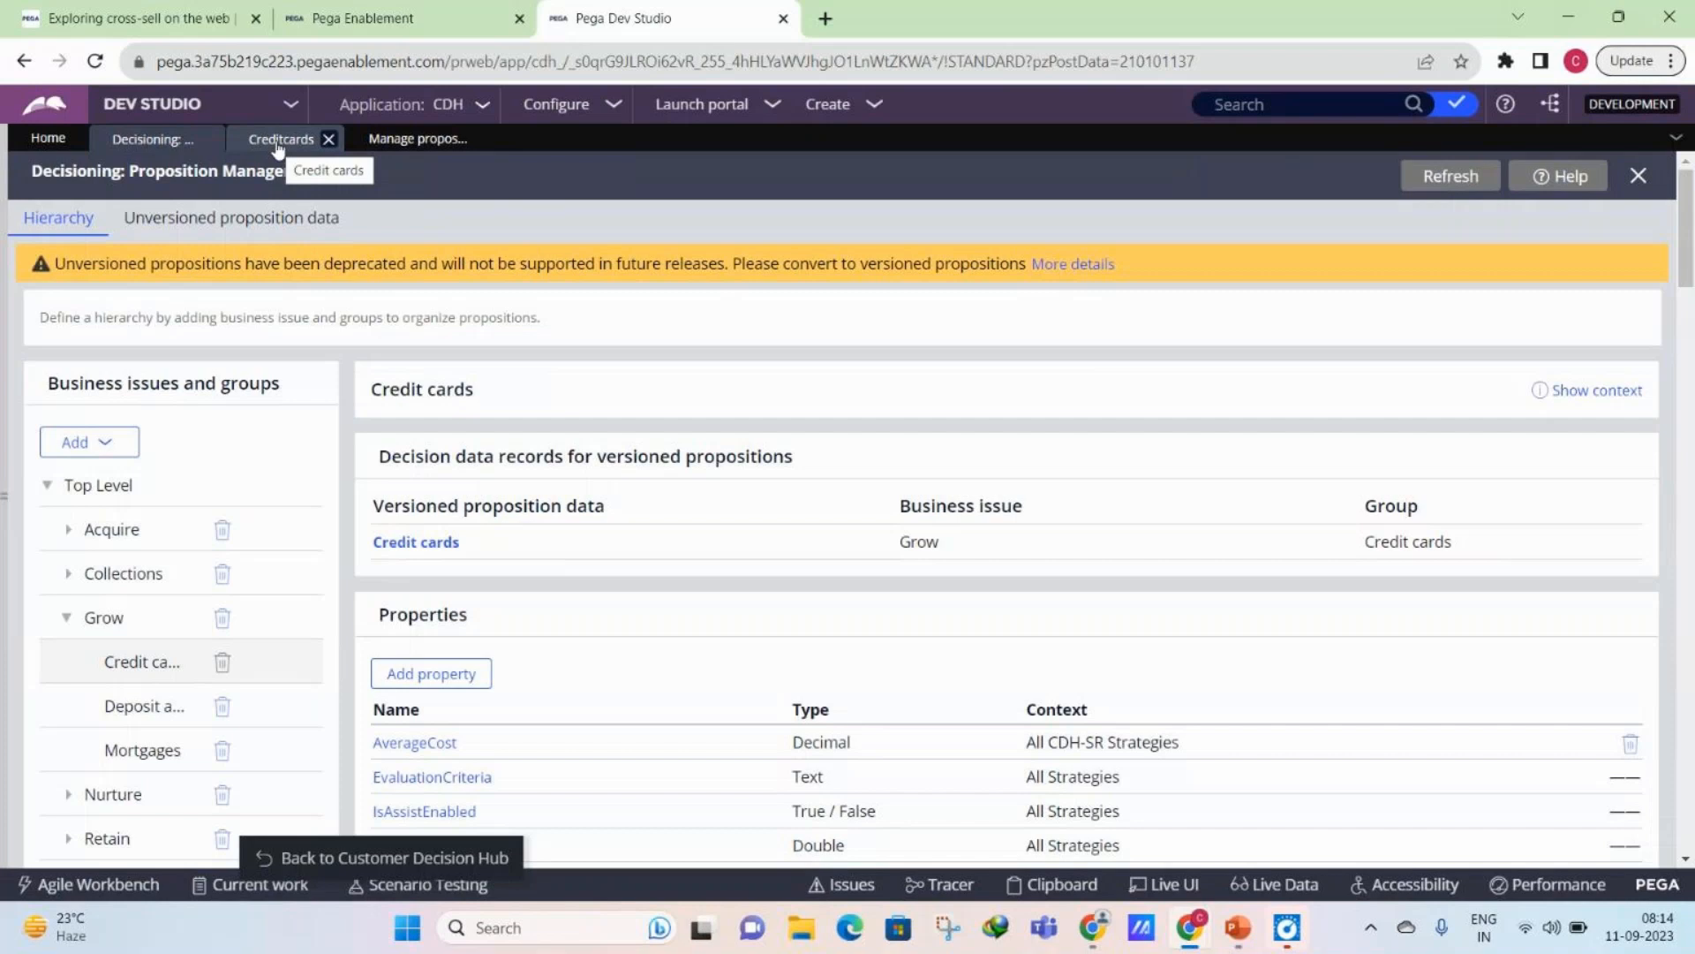
click(137, 664)
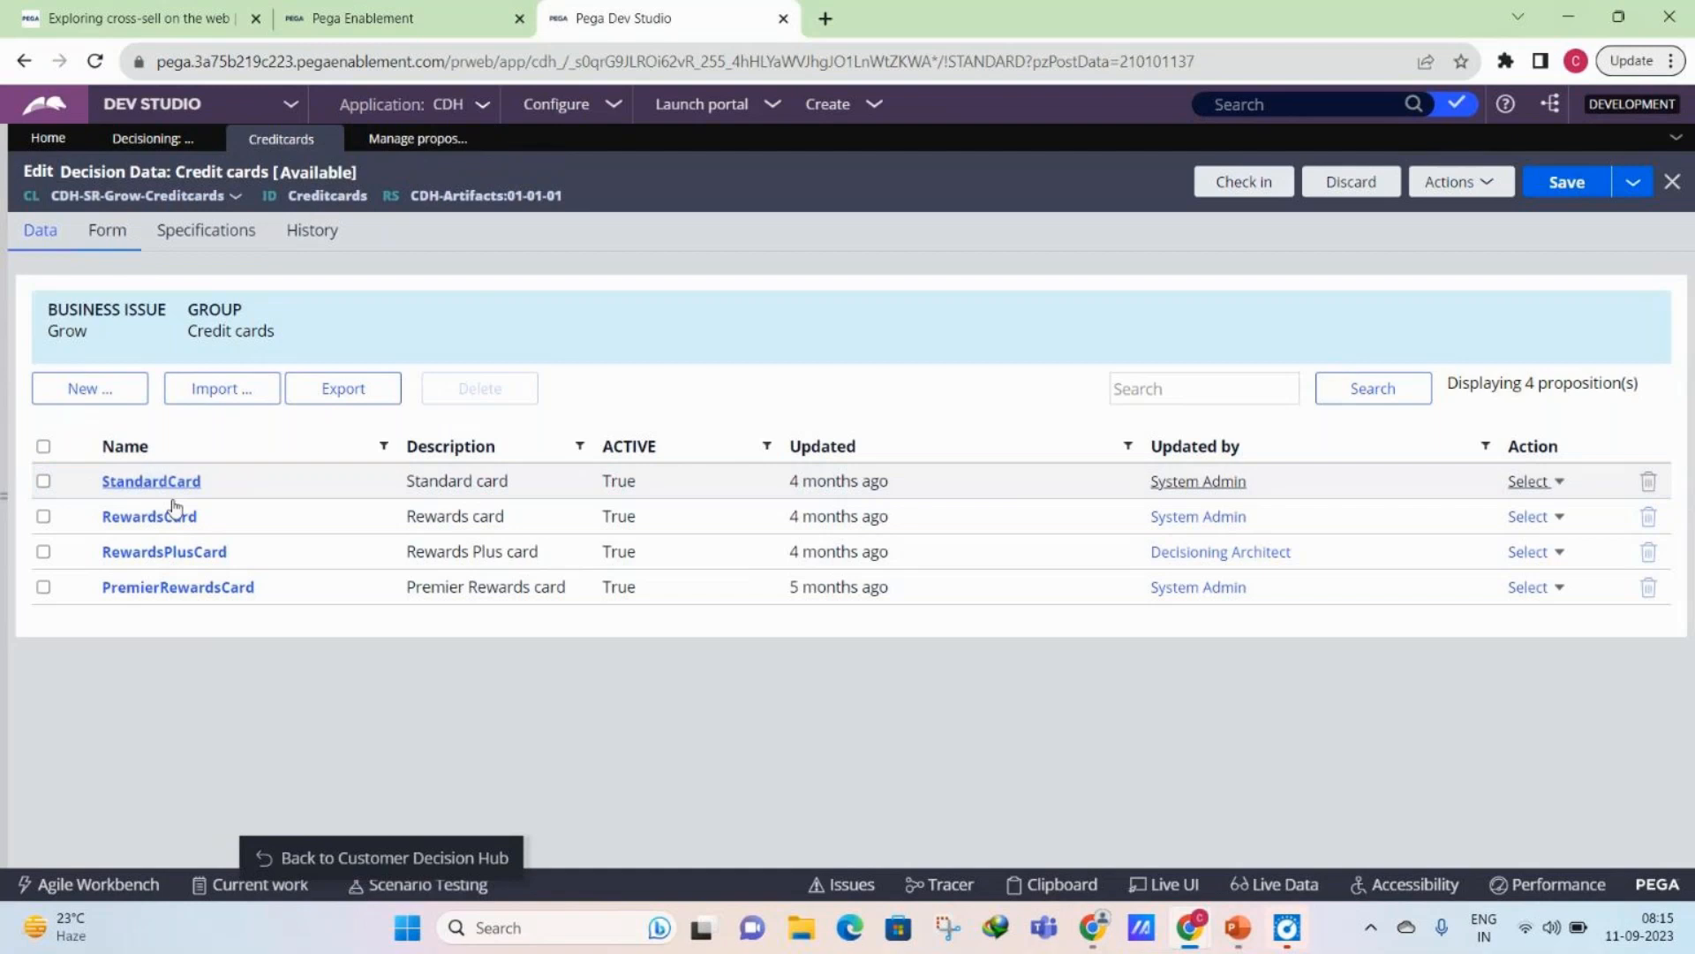
click(107, 230)
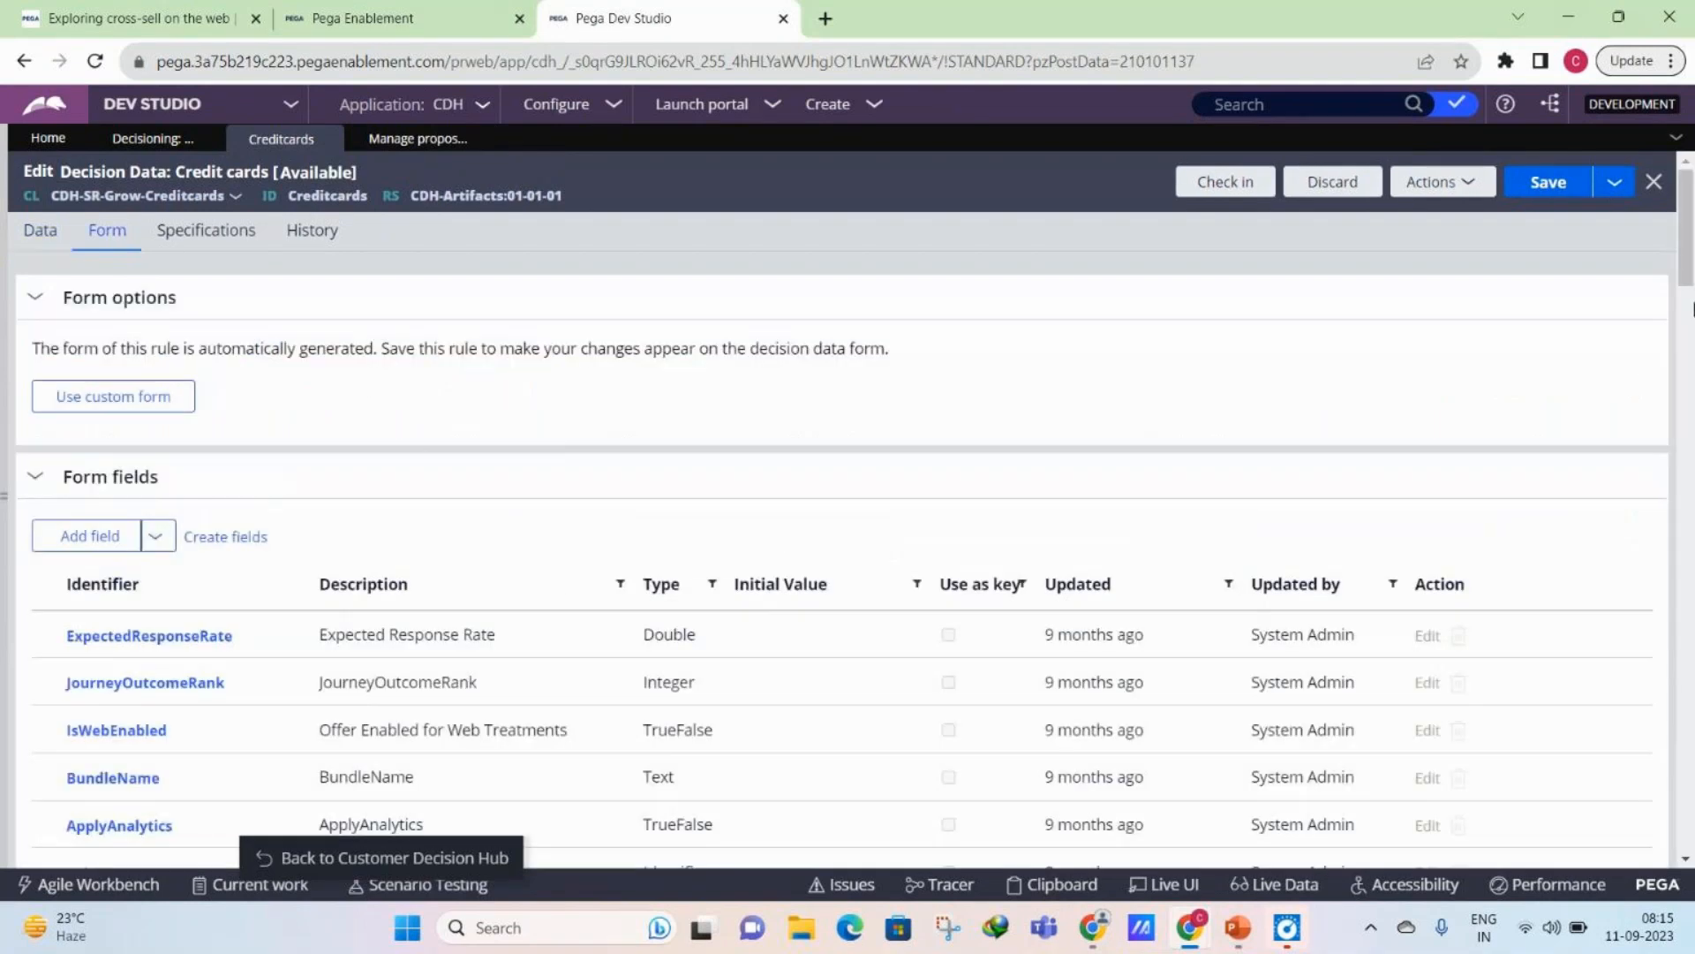
scroll(1653, 826, down, 10)
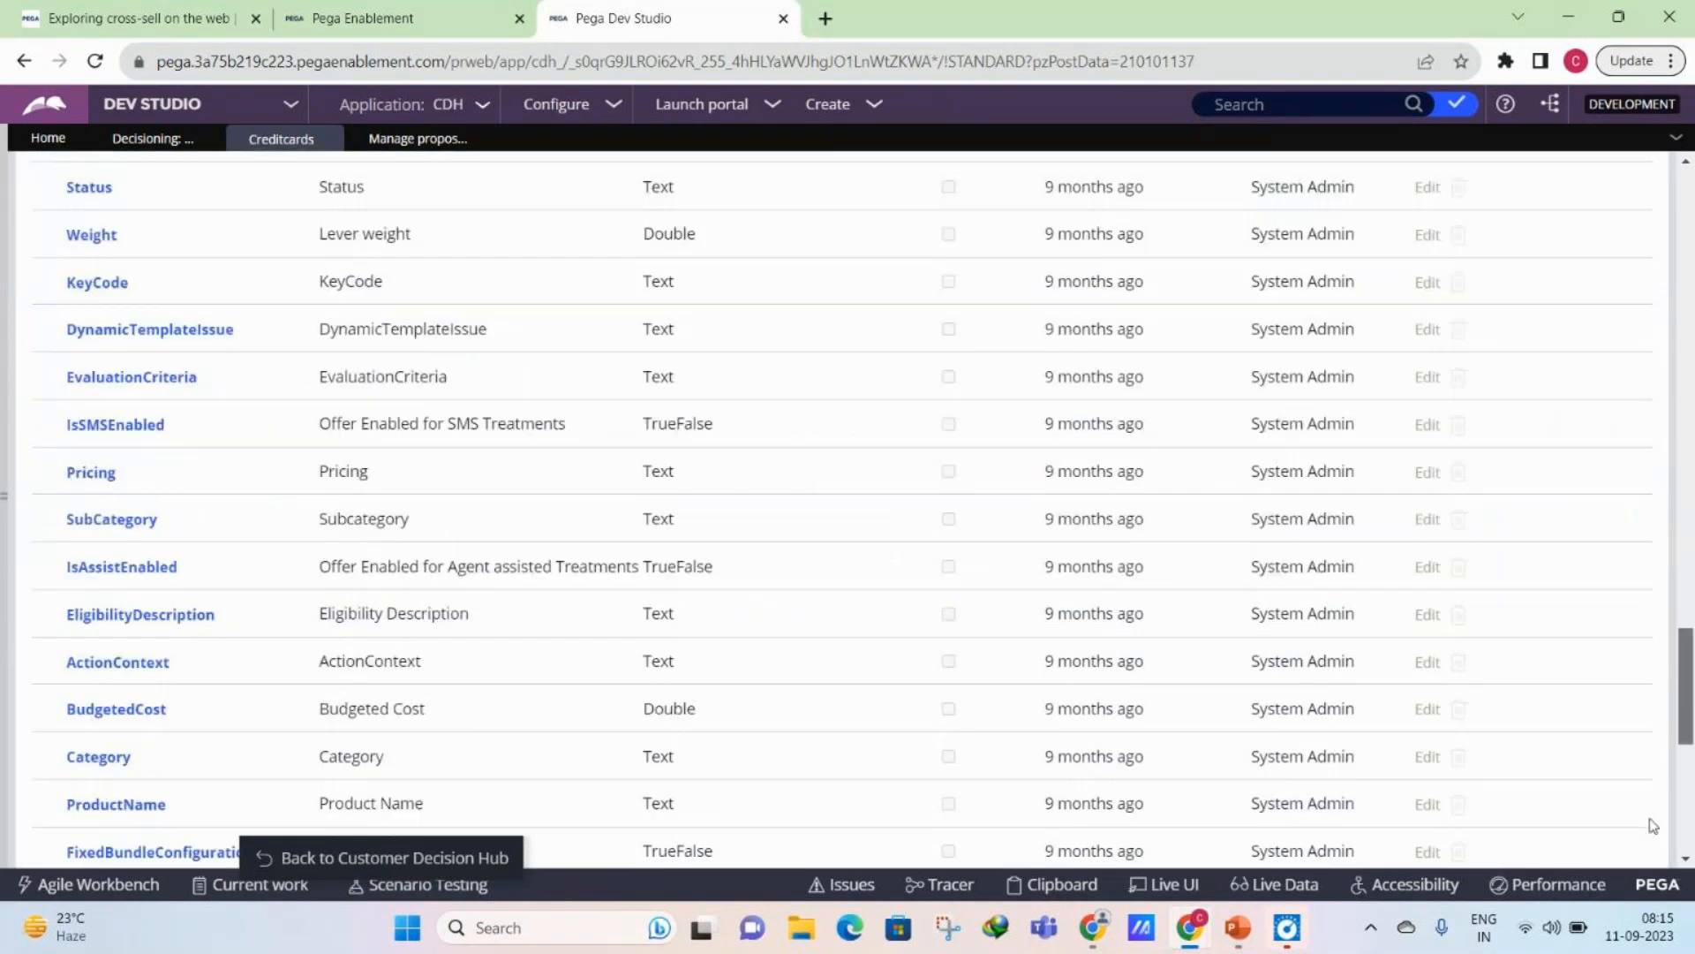
- Set the MonthlyEMI of the StandardCard proposition to 5000 and save it
scroll(253, 263, up, 8)
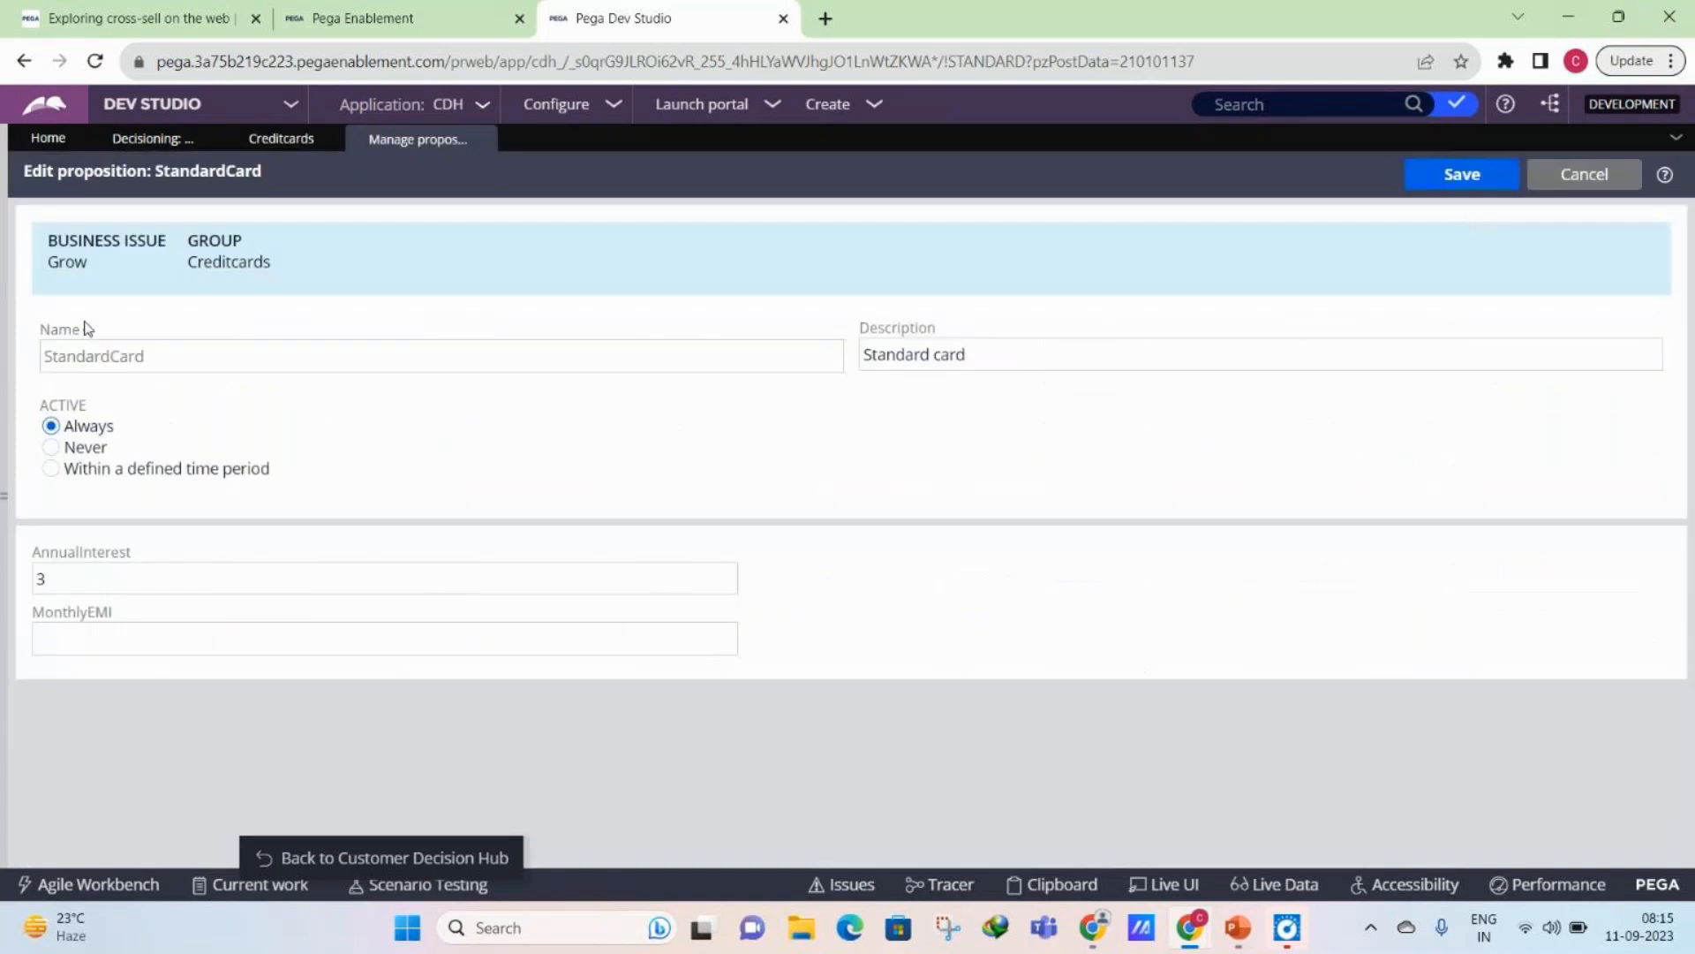
click(86, 635)
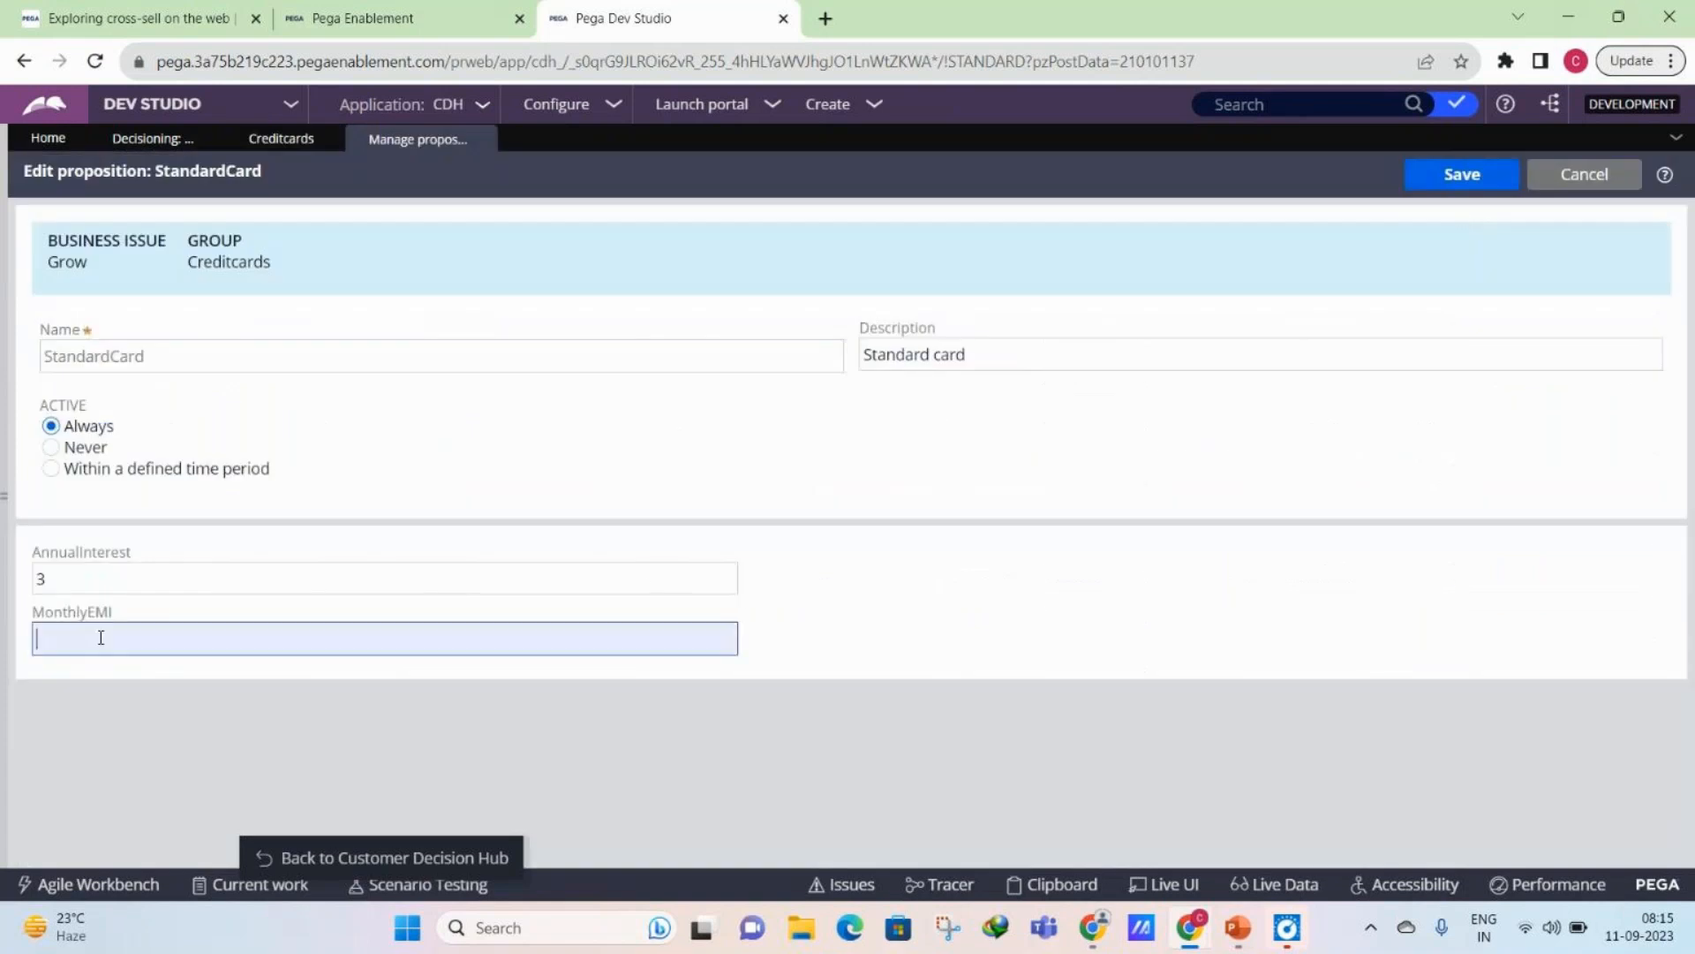
text(5000)
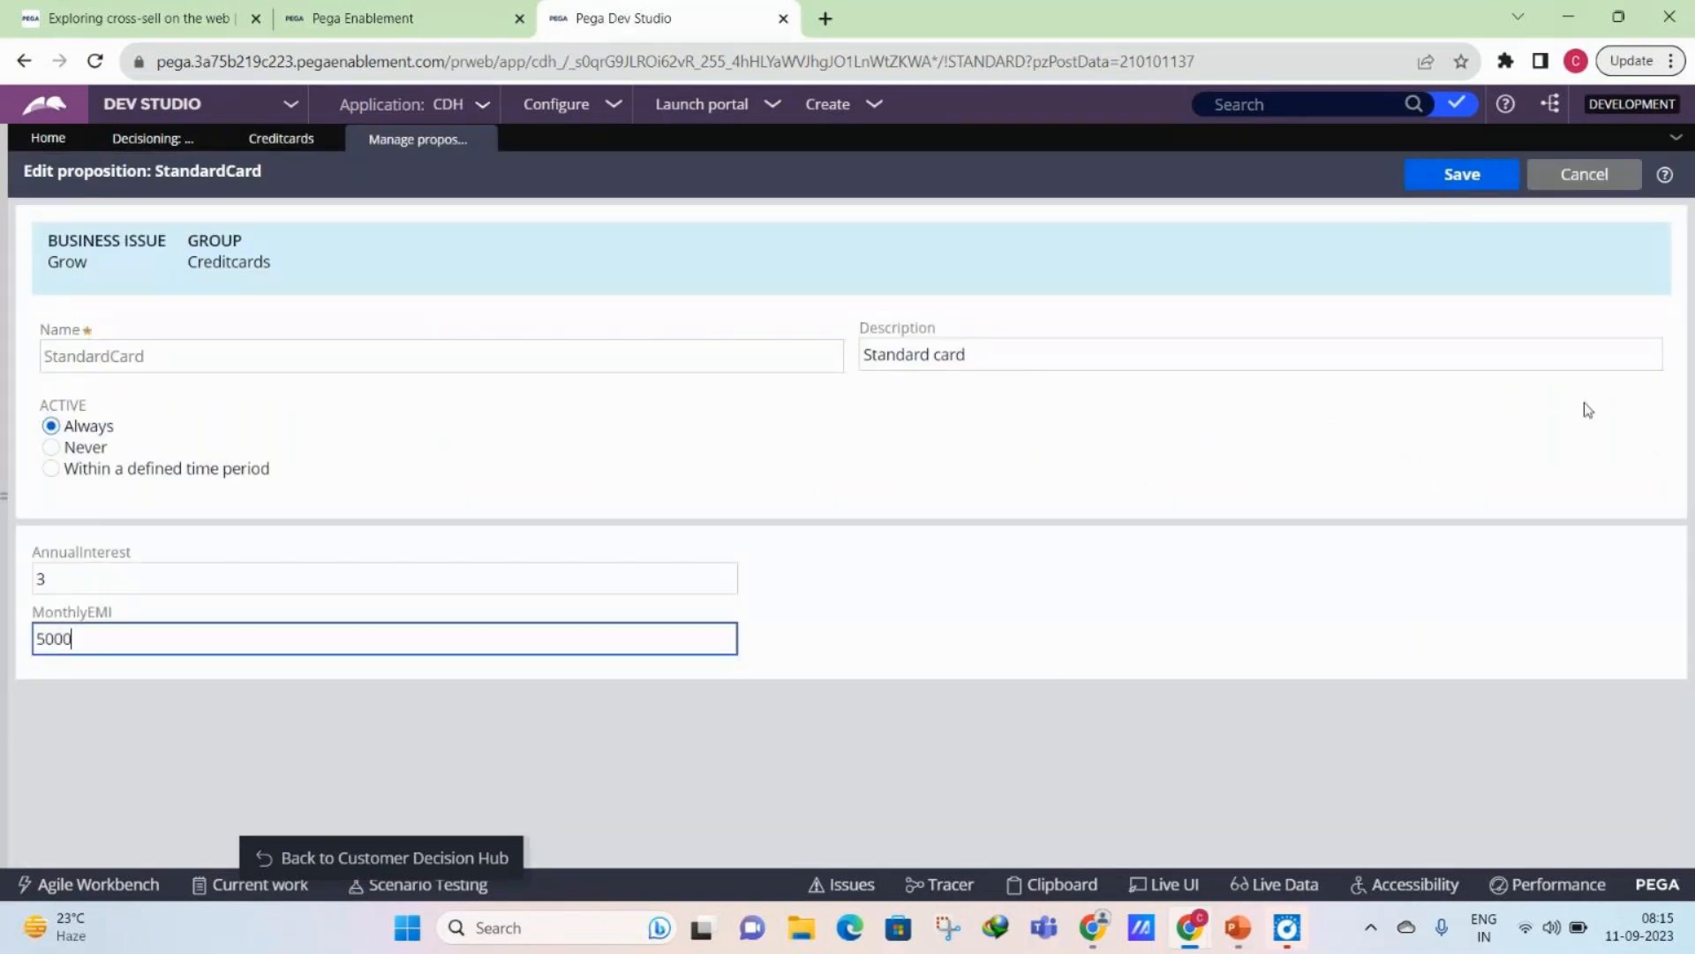
click(1481, 176)
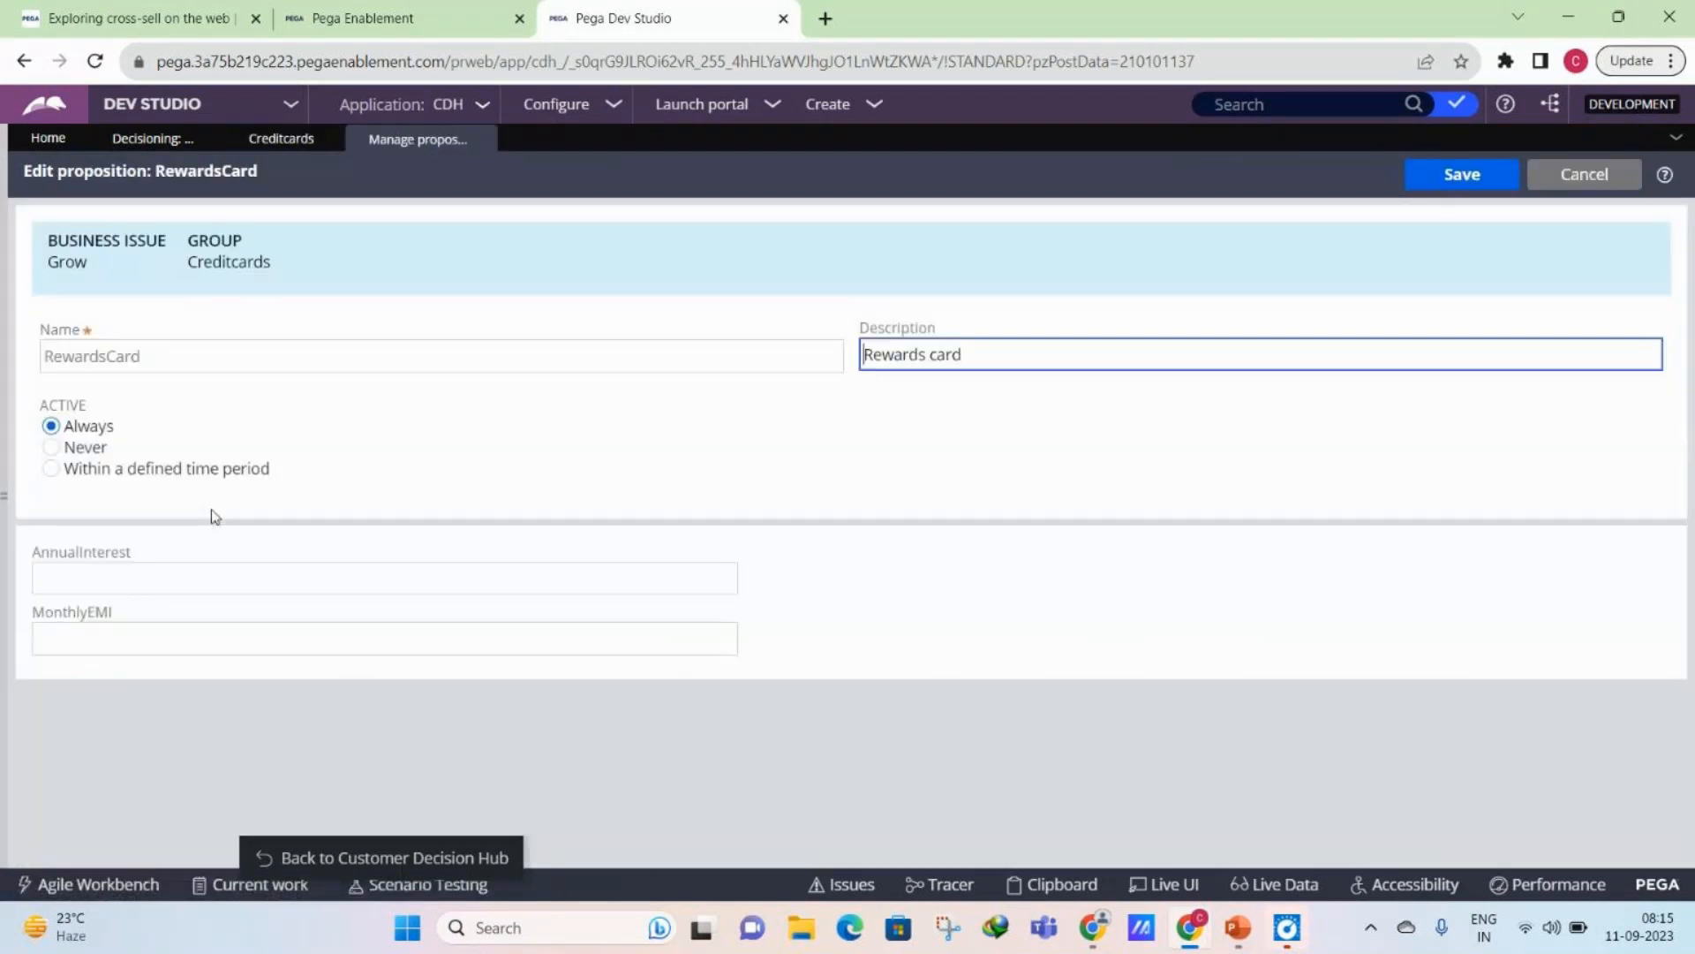
- Set the RewardsCard proposition's AnnualInterest to 6 and MonthlyEMI to 10000, and save it
click(173, 589)
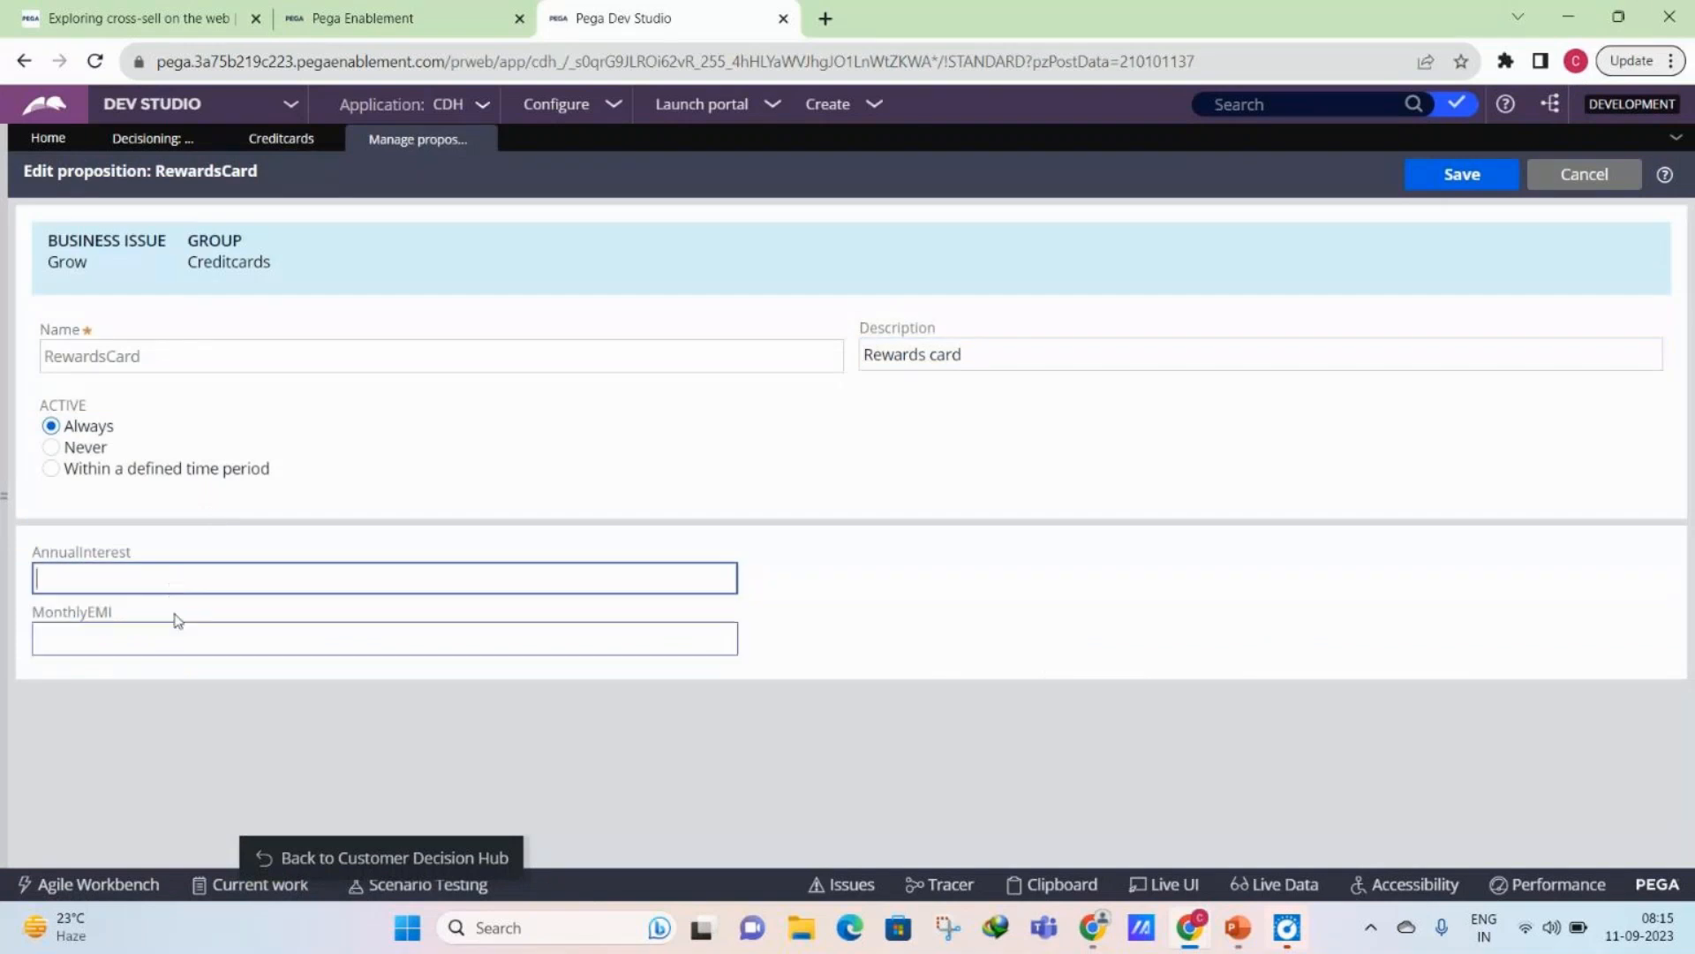
text(6)
click(180, 627)
text(10000)
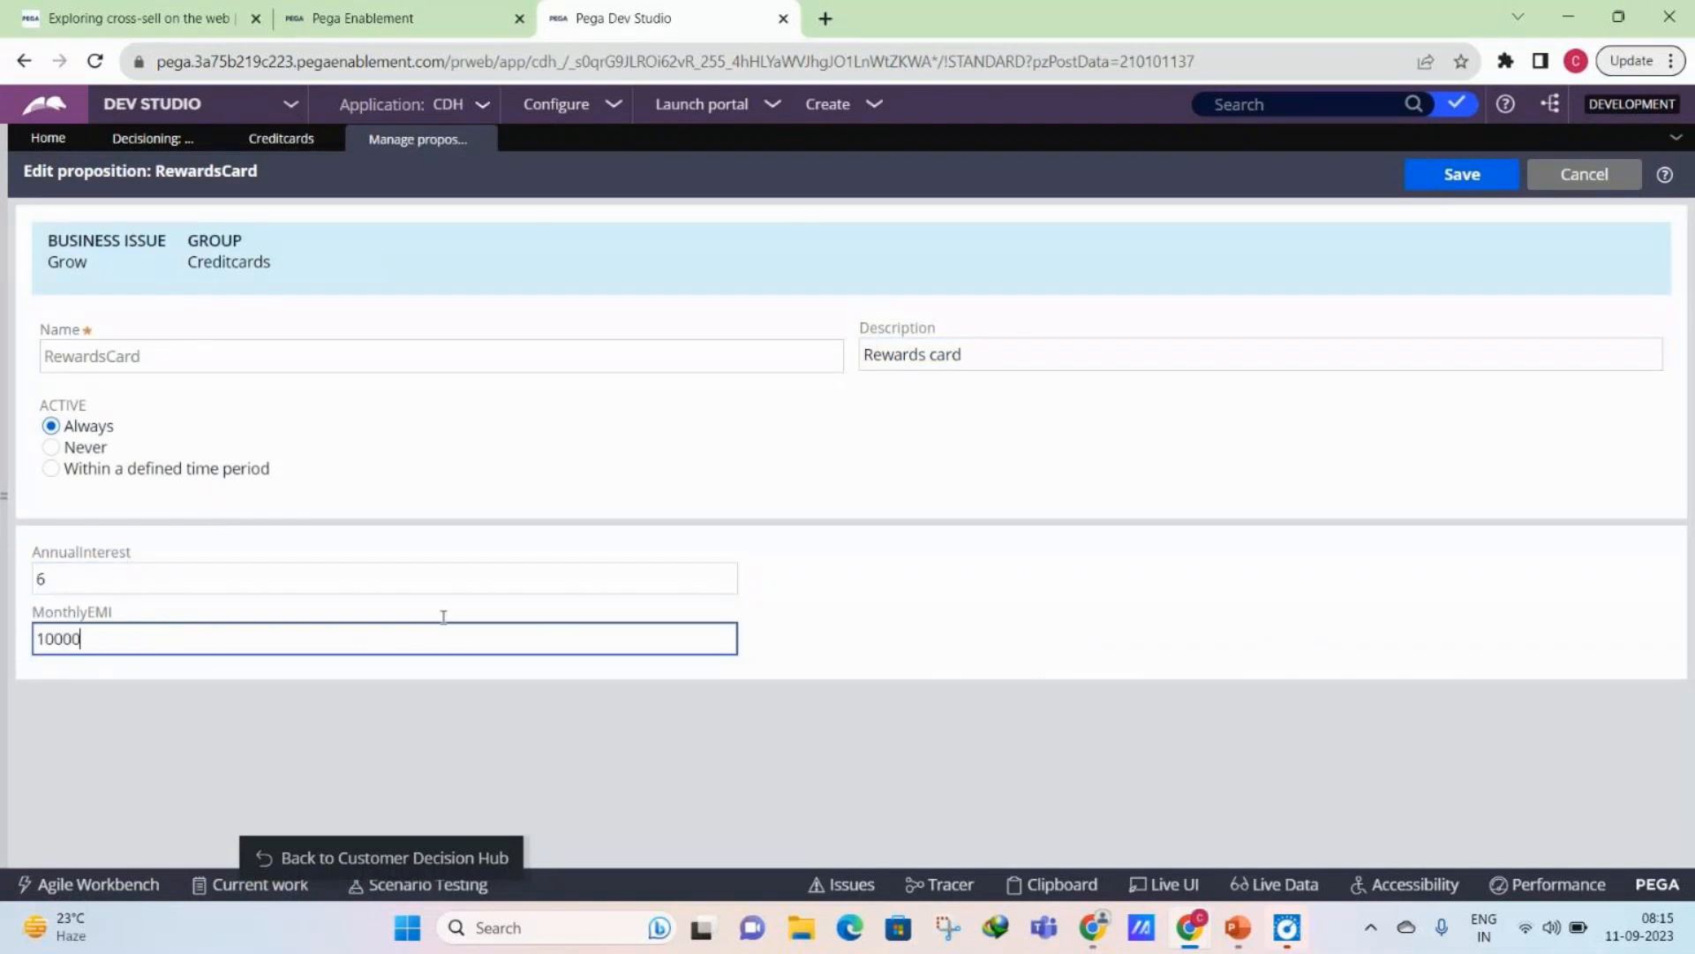
click(1486, 173)
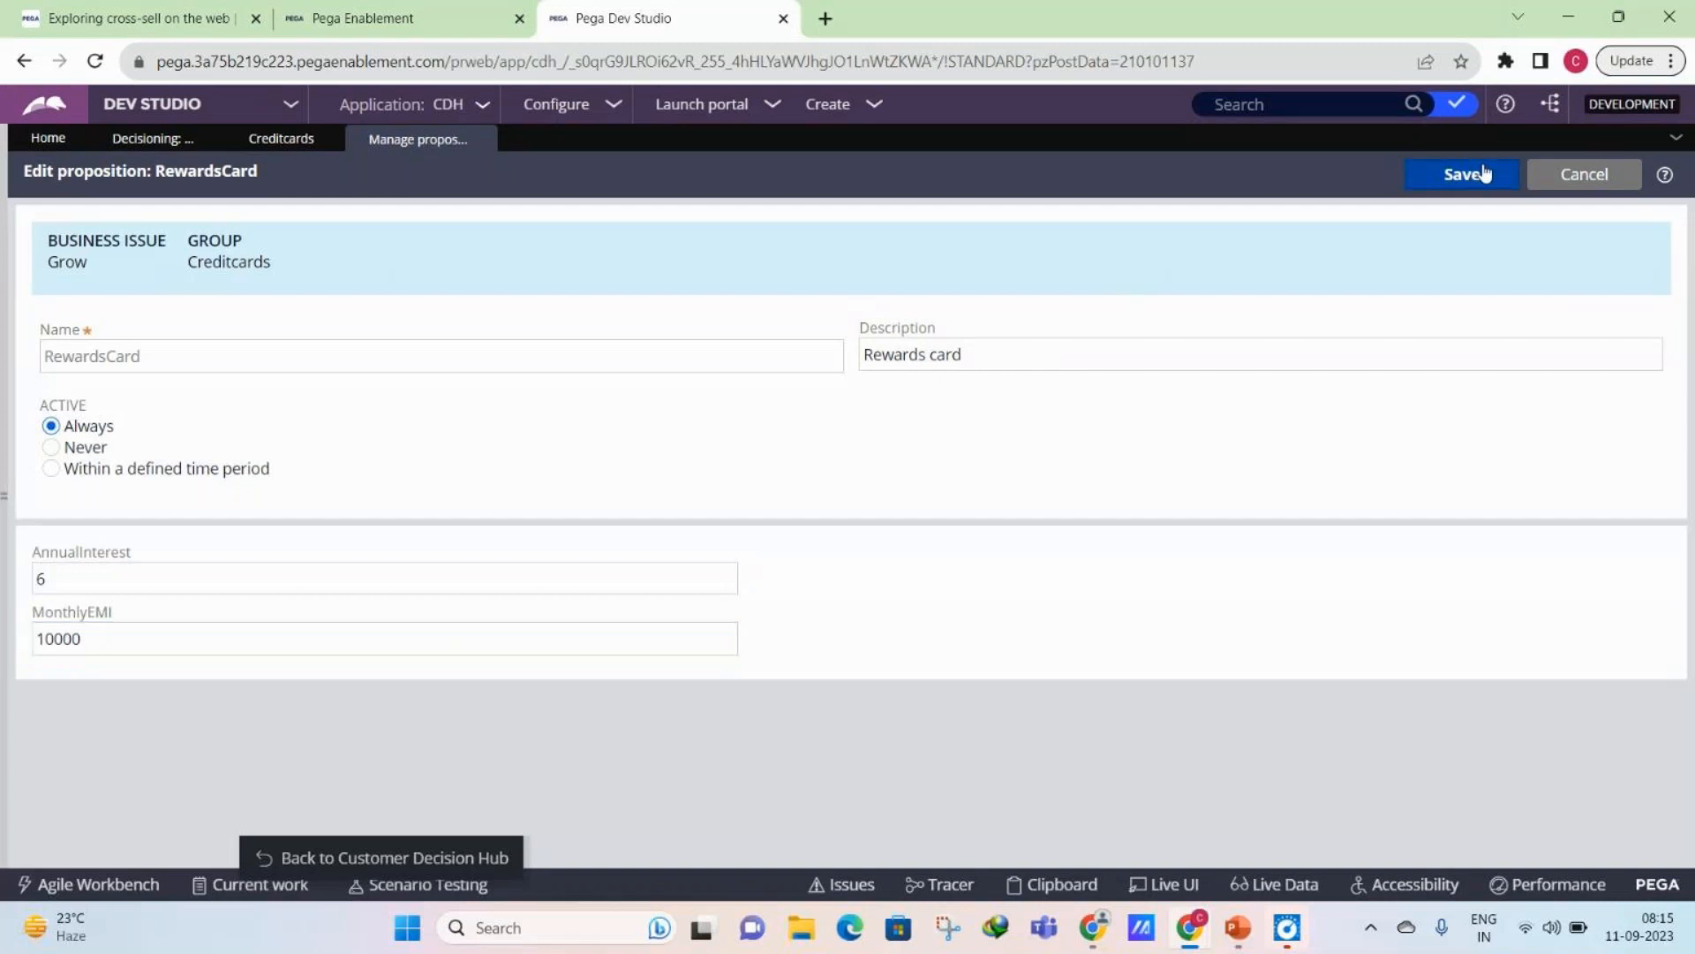
- Open the RewardsPlusCard proposition, set AnnualInterest to 10 and MonthlyEMI to 2000, and save it
click(161, 556)
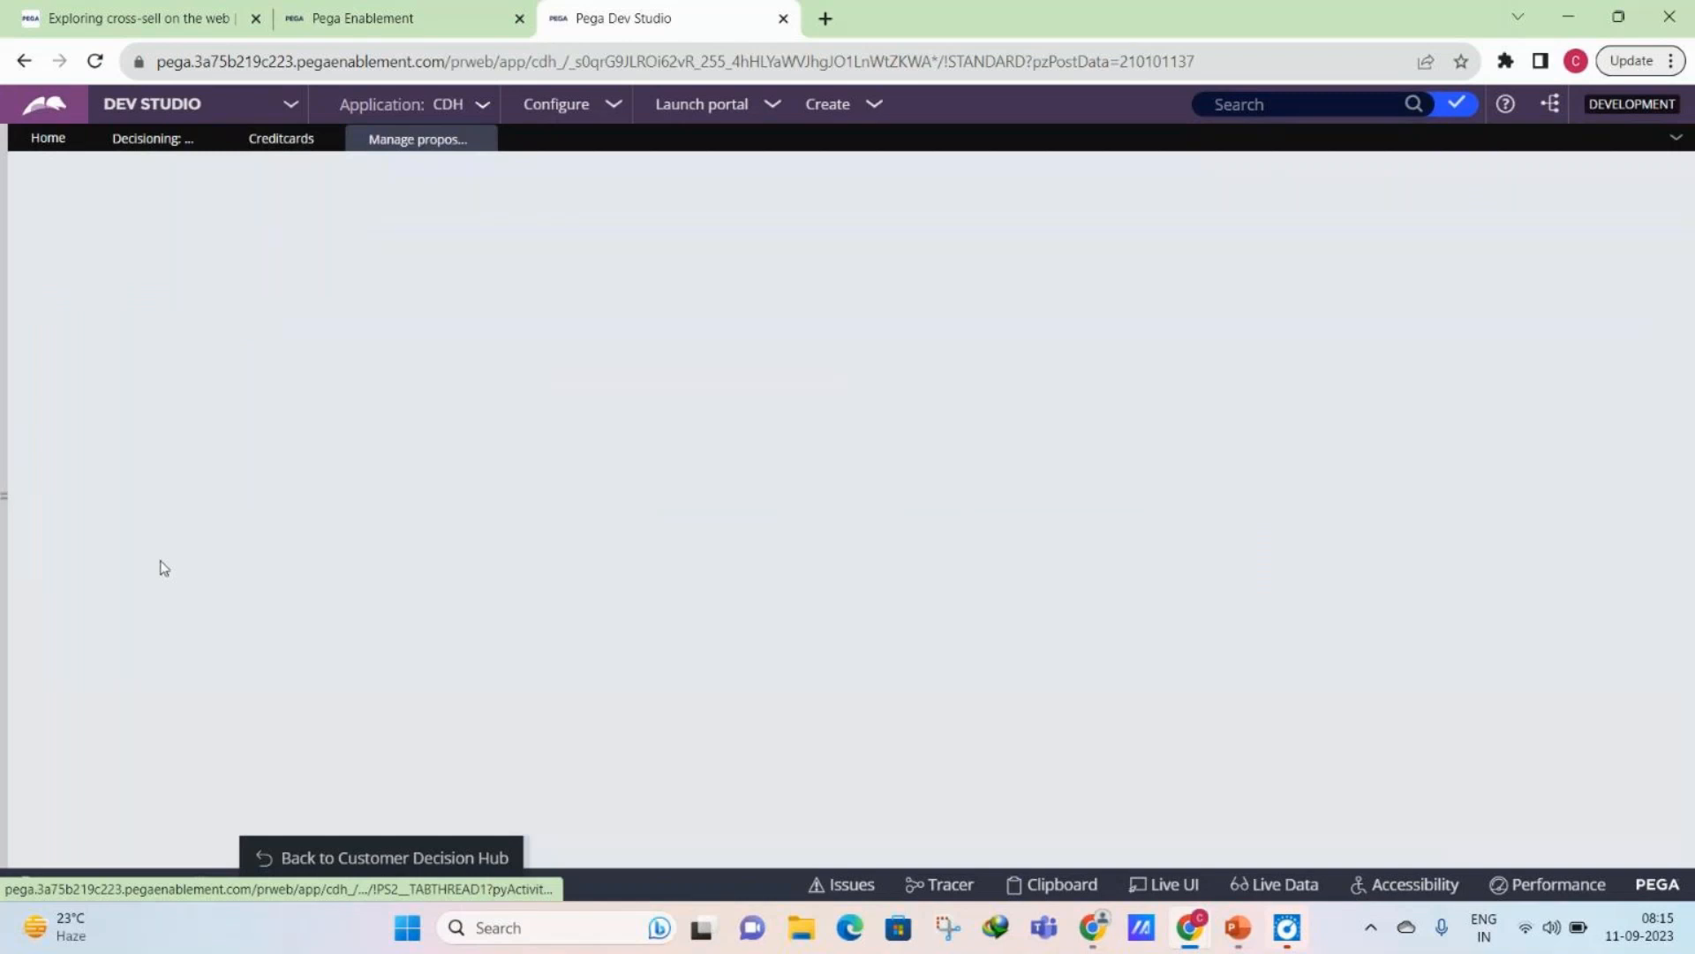
click(154, 578)
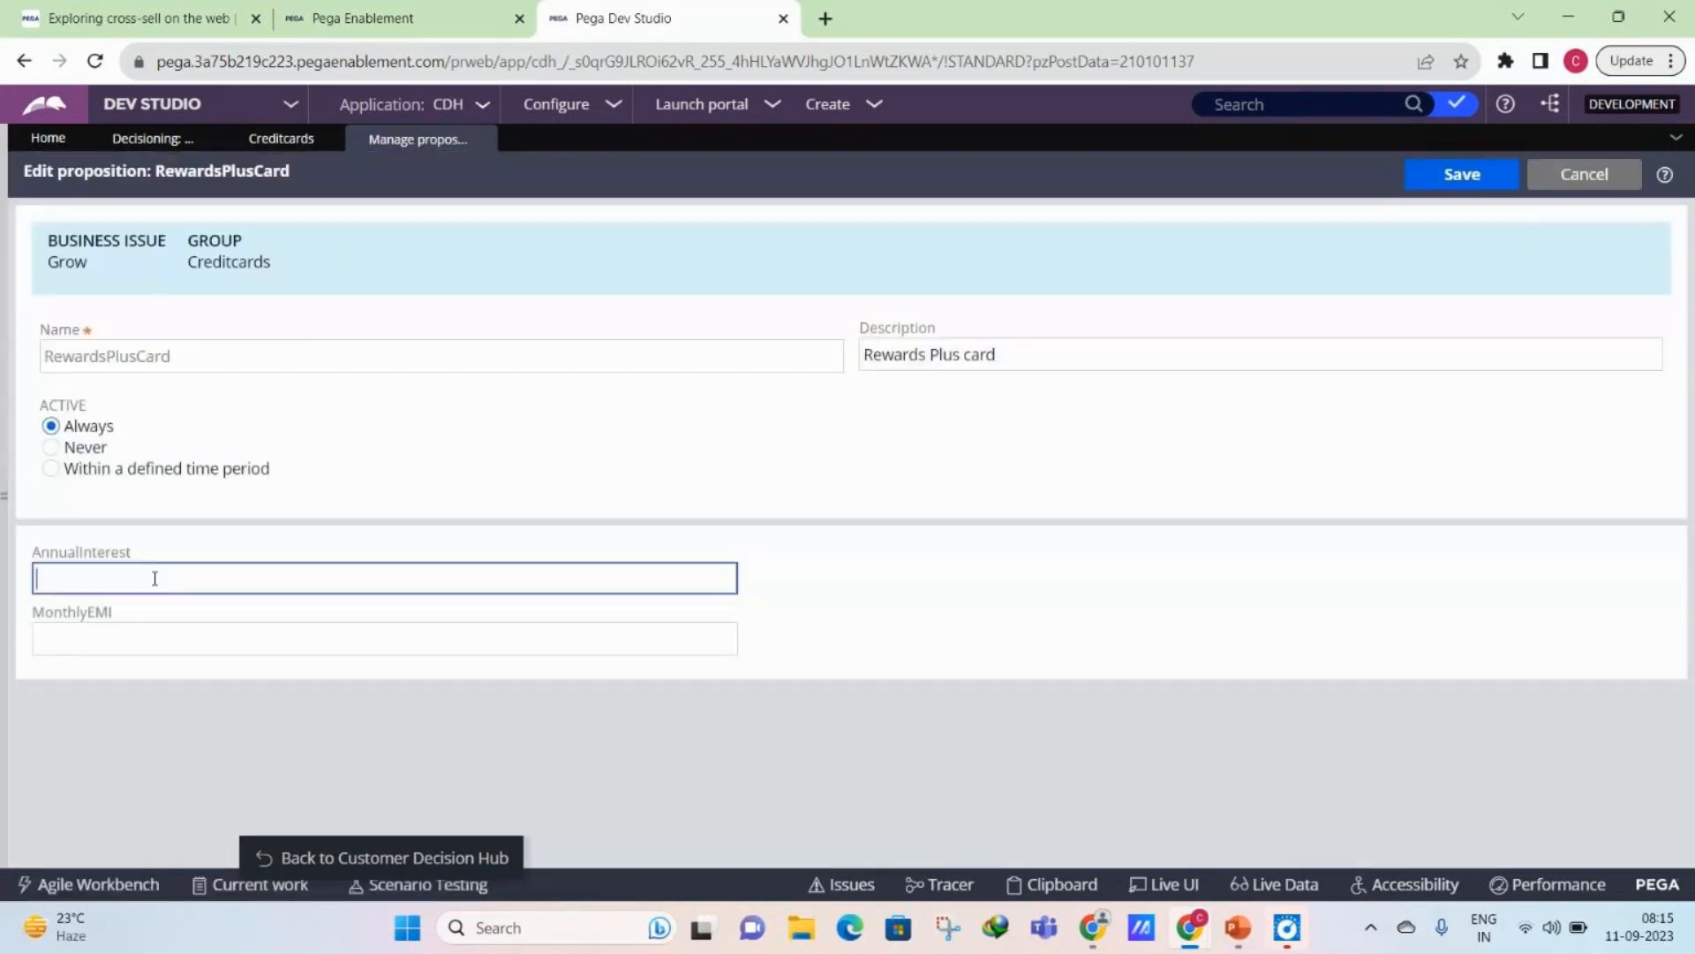
text(10)
click(194, 631)
text(2000)
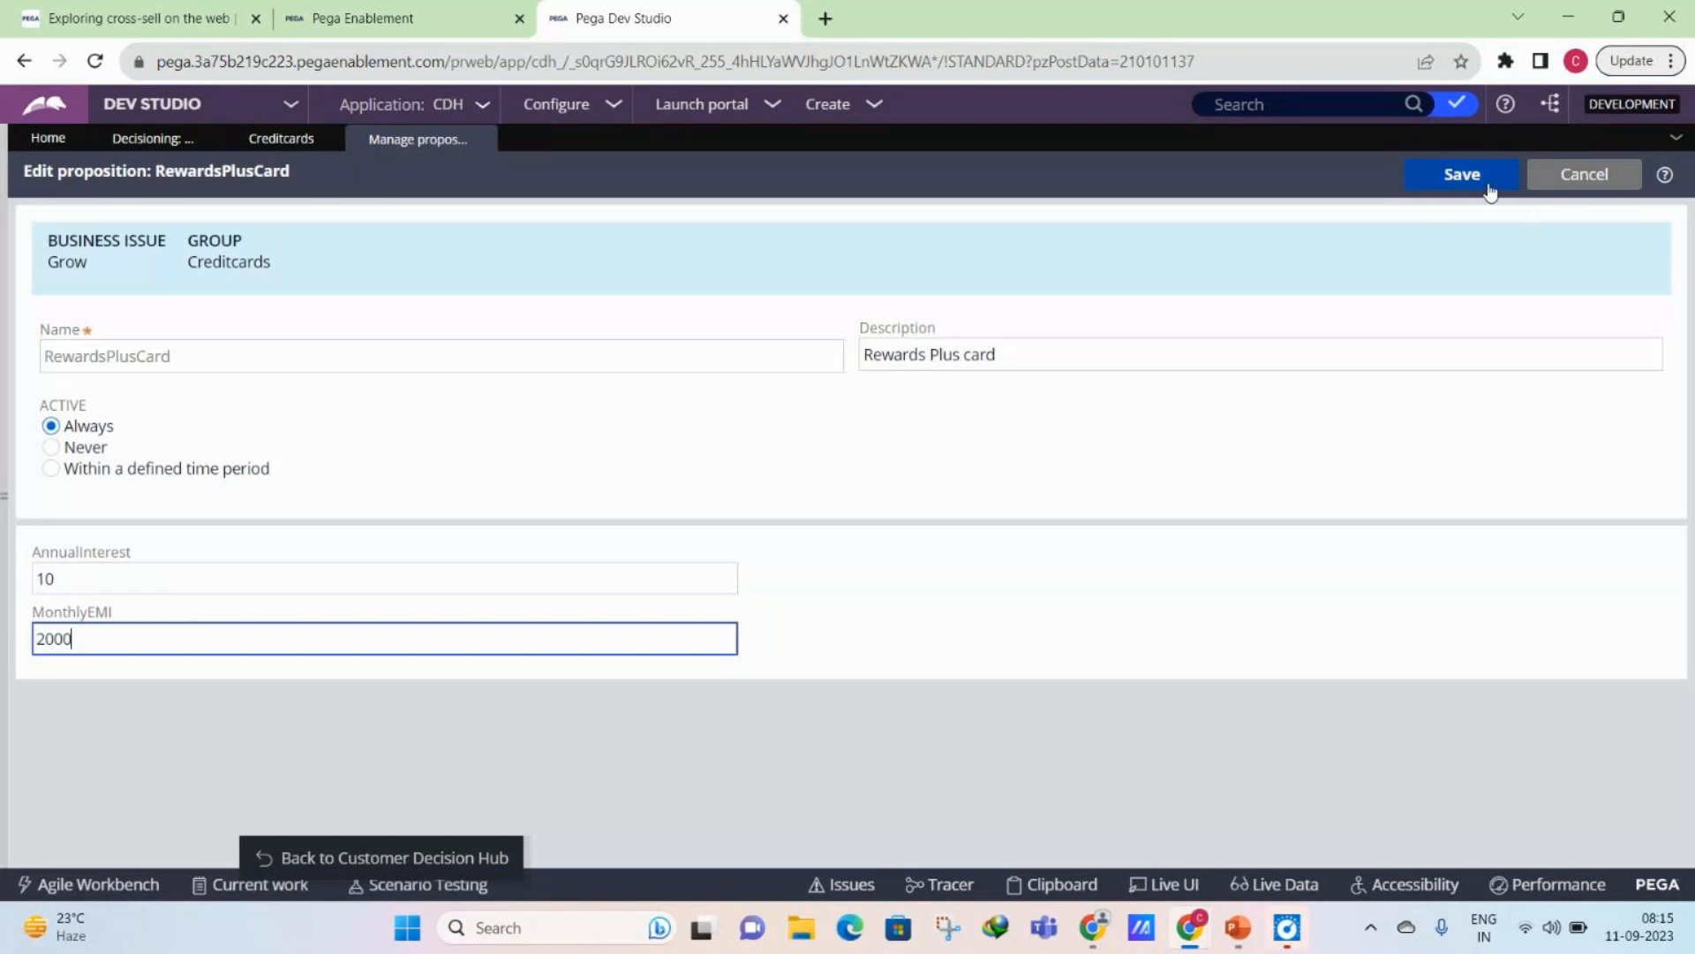
click(1489, 187)
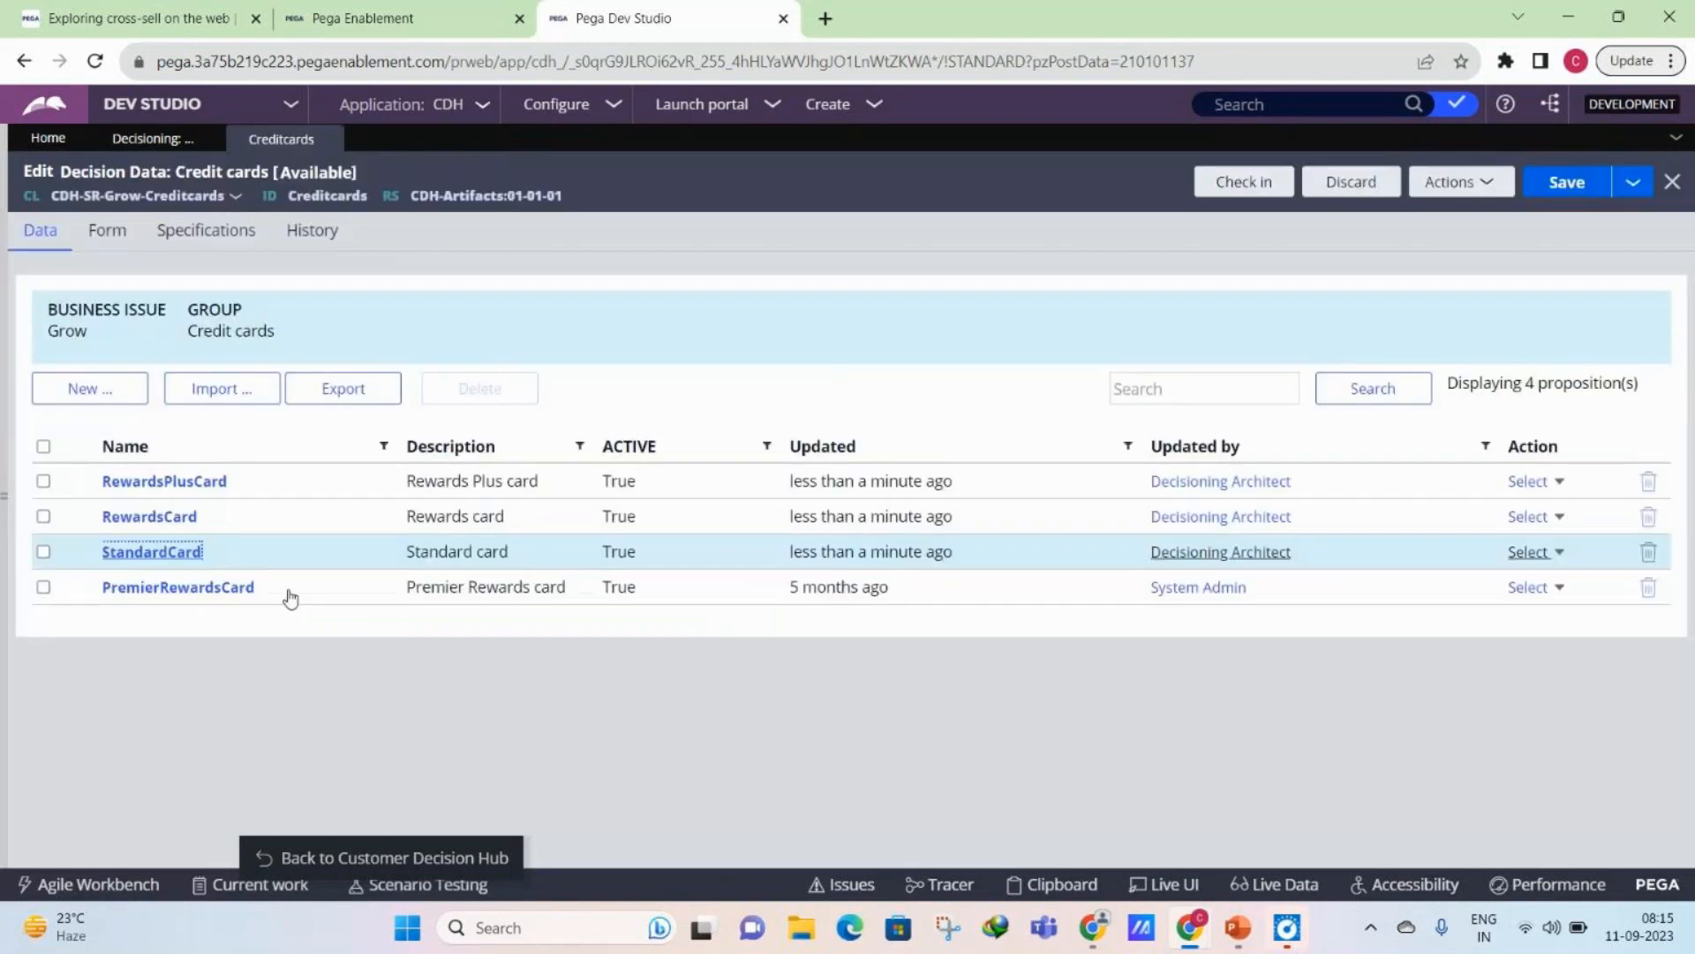
- Open the PremierRewardsCard proposition, set AnnualInterest to 15 and MonthlyEMI to 20000, and save it
click(290, 591)
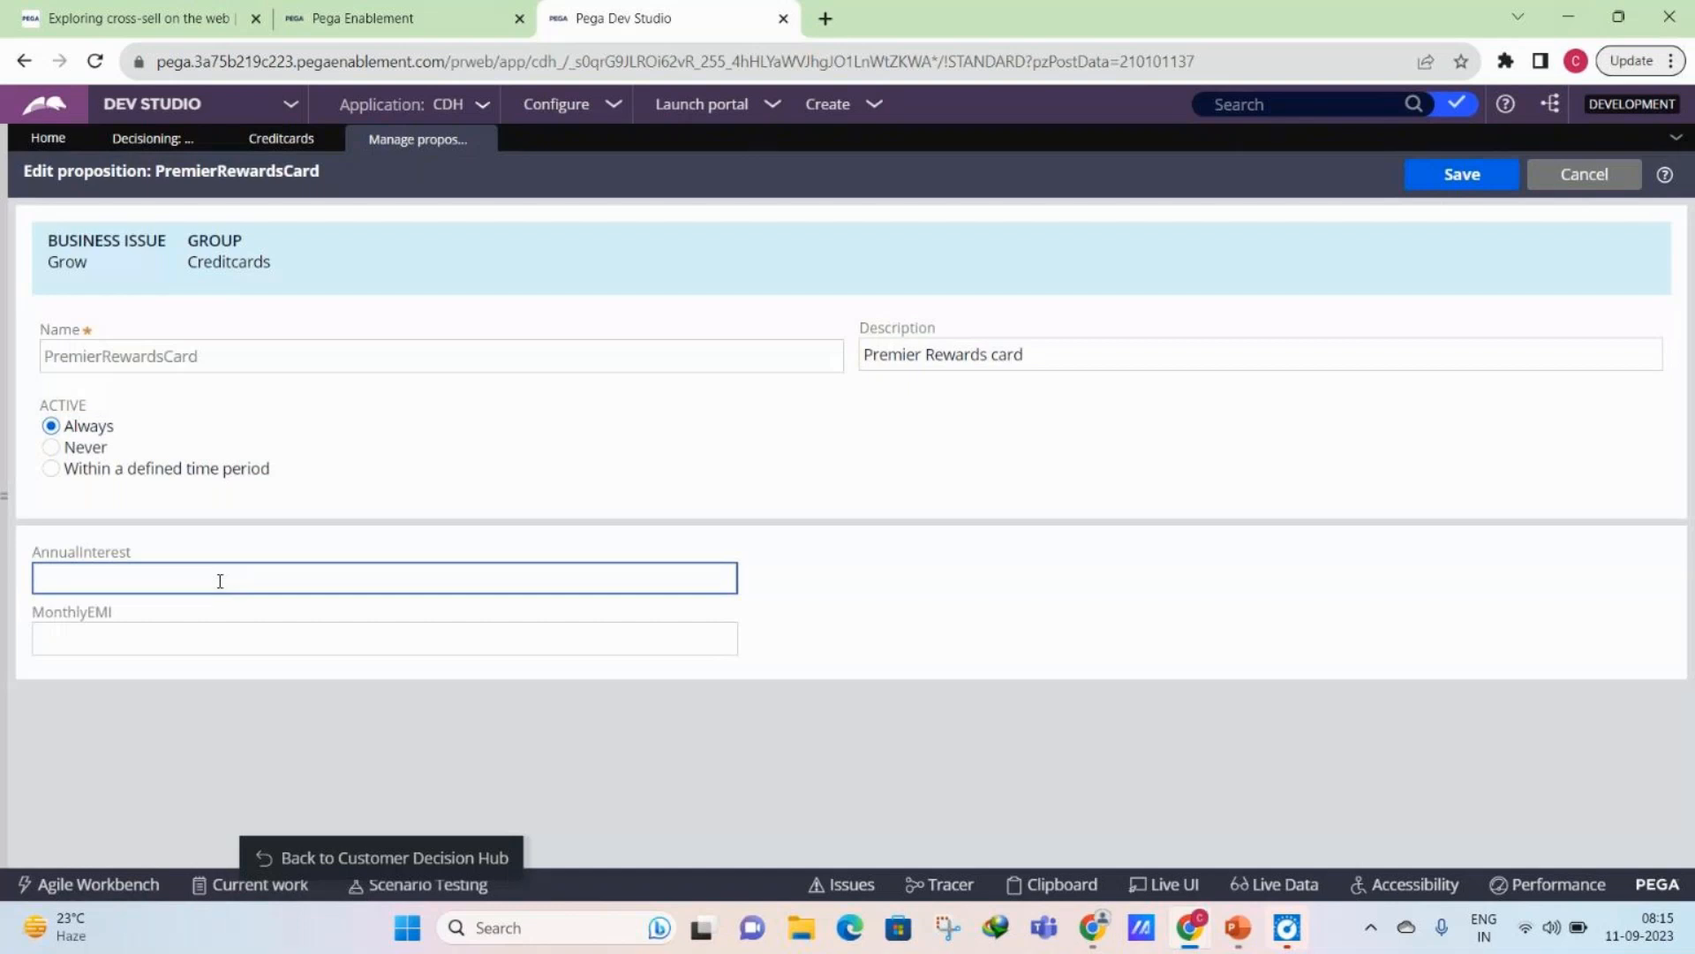
text(15)
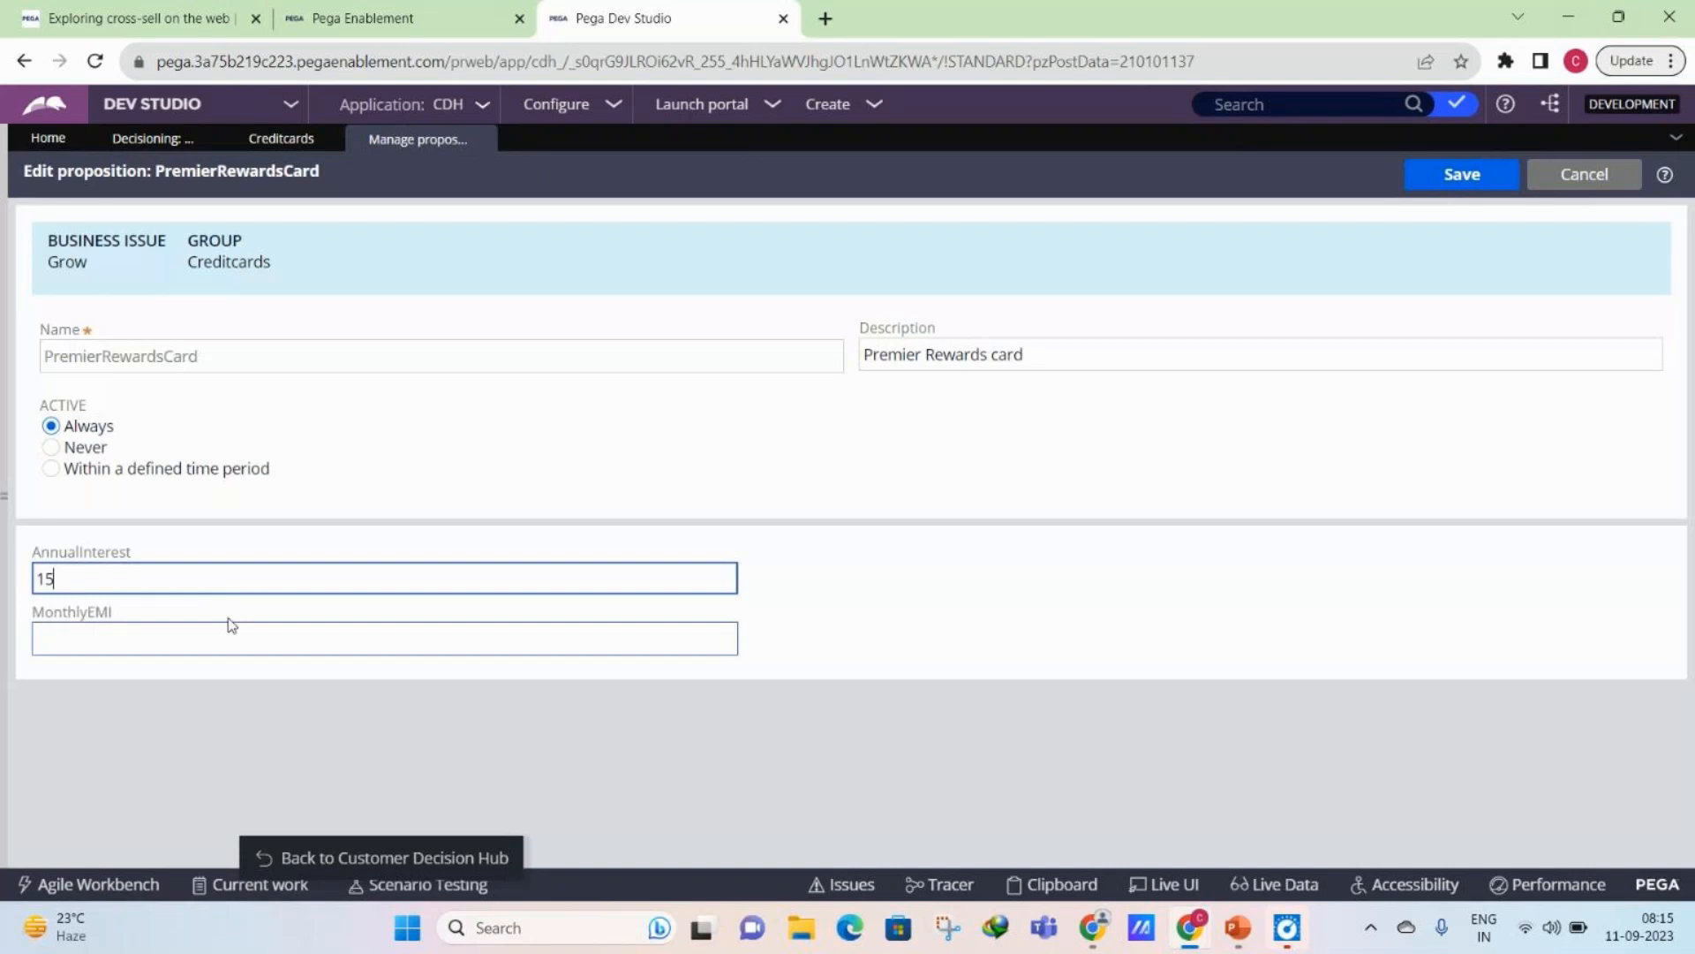
click(232, 629)
text(20000)
click(1431, 174)
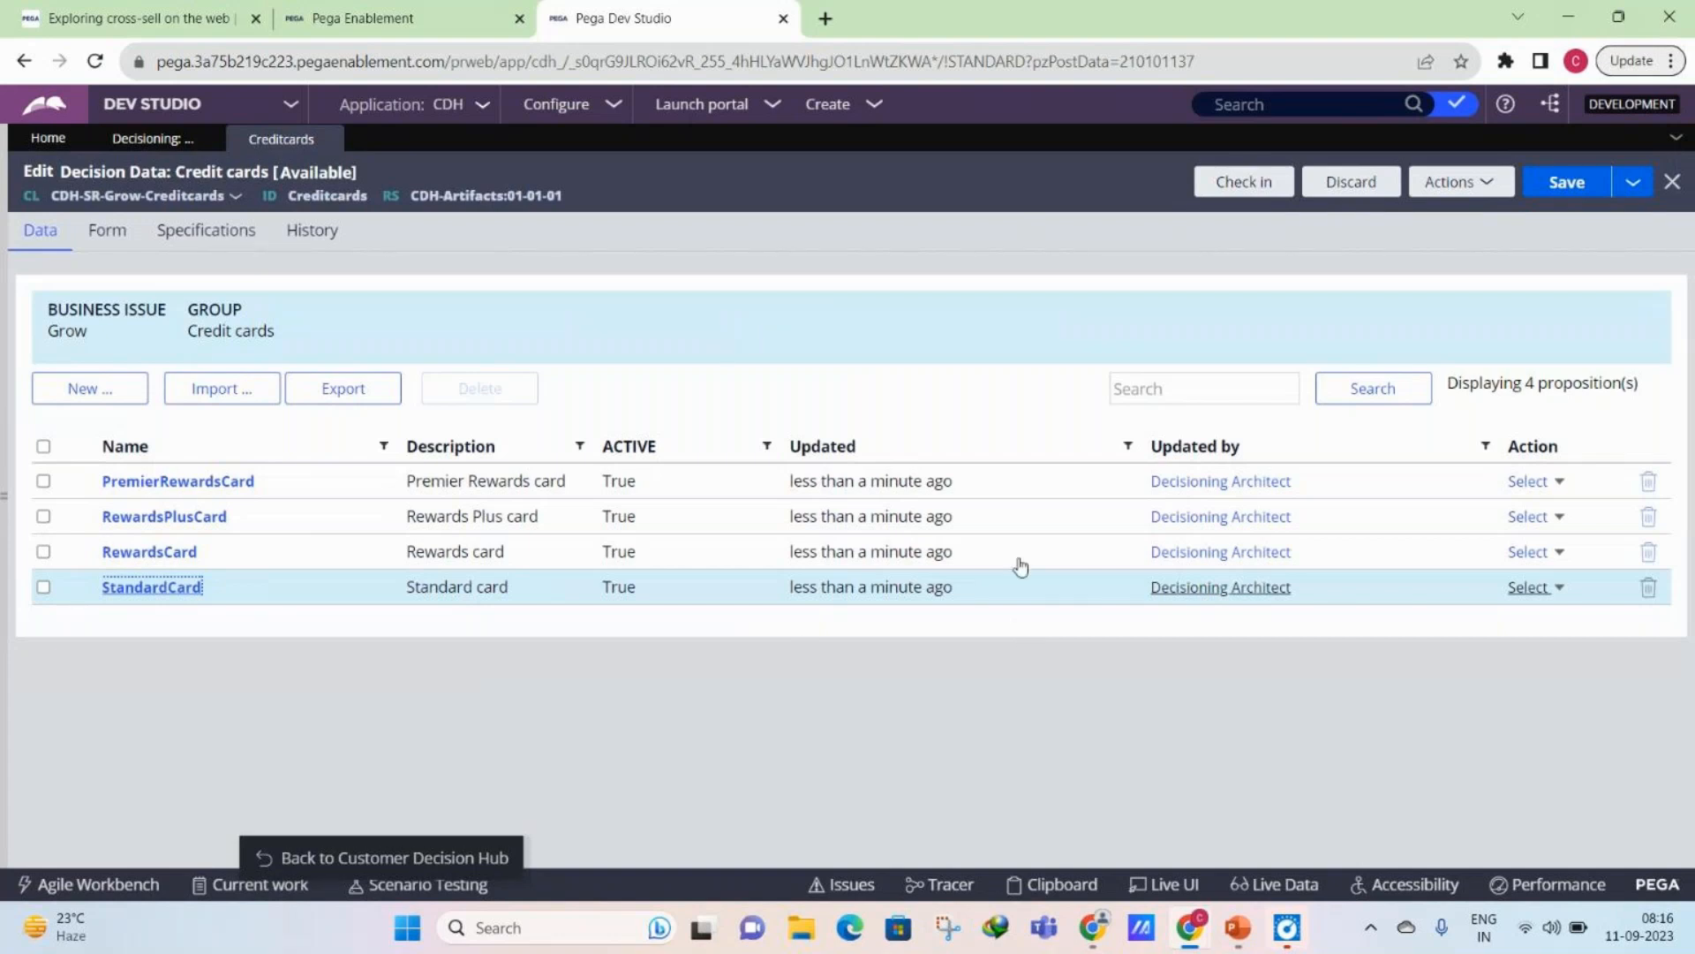
- Review the MonthlyEMI and AnnualInterest form fields of the Credit cards decision data and their values in the StandardCard proposition
click(945, 686)
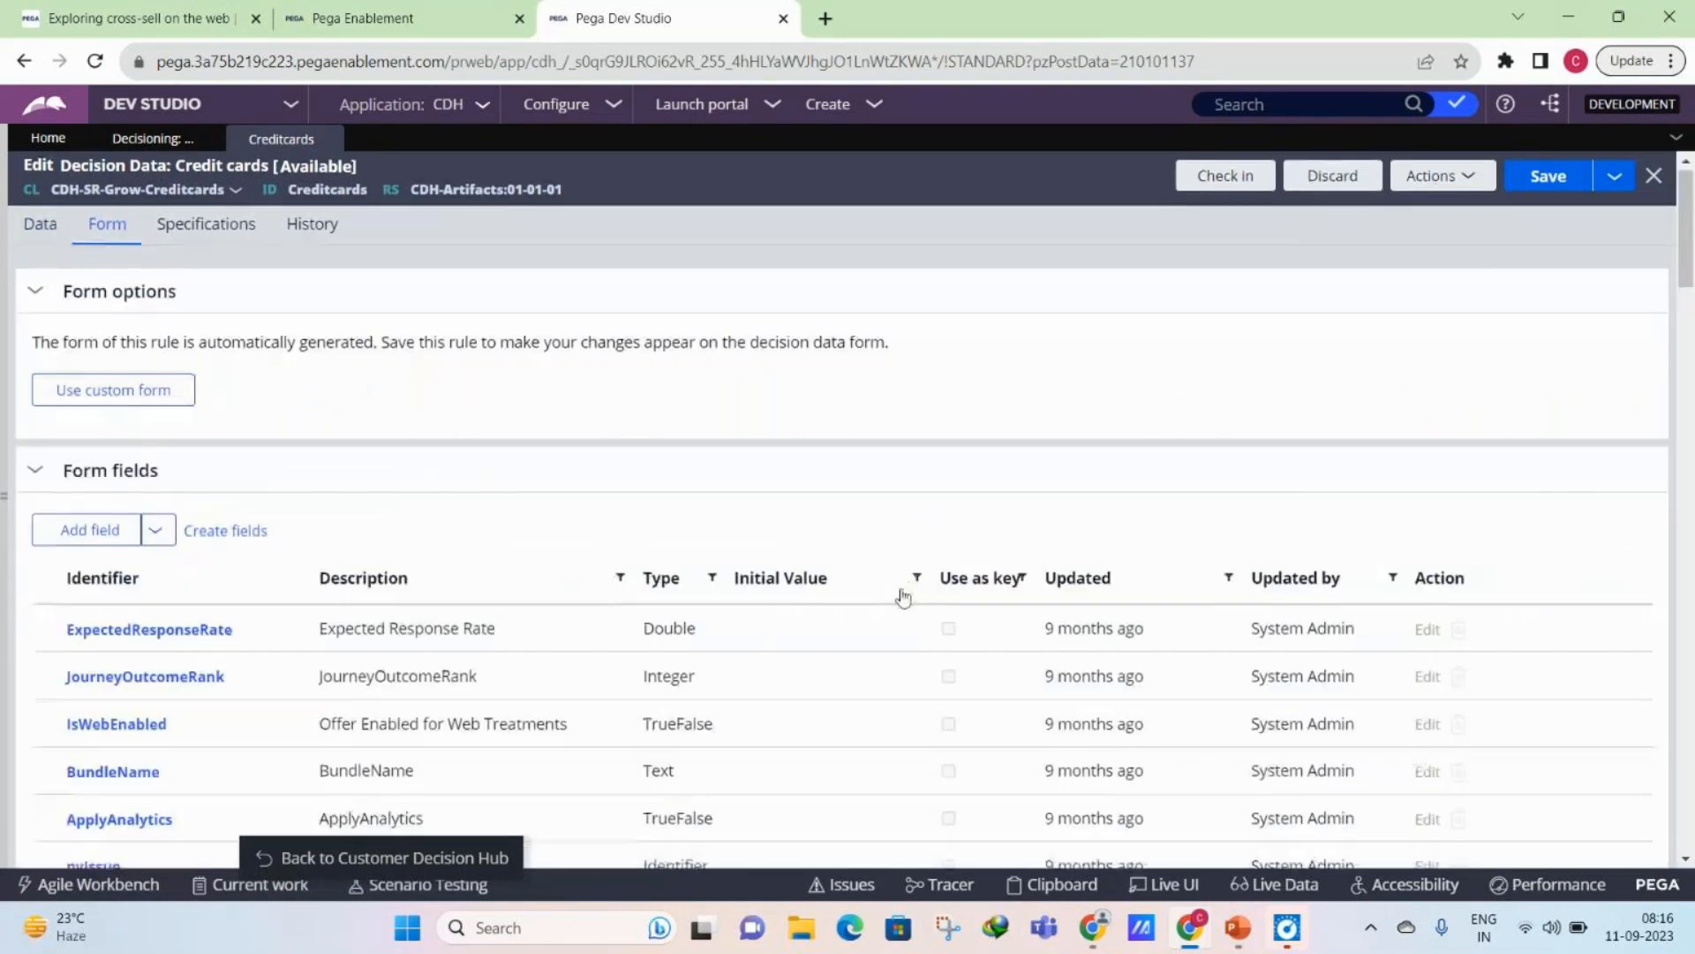
scroll(910, 594, down, 10)
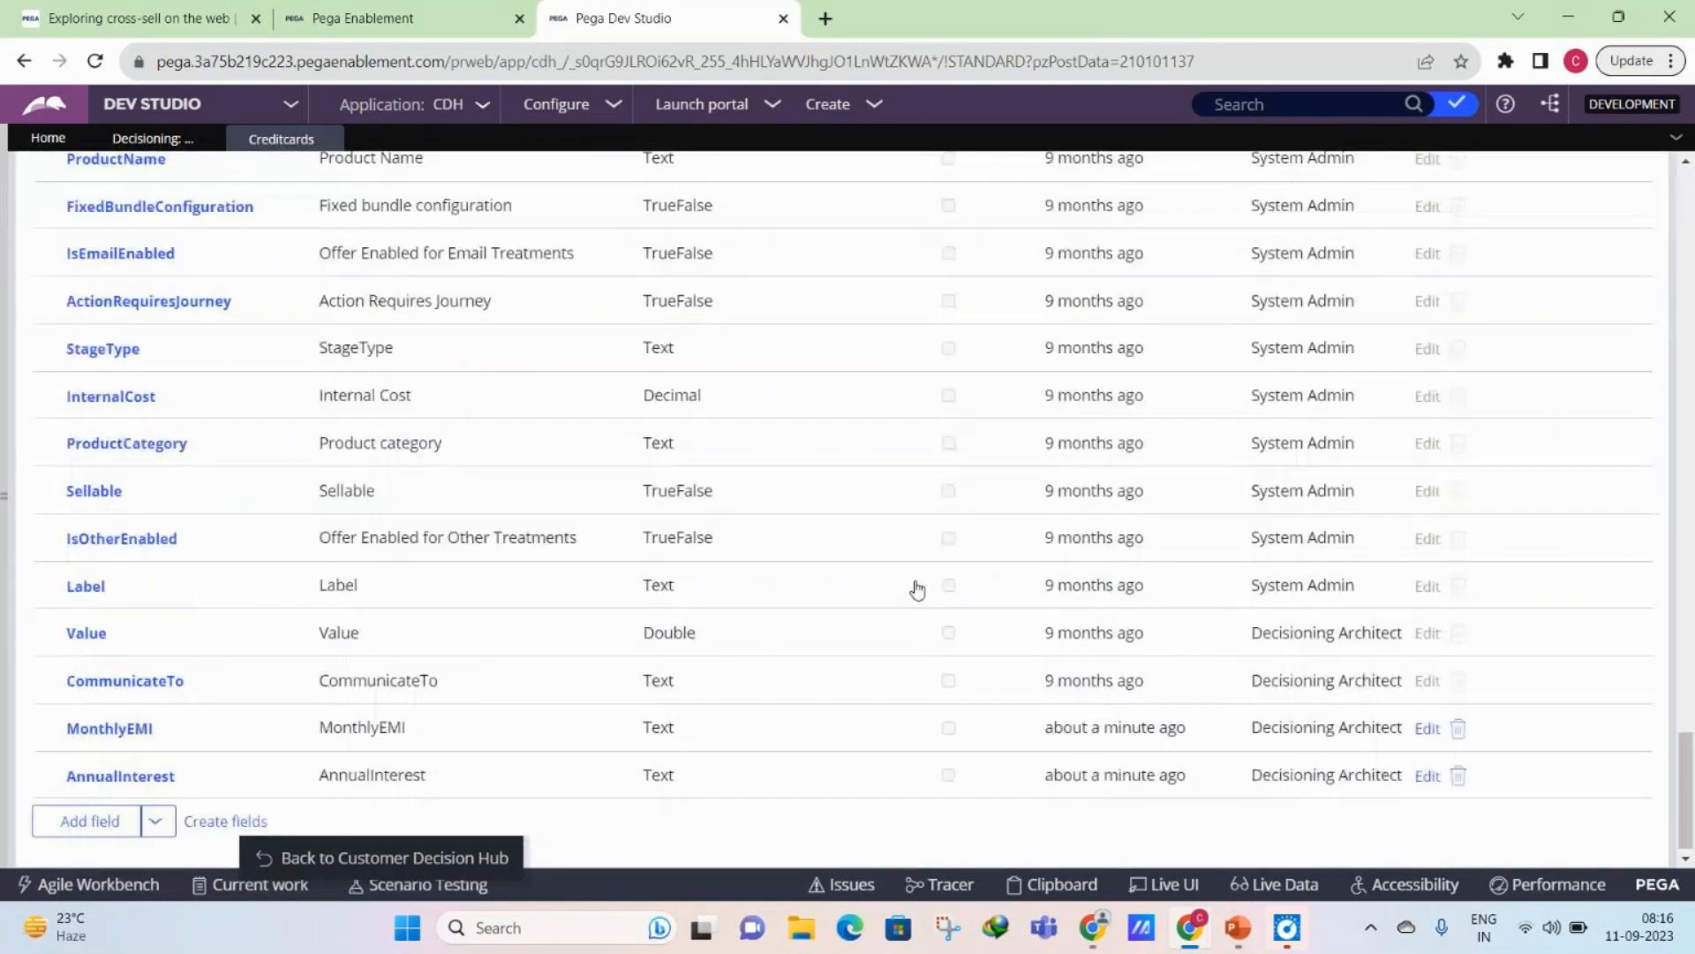
scroll(917, 590, down, 1)
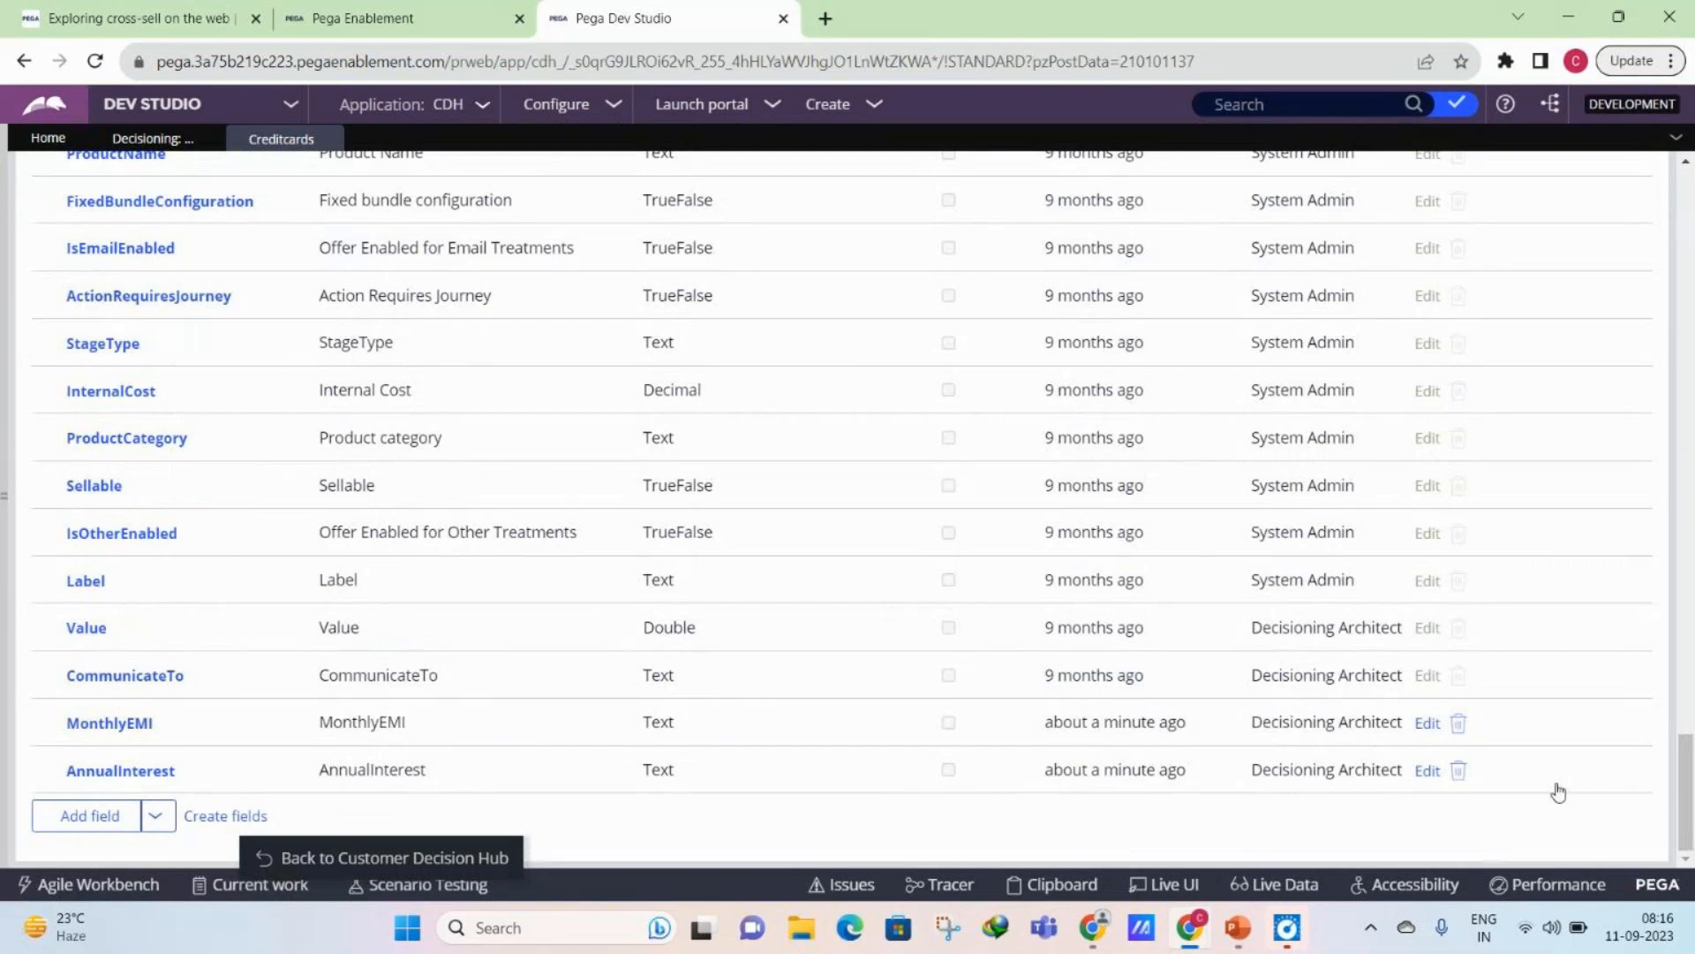
scroll(1558, 792, up, 1)
drag(1688, 839, 1690, 231)
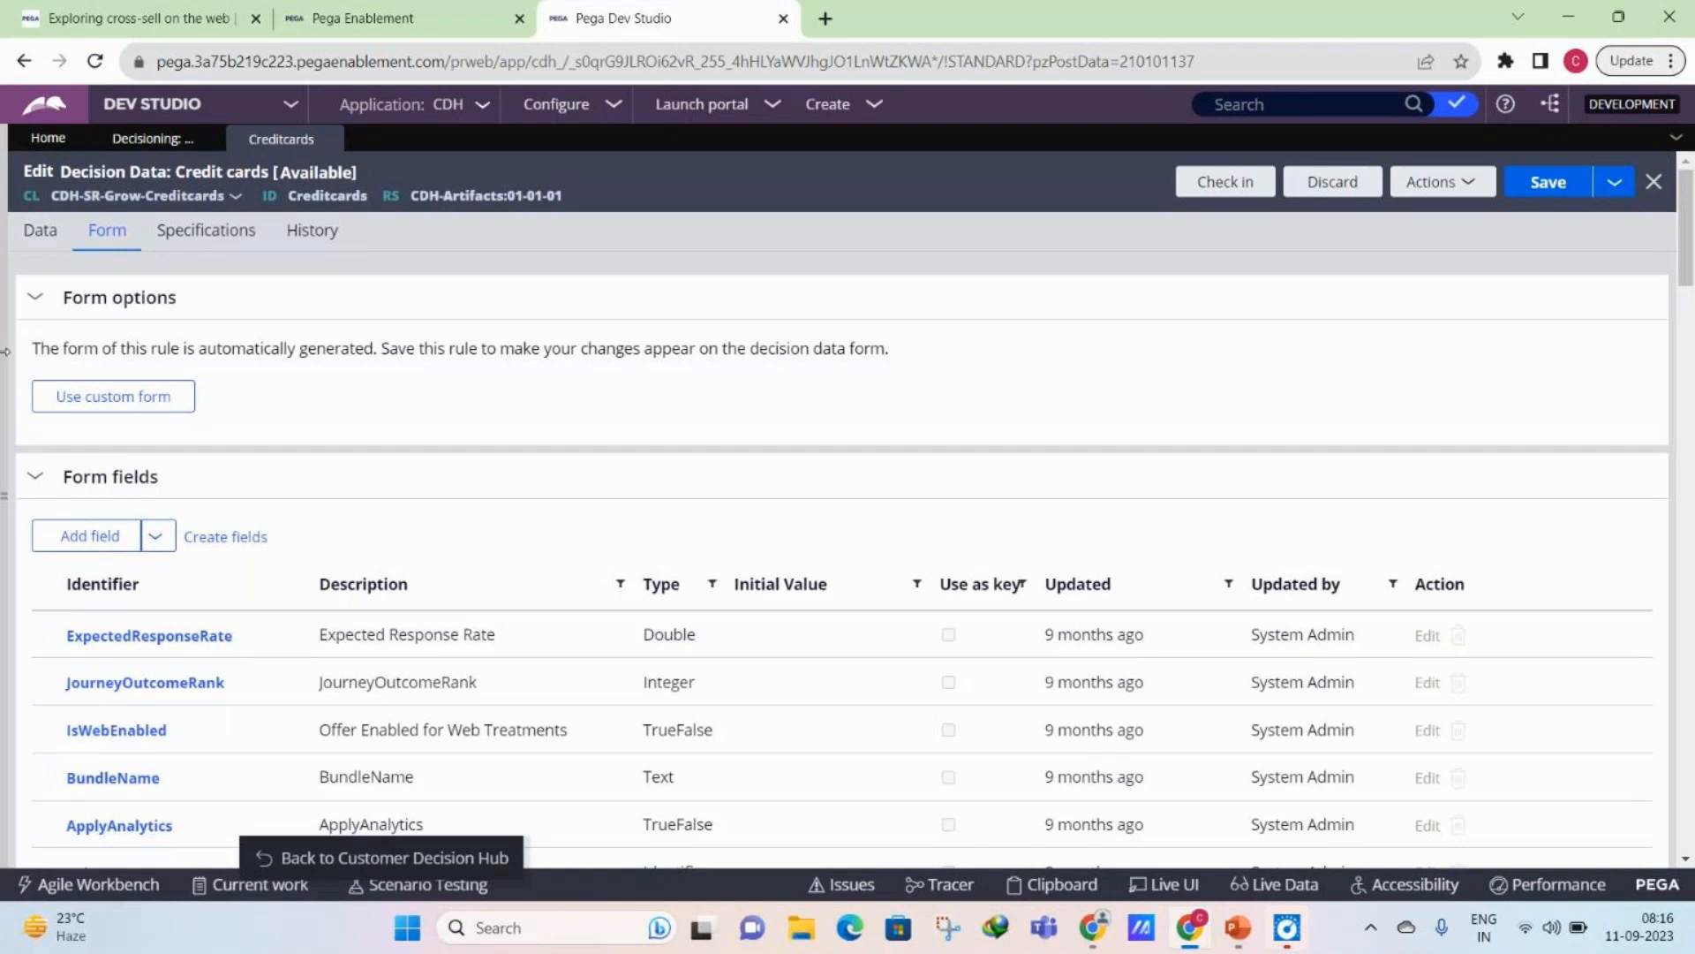
click(50, 234)
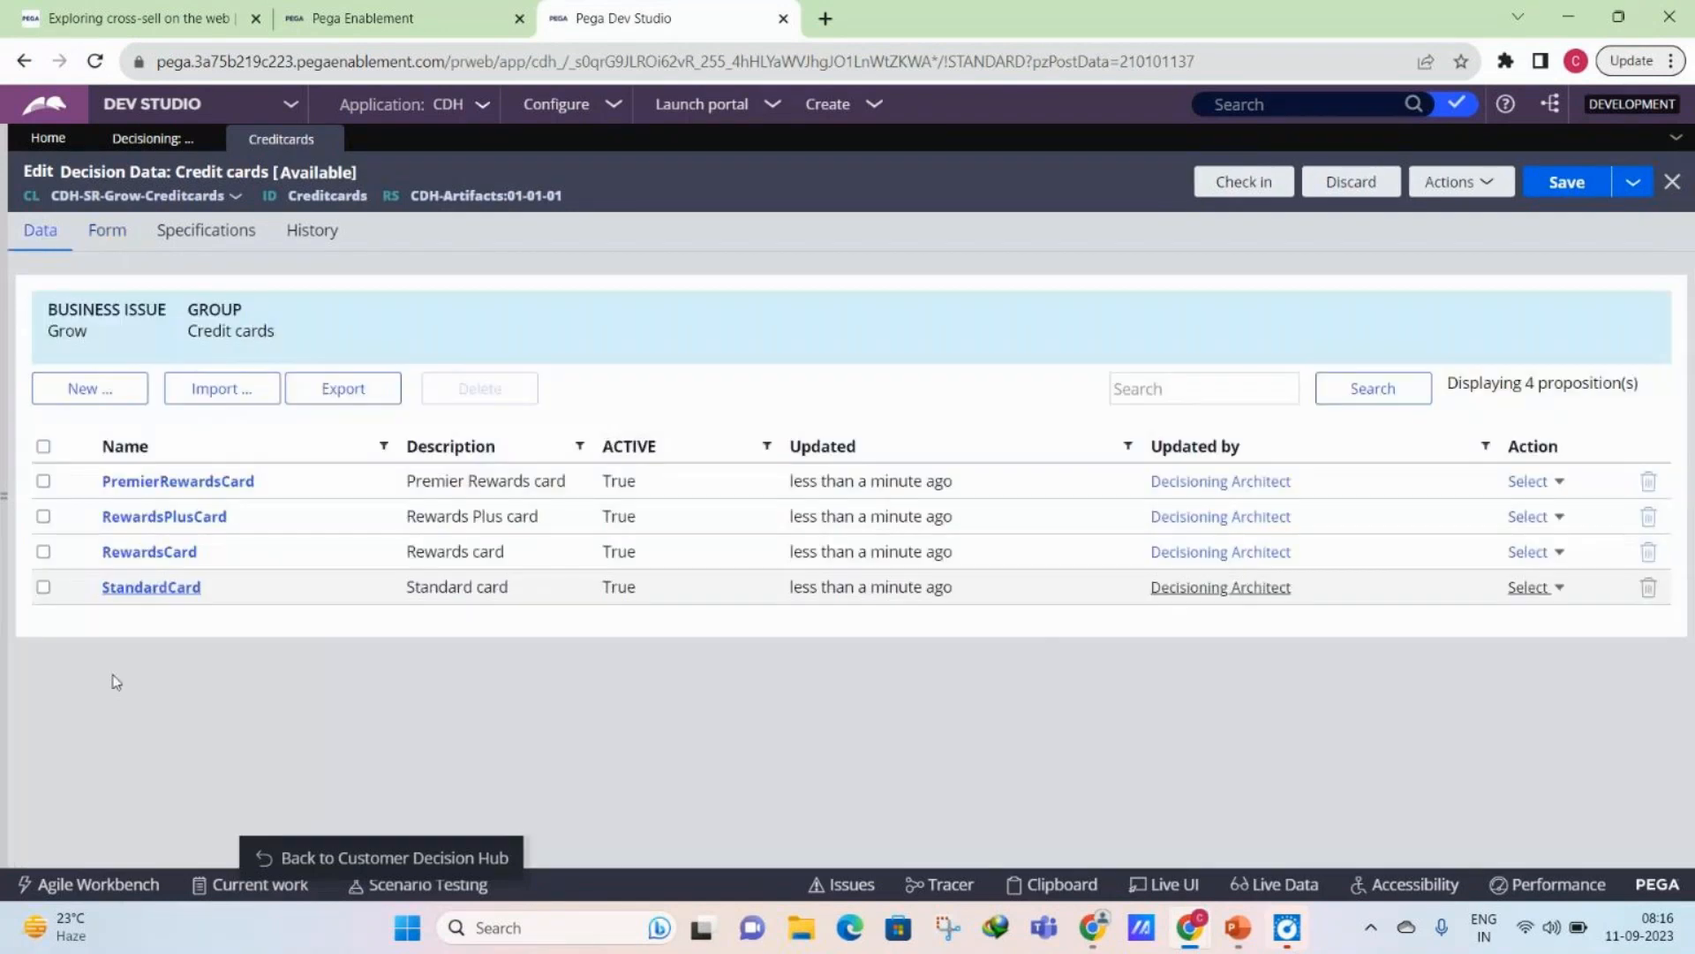
click(177, 587)
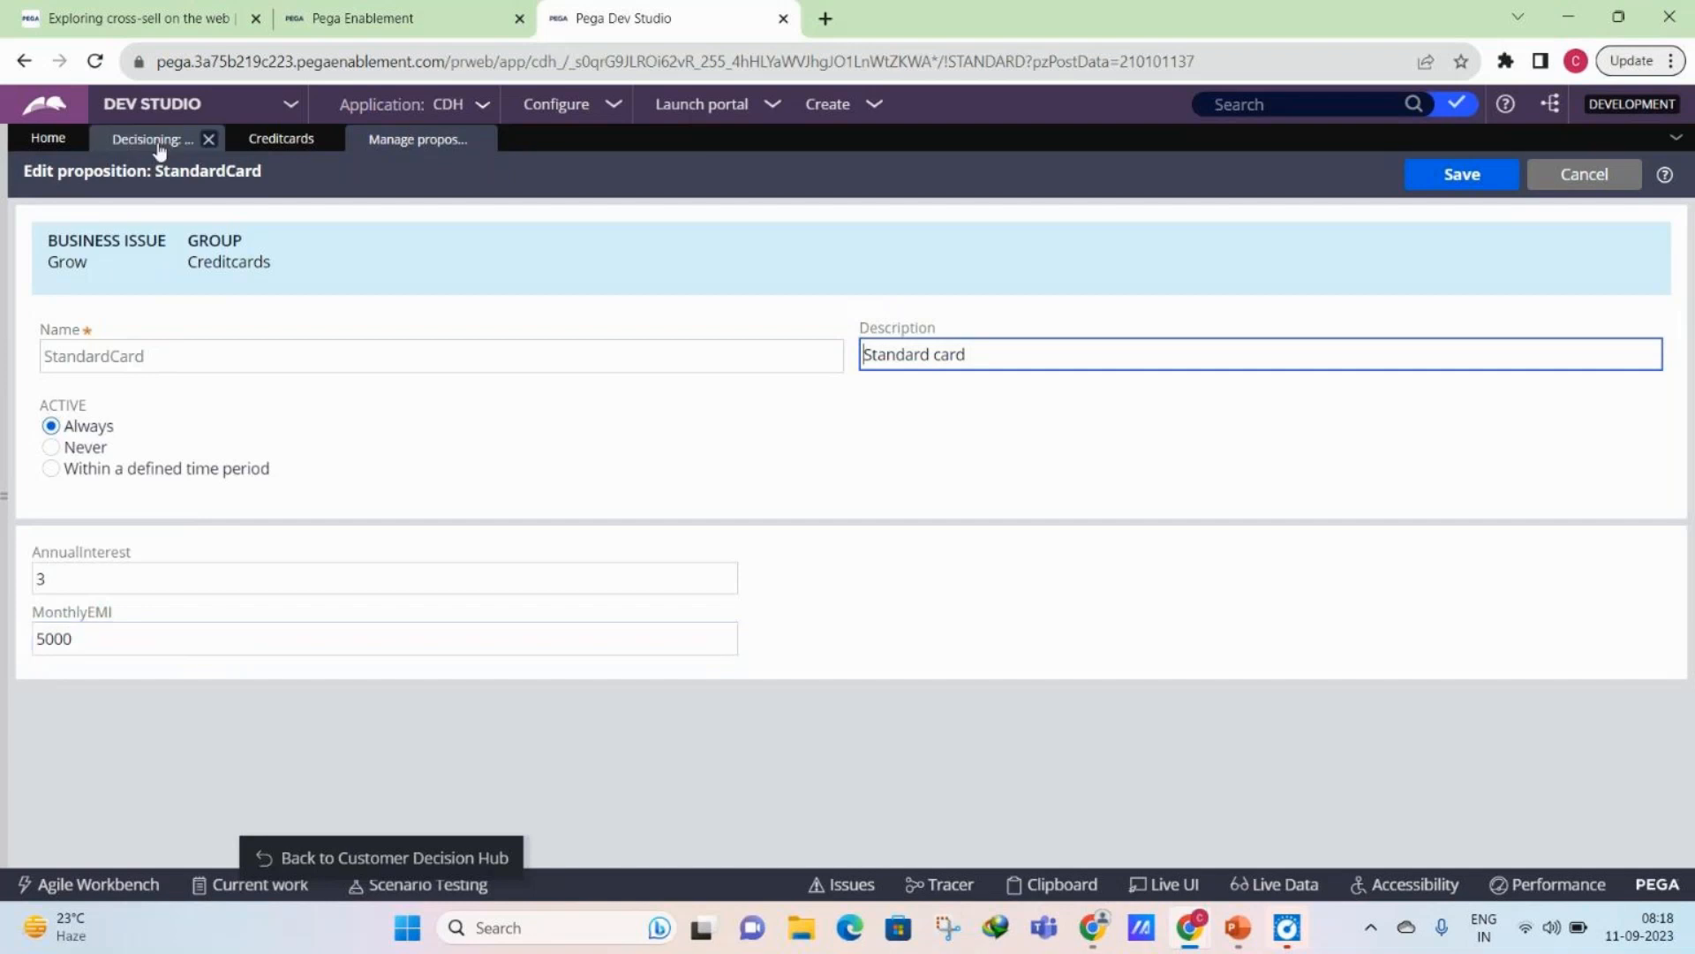
- Switch the Credit cards decision data form to a custom form and open its section rule for customization
click(281, 140)
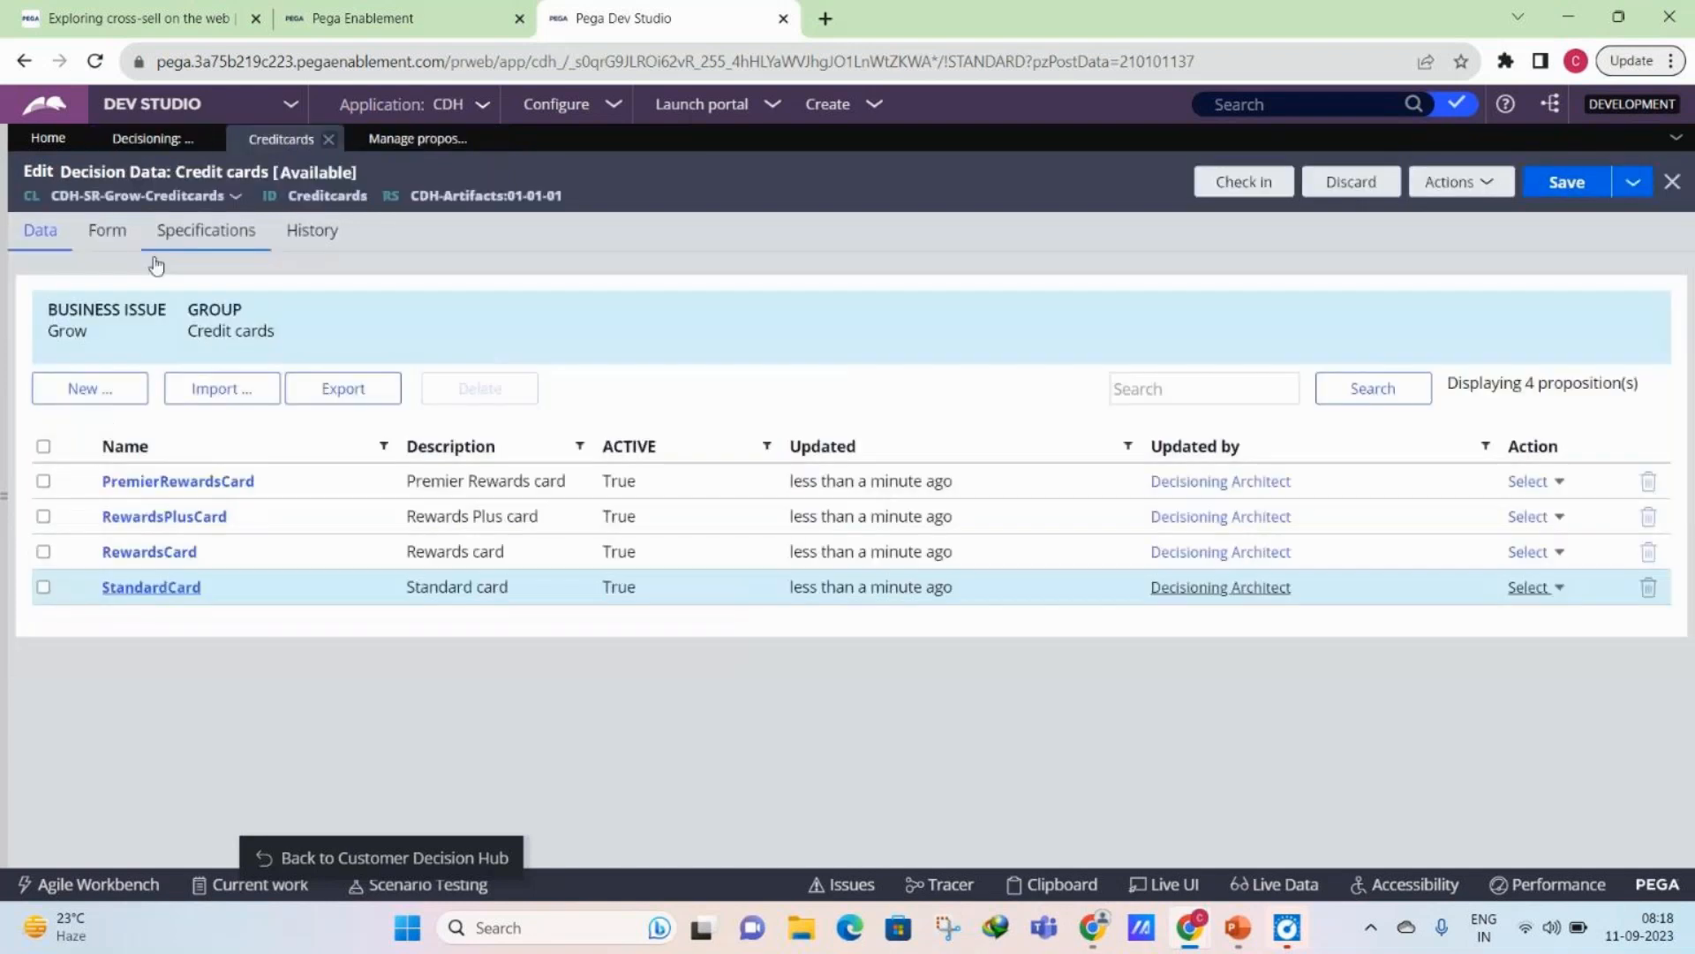
click(157, 265)
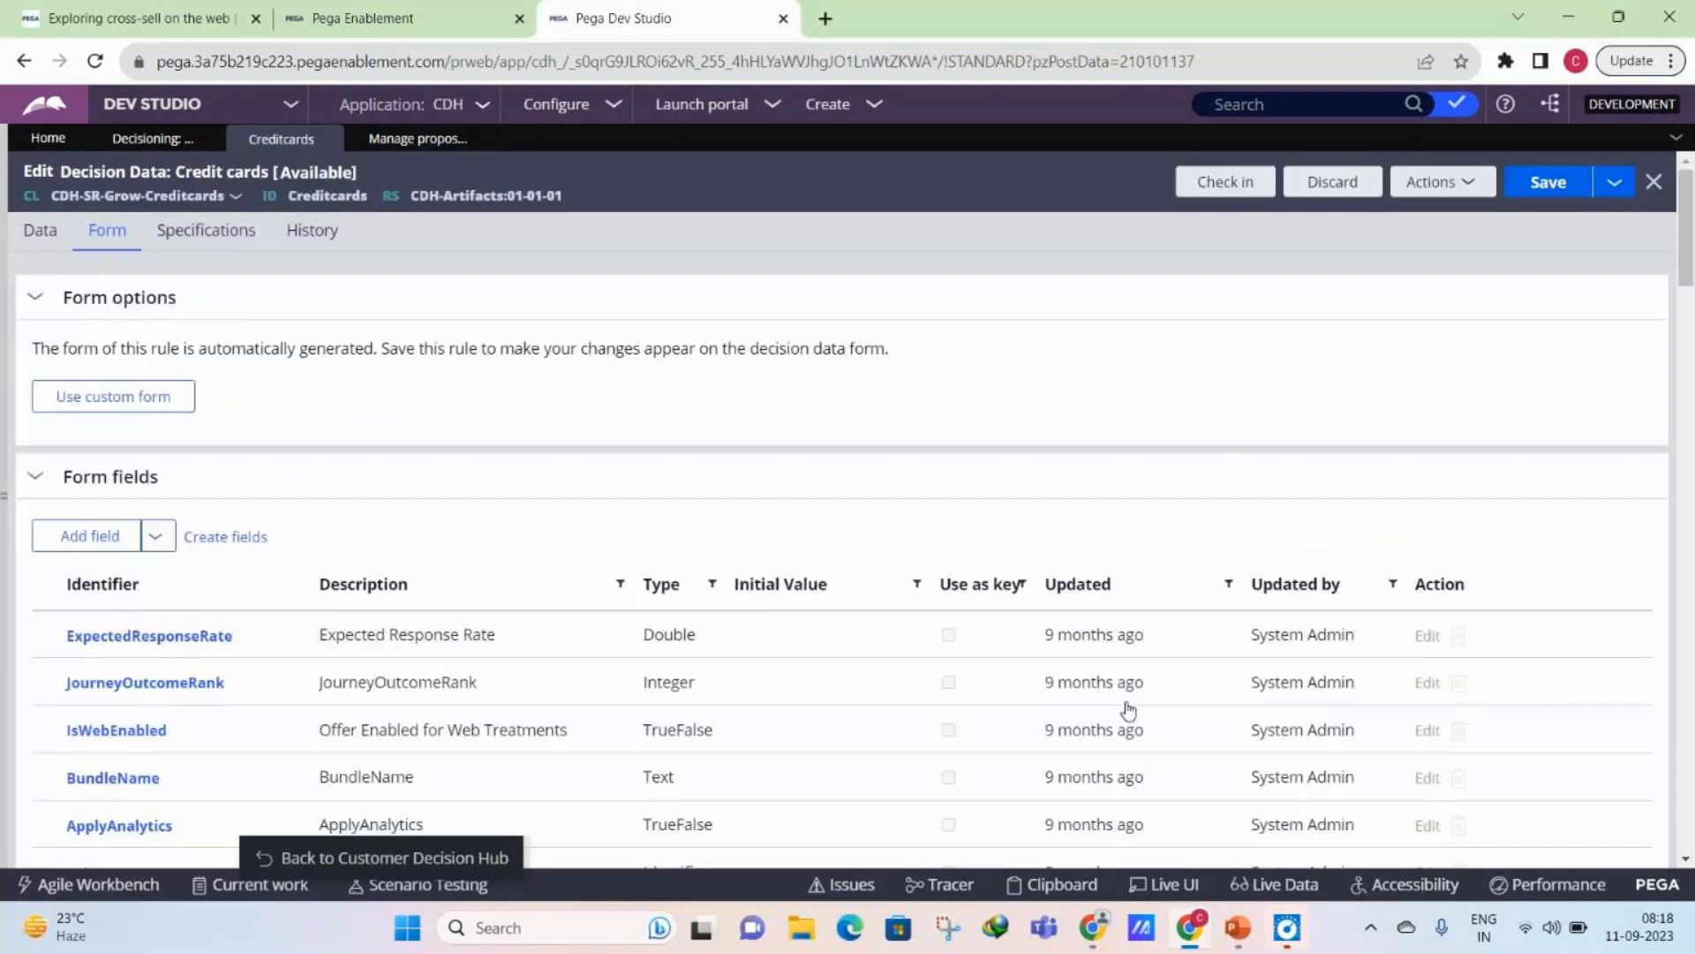
click(186, 459)
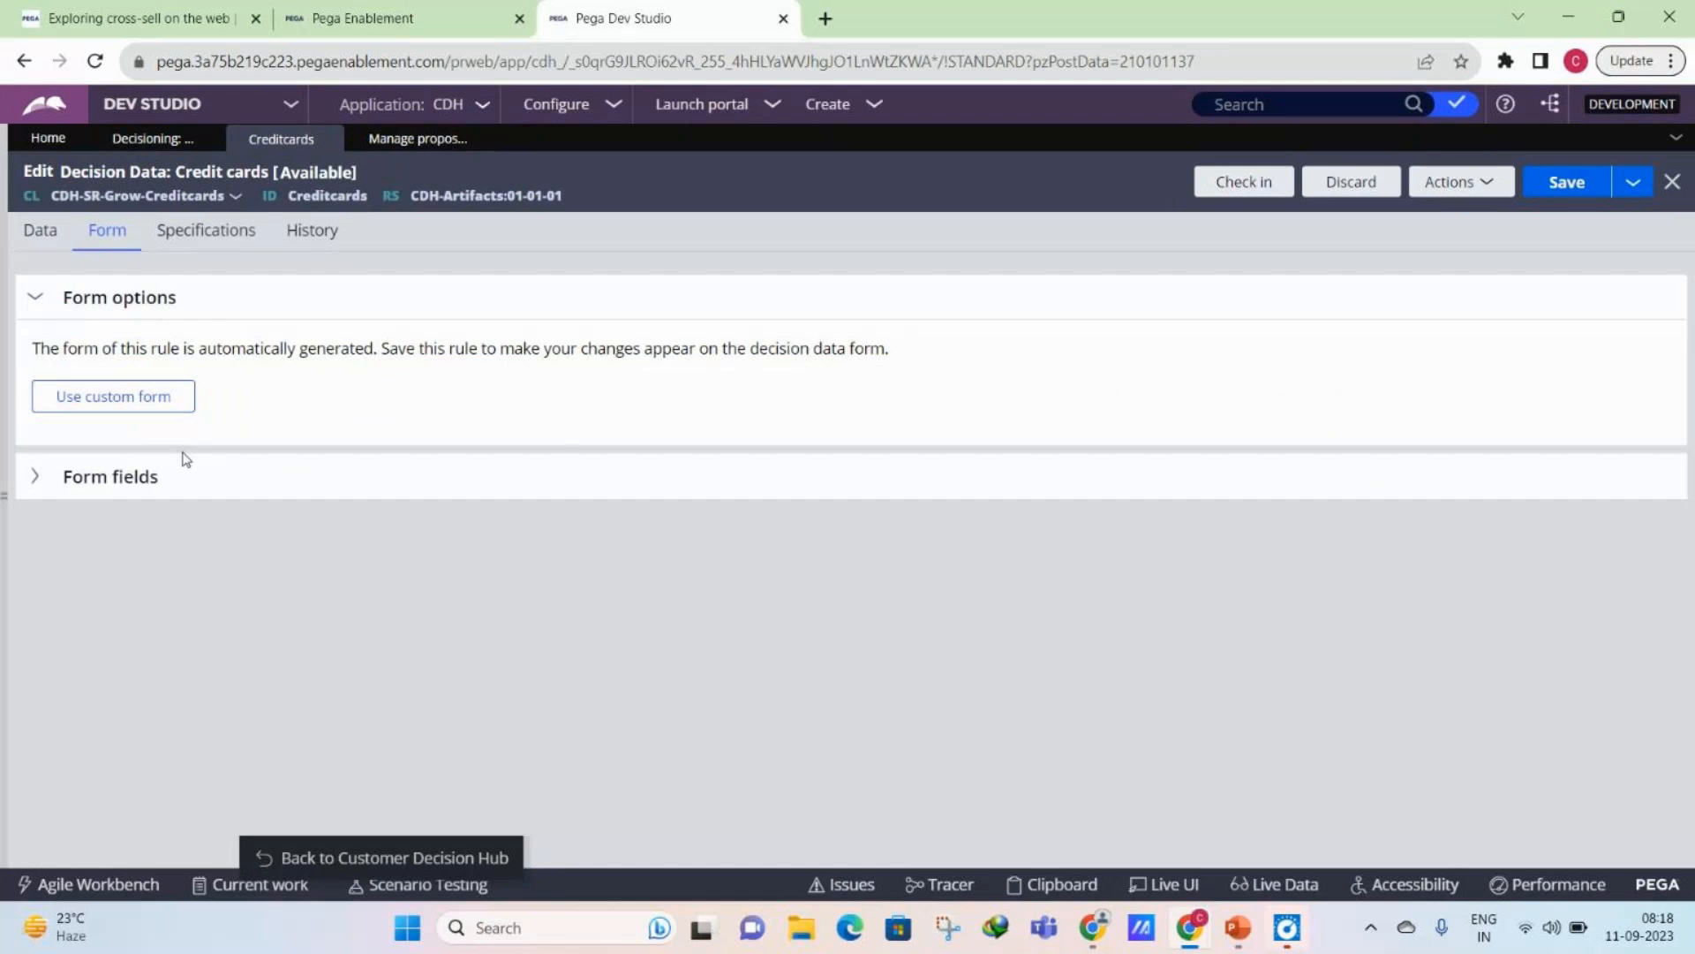
click(311, 492)
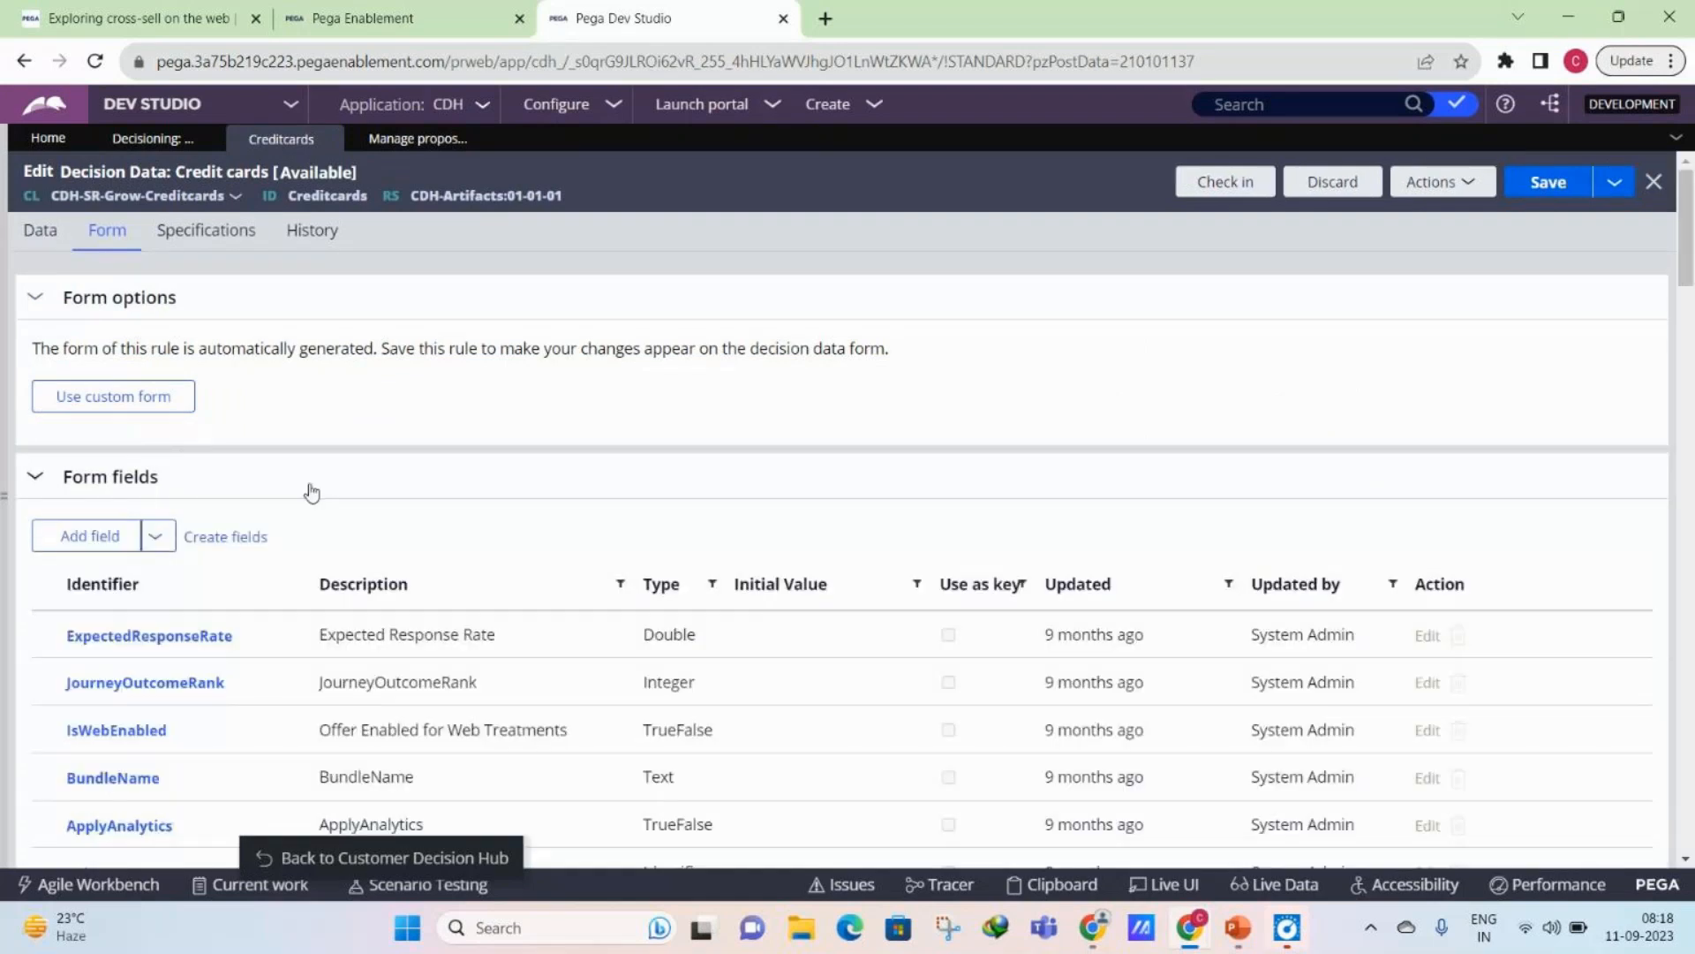
scroll(311, 491, down, 1)
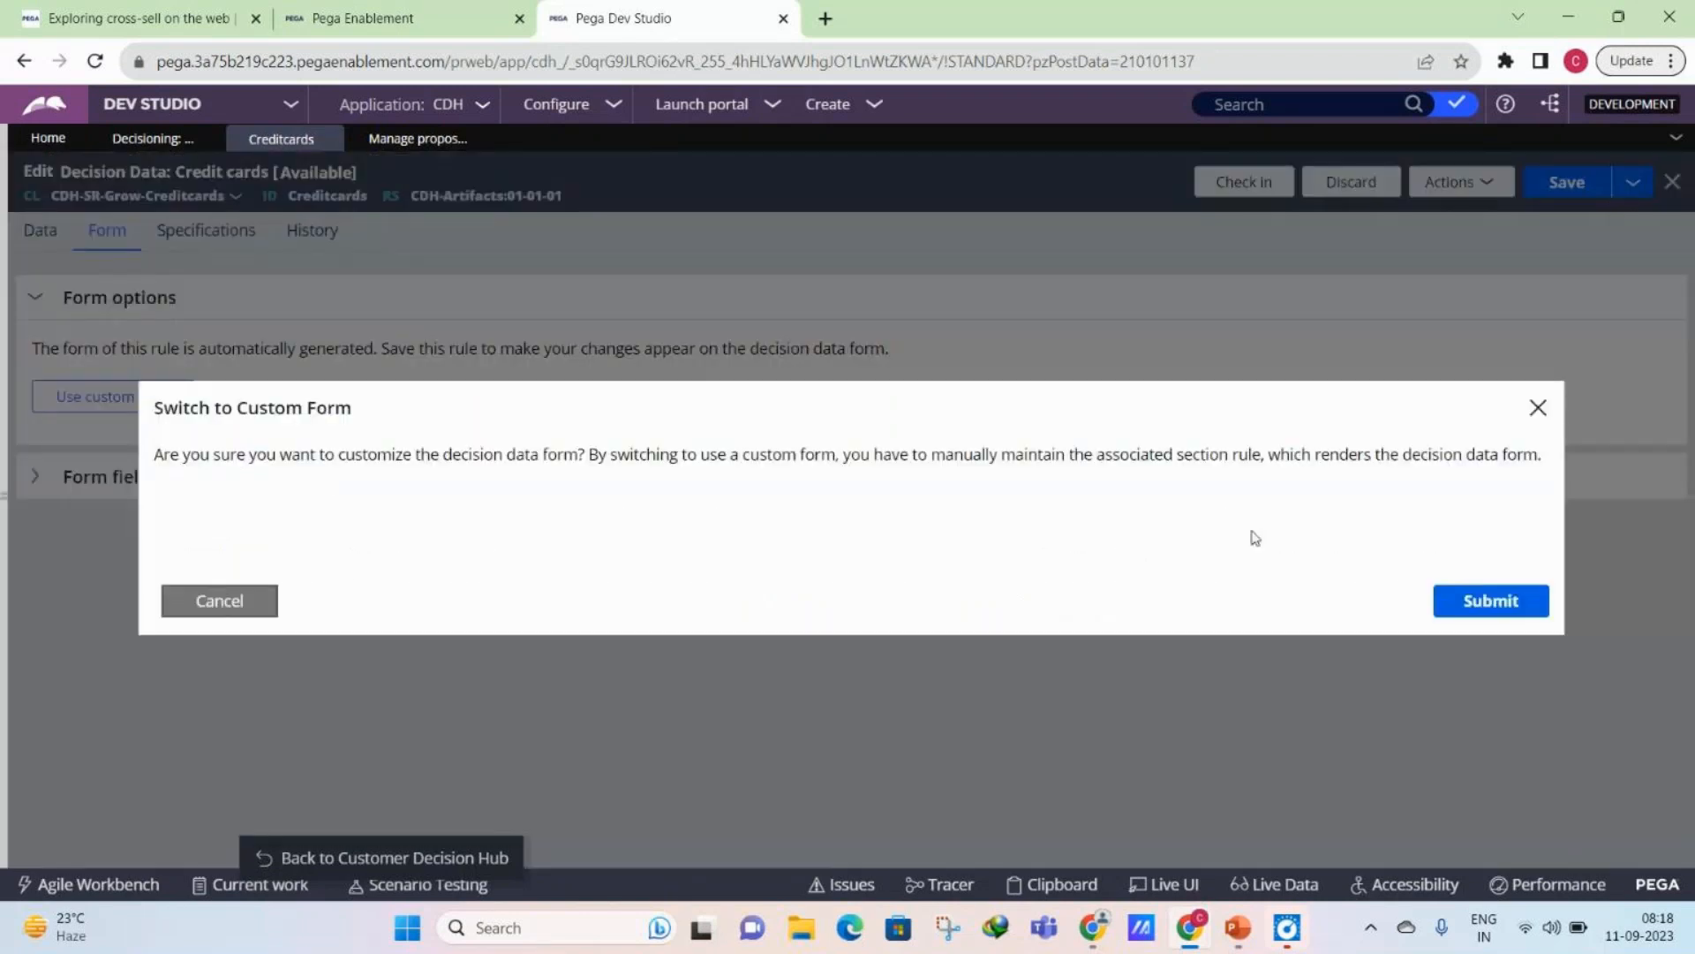
click(1538, 408)
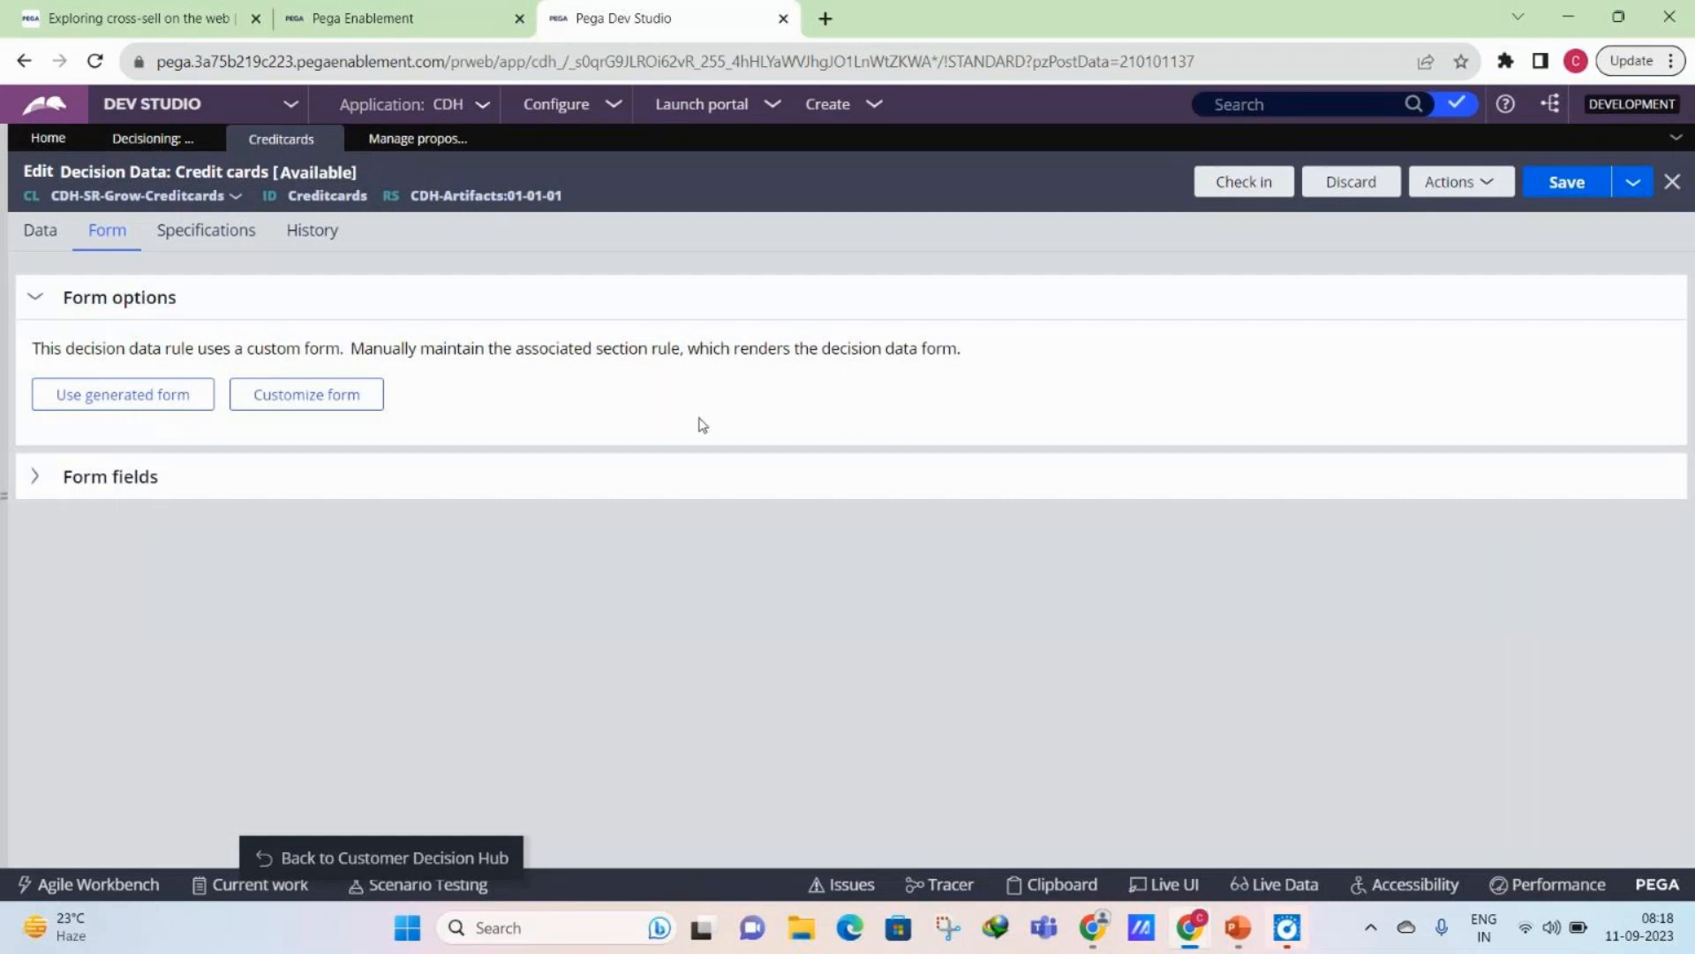
click(380, 415)
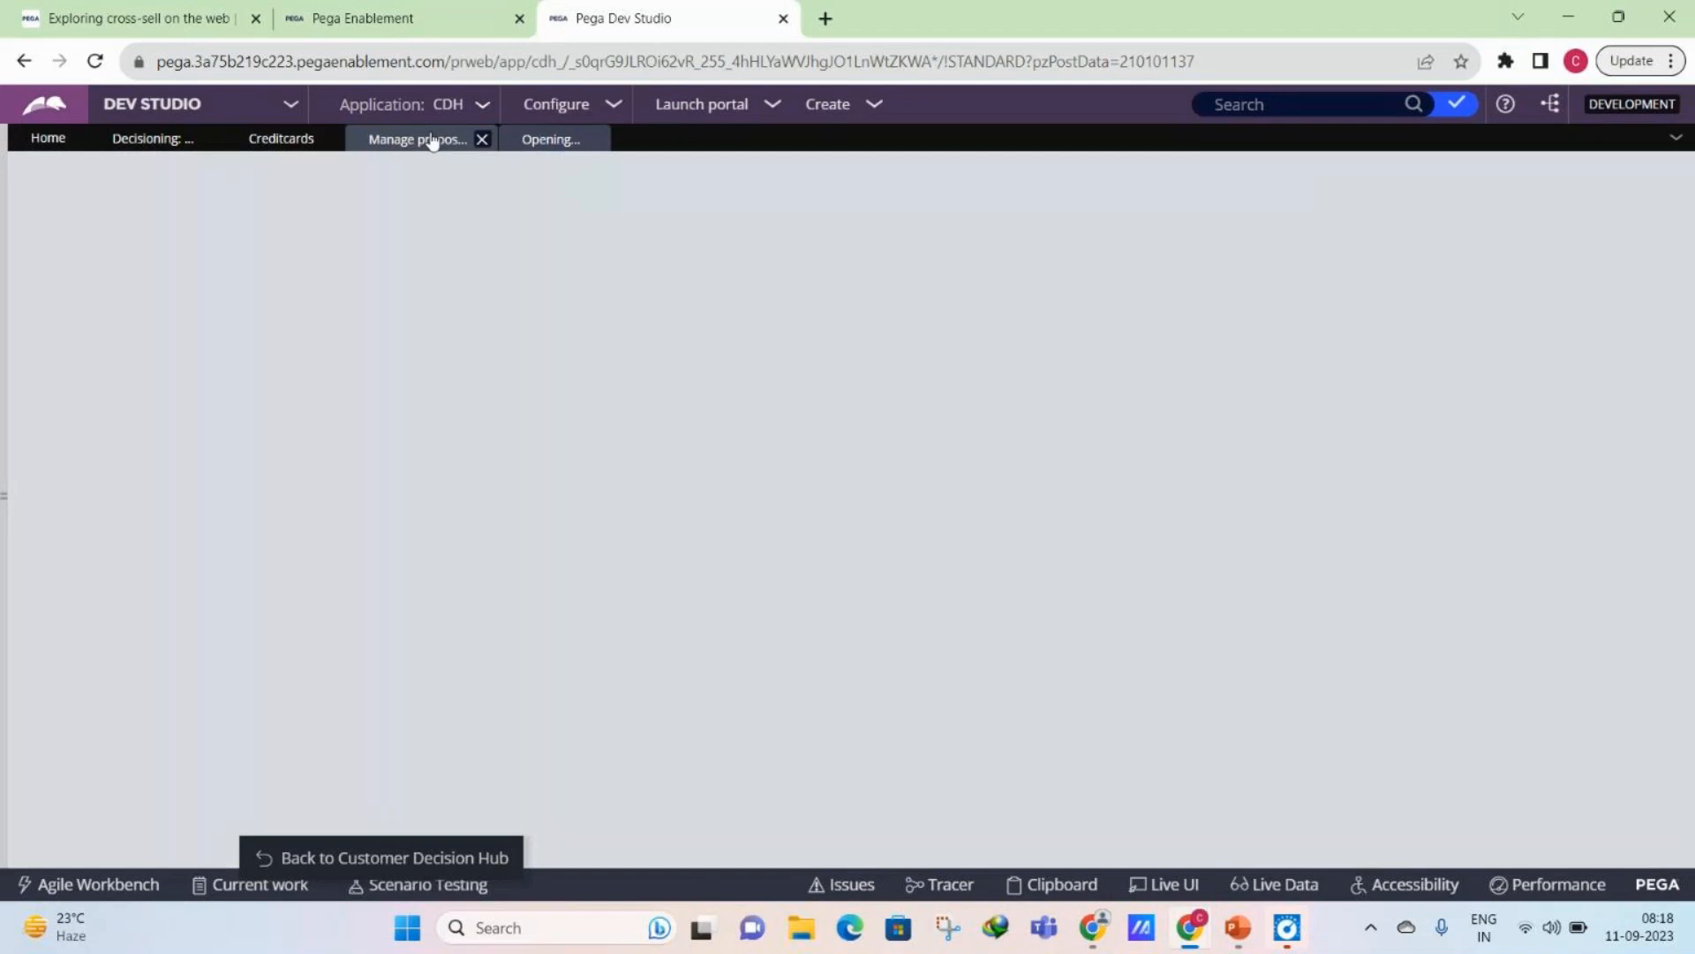
- Examine the form fields of the Credit cards decision data and the design of its pyEditElement section
click(284, 139)
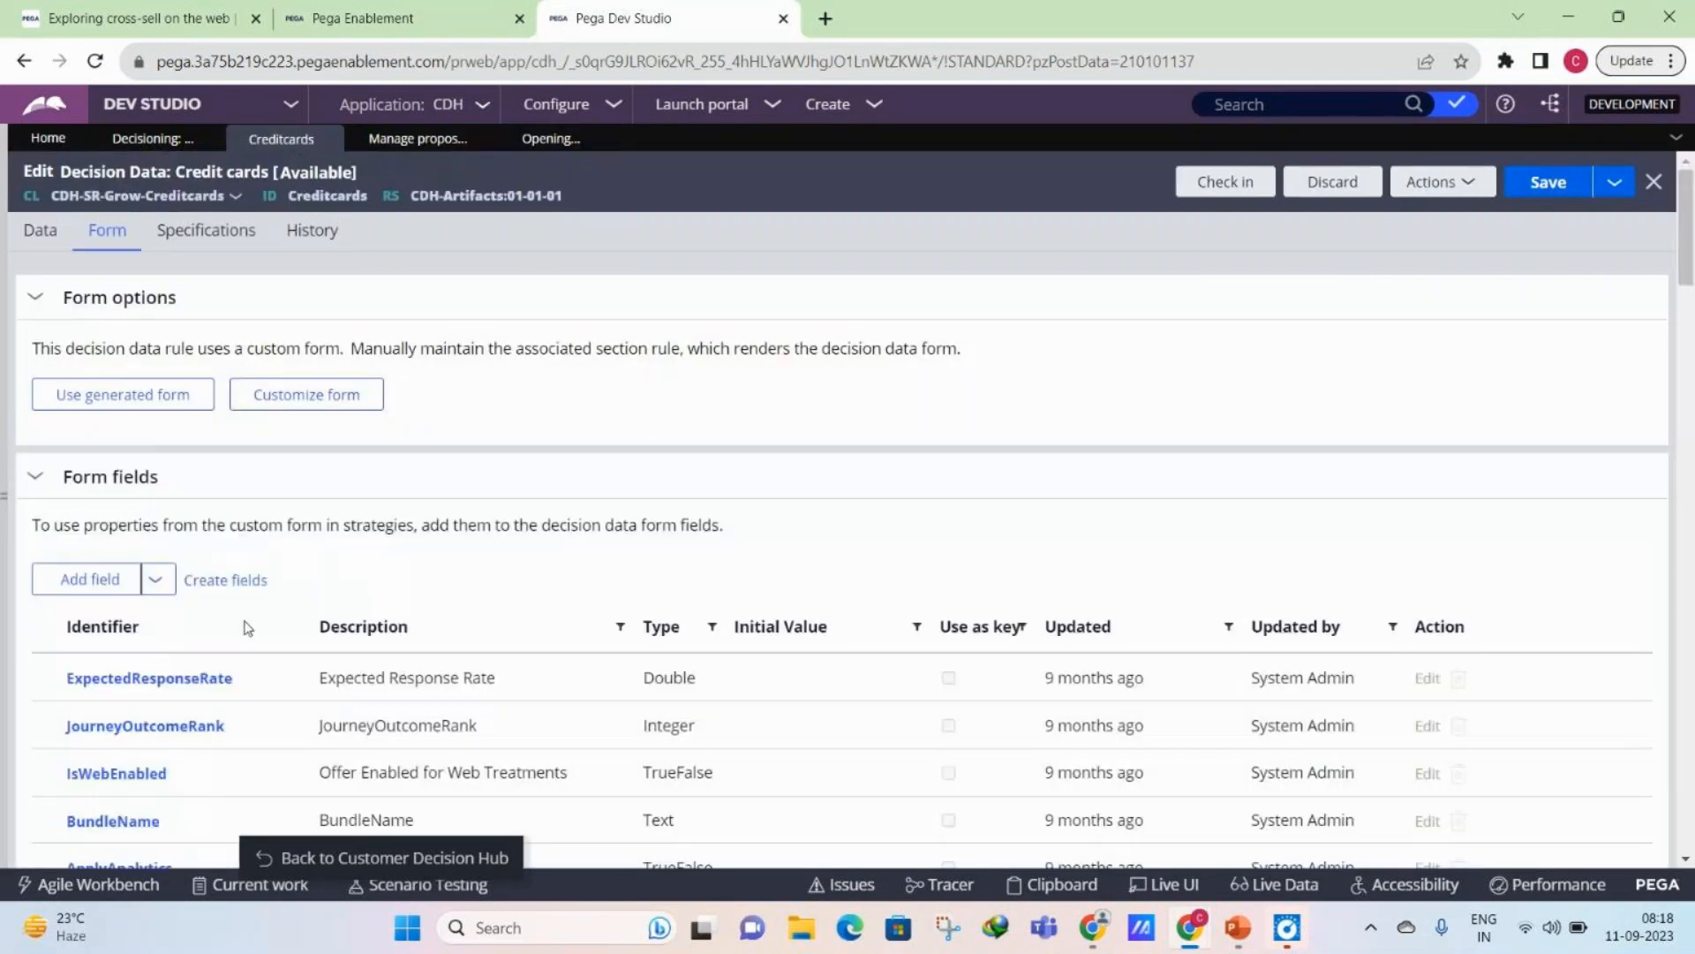
scroll(248, 627, down, 8)
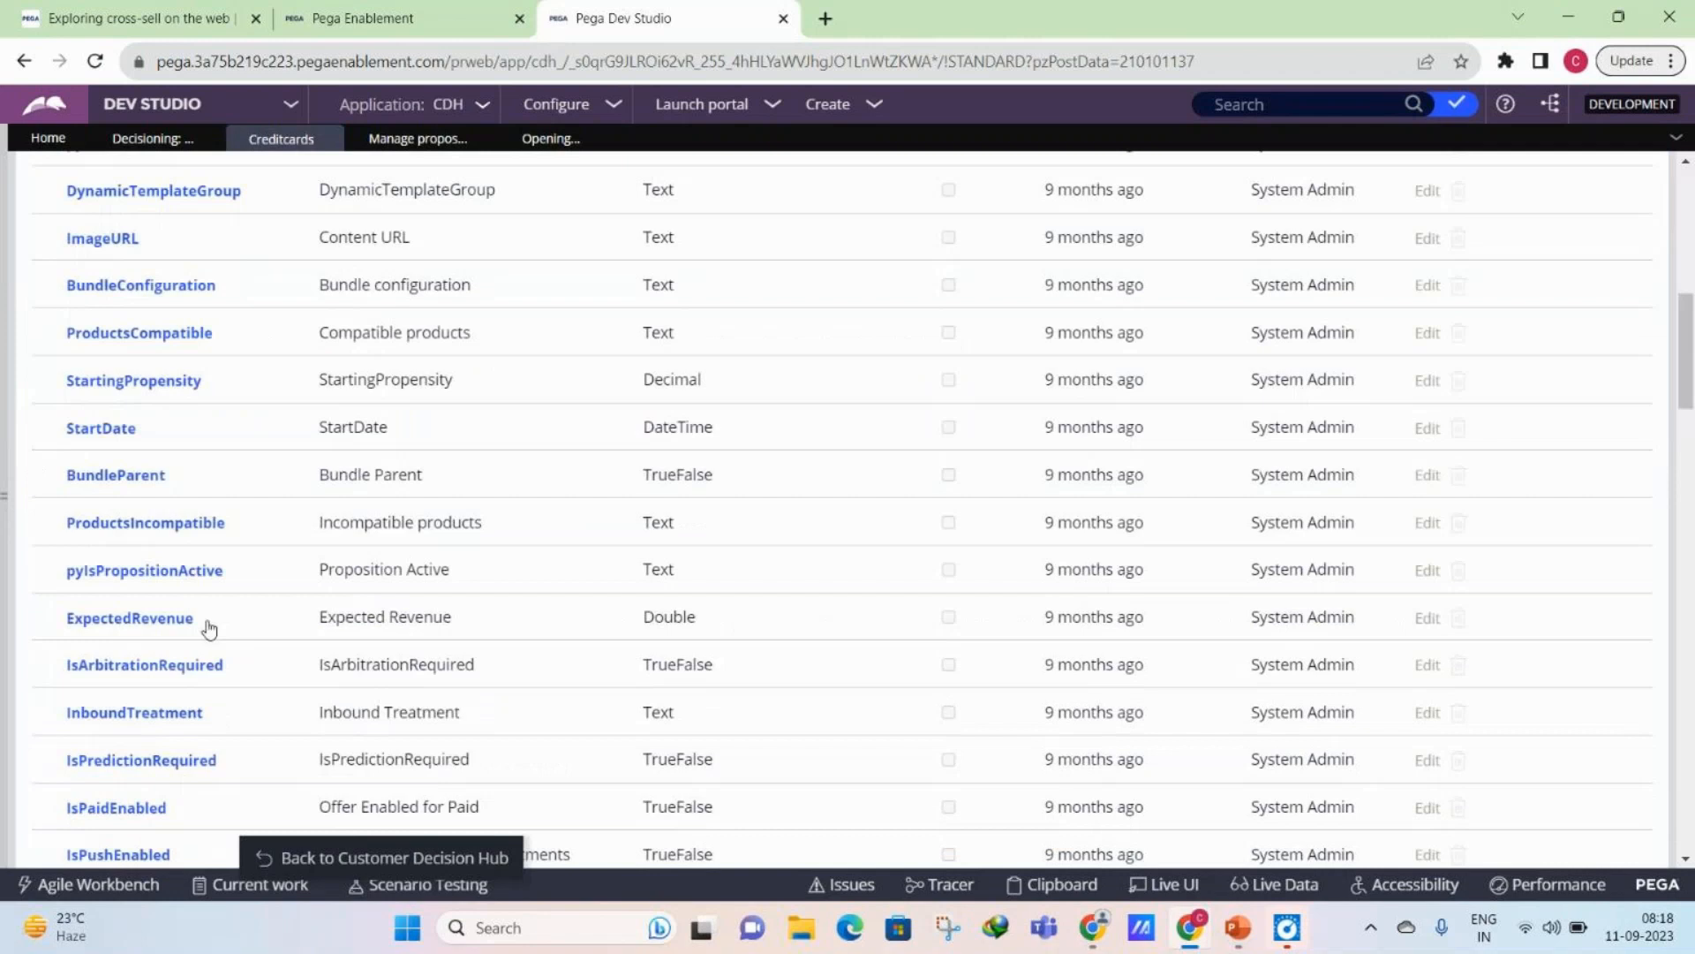
scroll(214, 627, down, 8)
scroll(219, 627, up, 10)
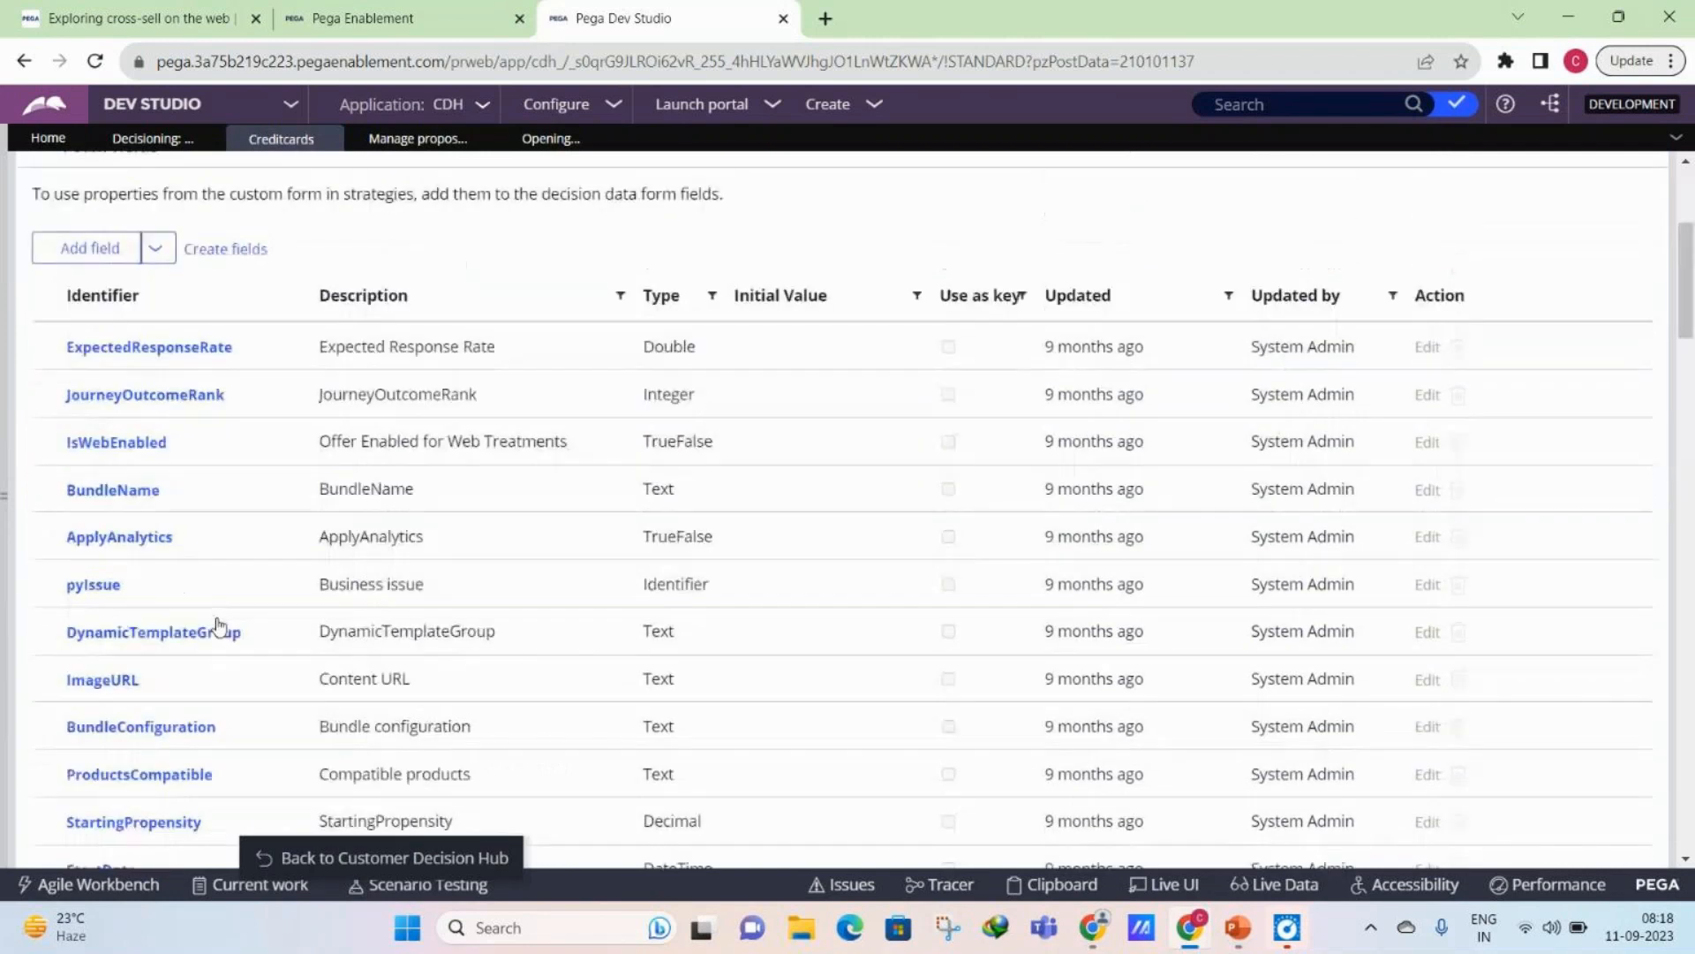
scroll(219, 627, up, 2)
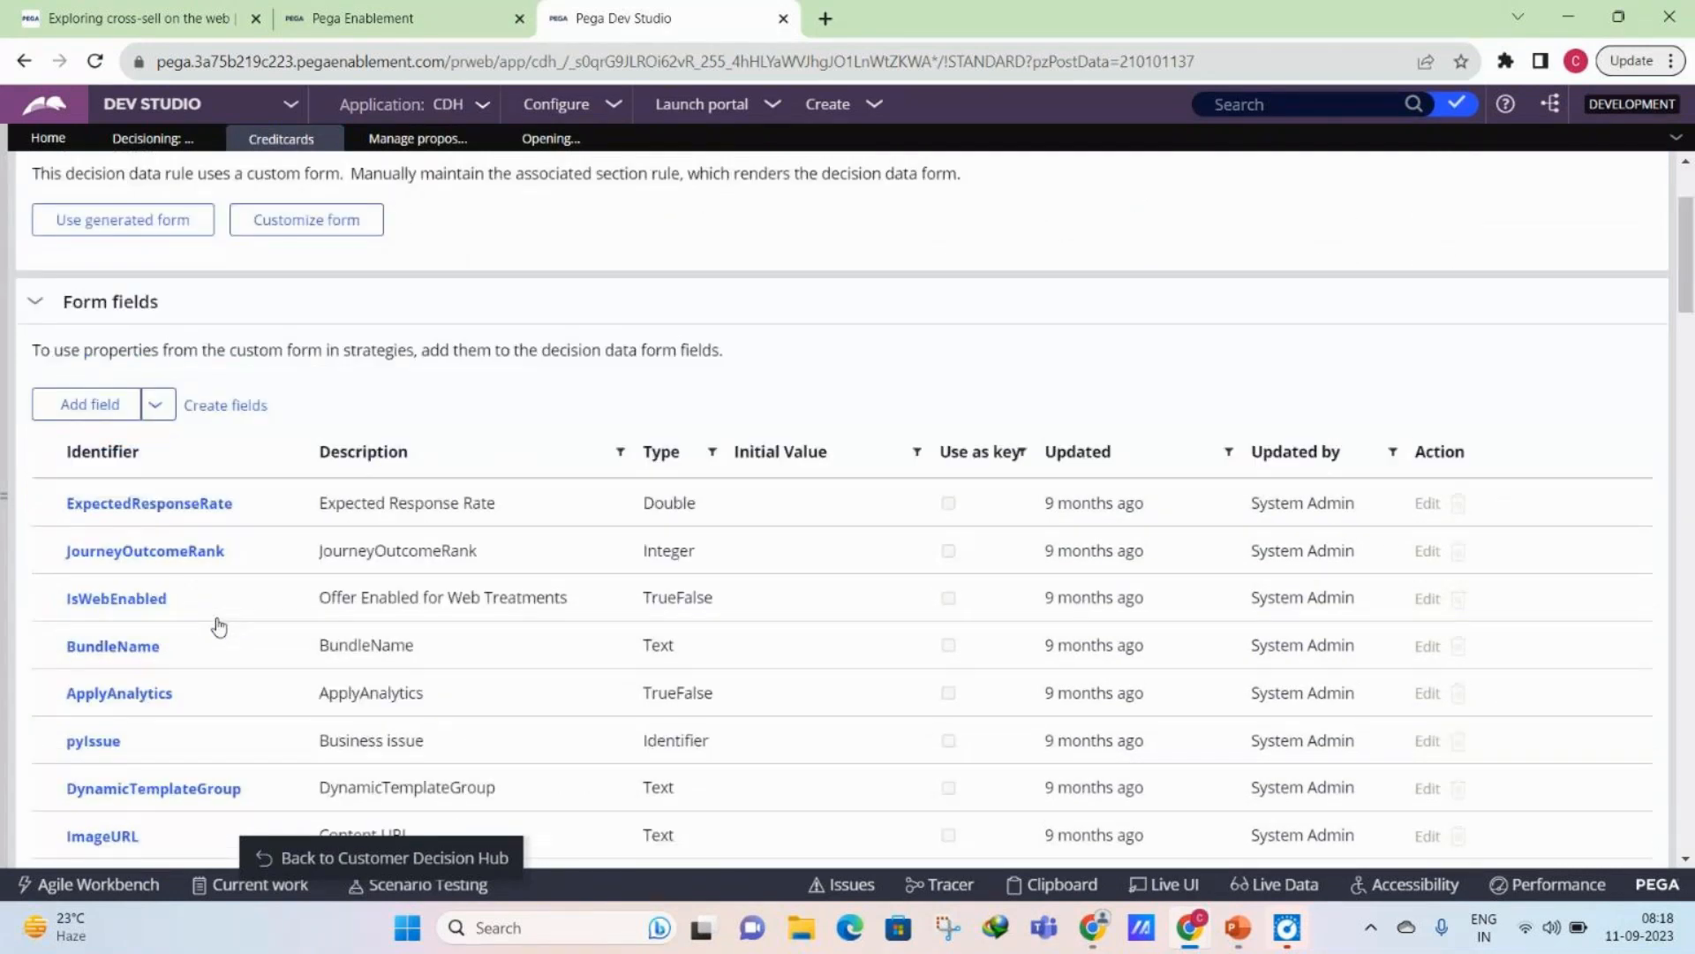
scroll(219, 627, down, 6)
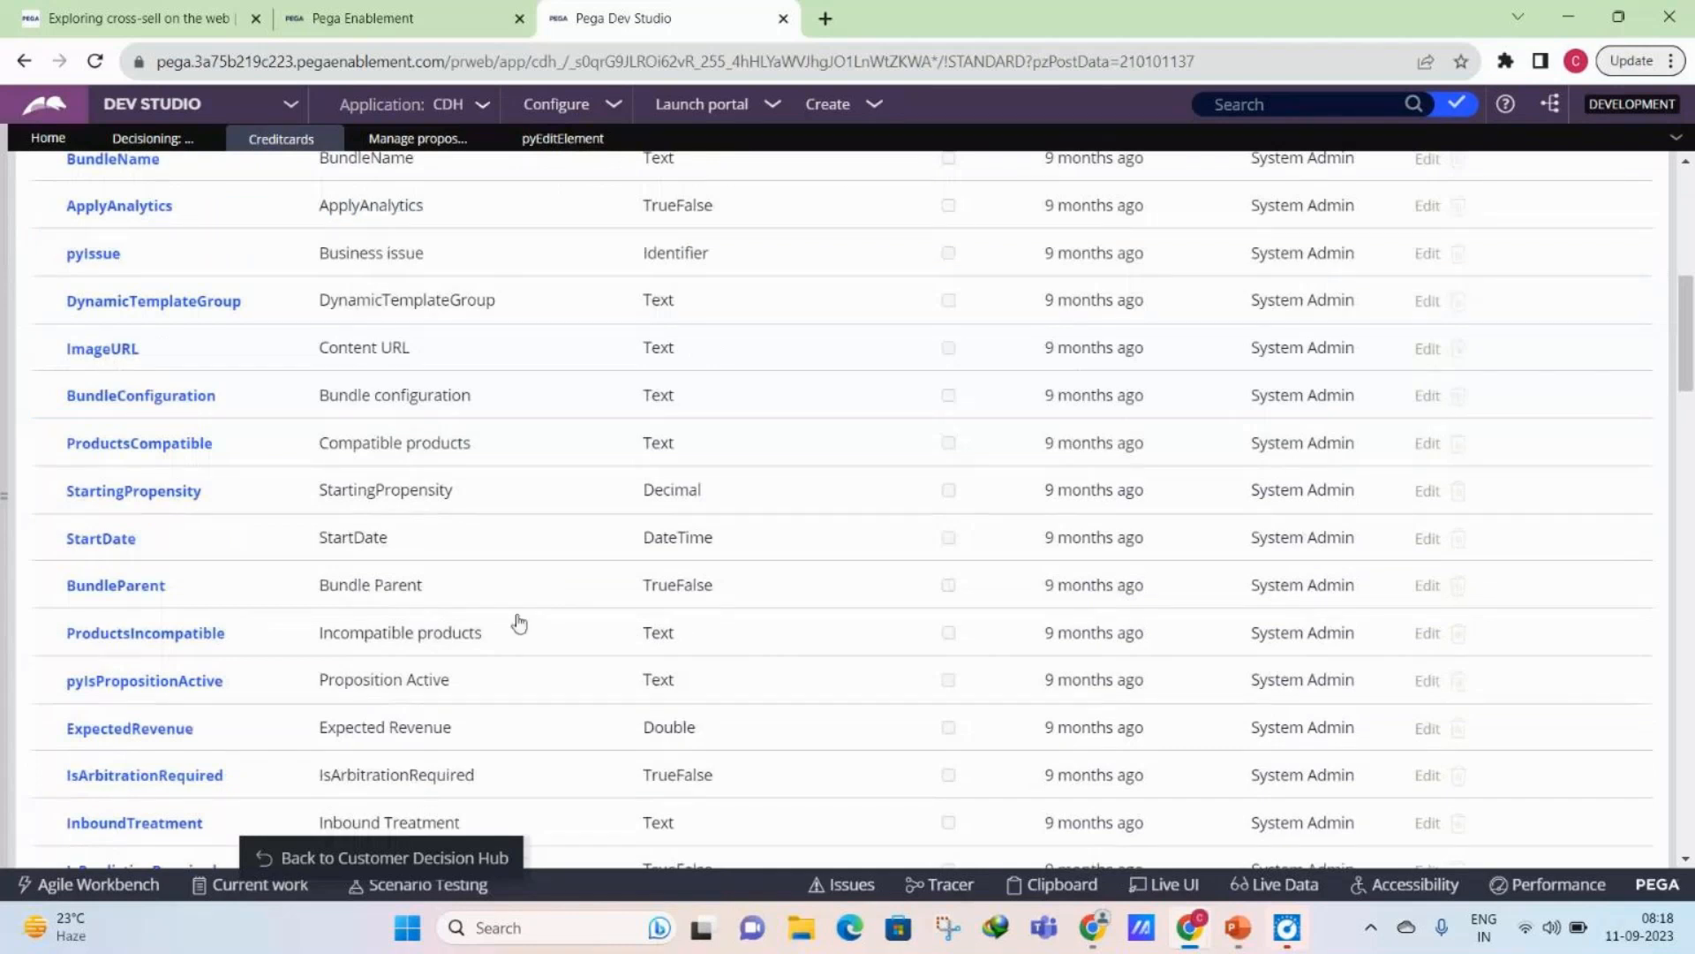
scroll(519, 624, up, 8)
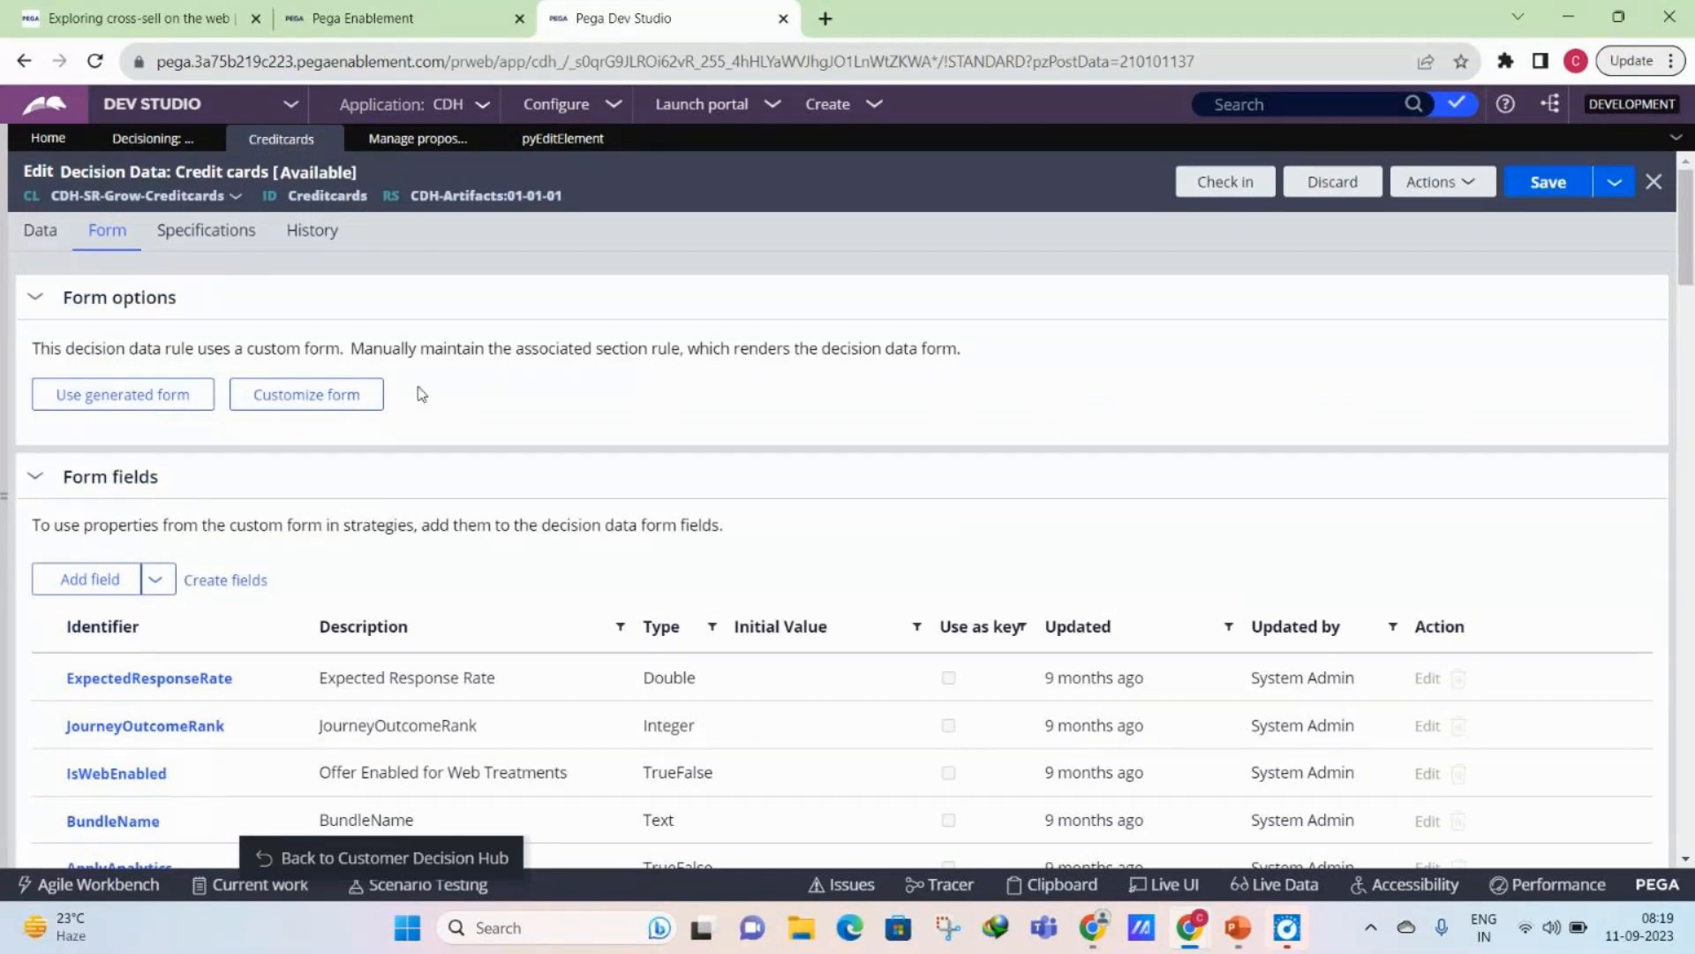
click(591, 140)
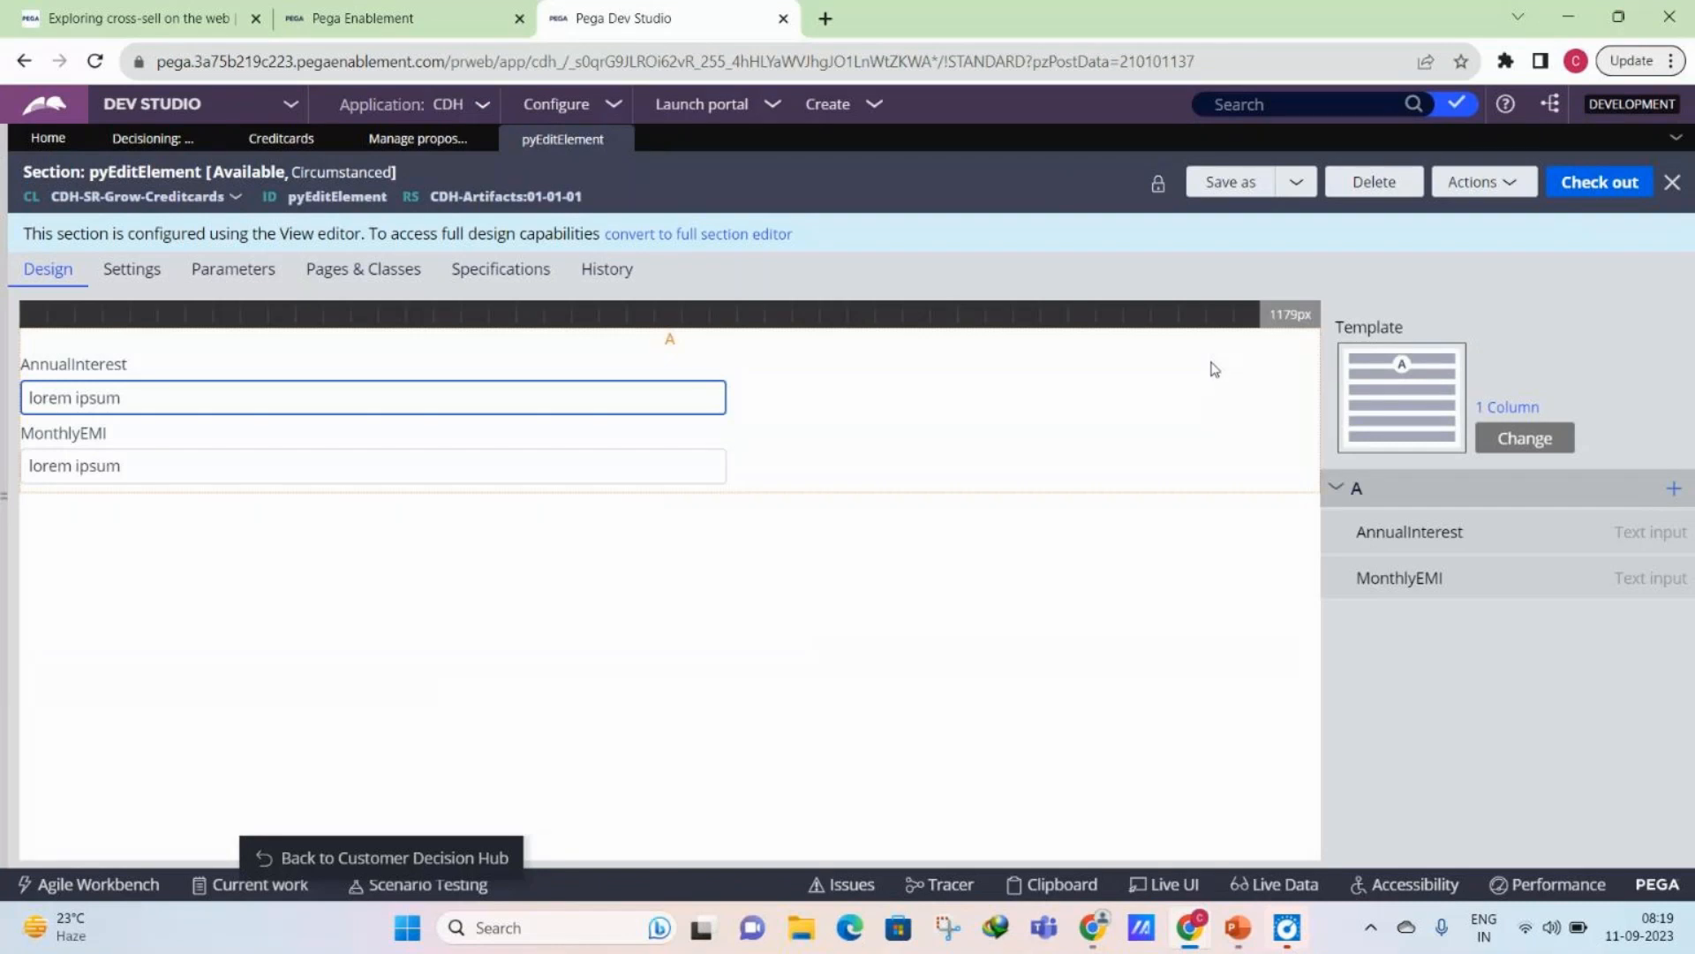
click(377, 152)
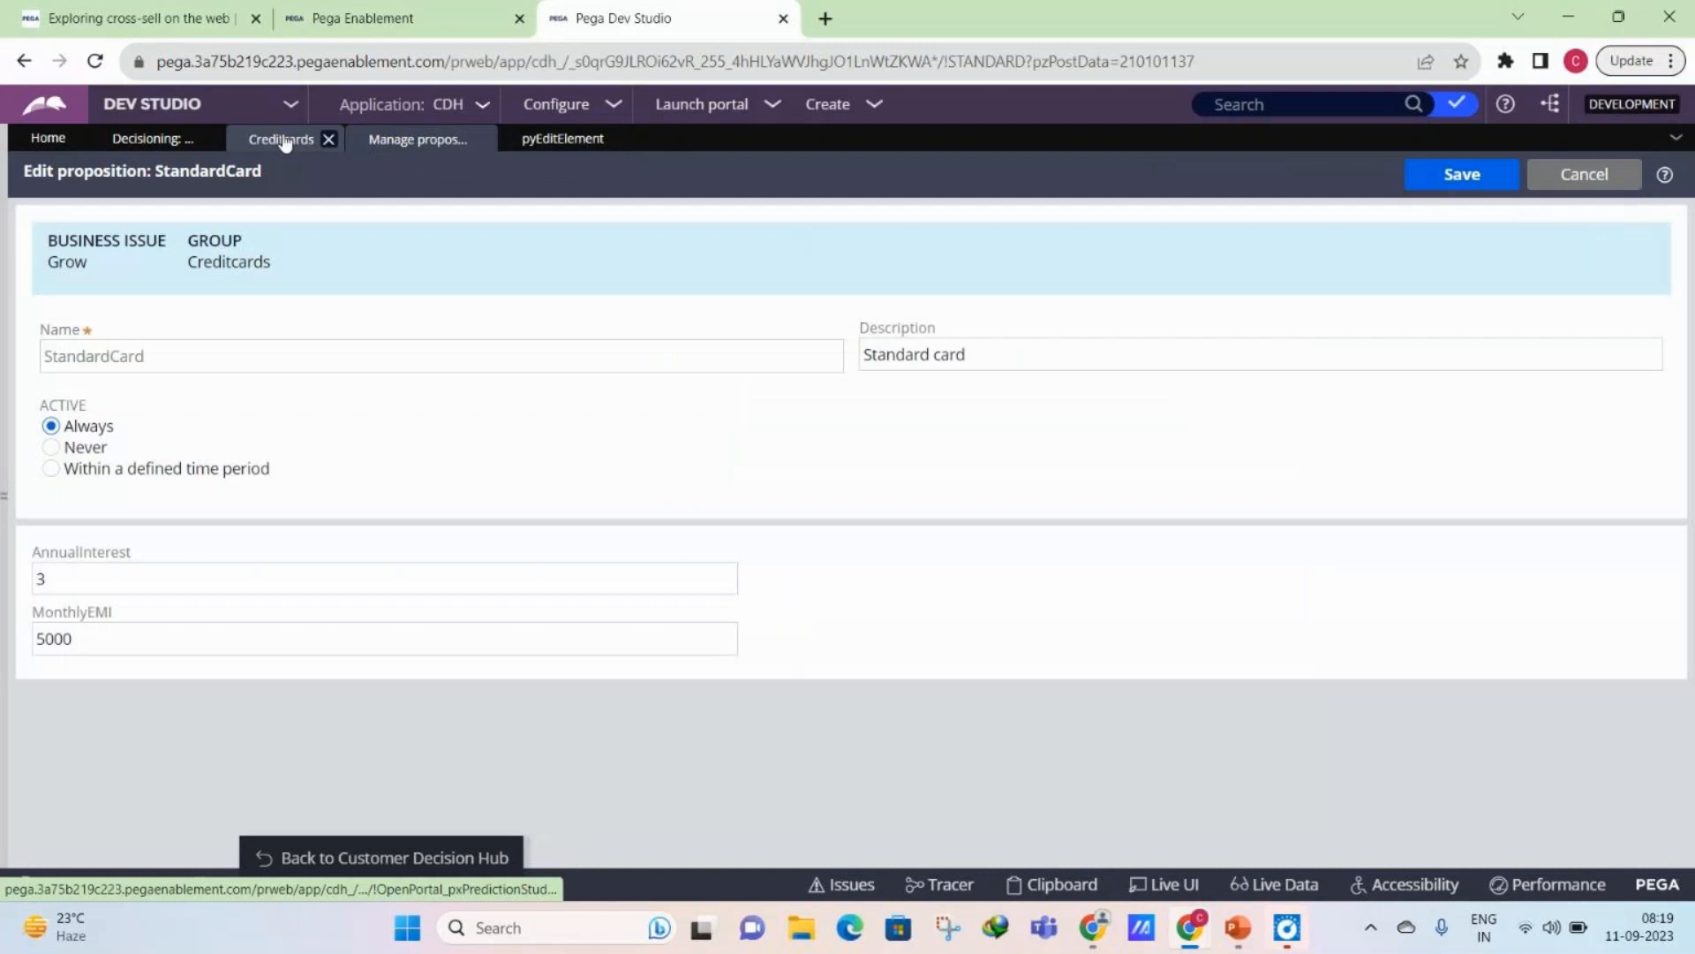
- Examine the circumstance property of the pyEditElement section and compare it with the Credit cards decision data and the StandardCard proposition
click(280, 140)
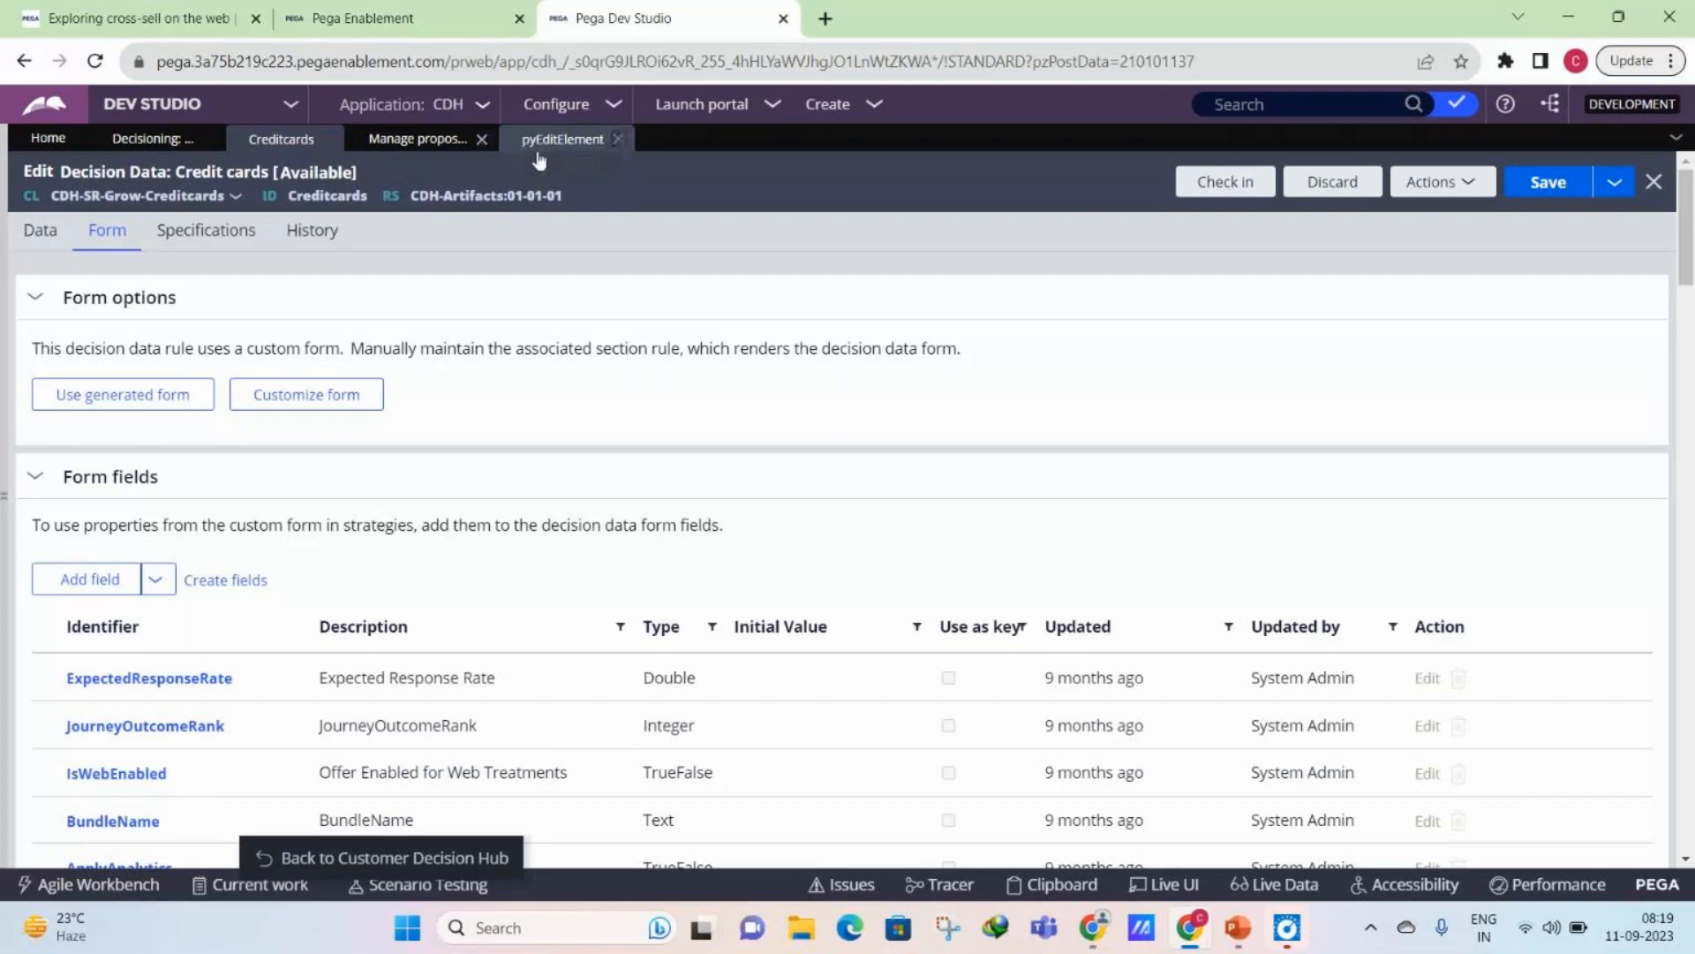
click(539, 156)
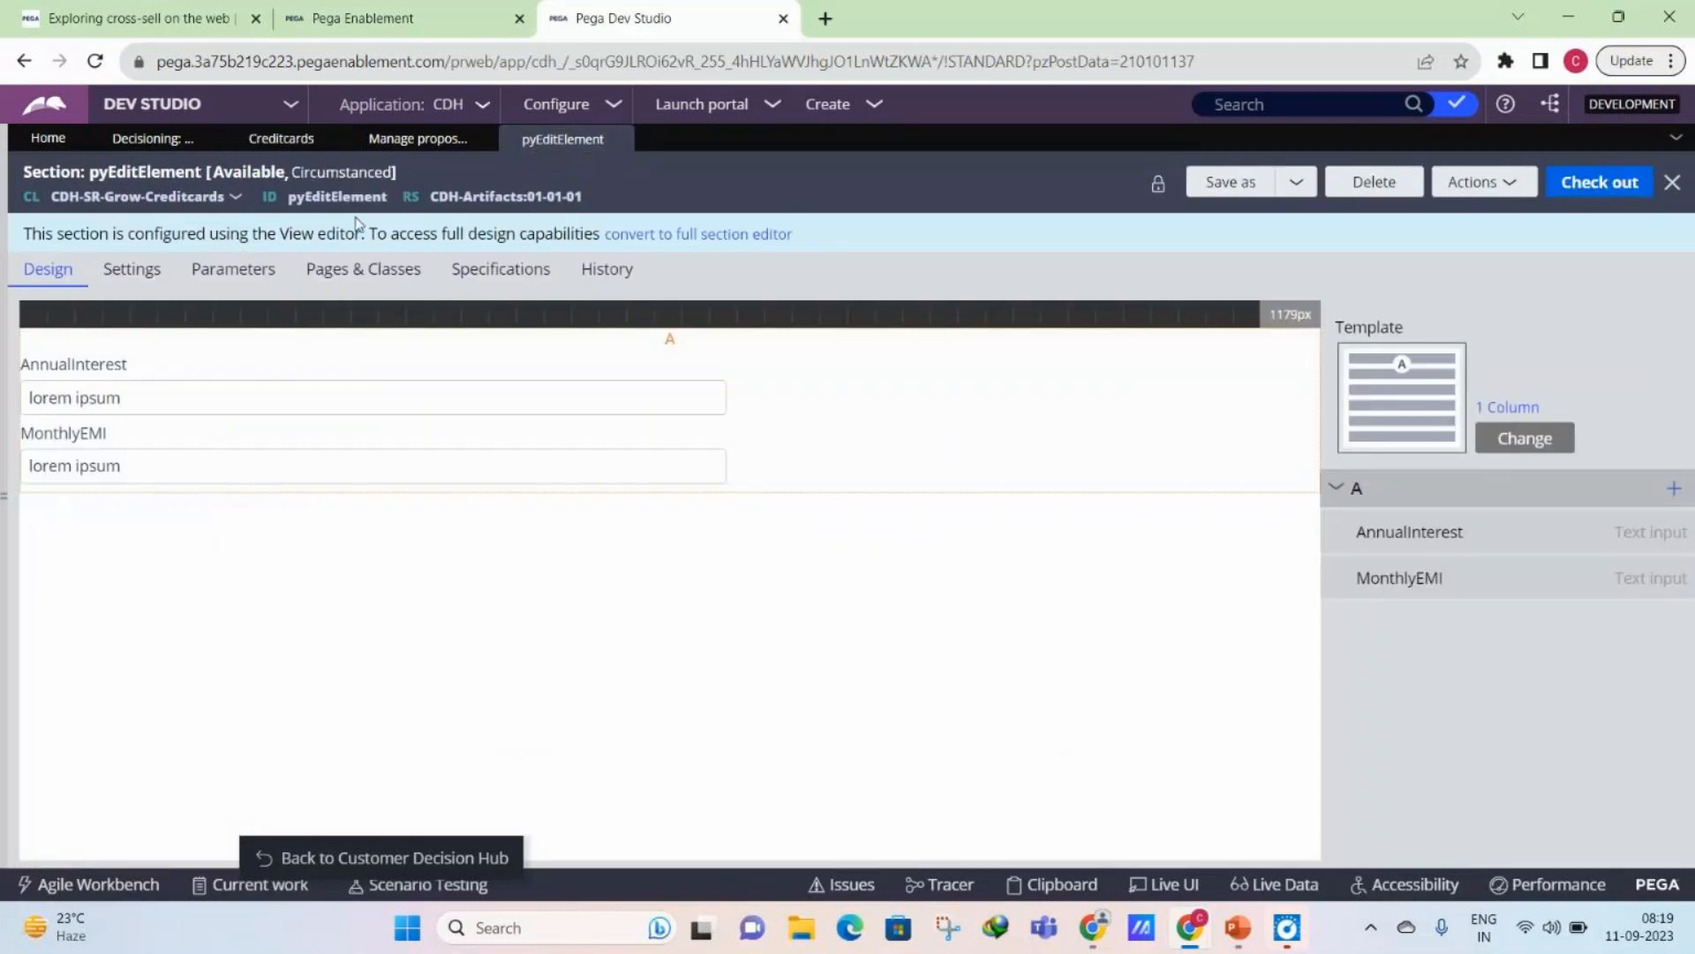
click(313, 173)
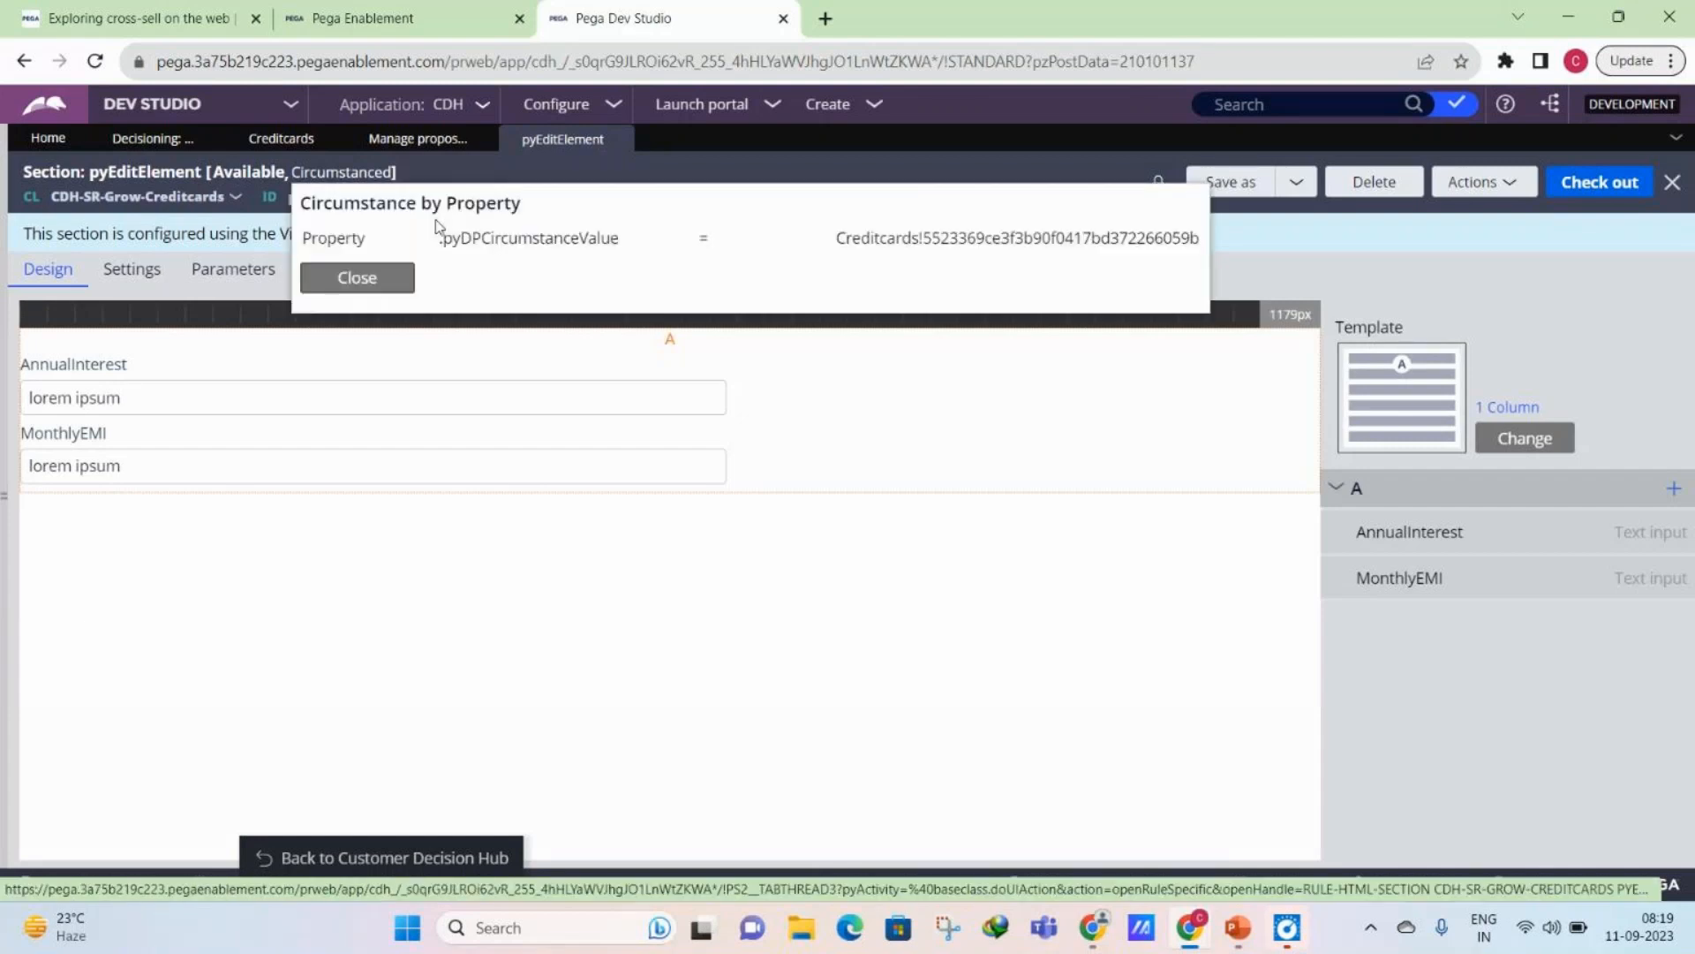
double_click(865, 235)
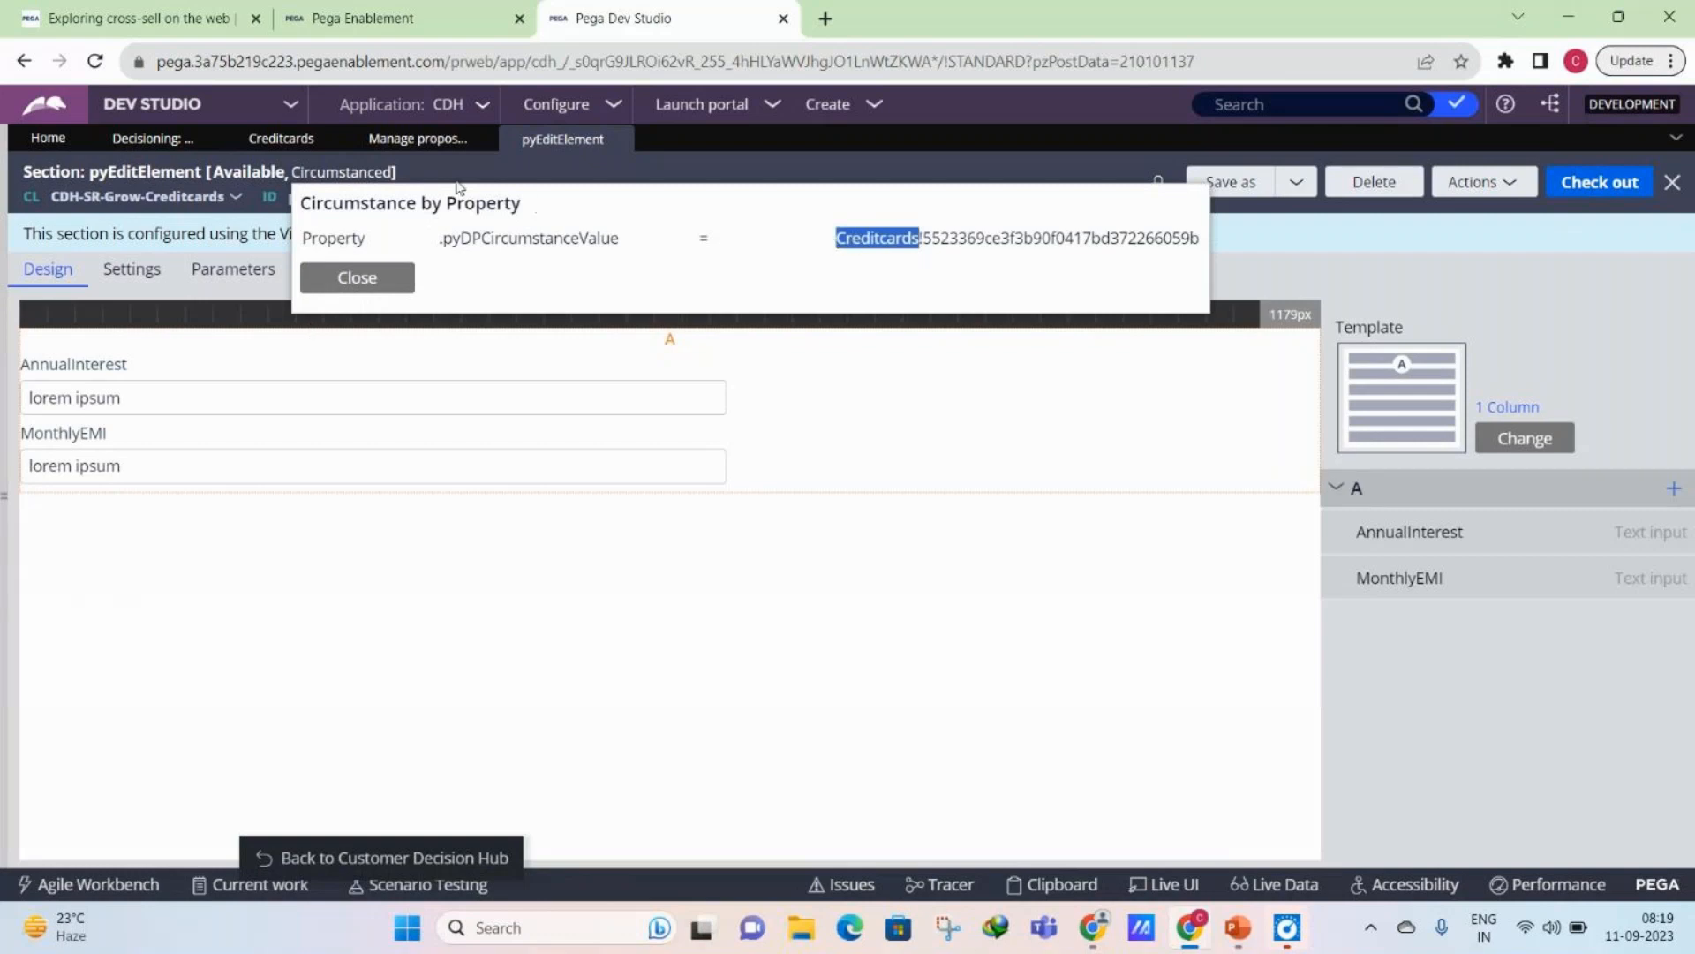
click(391, 141)
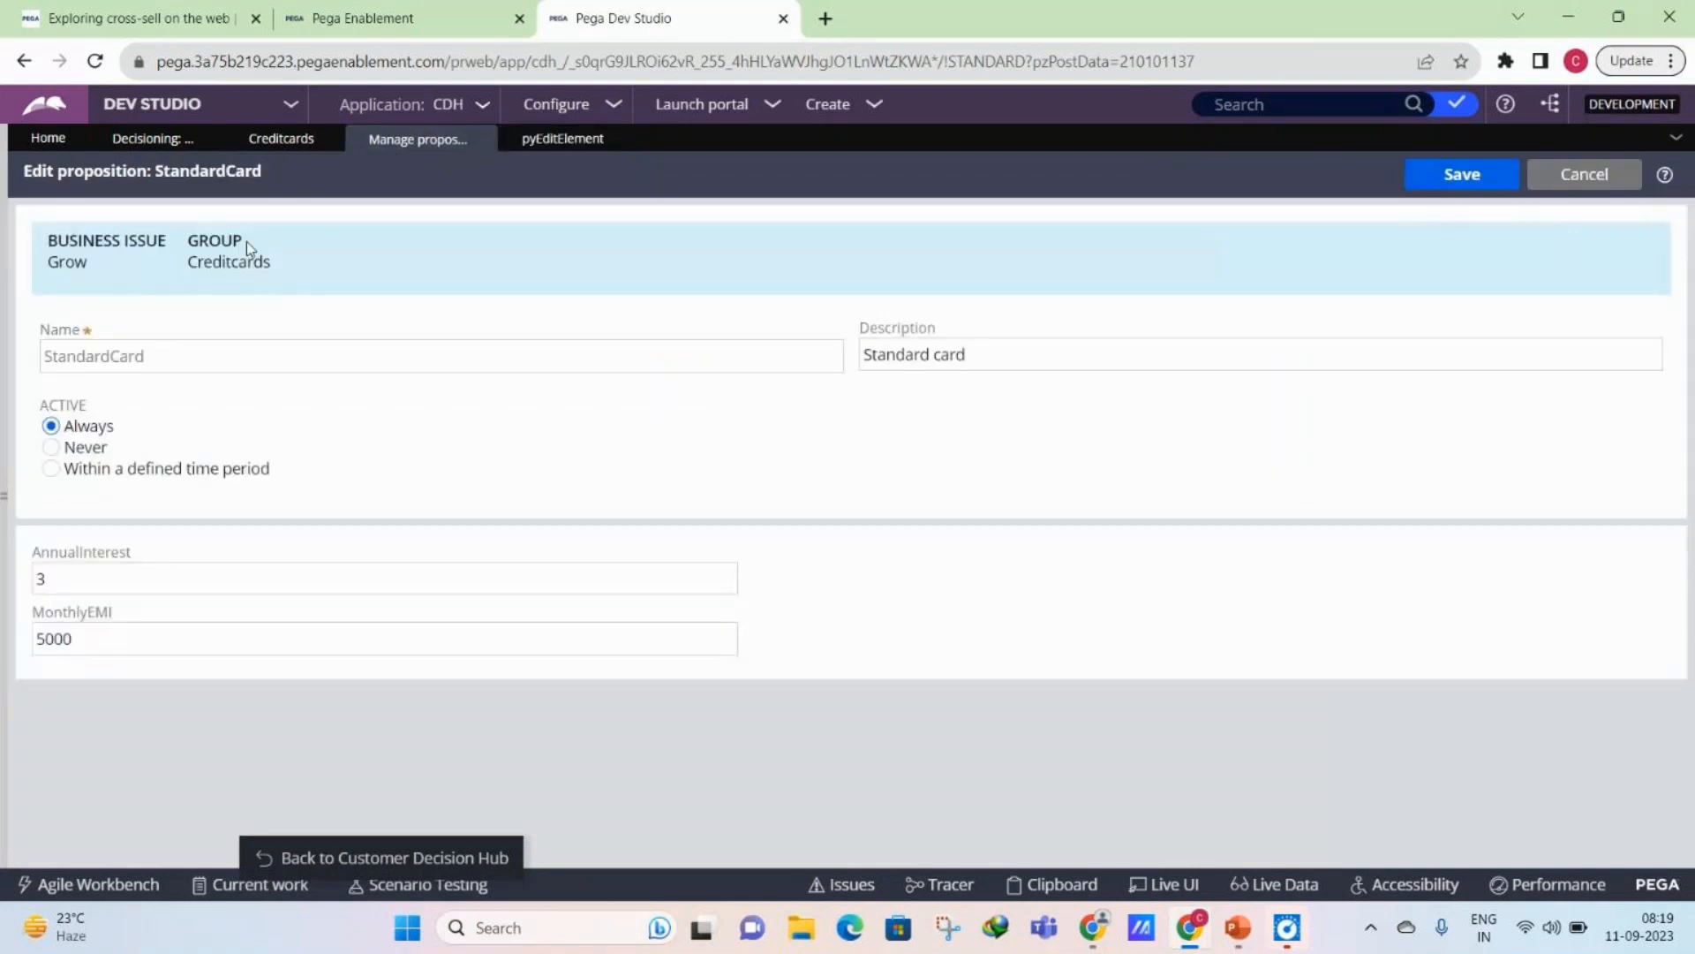
click(281, 141)
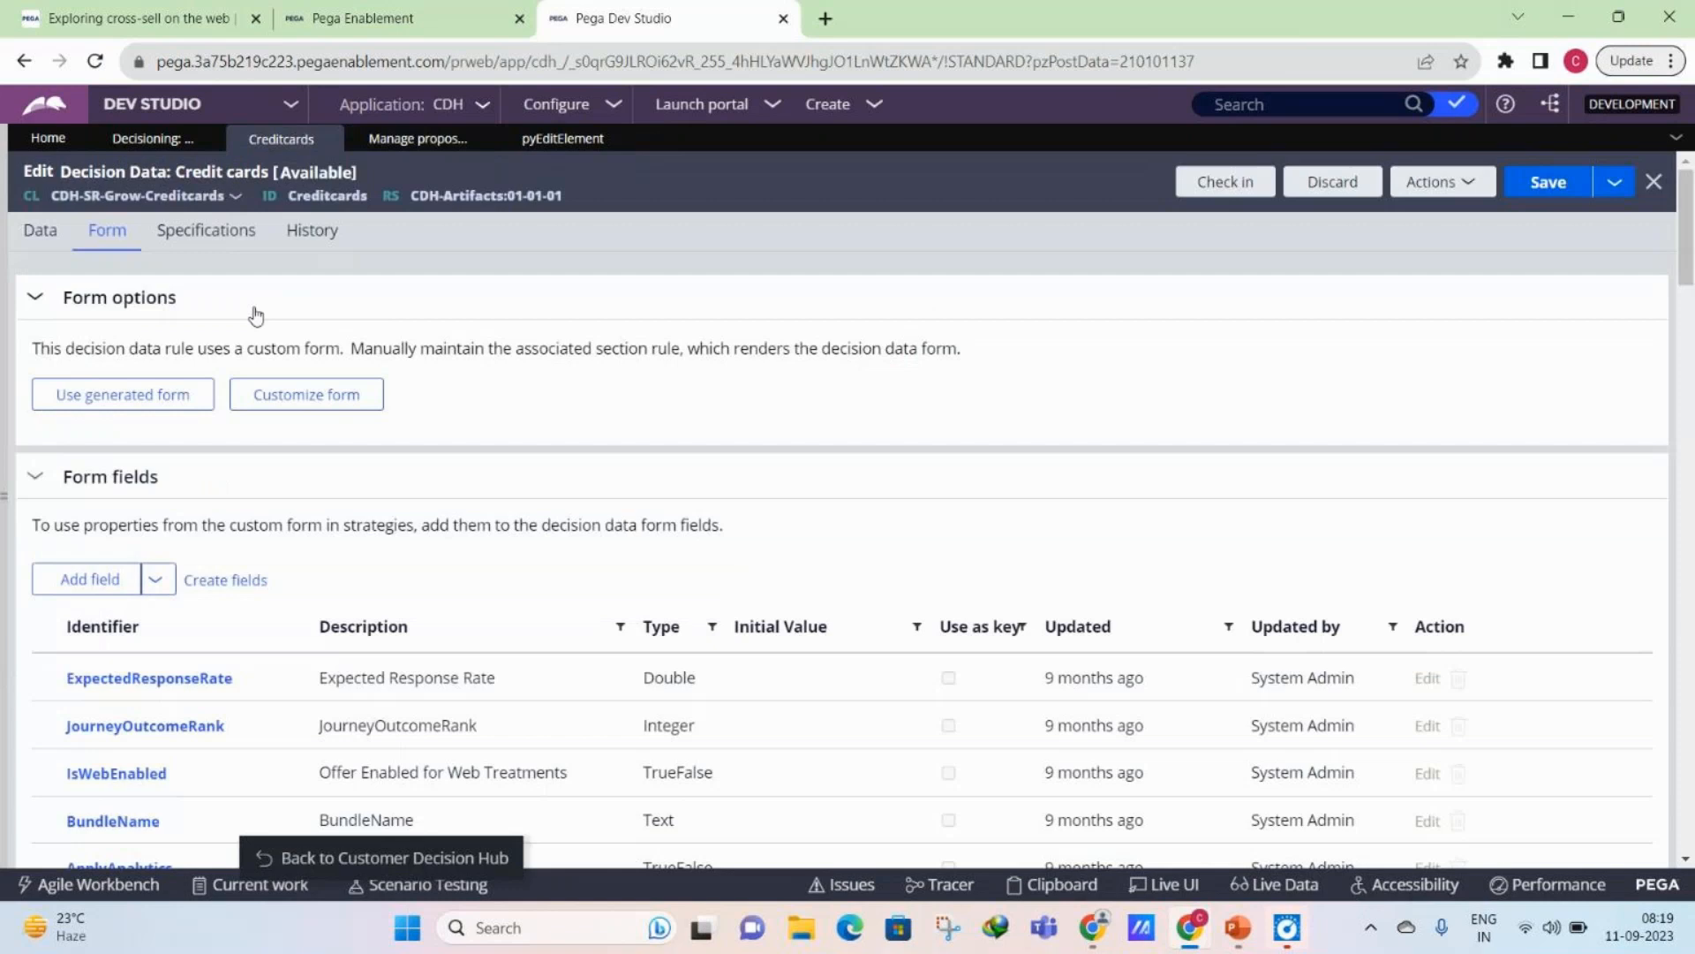
click(533, 141)
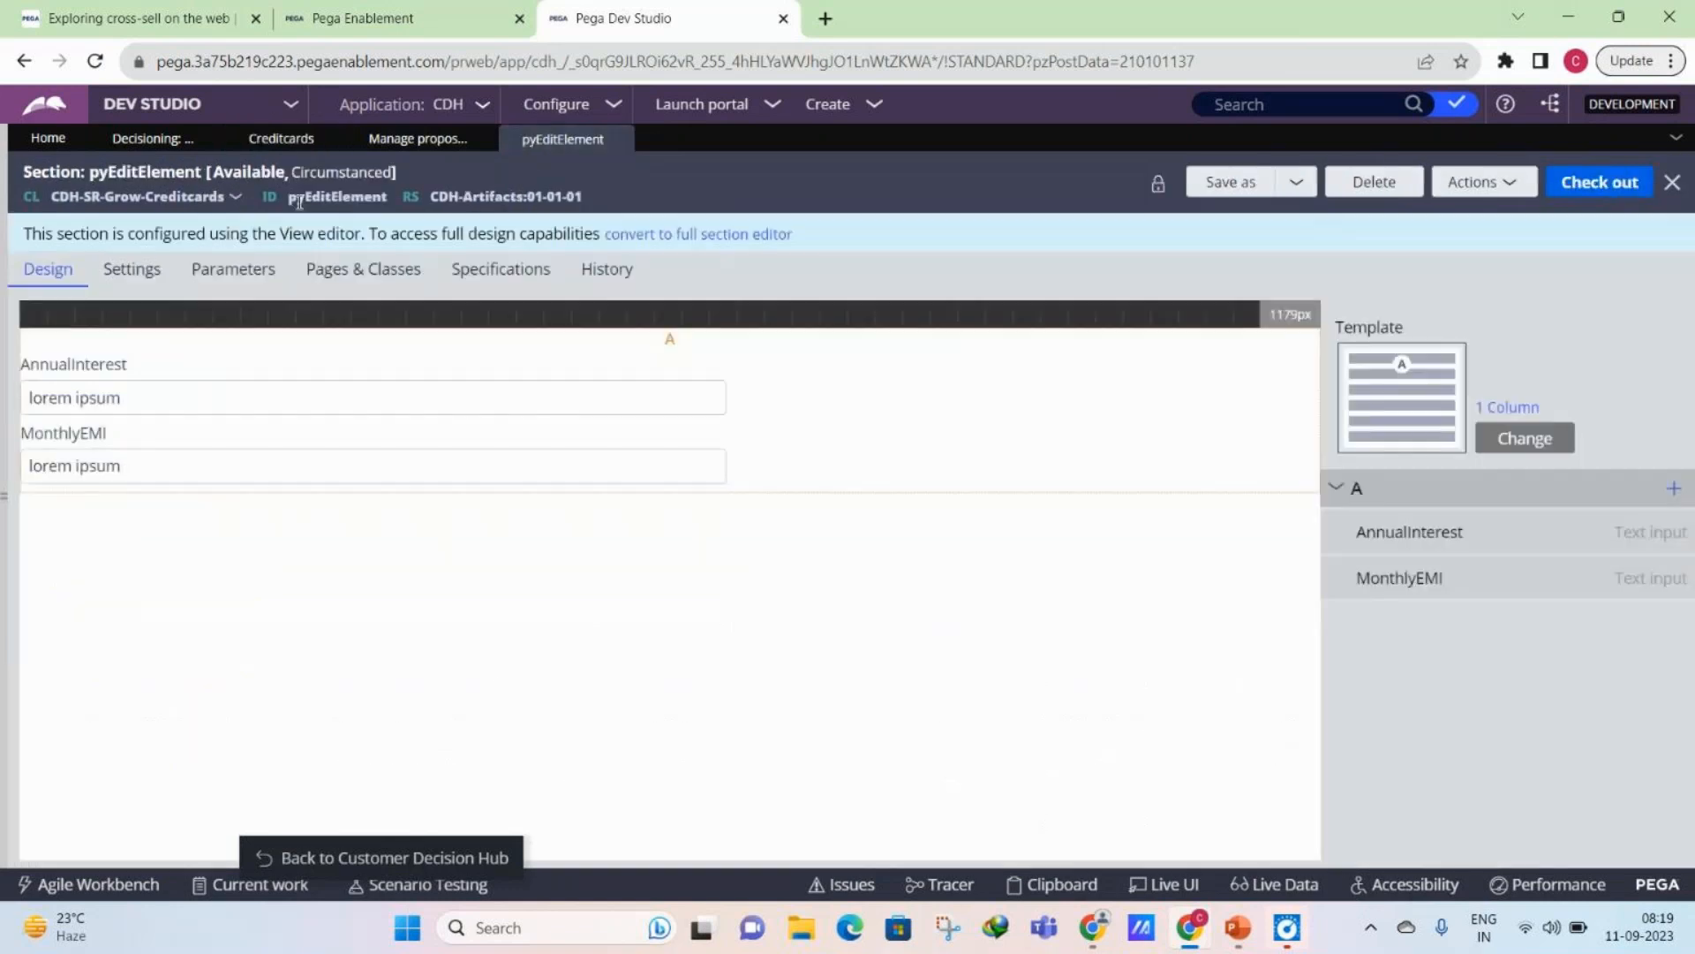
click(332, 173)
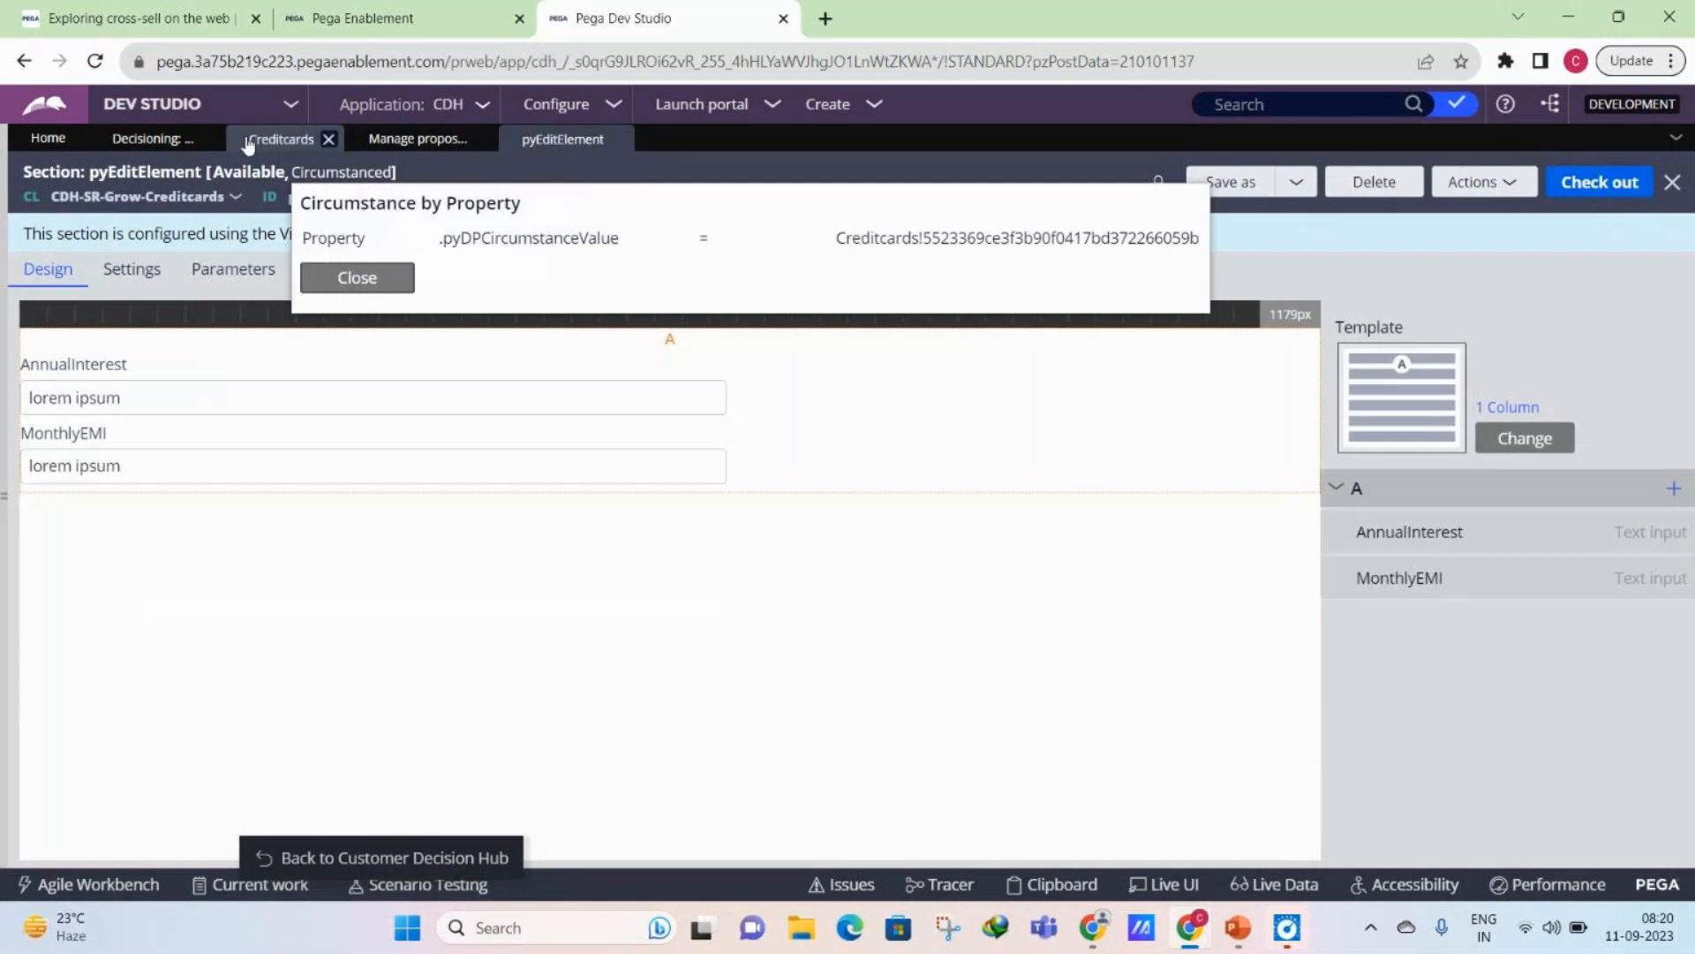
click(181, 140)
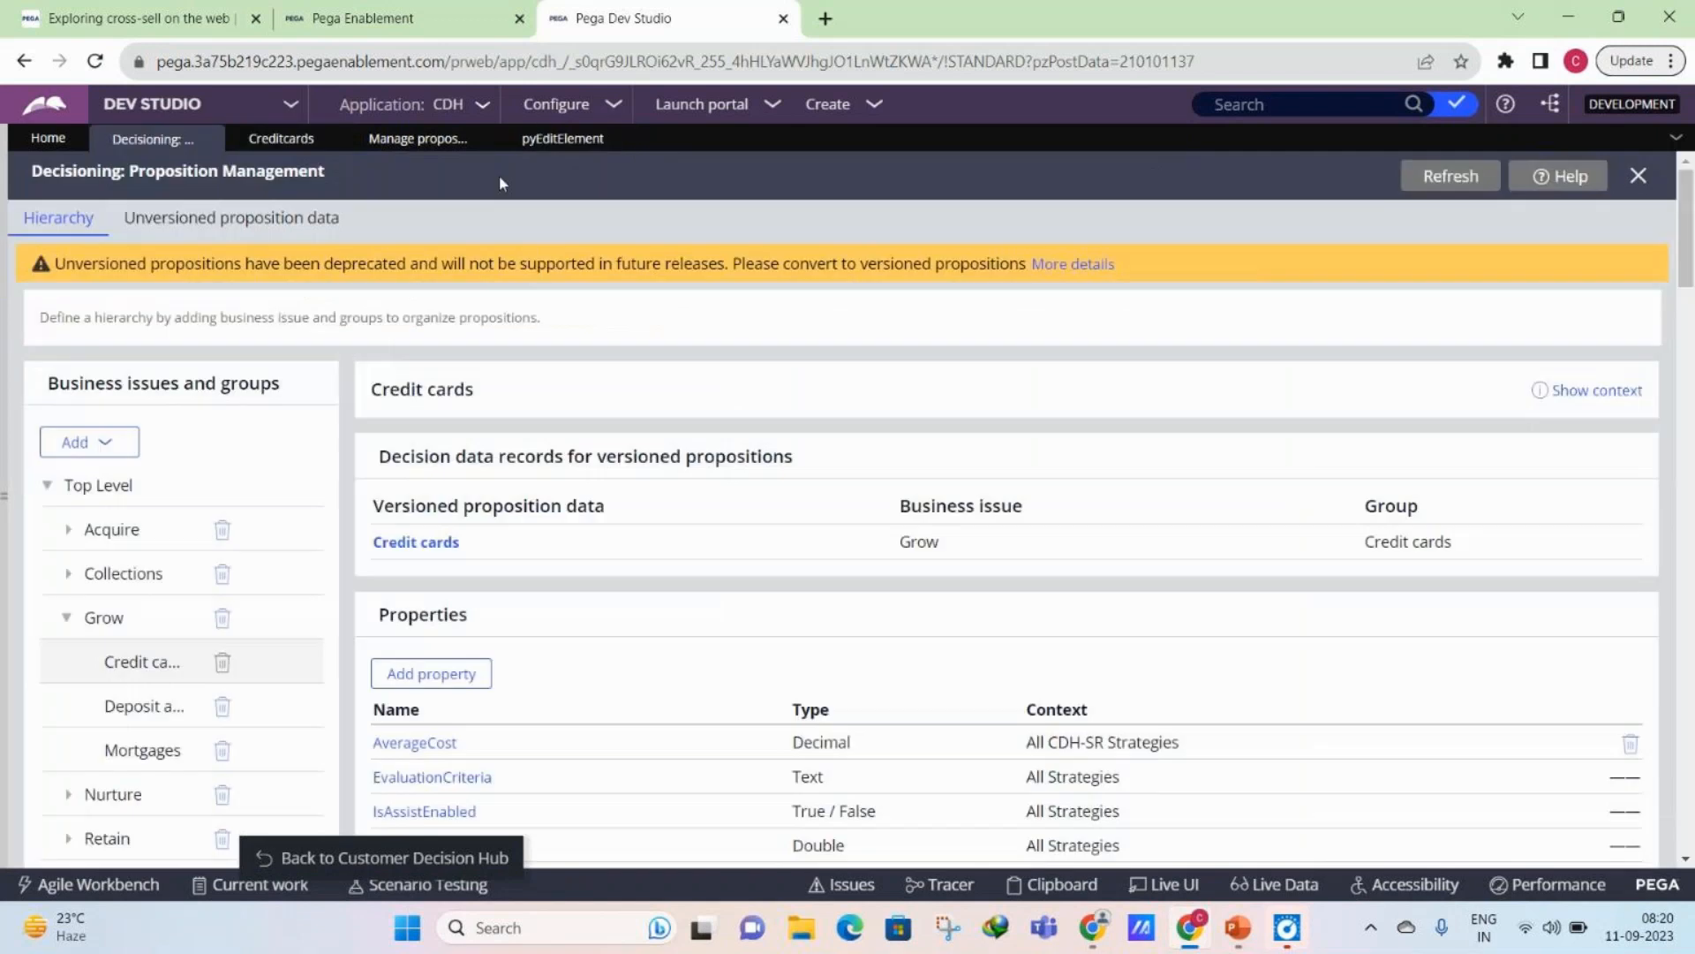
click(521, 139)
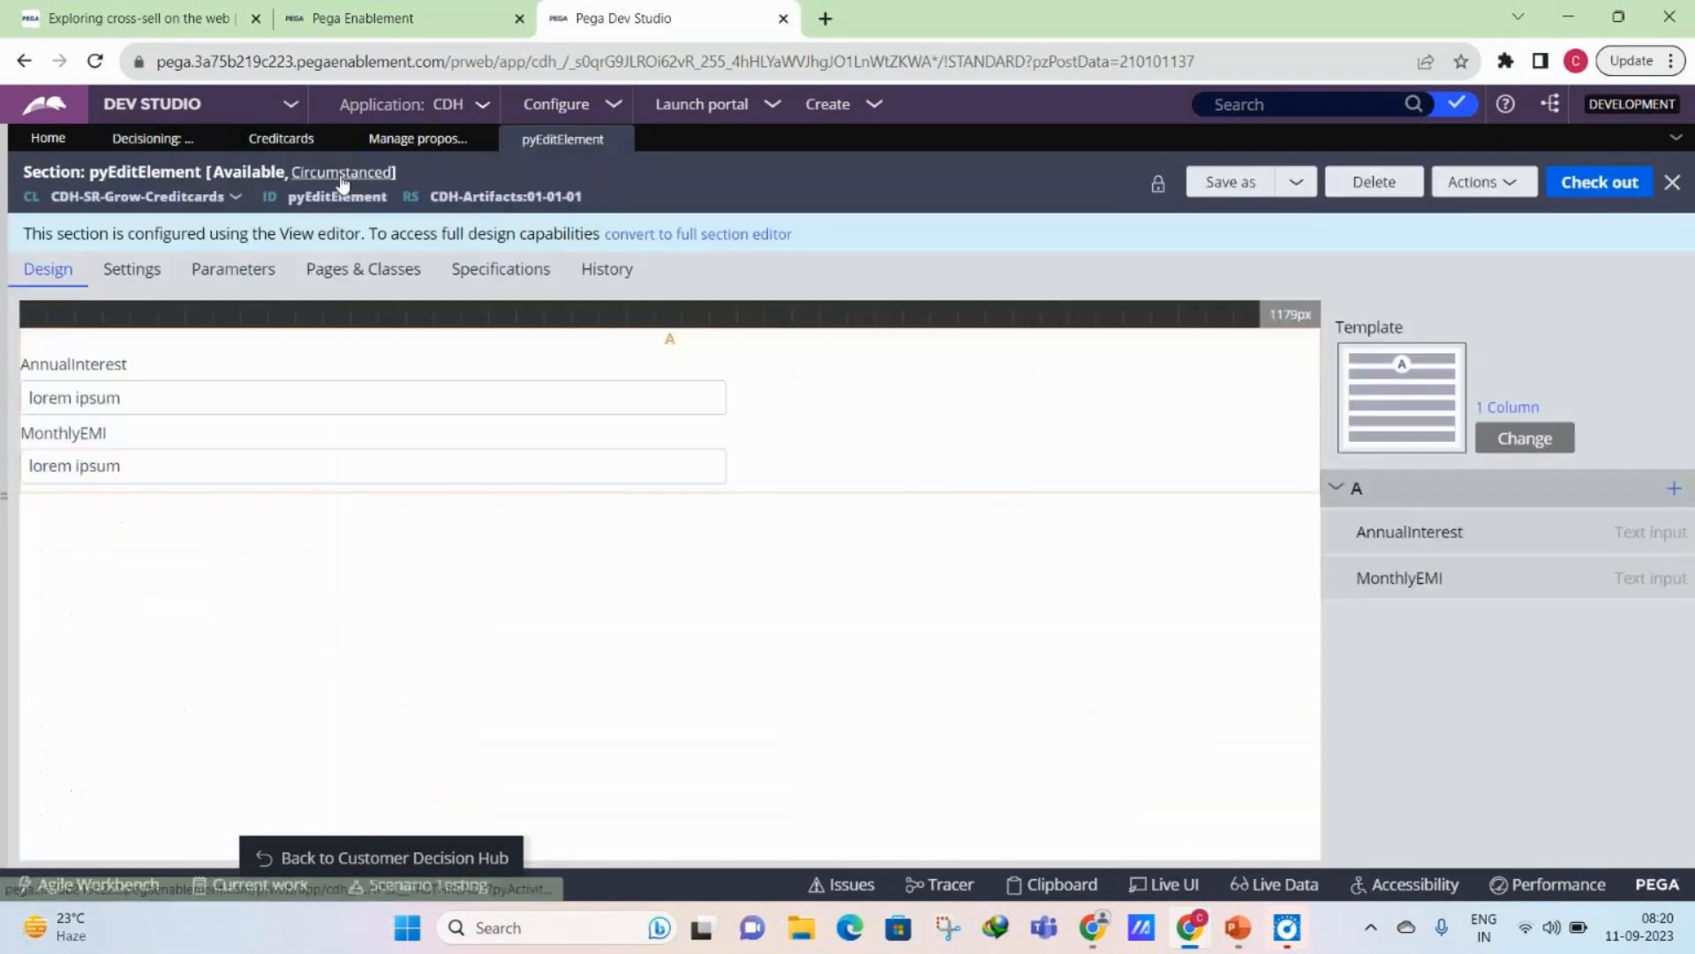
click(343, 173)
drag(837, 239, 921, 239)
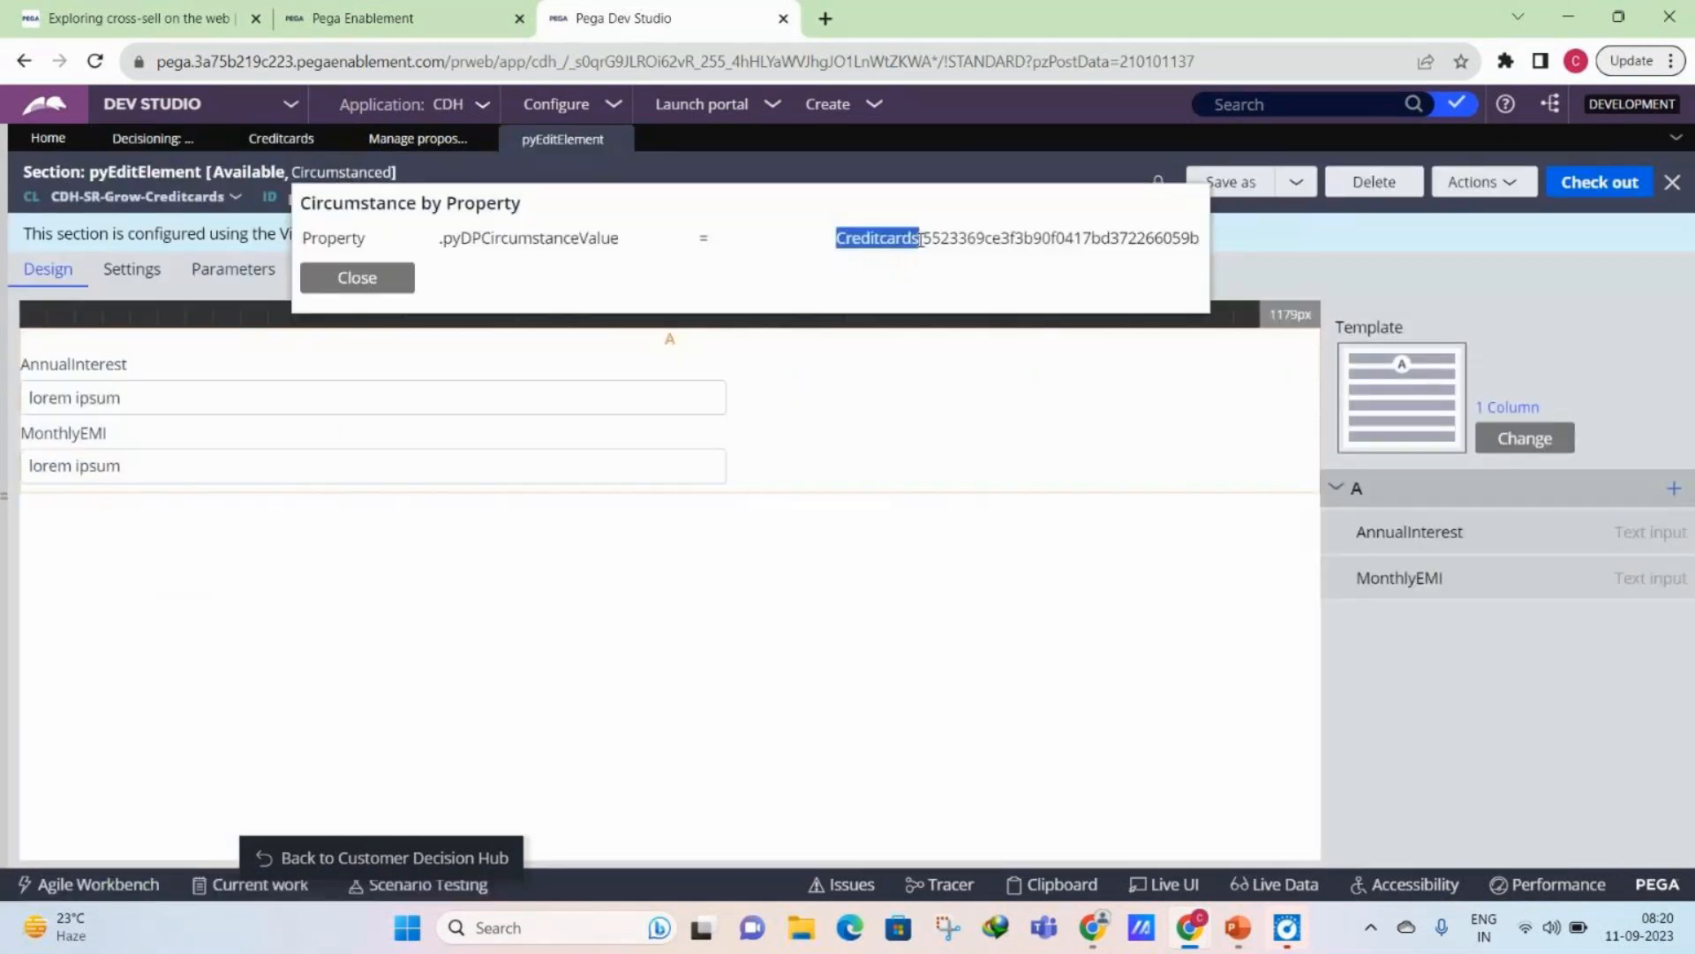
click(393, 283)
- Convert the pyEditElement section to the full section editor and check it out for editing
click(690, 235)
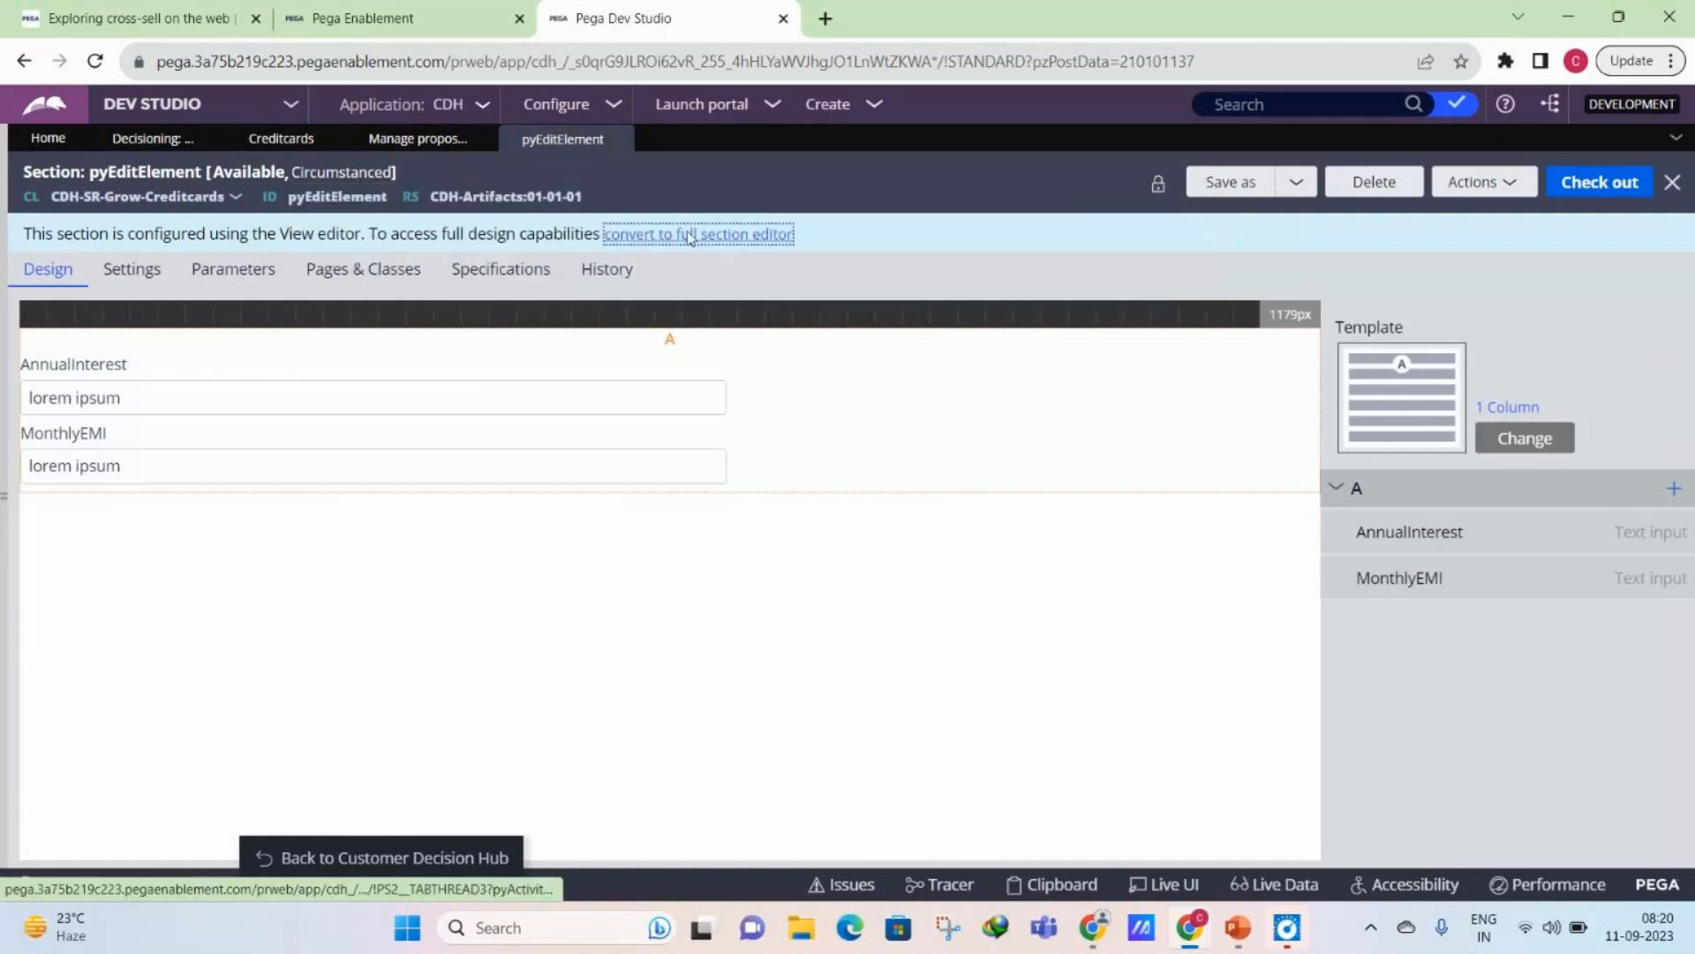
click(1133, 603)
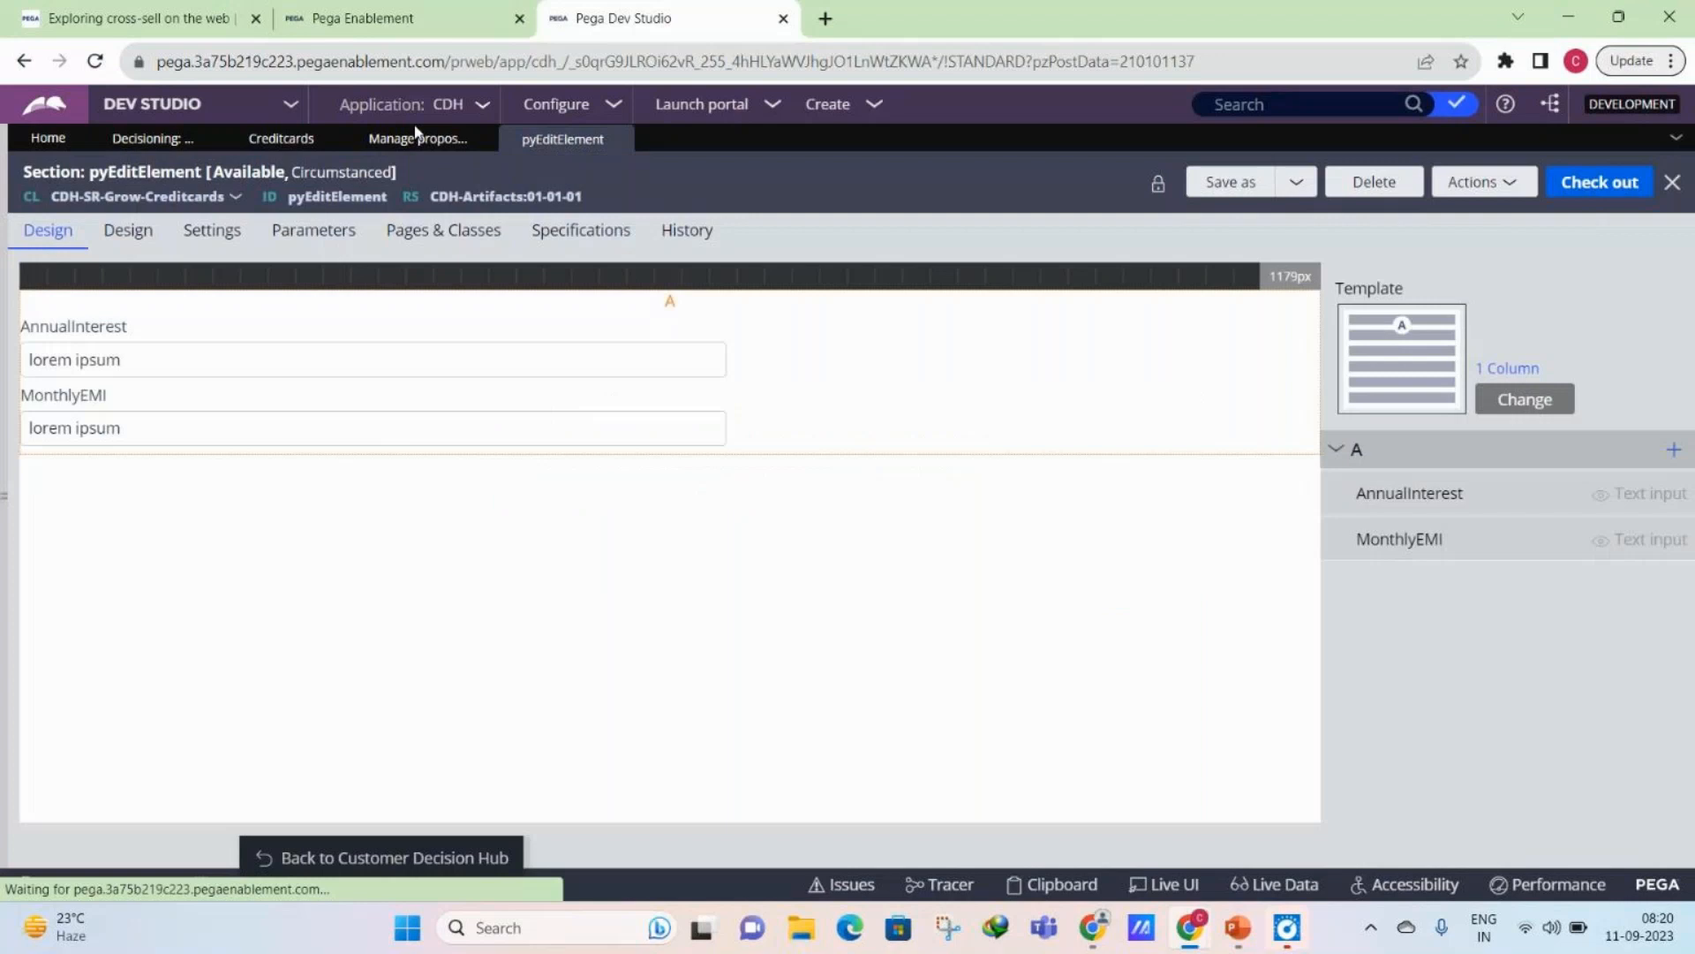
click(282, 140)
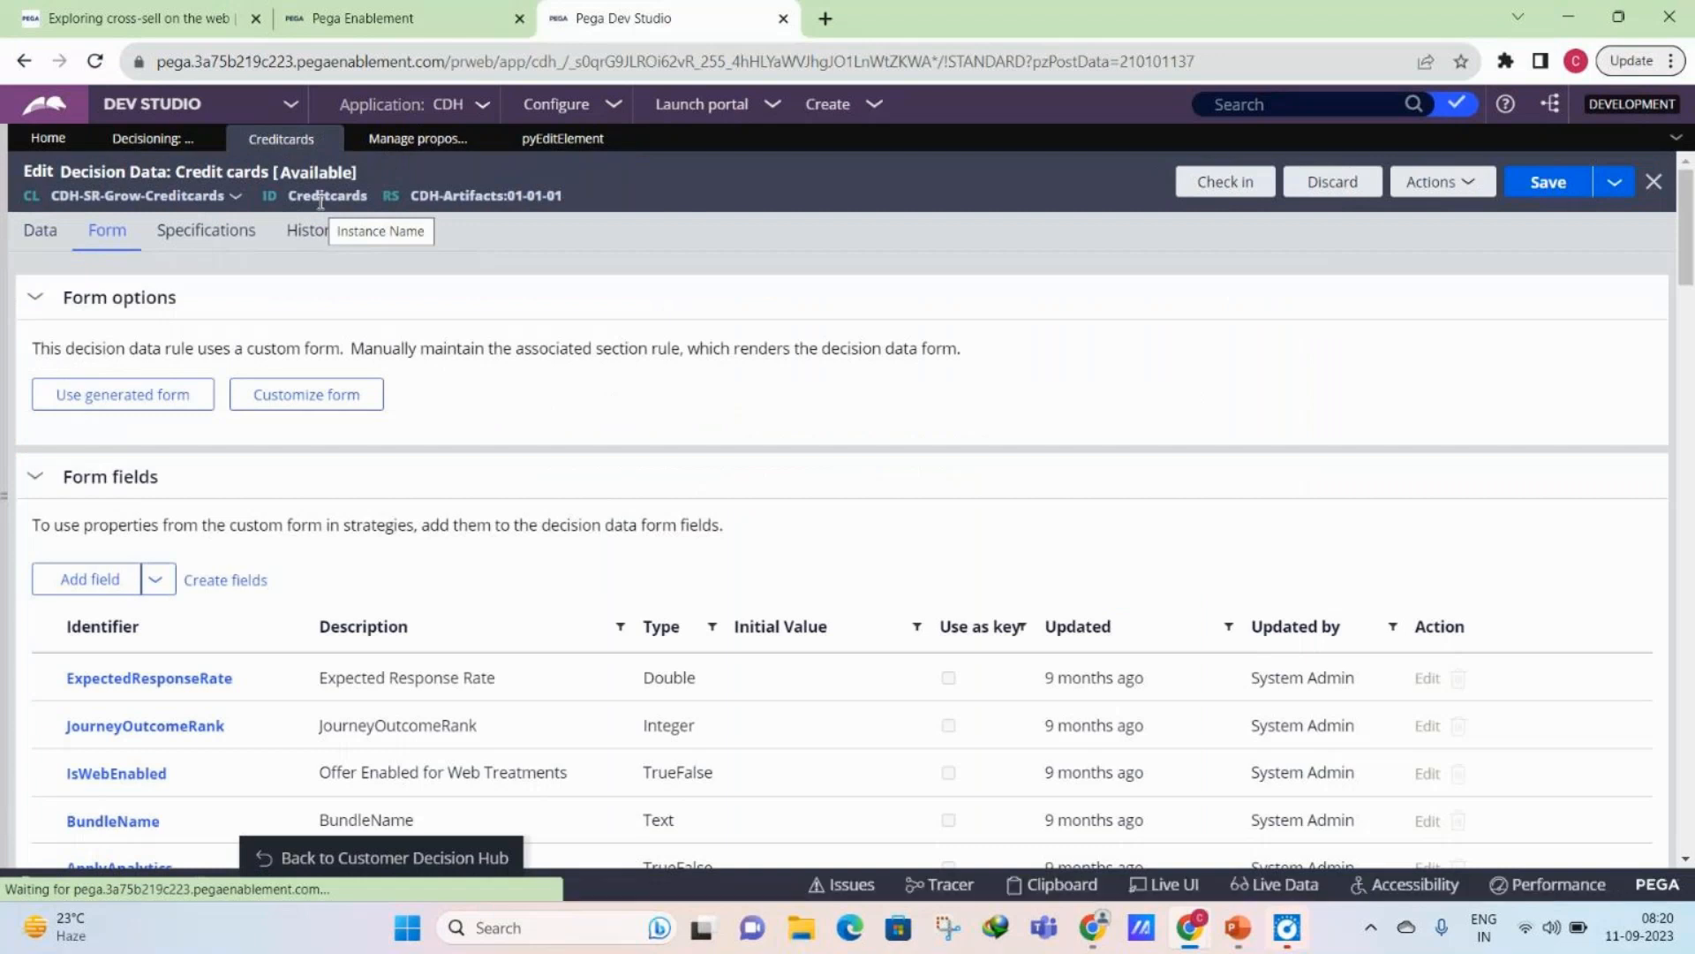
click(561, 141)
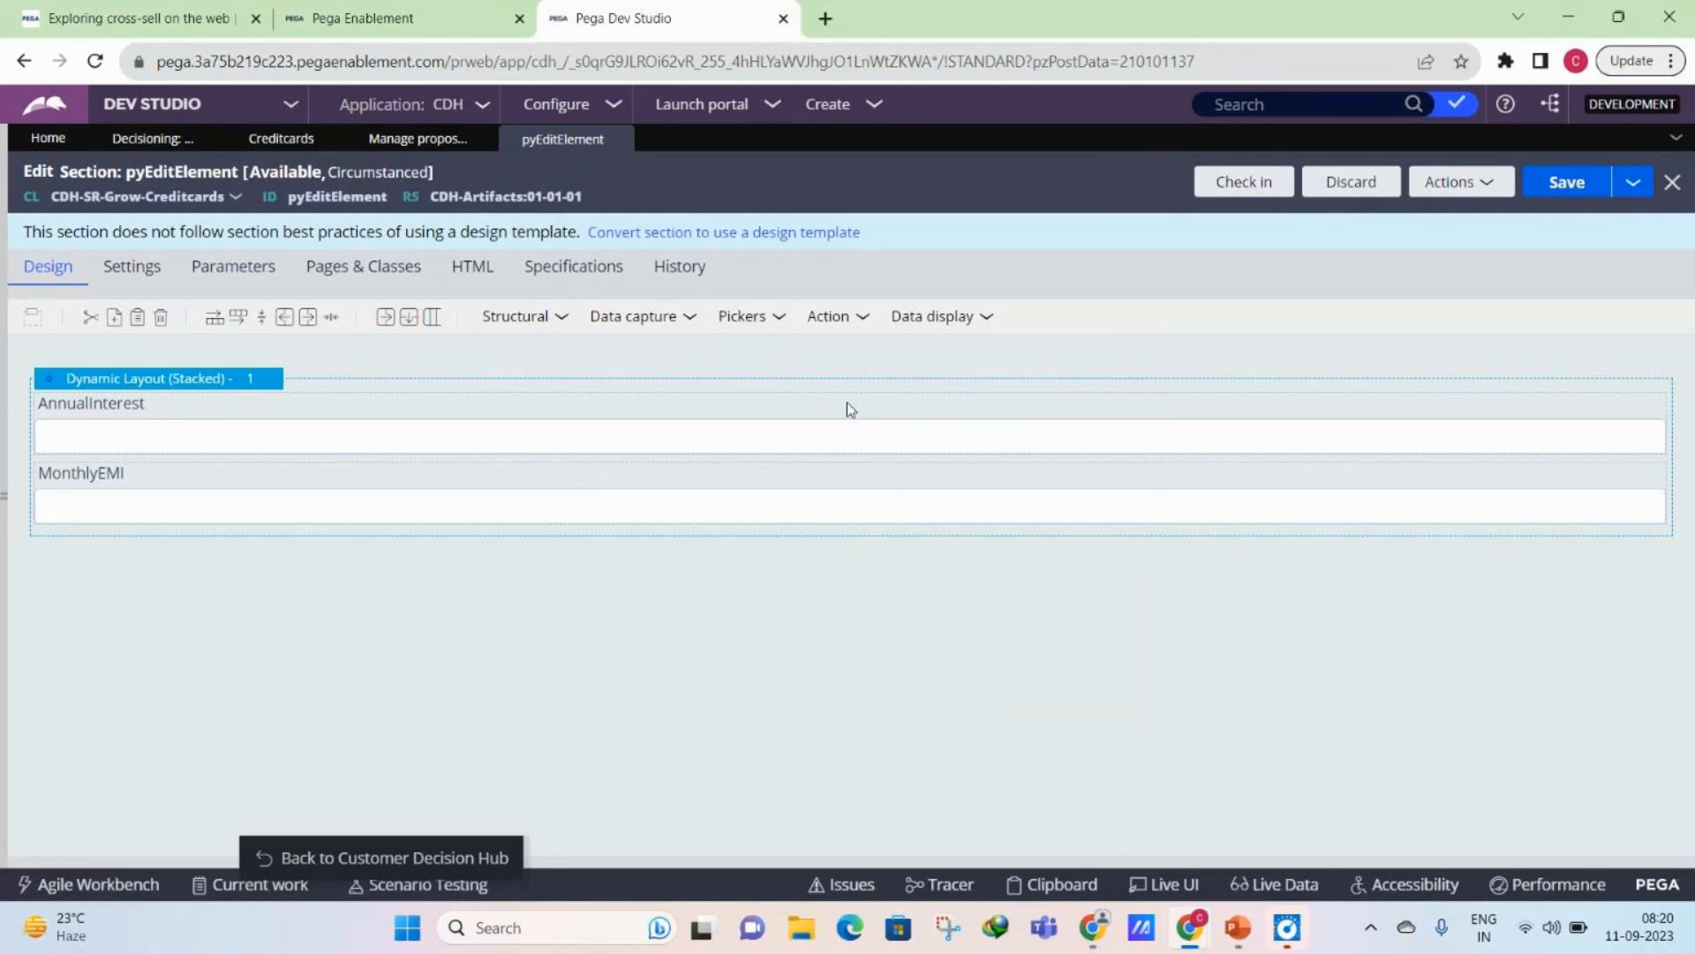
- Examine the picker, data capture and action controls available for the pyEditElement section alongside the Credit cards propositions and form fields
click(761, 315)
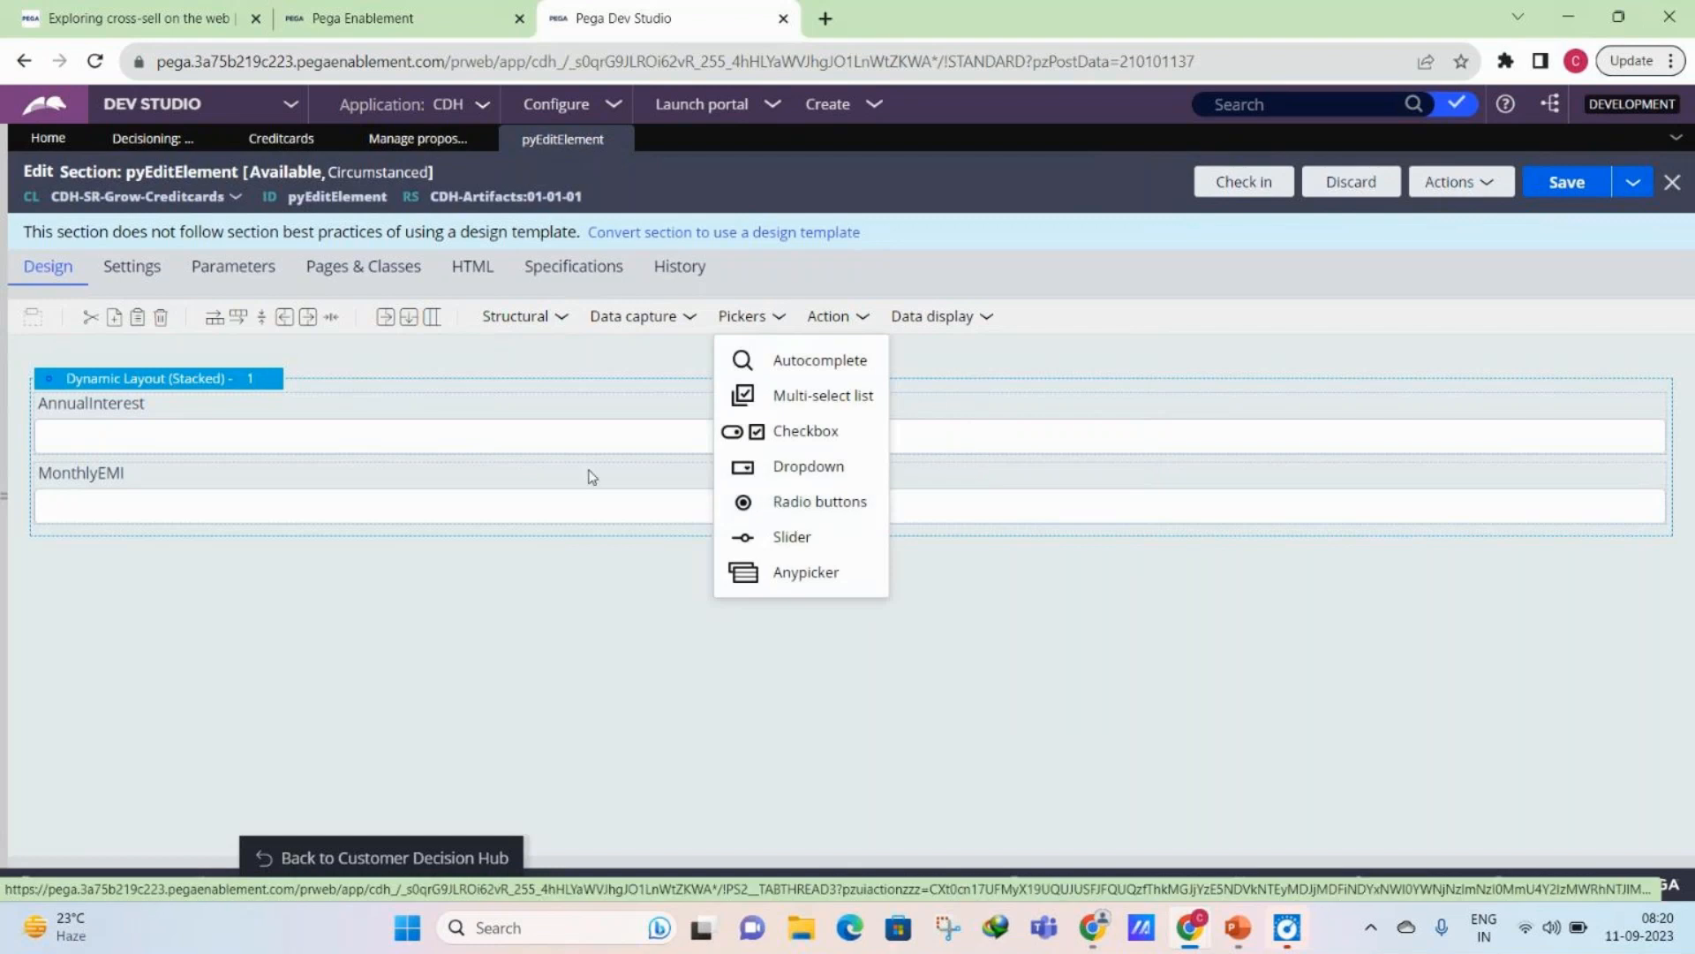
click(633, 315)
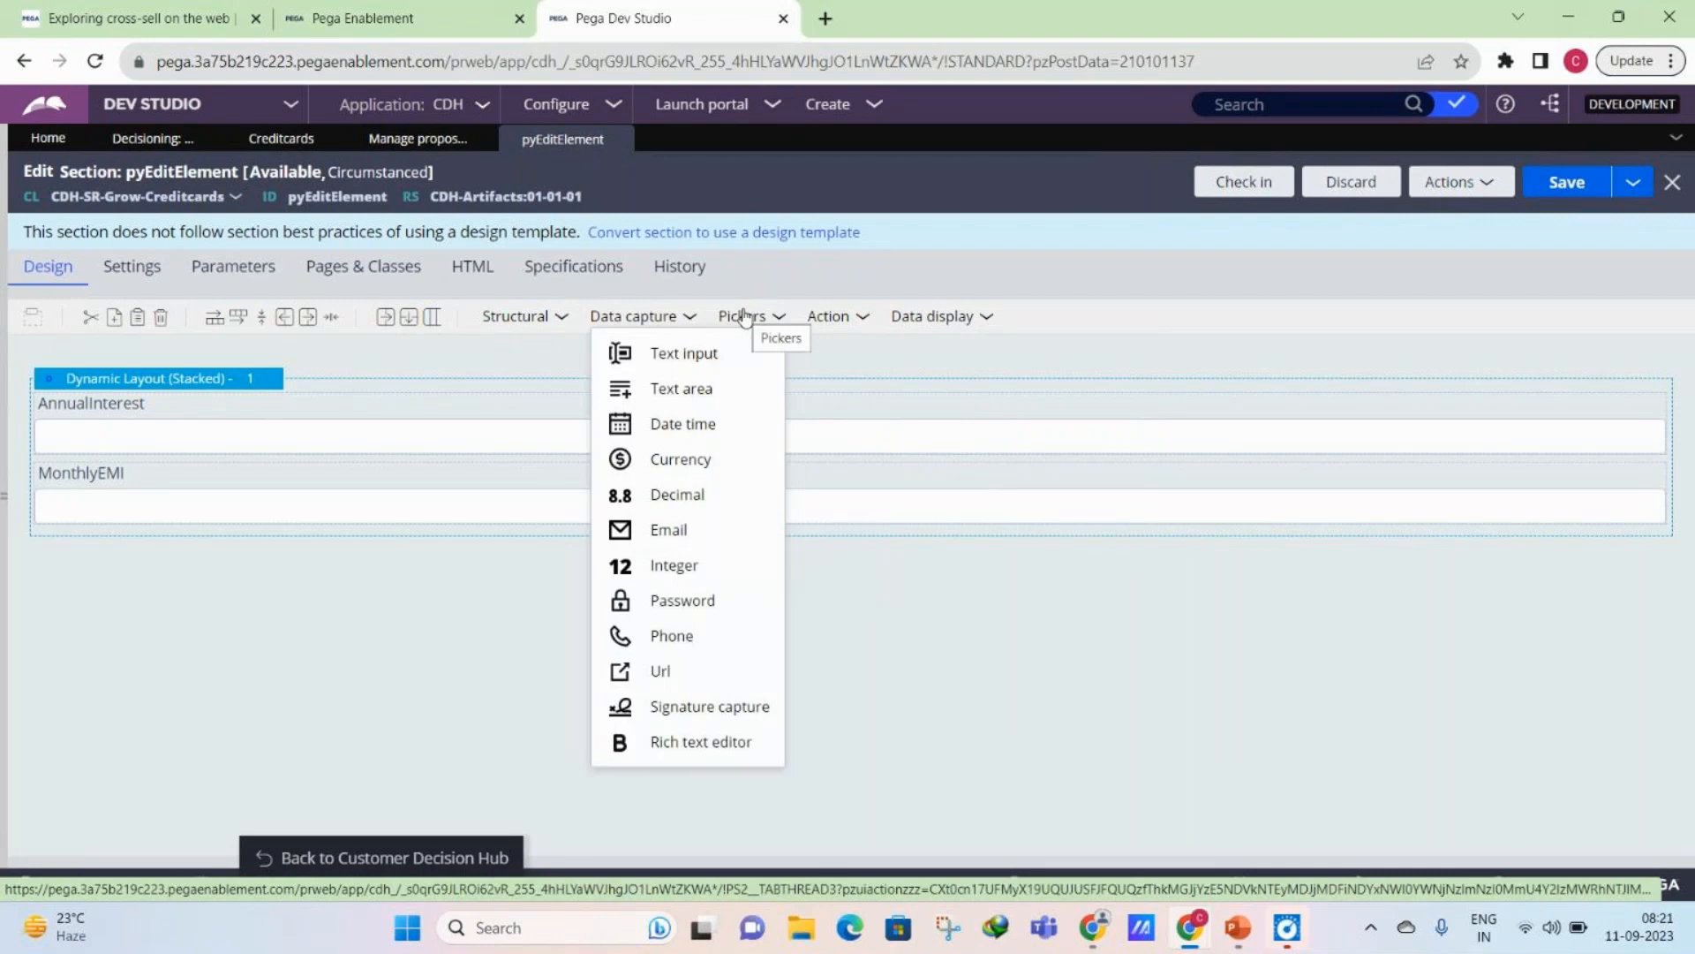
click(281, 141)
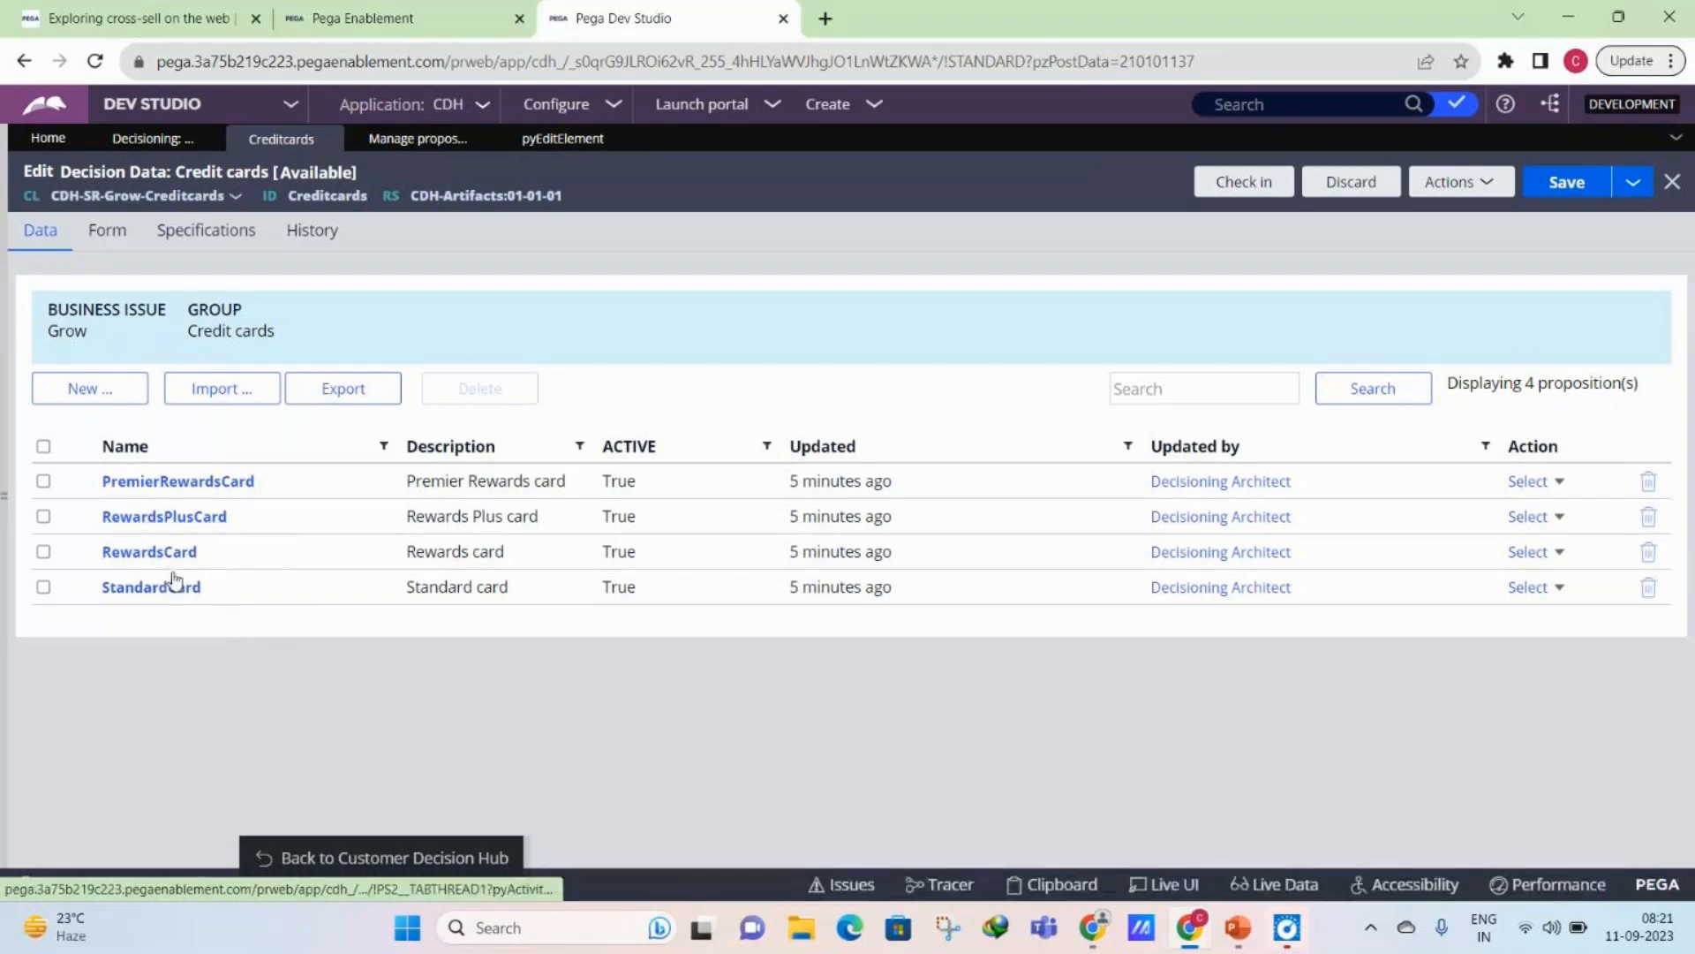
click(108, 230)
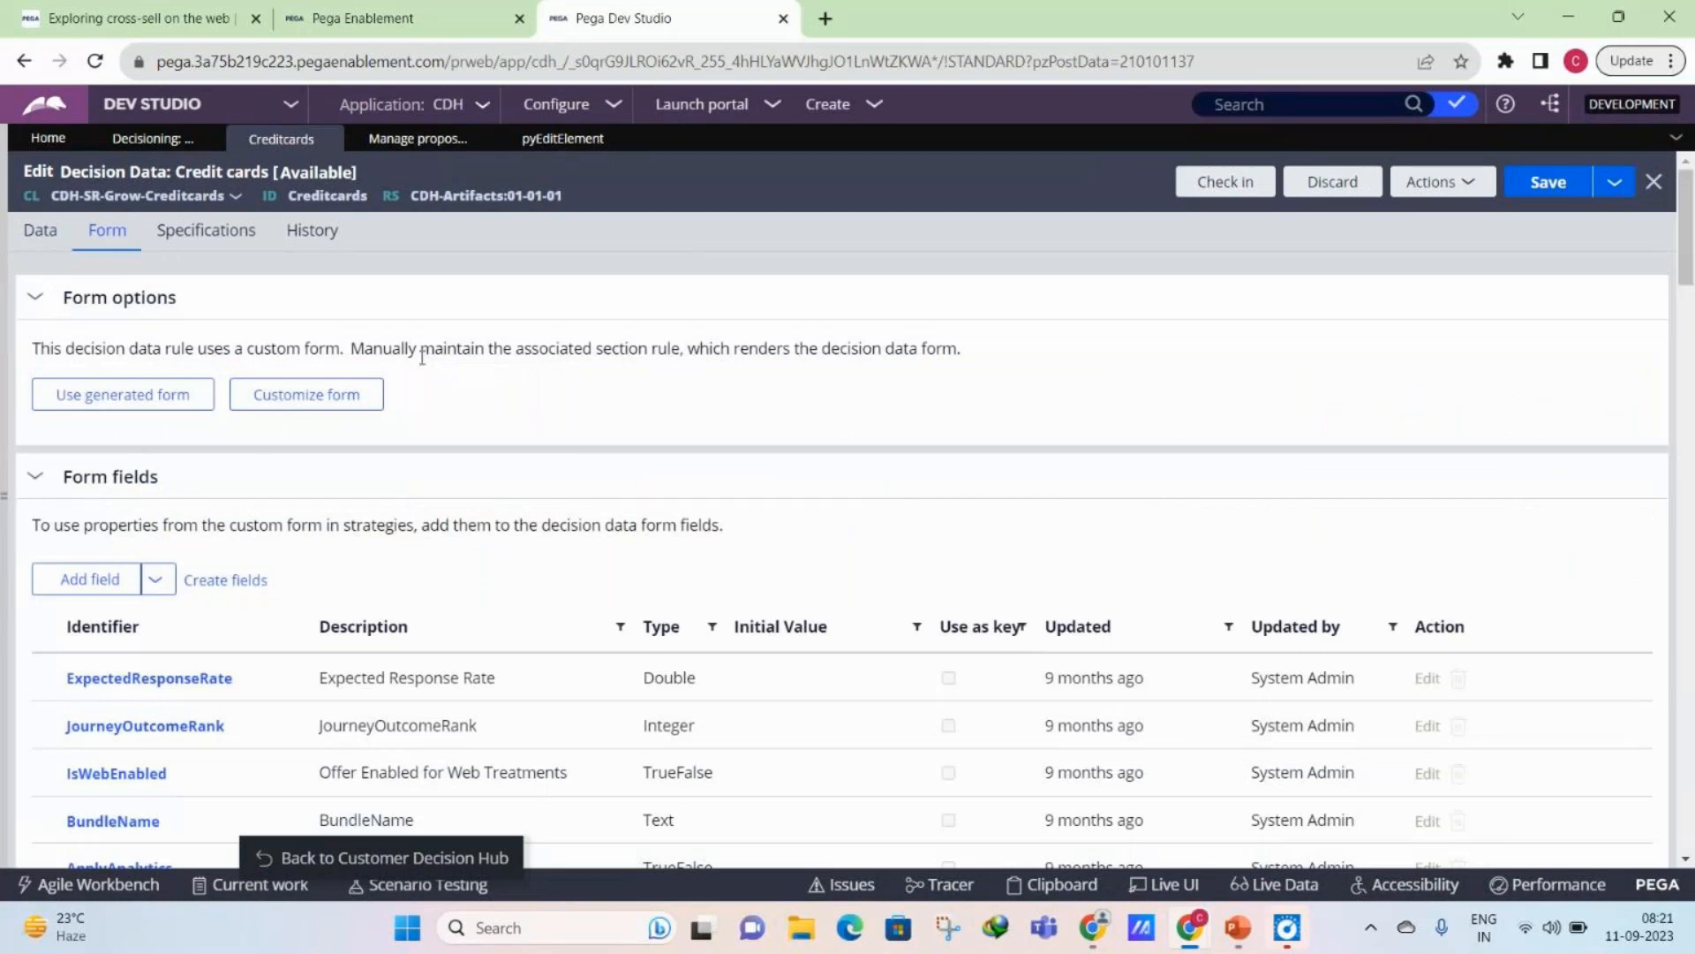
click(36, 256)
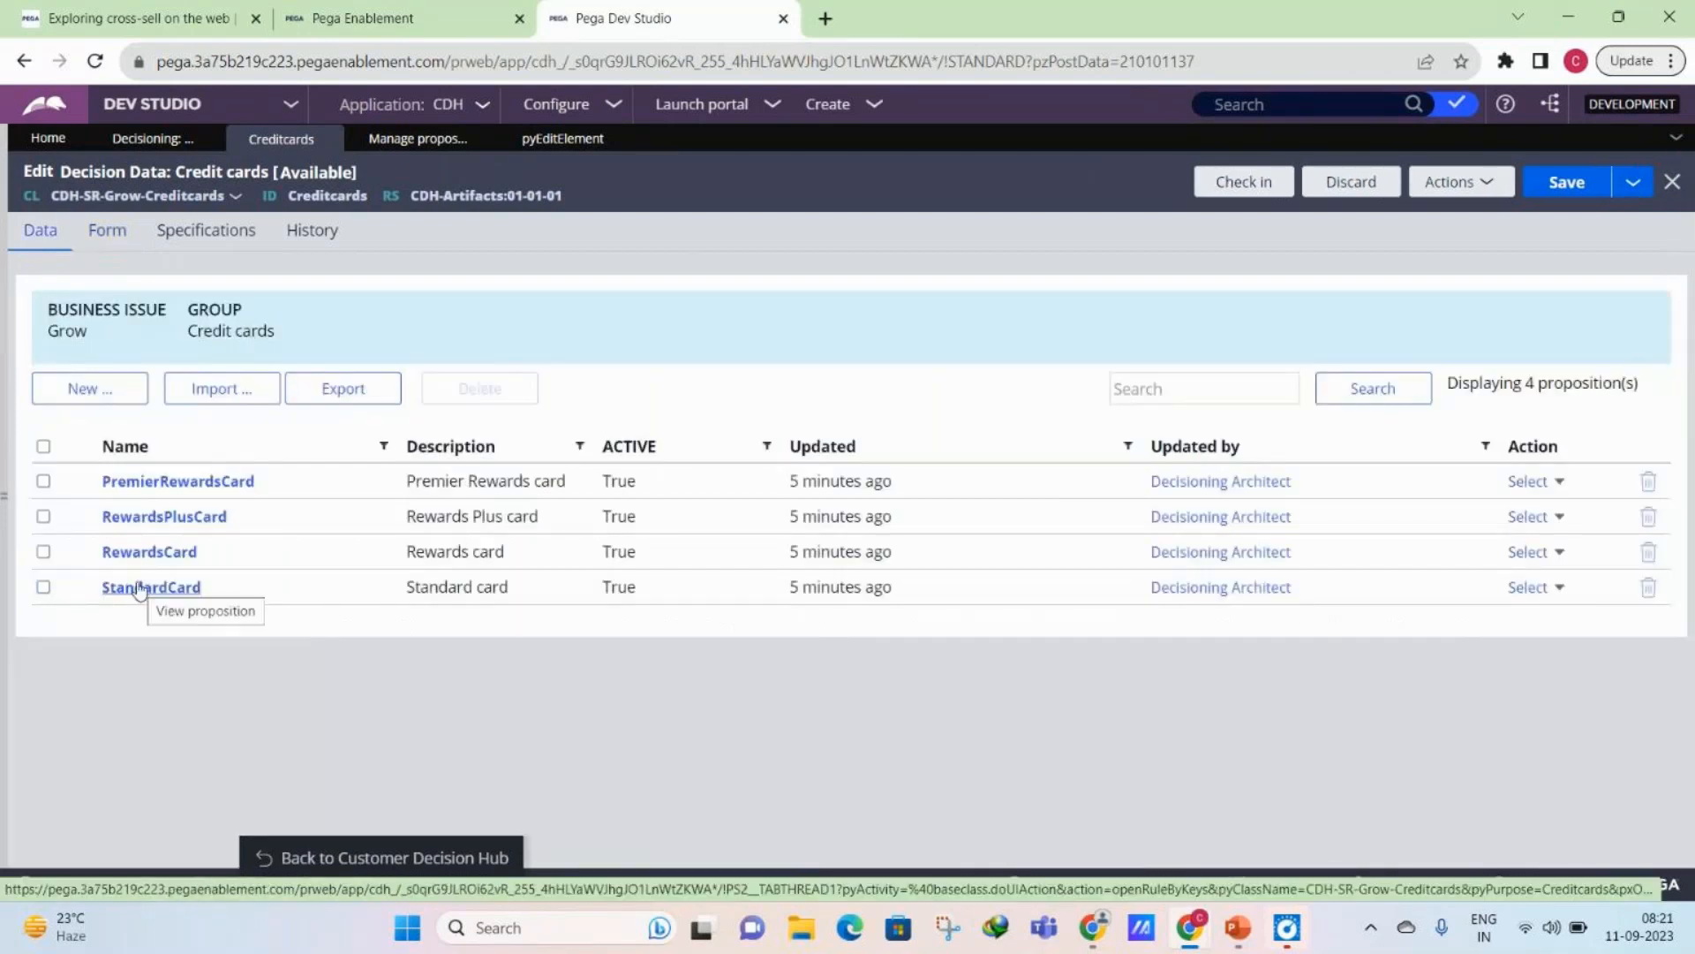
click(565, 141)
click(724, 318)
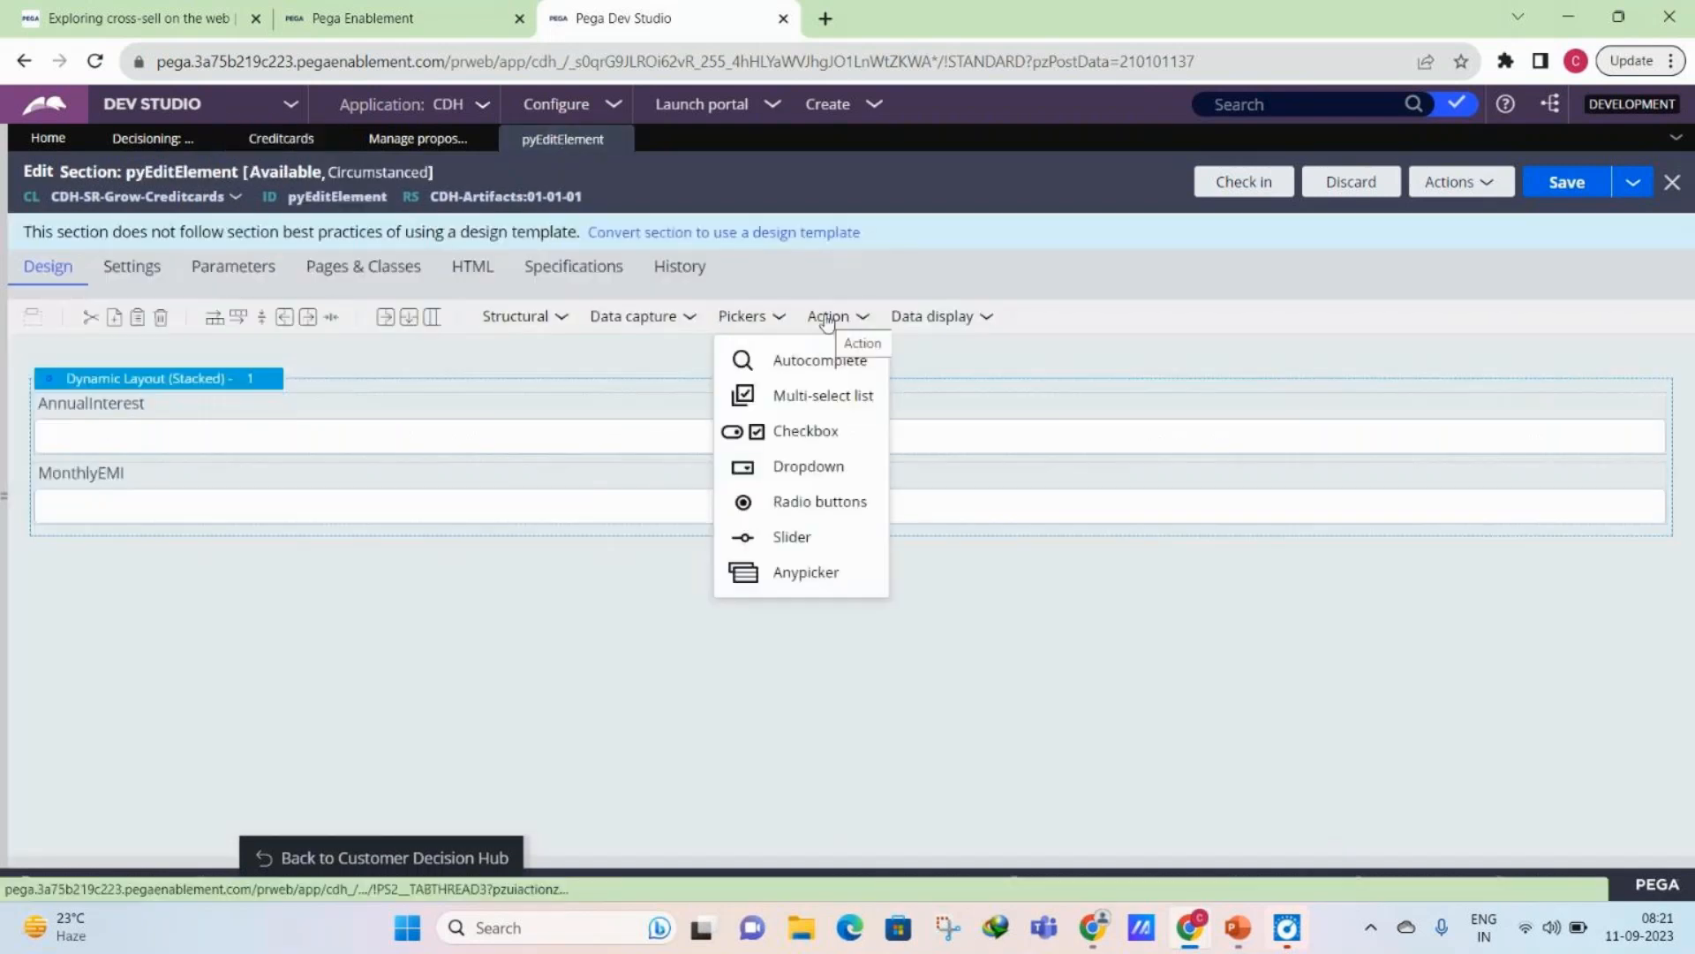
click(827, 320)
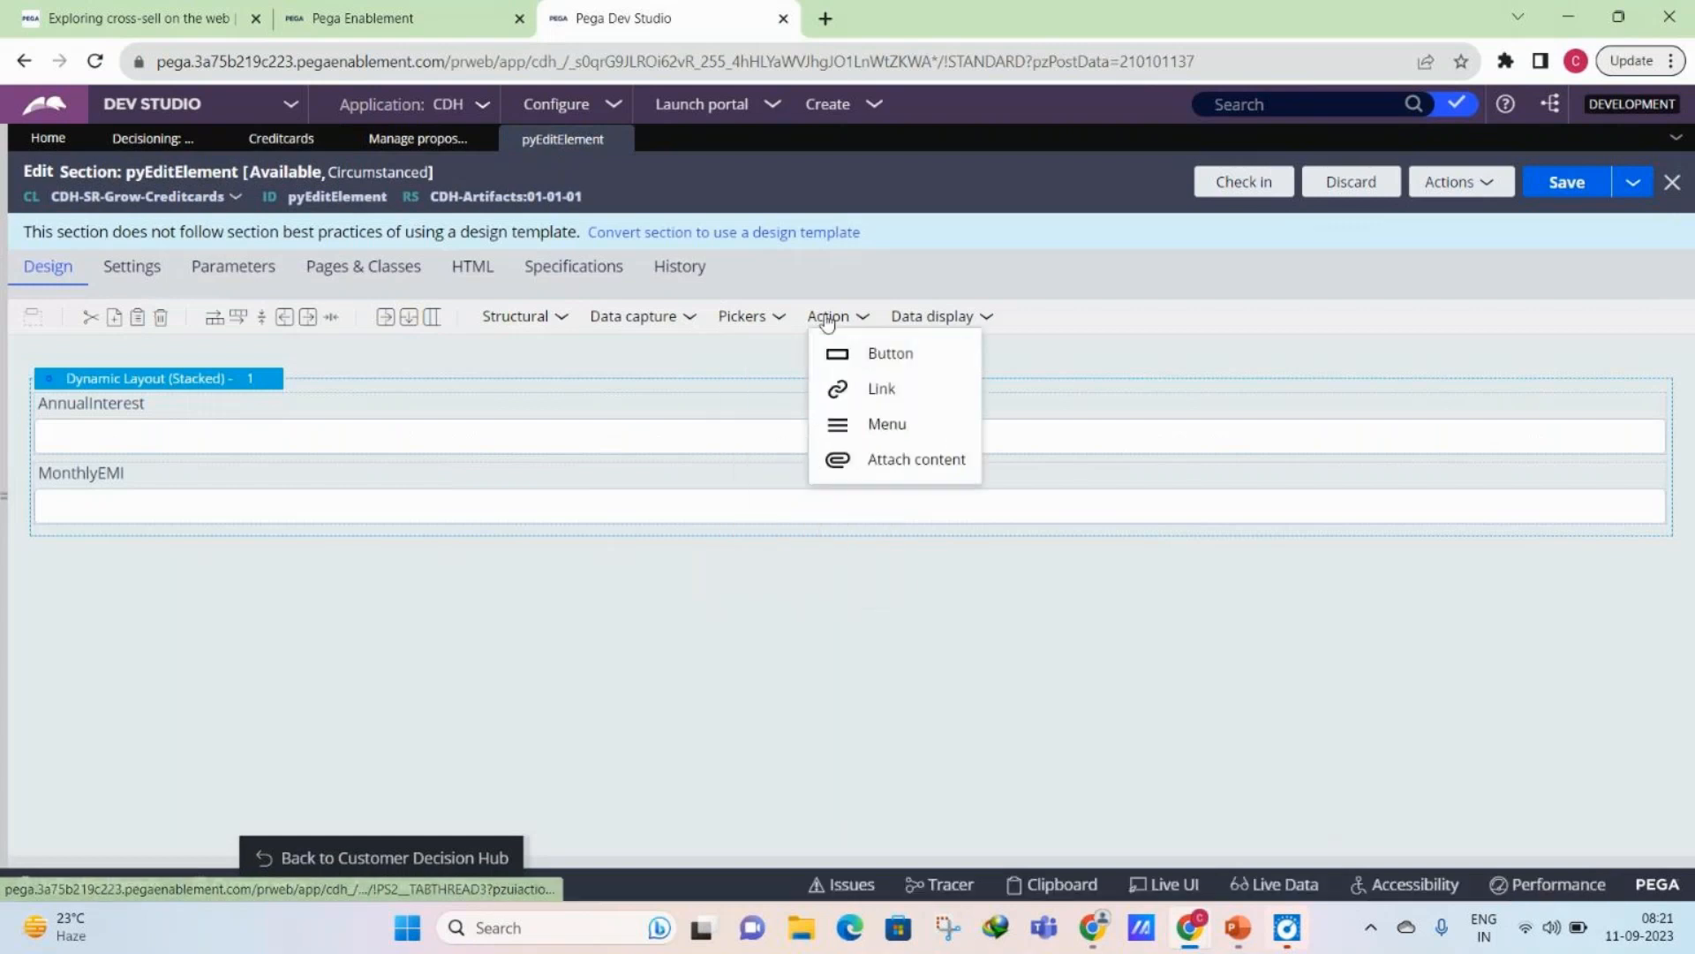
click(753, 323)
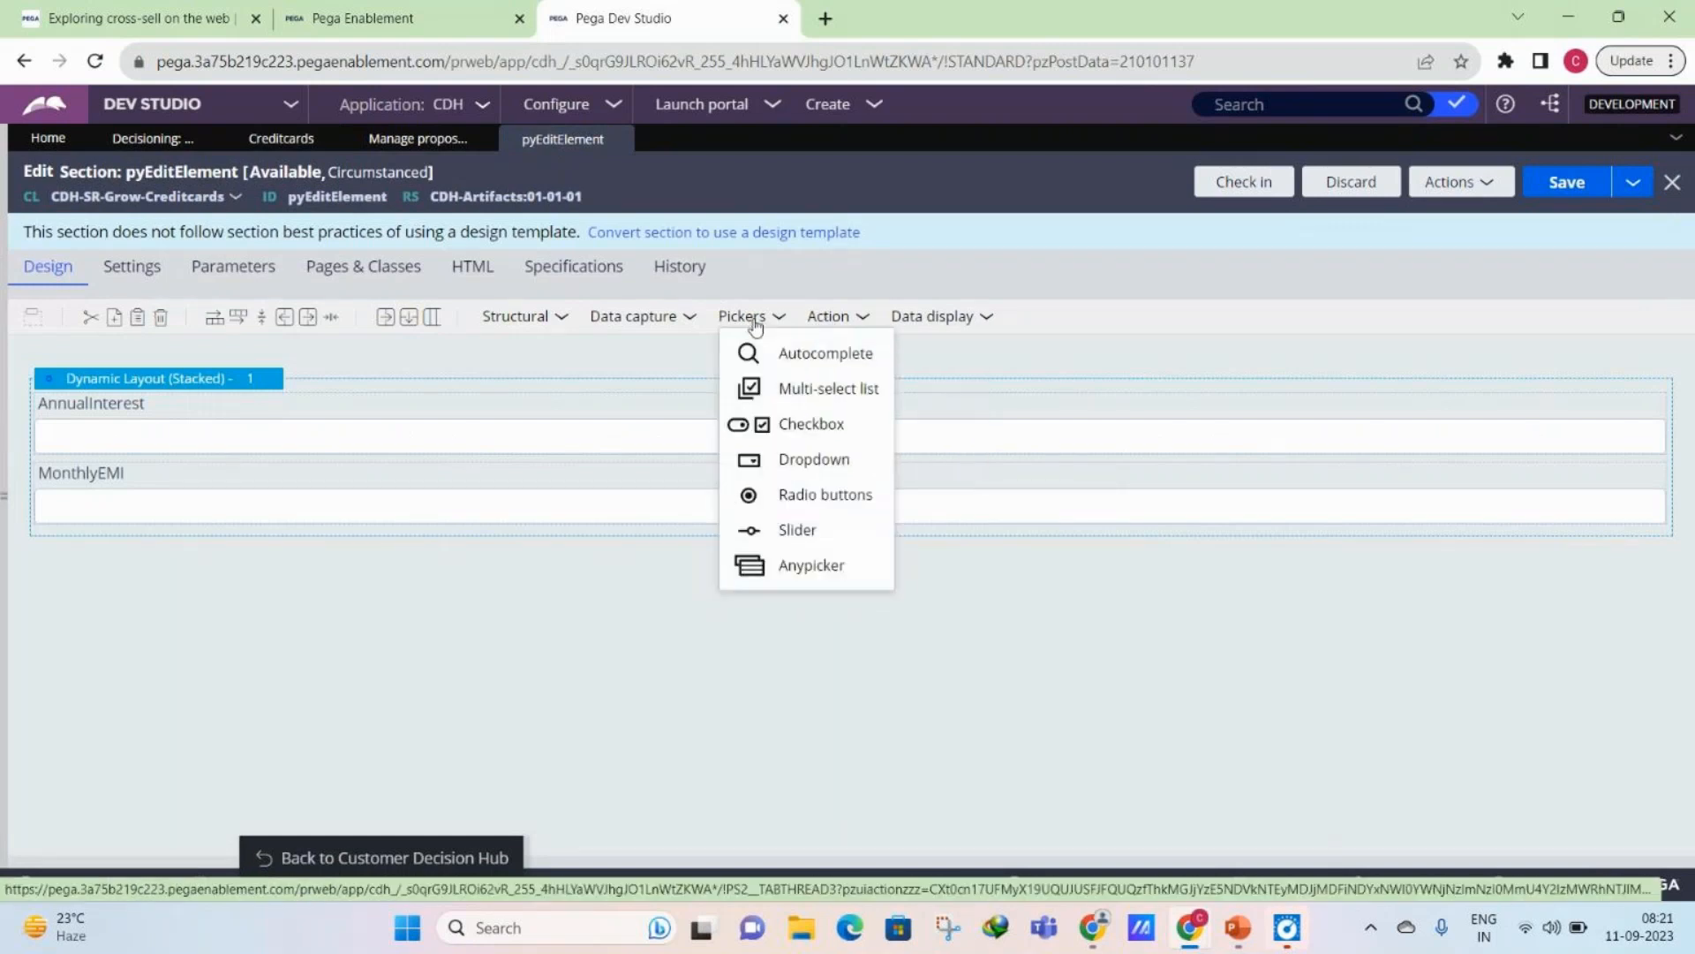
click(282, 139)
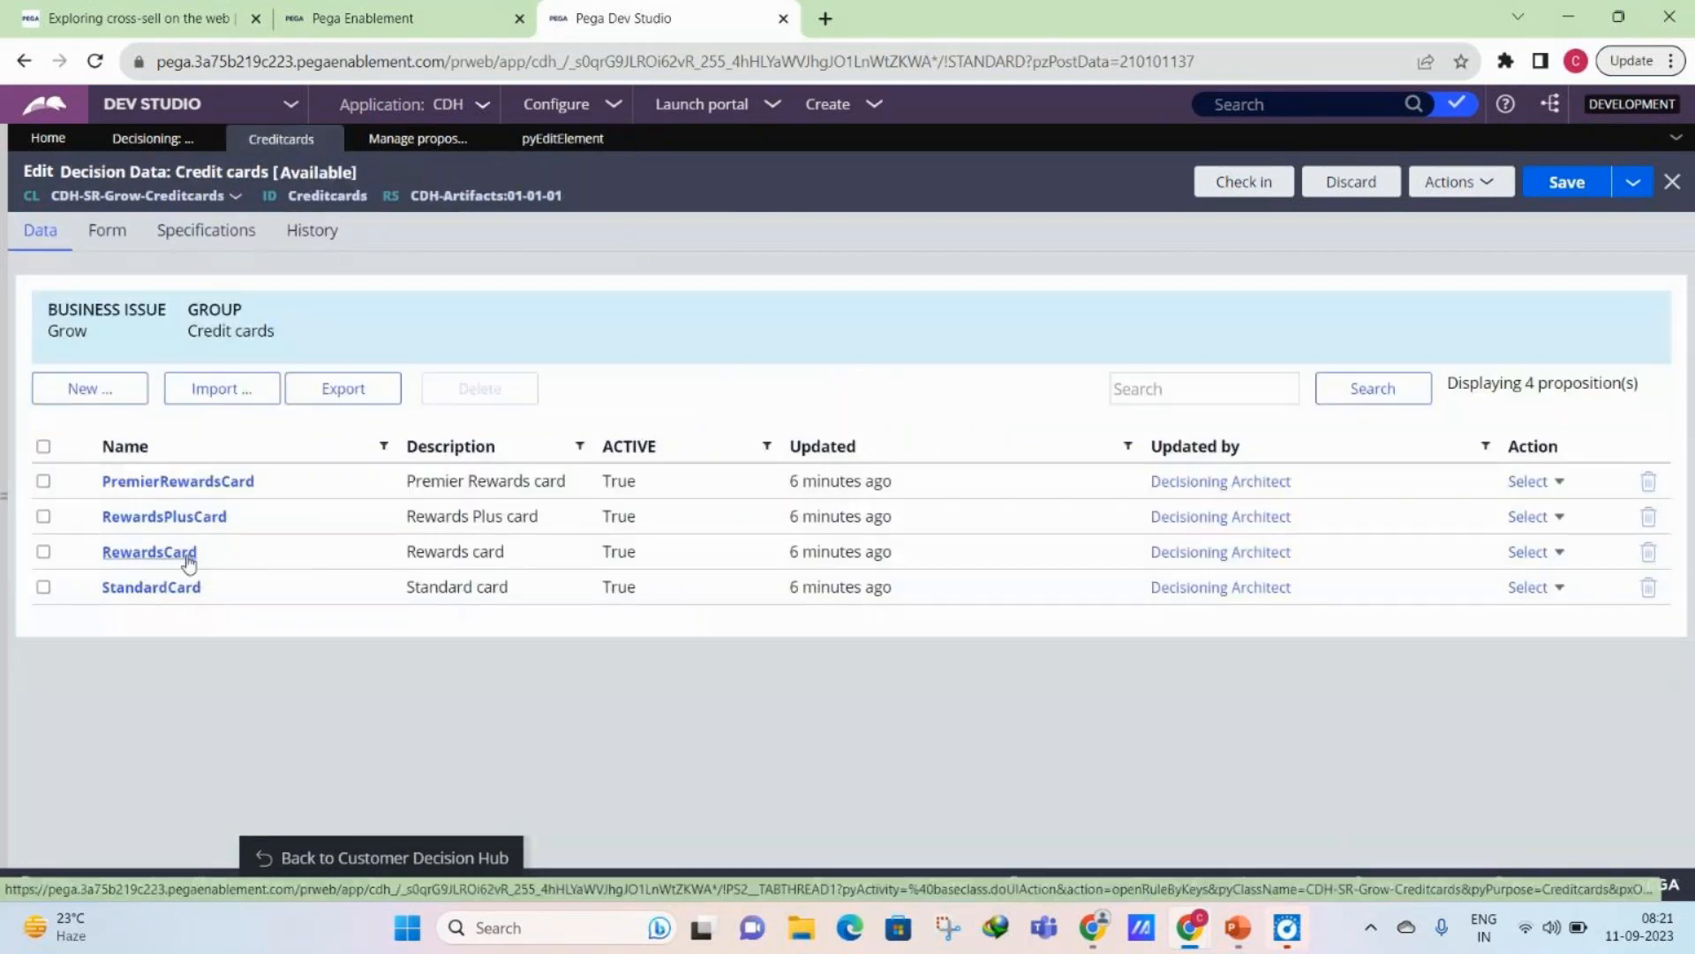
- Add a Dropdown control below the MonthlyEMI field in the pyEditElement section and open its cell properties
click(618, 139)
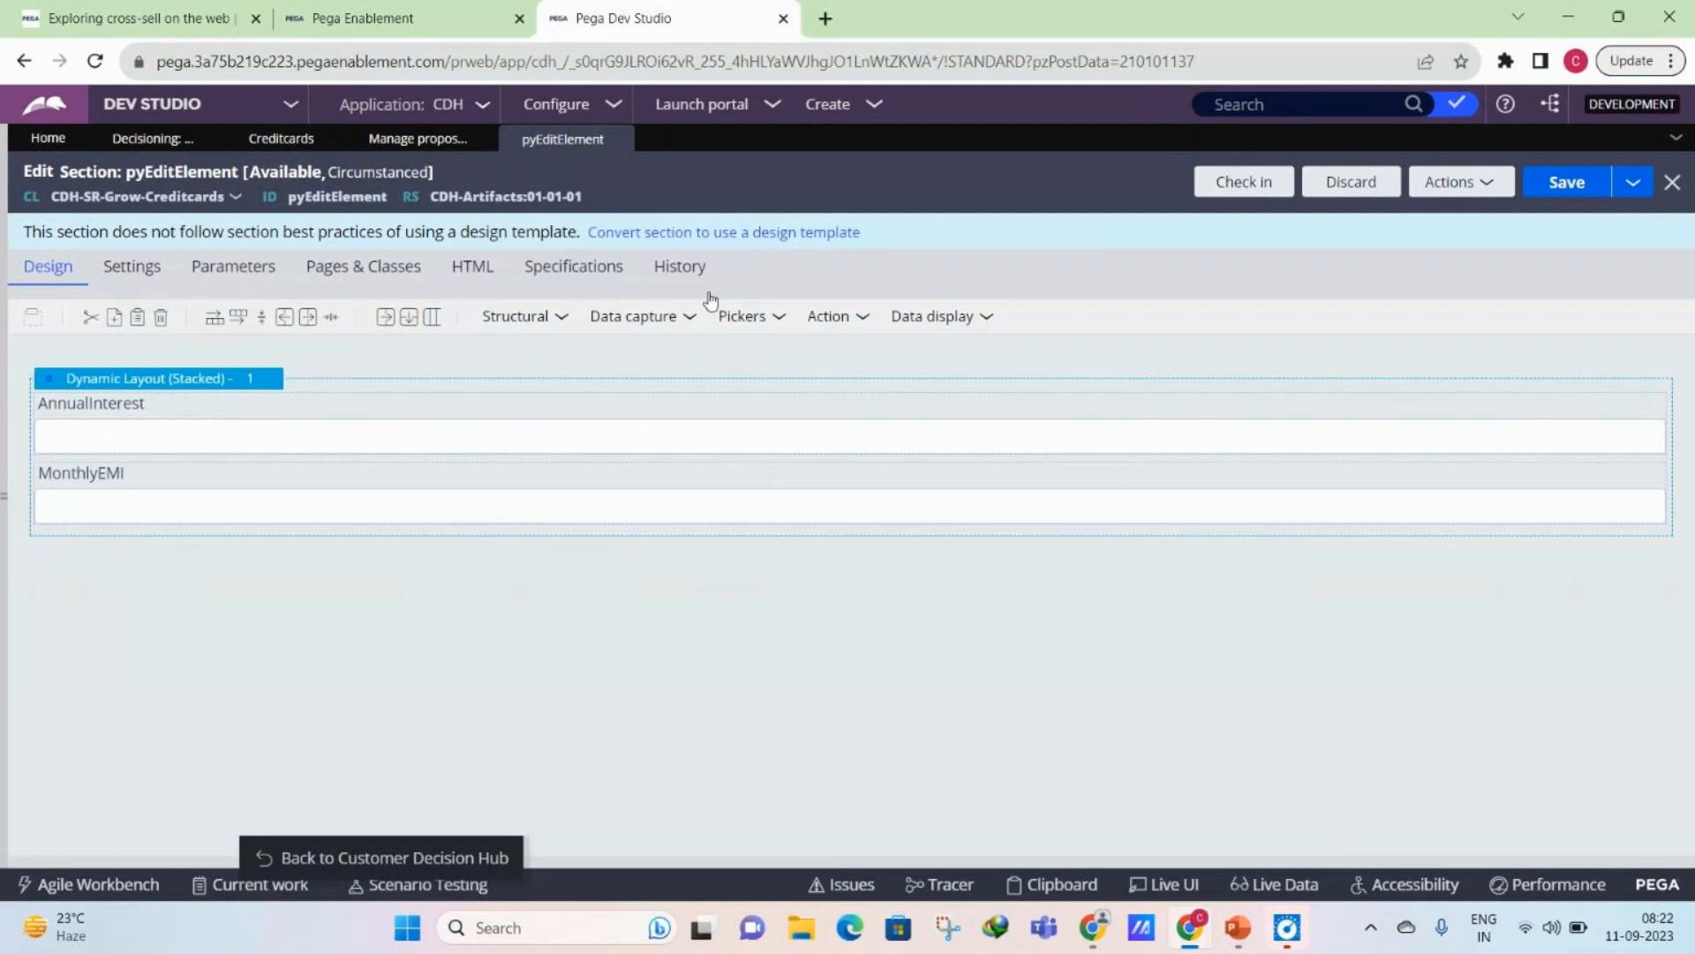
click(721, 324)
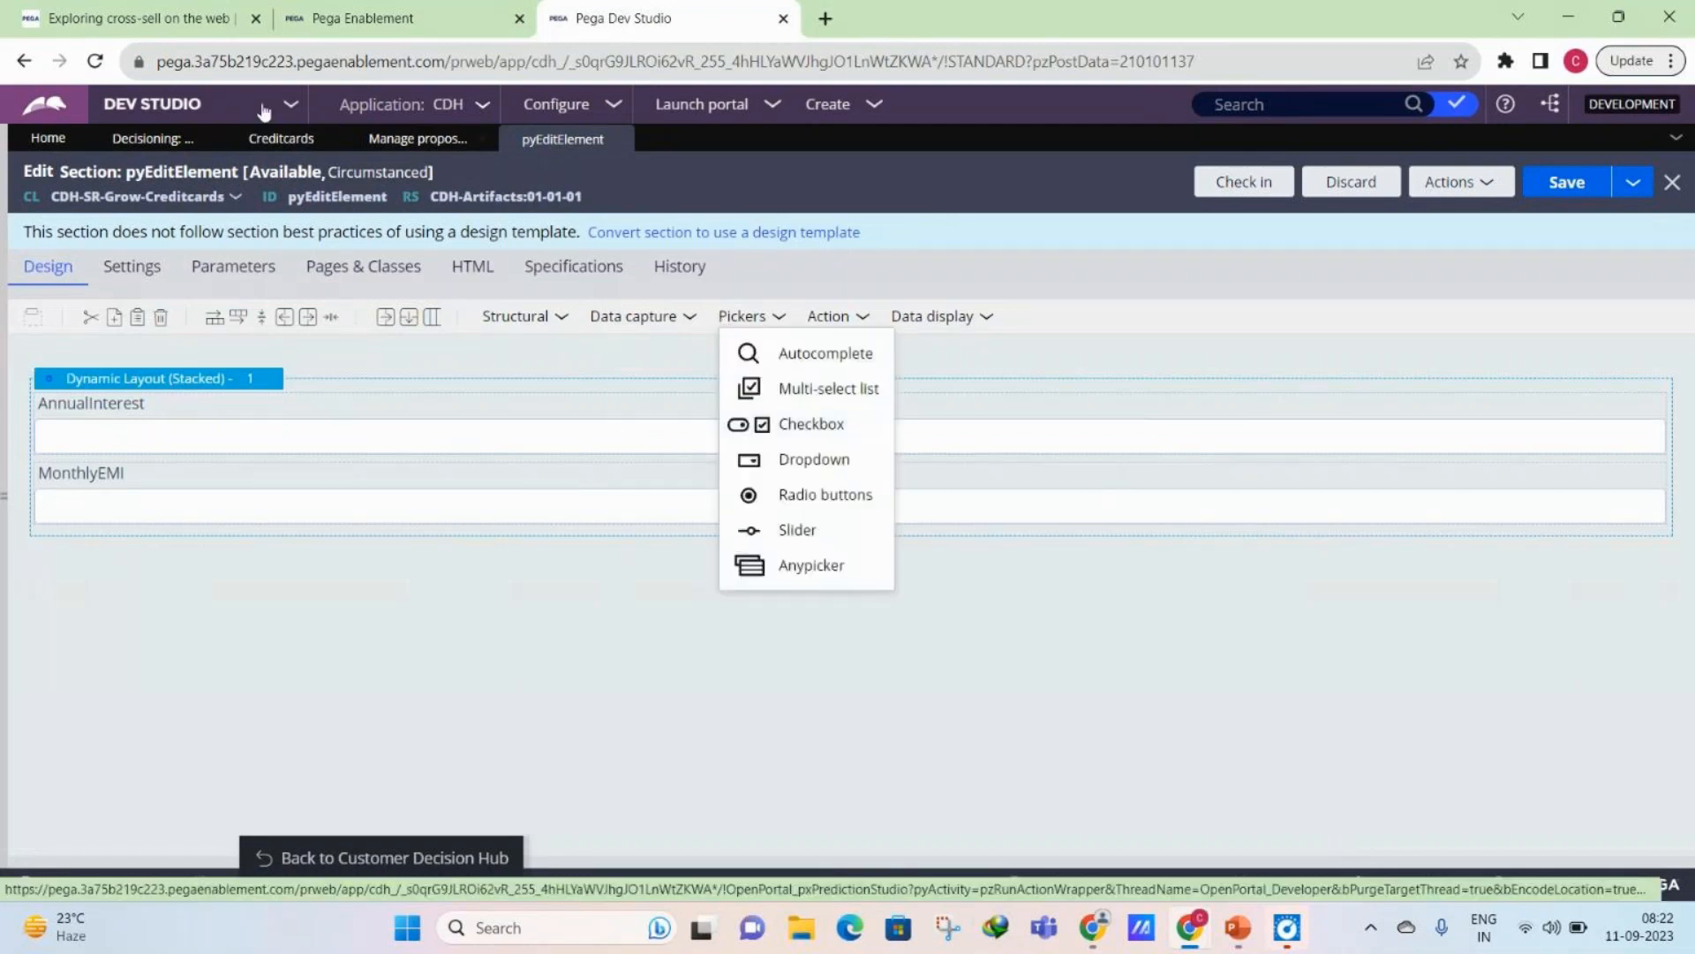
drag(704, 562, 1602, 547)
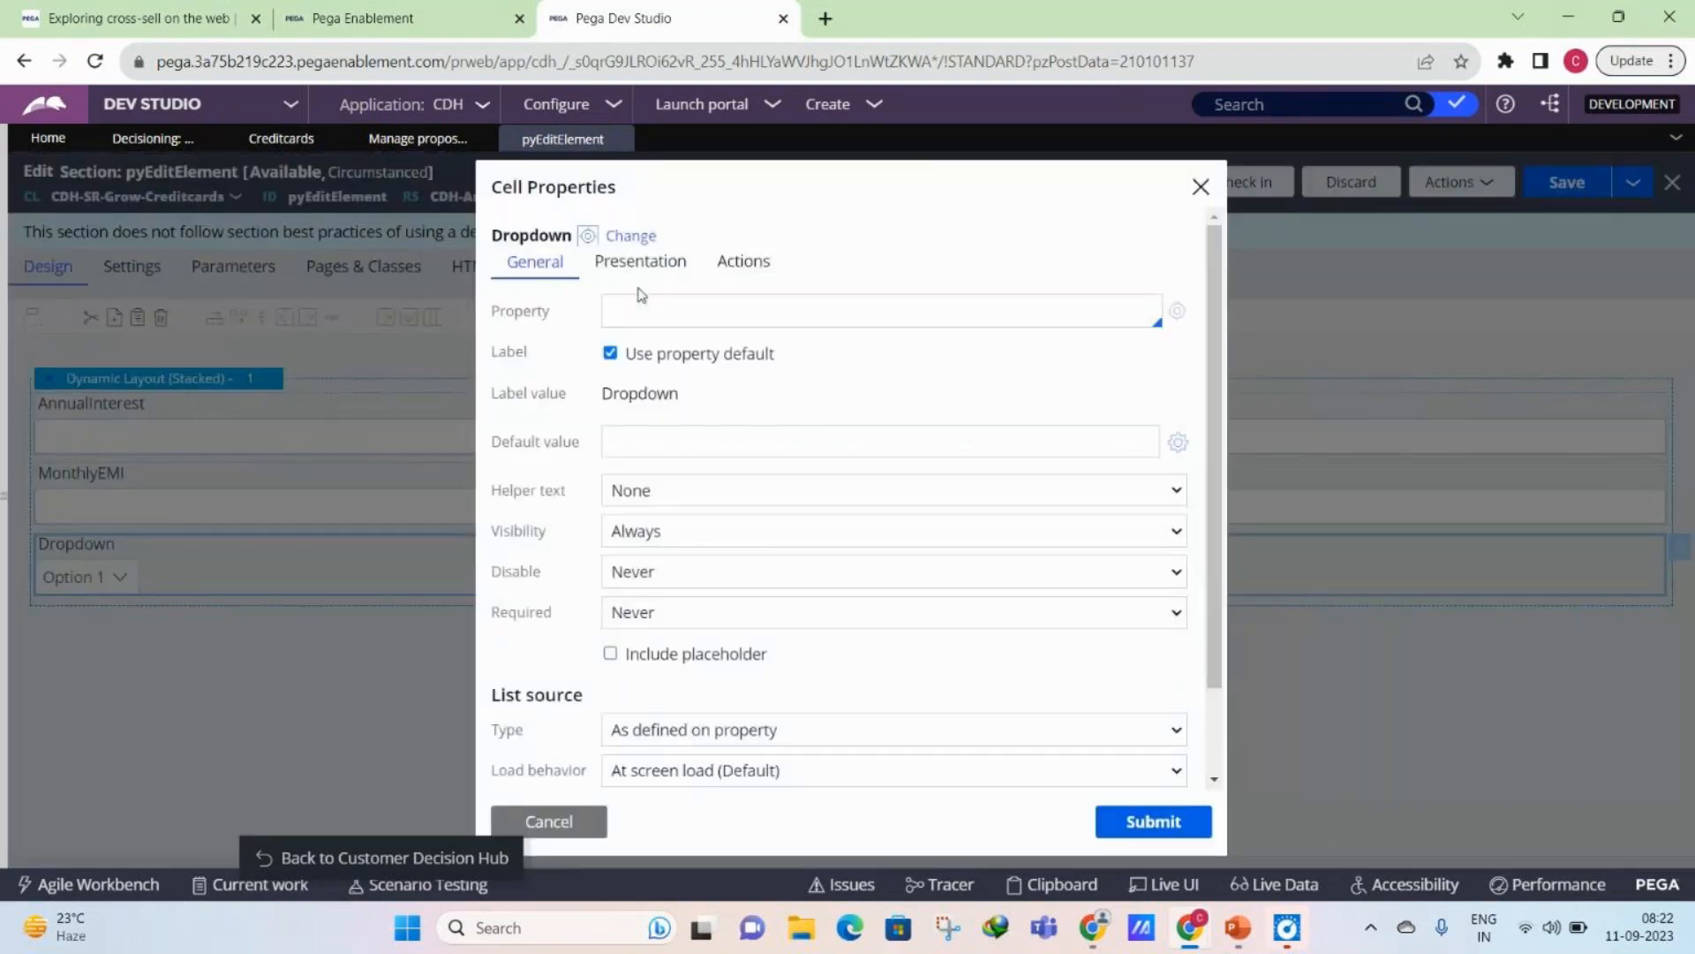
- Set the dropdown's property to .ApplicableCustomerOccupation
click(659, 314)
text(.Applicabl)
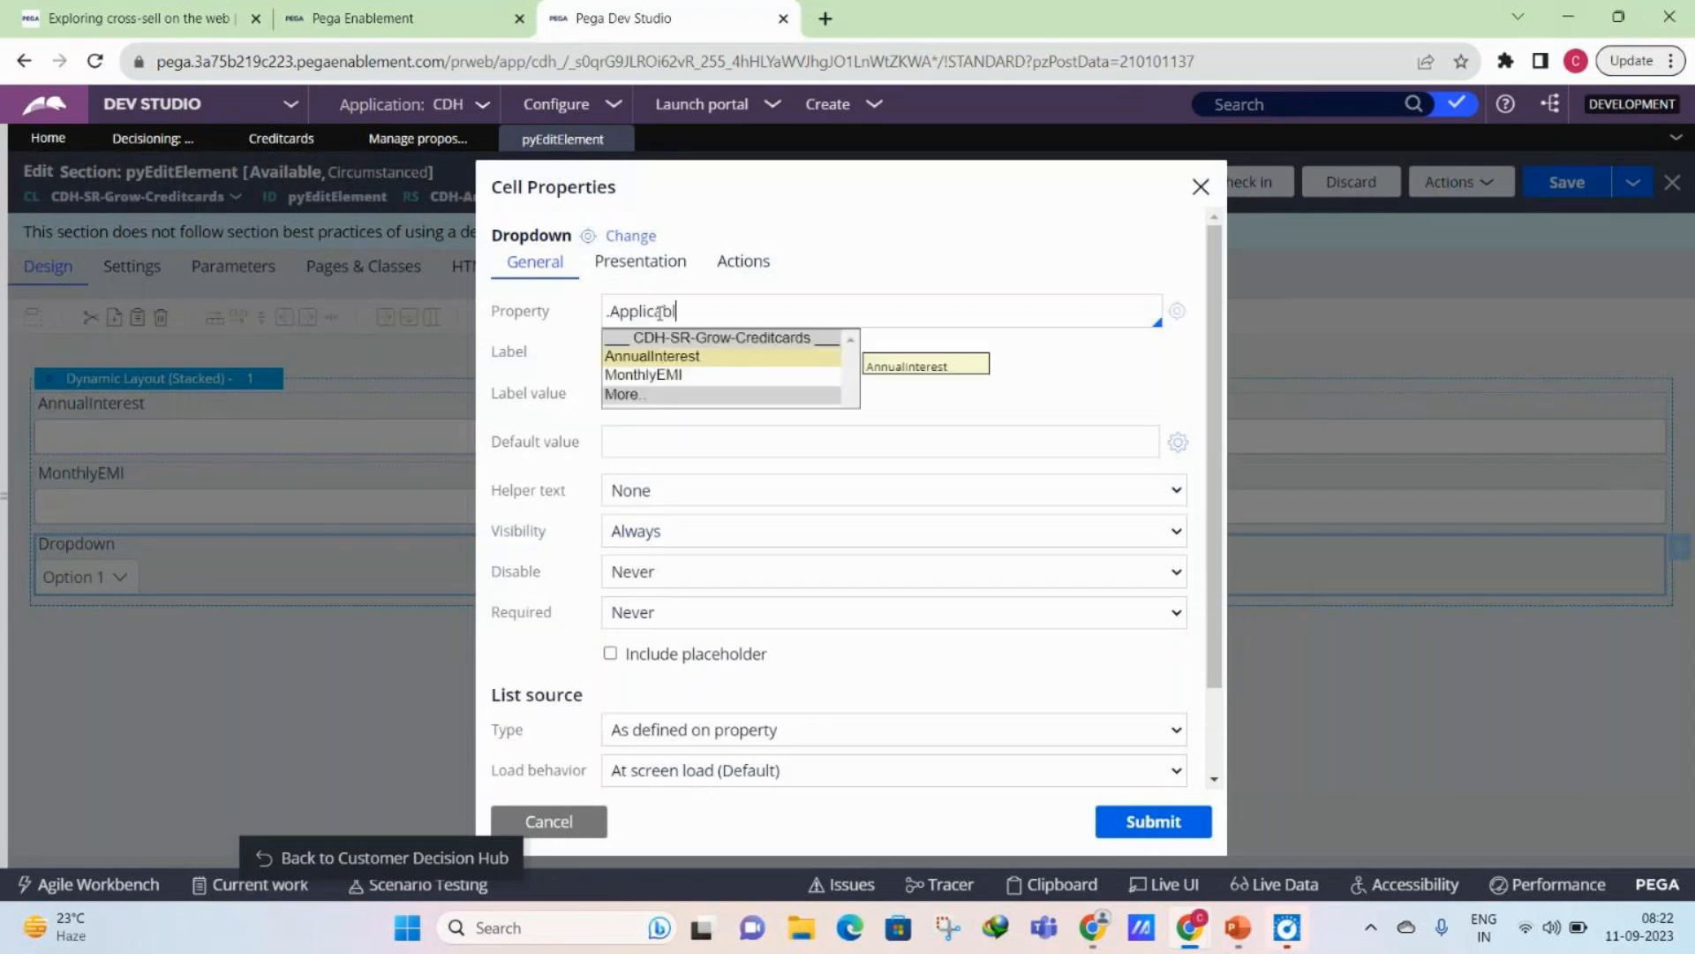
text(eCustomerType)
click(1177, 310)
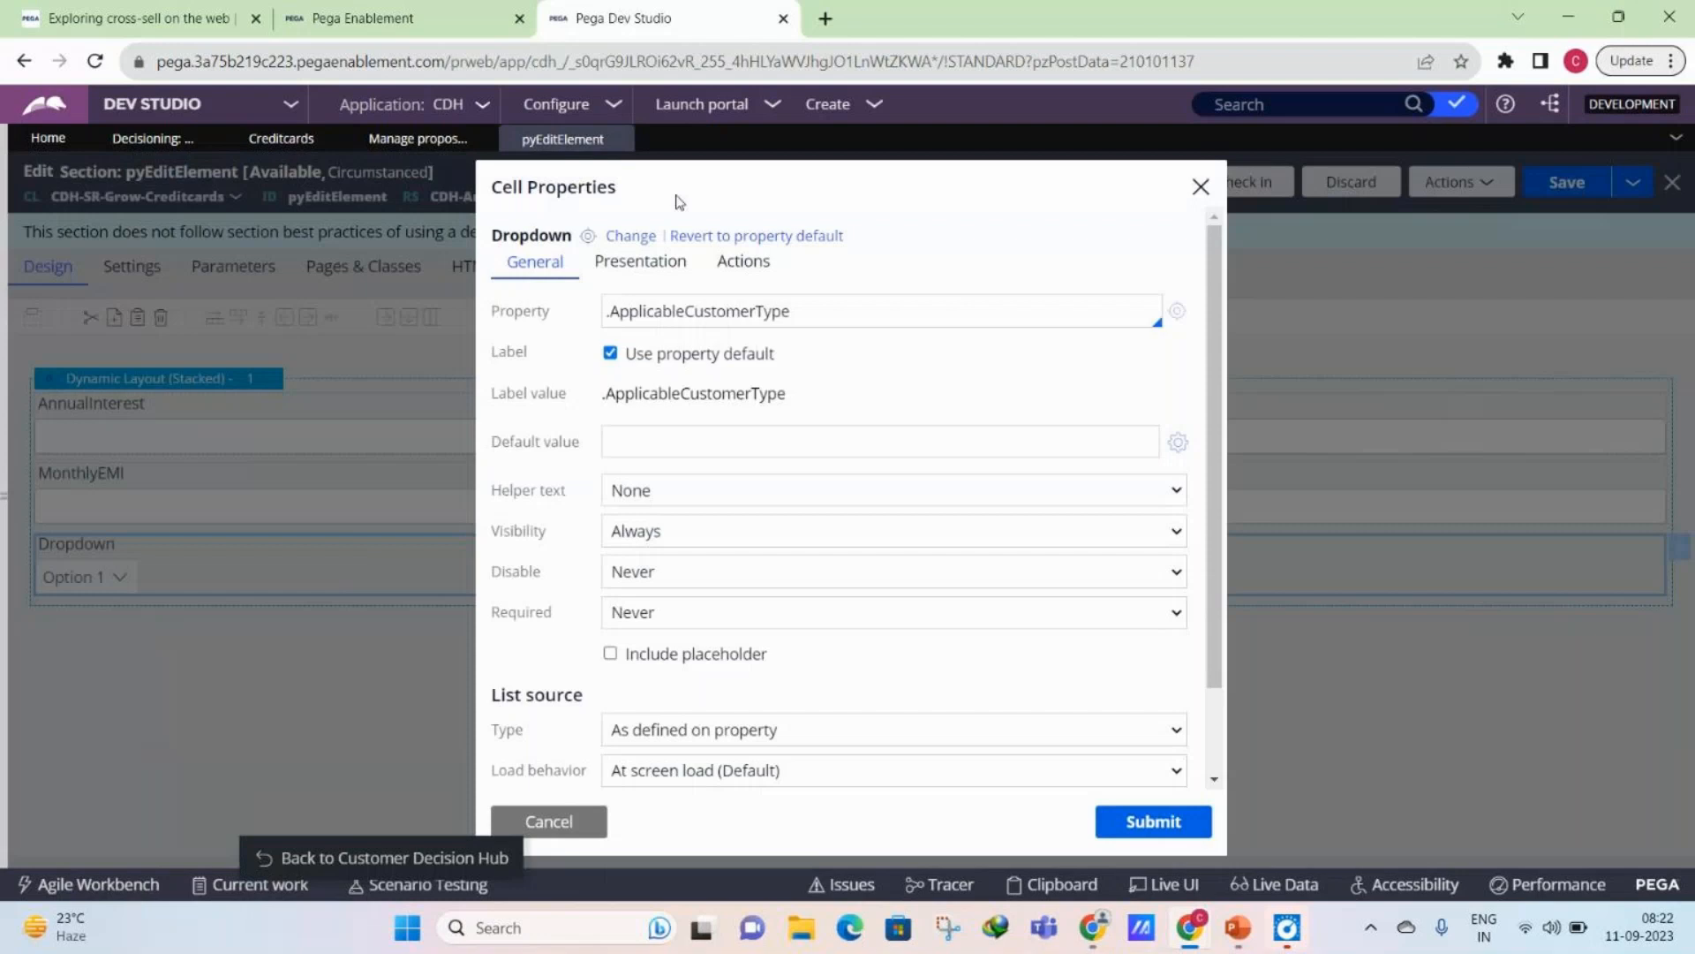
click(802, 315)
key(BackSpace)
key(BackSpace)
key(BackSpace)
key(BackSpace)
text(Occupation)
- Create the ApplicableCustomerOccupation property in class CDH-SR-Grow-Creditcards and ruleset CDH-Rules:01-01-01, and open it for editing
click(1177, 310)
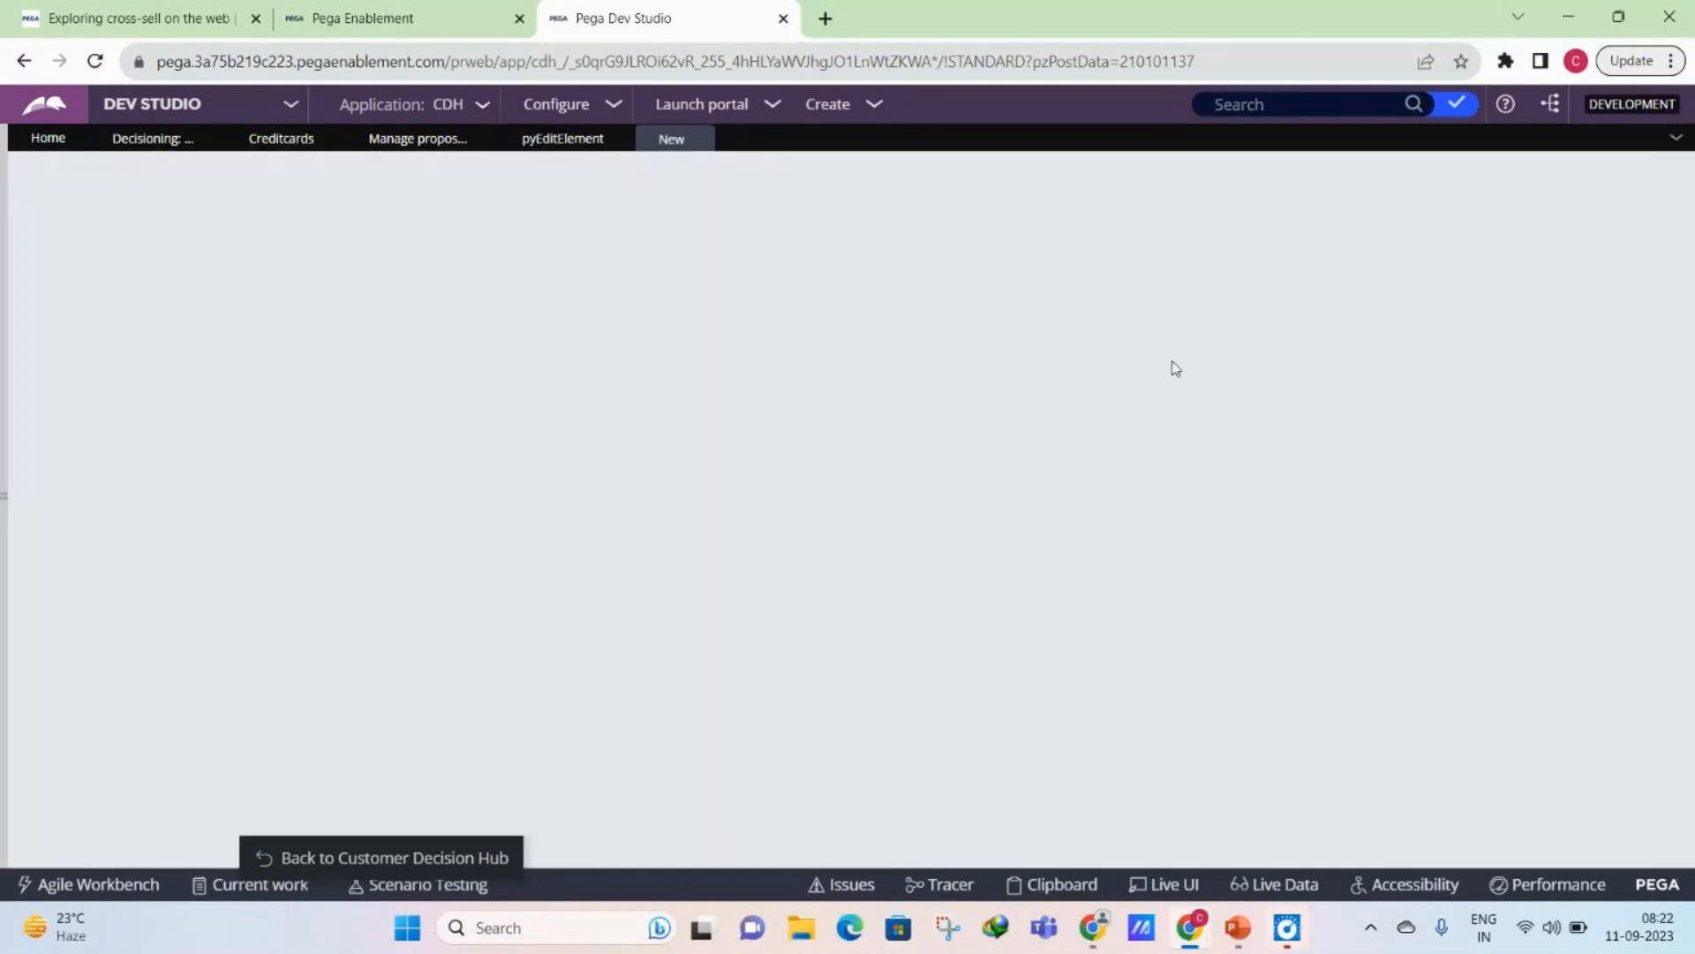
click(1214, 566)
click(1201, 635)
click(1385, 177)
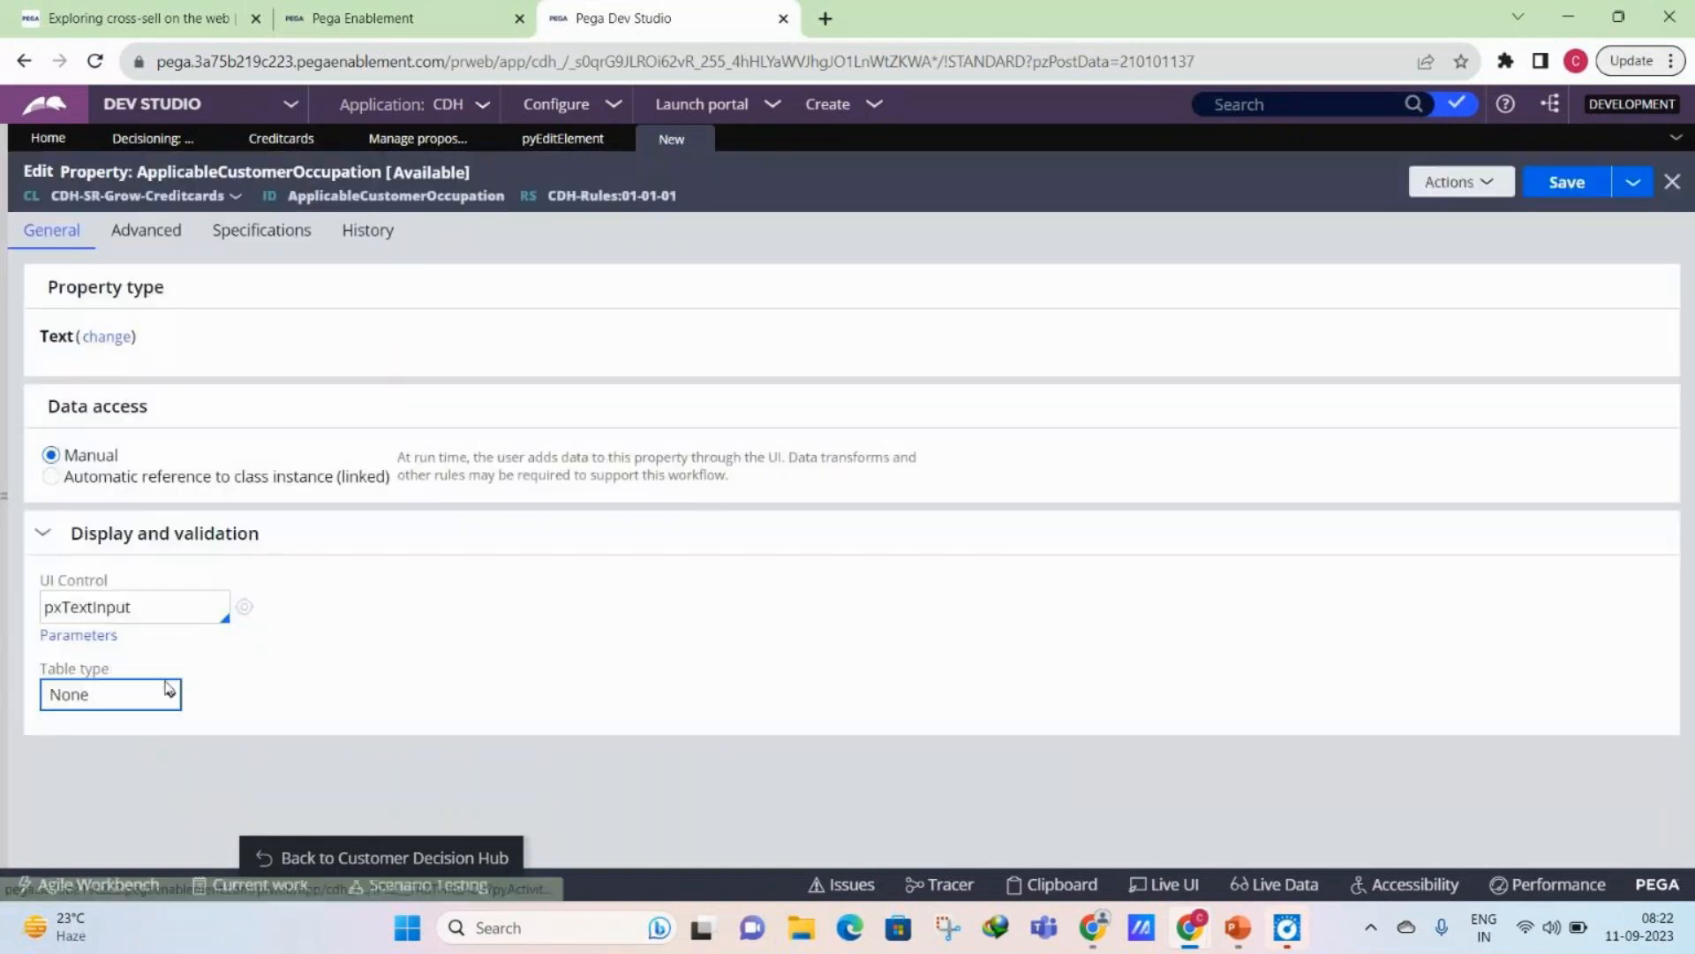
- Set the ApplicableCustomerOccupation property's table type to Local List and enter the values Salaried and Business
click(169, 688)
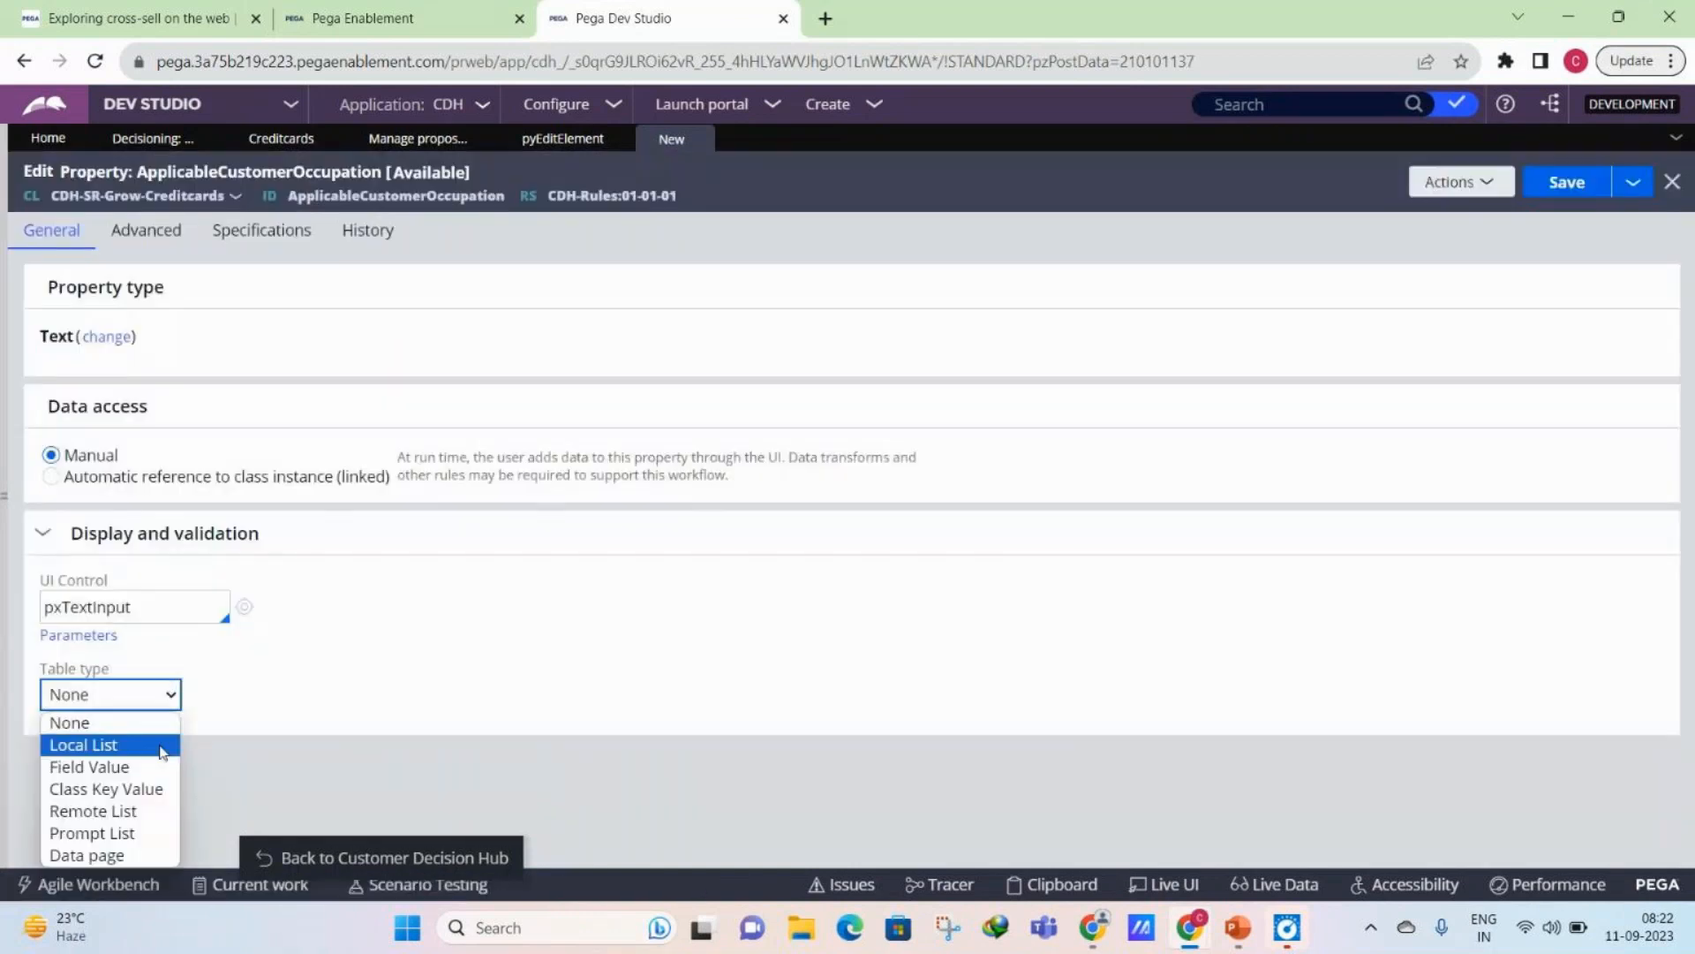
click(163, 747)
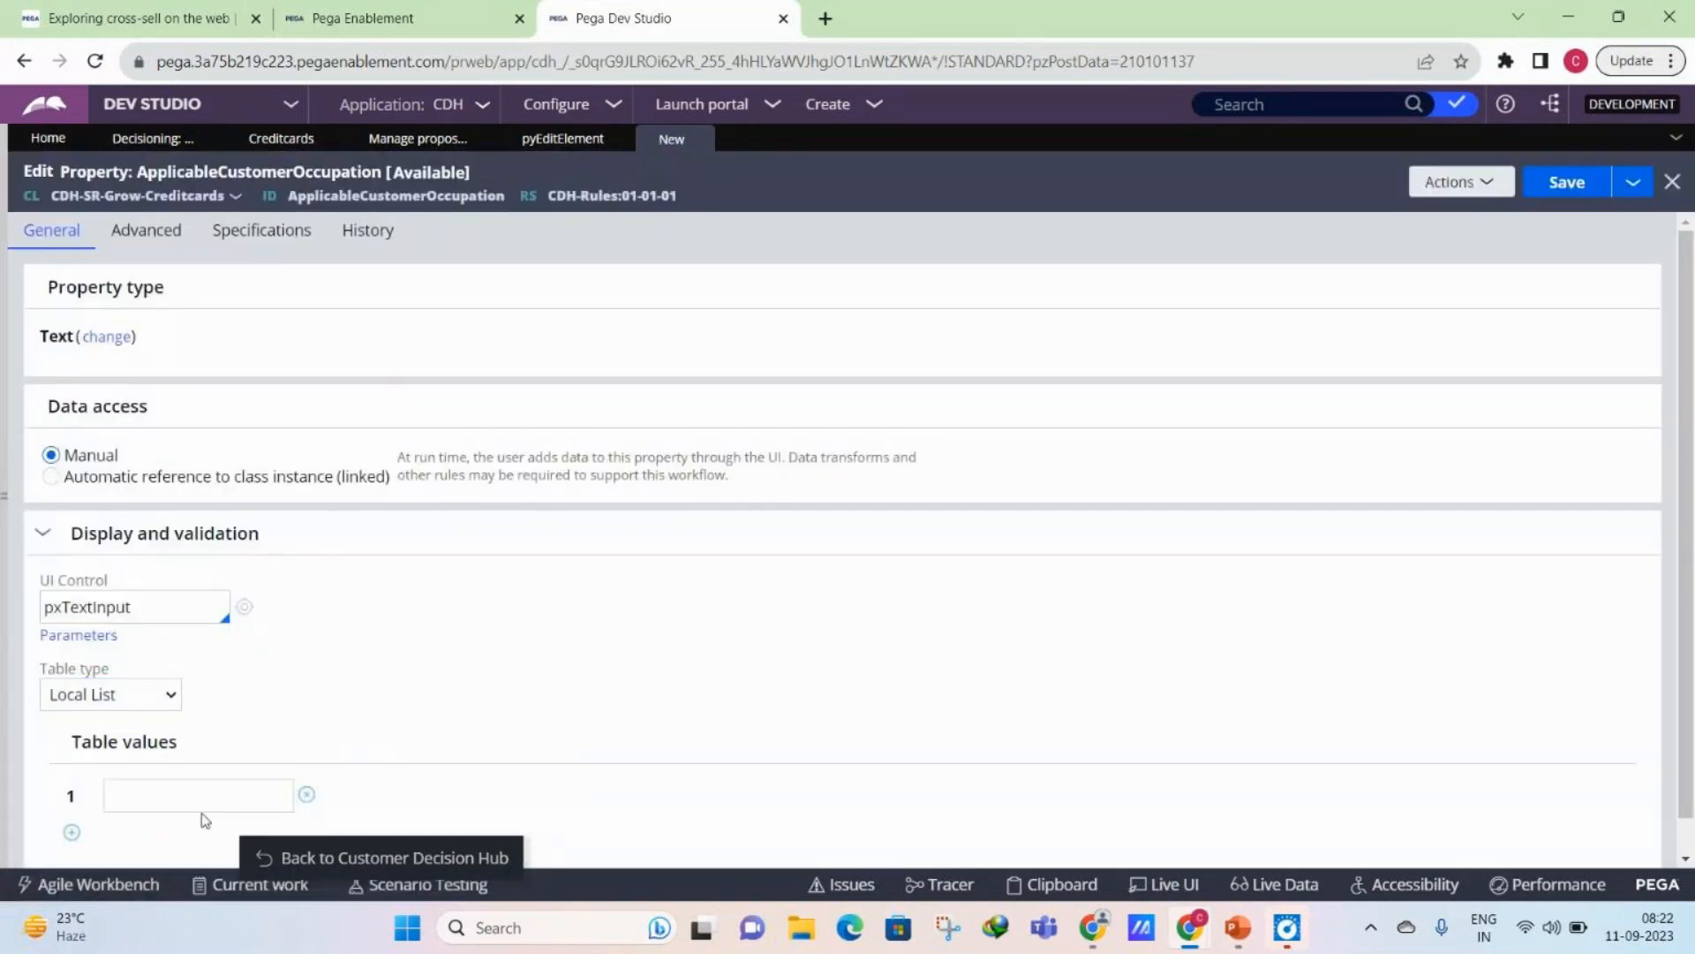
click(199, 799)
text(Sa)
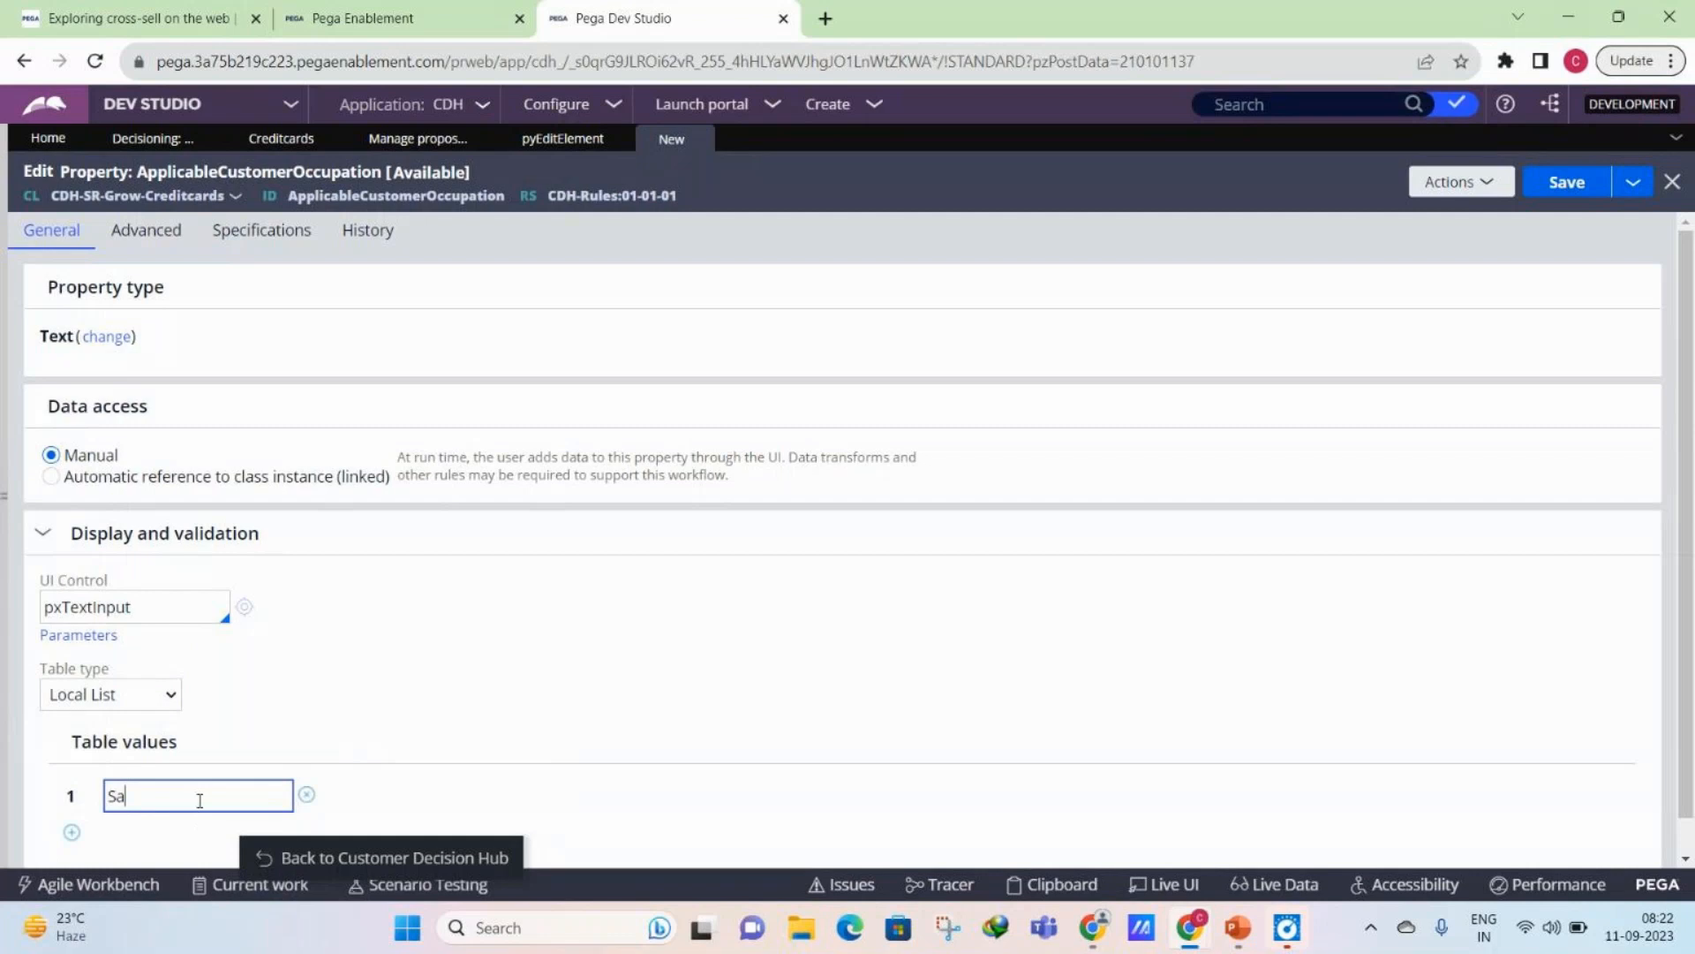
text(laried)
key(Return)
text(Business)
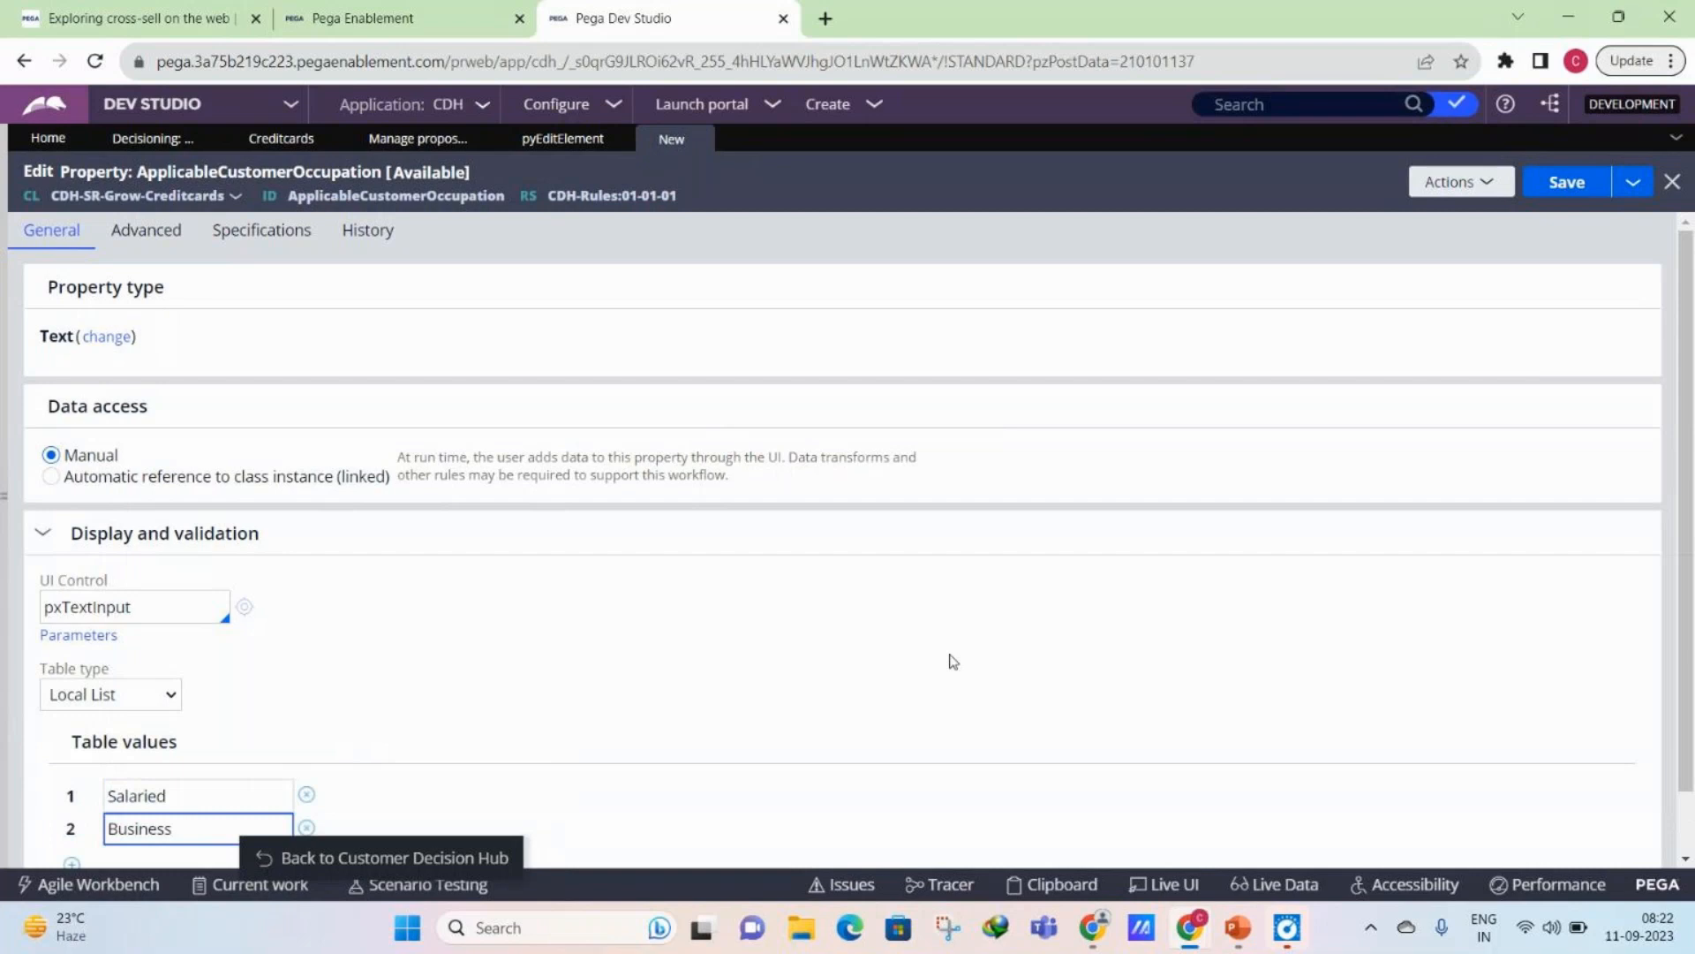
- Add Self-Employed as the third table value and save the ApplicableCustomerOccupation property
scroll(134, 599, down, 1)
click(72, 795)
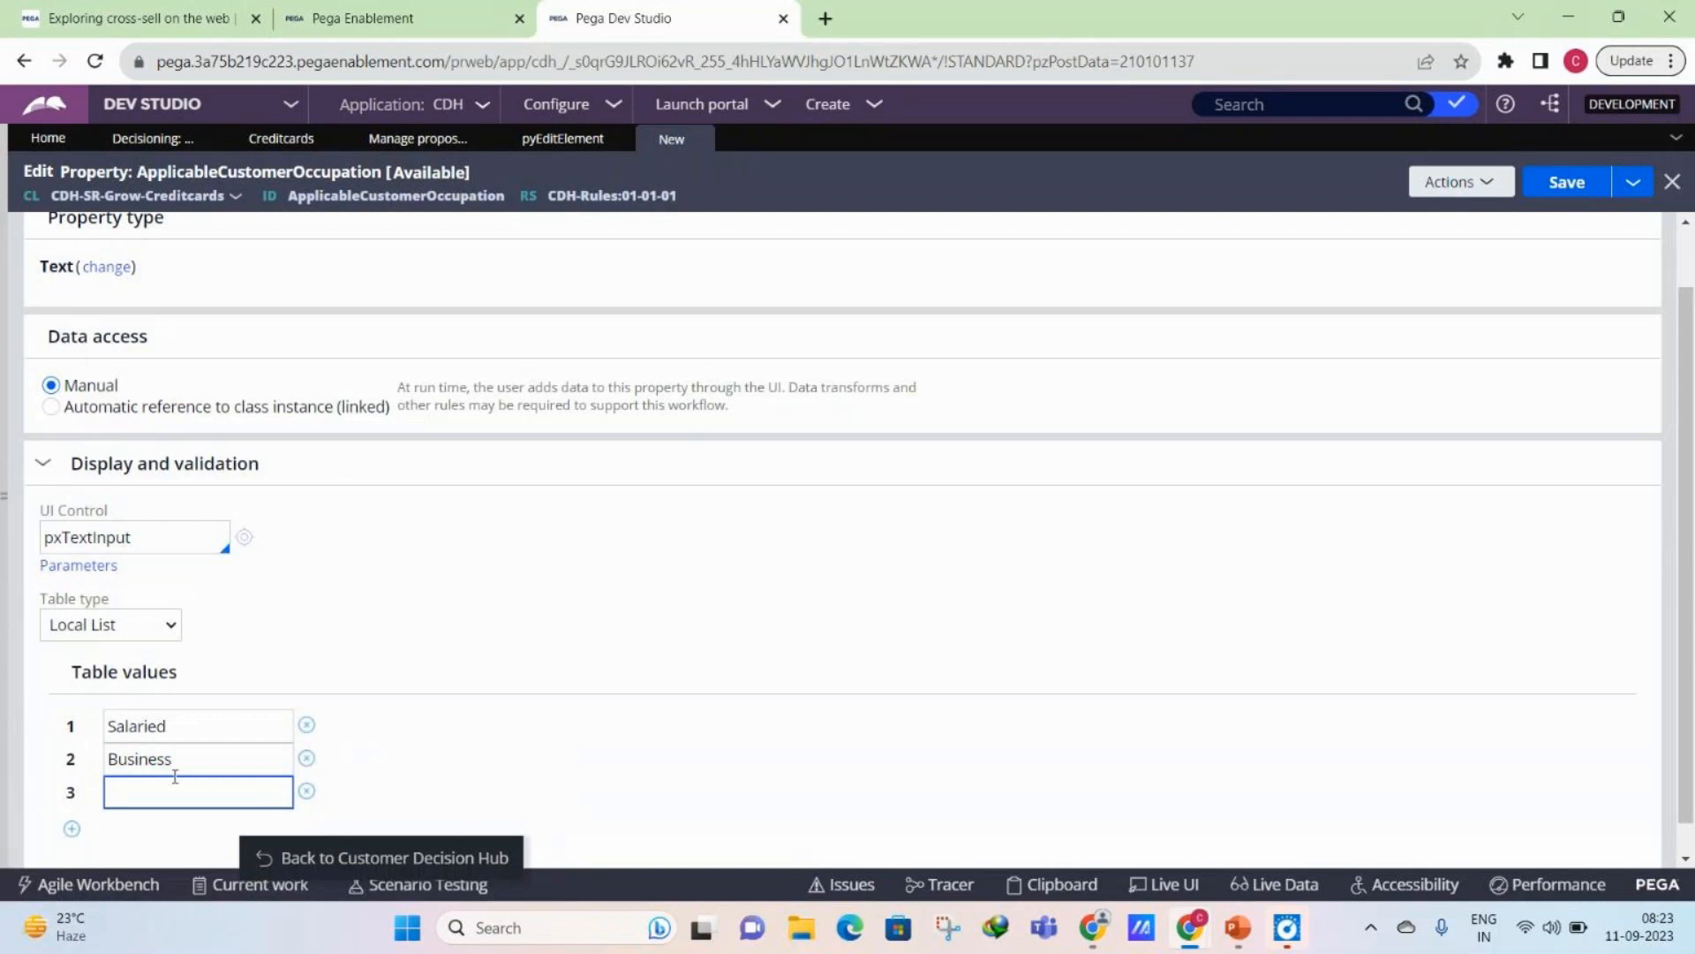
text(Self-Employed)
key(ctrl+s)
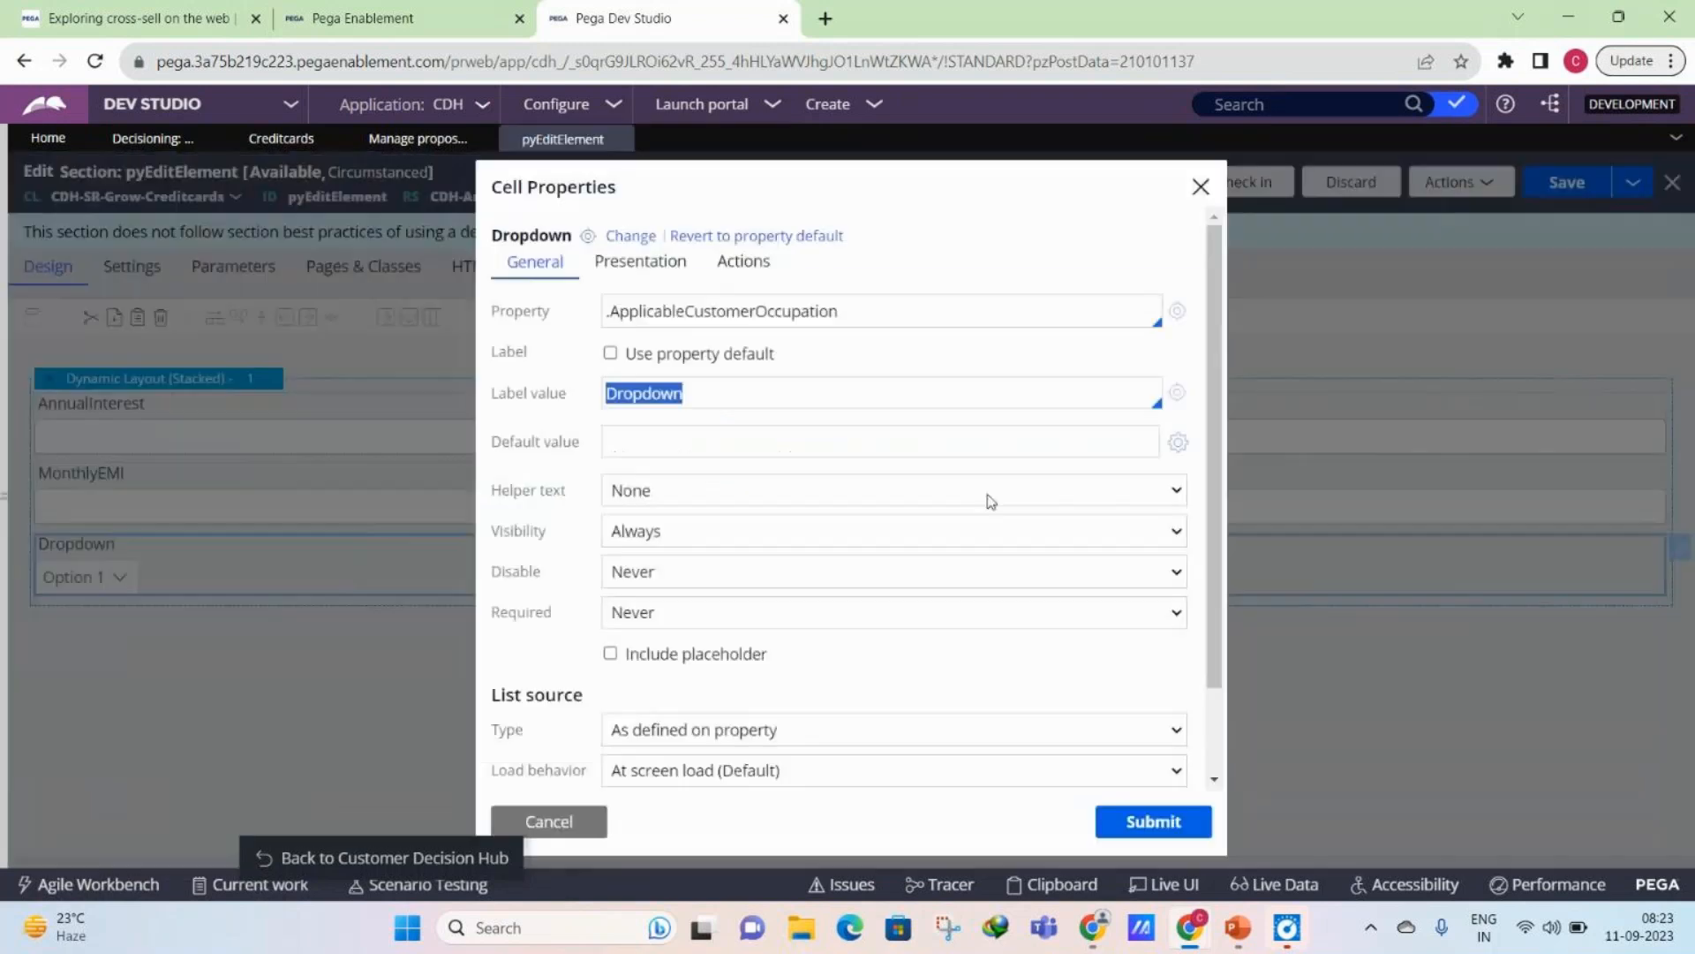
- Set the dropdown's label value to "Select customer occupation applicable"
text(Select customer occup)
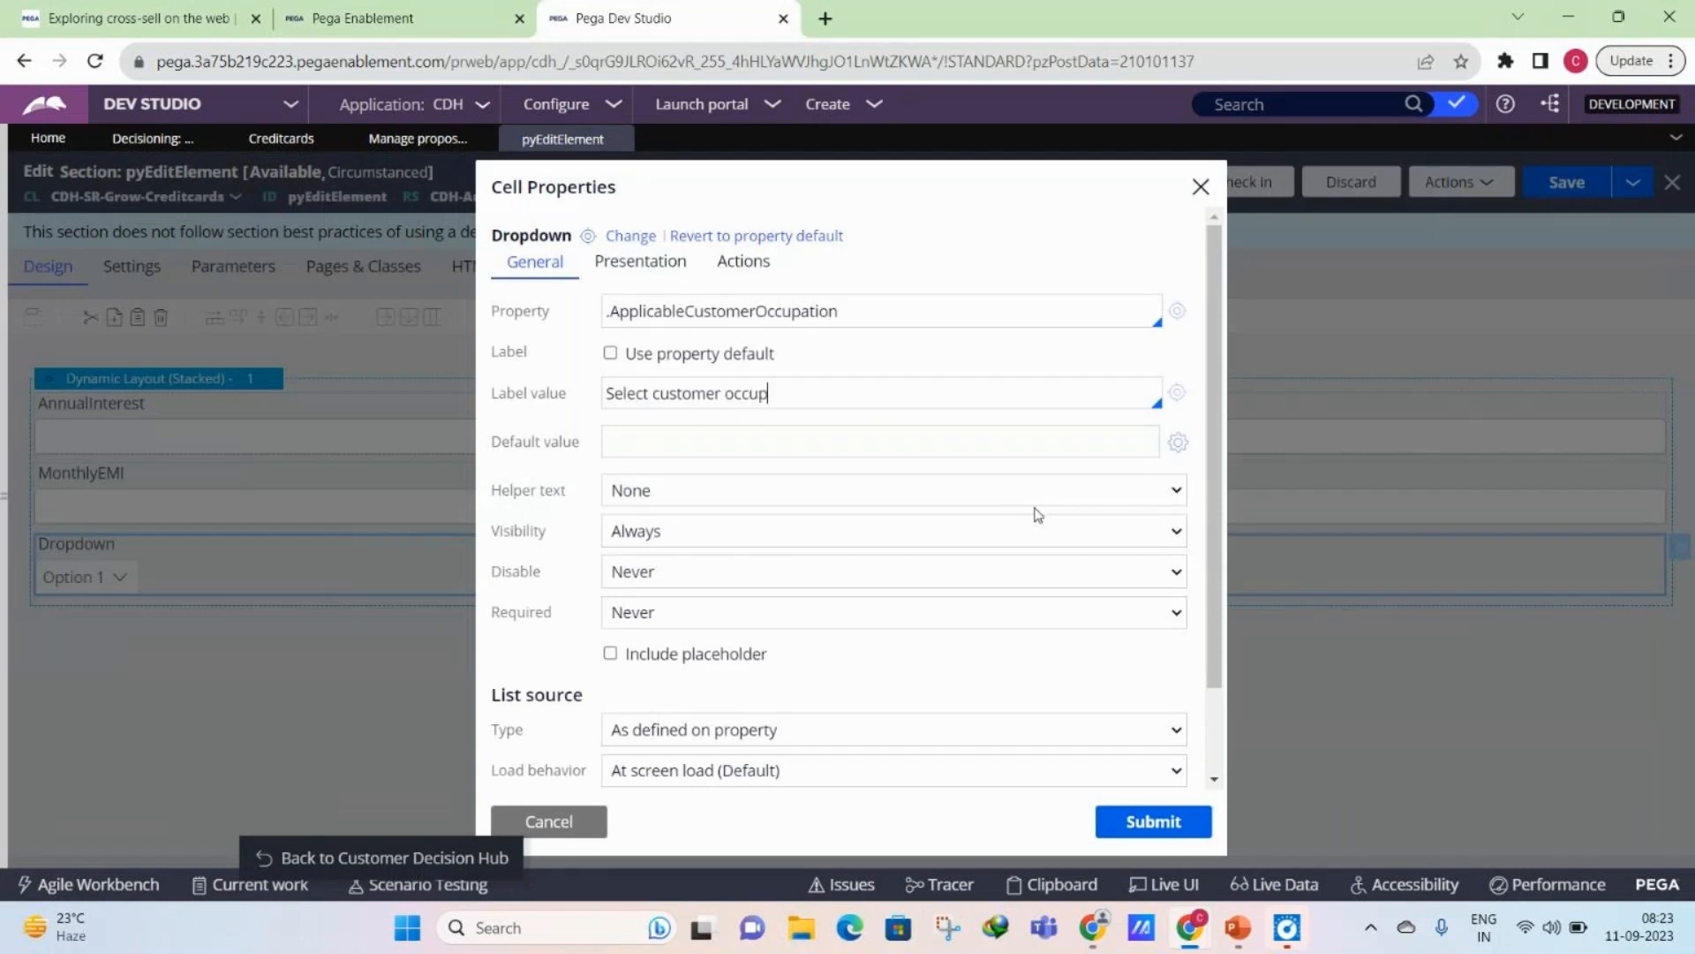
text(ation applicable)
- Include the placeholder "--SELECT--" in the dropdown and submit its cell properties
click(761, 655)
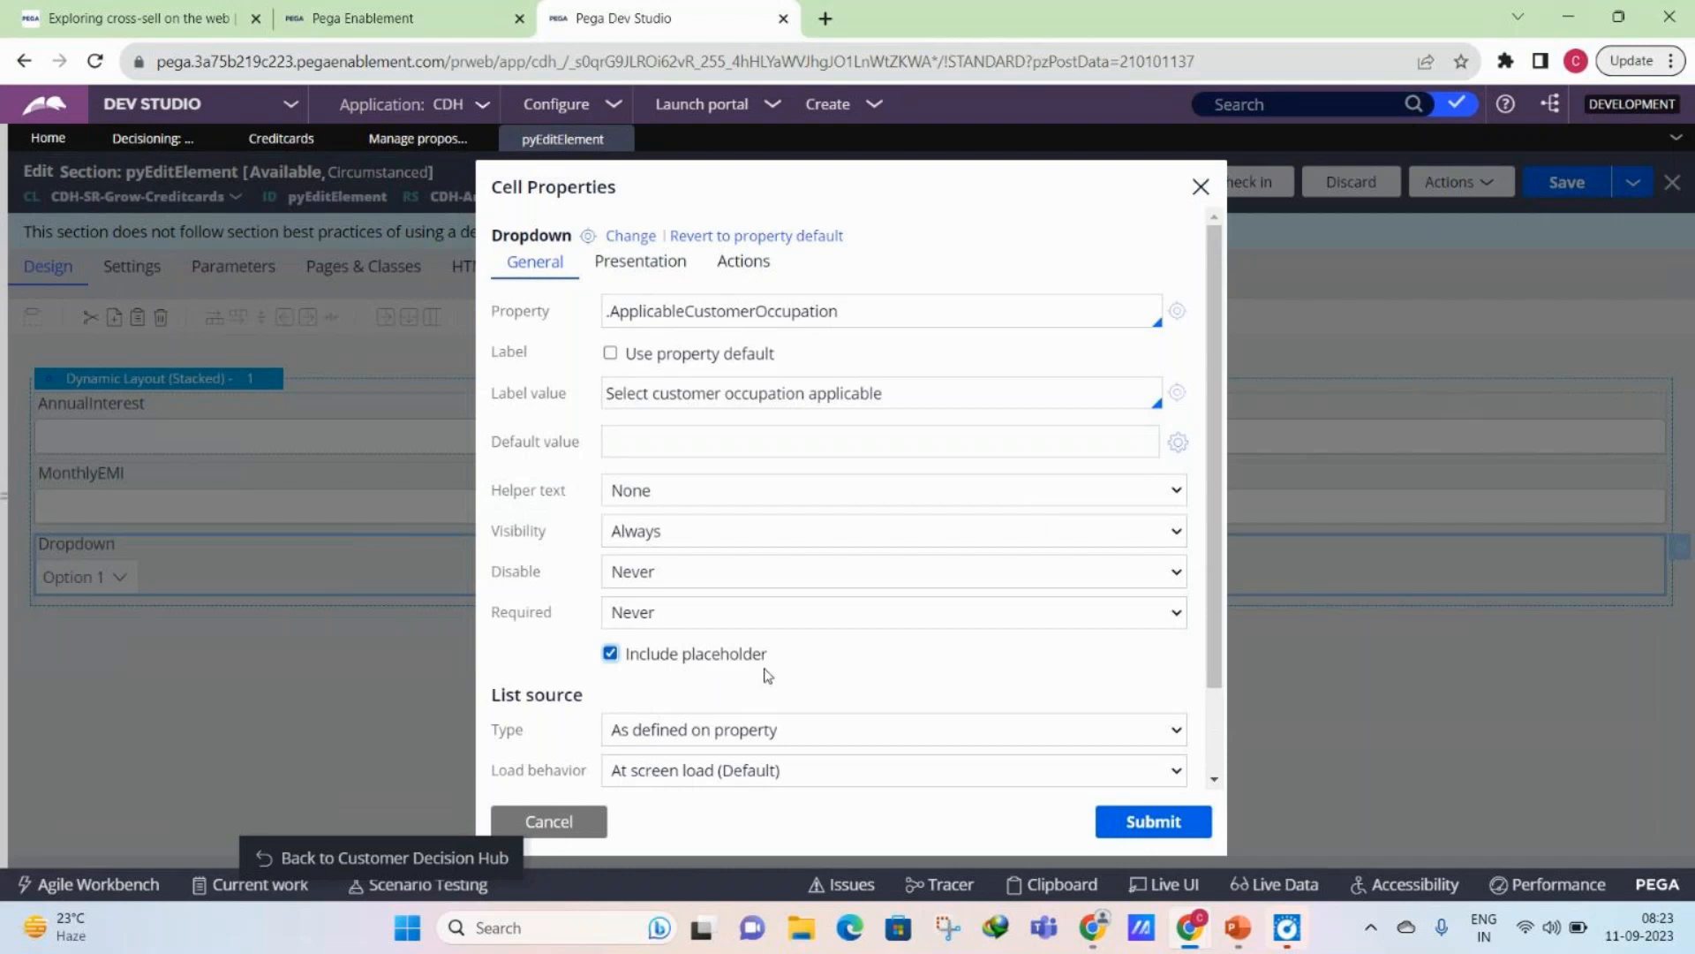
click(839, 689)
text(--SELECT)
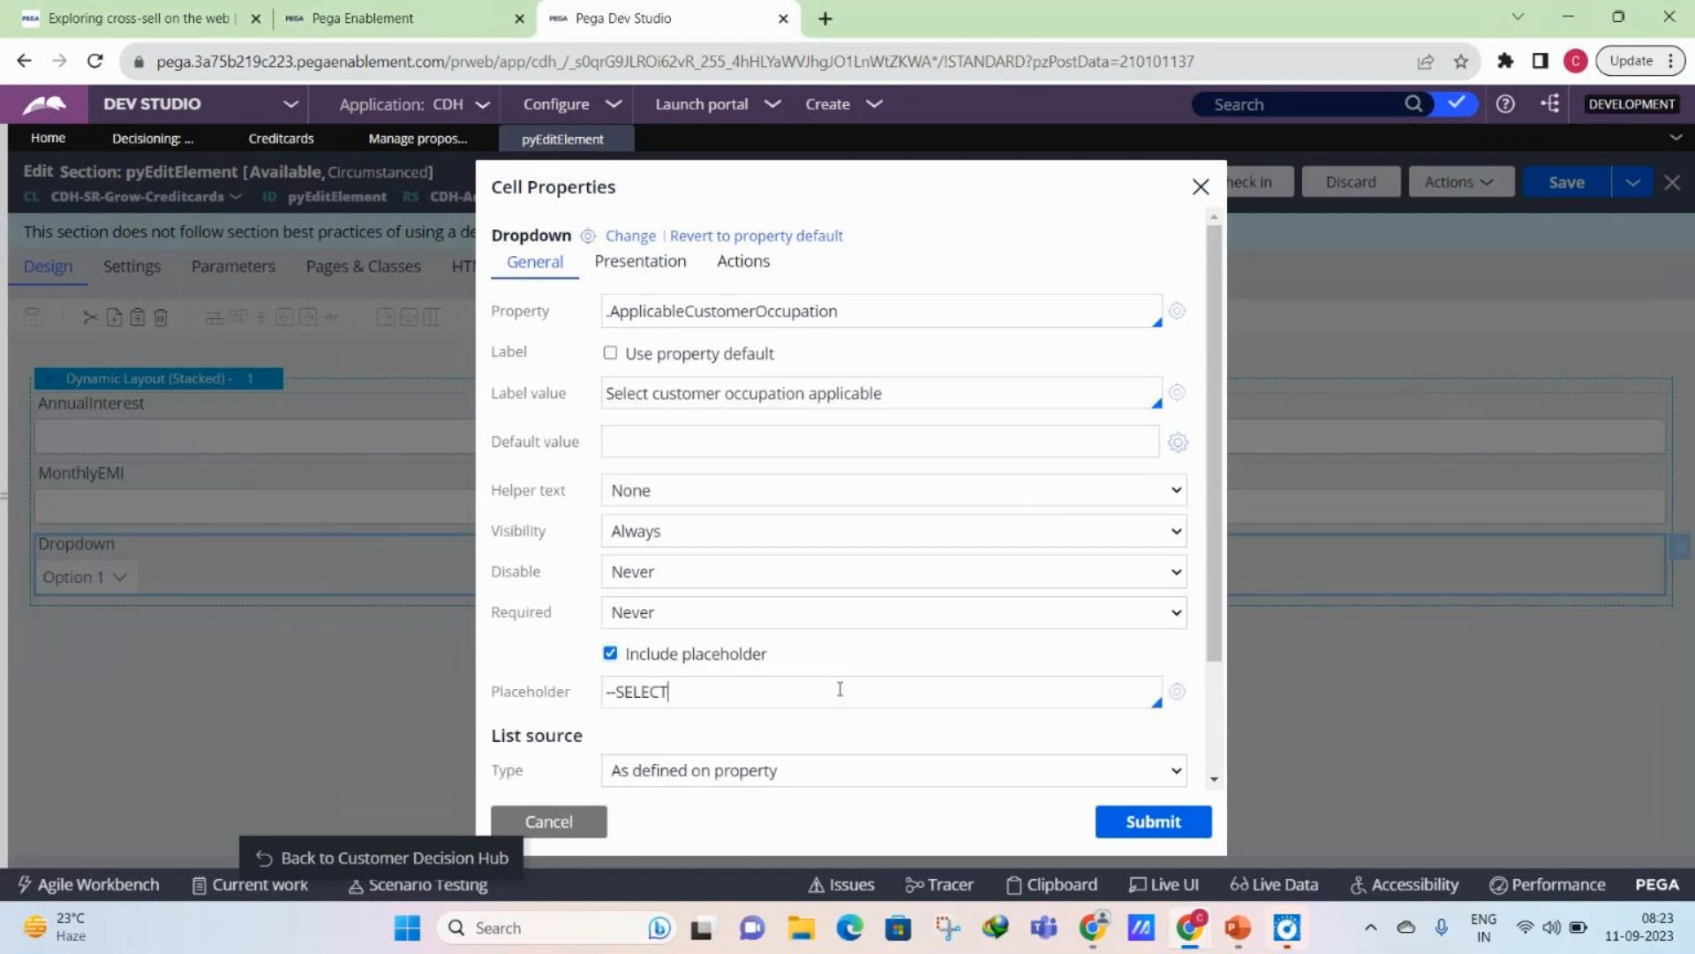
text(--)
click(1178, 834)
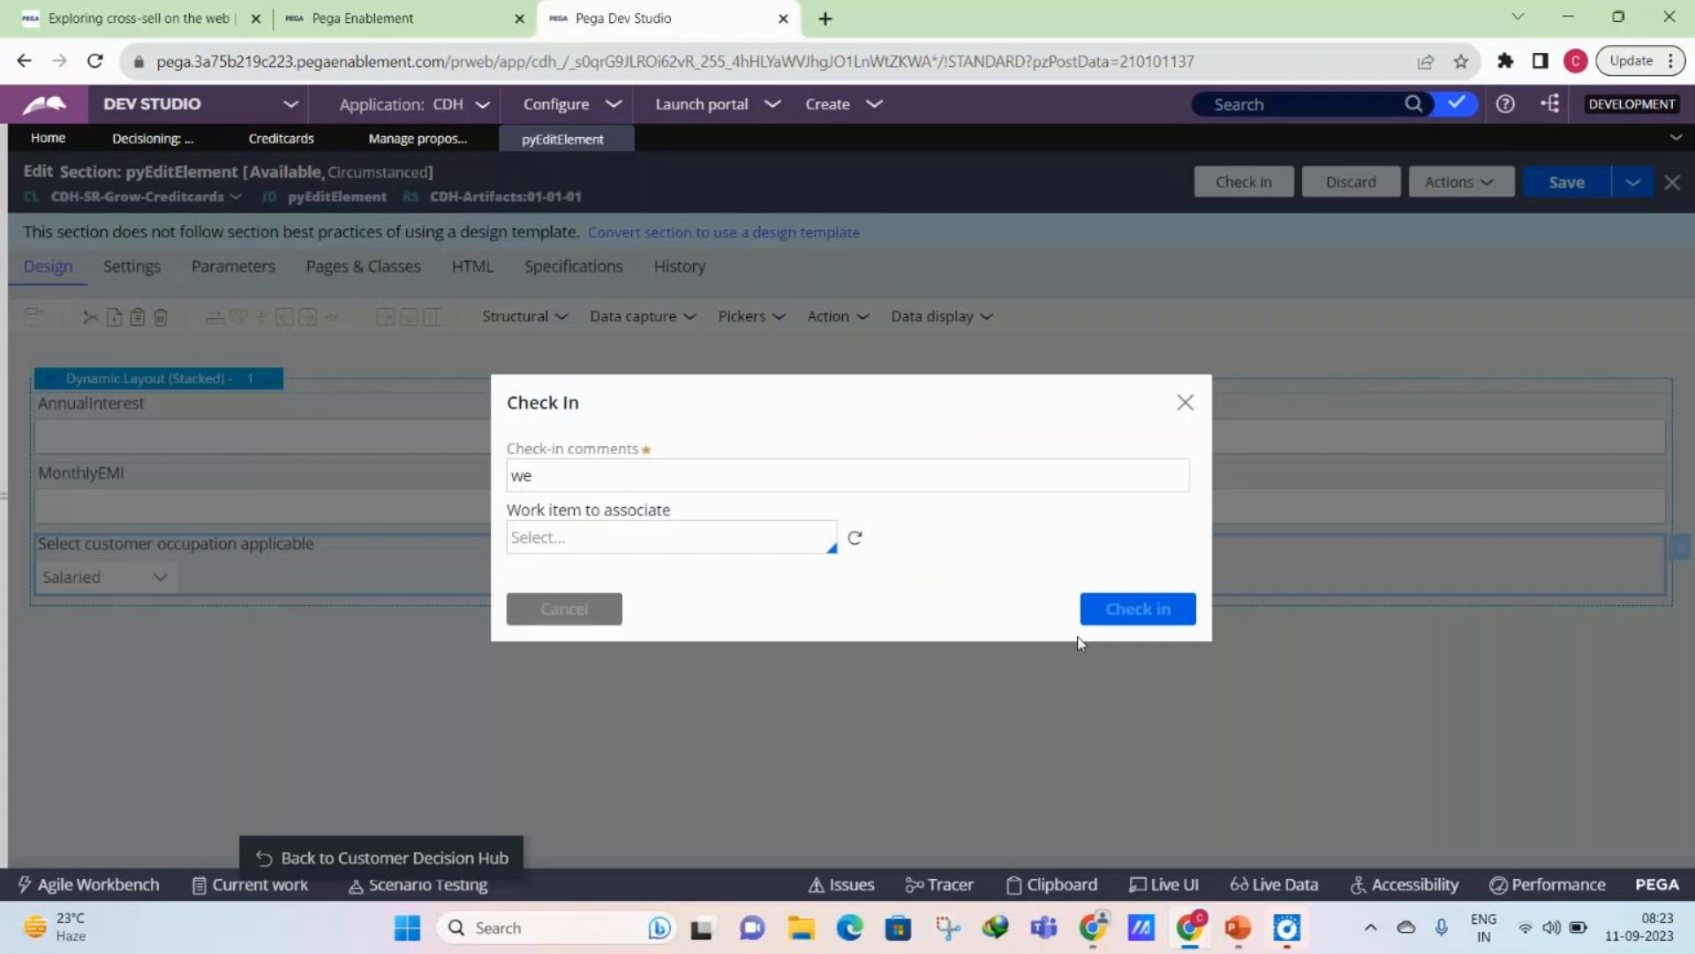
- Check in the pyEditElement section with the comment "we" and save the Credit cards decision data
click(1104, 618)
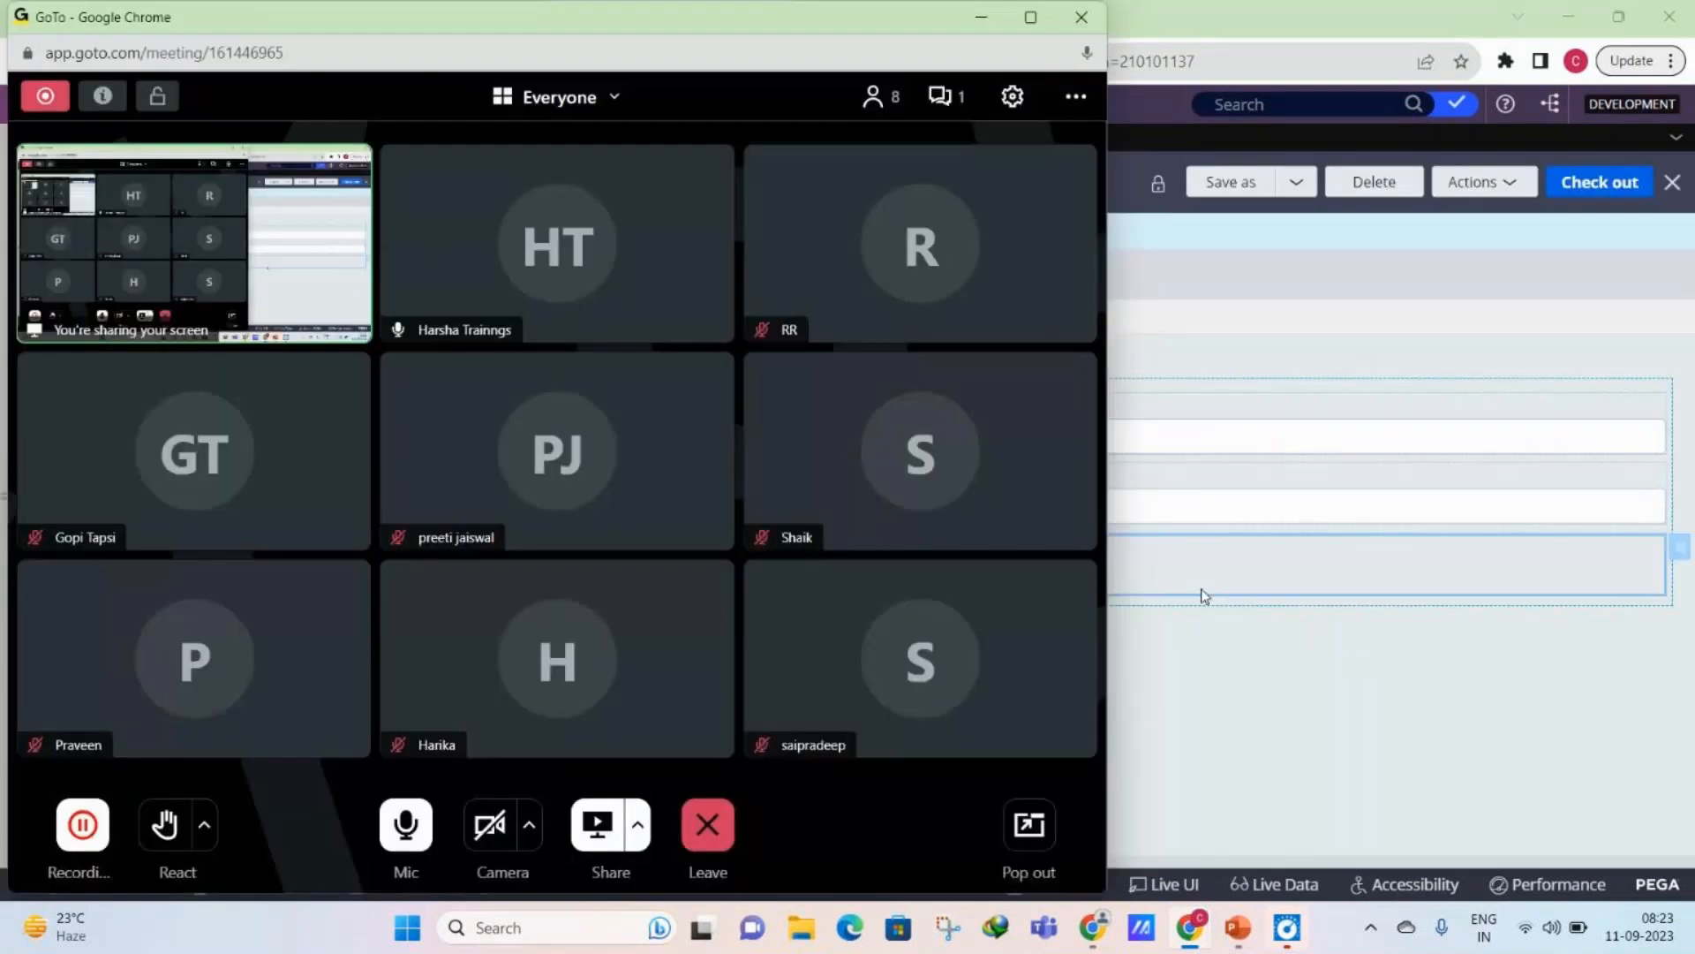
click(1204, 596)
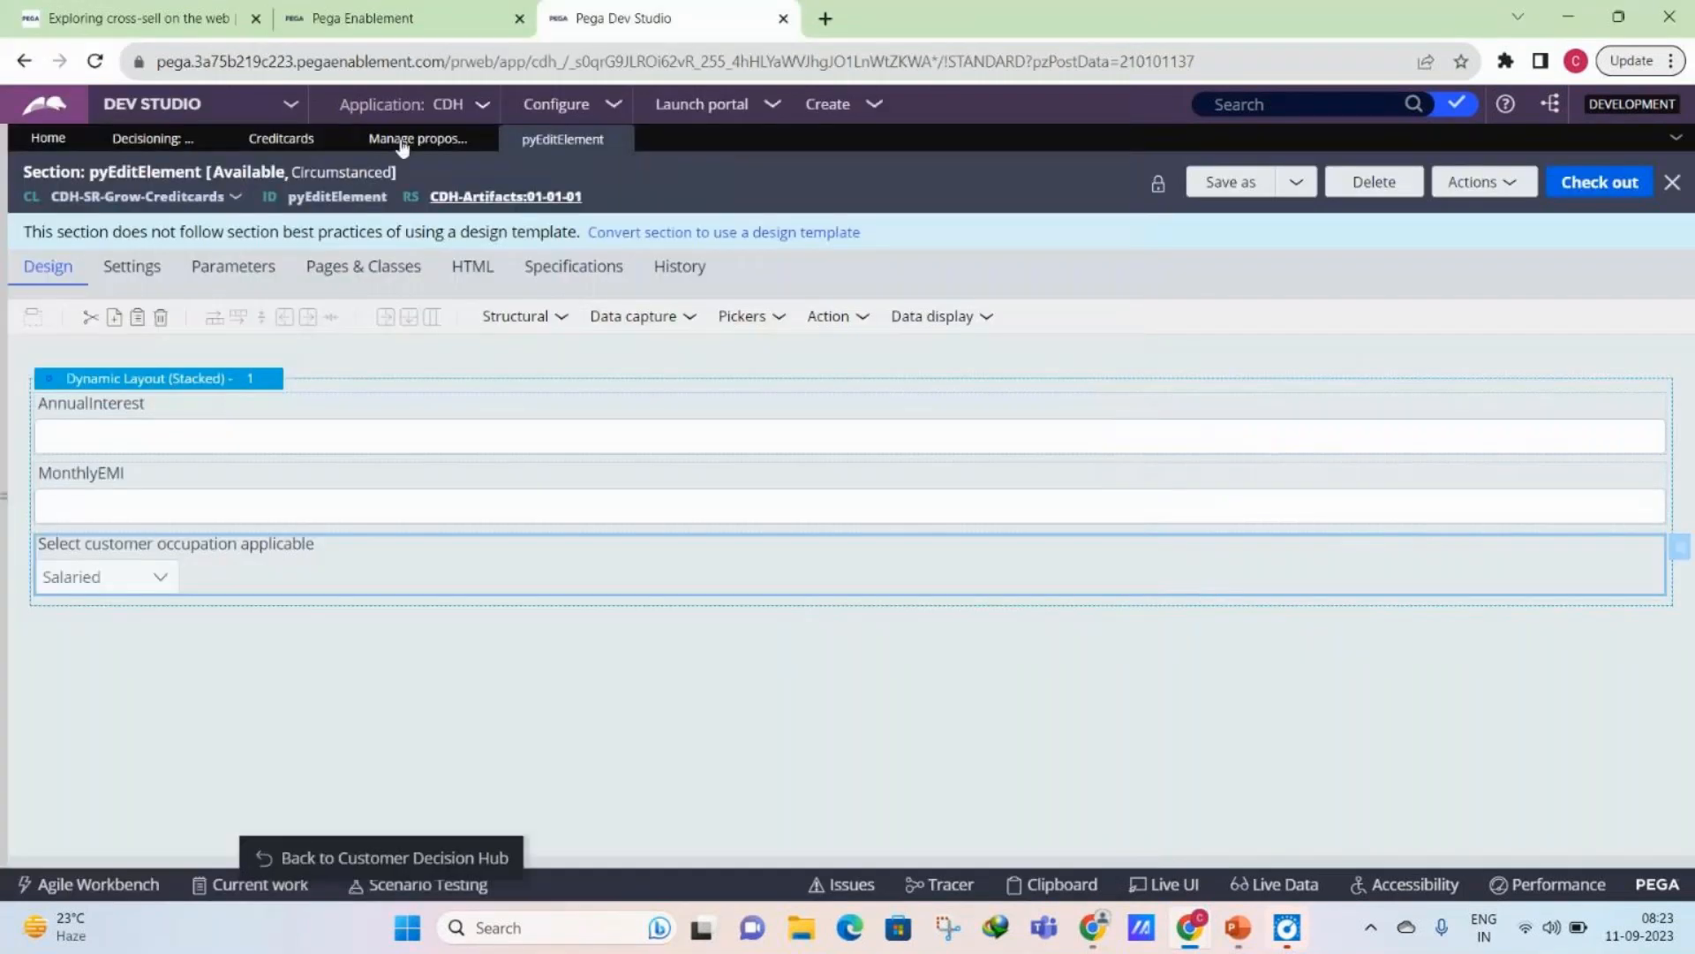
click(281, 138)
key(ctrl+s)
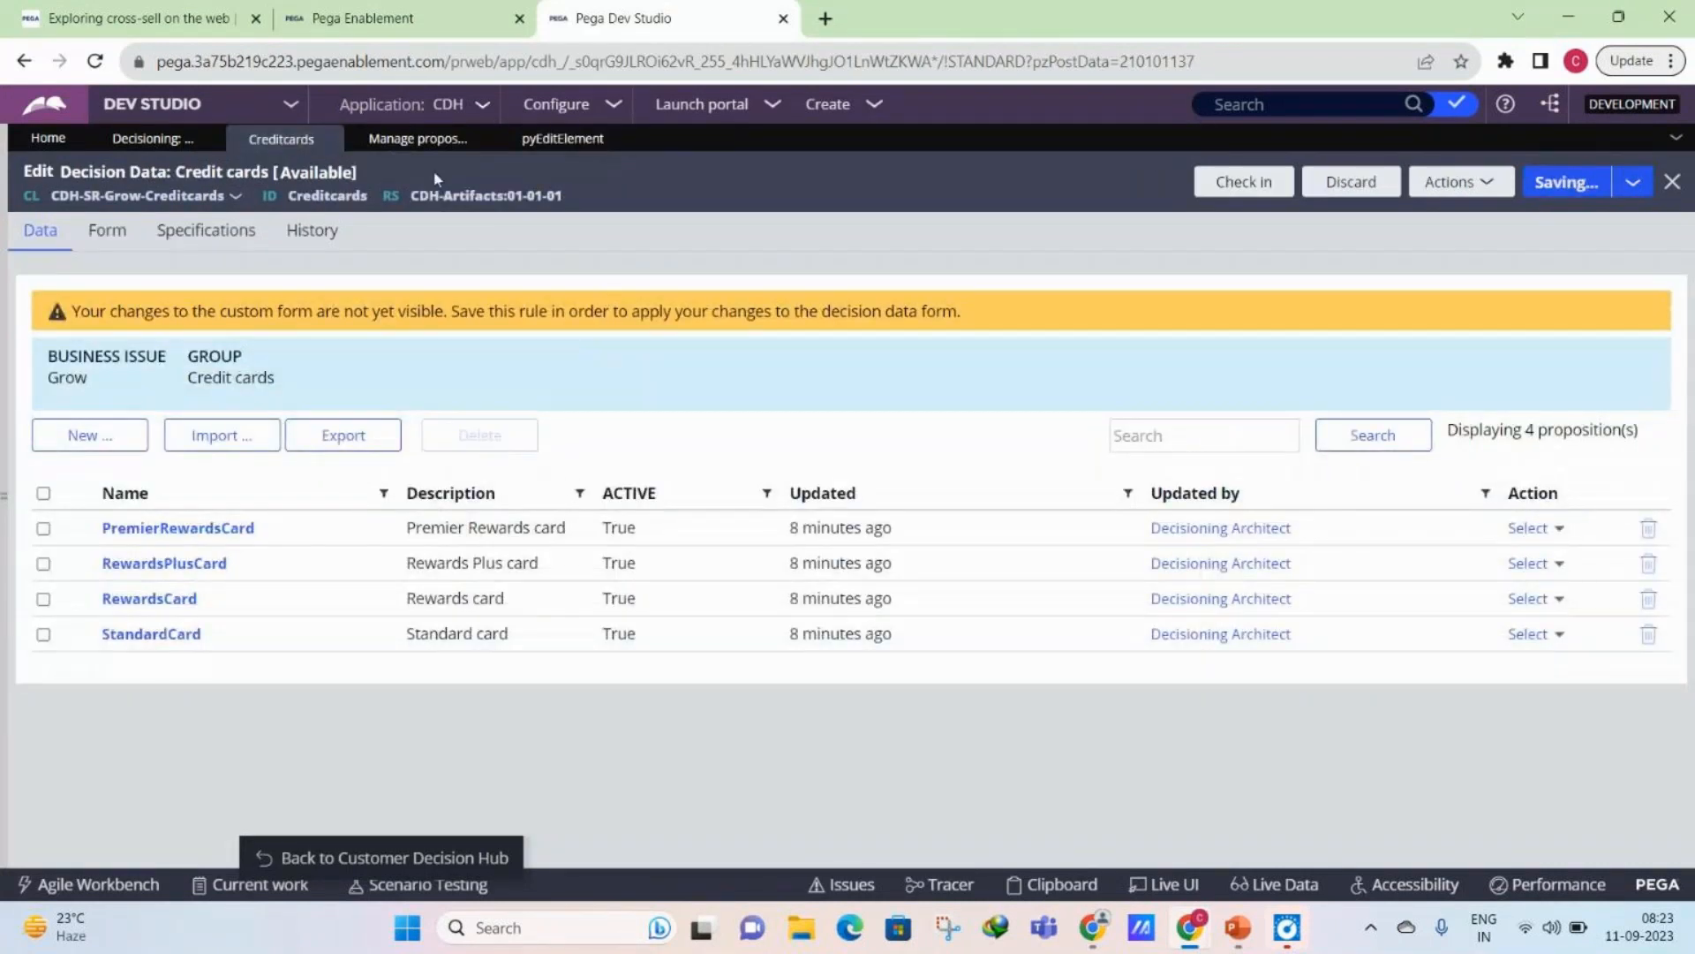
- Check the open StandardCard proposition and the customized form's section for the customer occupation dropdown
click(418, 139)
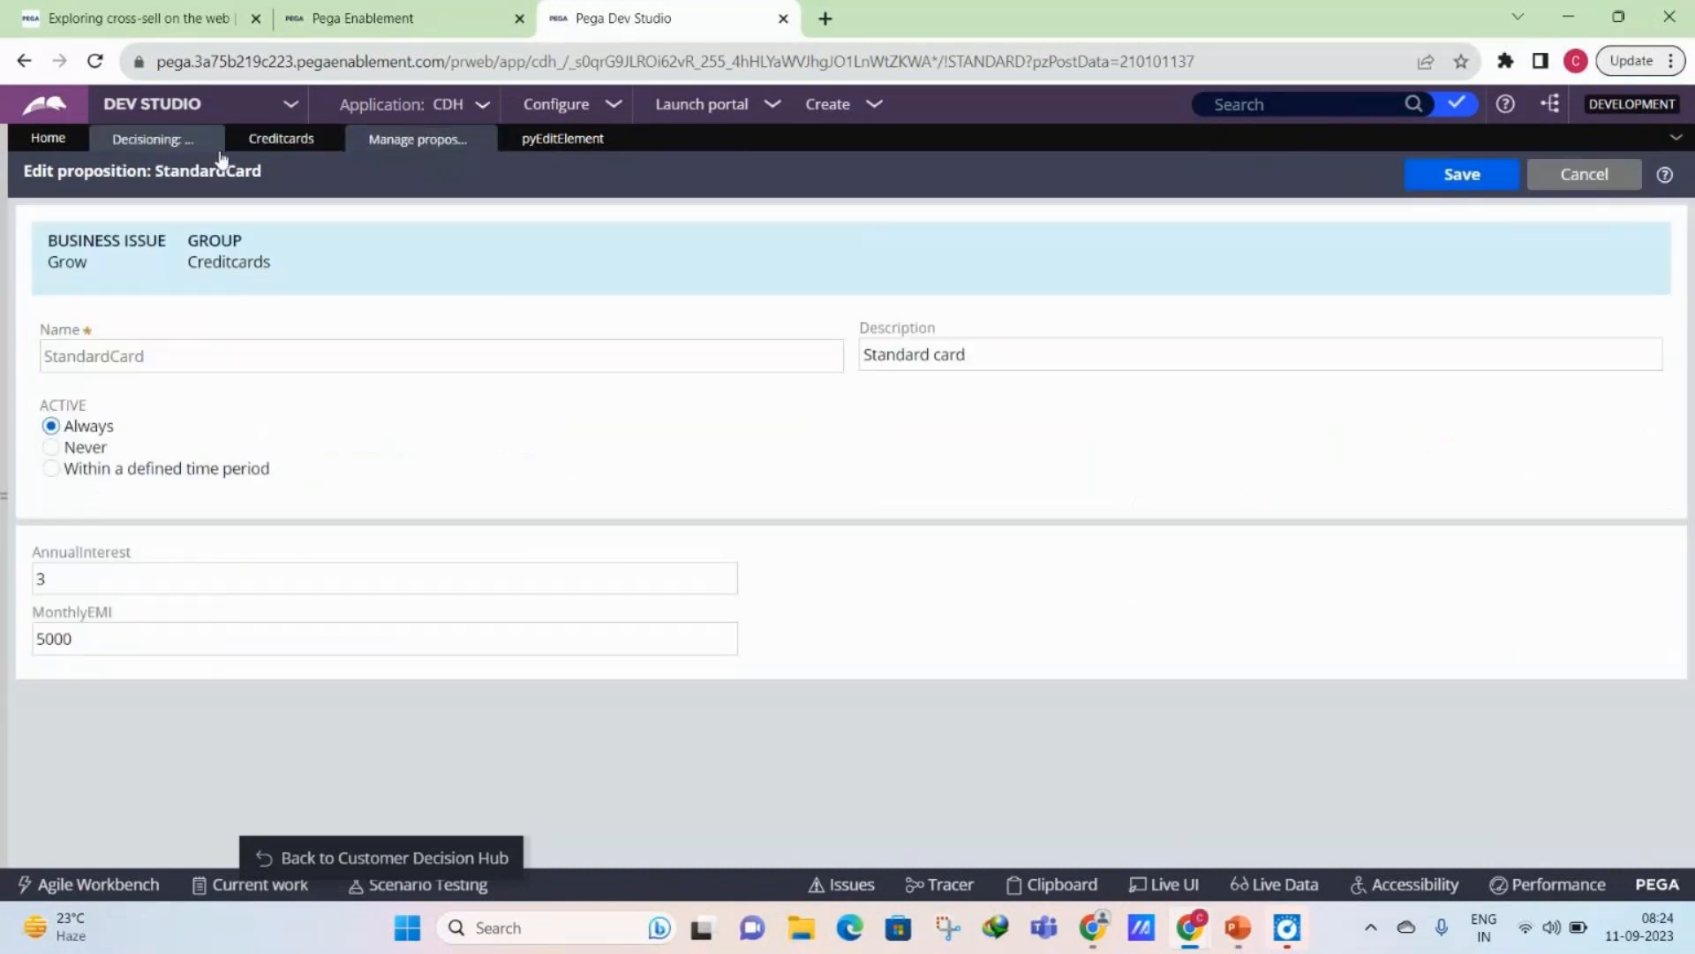
click(92, 633)
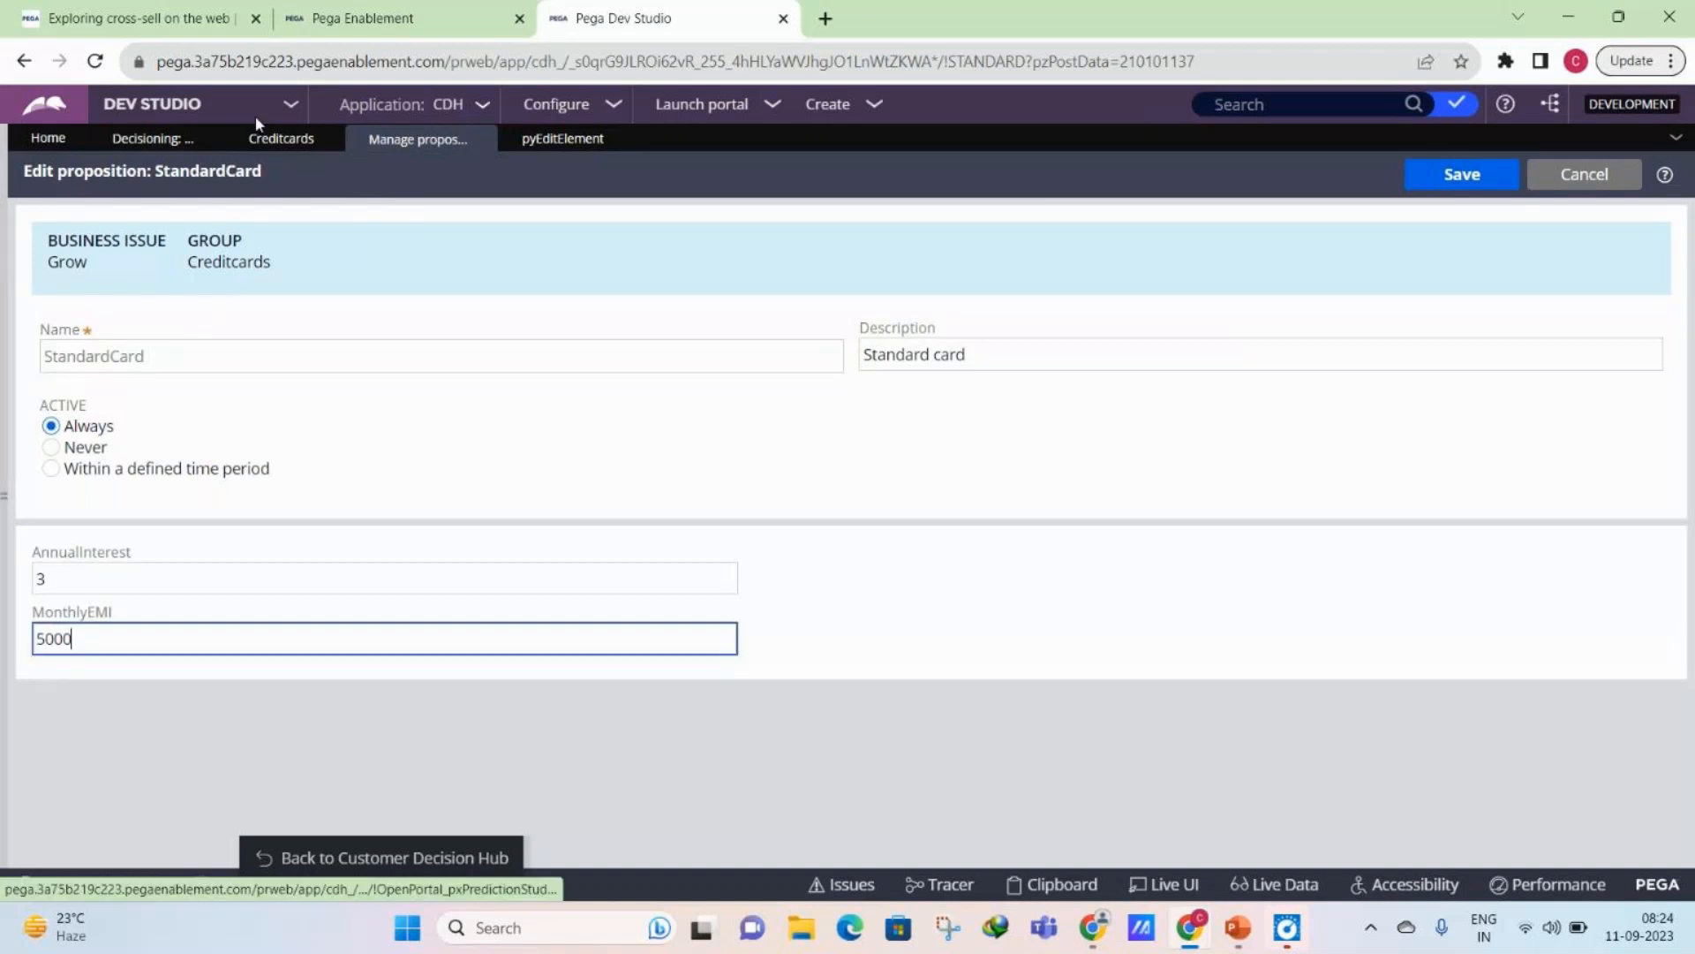
click(281, 138)
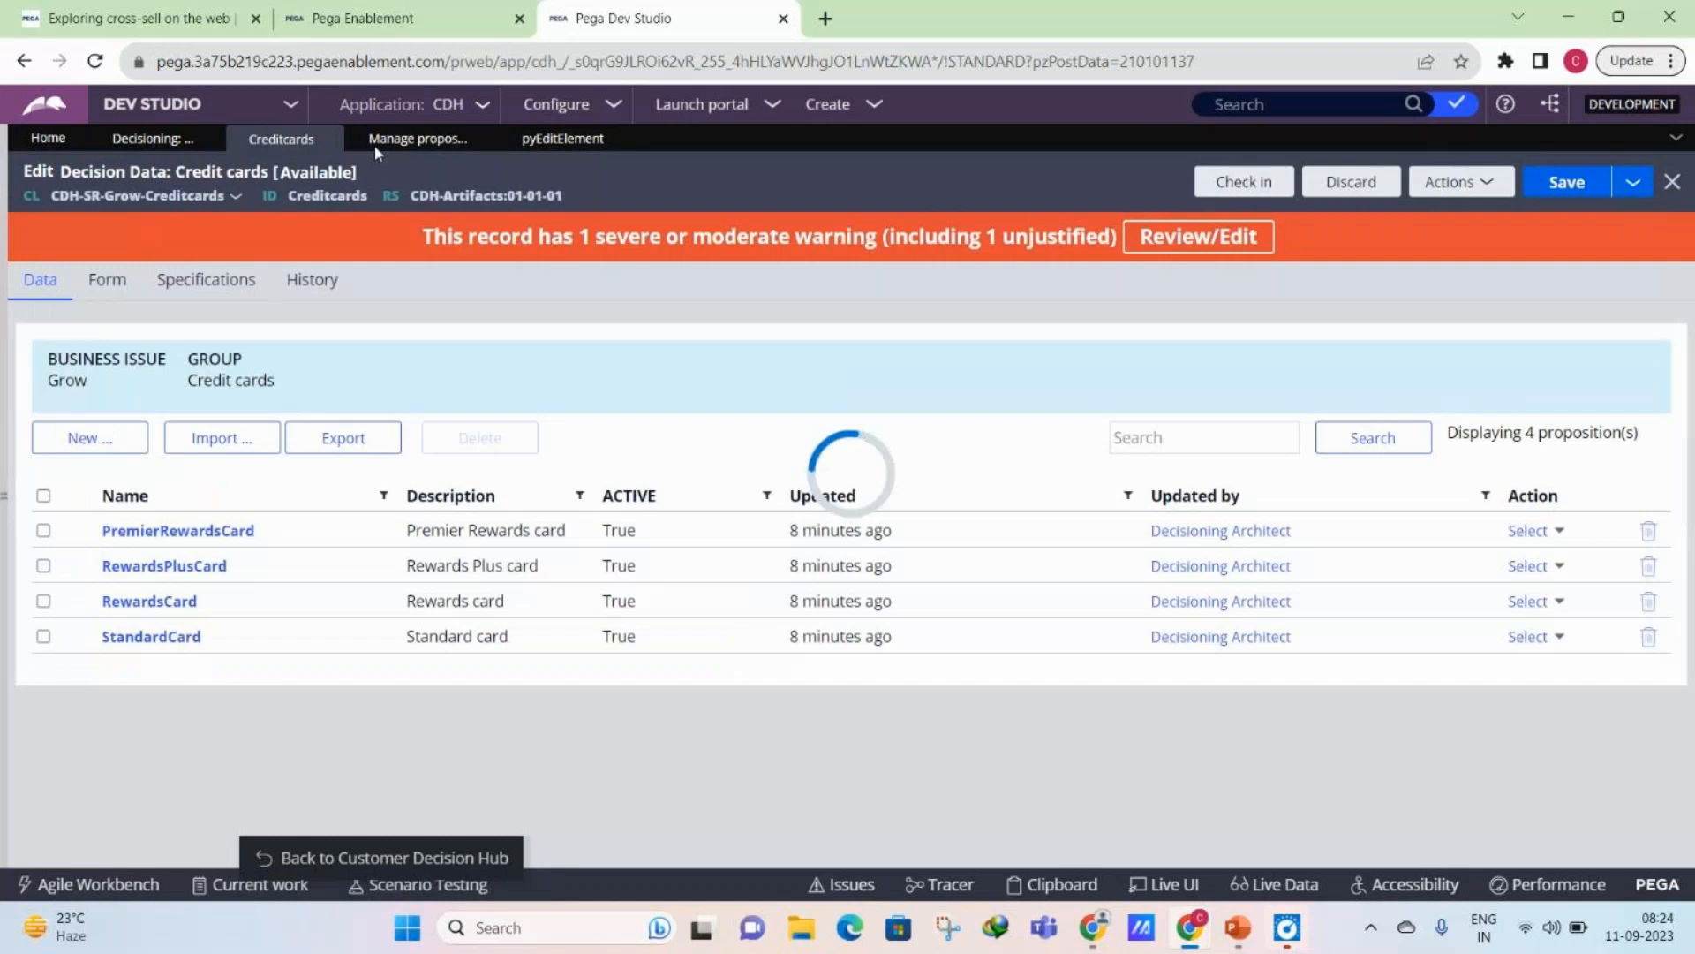
click(389, 140)
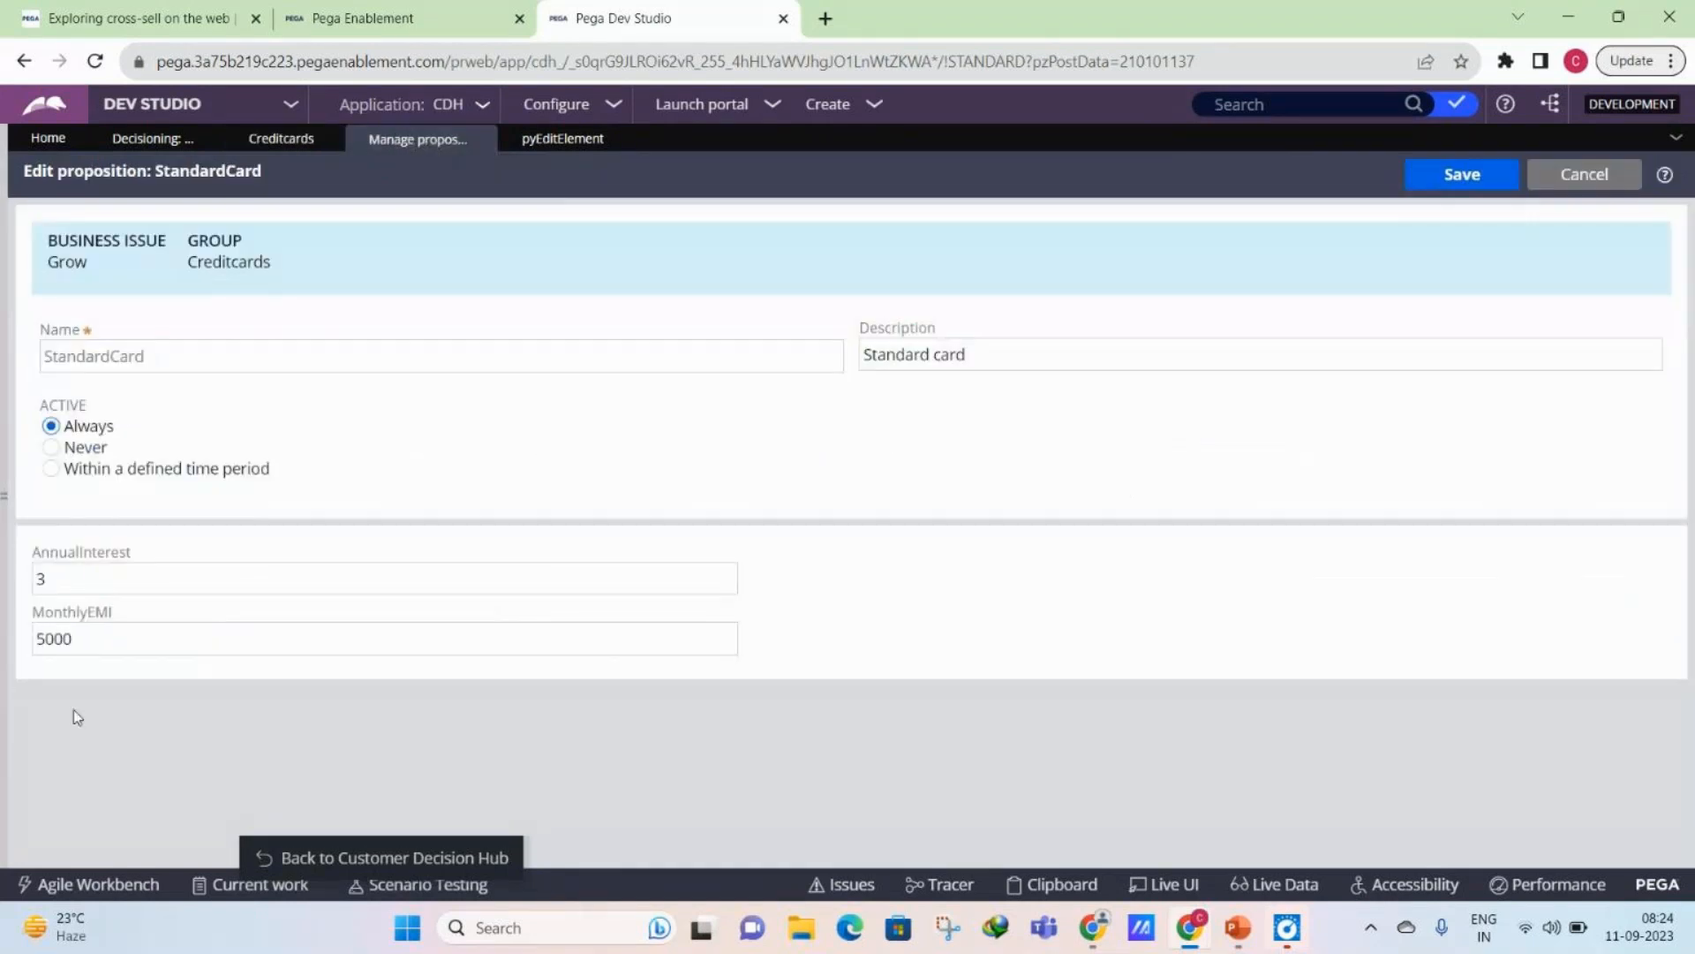
click(81, 649)
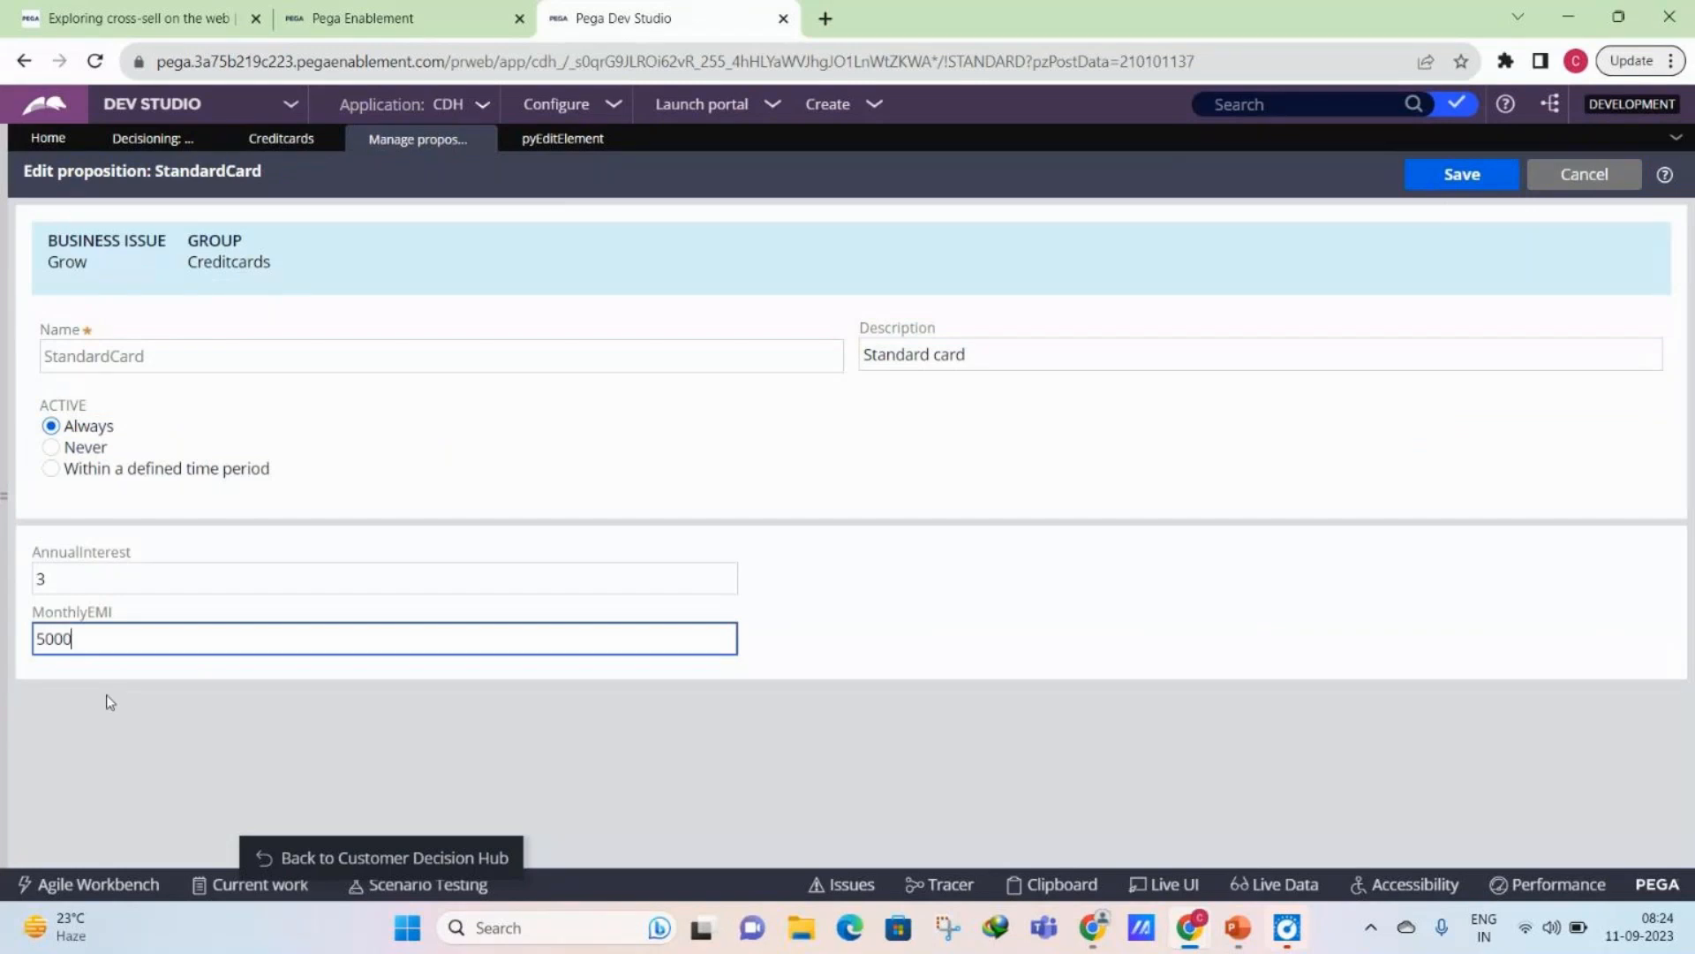
click(288, 143)
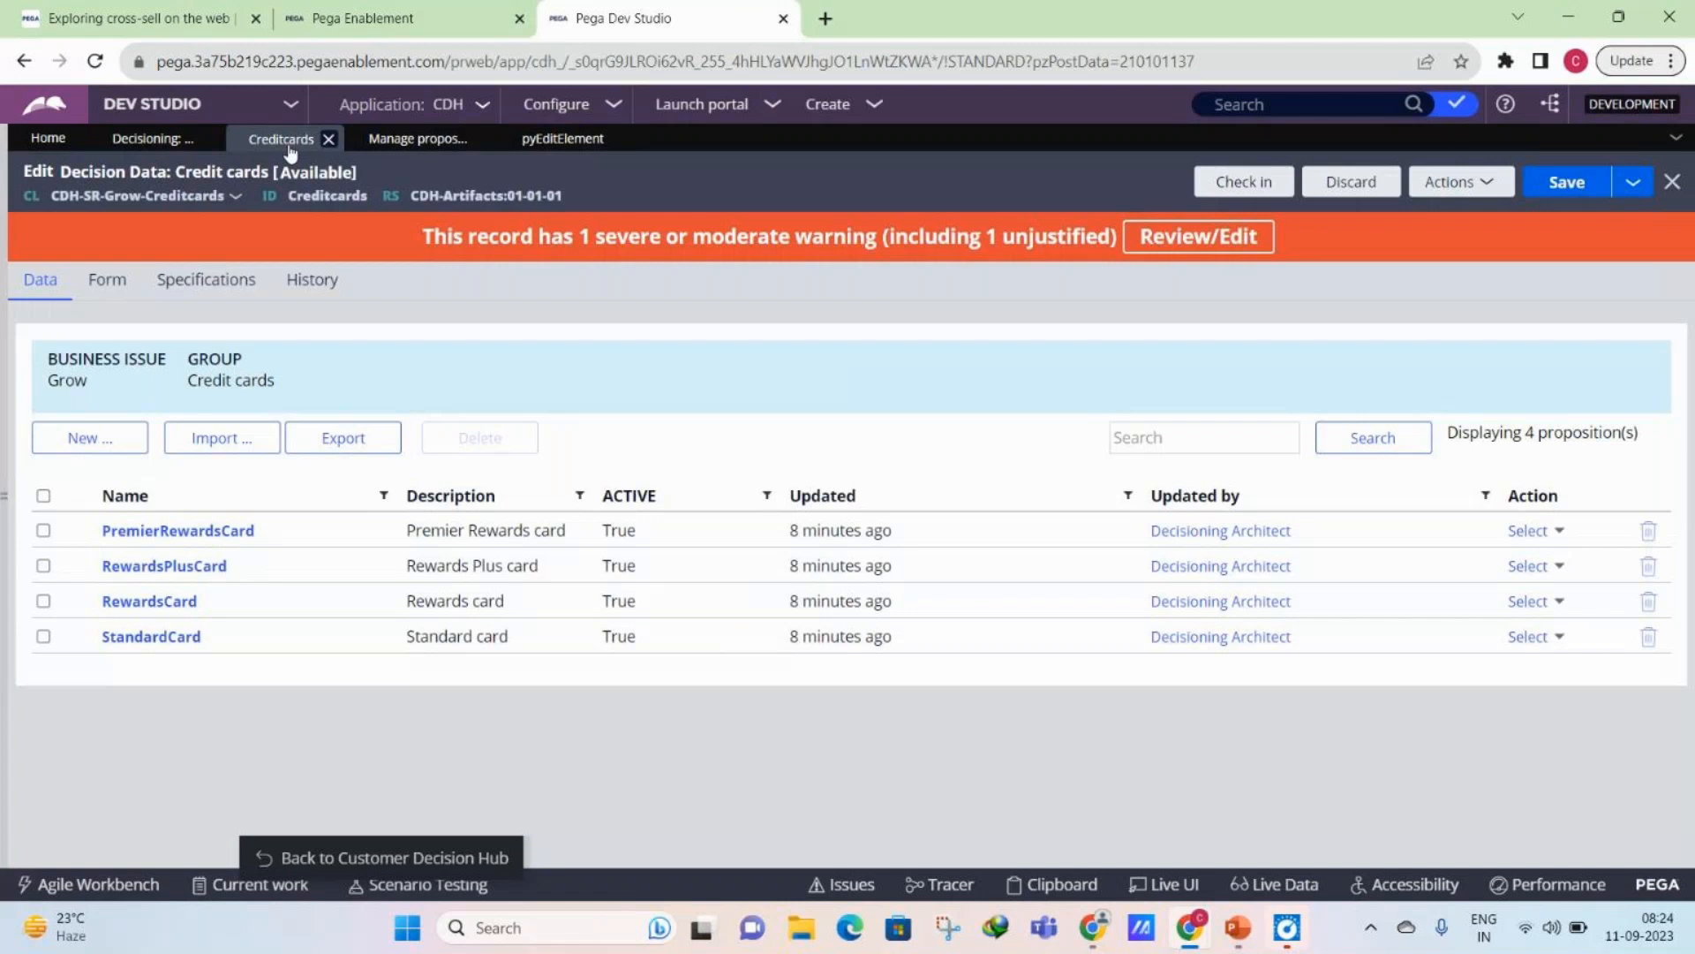
click(107, 279)
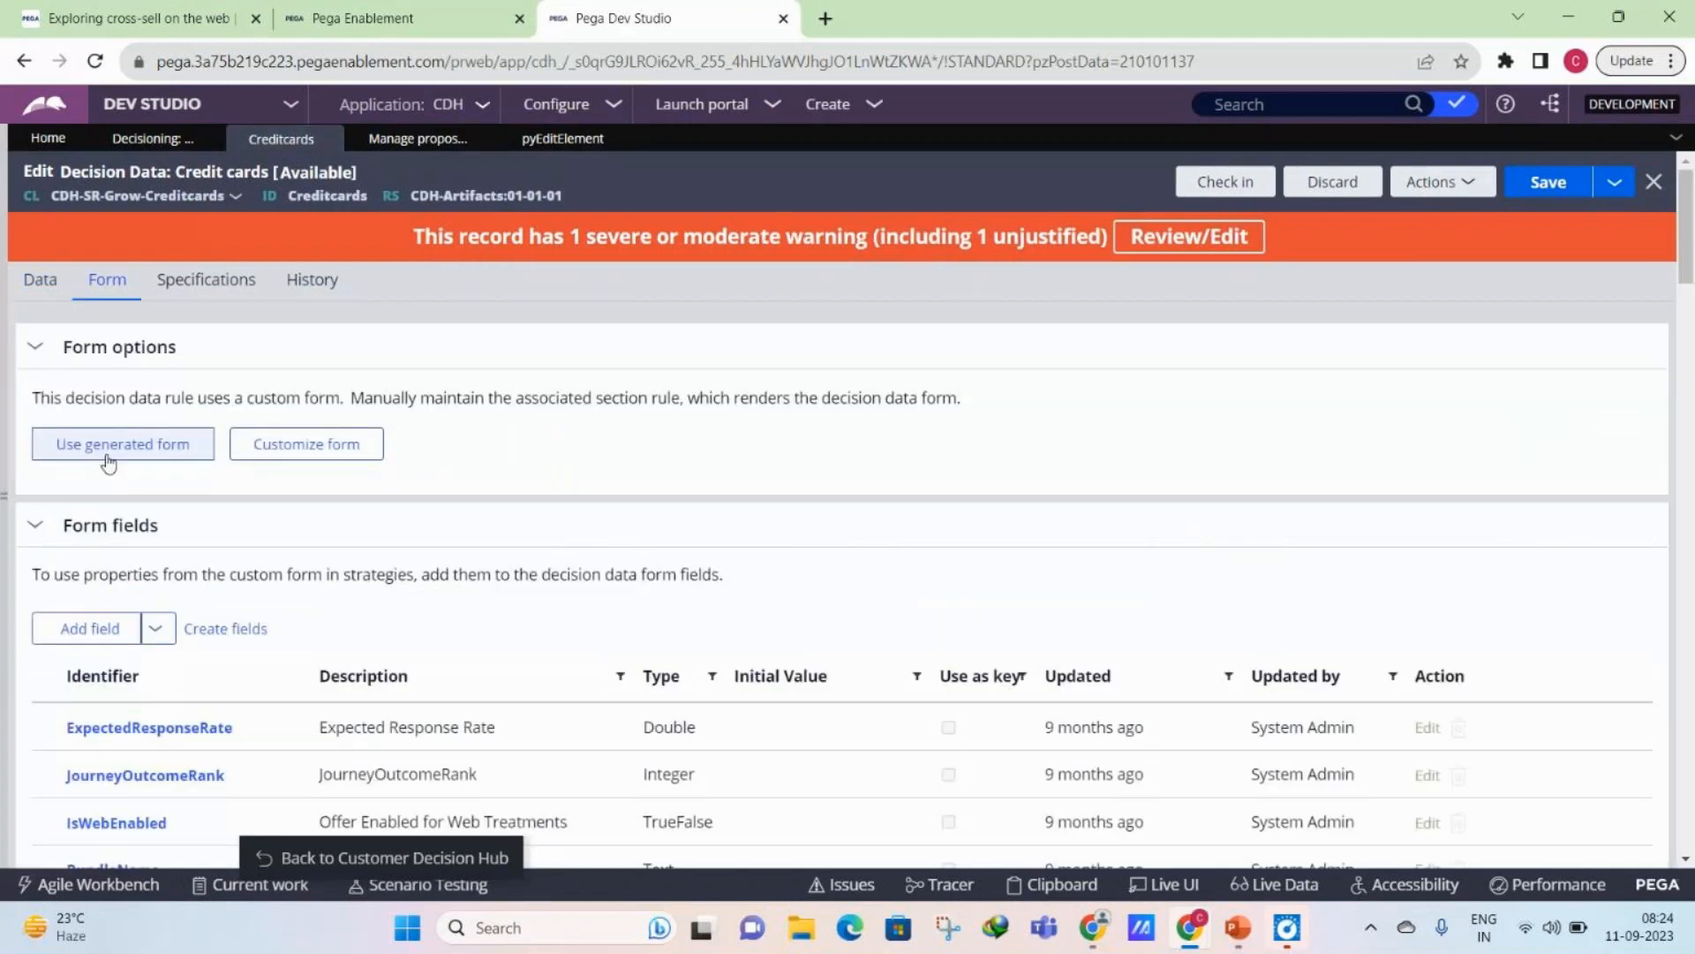
click(307, 444)
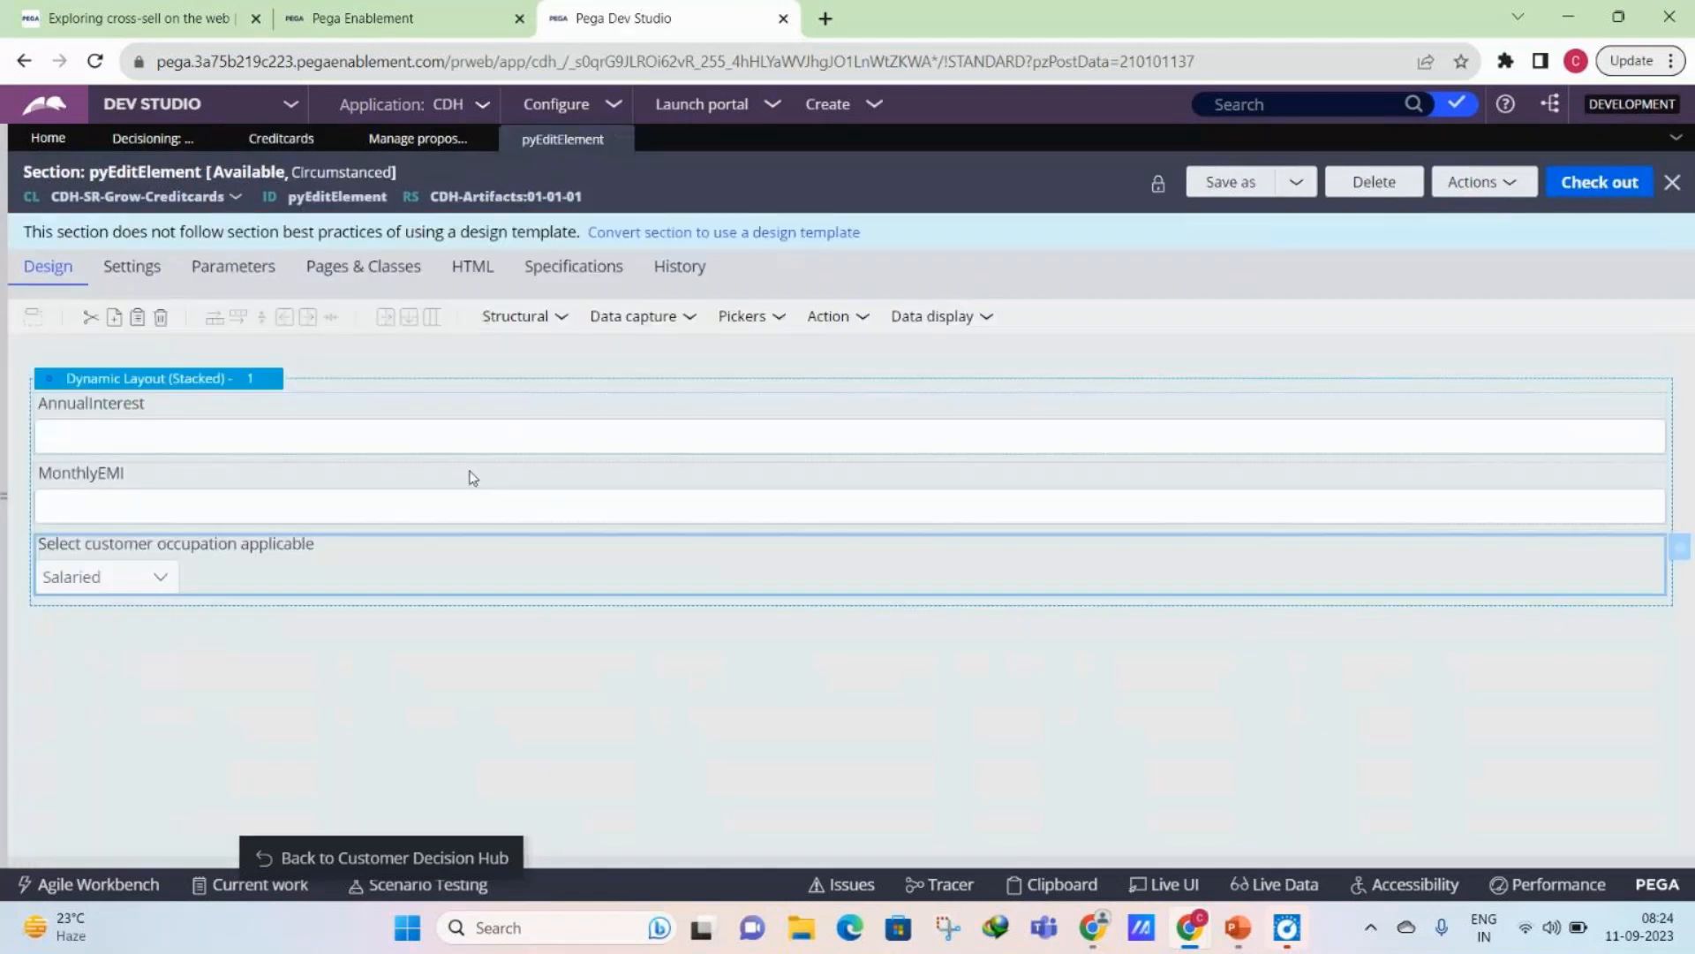
- Reopen the StandardCard proposition from the Credit cards data, set its applicable customer occupation to Salaried and save it
click(255, 137)
click(55, 291)
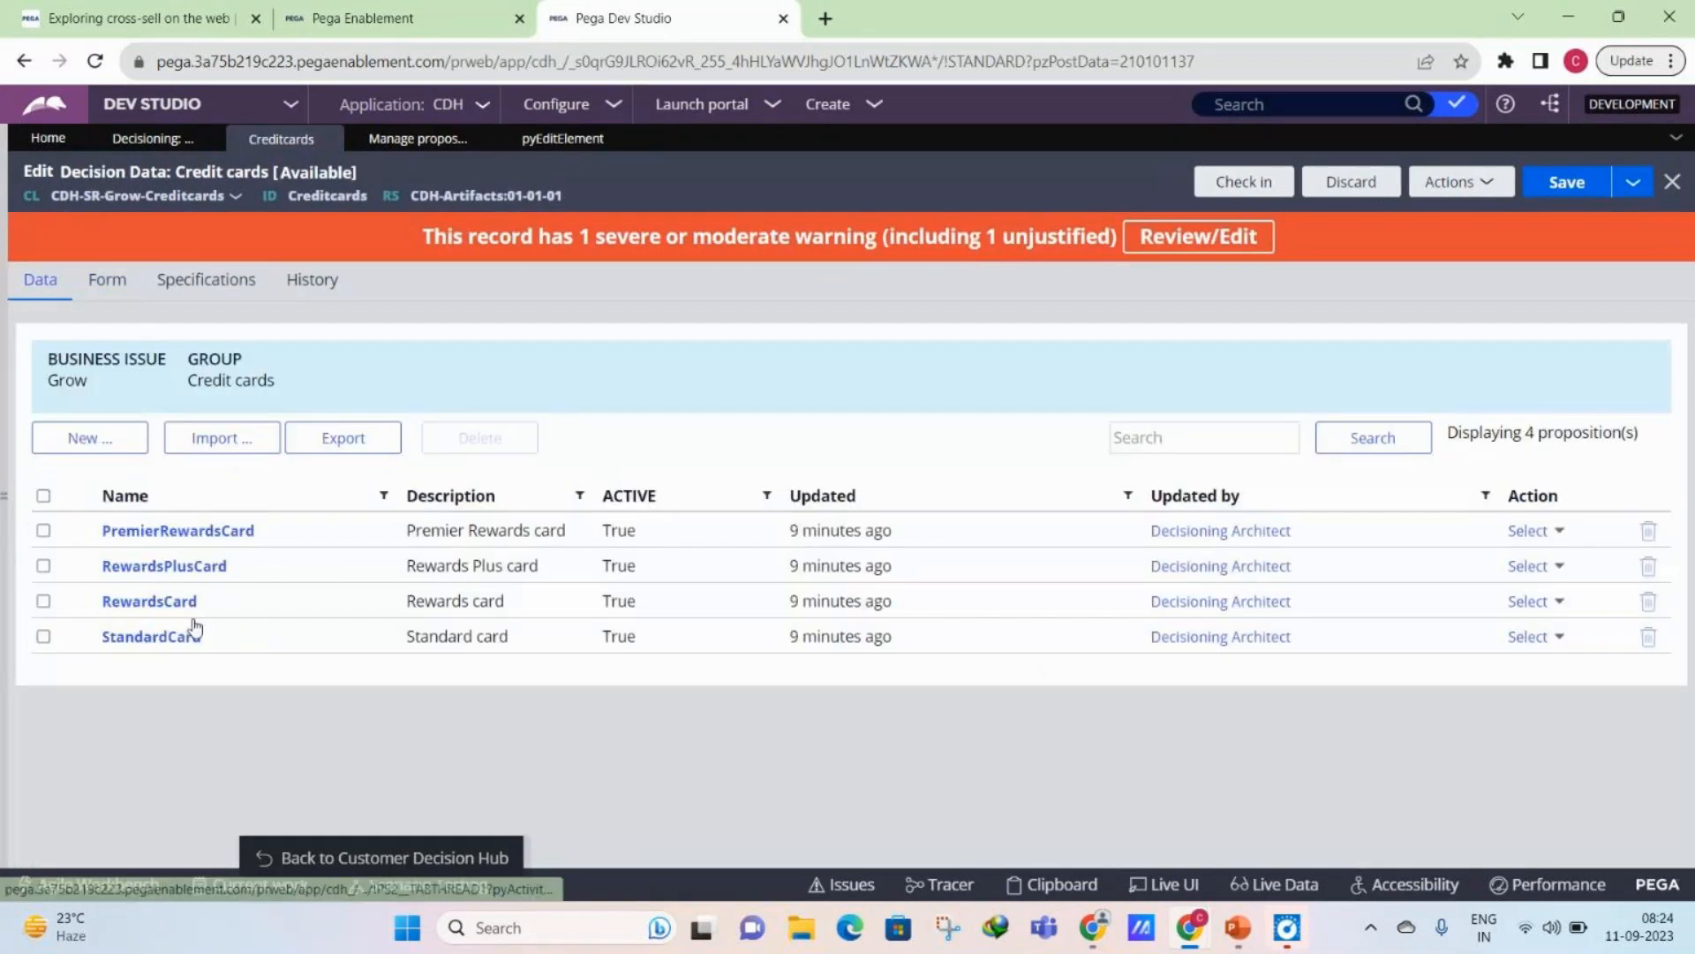
click(150, 636)
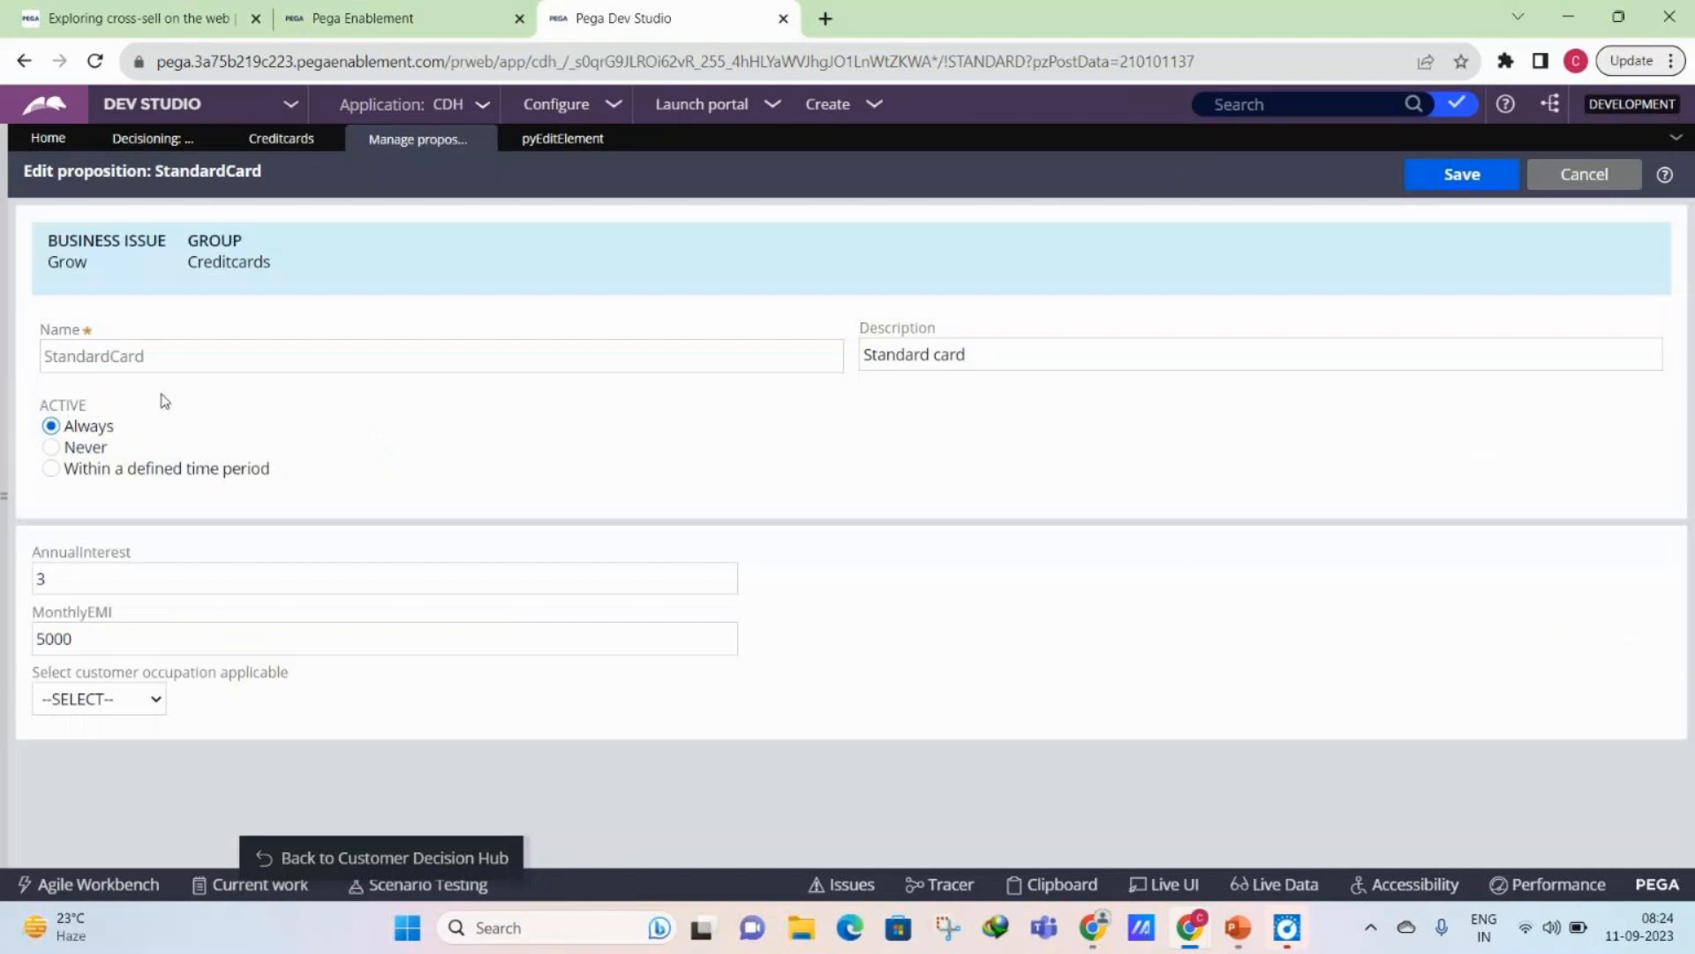
click(92, 697)
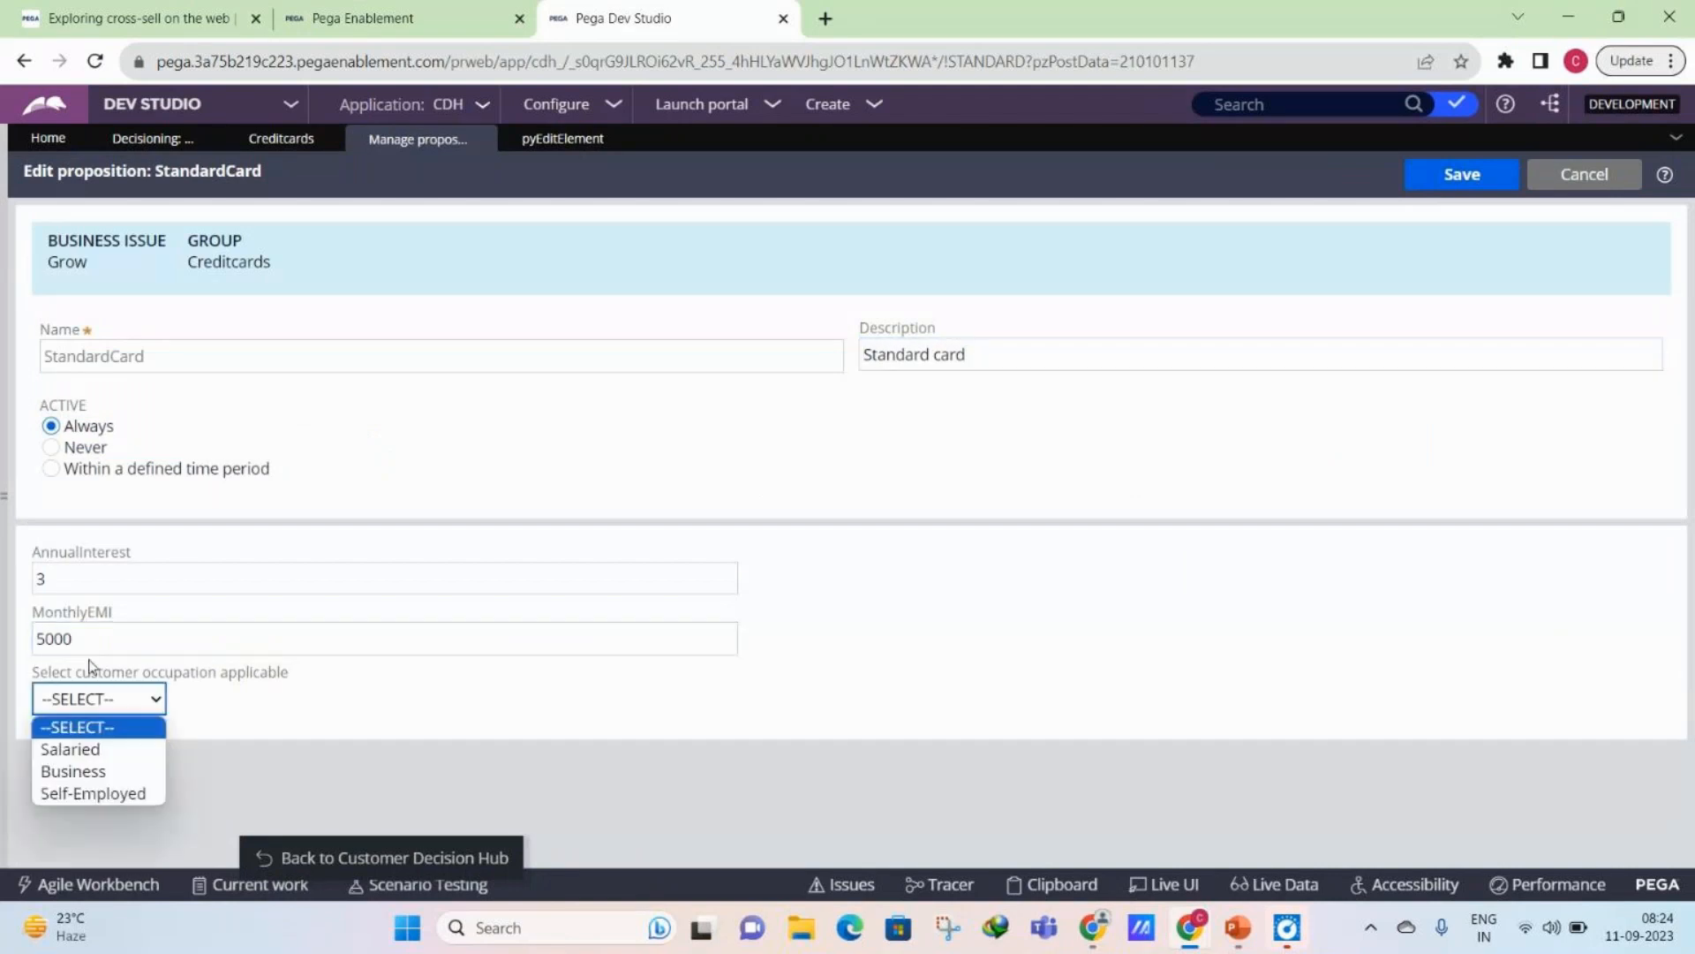
click(22, 690)
click(82, 700)
click(88, 748)
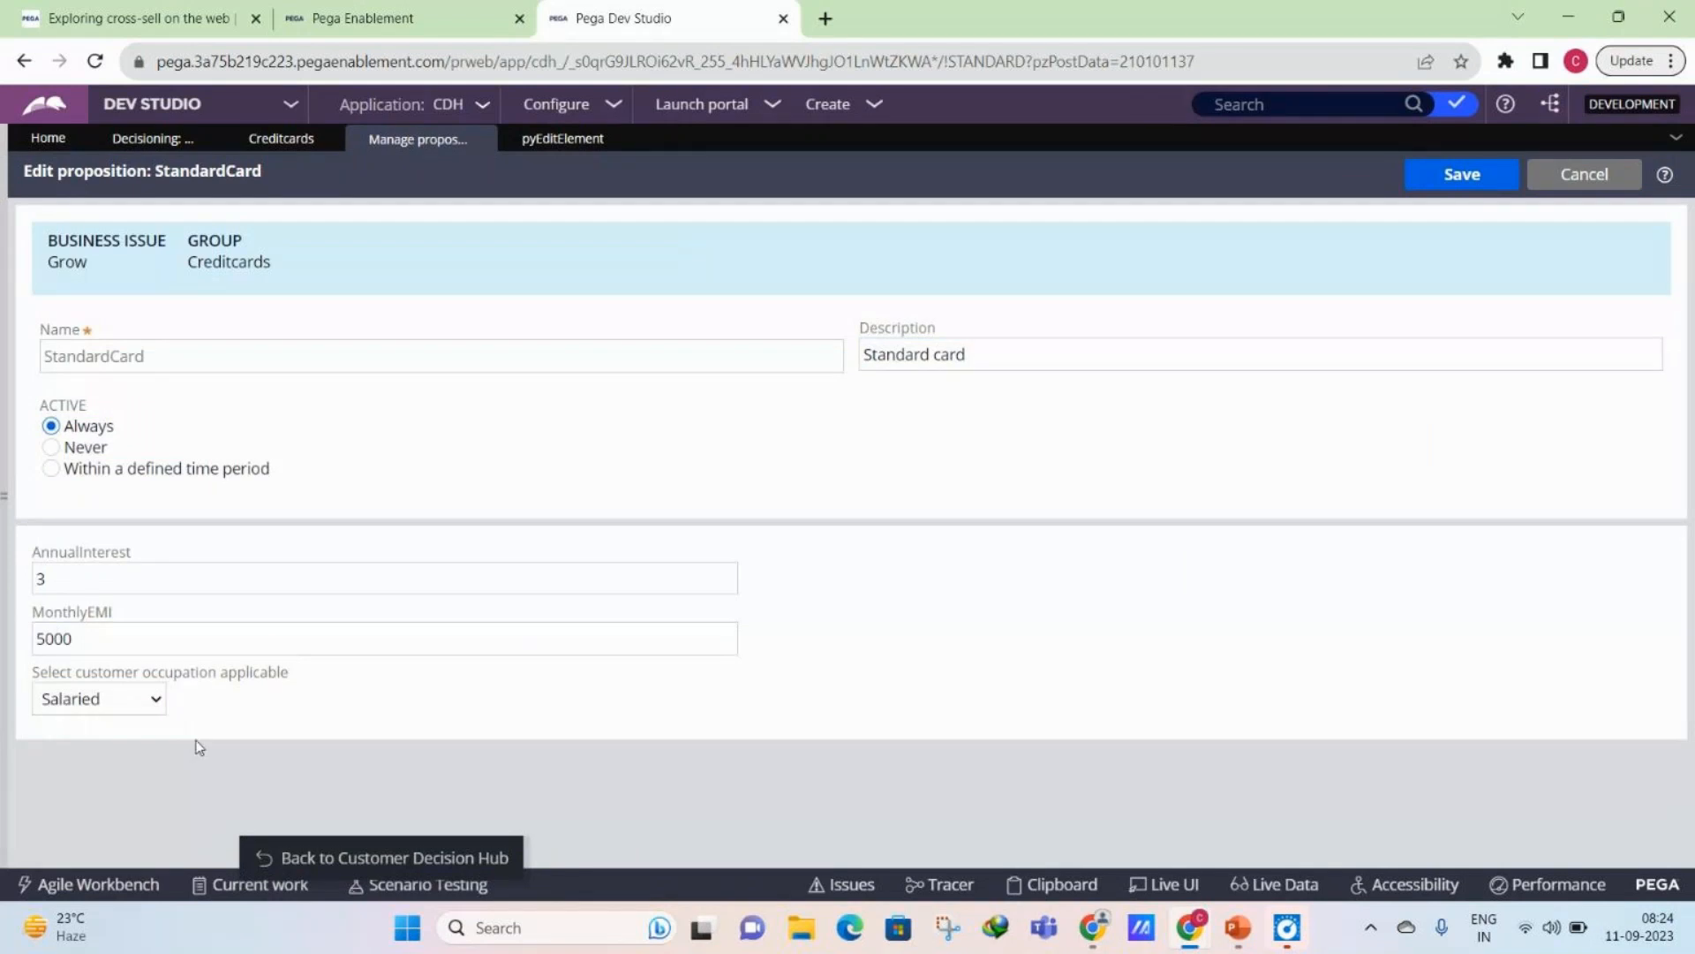
click(1462, 173)
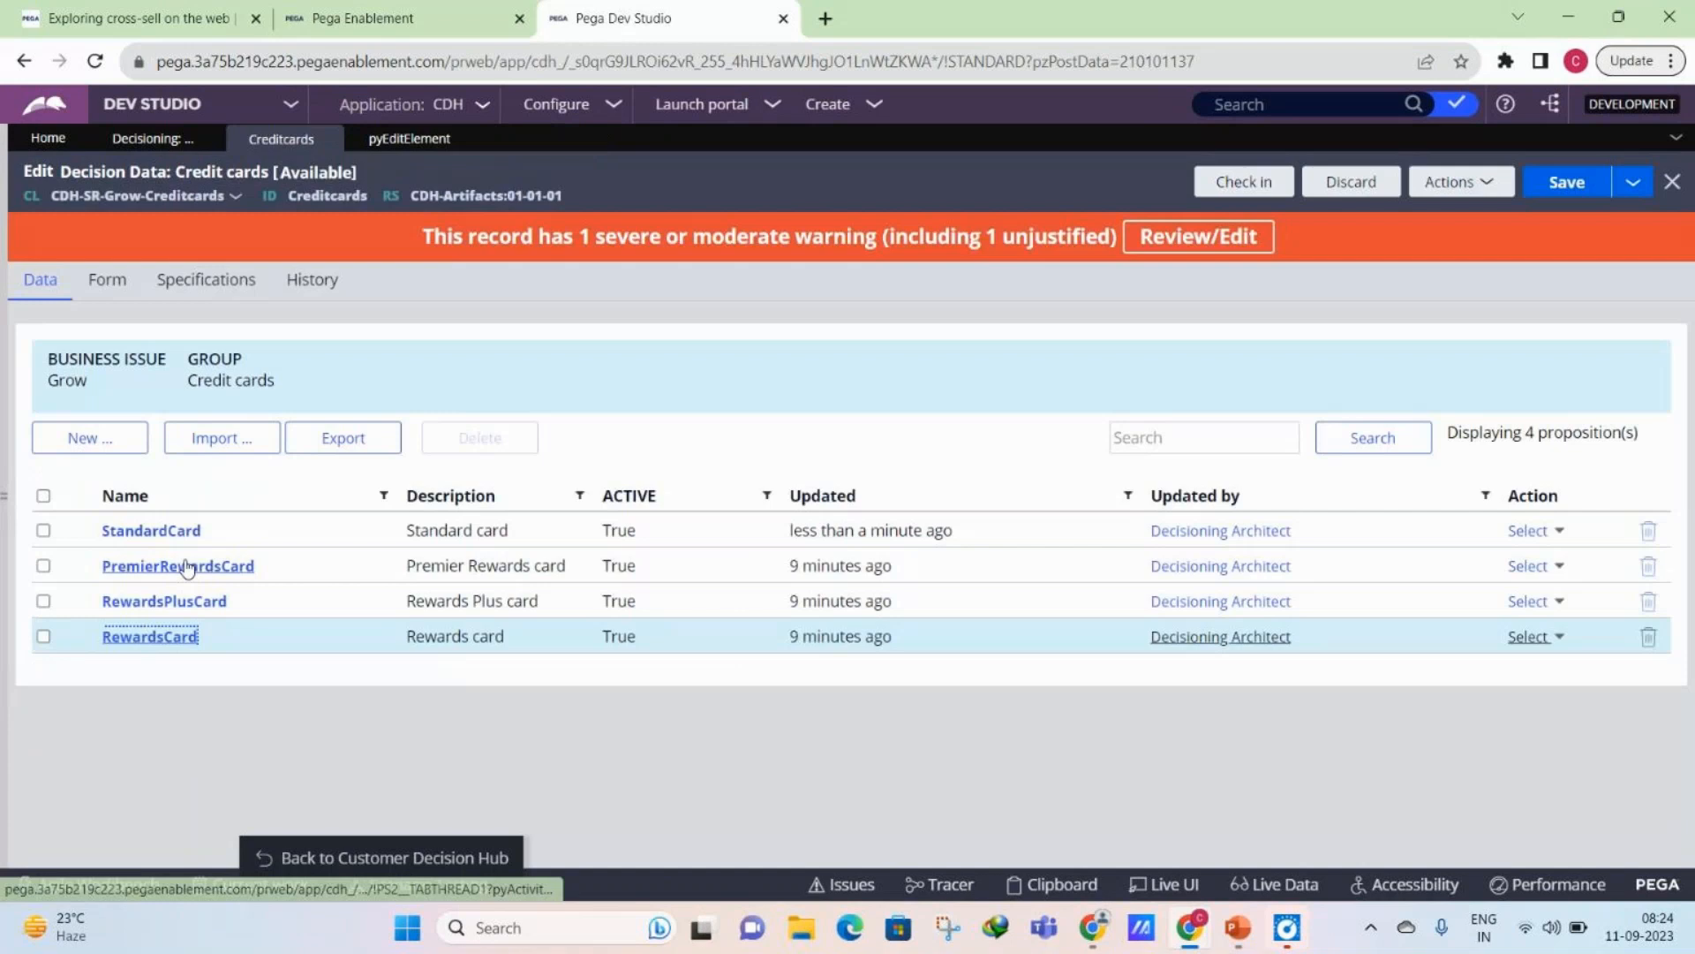
- Set the PremierRewardsCard proposition's applicable customer occupation to Business and save it
click(186, 566)
click(99, 699)
click(73, 770)
click(1001, 289)
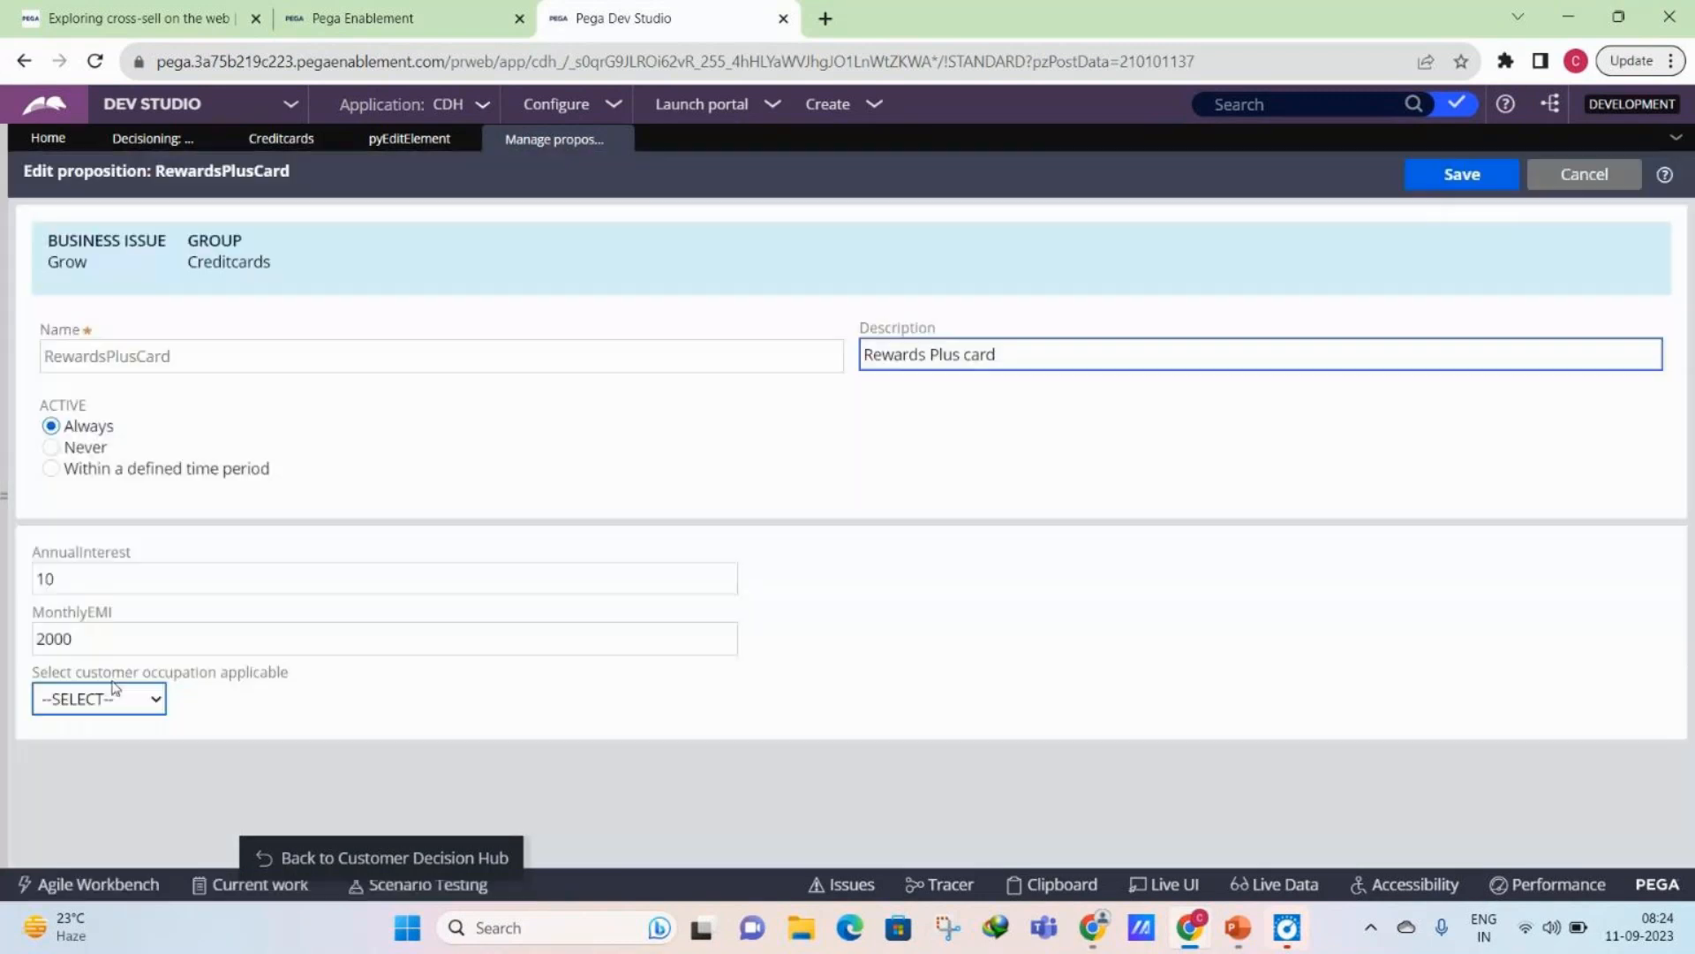
- Set the RewardsPlusCard proposition's applicable customer occupation to Self-Employed and save it
click(114, 693)
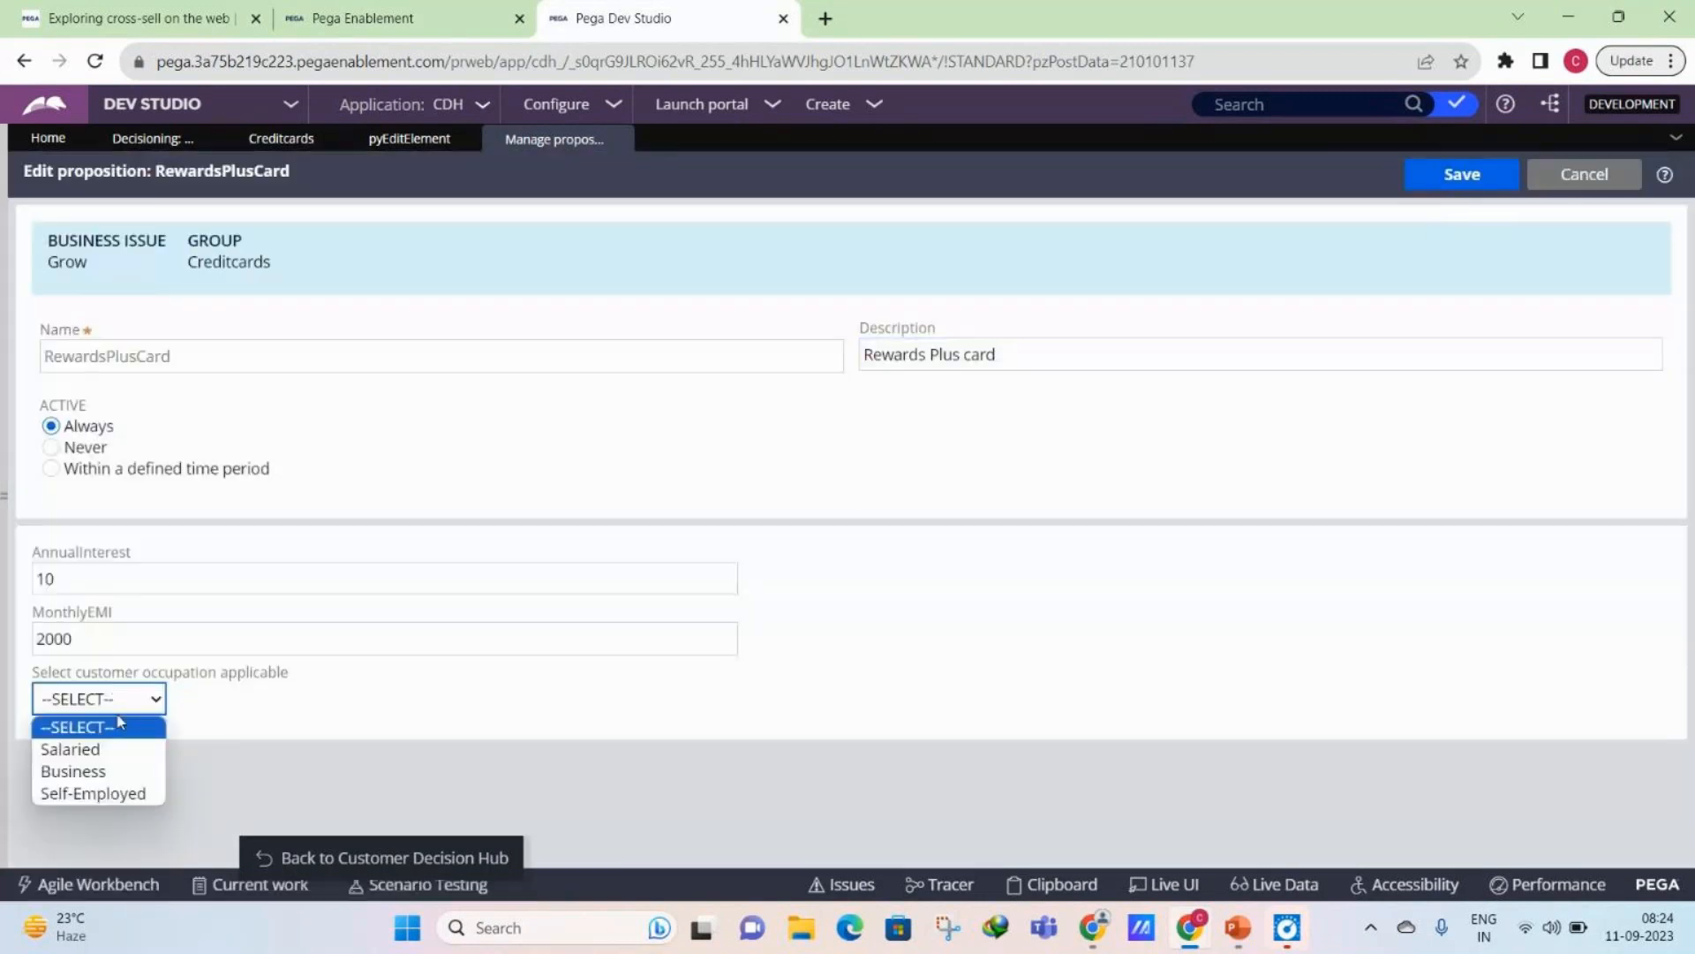
click(93, 793)
click(390, 711)
click(1449, 184)
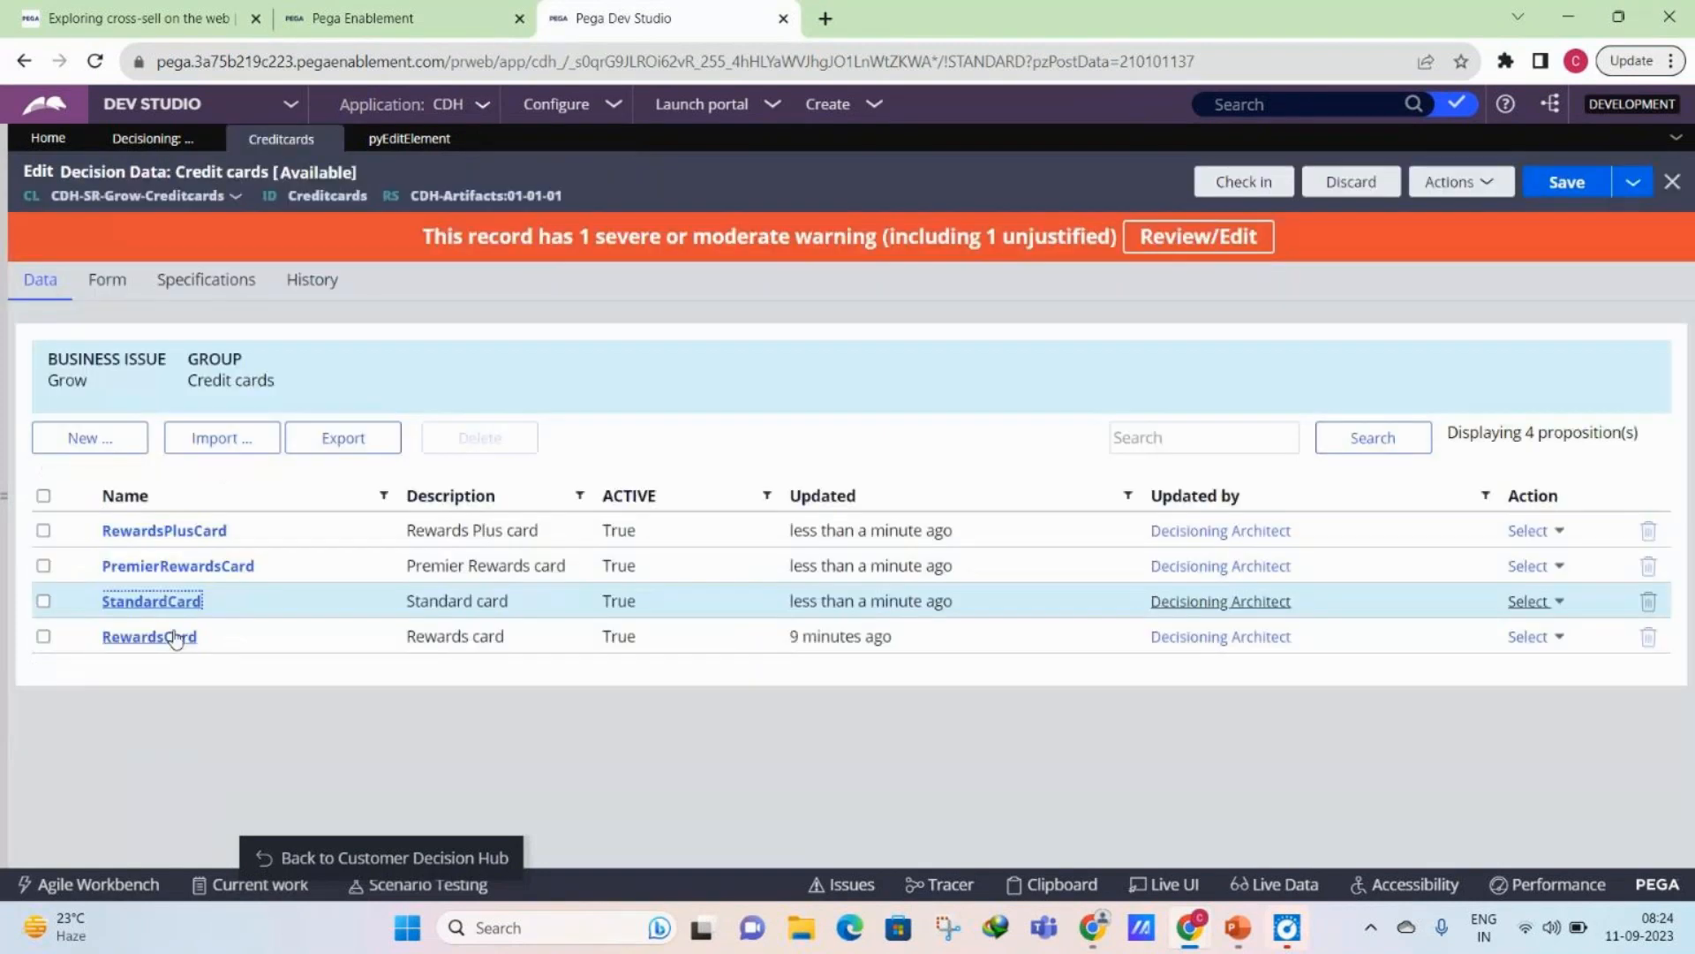
- Open the RewardsCard proposition, set its applicable customer occupation to Salaried and save it
click(176, 637)
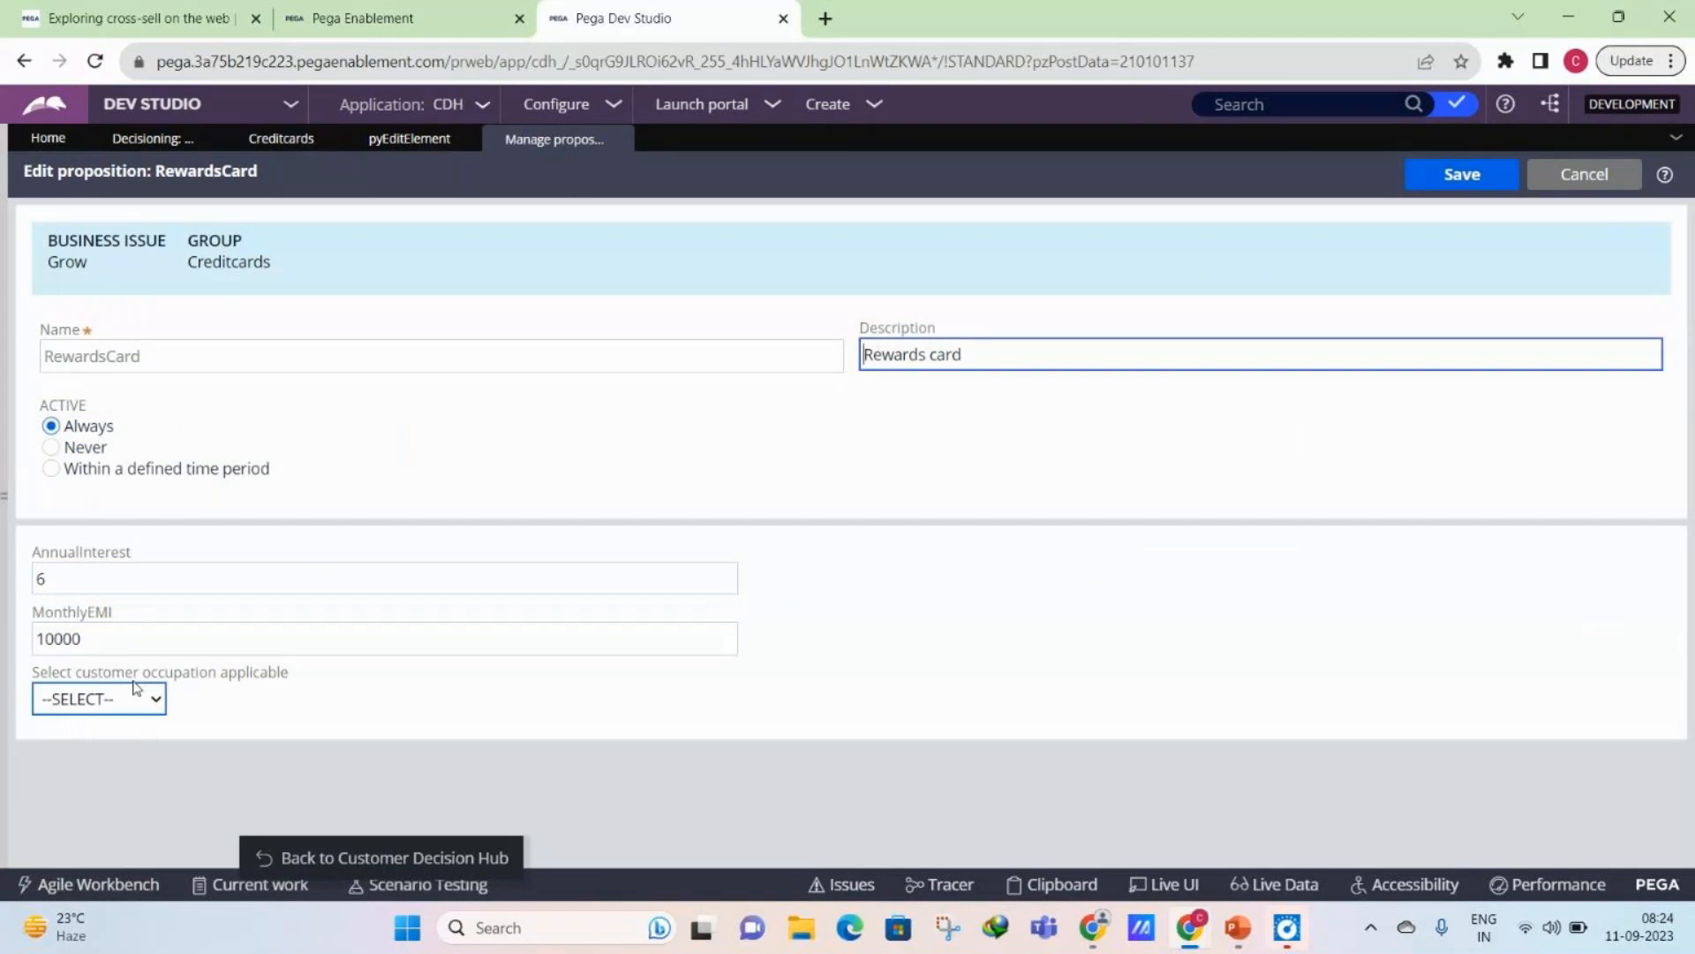
click(134, 698)
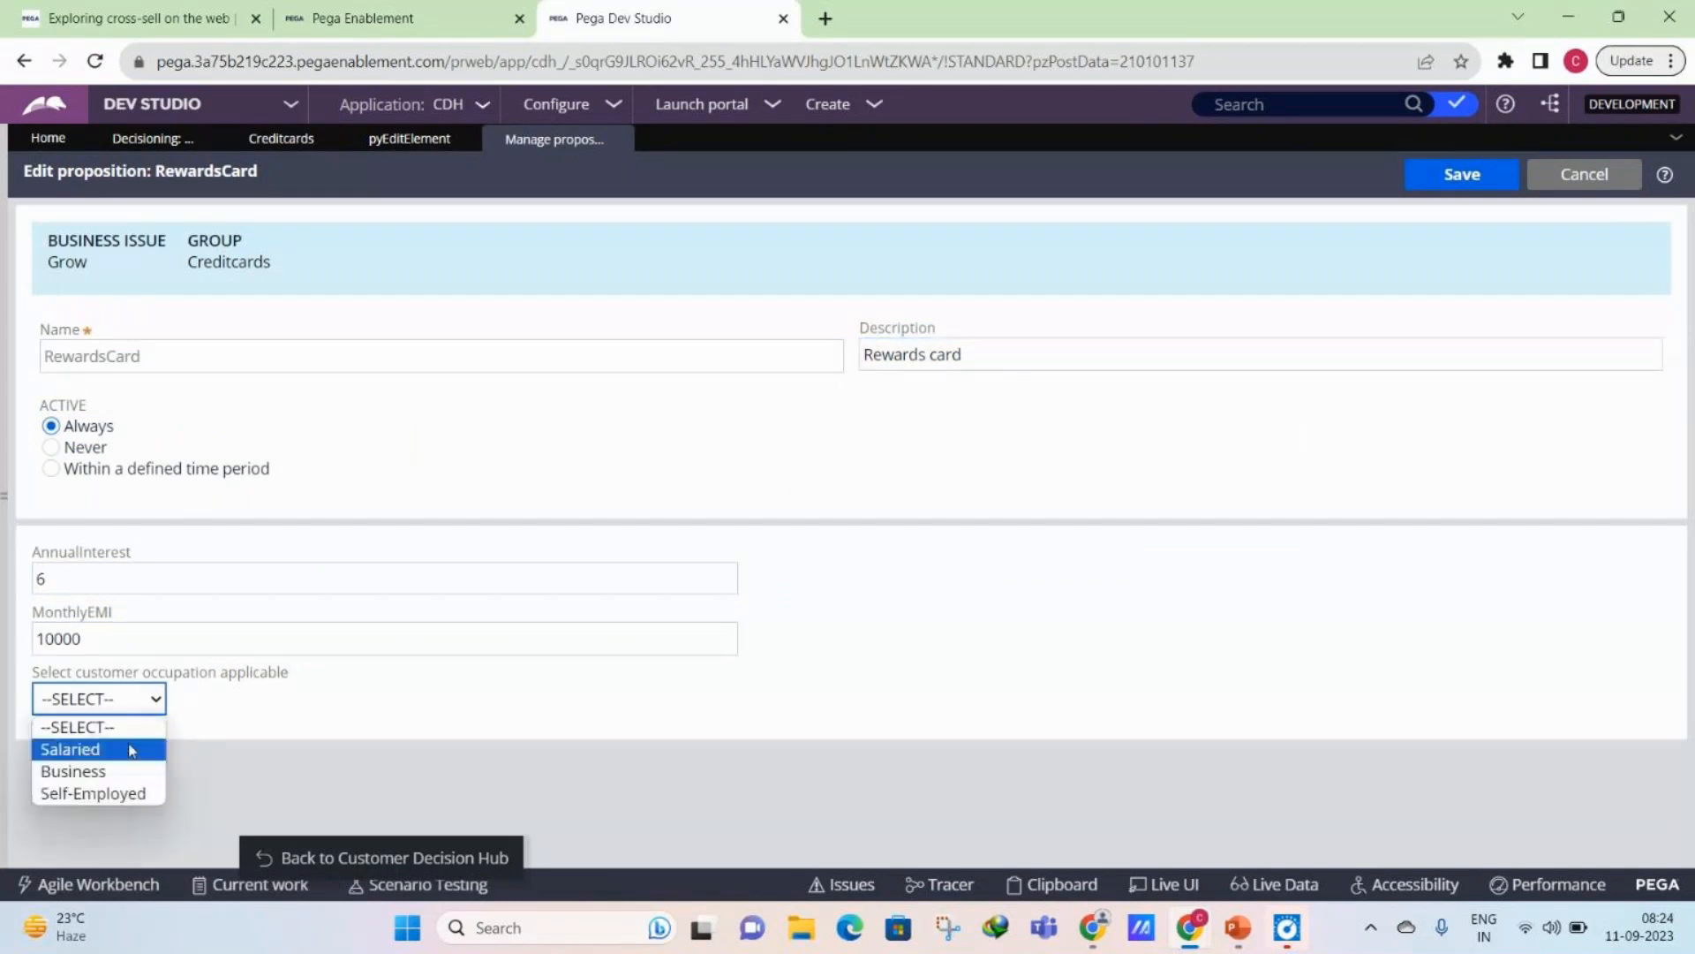
click(129, 749)
click(1410, 188)
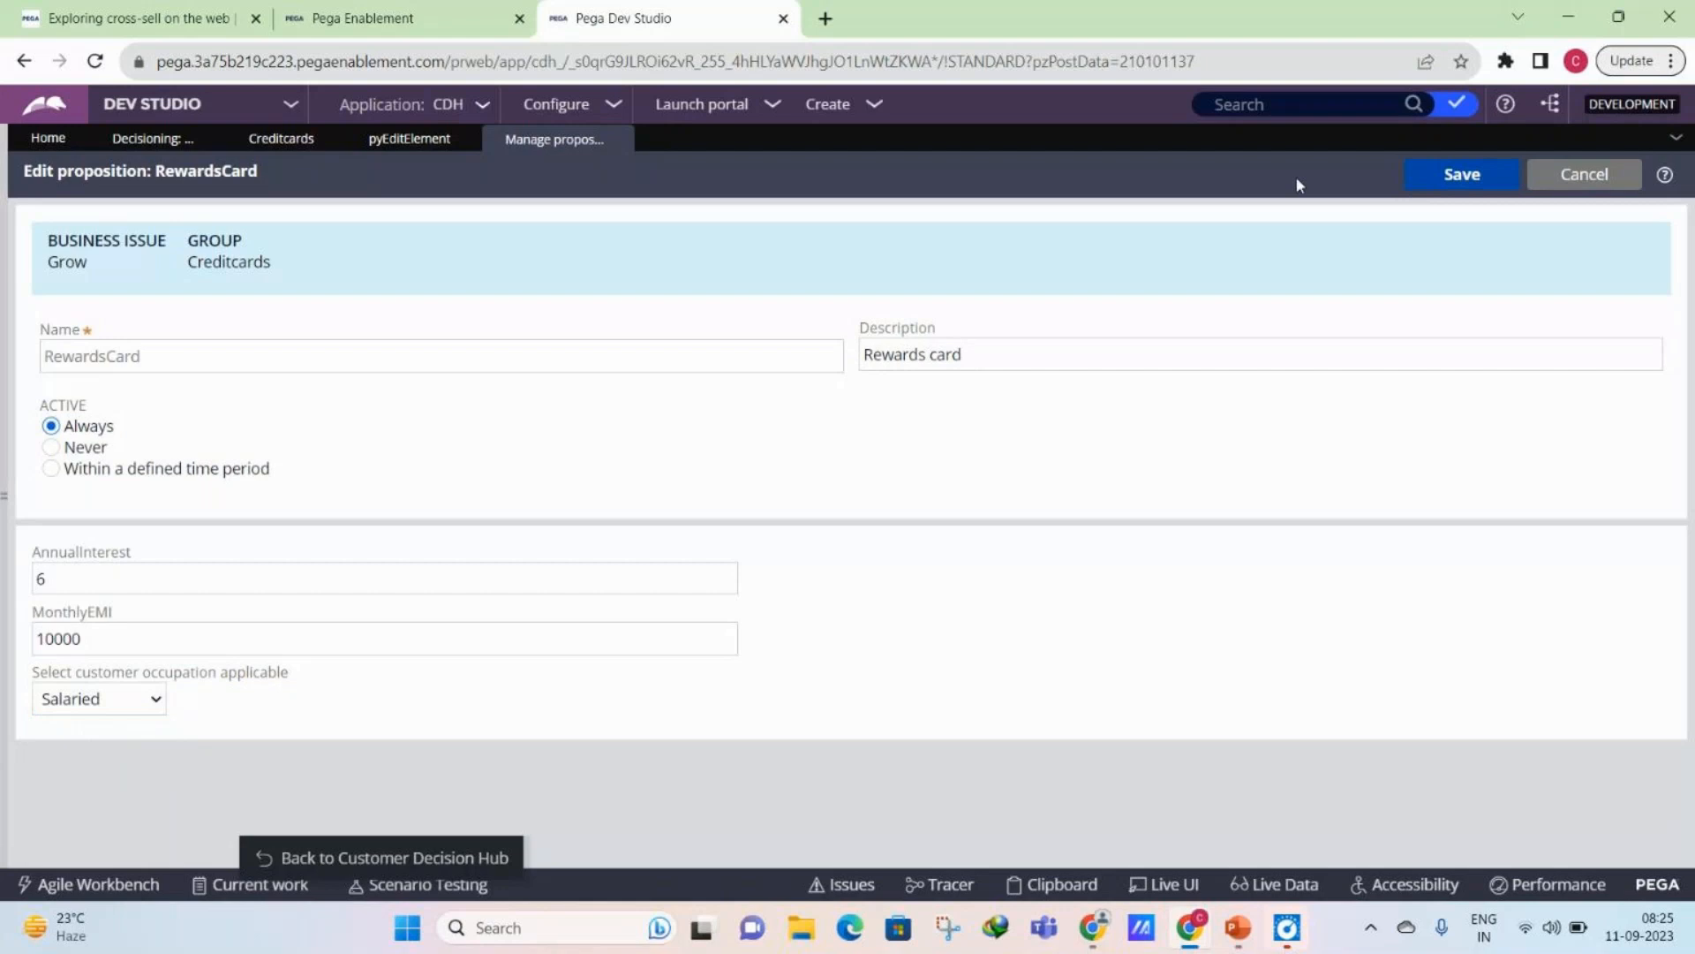
click(1423, 187)
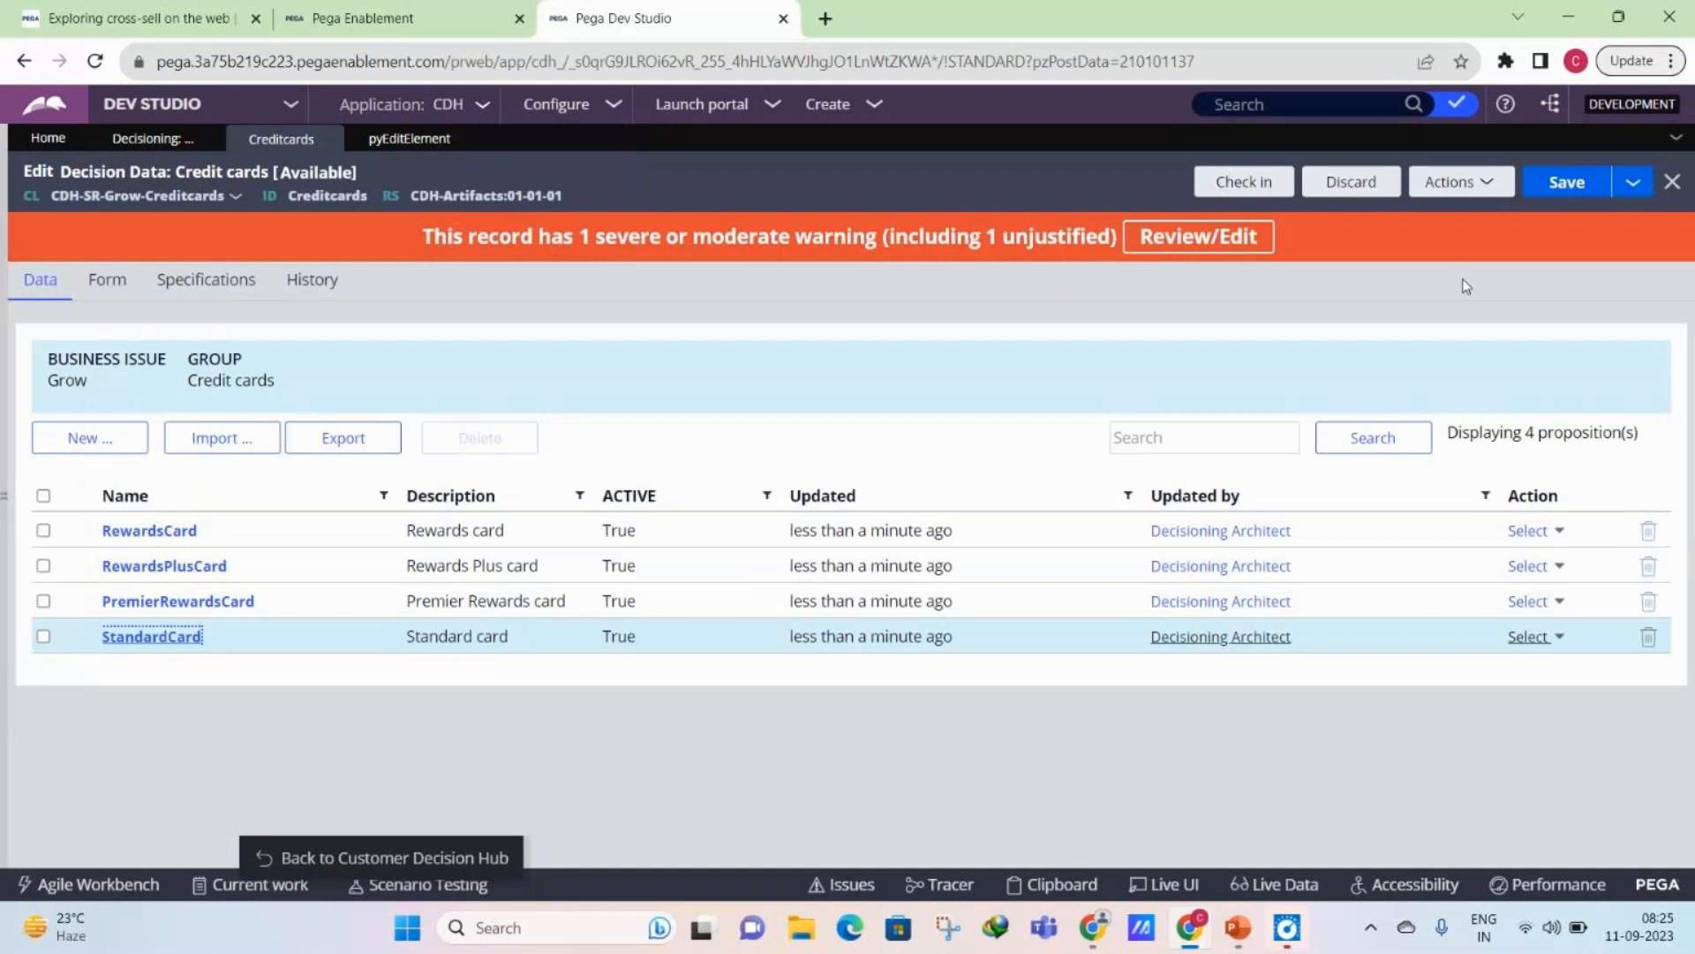
- Review the form options and form fields of the Credit cards decision data
click(122, 289)
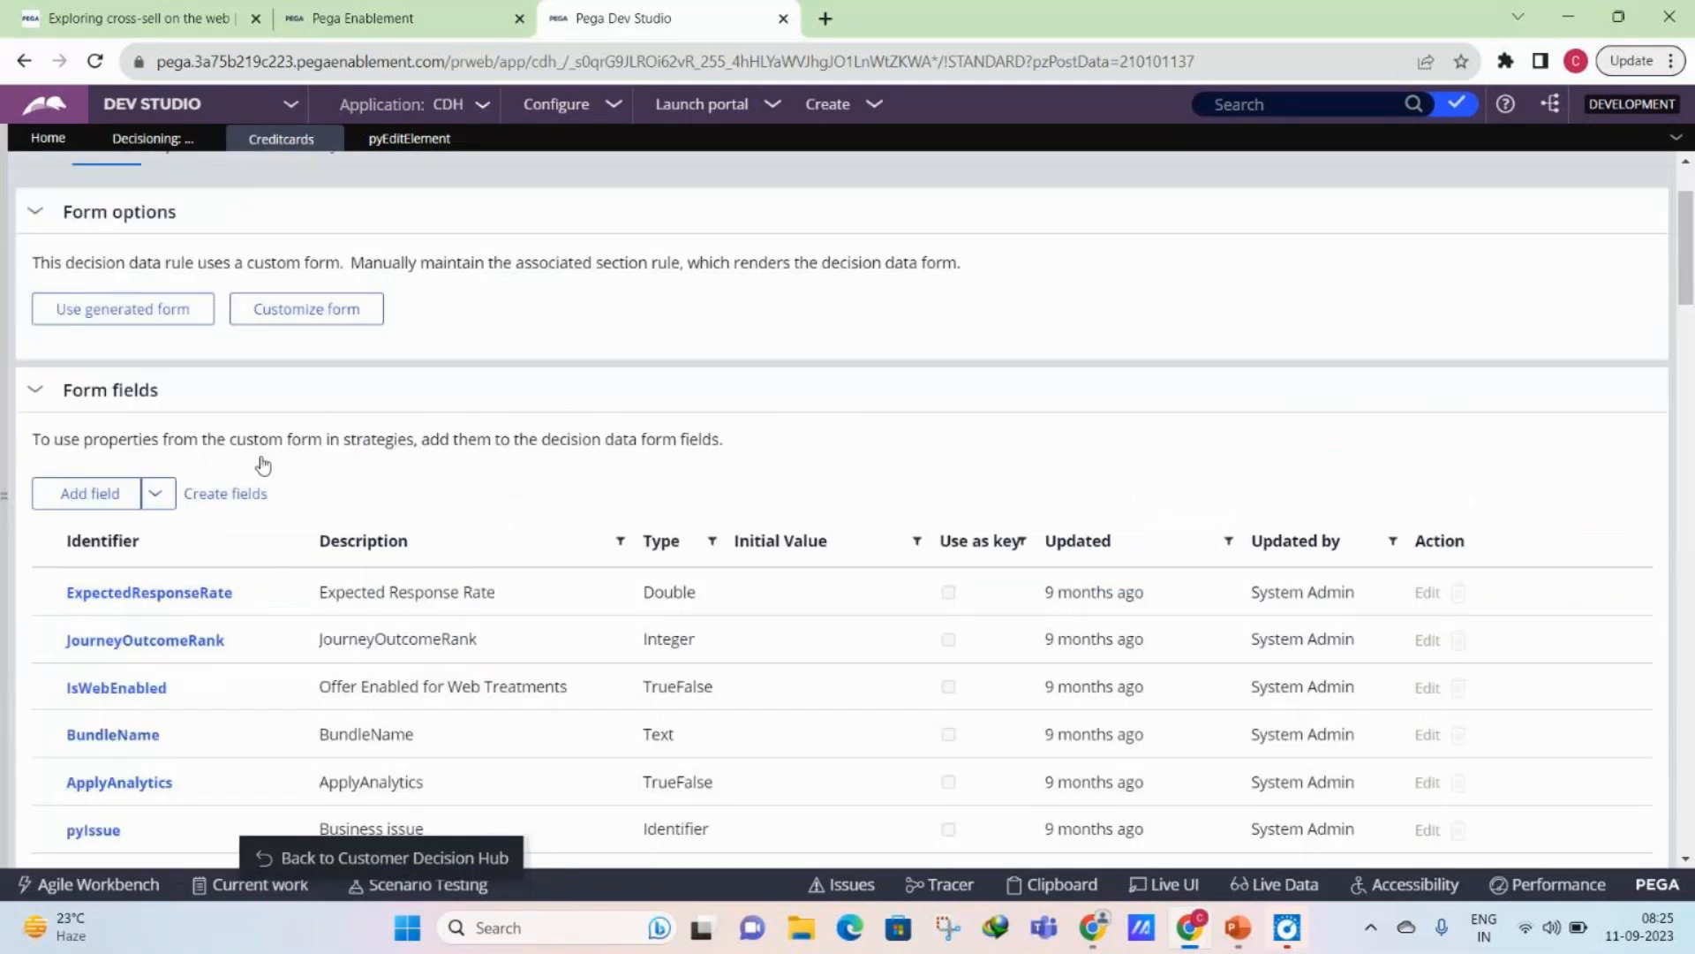
scroll(263, 466, up, 2)
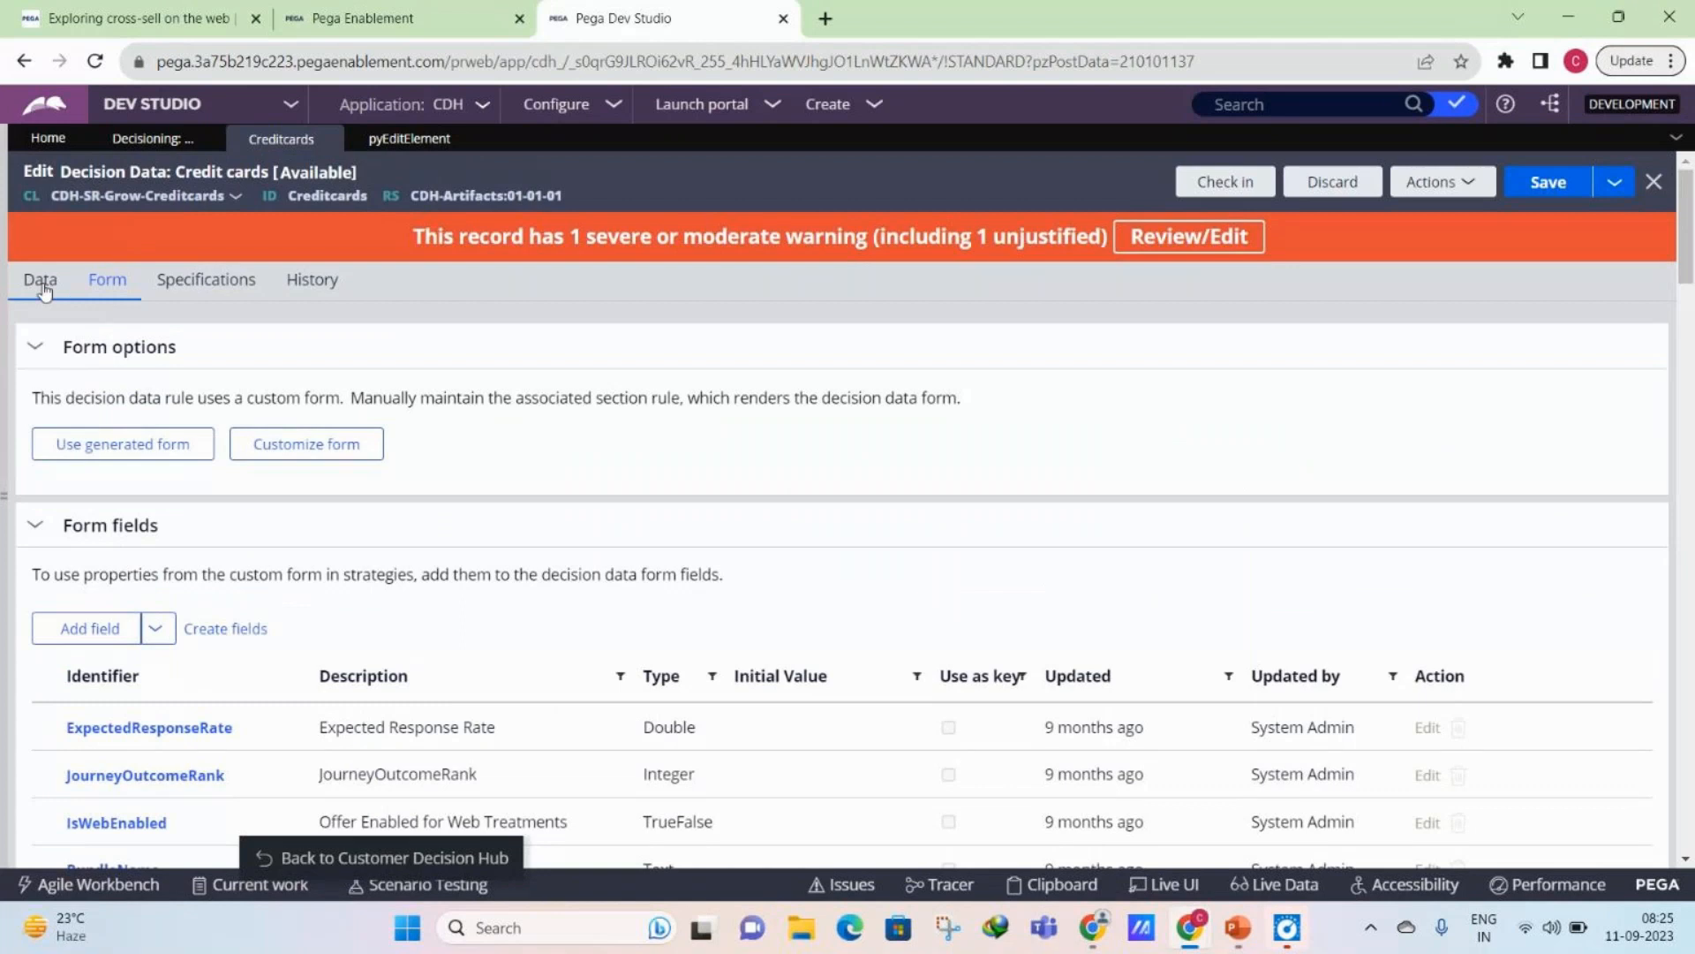
- Open the RewardsCard proposition from the Credit cards data and review its AnnualInterest, MonthlyEMI and customer occupation options
click(42, 287)
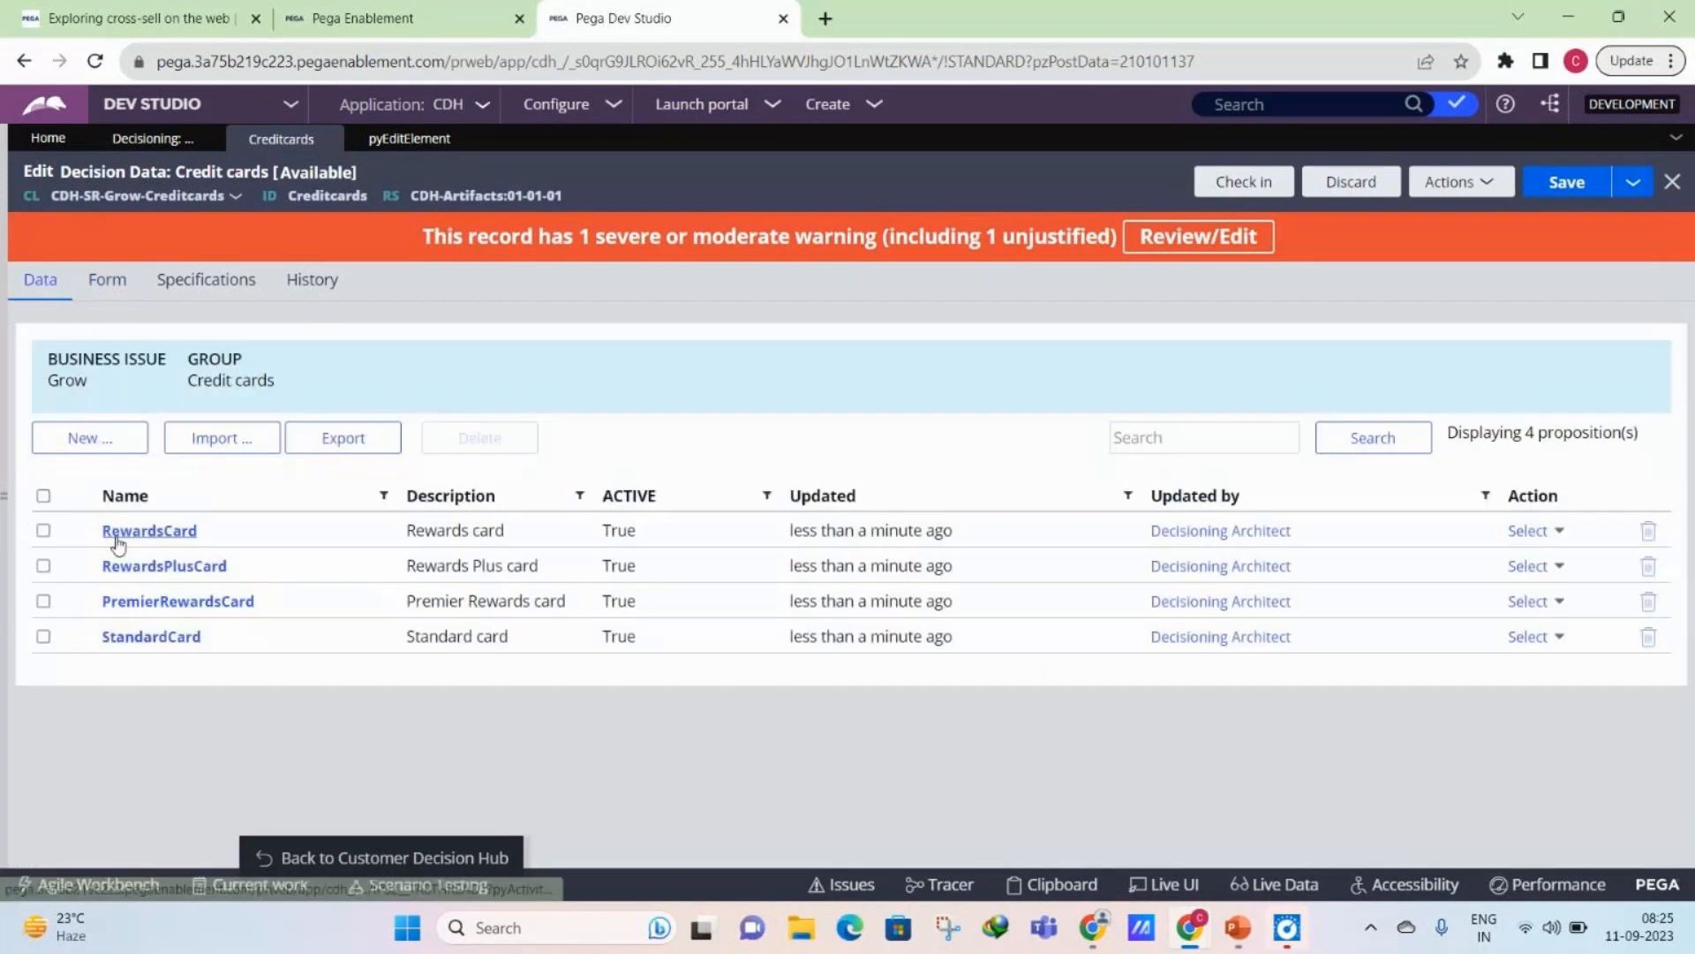
click(118, 532)
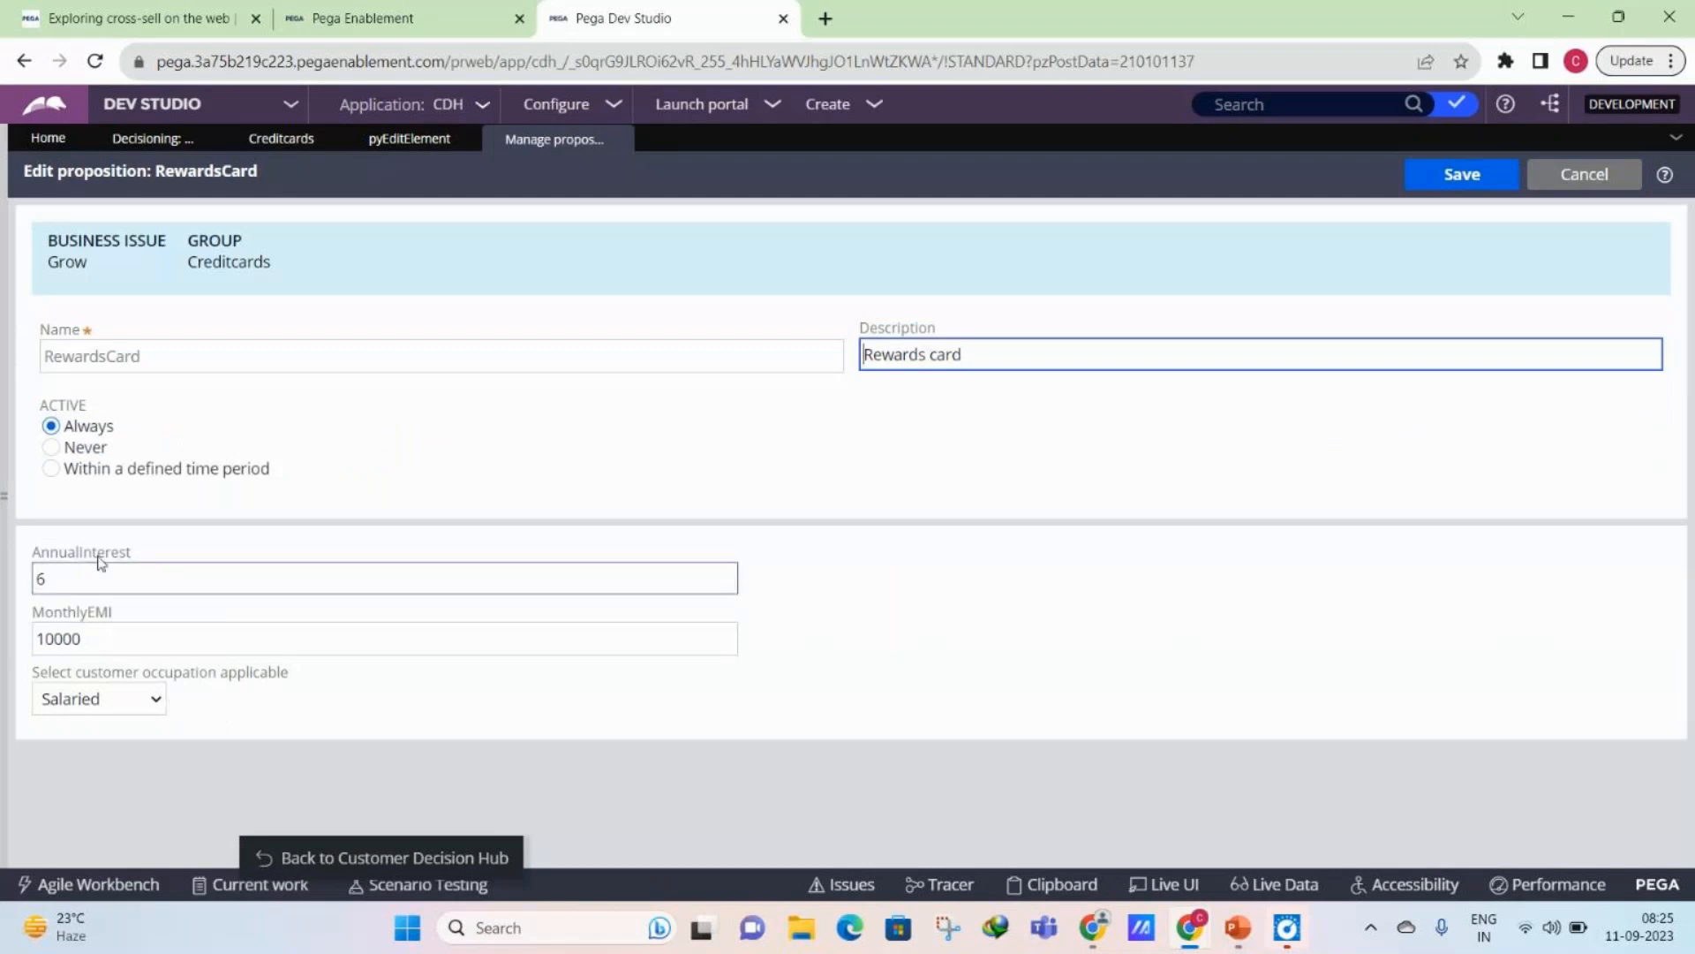
click(381, 702)
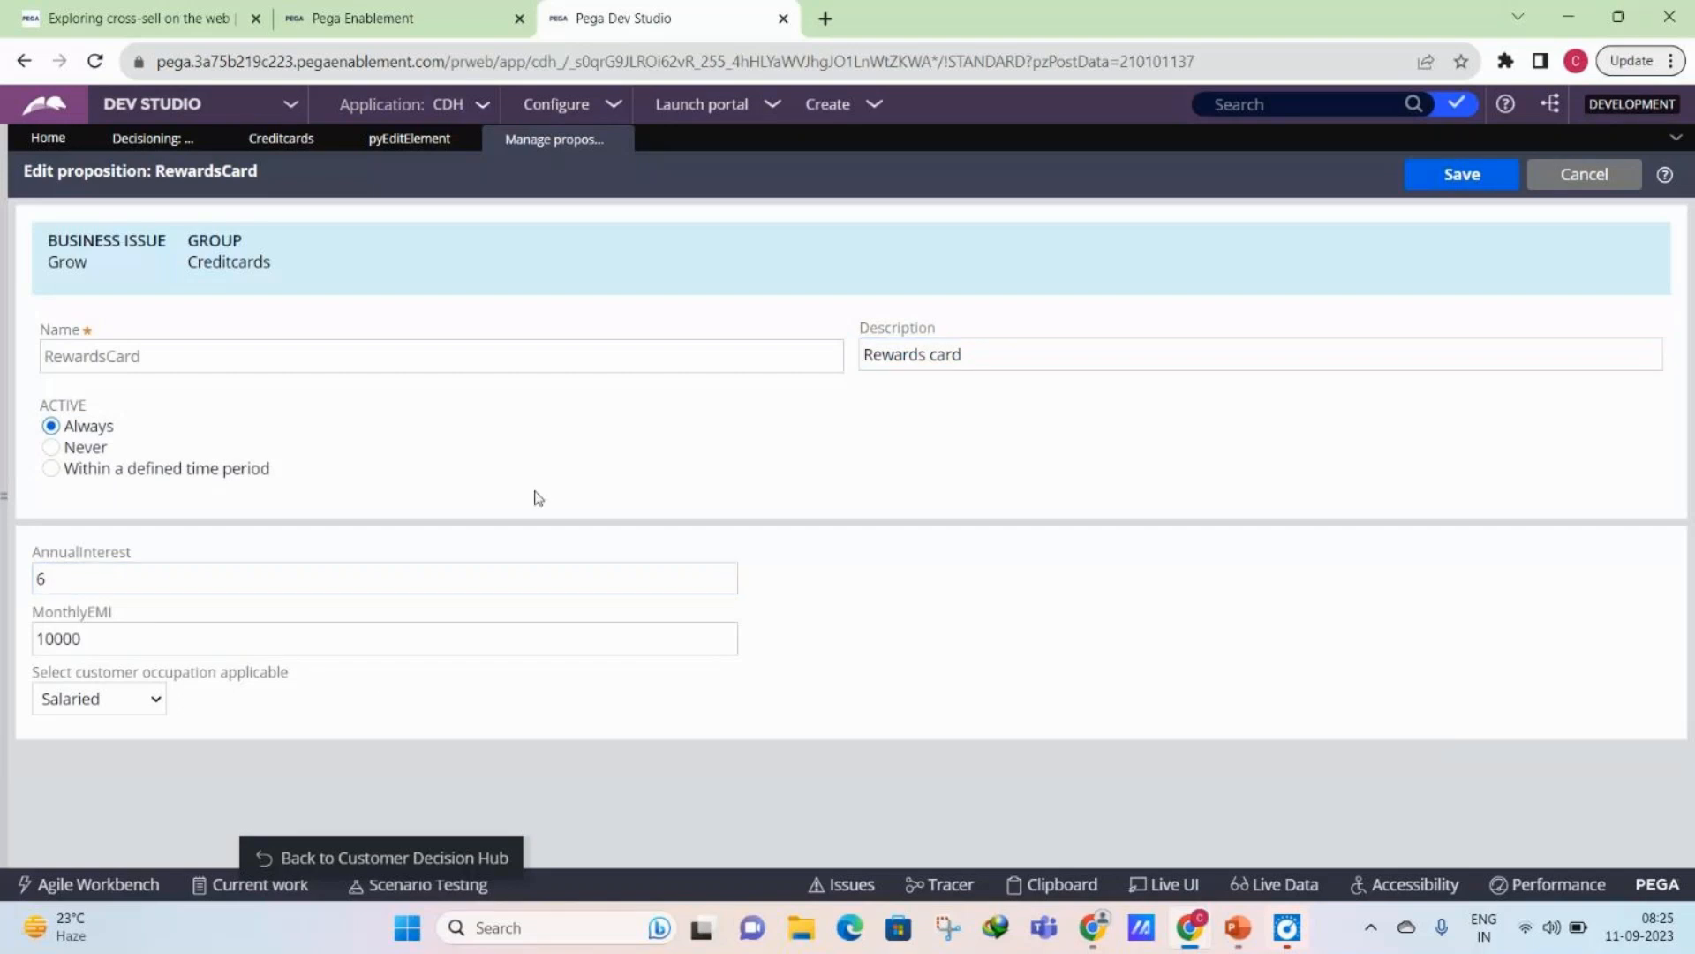
click(129, 694)
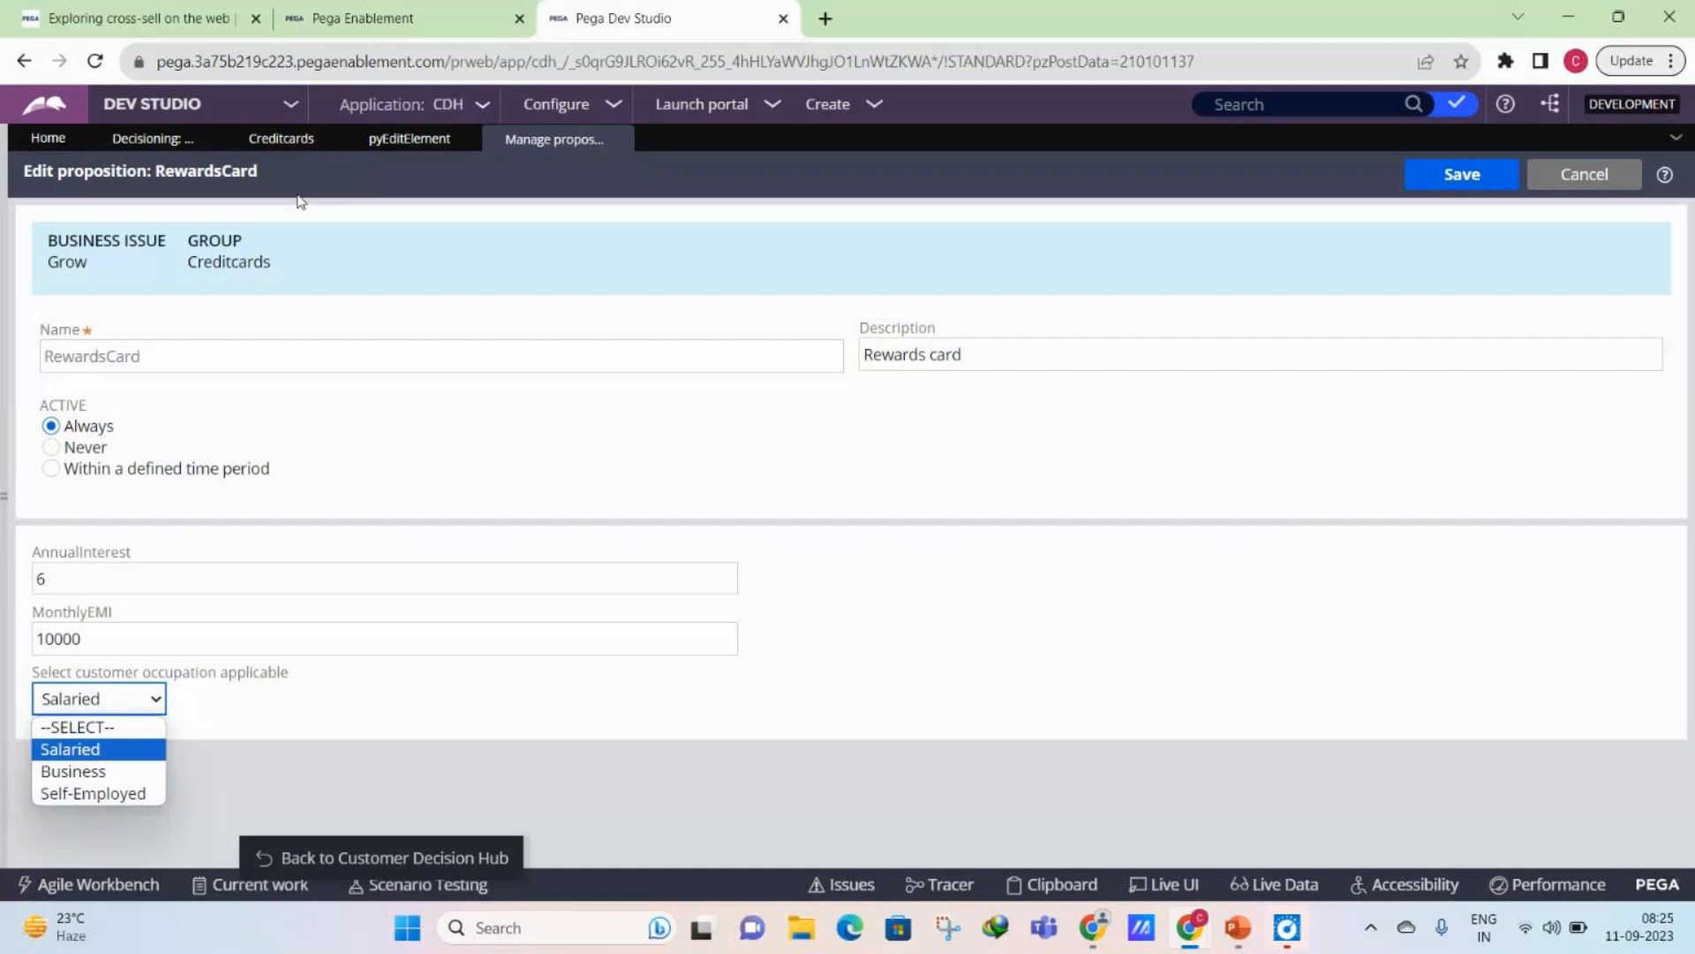
- Return to the pyEditElement section and inspect the property it is circumstanced by
click(421, 142)
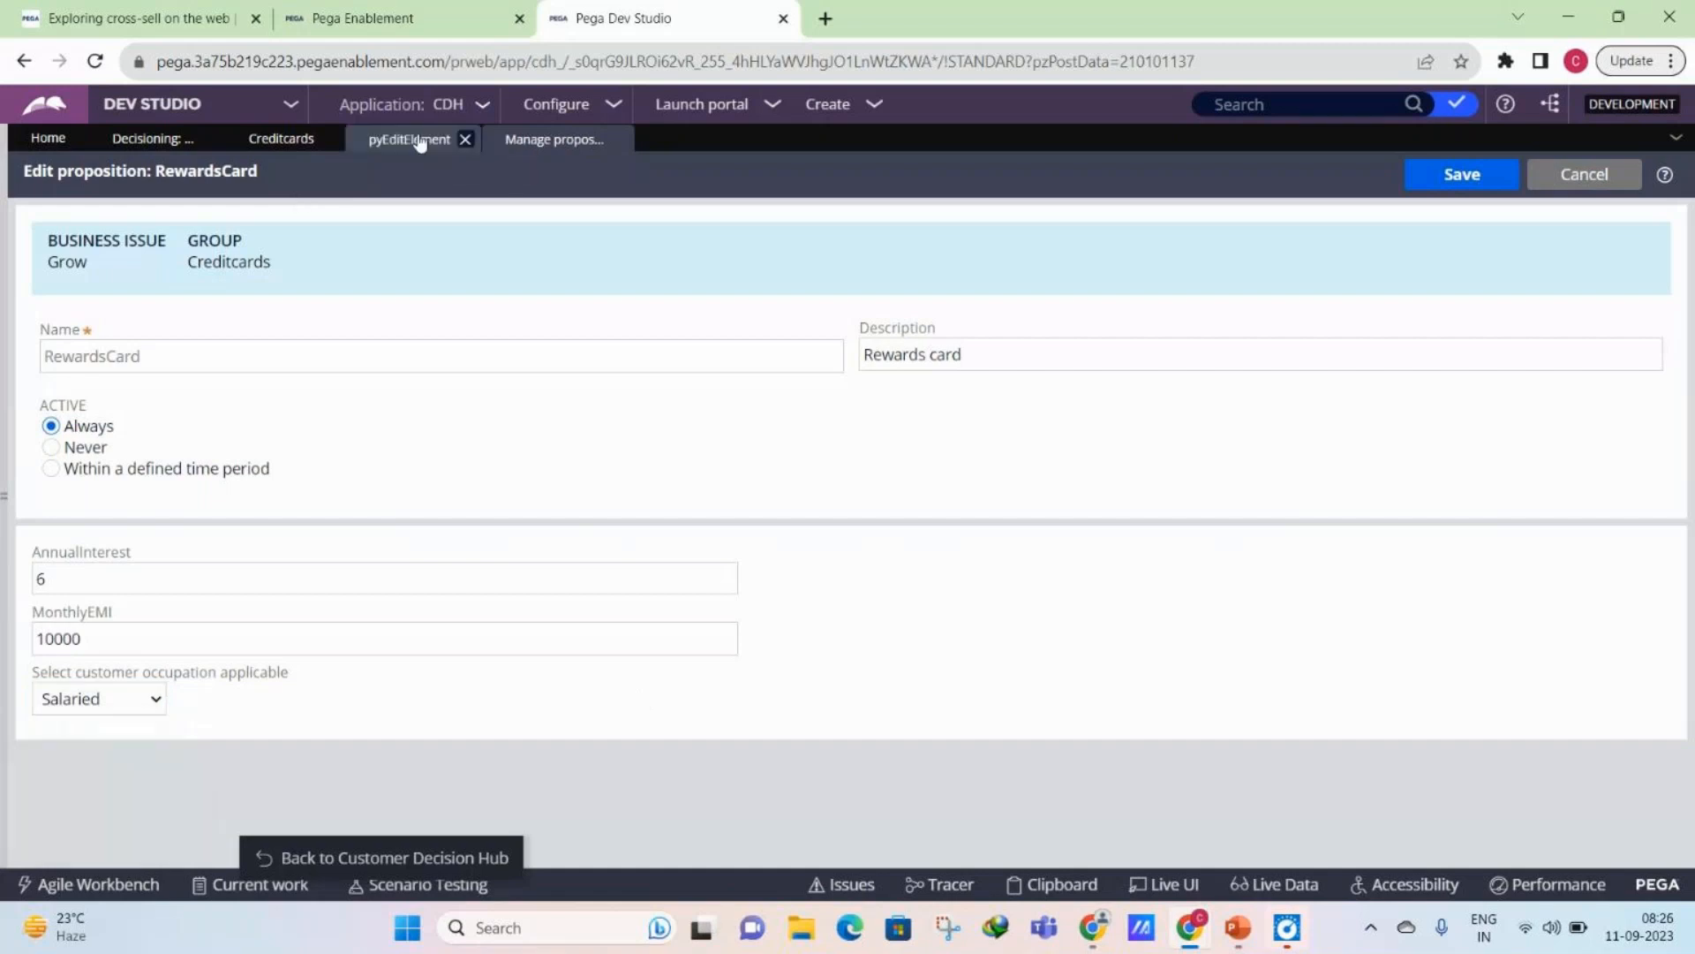
click(420, 141)
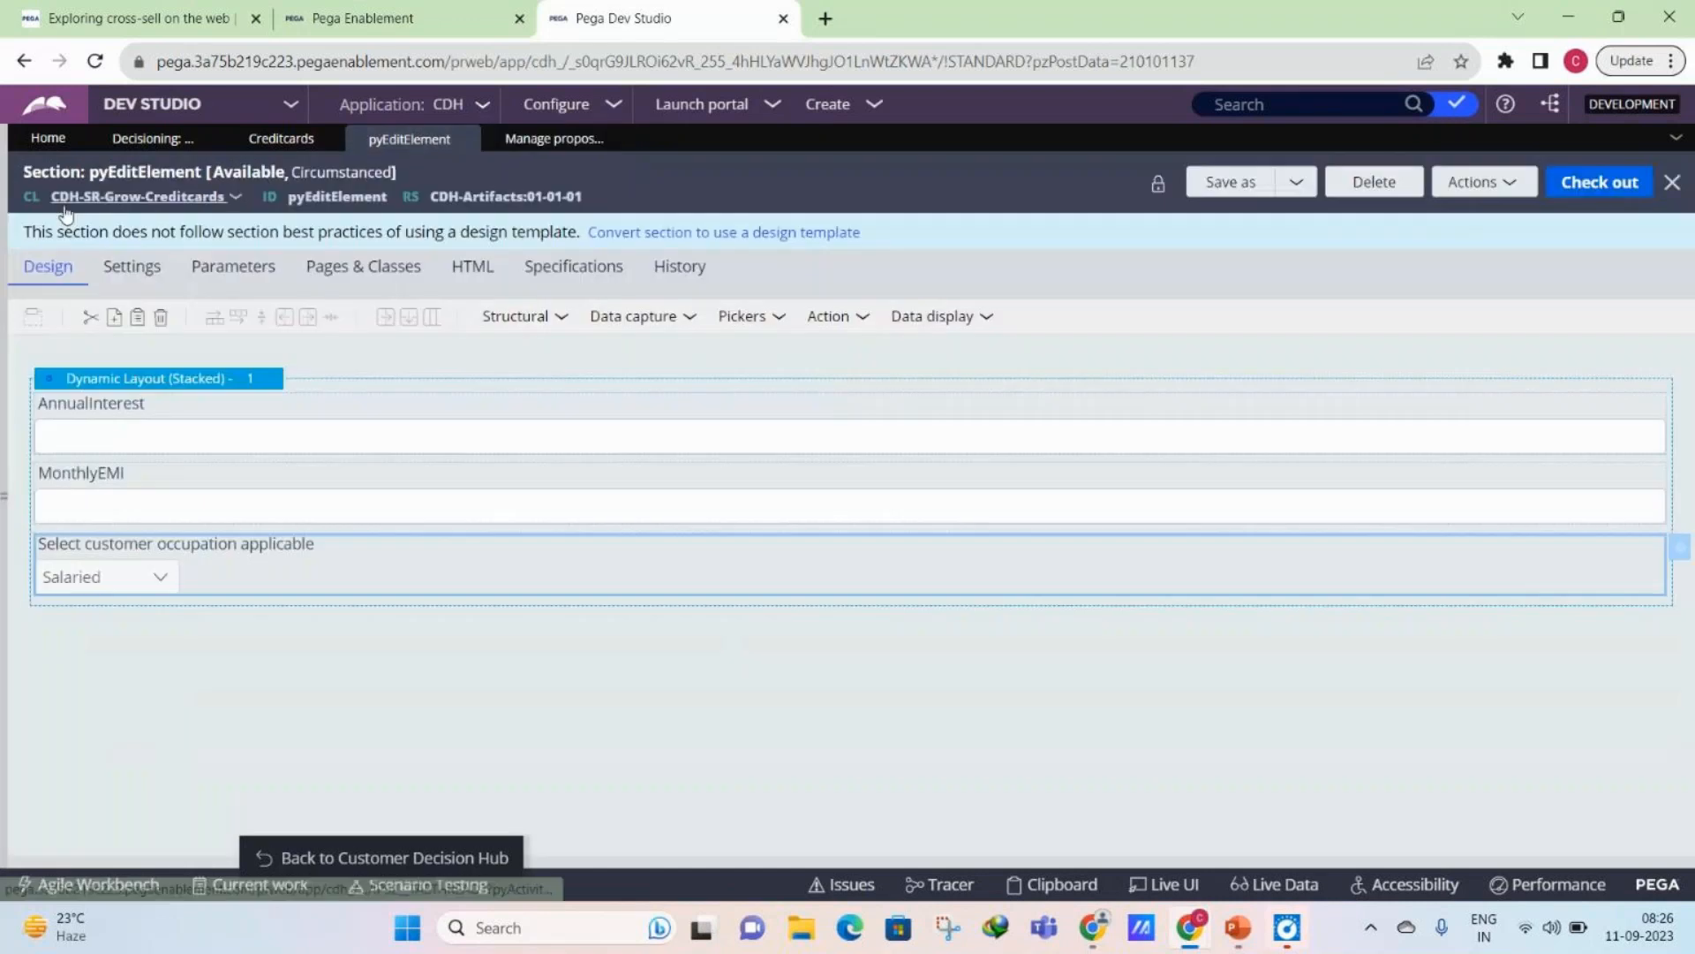
click(345, 174)
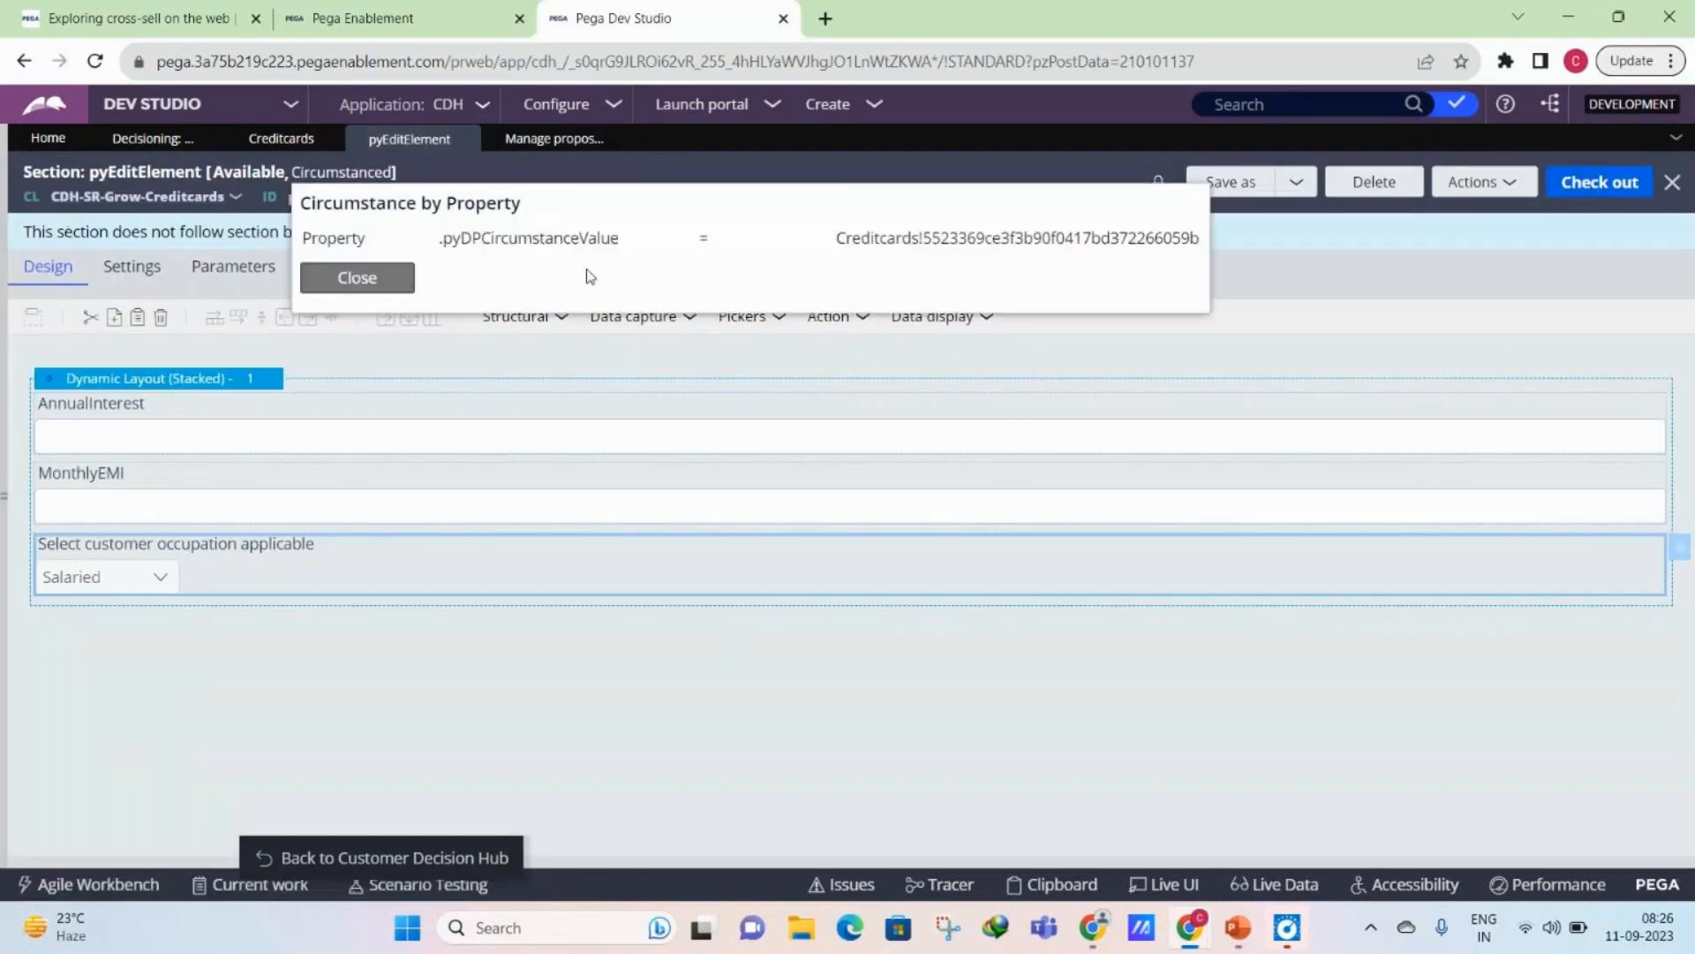
click(357, 278)
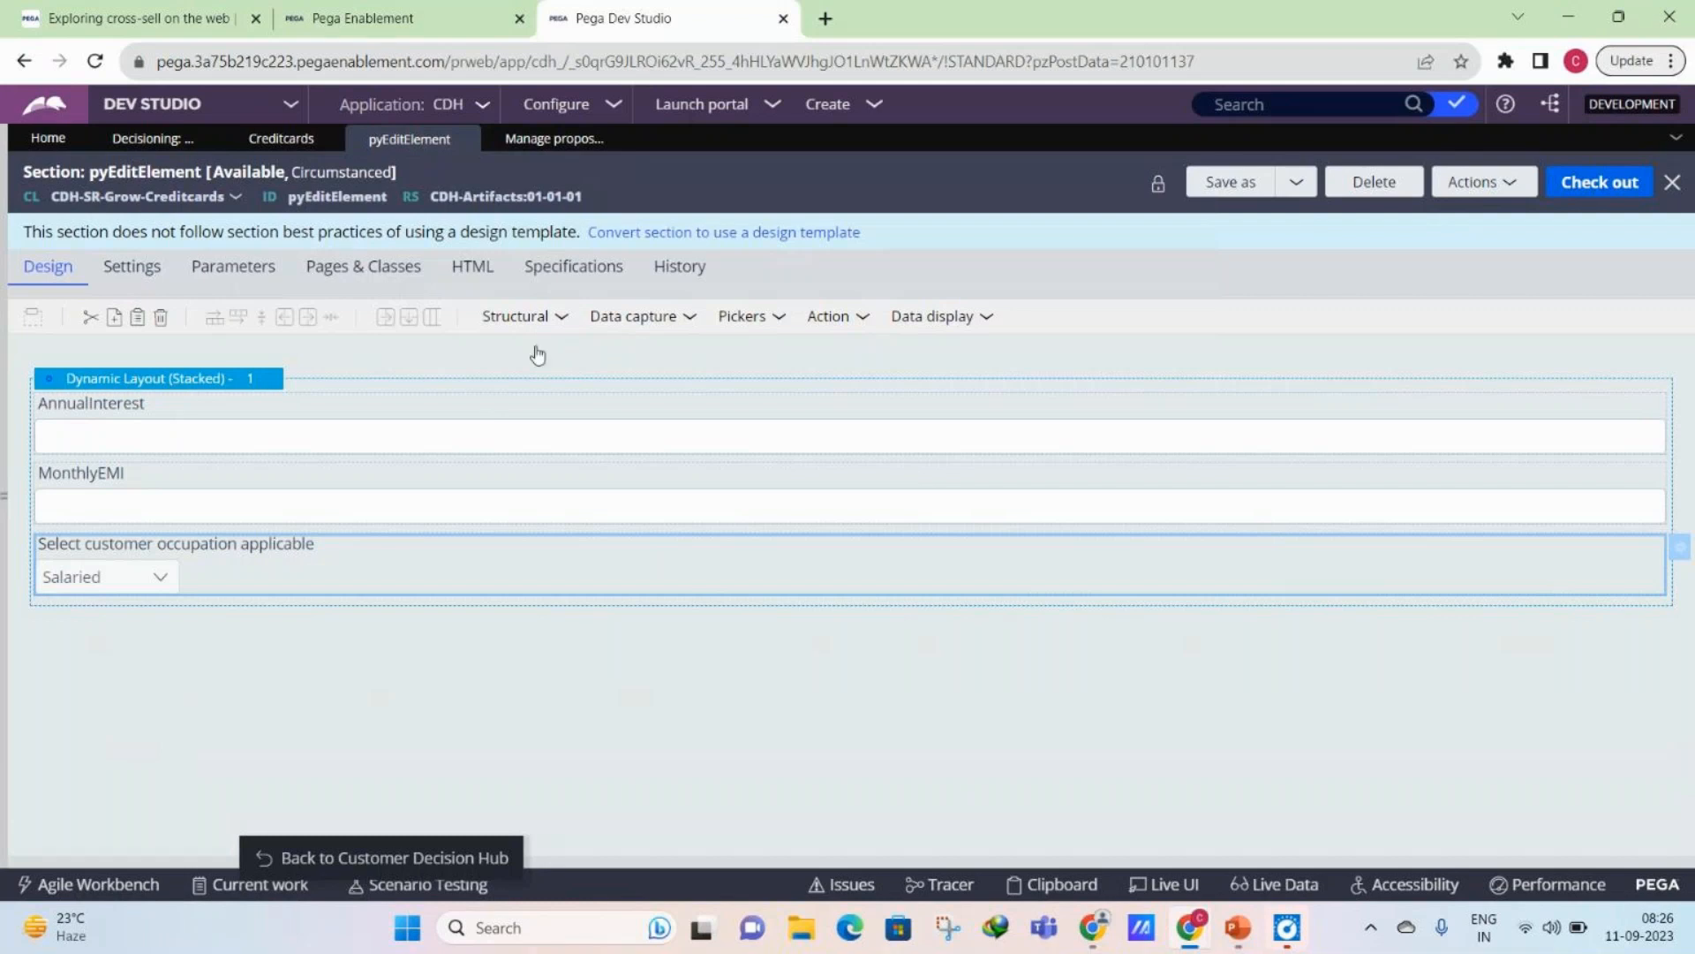
click(519, 316)
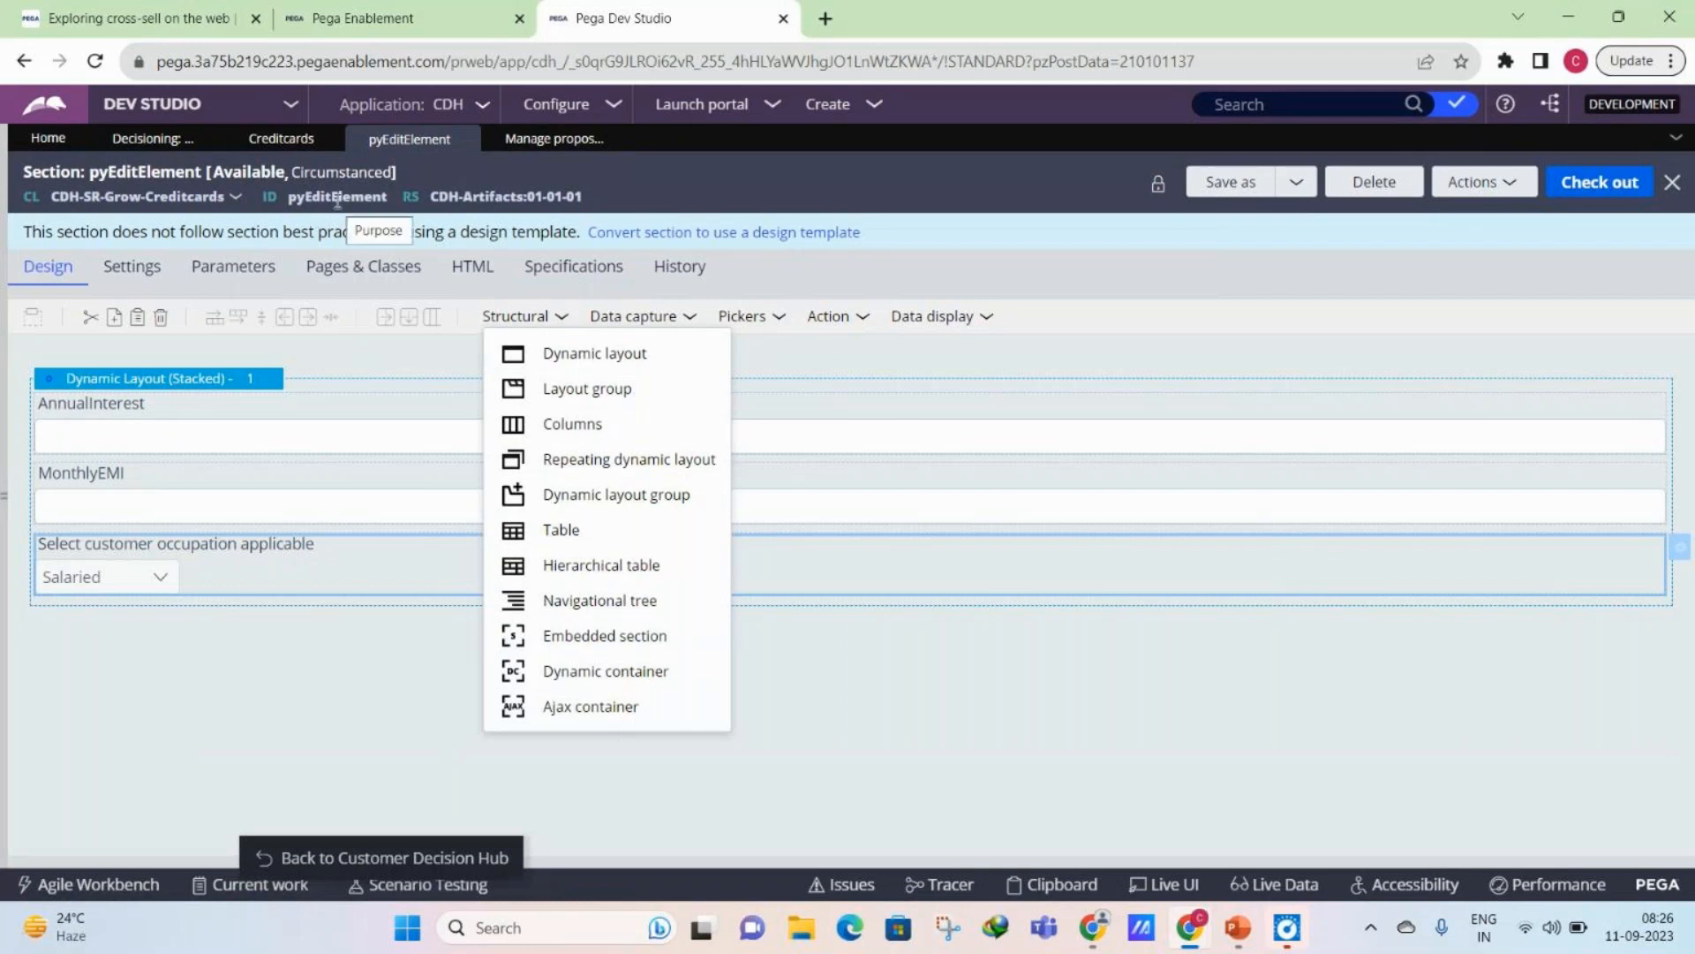
drag(597, 631, 343, 605)
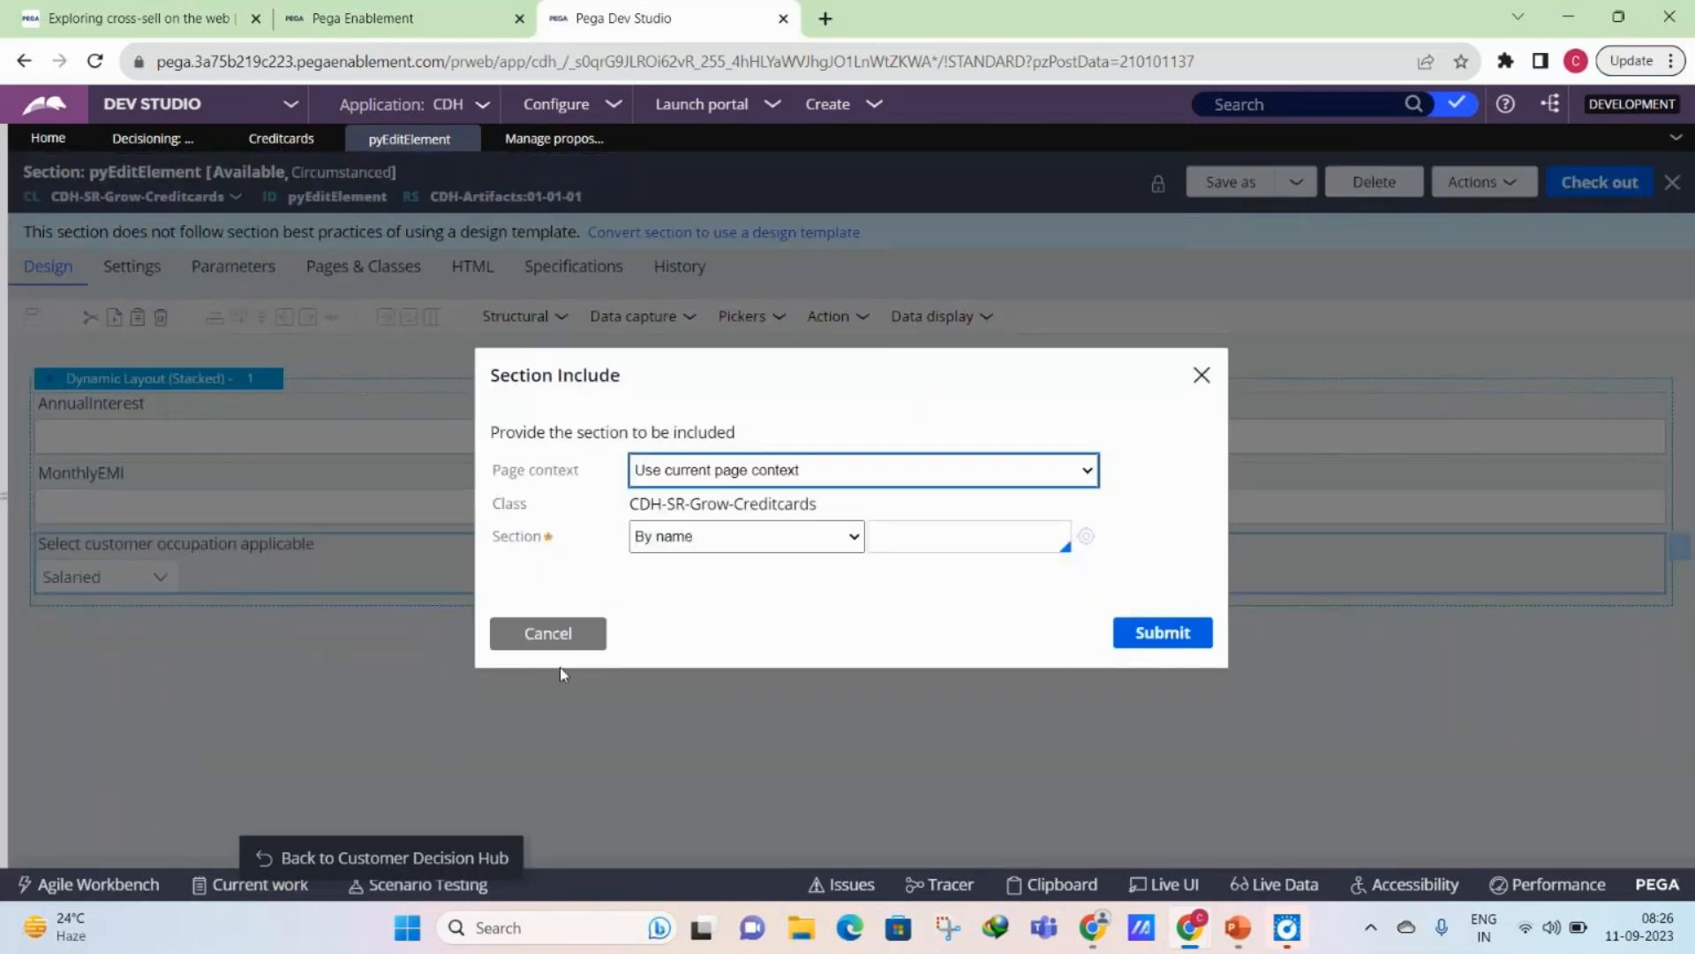
click(554, 633)
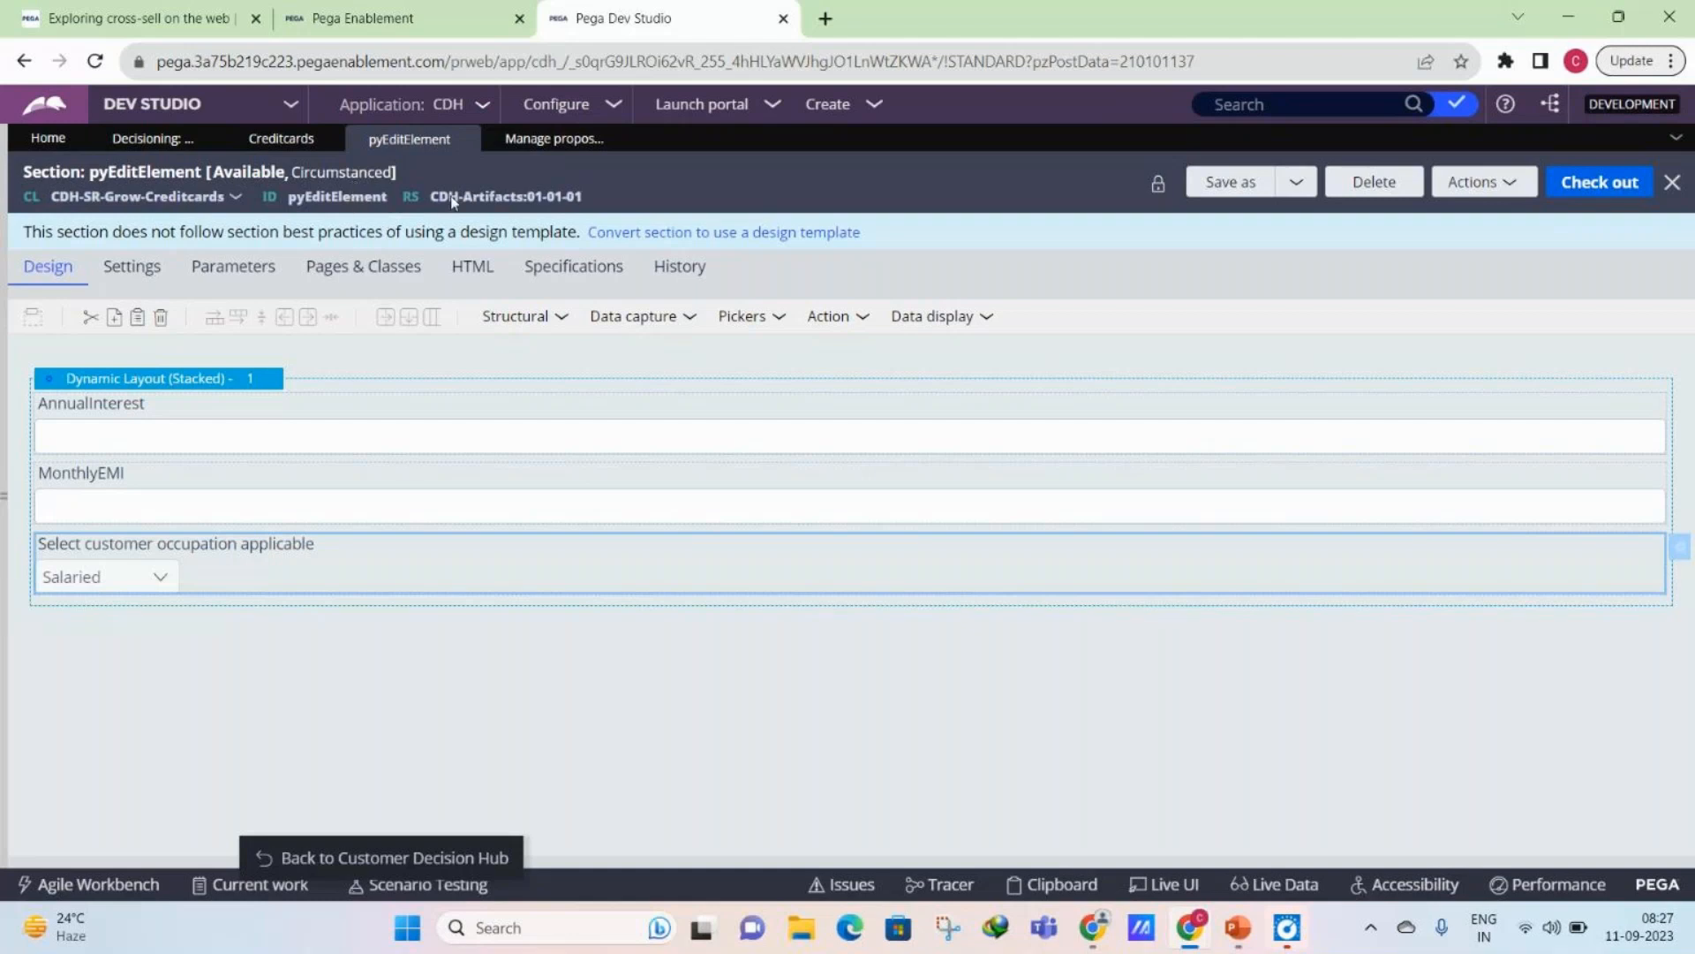
- View the versions of the pyEditElement section, open its other 01-01-01 version and inspect that version's circumstance details
click(1454, 192)
mouse_move(1382, 444)
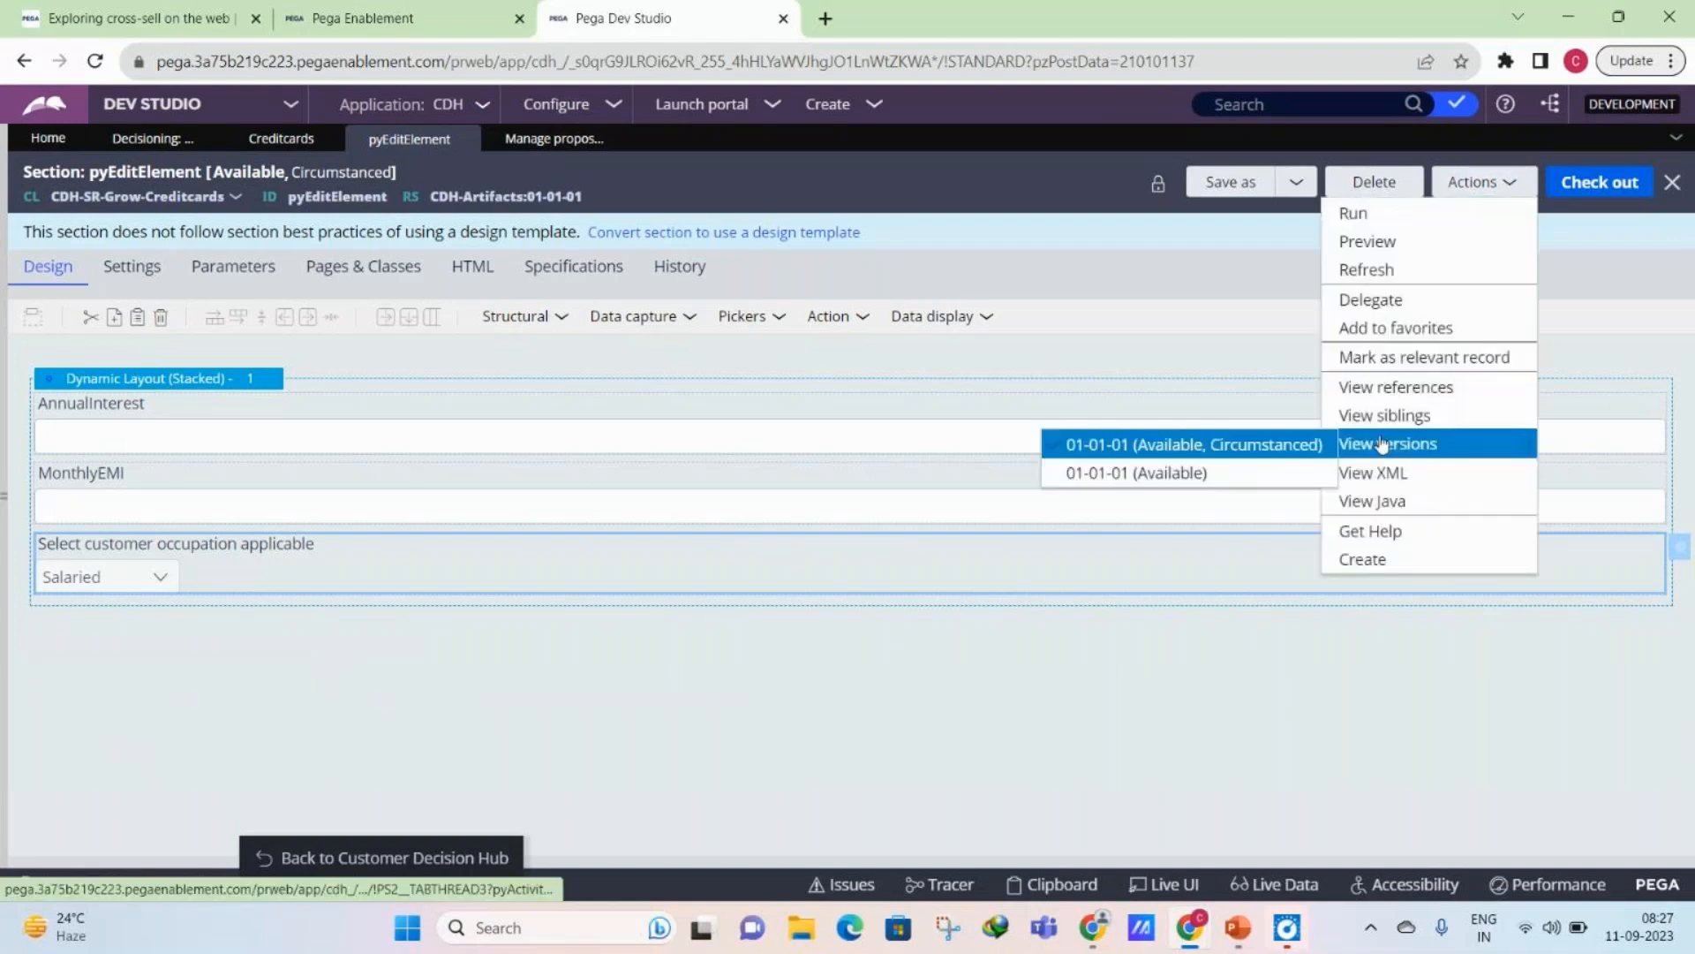
click(1236, 444)
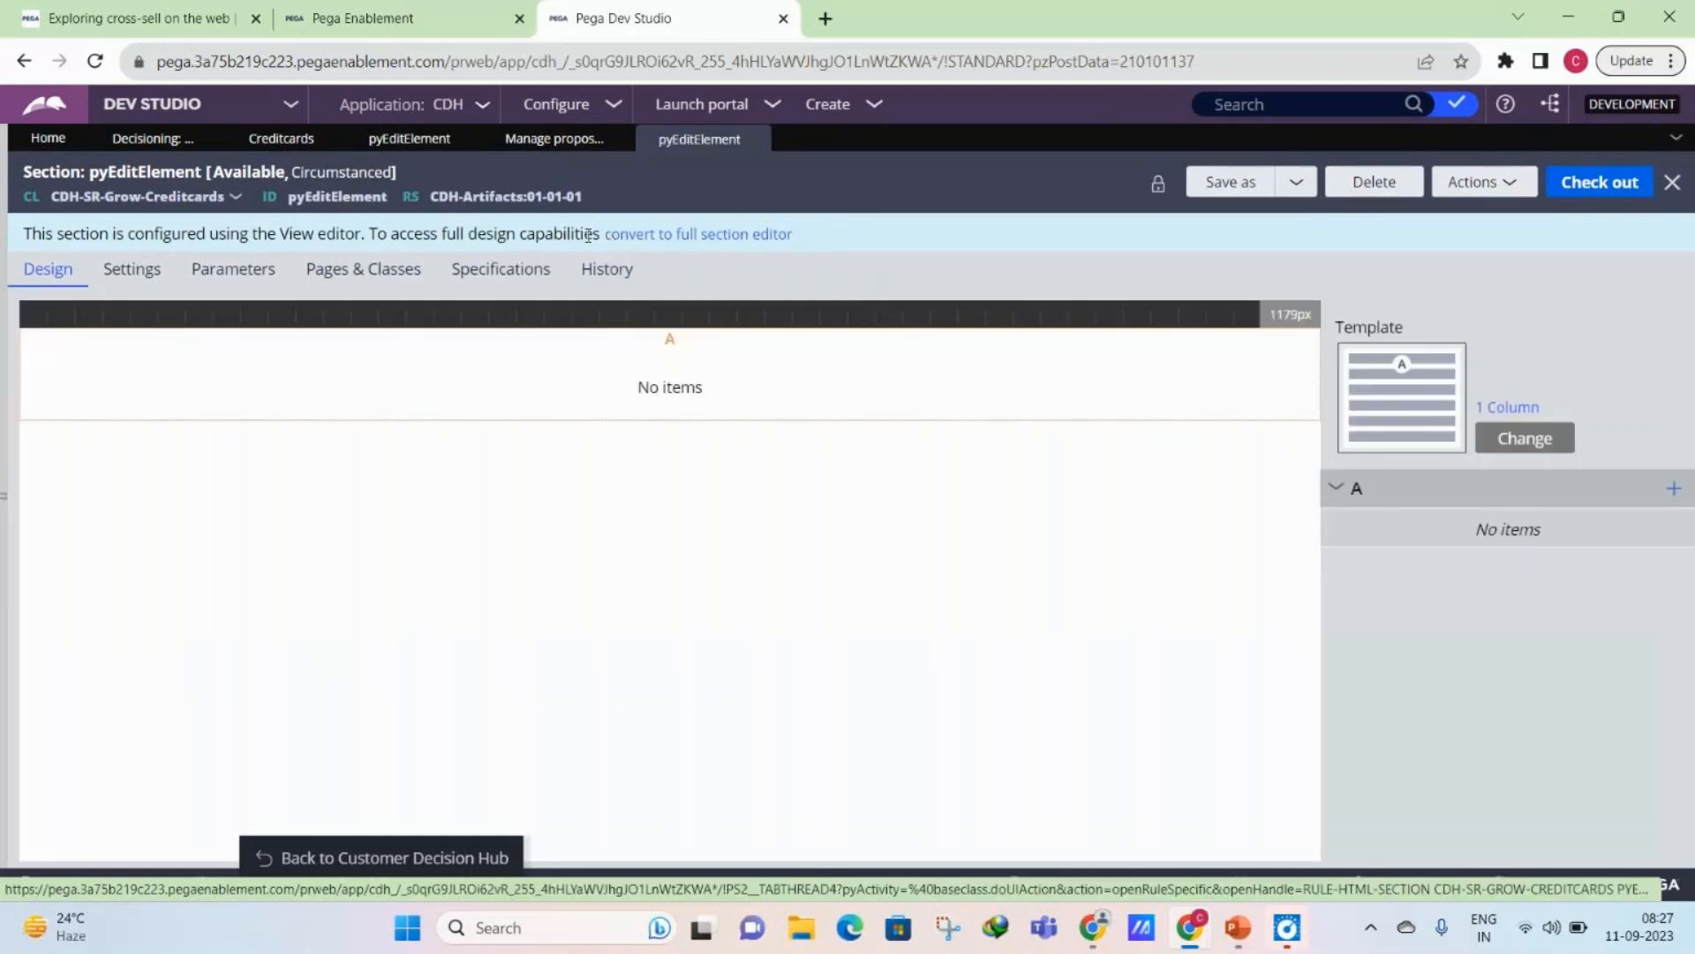
click(755, 139)
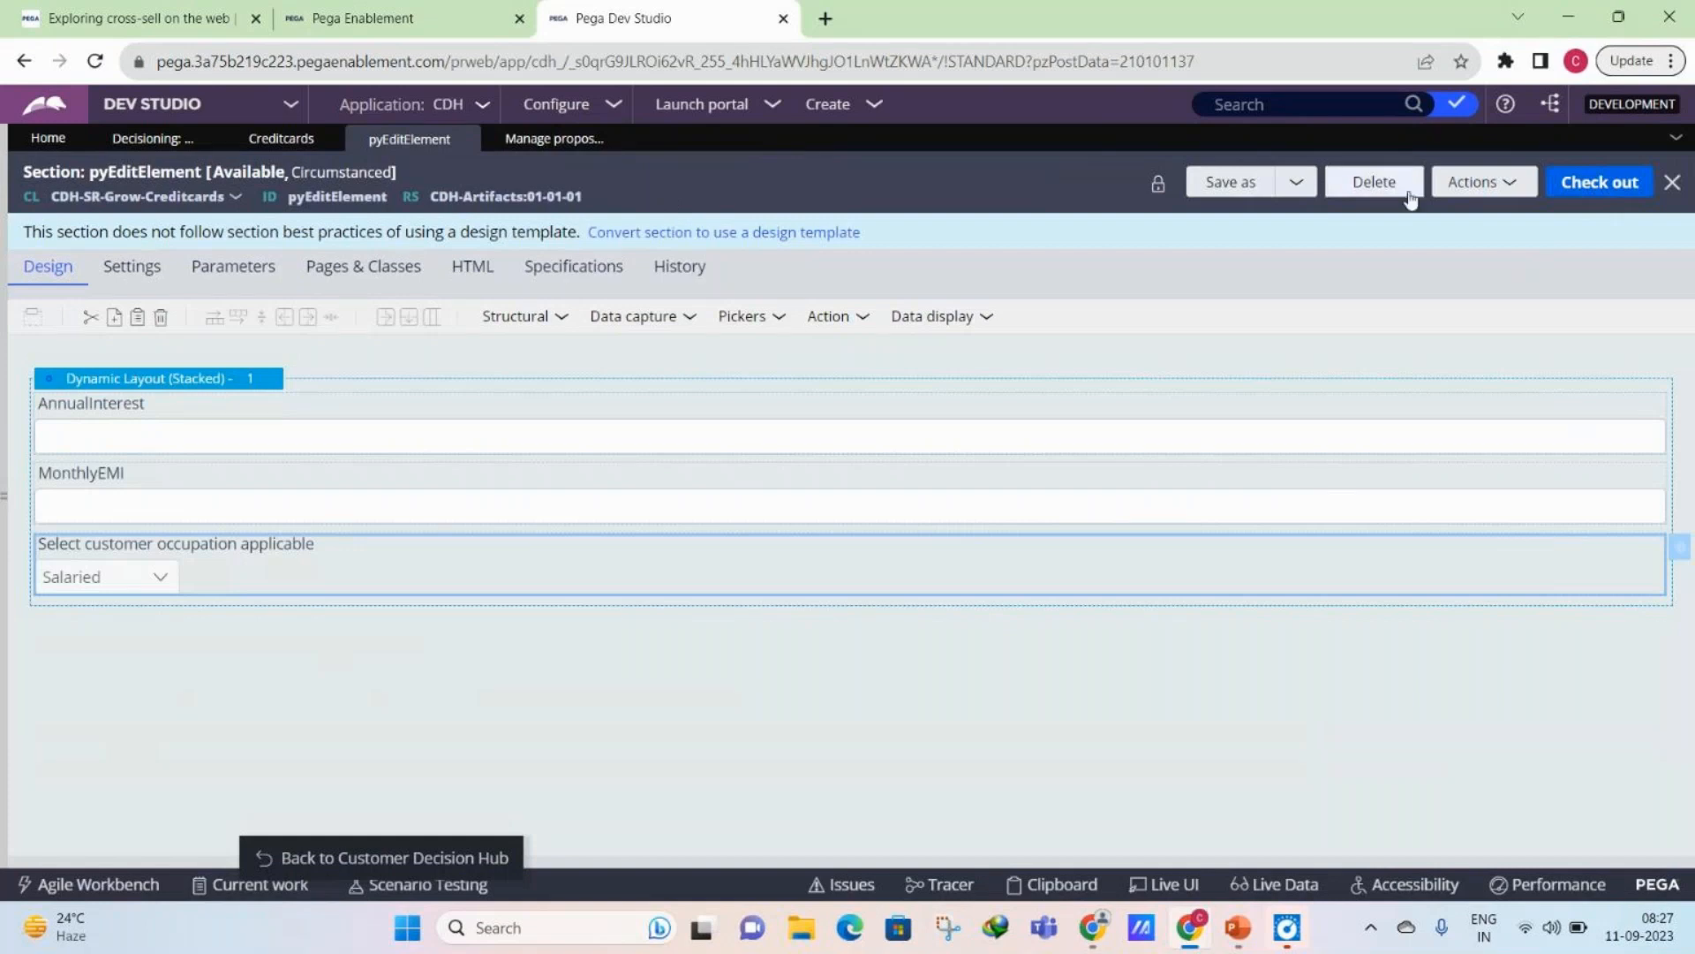
click(1484, 182)
mouse_move(1380, 439)
click(1139, 439)
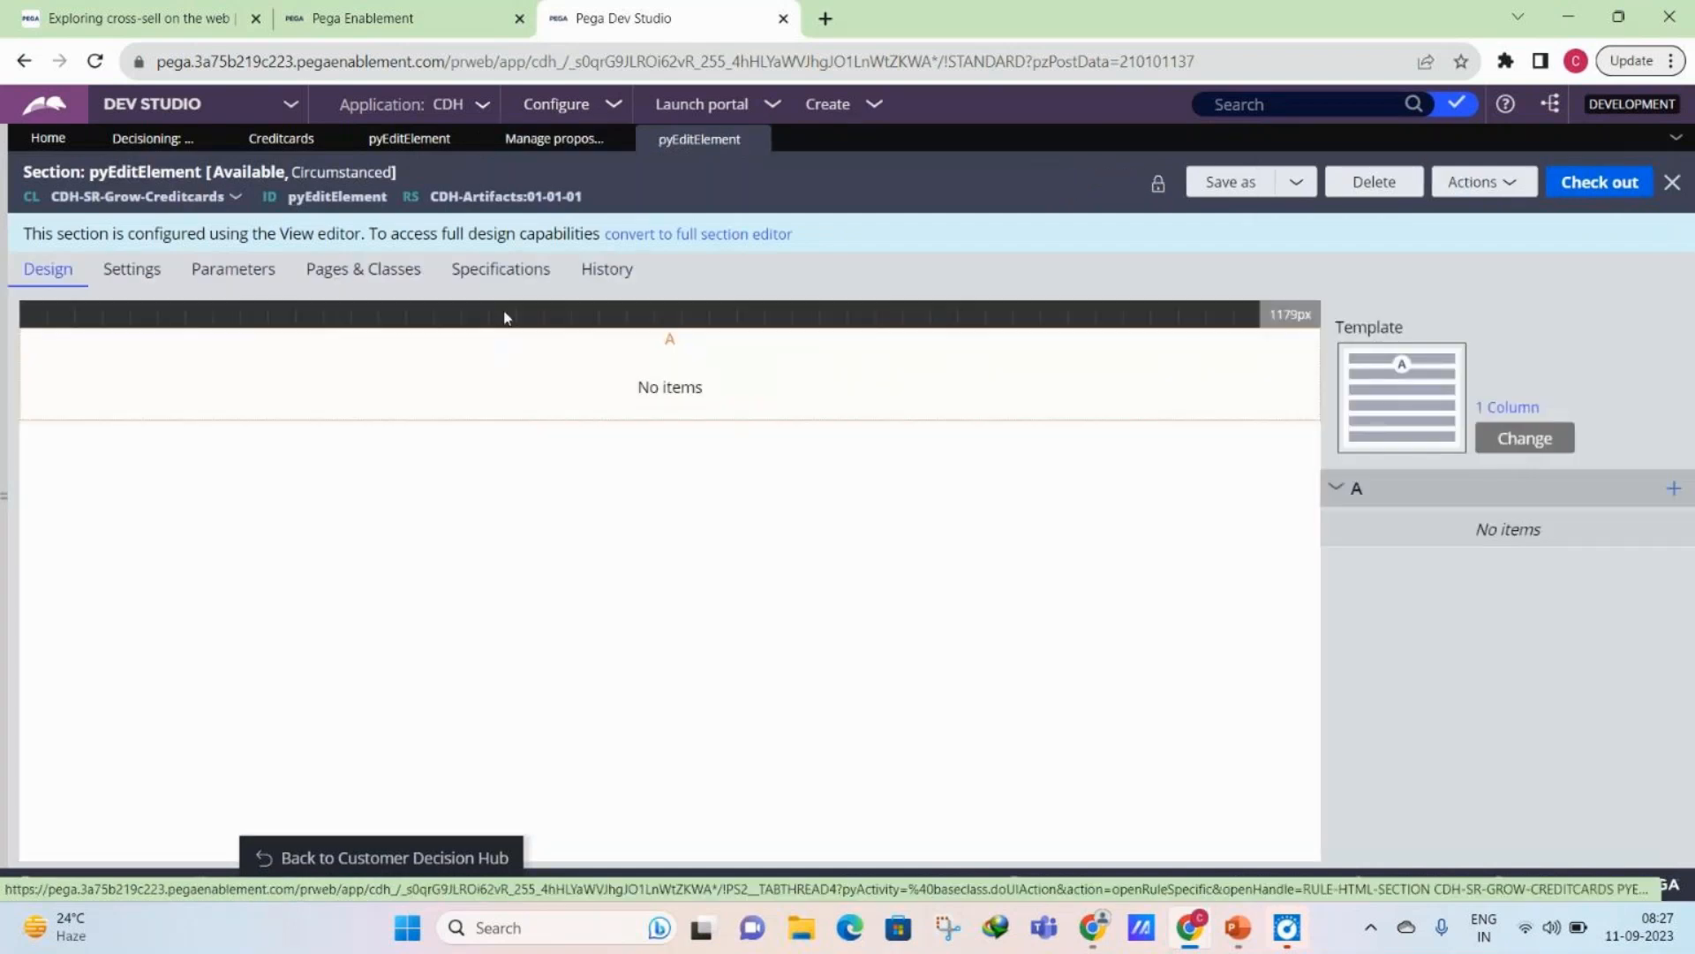
click(343, 173)
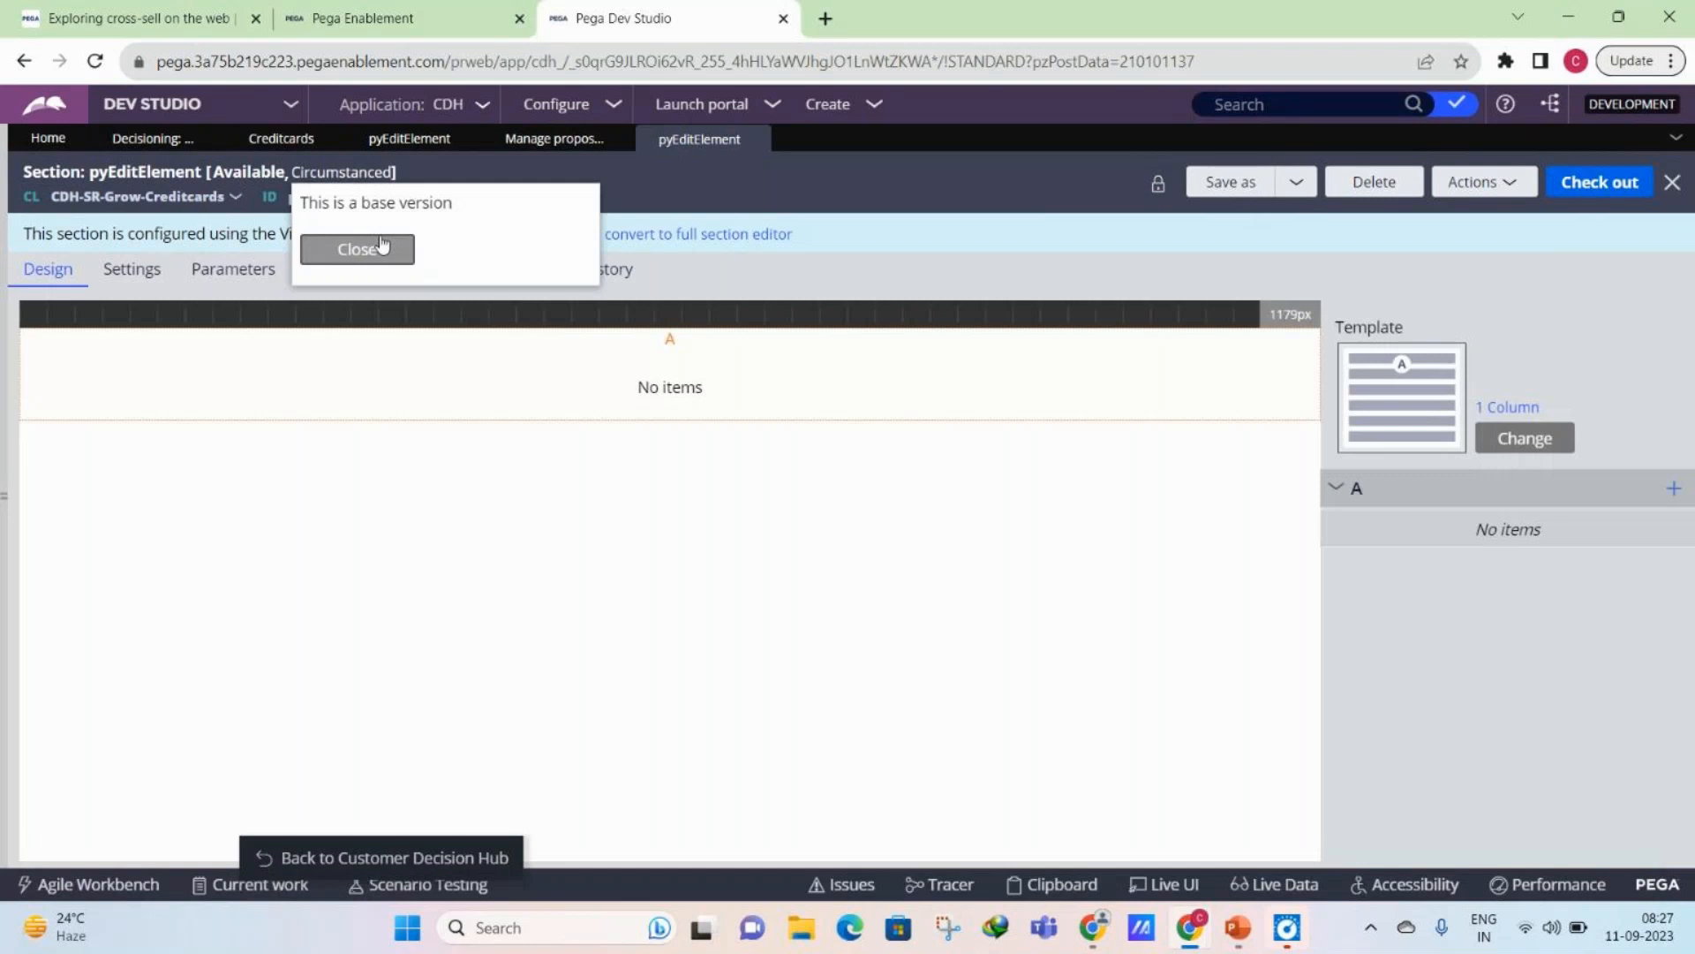
click(382, 248)
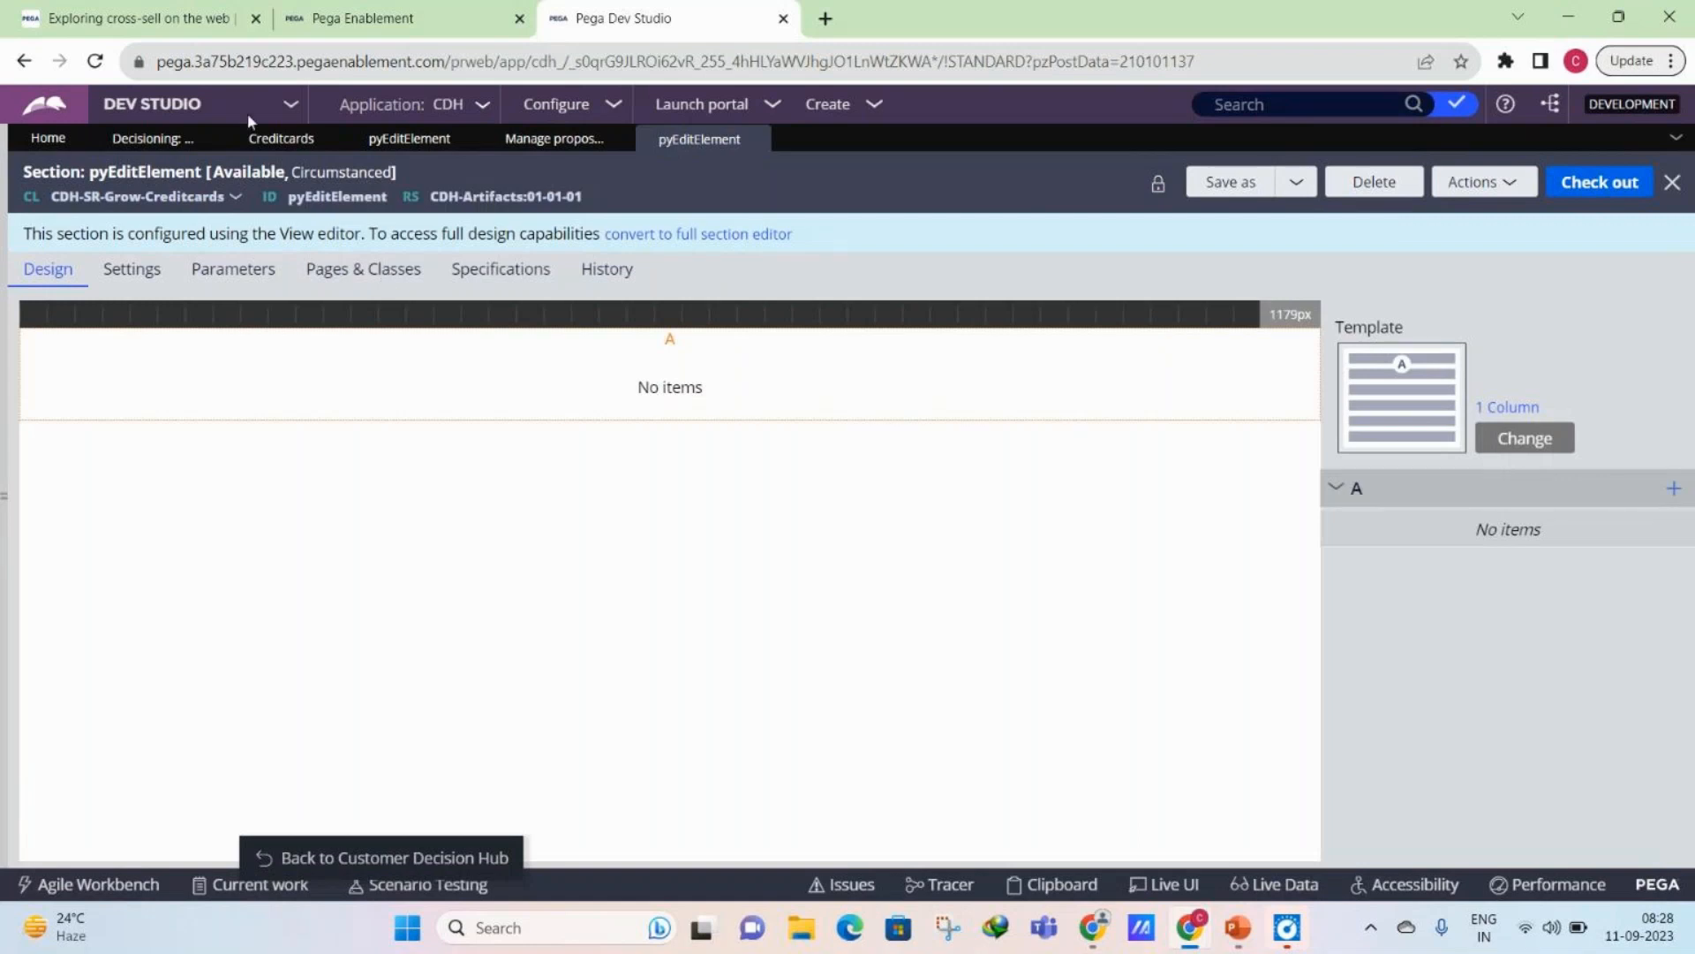
- Compare Proposition Management with the pyEditElement versions, recheck the base version's circumstance, close it and return to the section with the fields
click(209, 137)
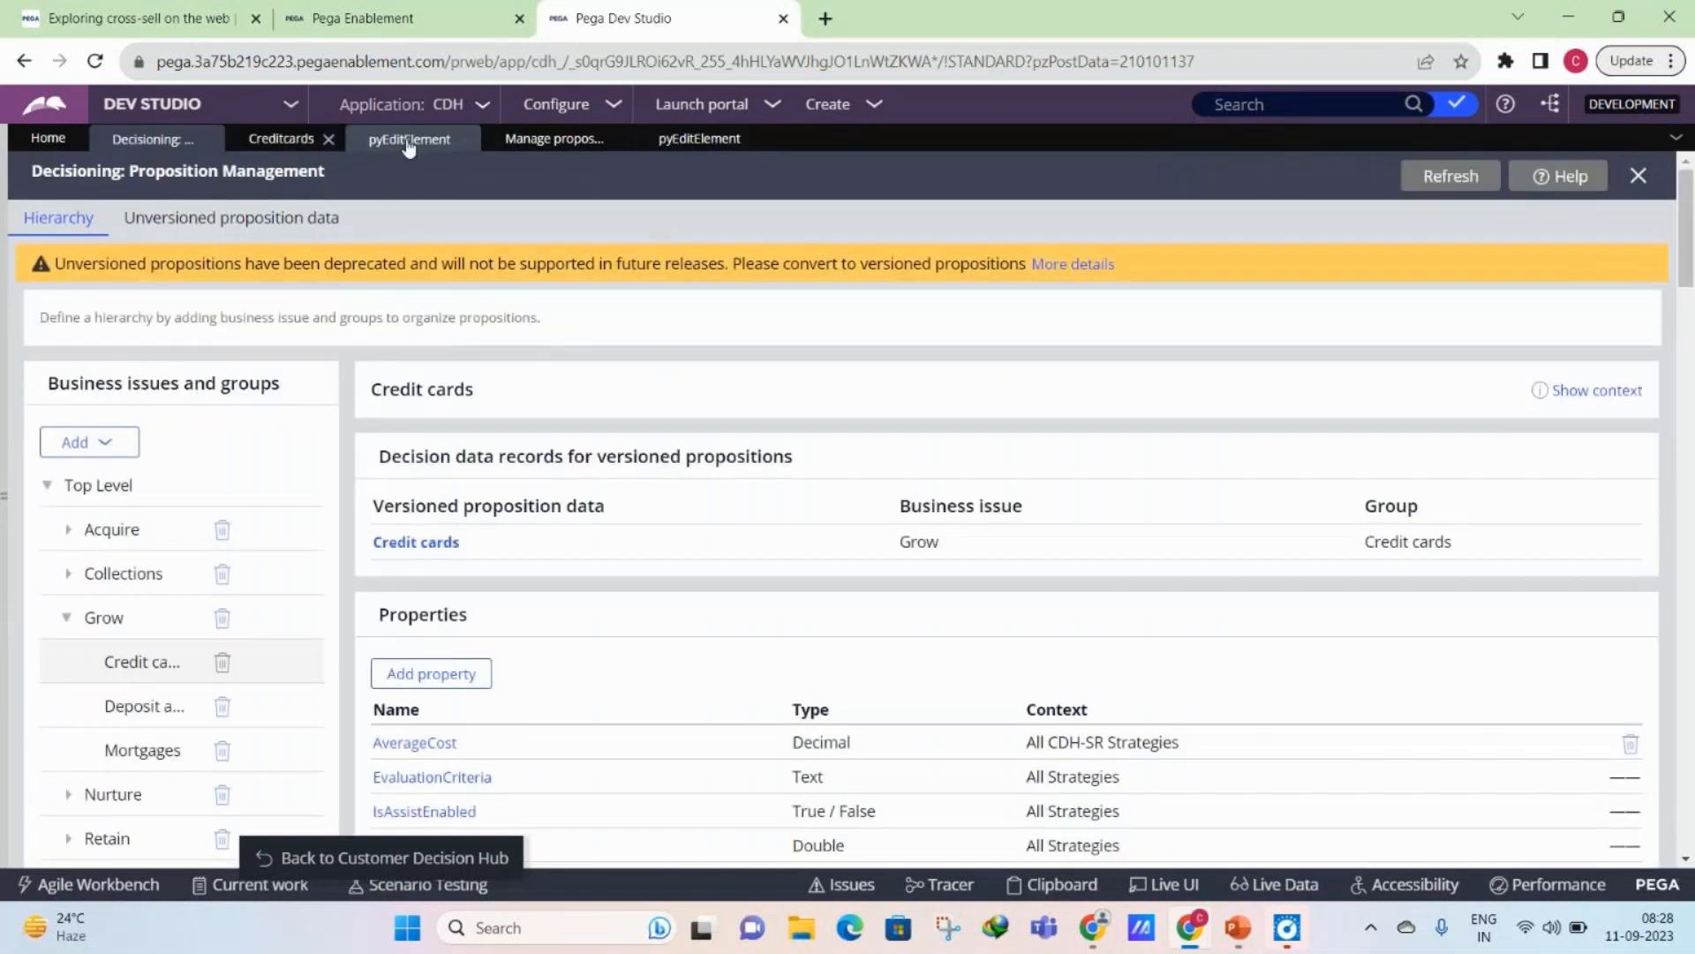
click(408, 141)
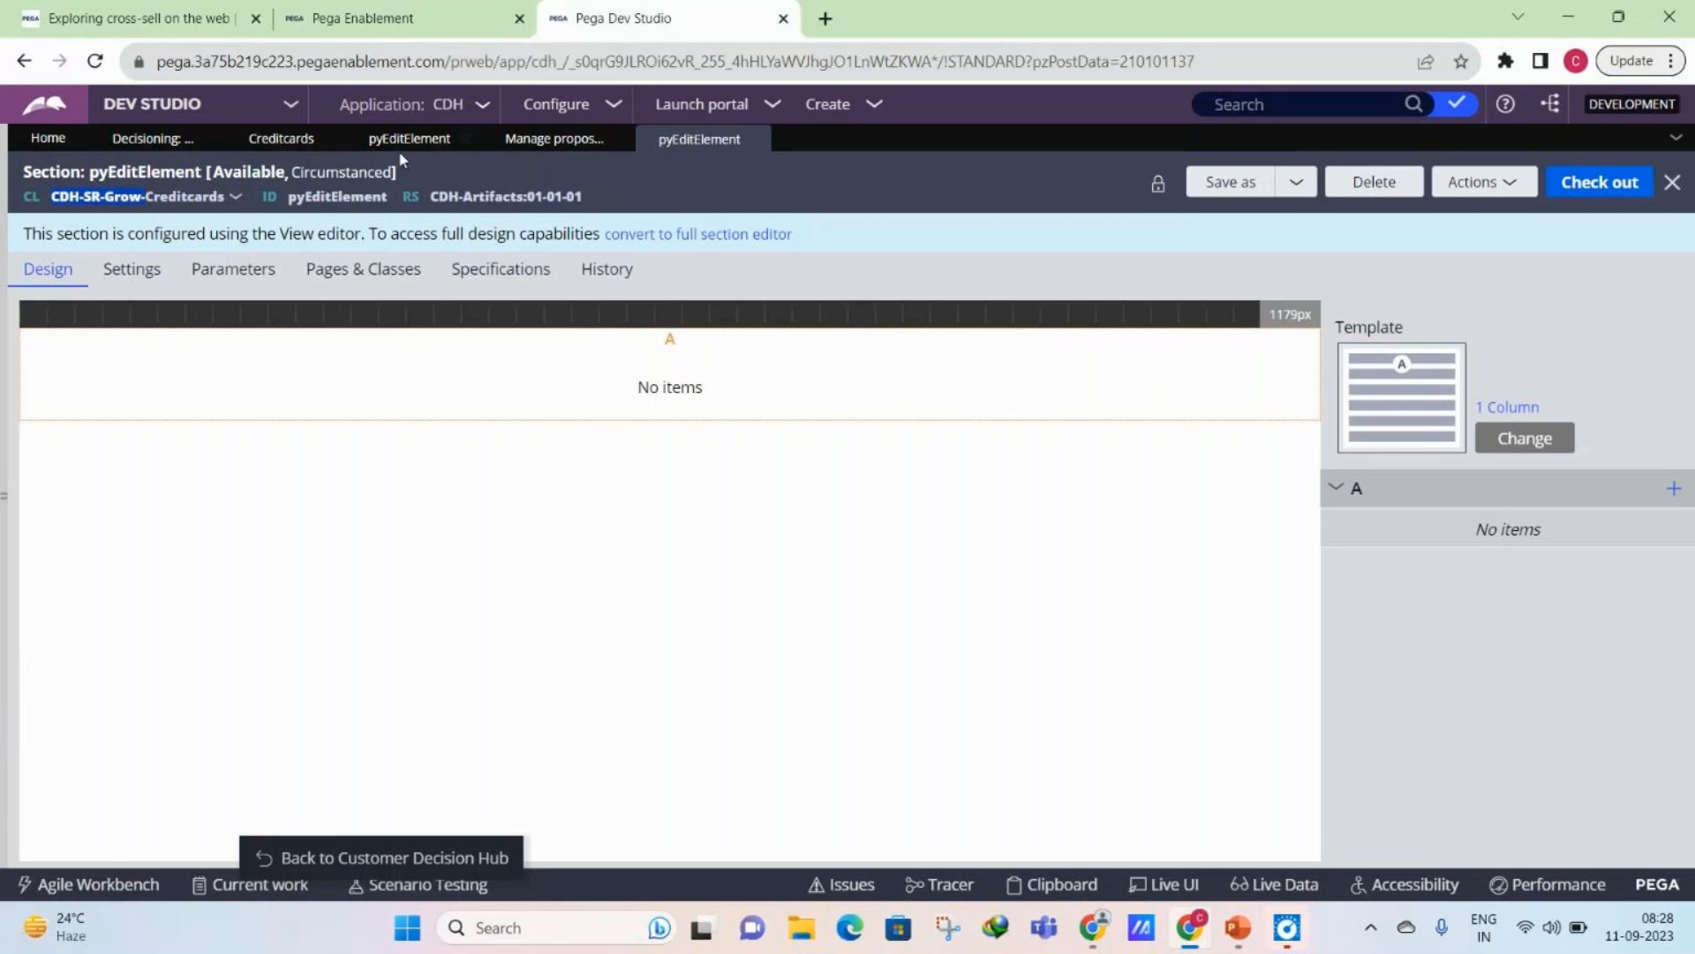
click(320, 173)
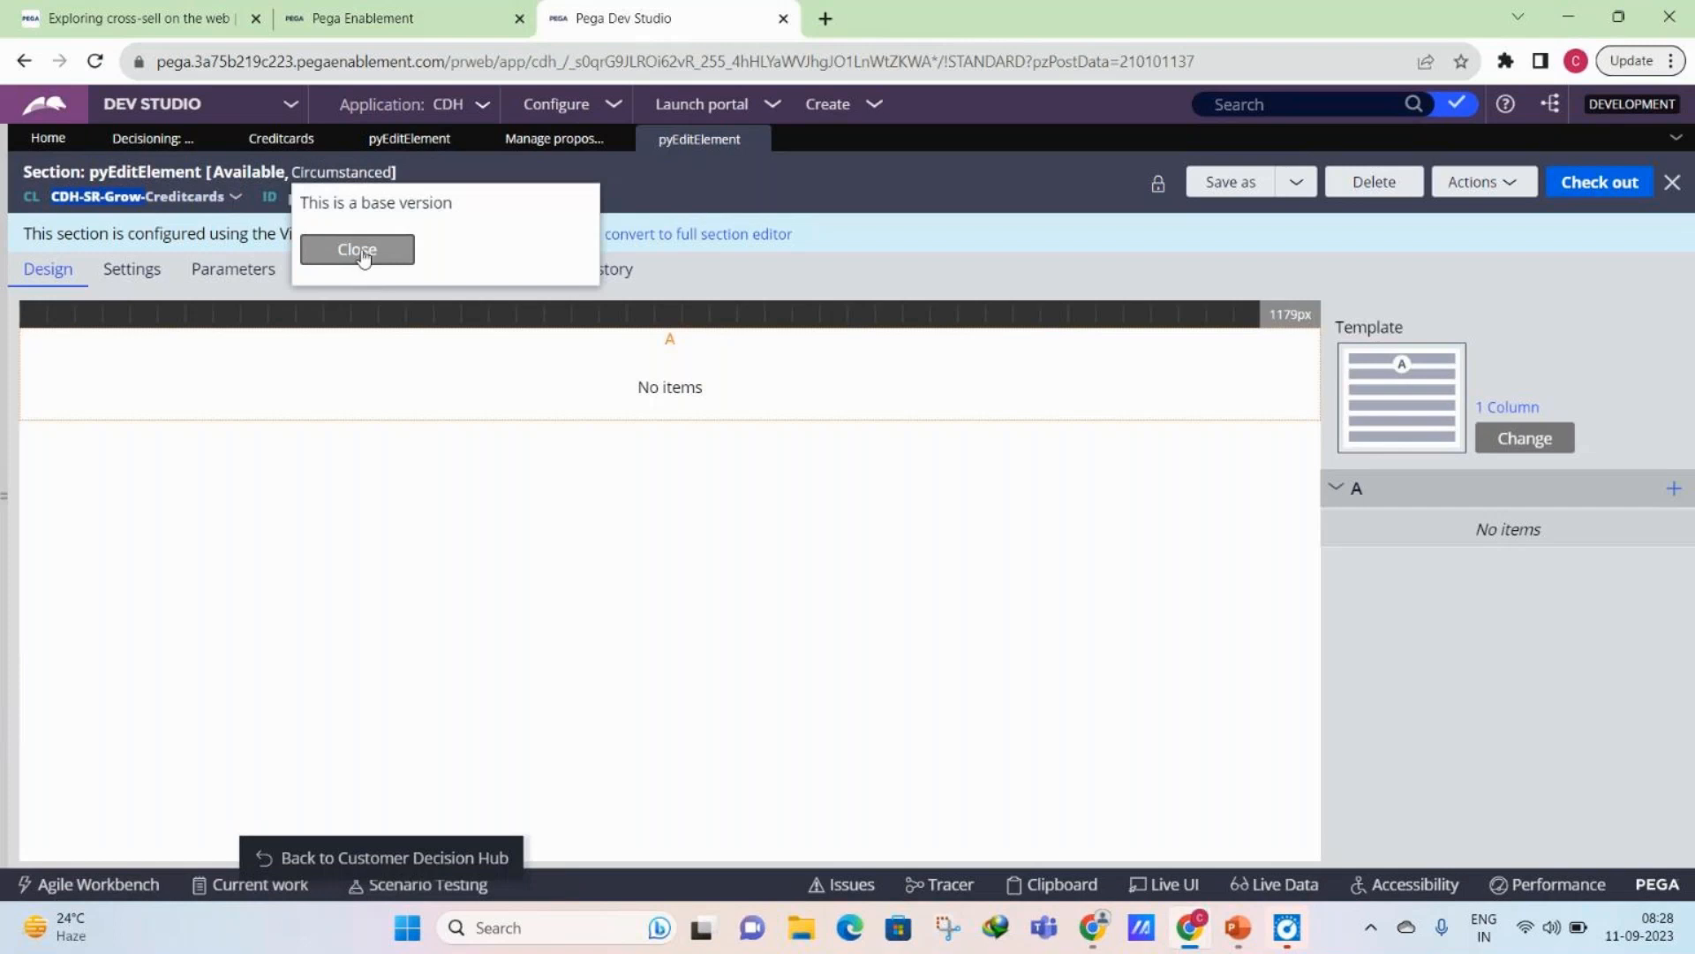
click(358, 251)
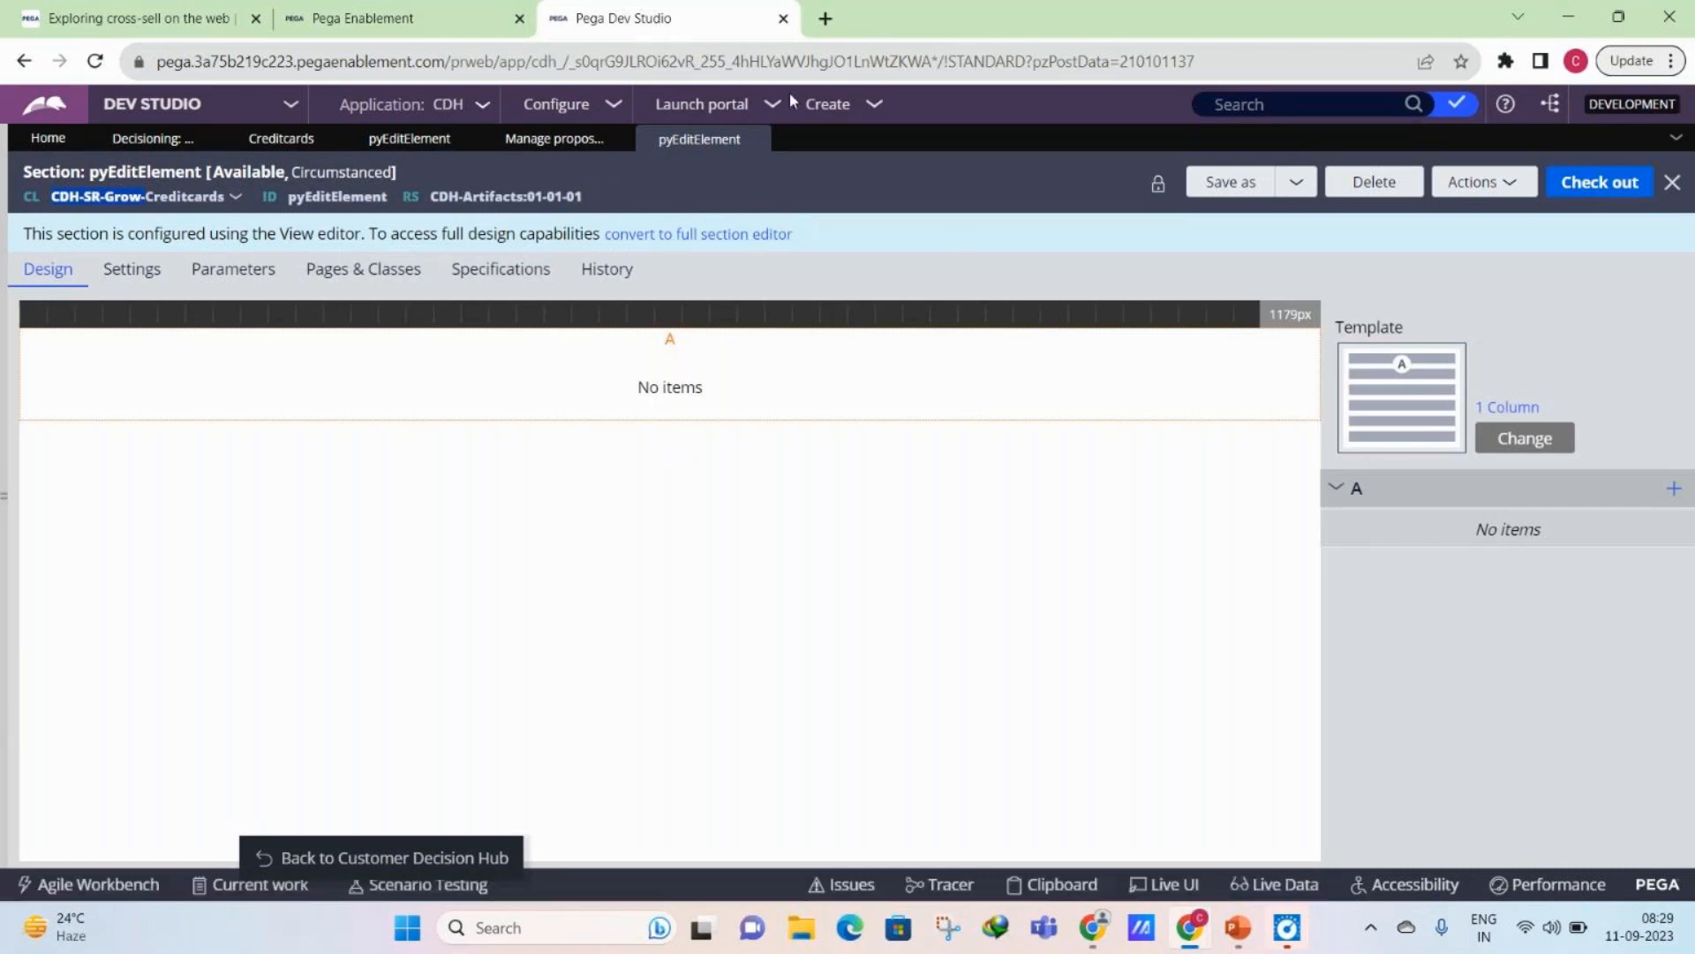
click(758, 141)
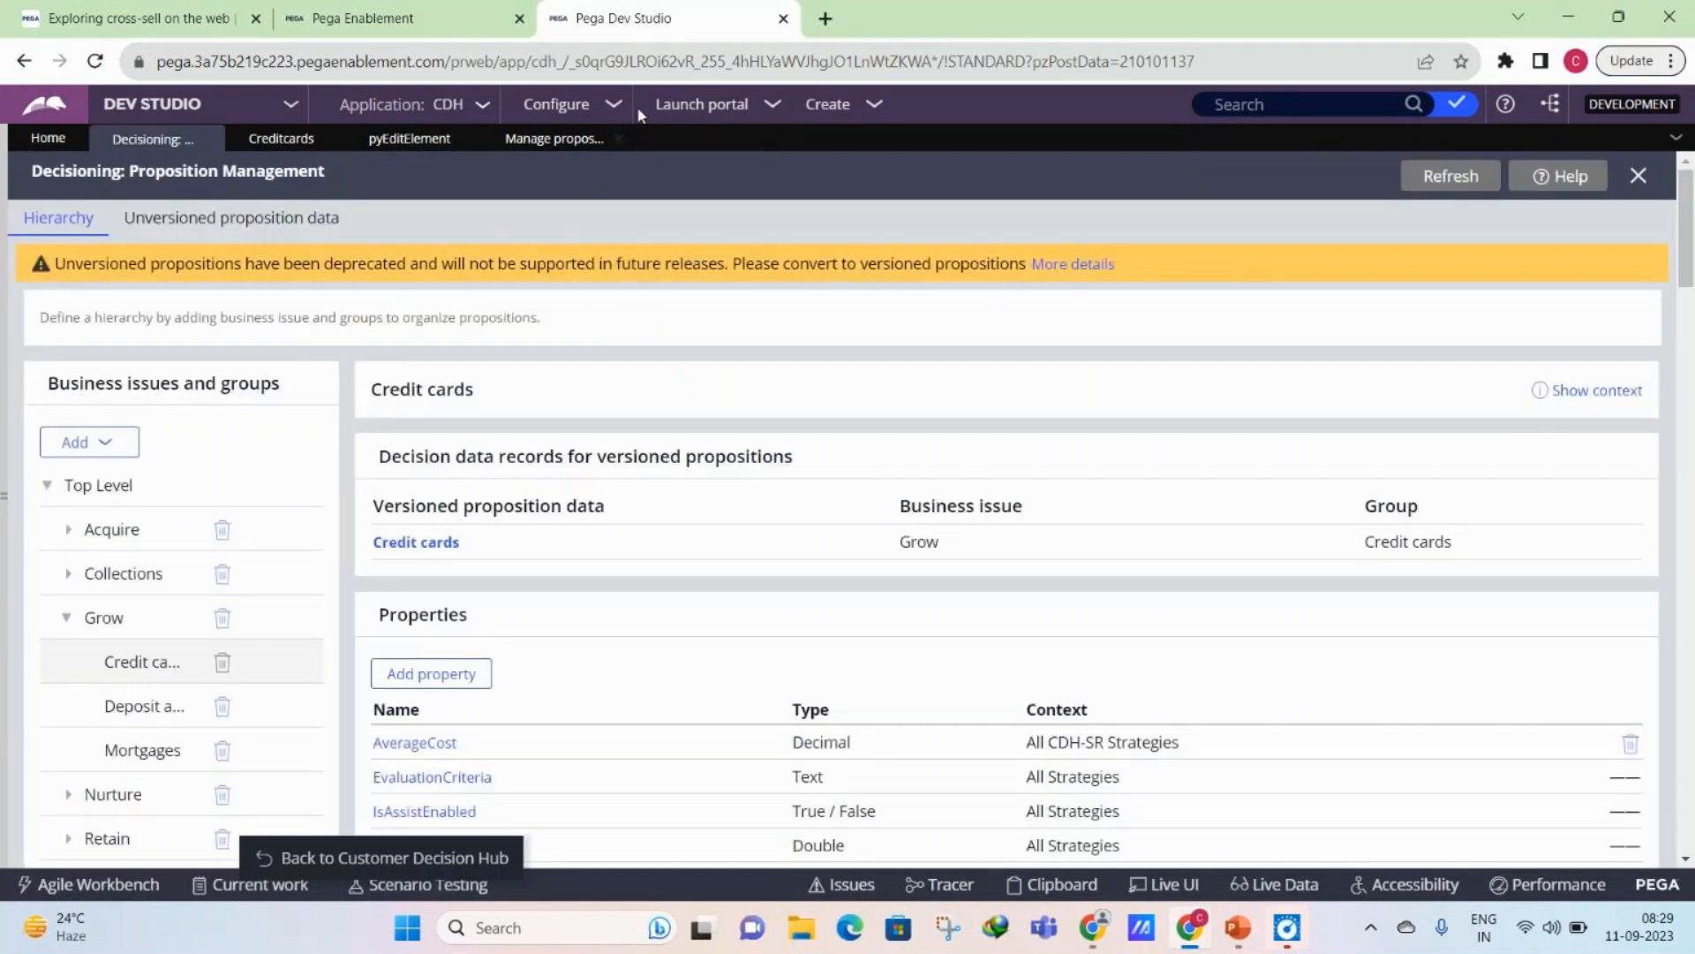
click(415, 139)
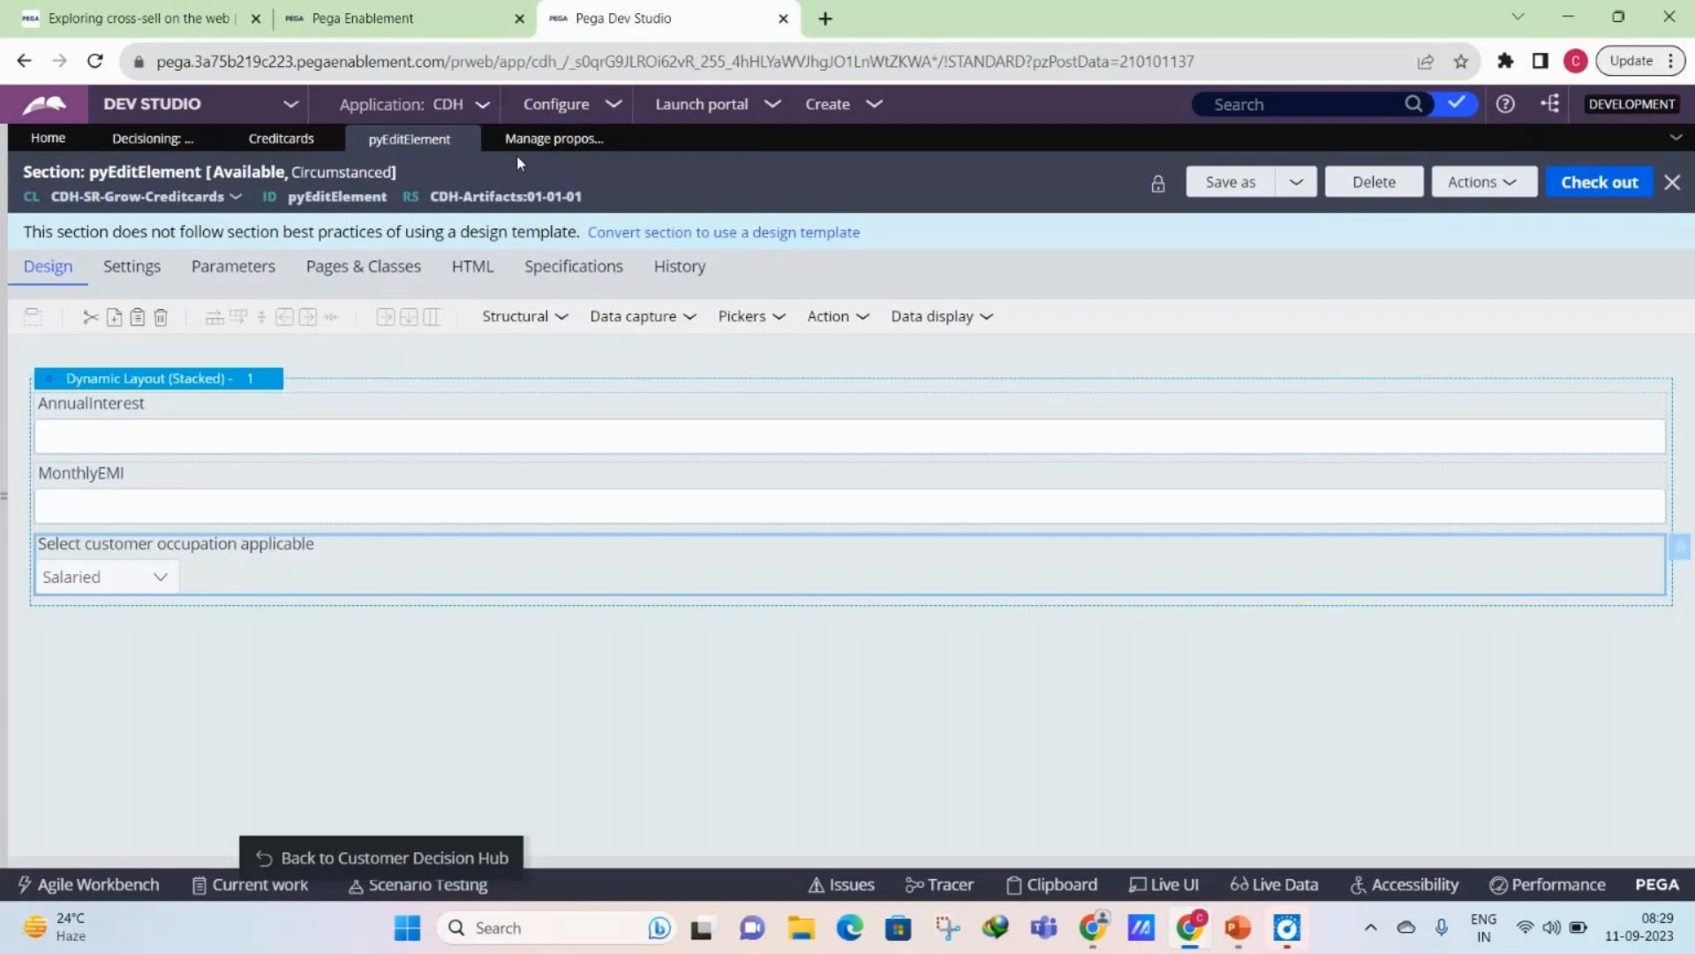
- Review the Credit cards decision data's form fields and the RewardsCard proposition, then return to the list of propositions
click(272, 141)
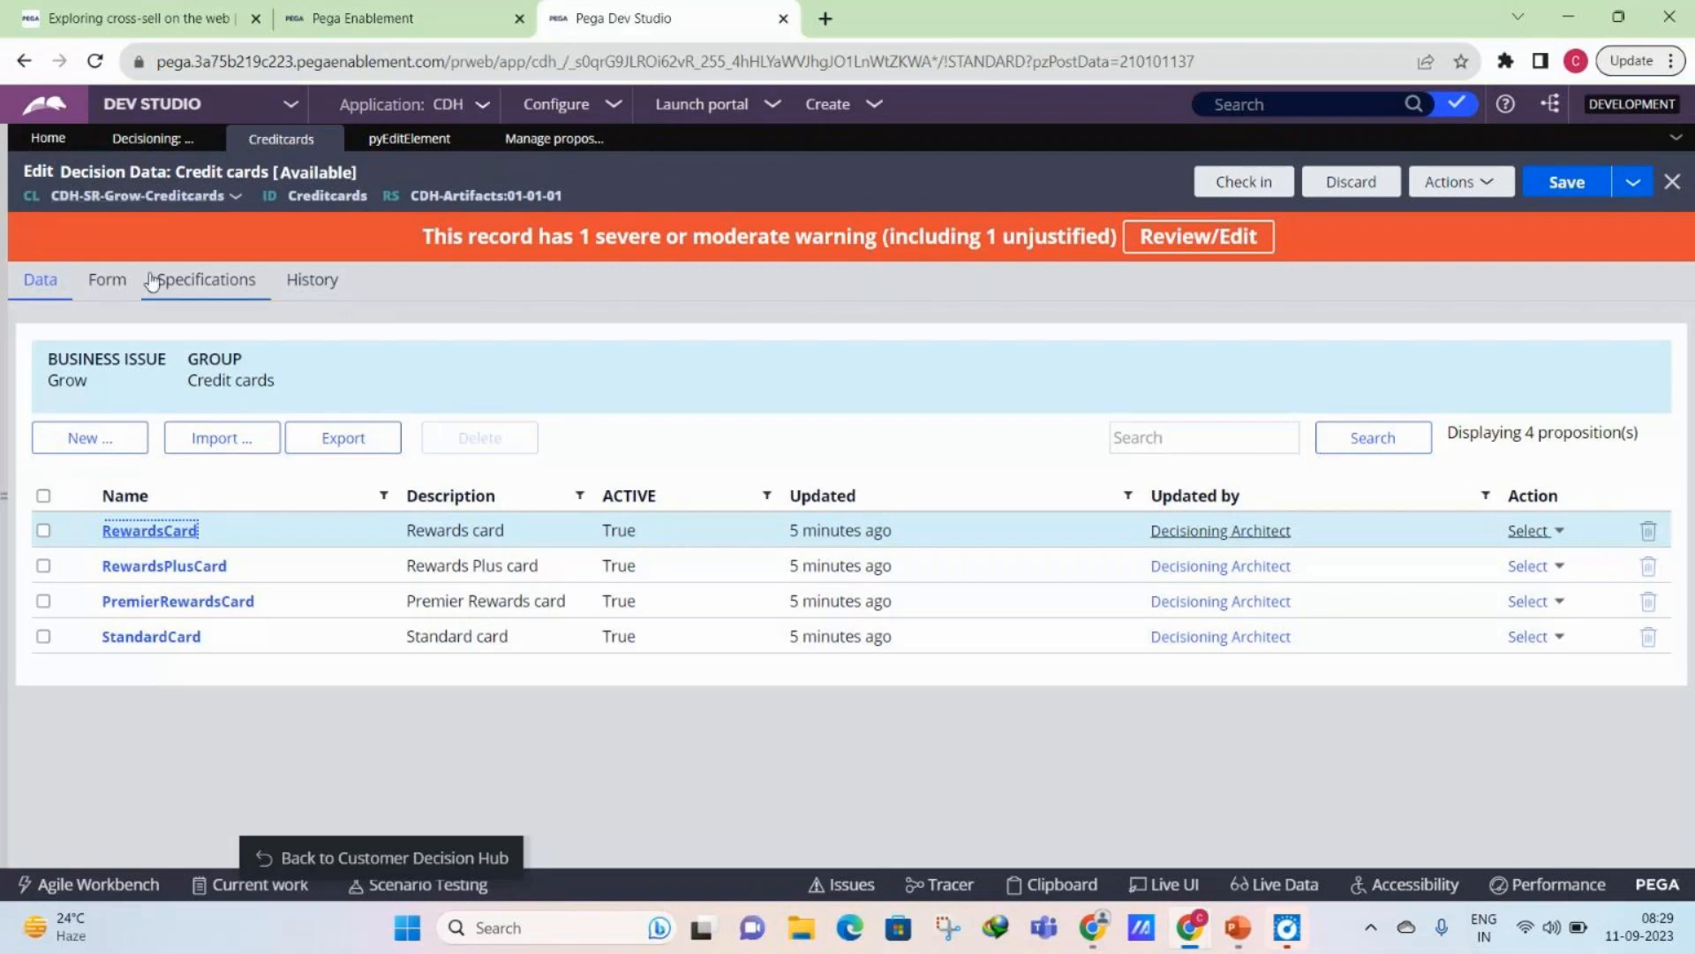
drag(70, 181, 179, 186)
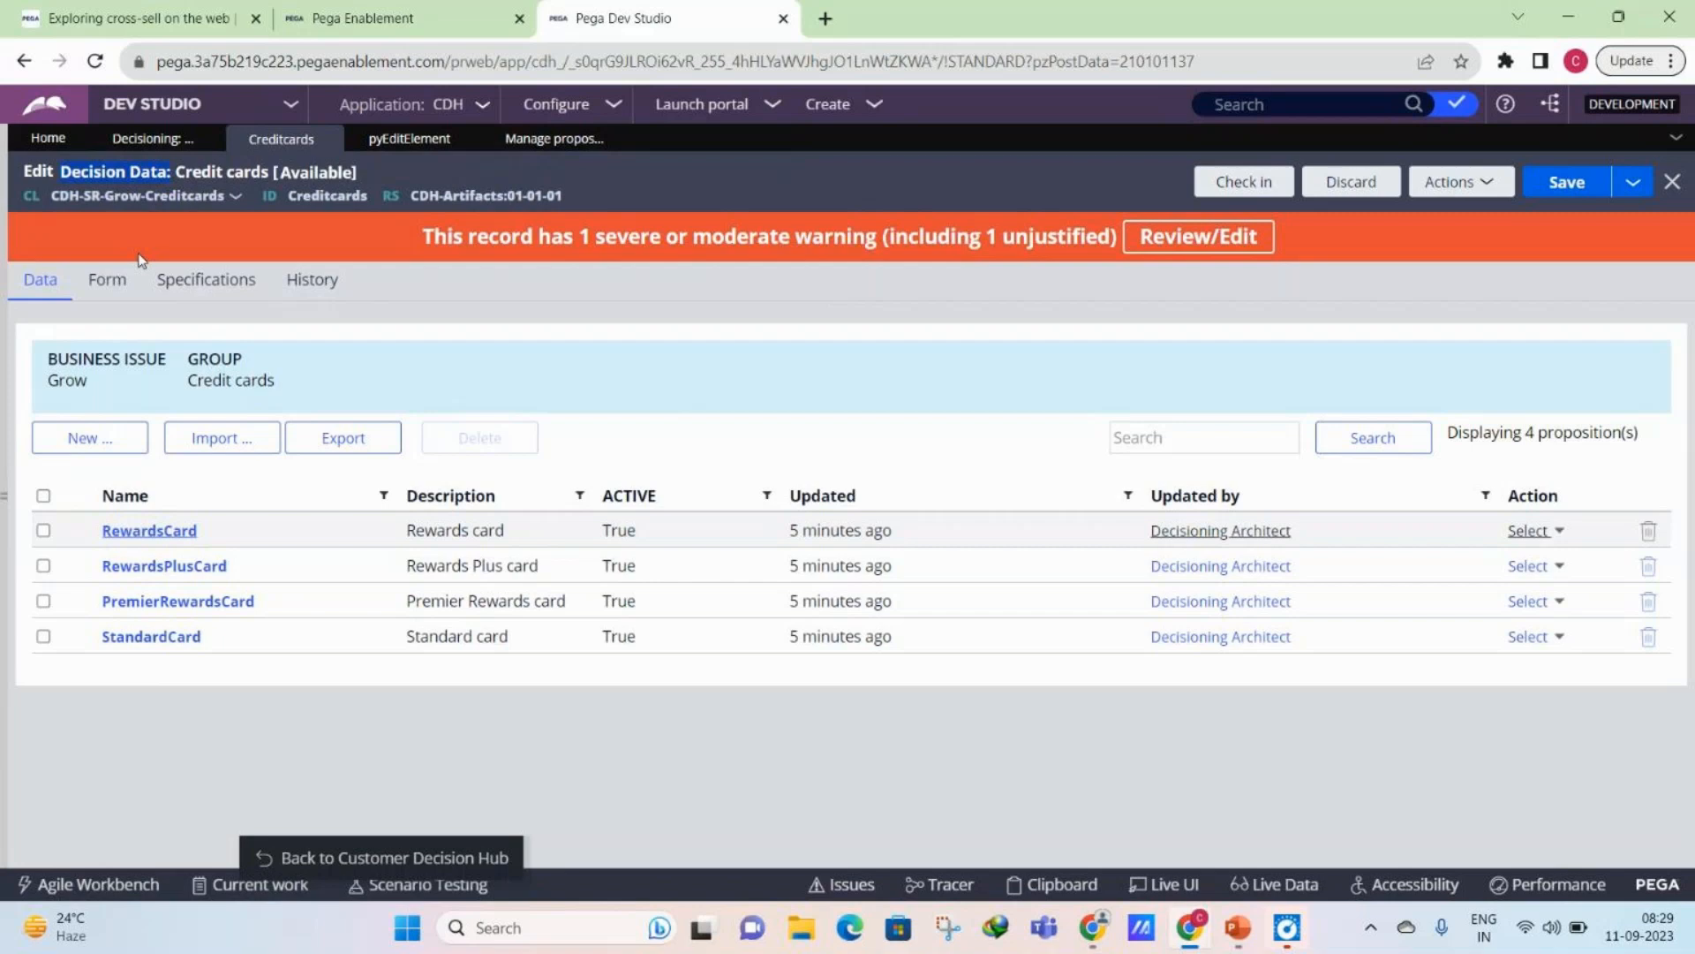
click(138, 280)
click(97, 294)
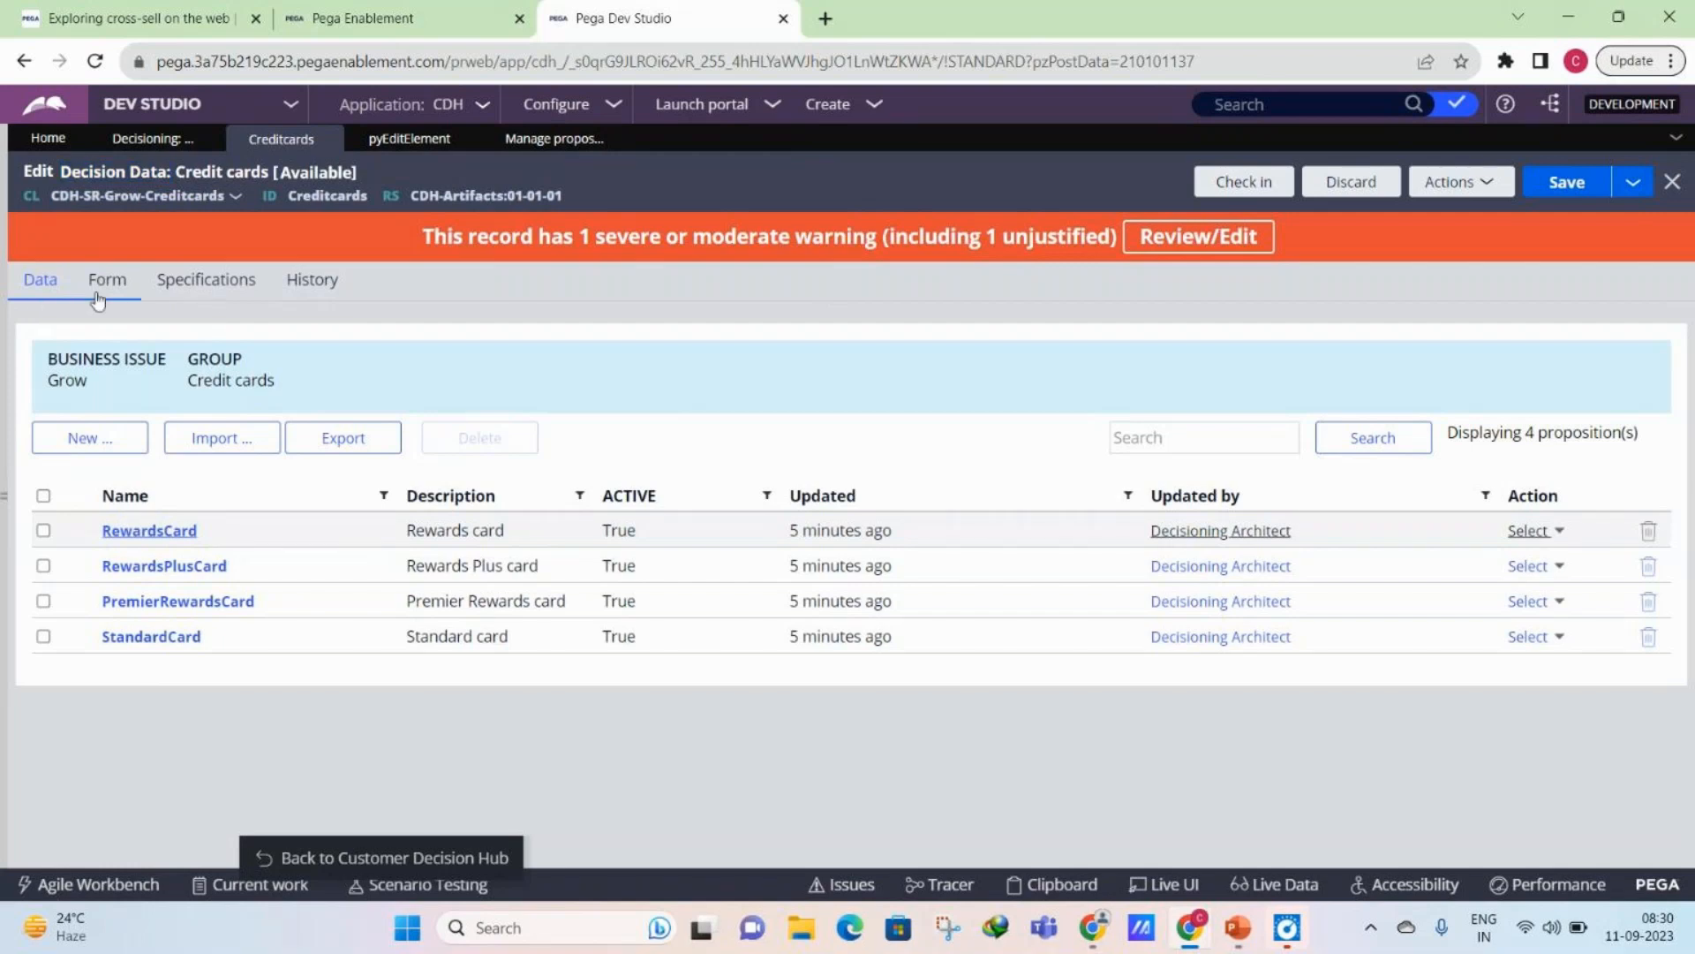
scroll(202, 630, down, 5)
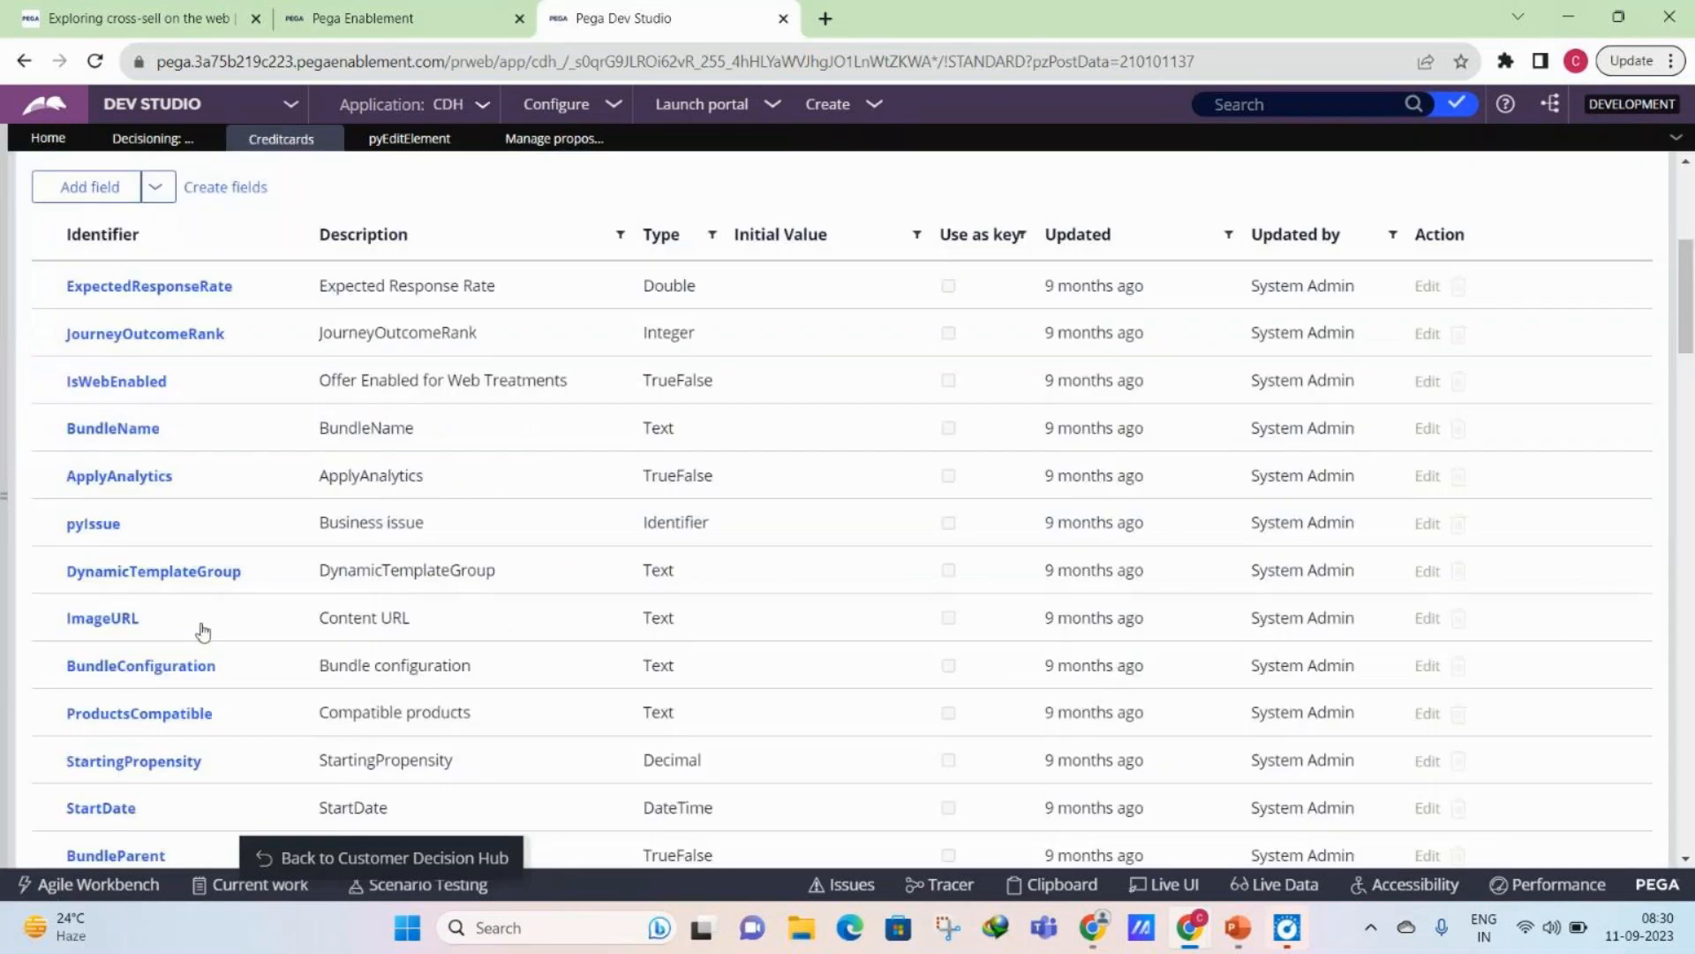
scroll(204, 600, down, 5)
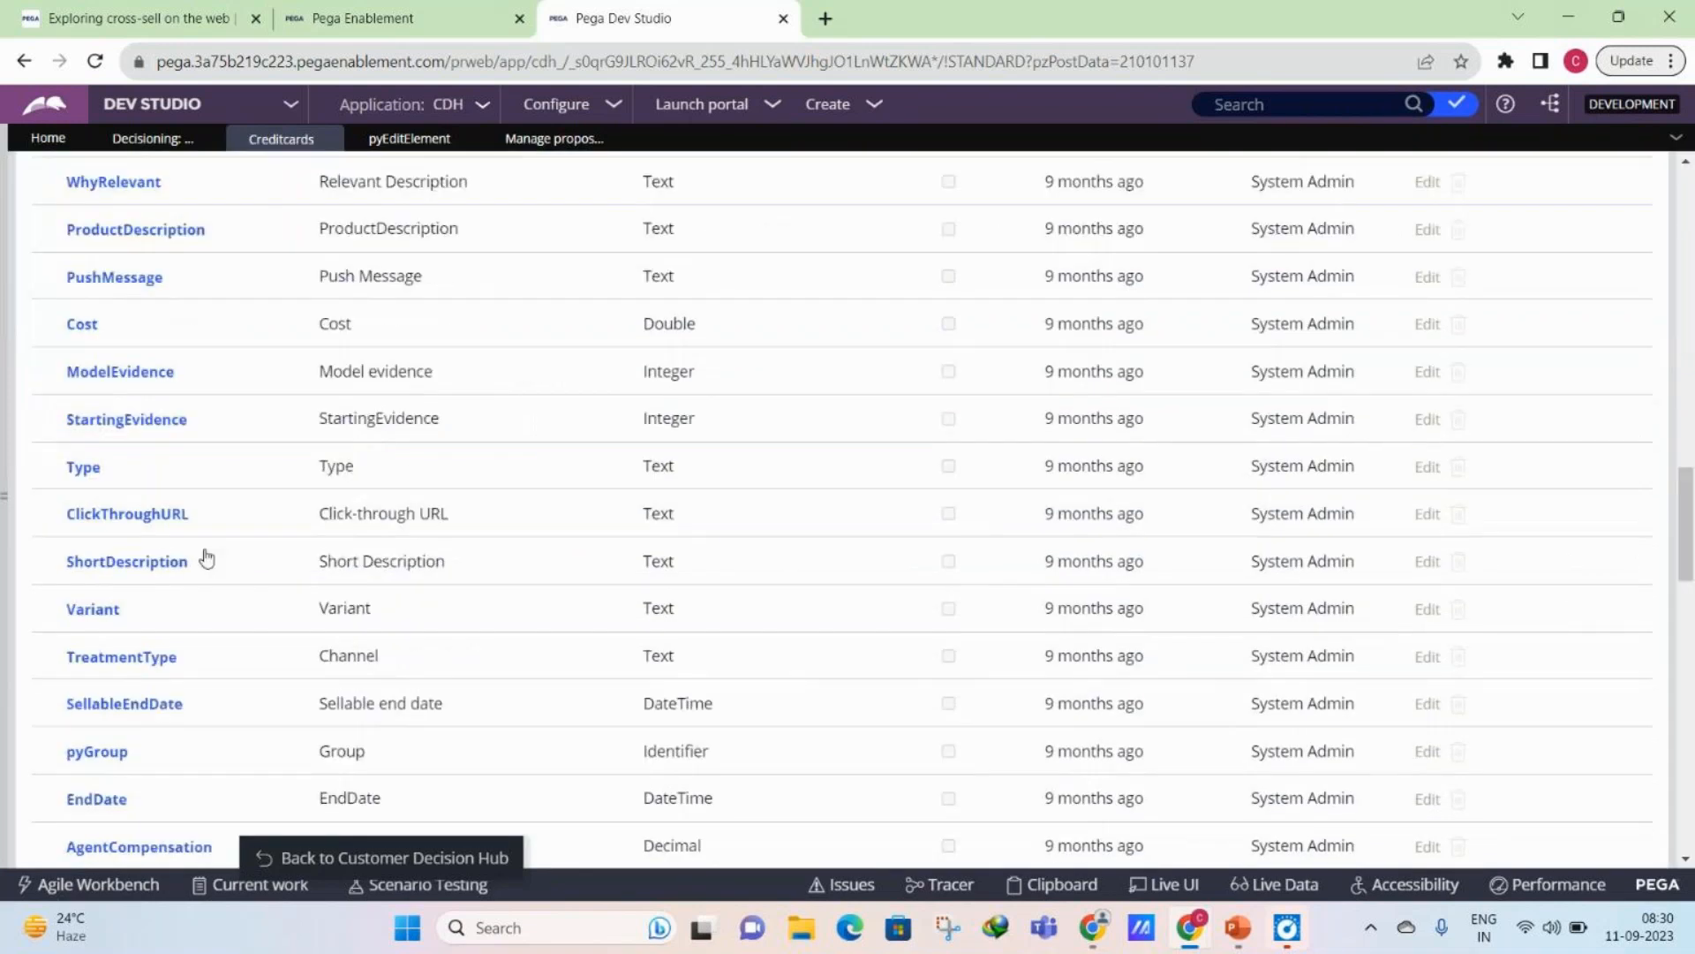
scroll(206, 558, up, 10)
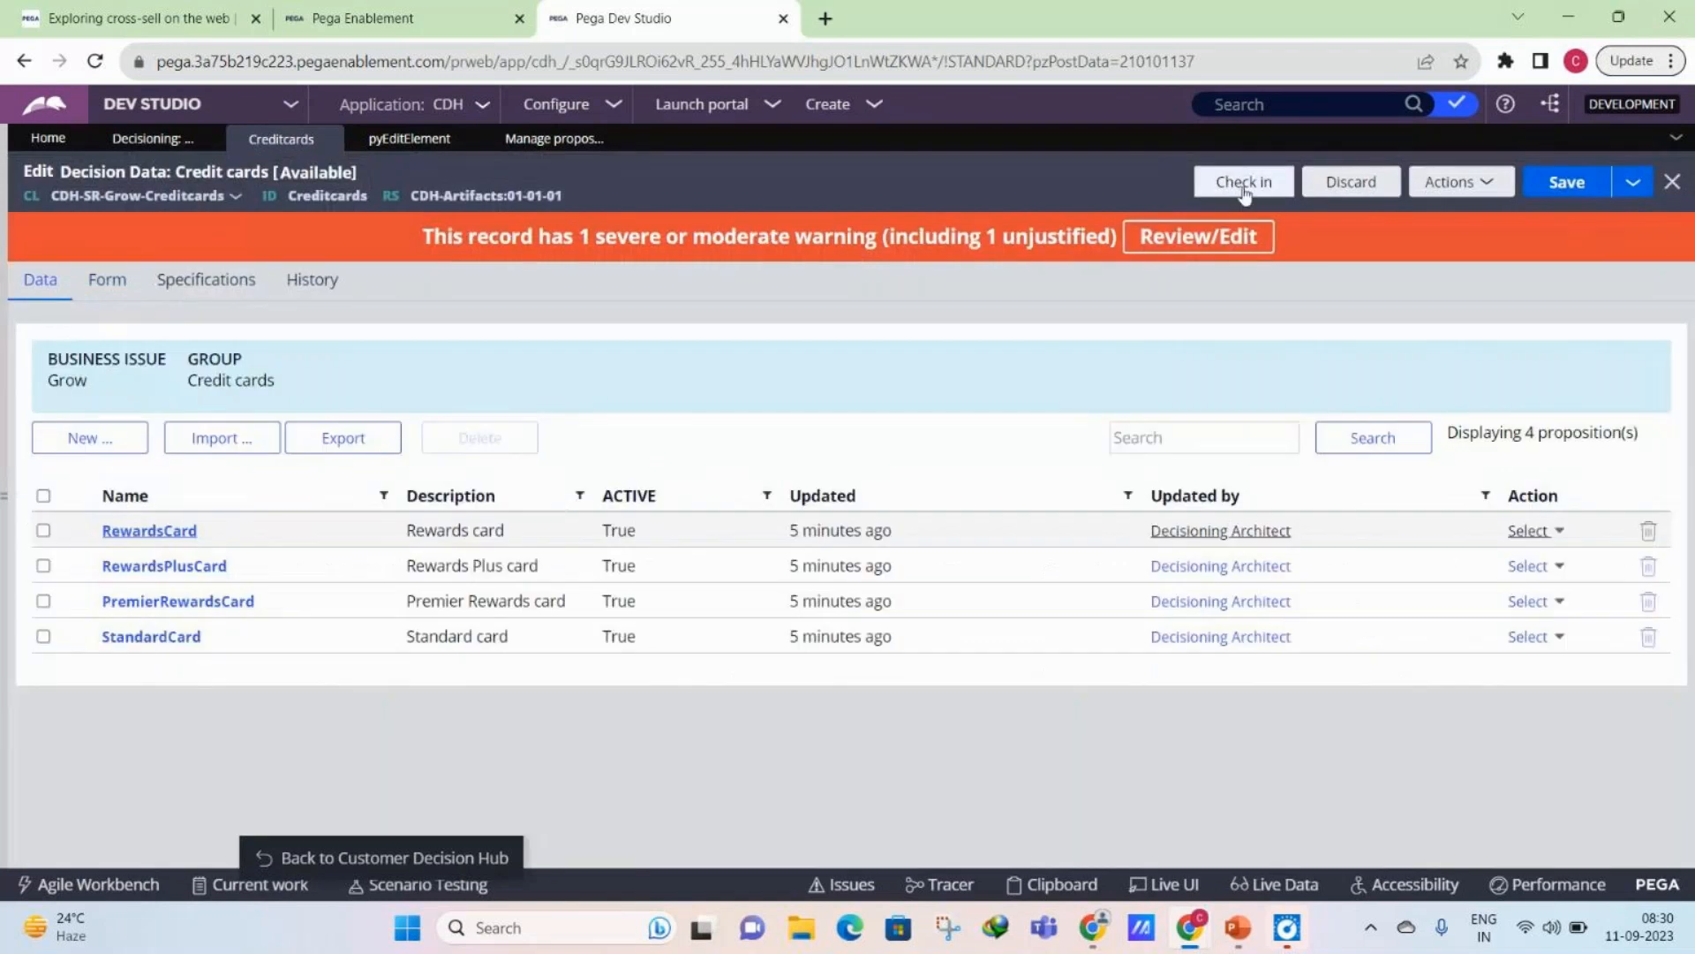
click(549, 150)
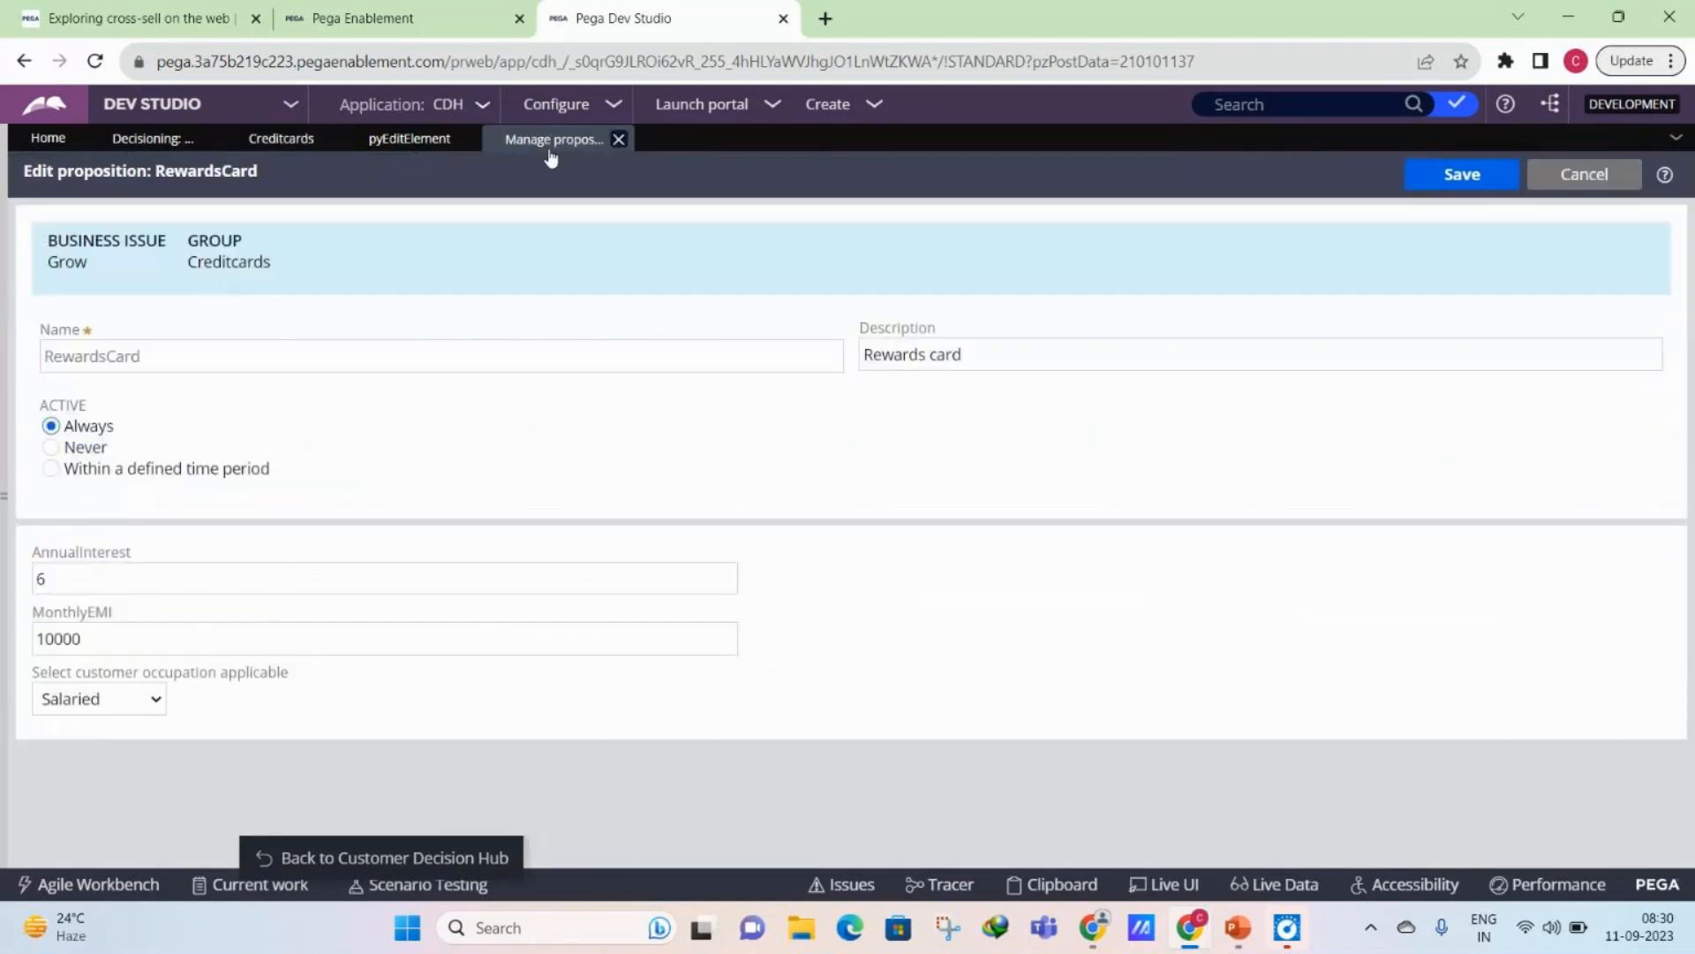
click(294, 142)
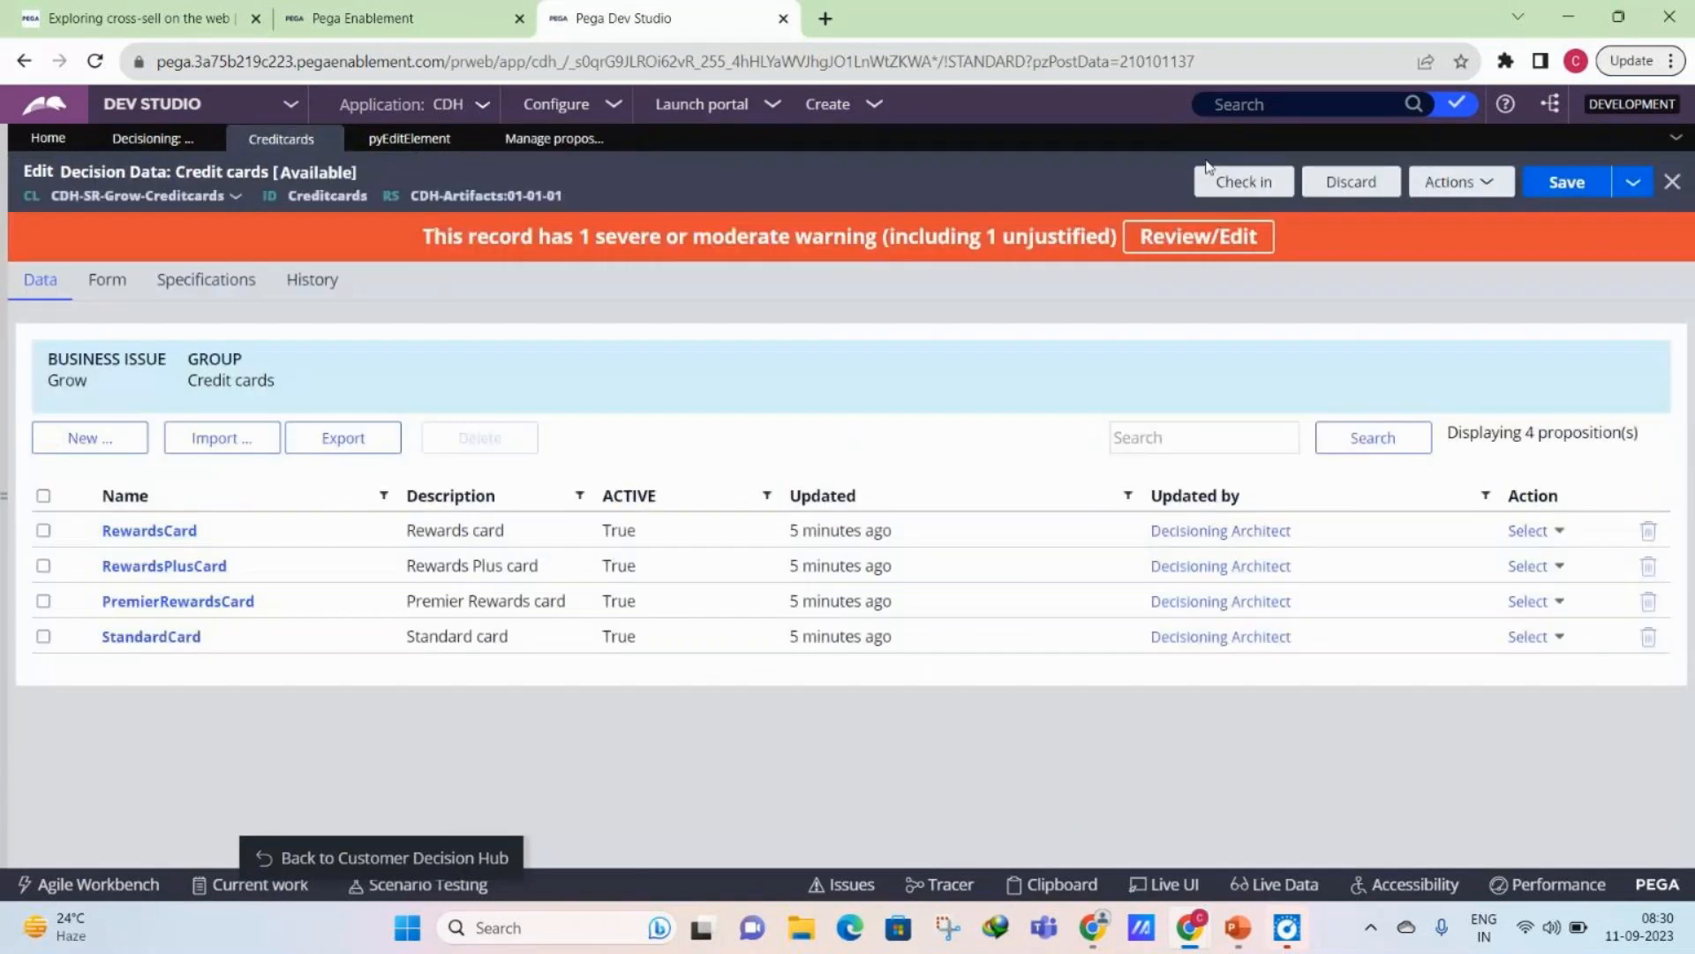
- Check in the Credit cards decision data with "mm" as both the warning justification and the check-in comment
click(1209, 171)
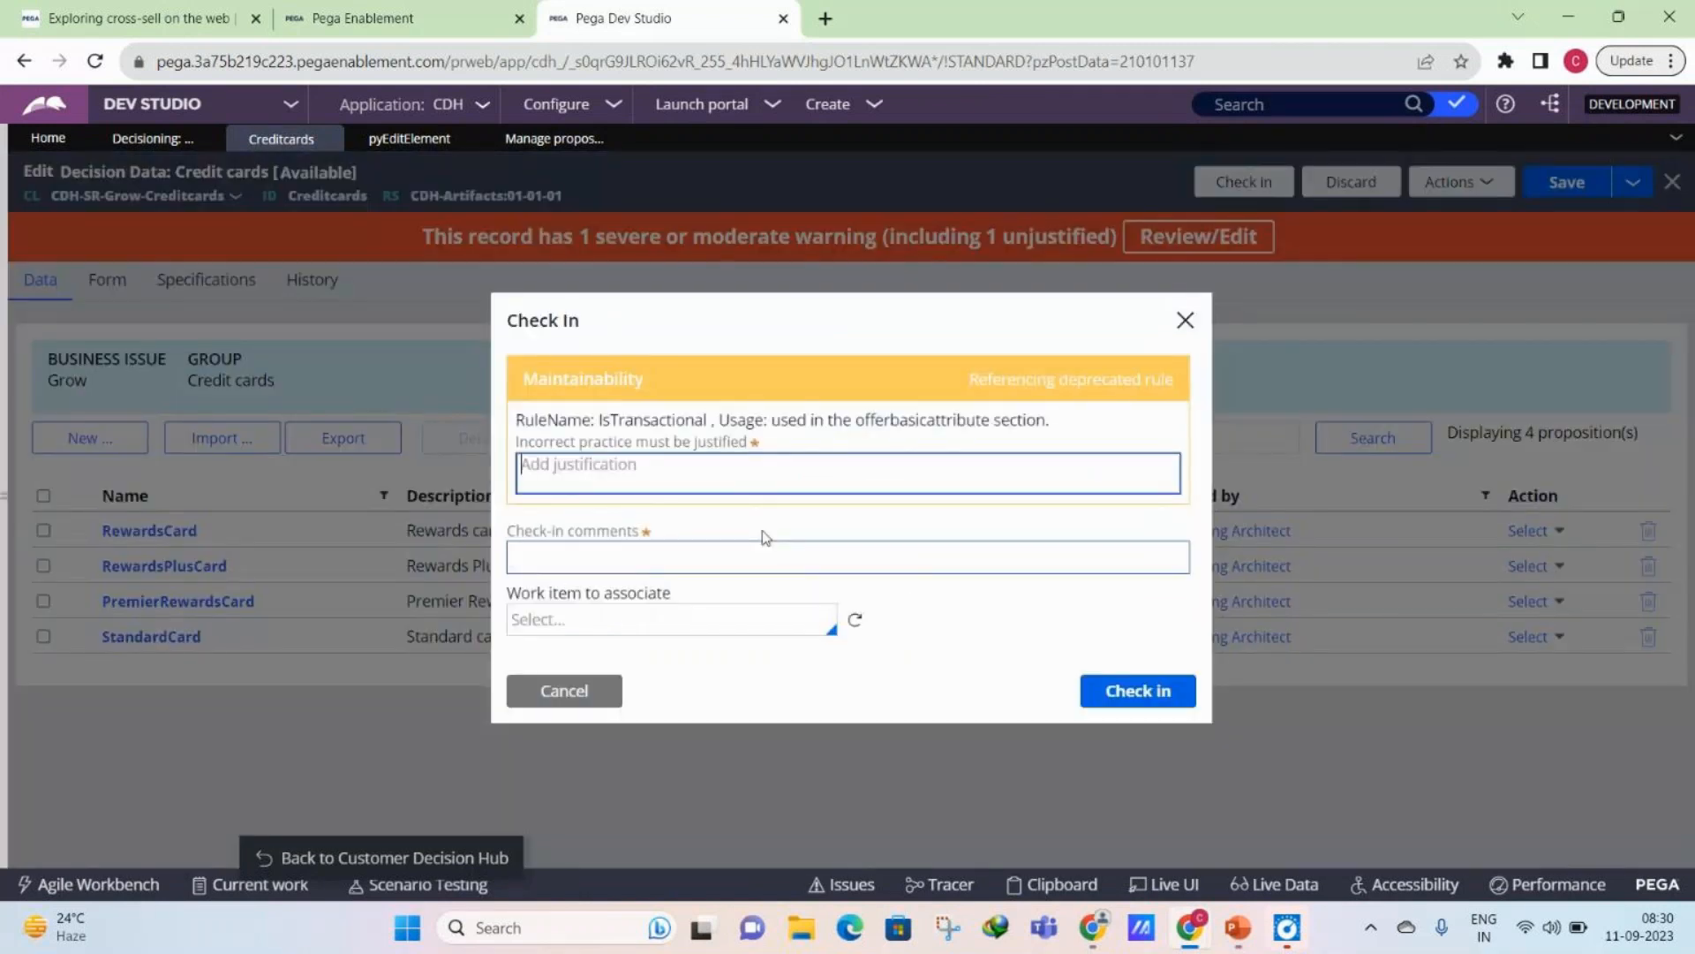
text(mm)
click(763, 542)
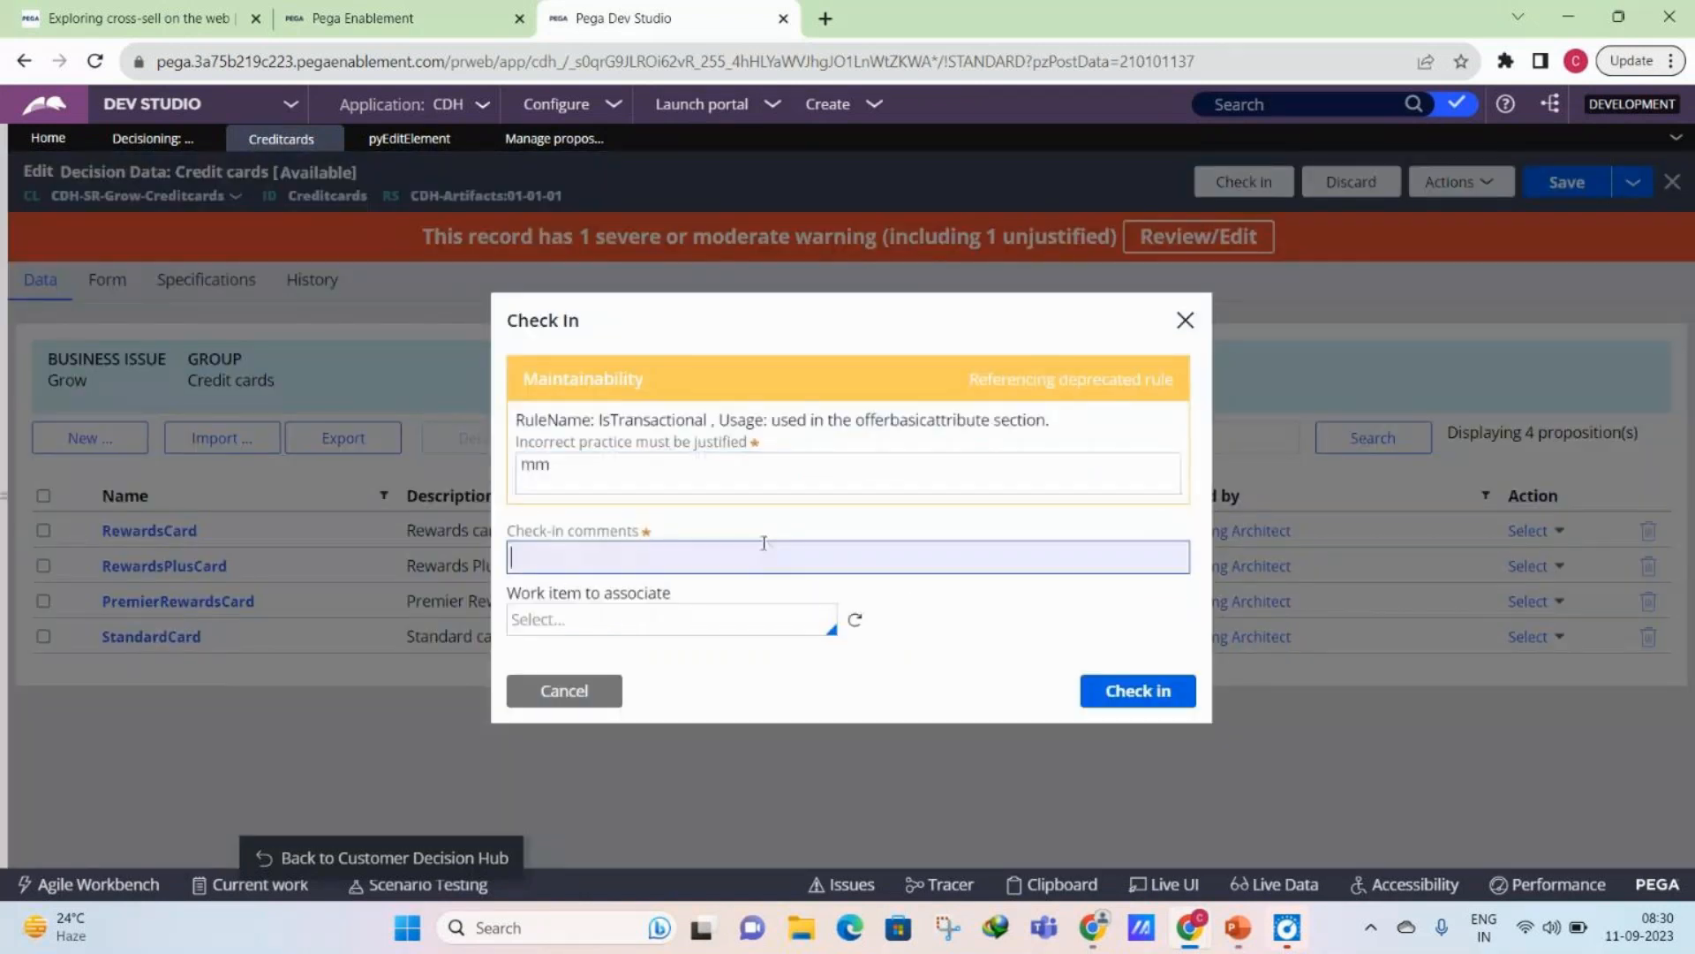
text(mm)
key(Return)
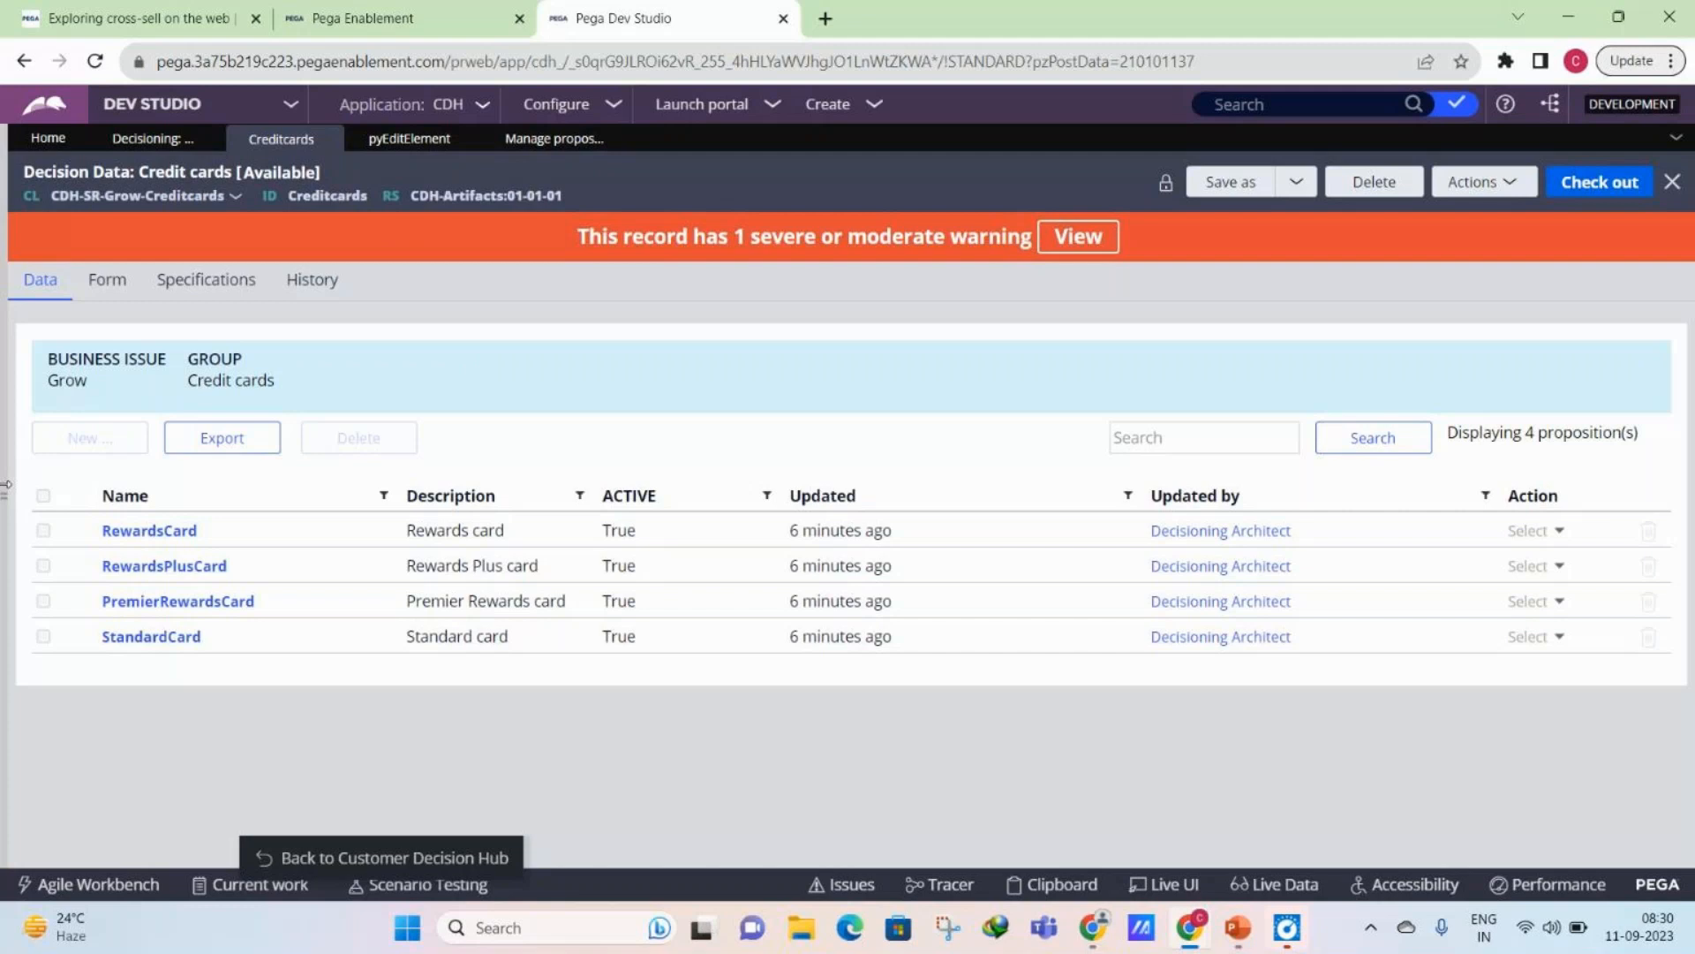
- Expand the collapsed records explorer and list the existing Strategy instances under Decision
drag(4, 484, 8, 501)
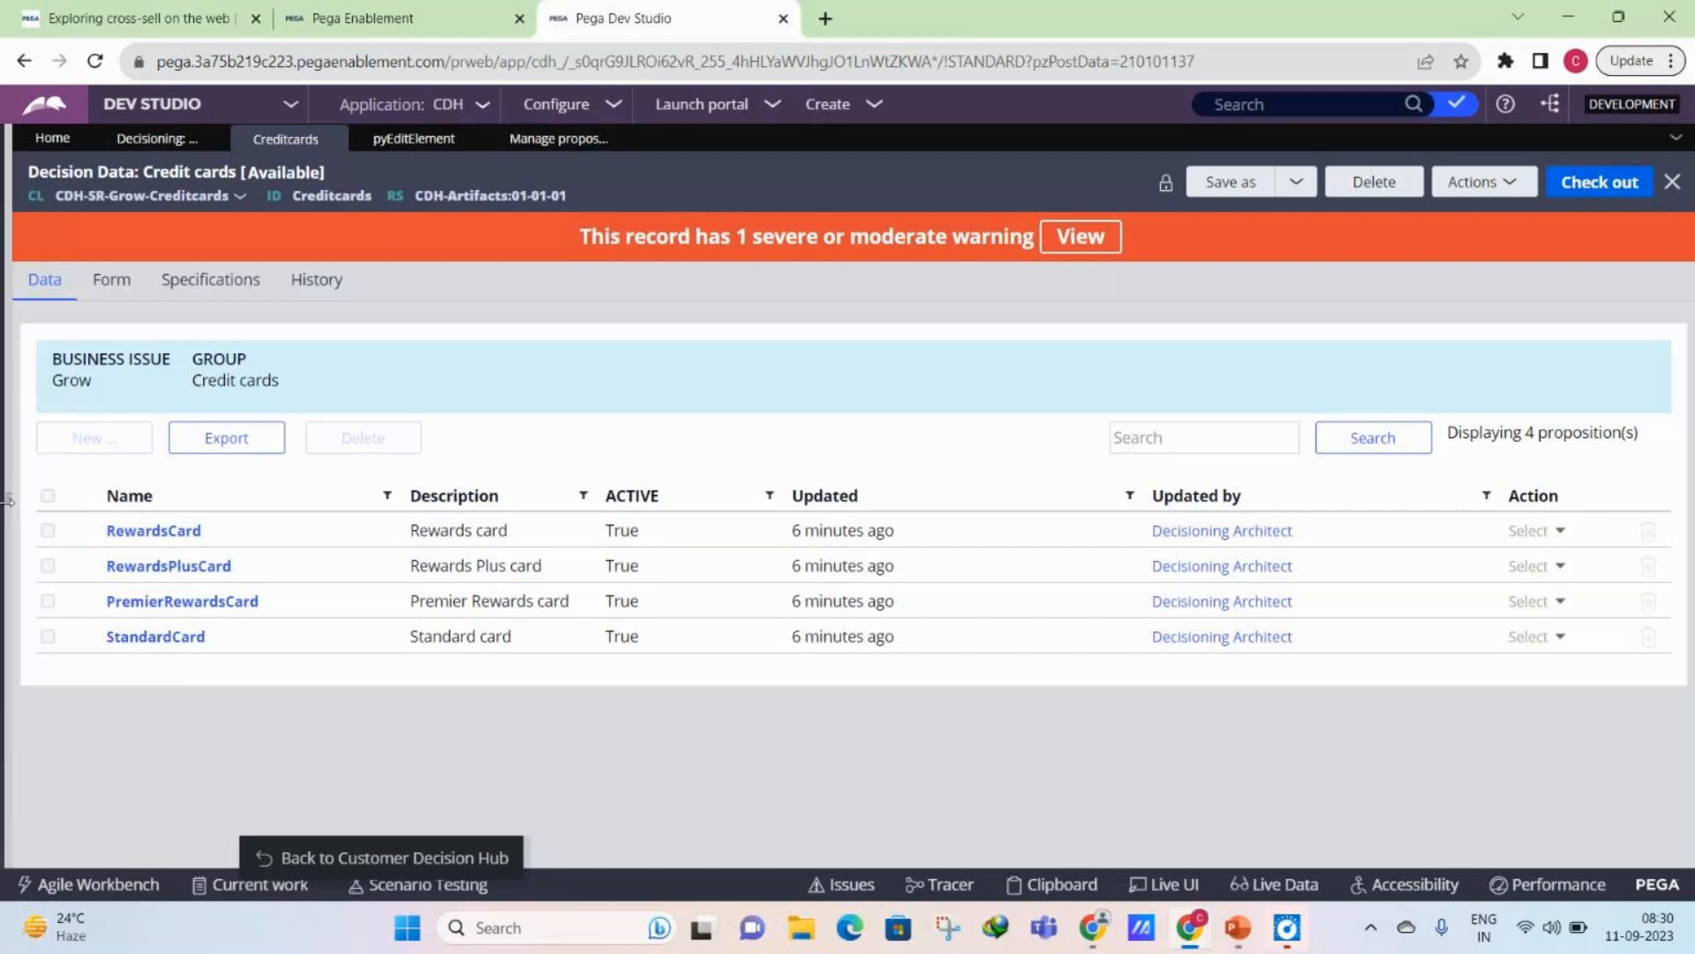
click(7, 500)
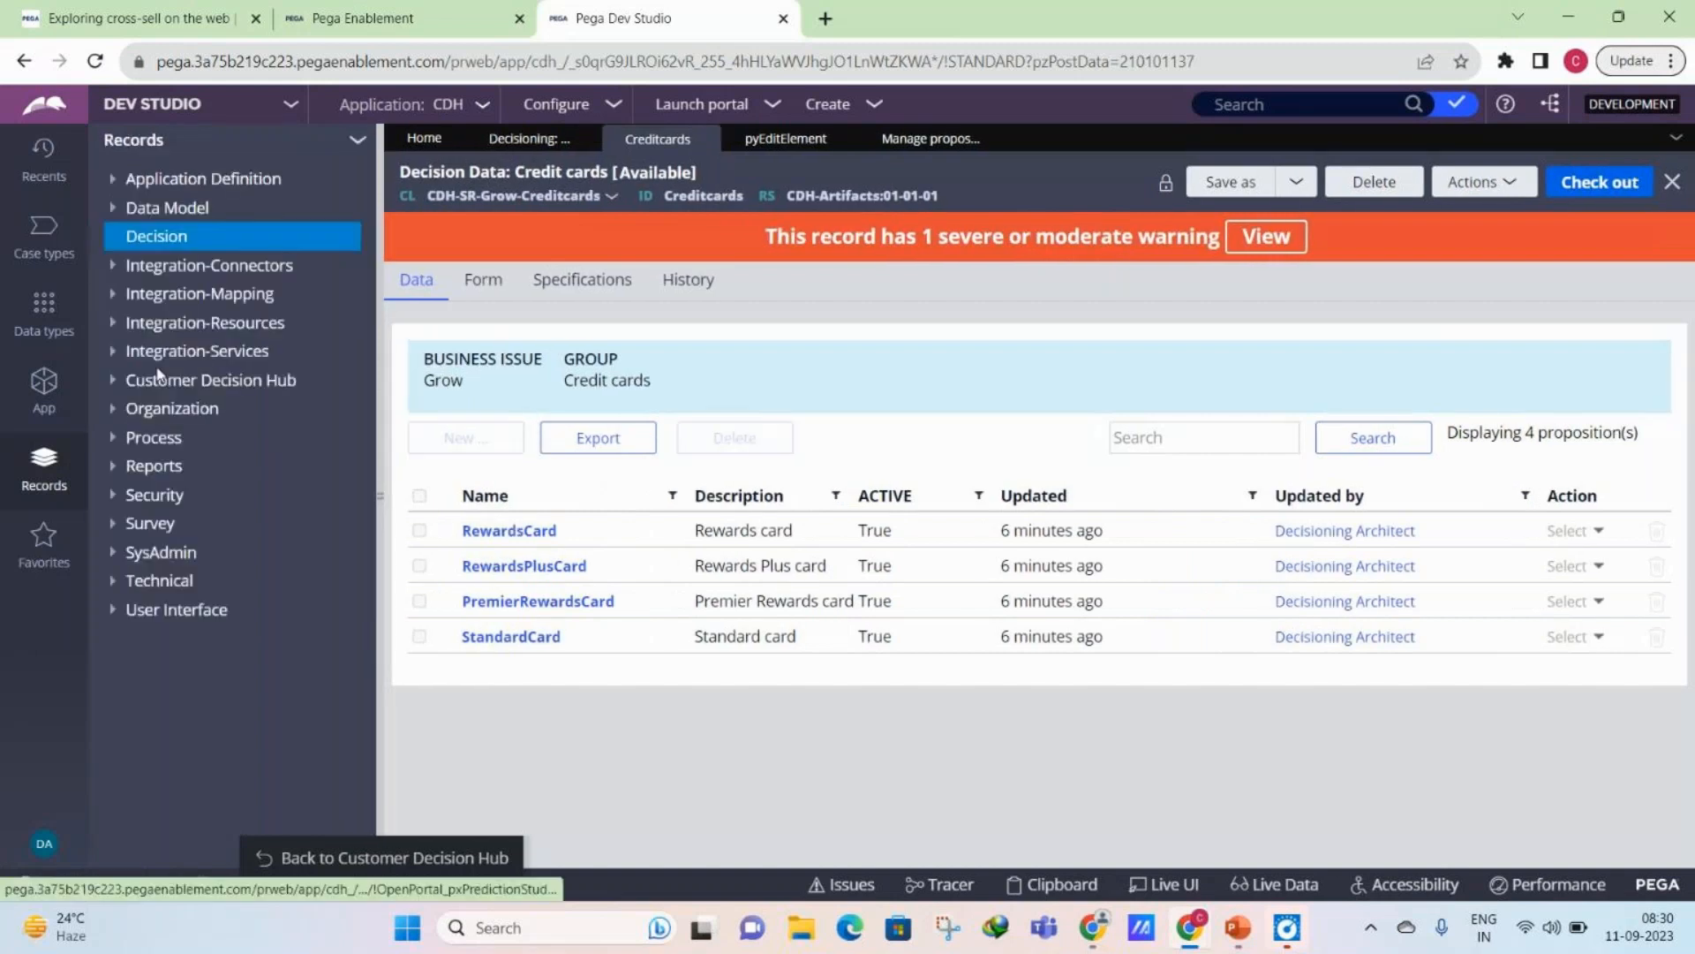
click(185, 724)
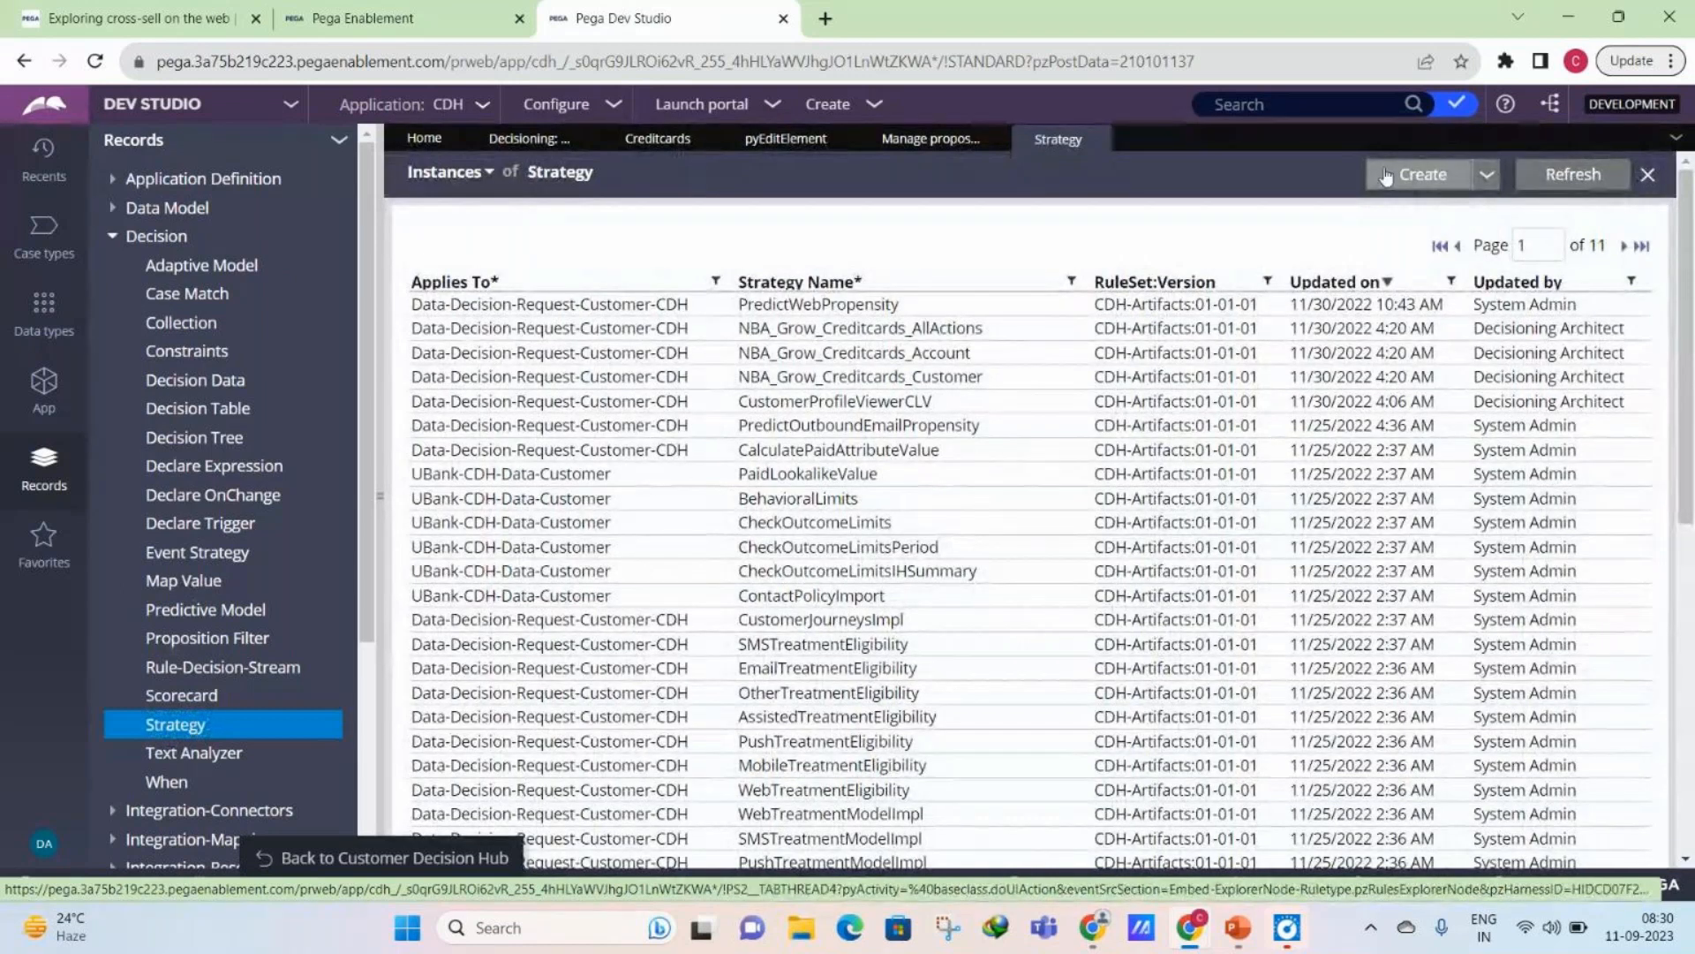
- Return to Customer Decision Hub and open the Strategies list under Intelligence
click(468, 859)
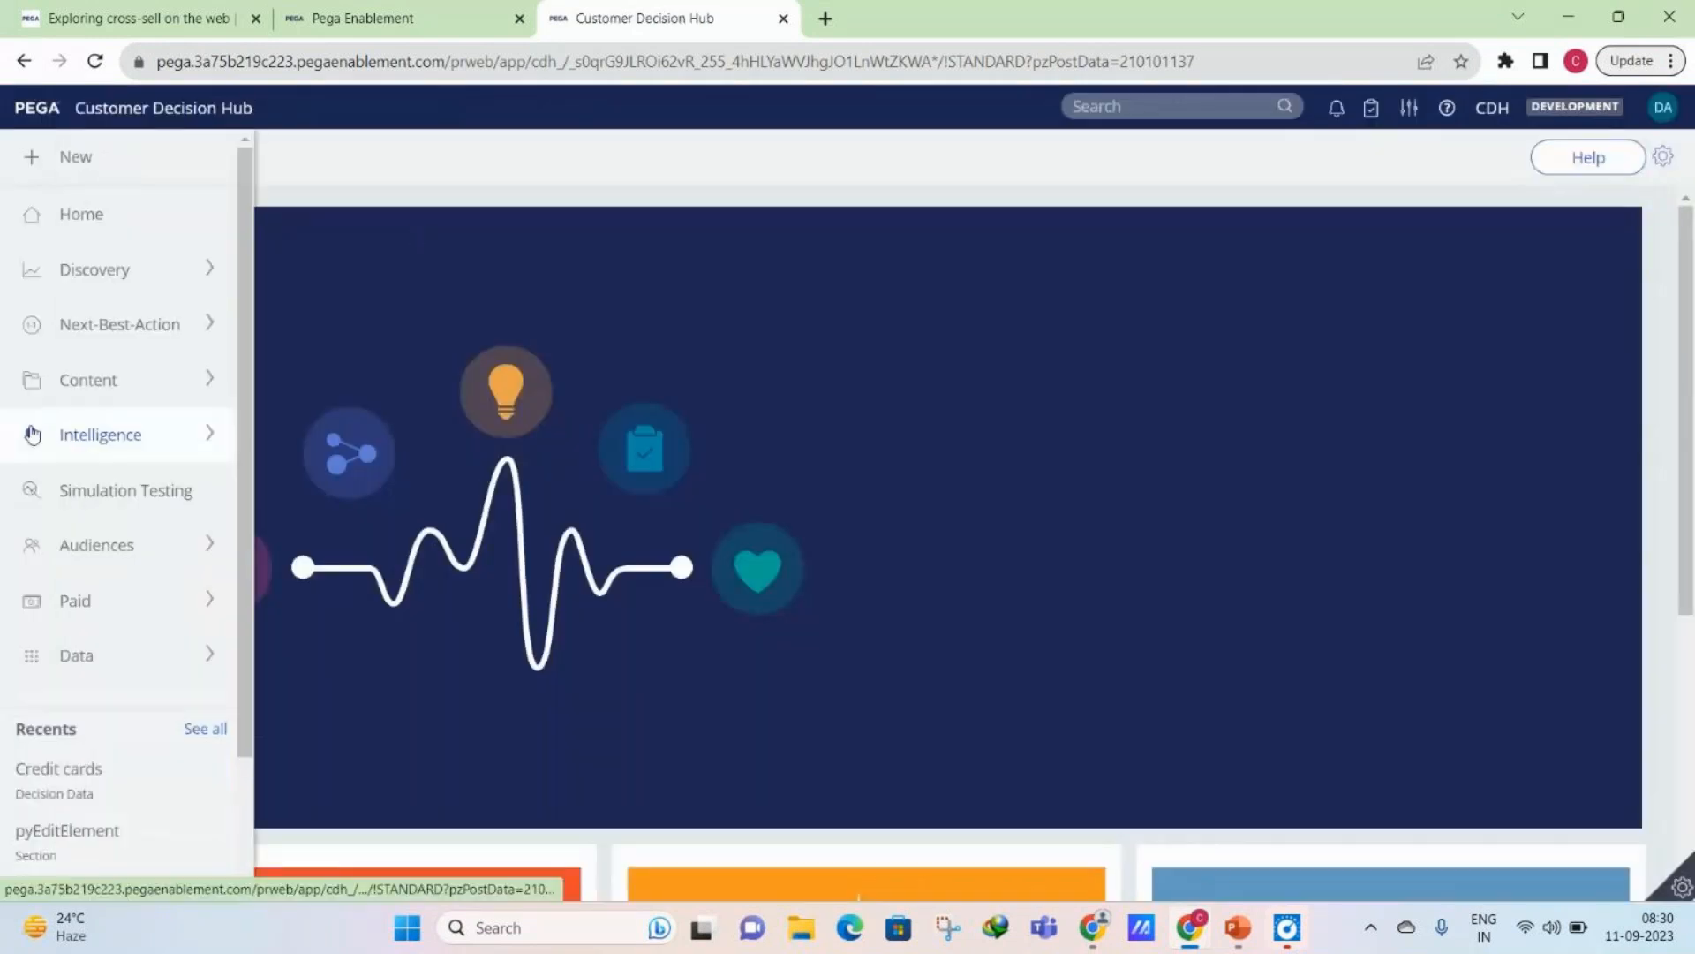
click(32, 434)
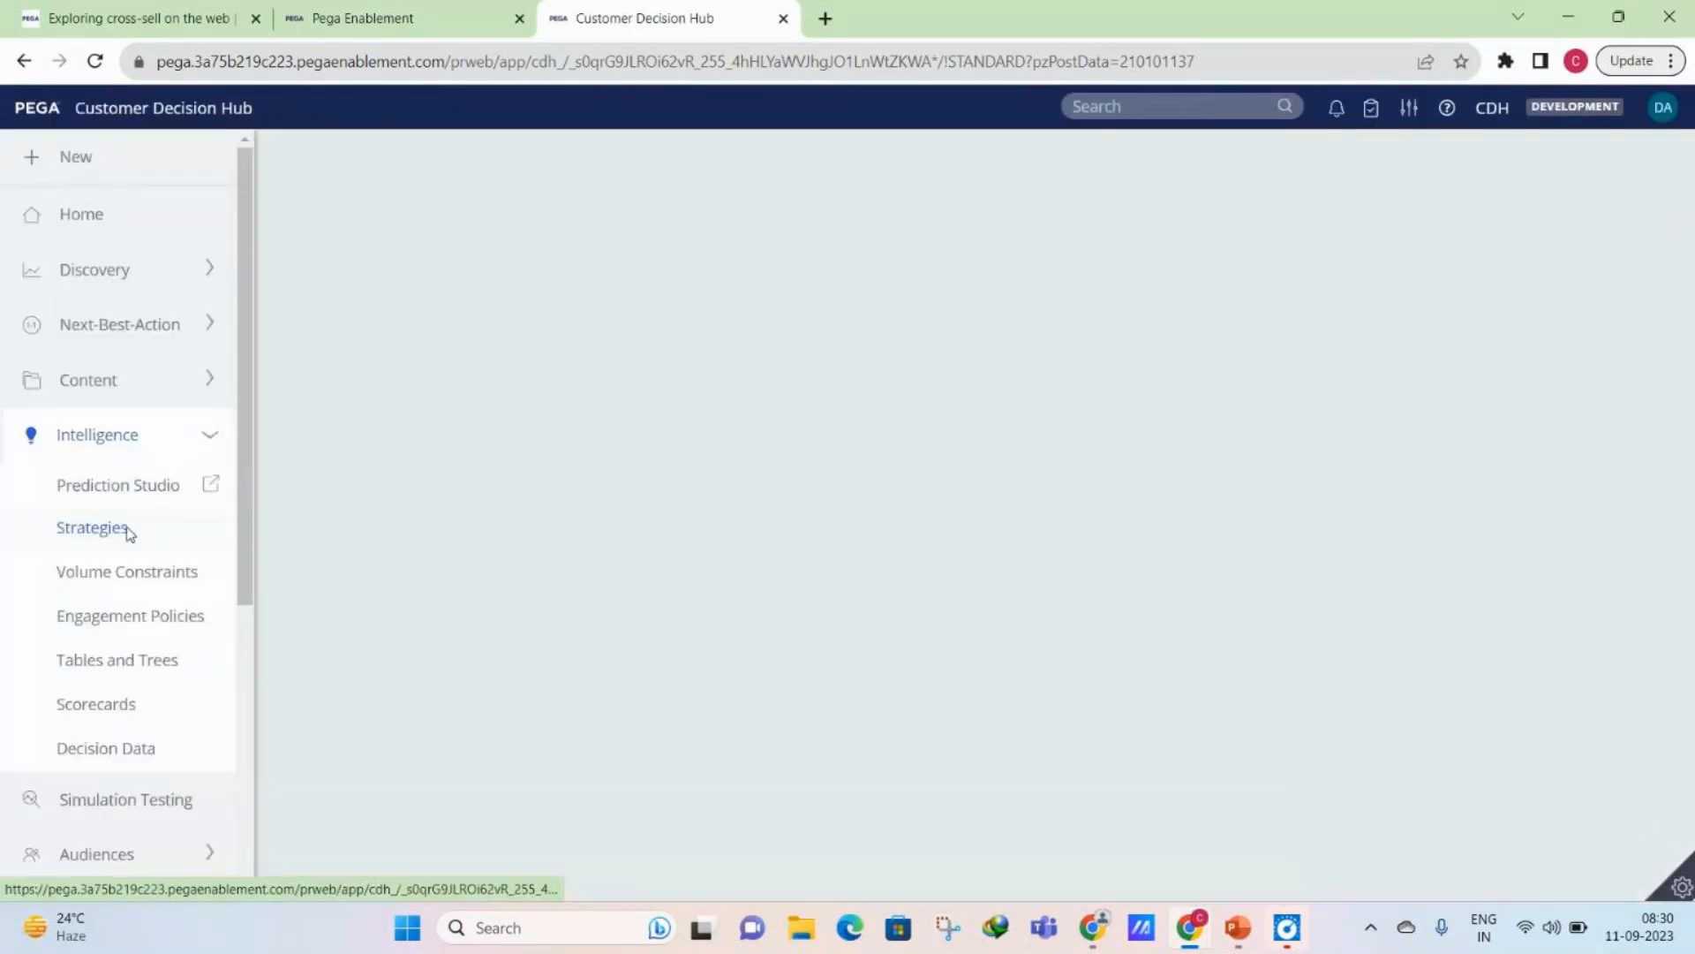
click(128, 532)
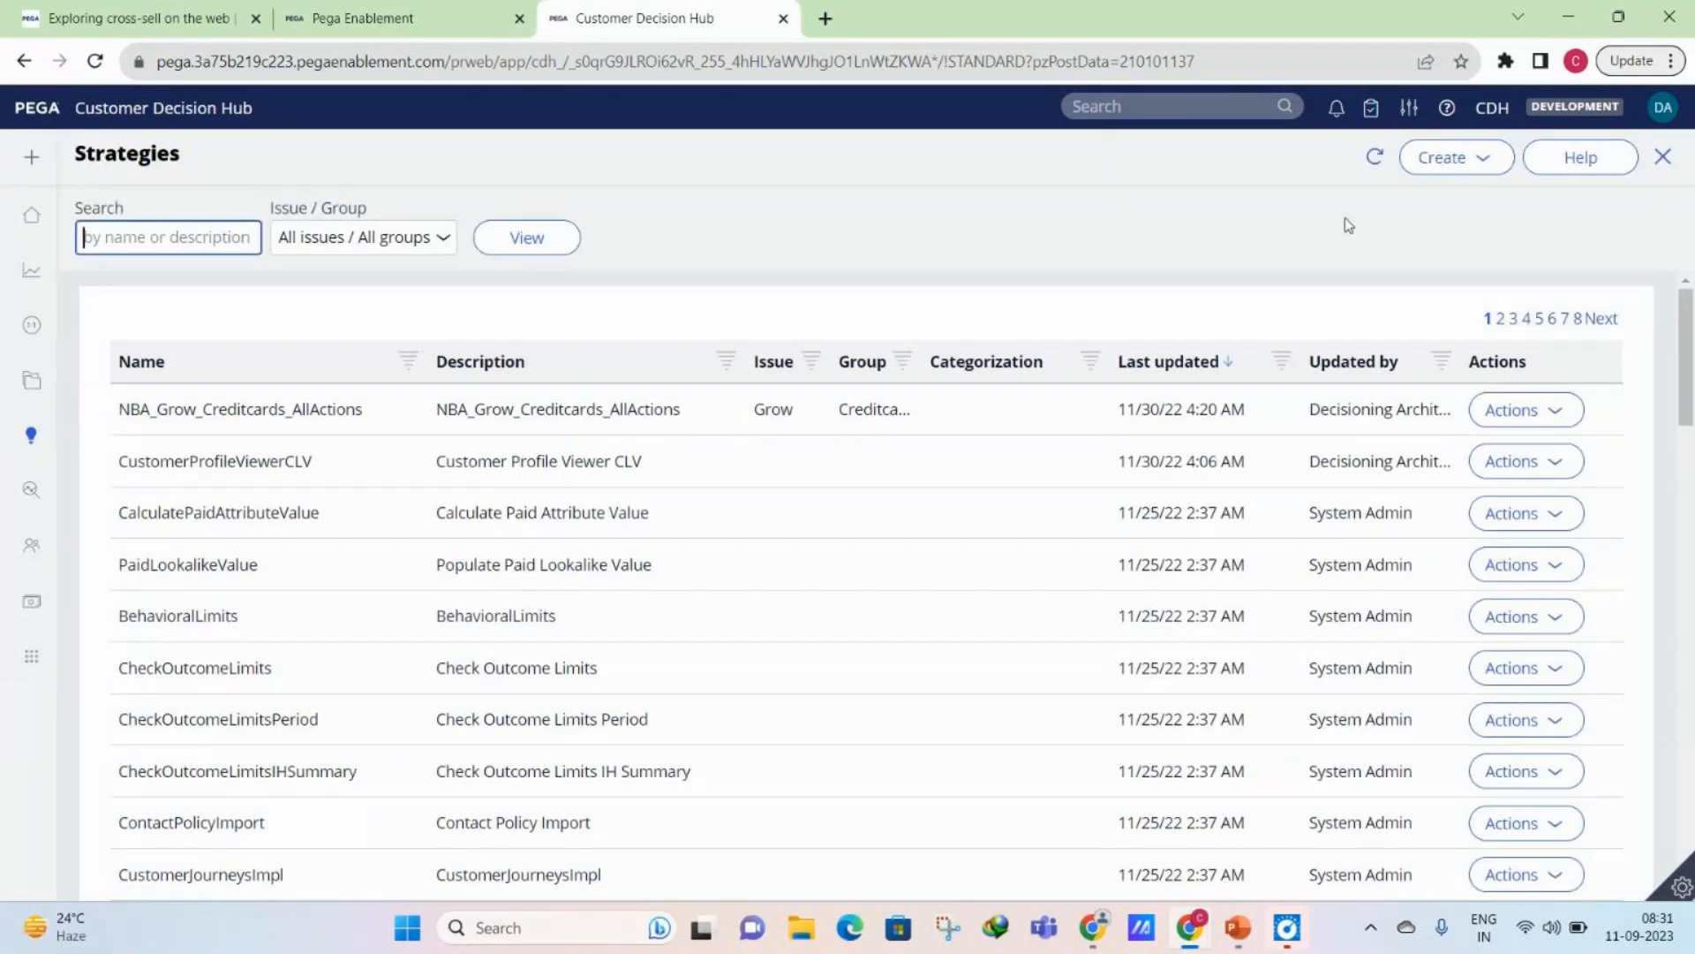
- Start a new strategy record with the "Guide me through it" option and enter "FirstStrategy" as its short description
click(1489, 157)
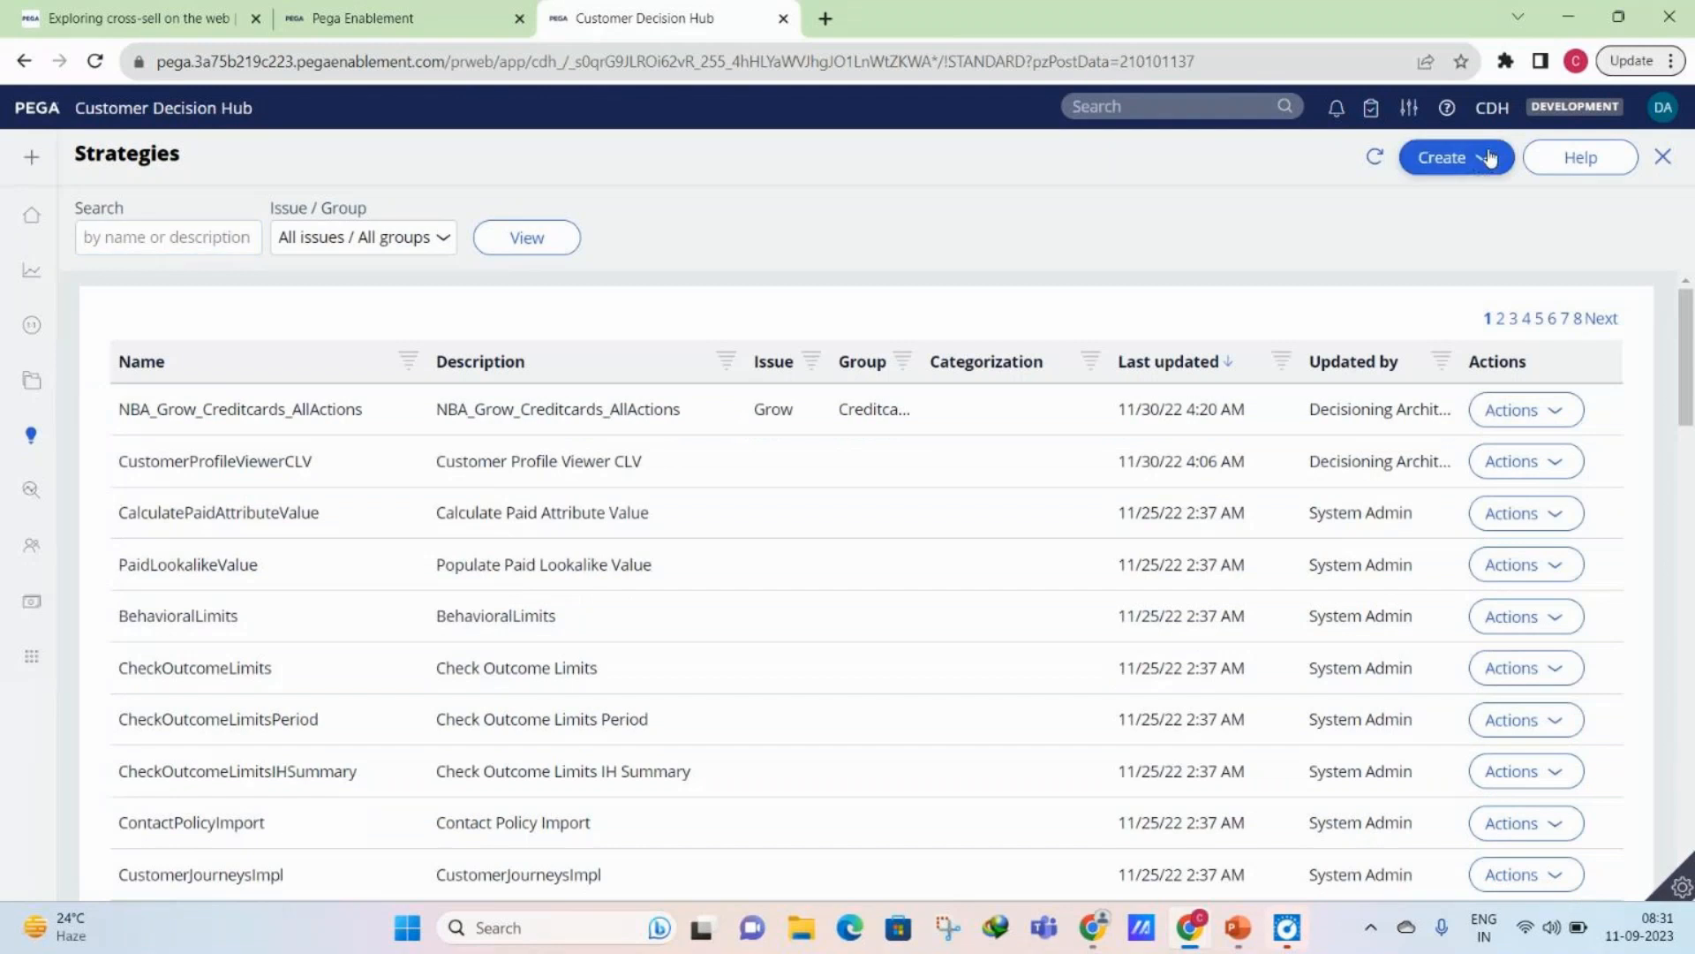
click(1442, 165)
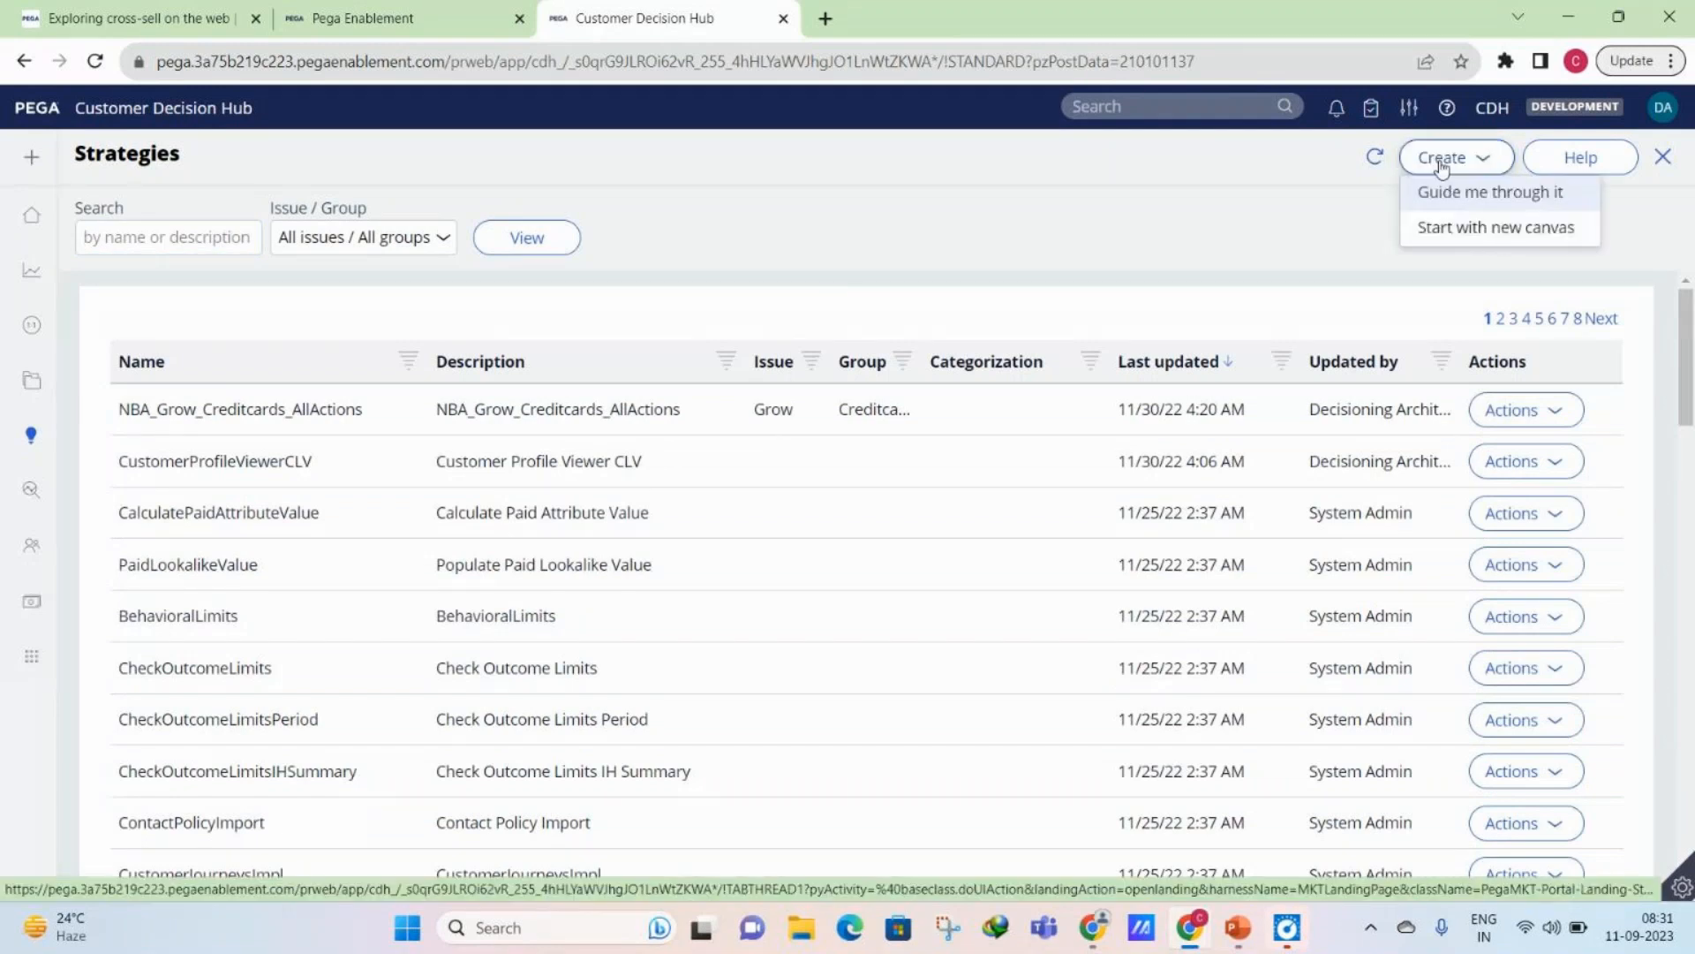
click(1448, 191)
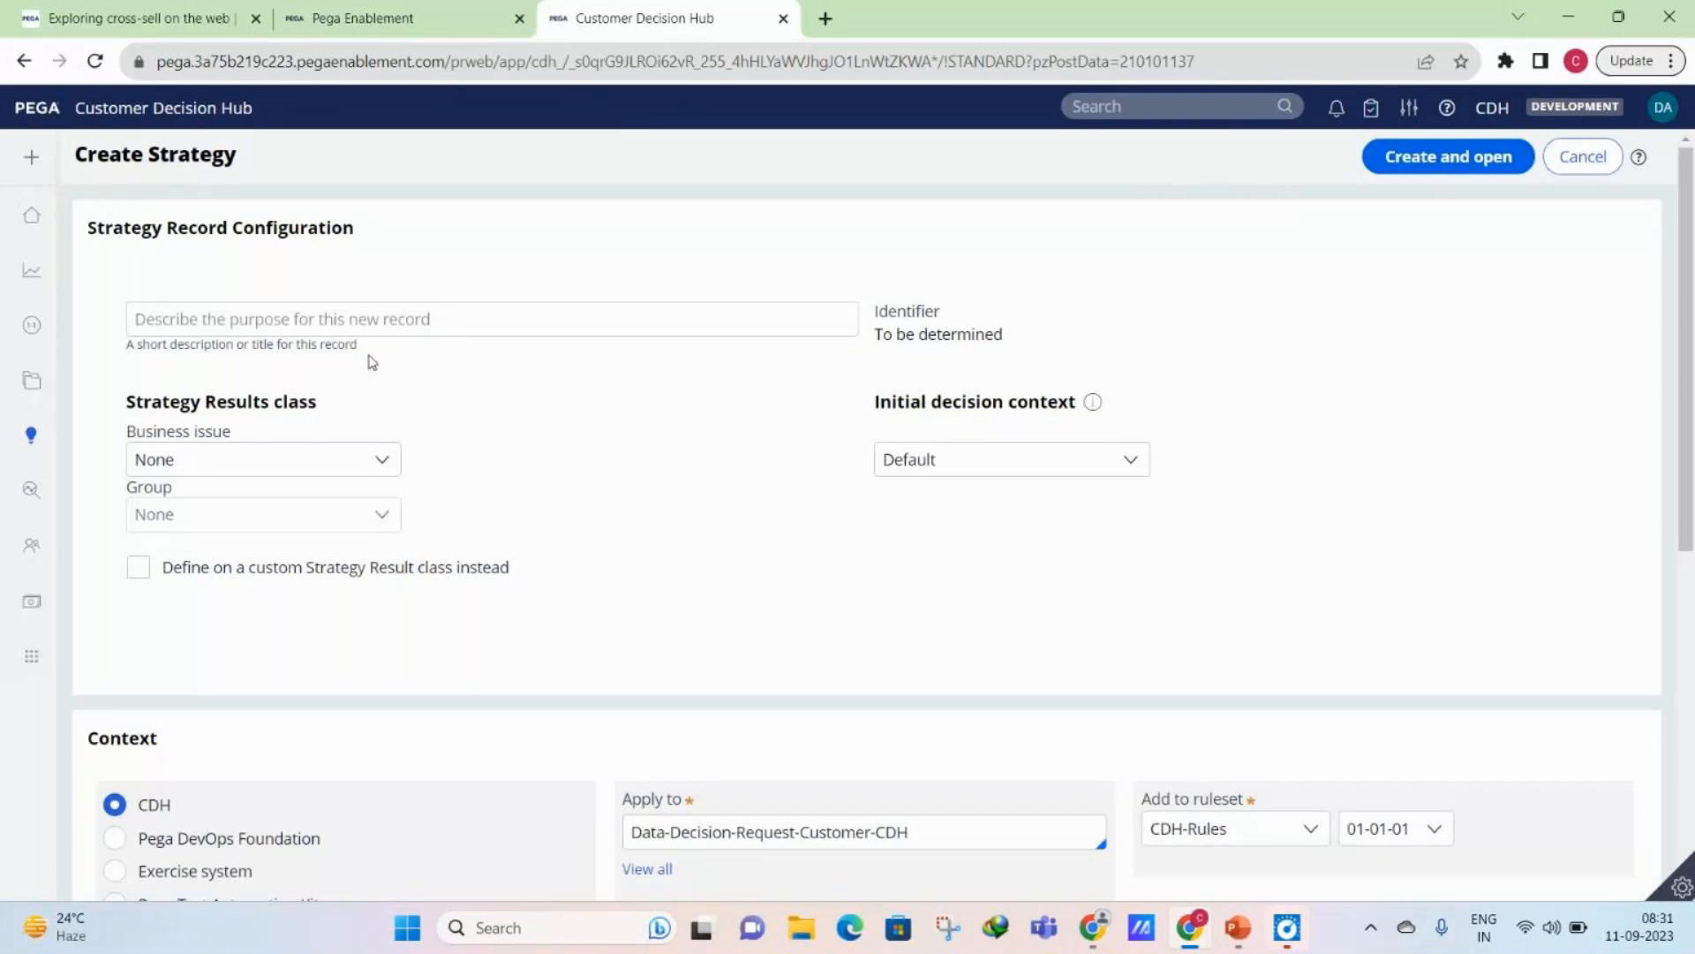
click(406, 323)
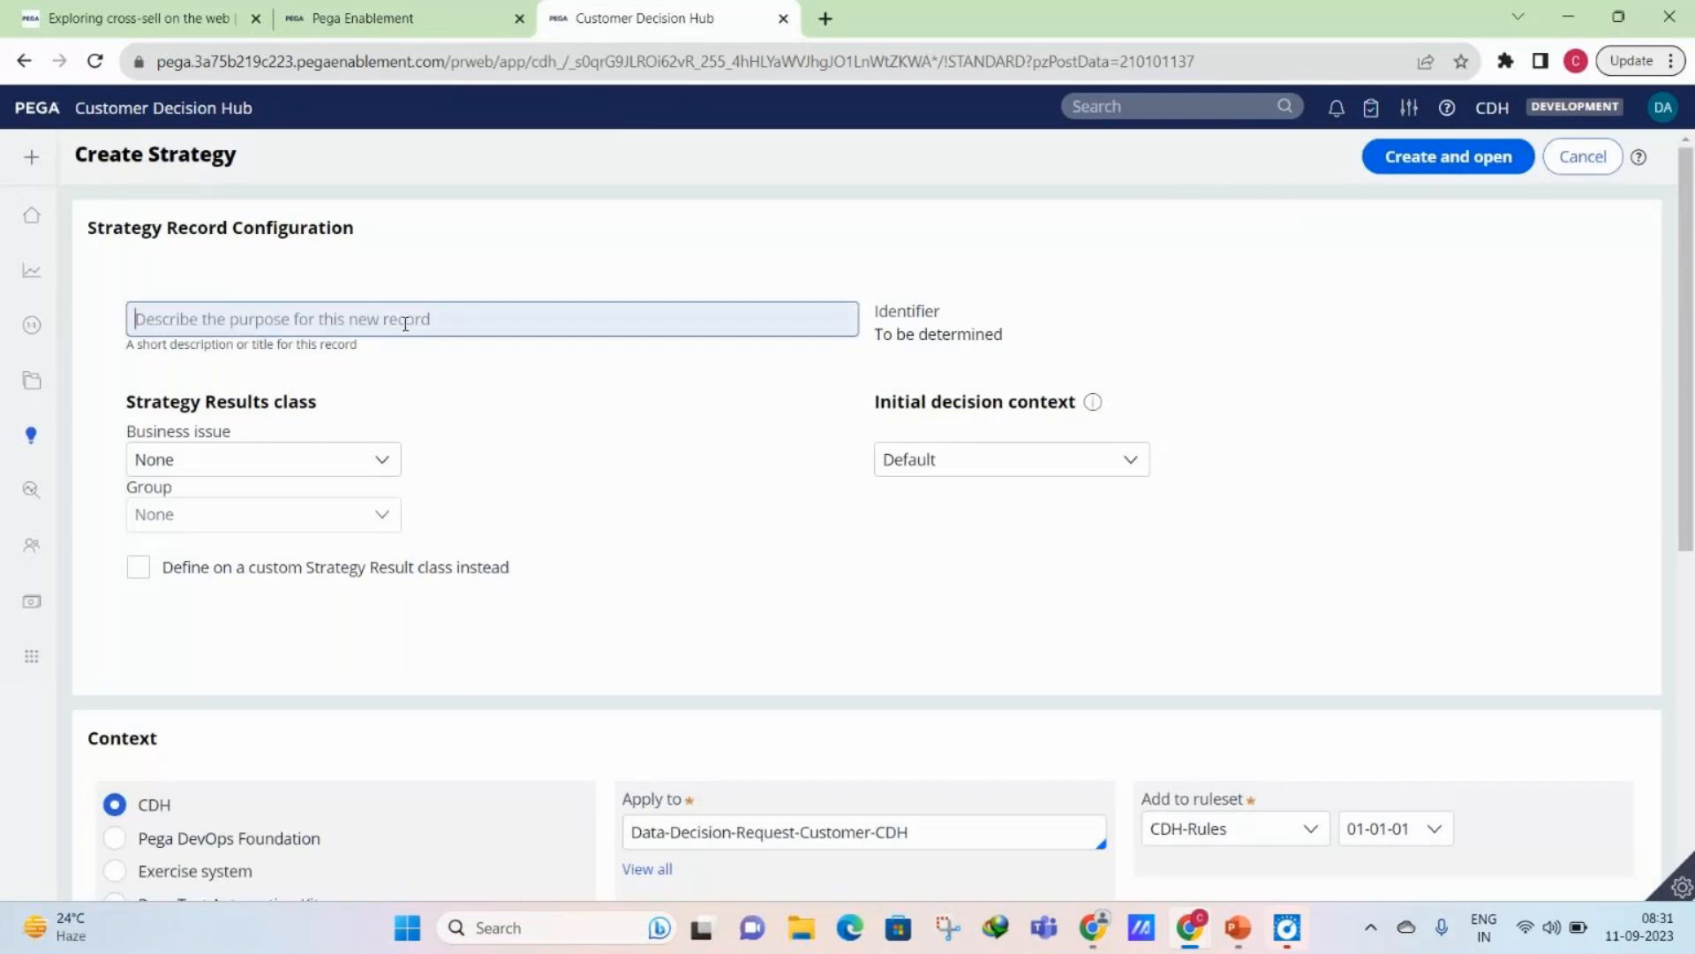
text(FirstStr)
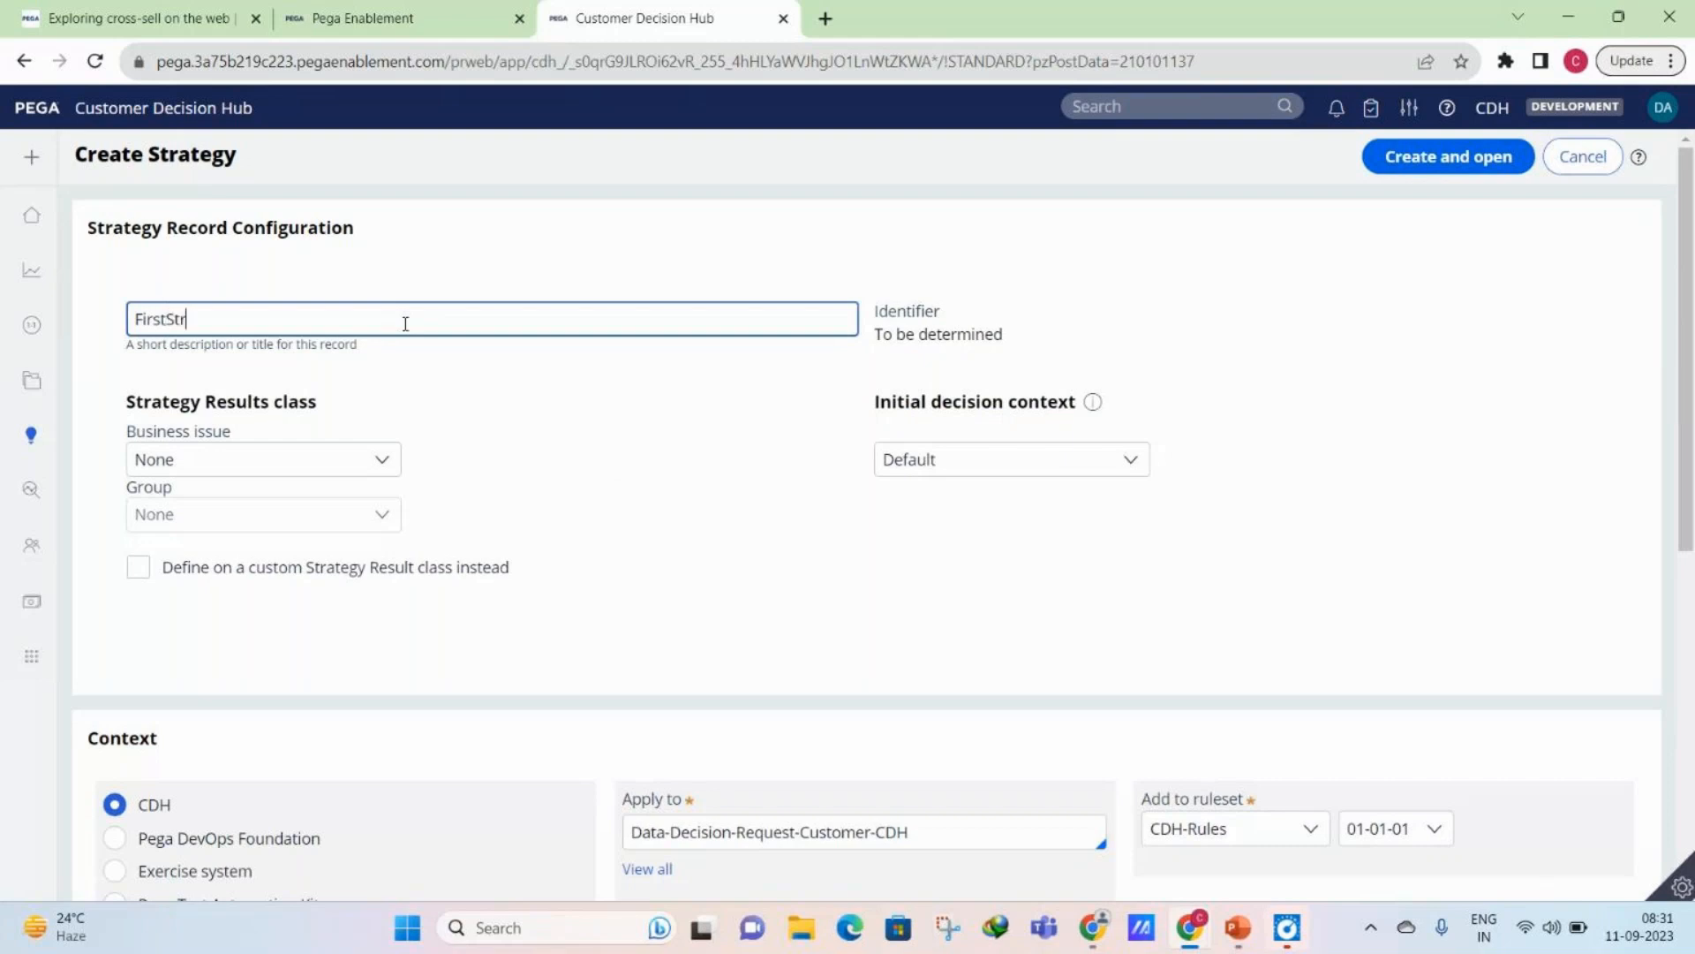
text(ategy)
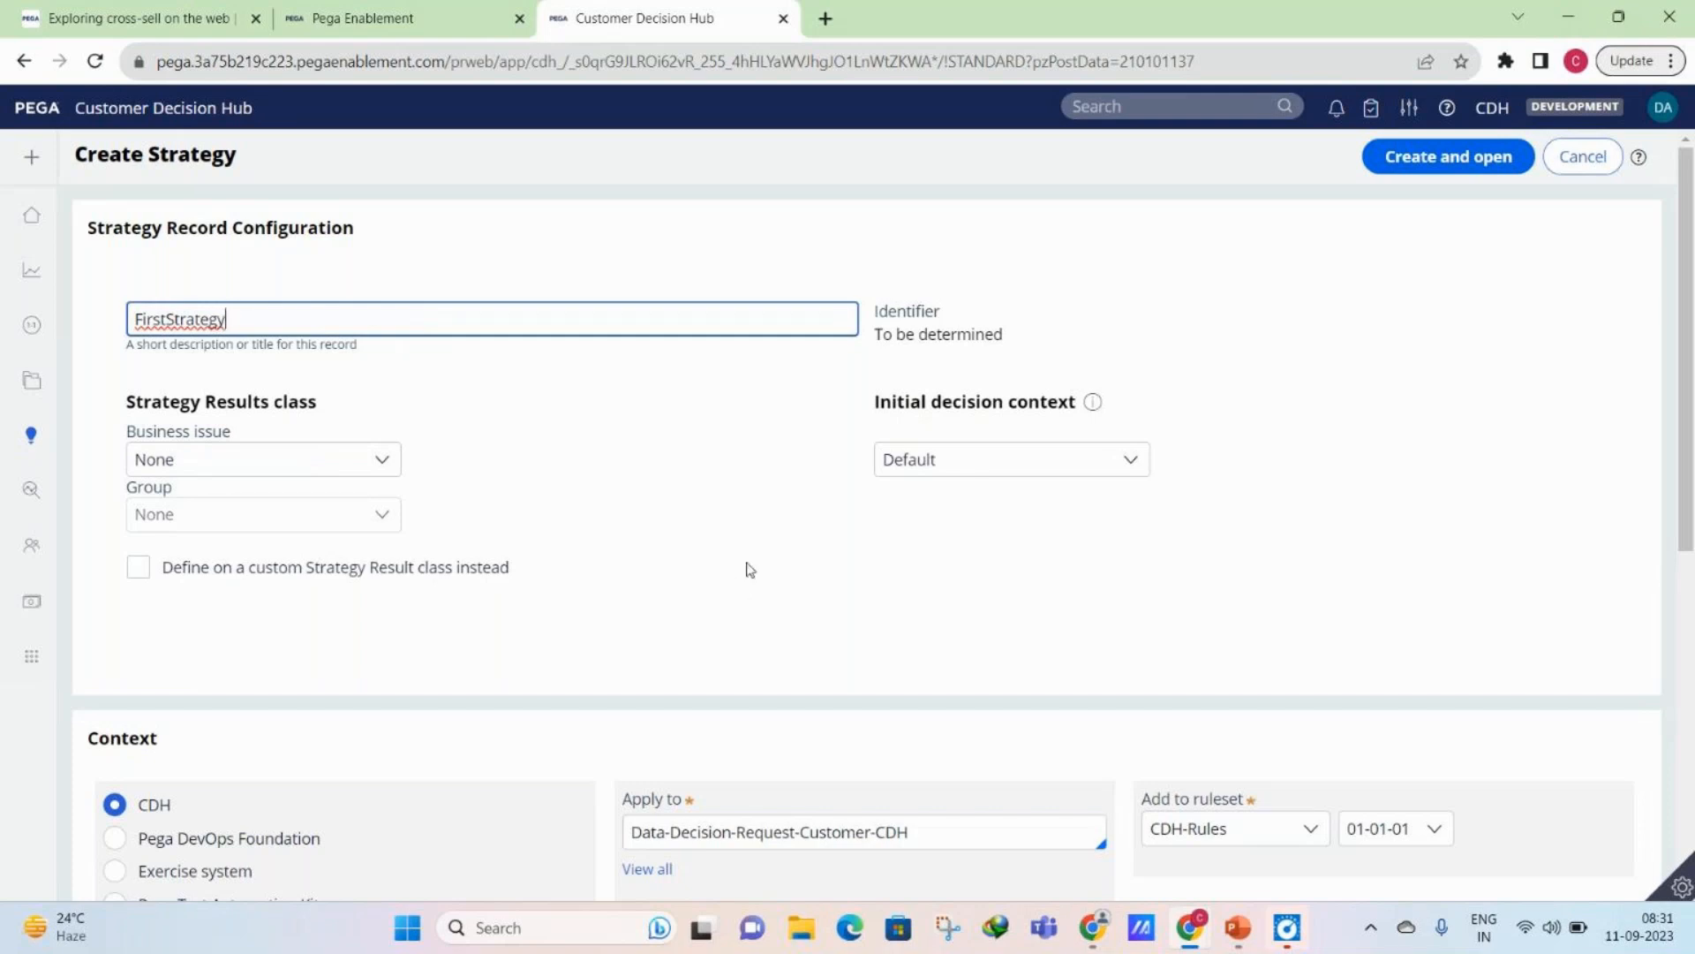
- Set the strategy results class to business issue Grow and group Credit cards
click(630, 517)
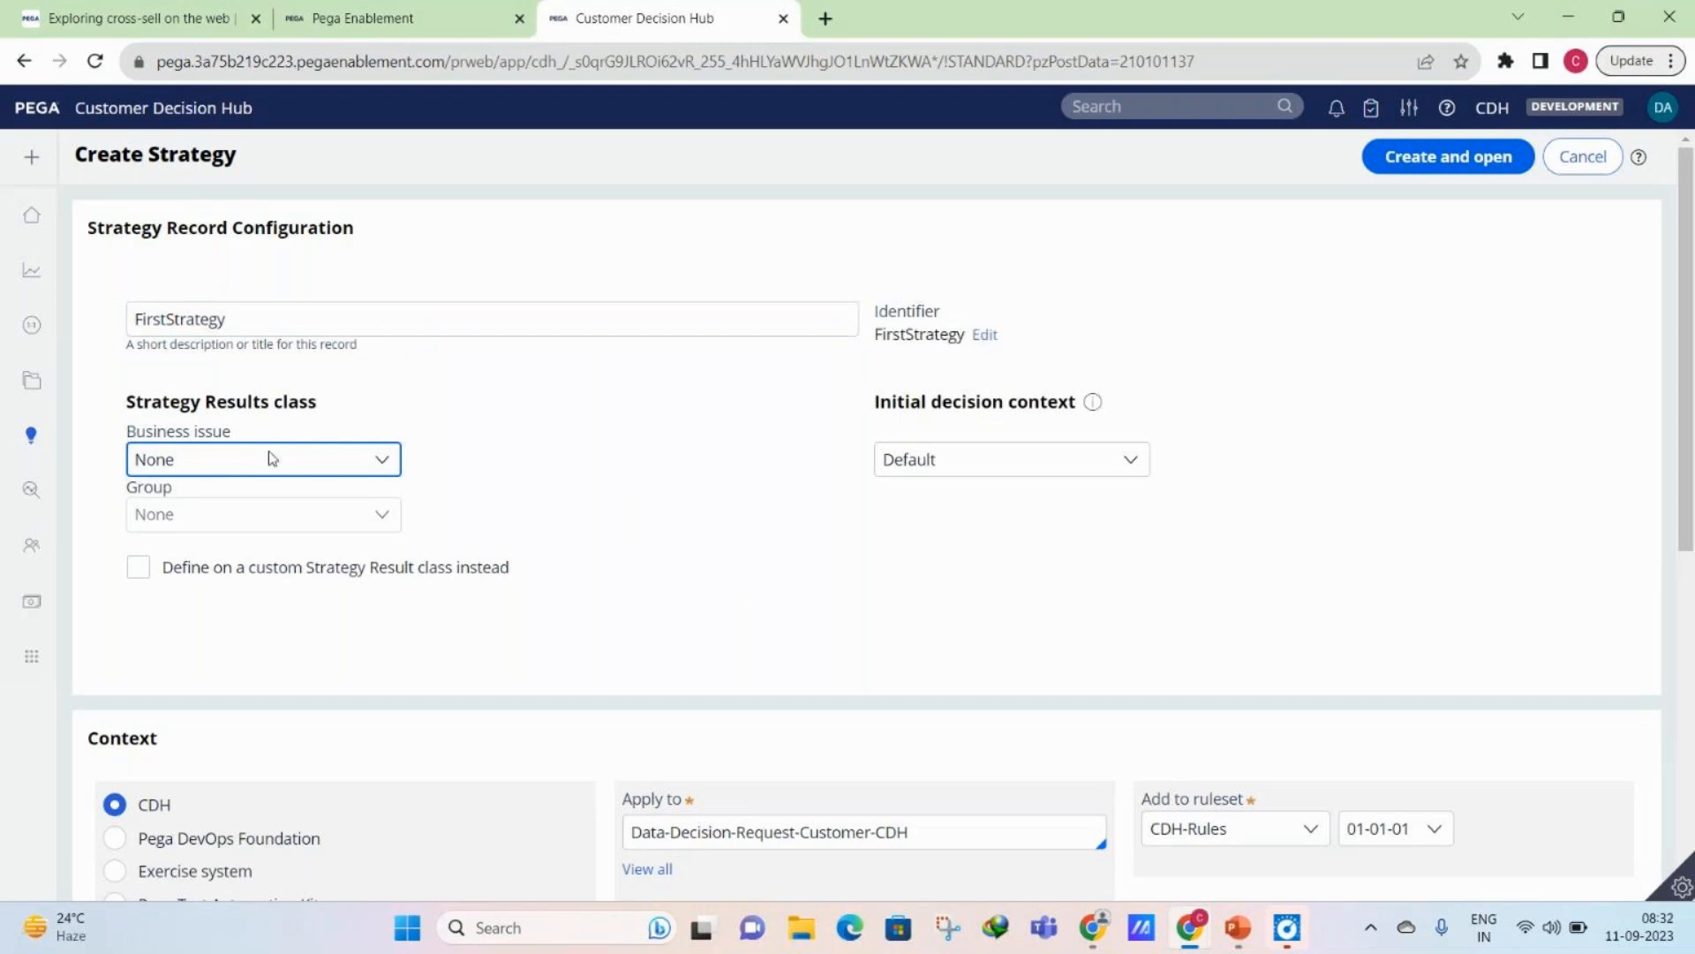
click(503, 383)
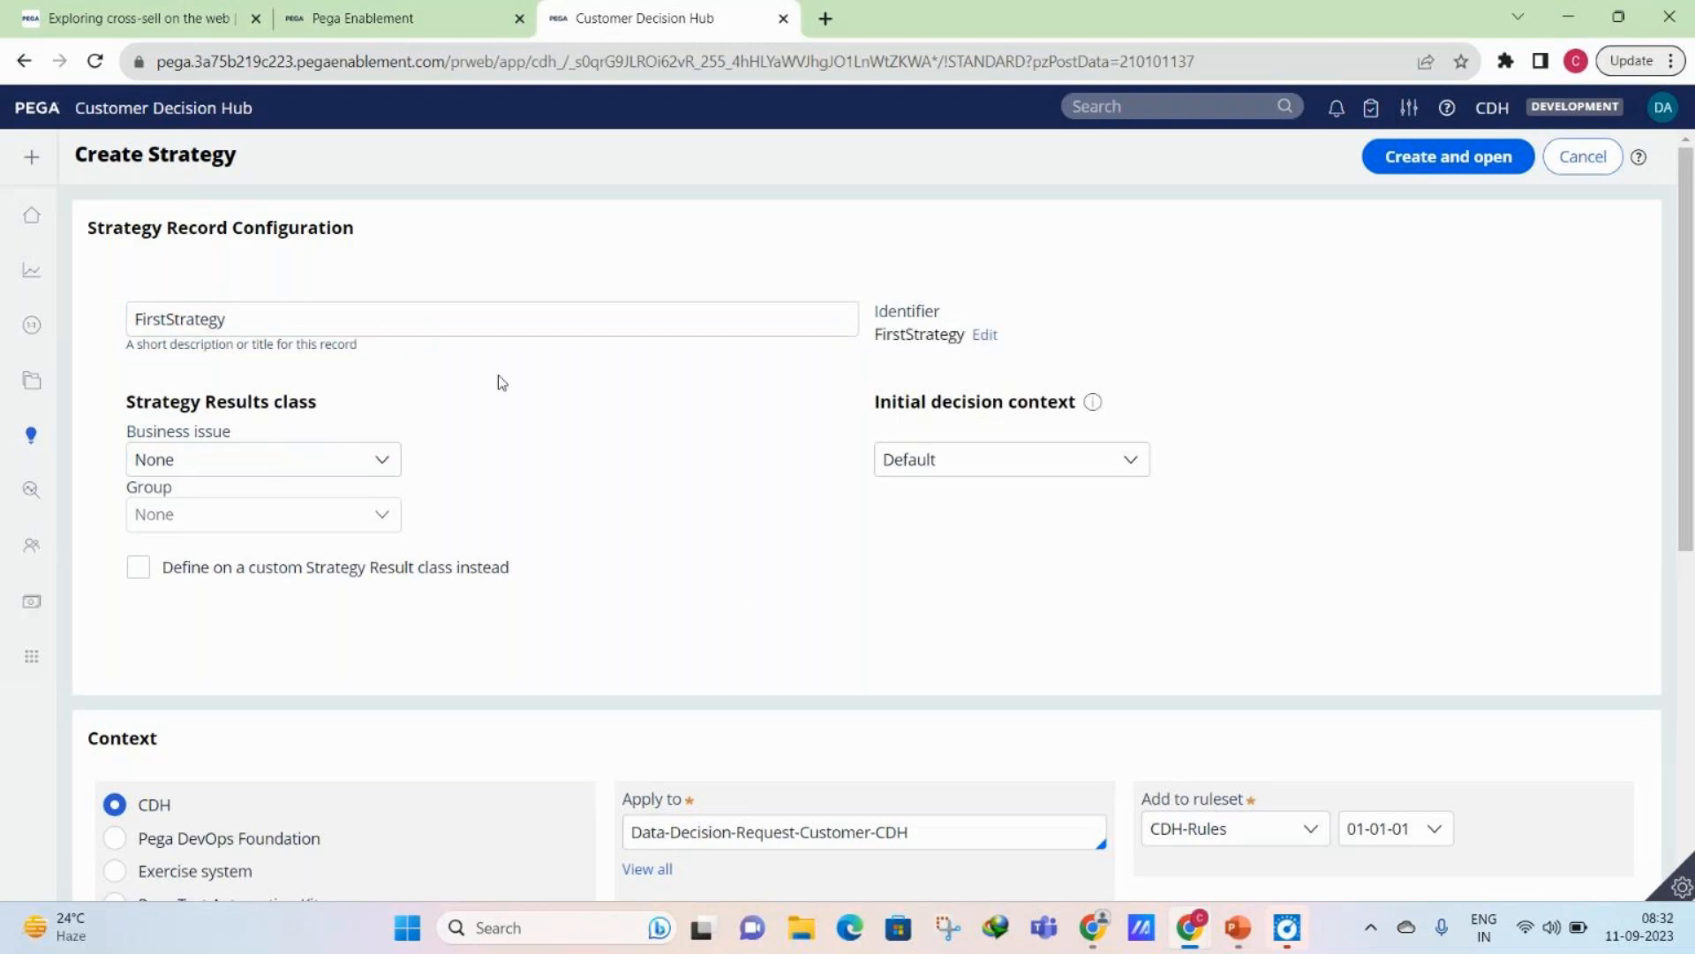
click(379, 472)
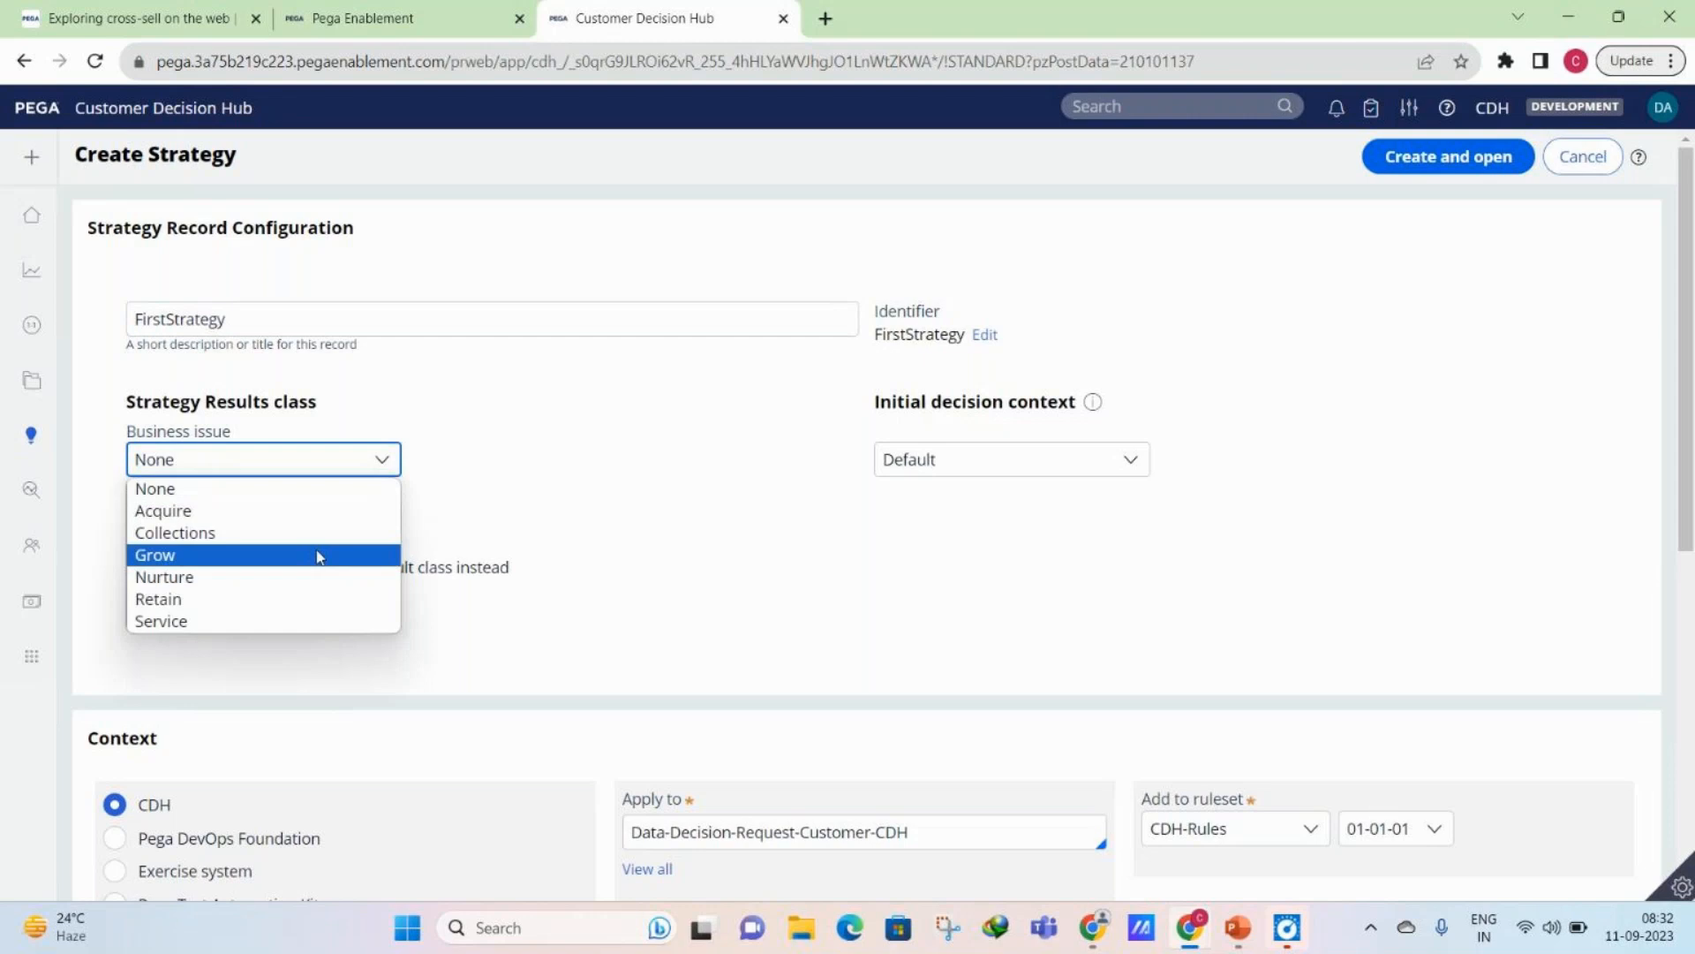
click(319, 556)
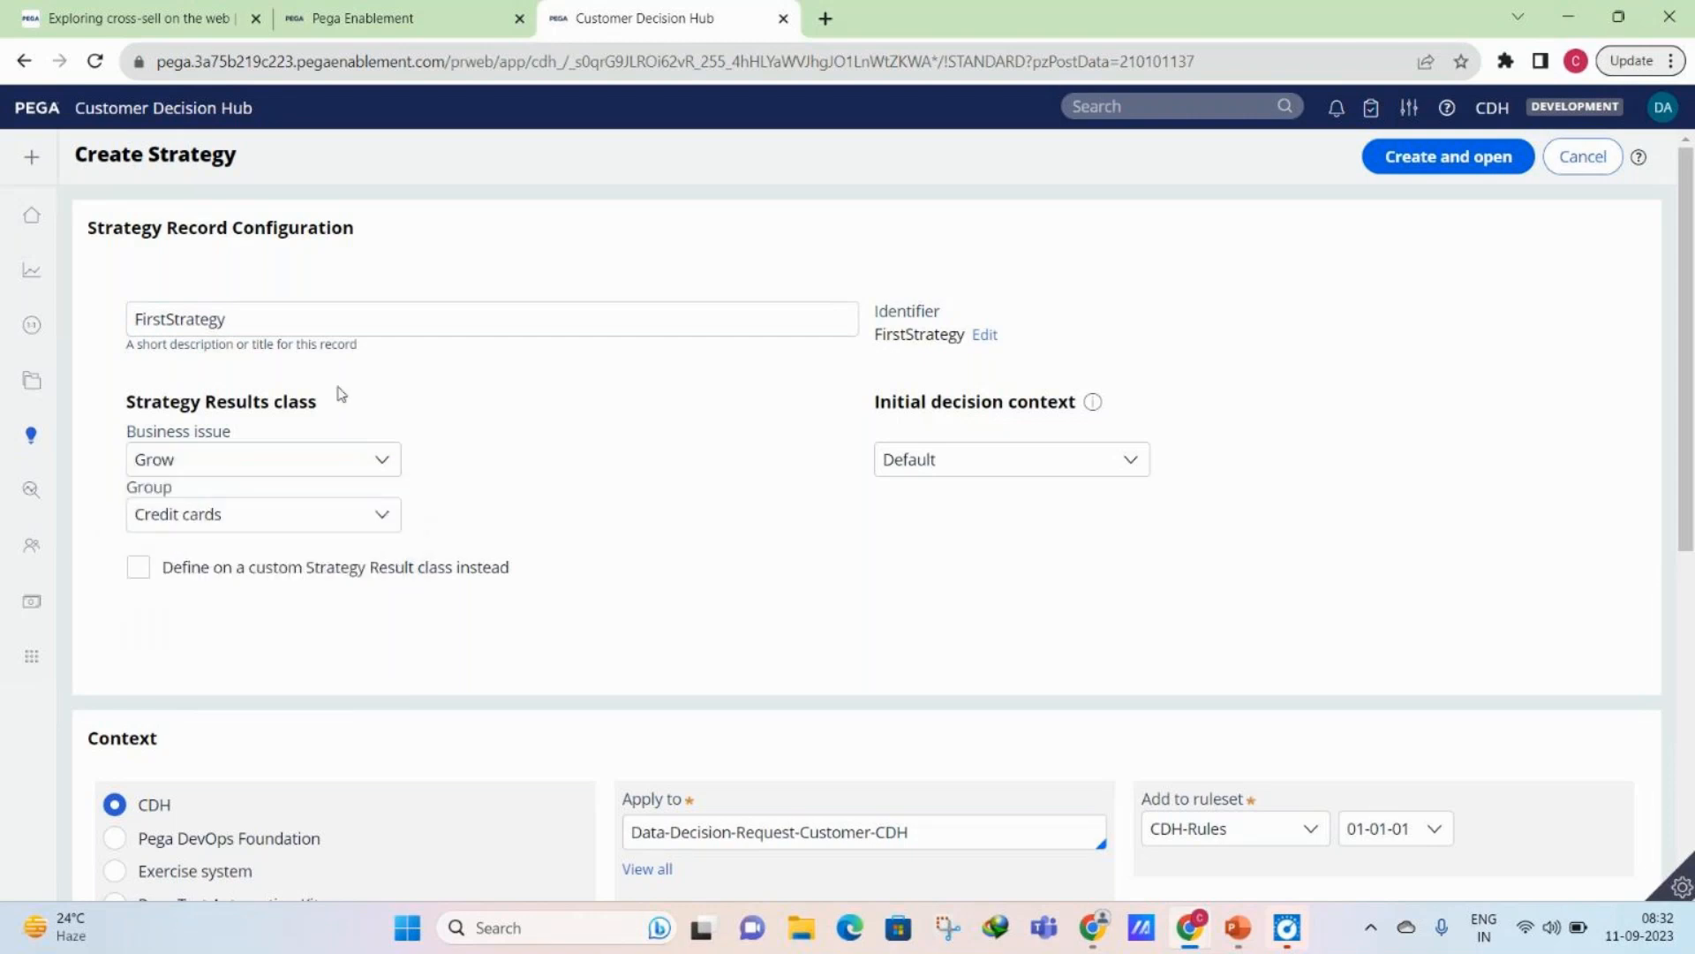
drag(130, 410, 262, 474)
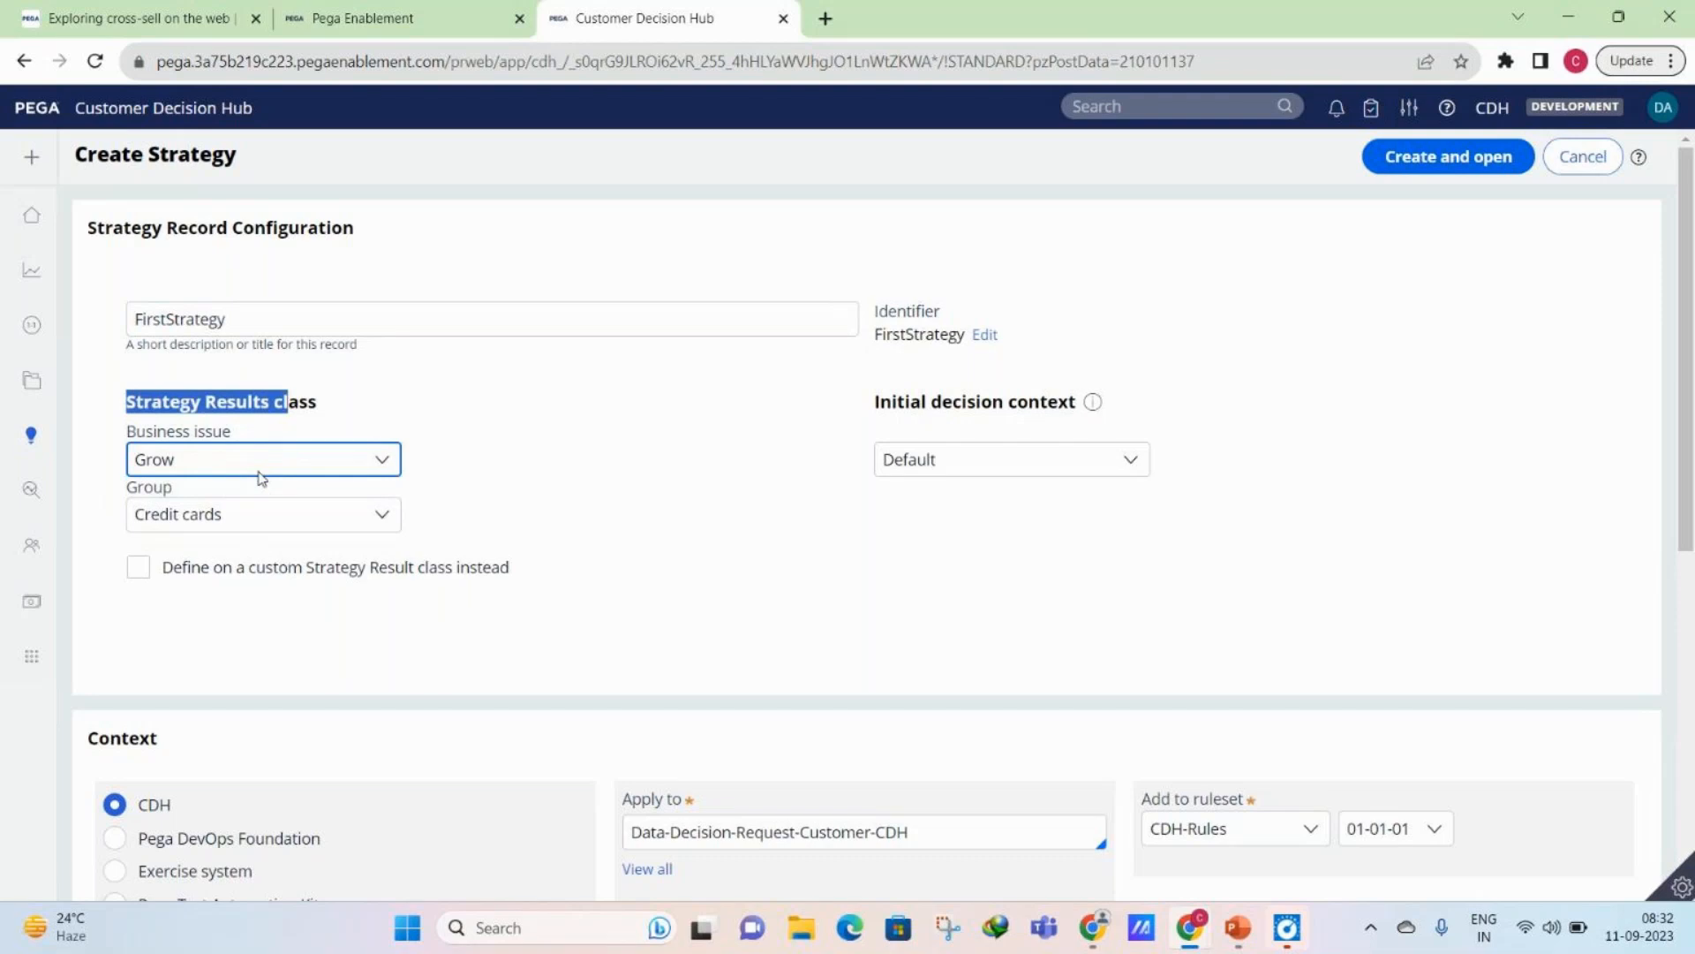
click(234, 514)
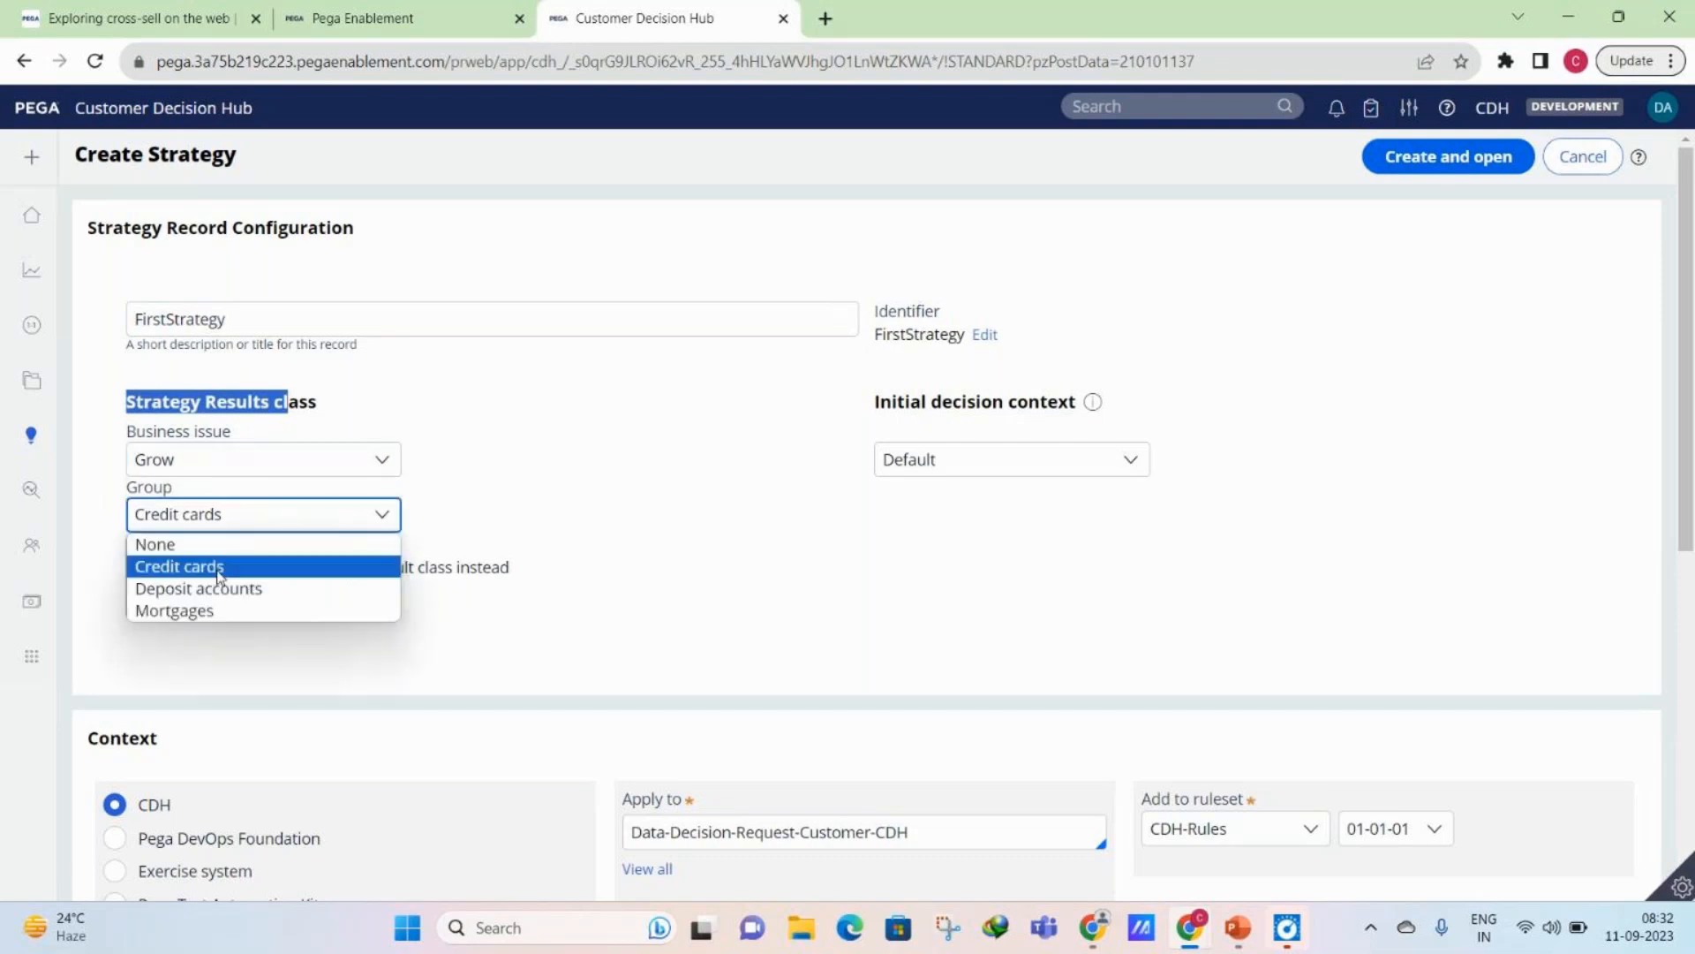
click(220, 575)
- Apply the strategy to the UBank-CDH-Data-Customer class, then create and open it
click(746, 823)
text(U)
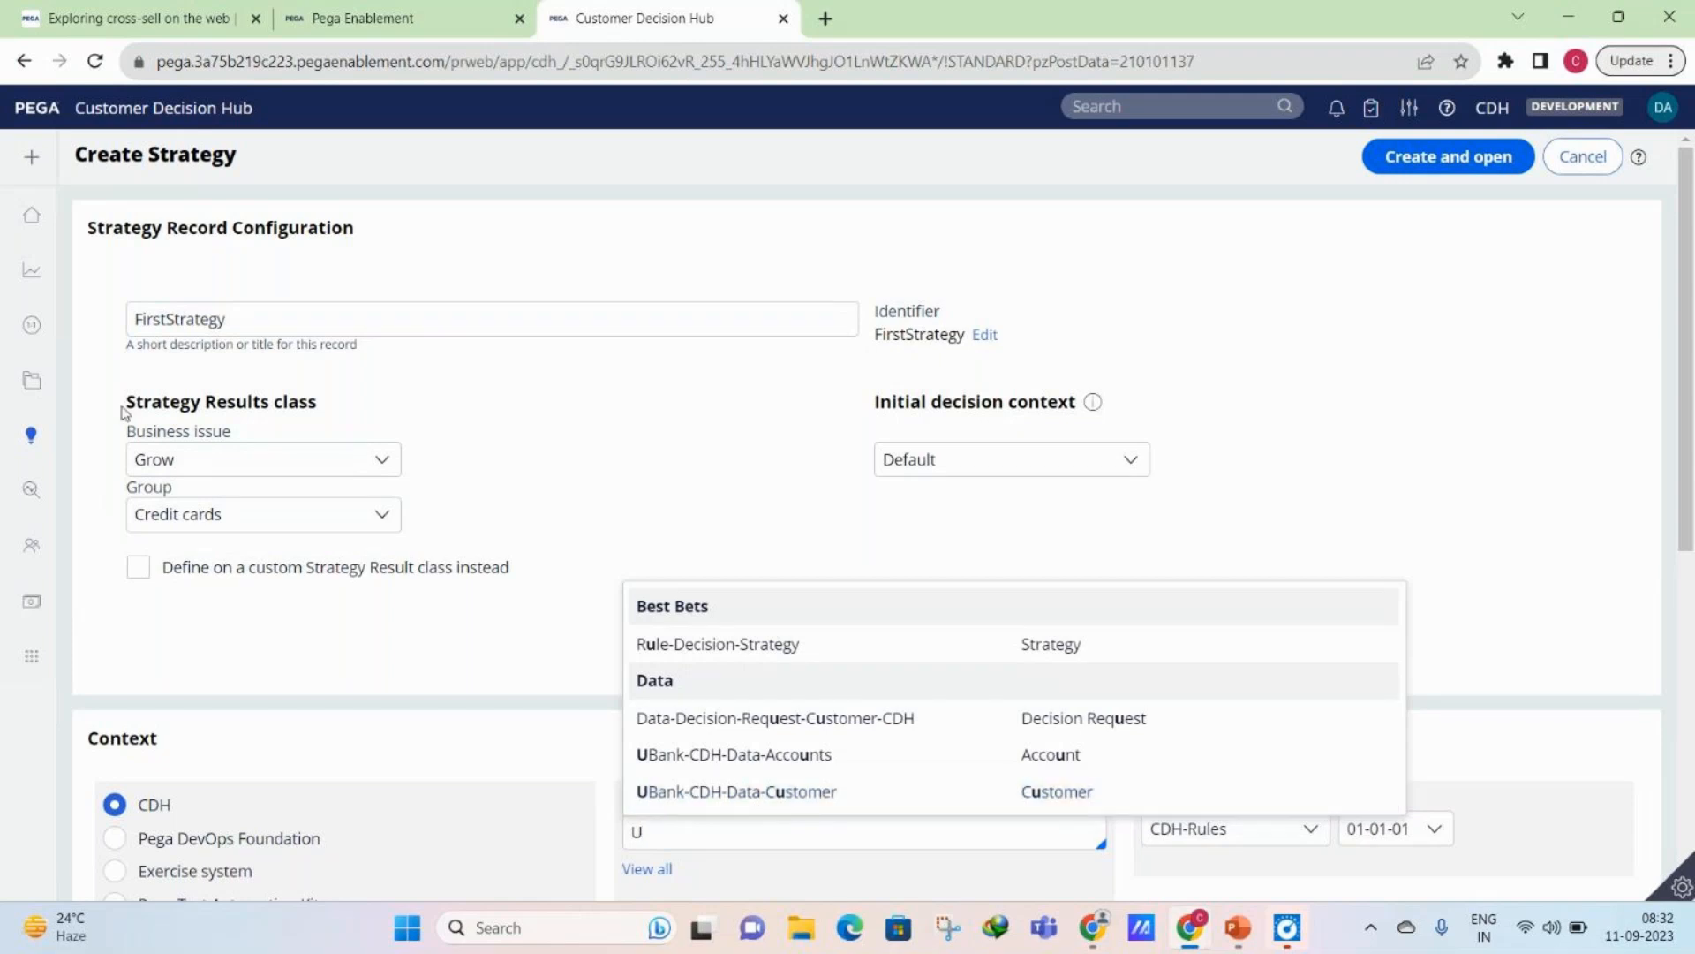
mouse_move(4, 415)
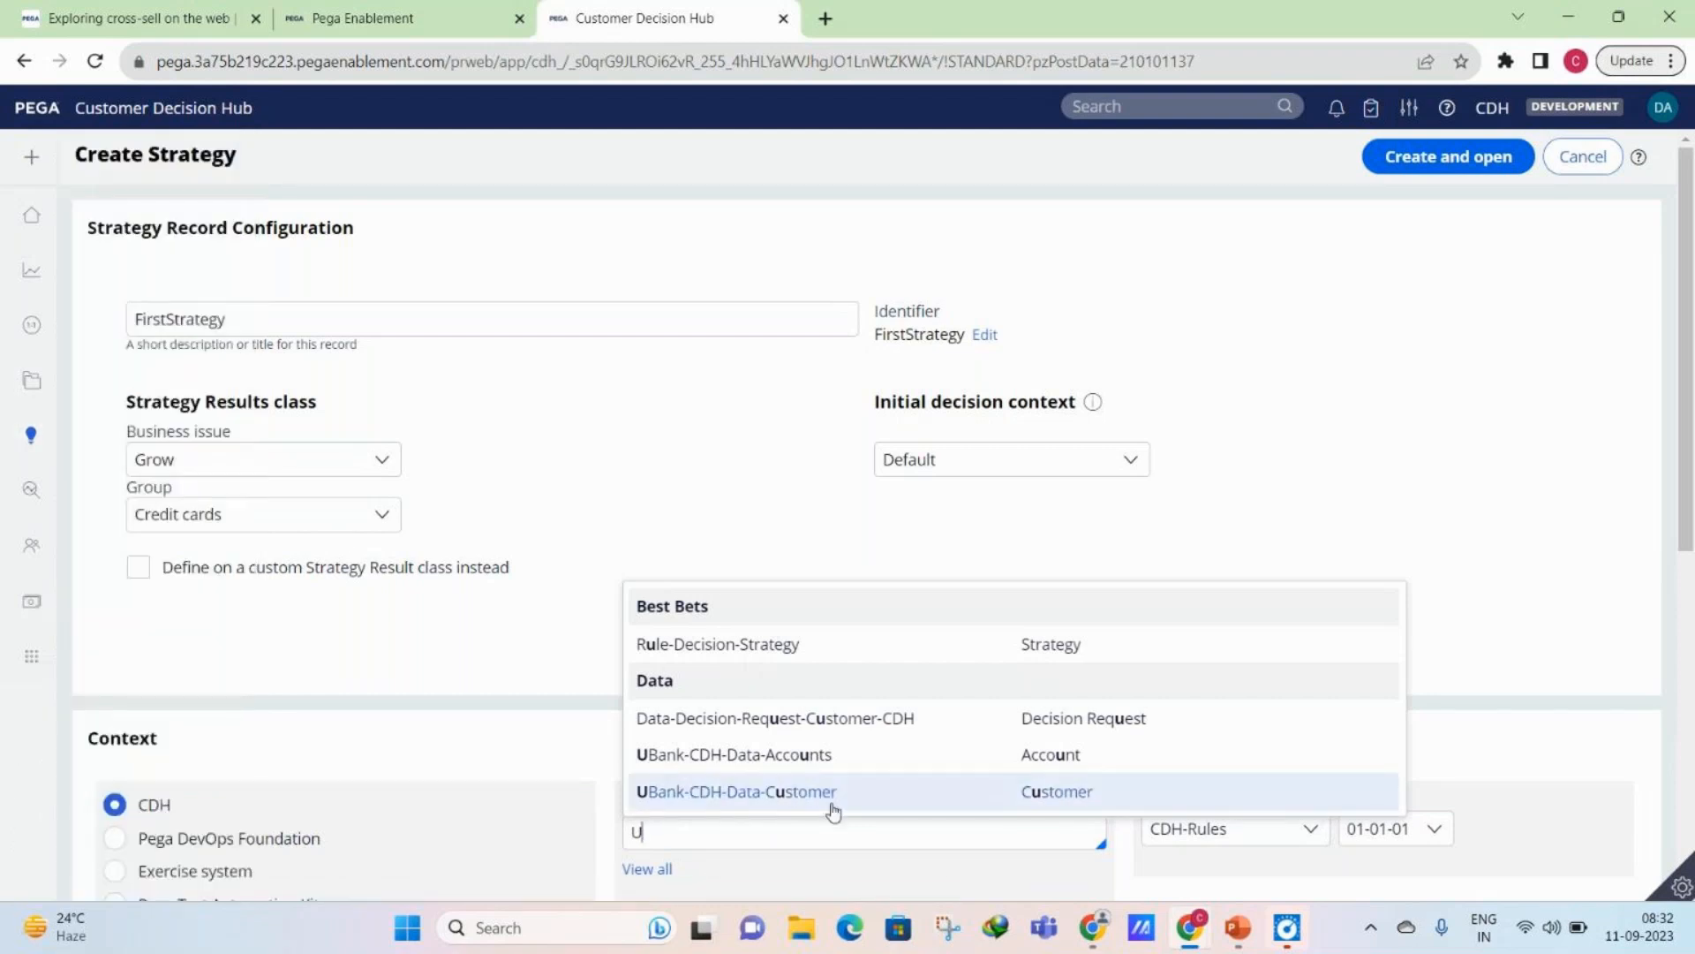
click(833, 799)
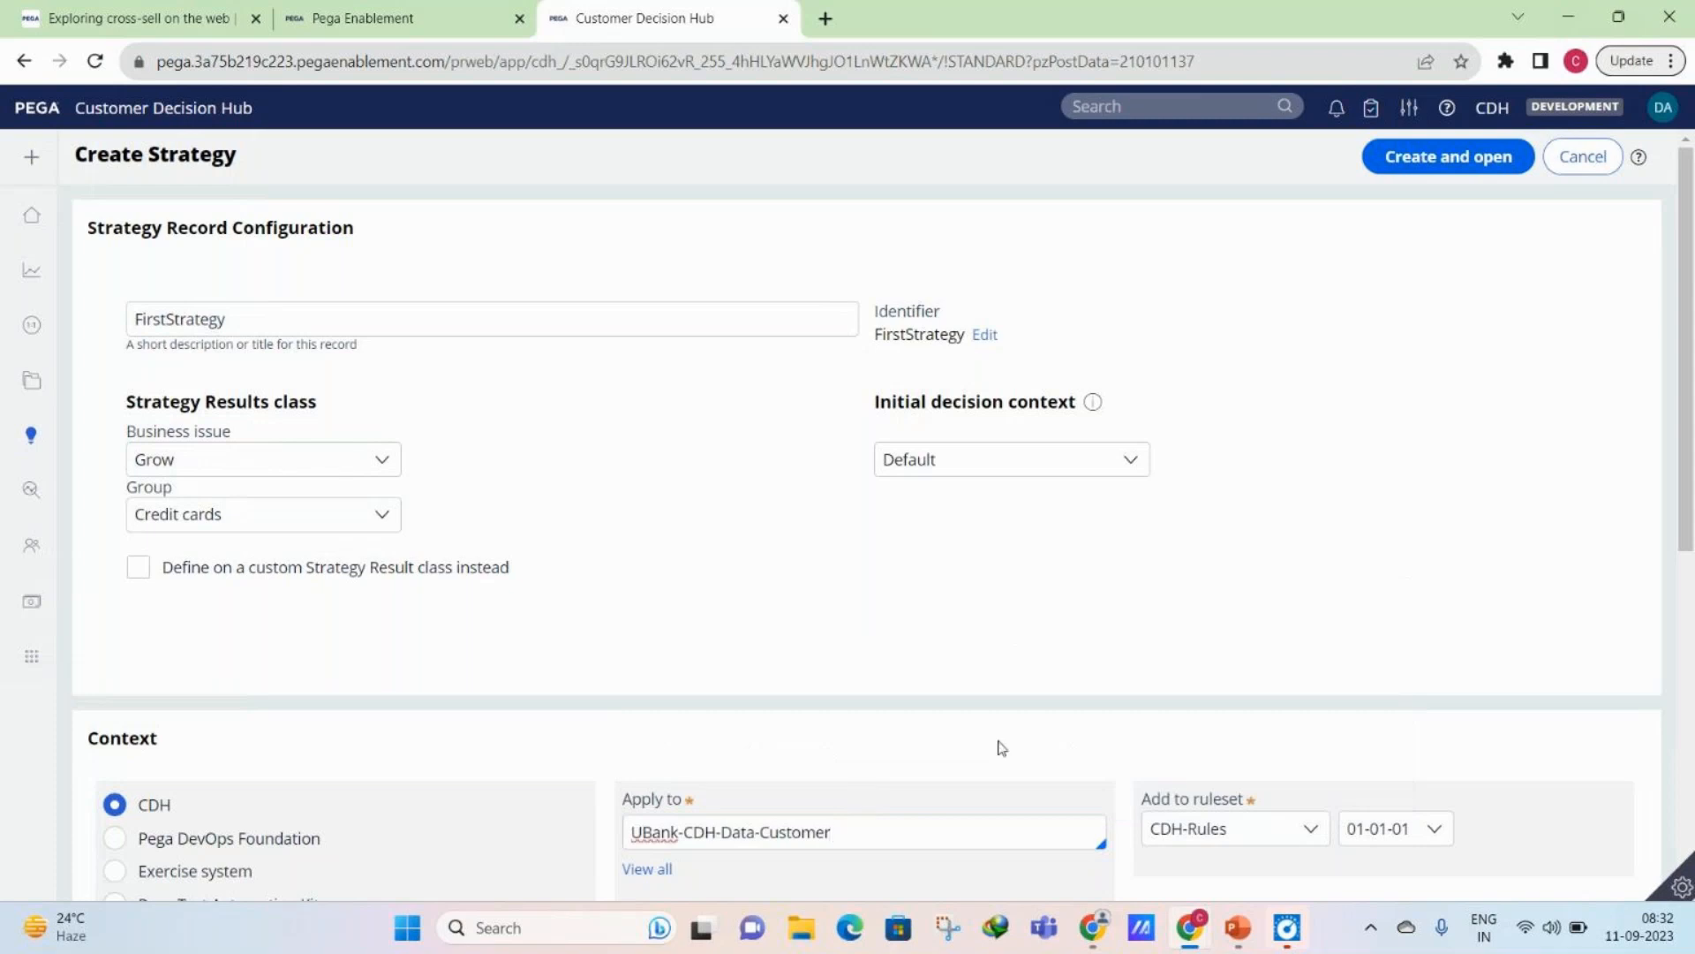
scroll(1001, 747, down, 1)
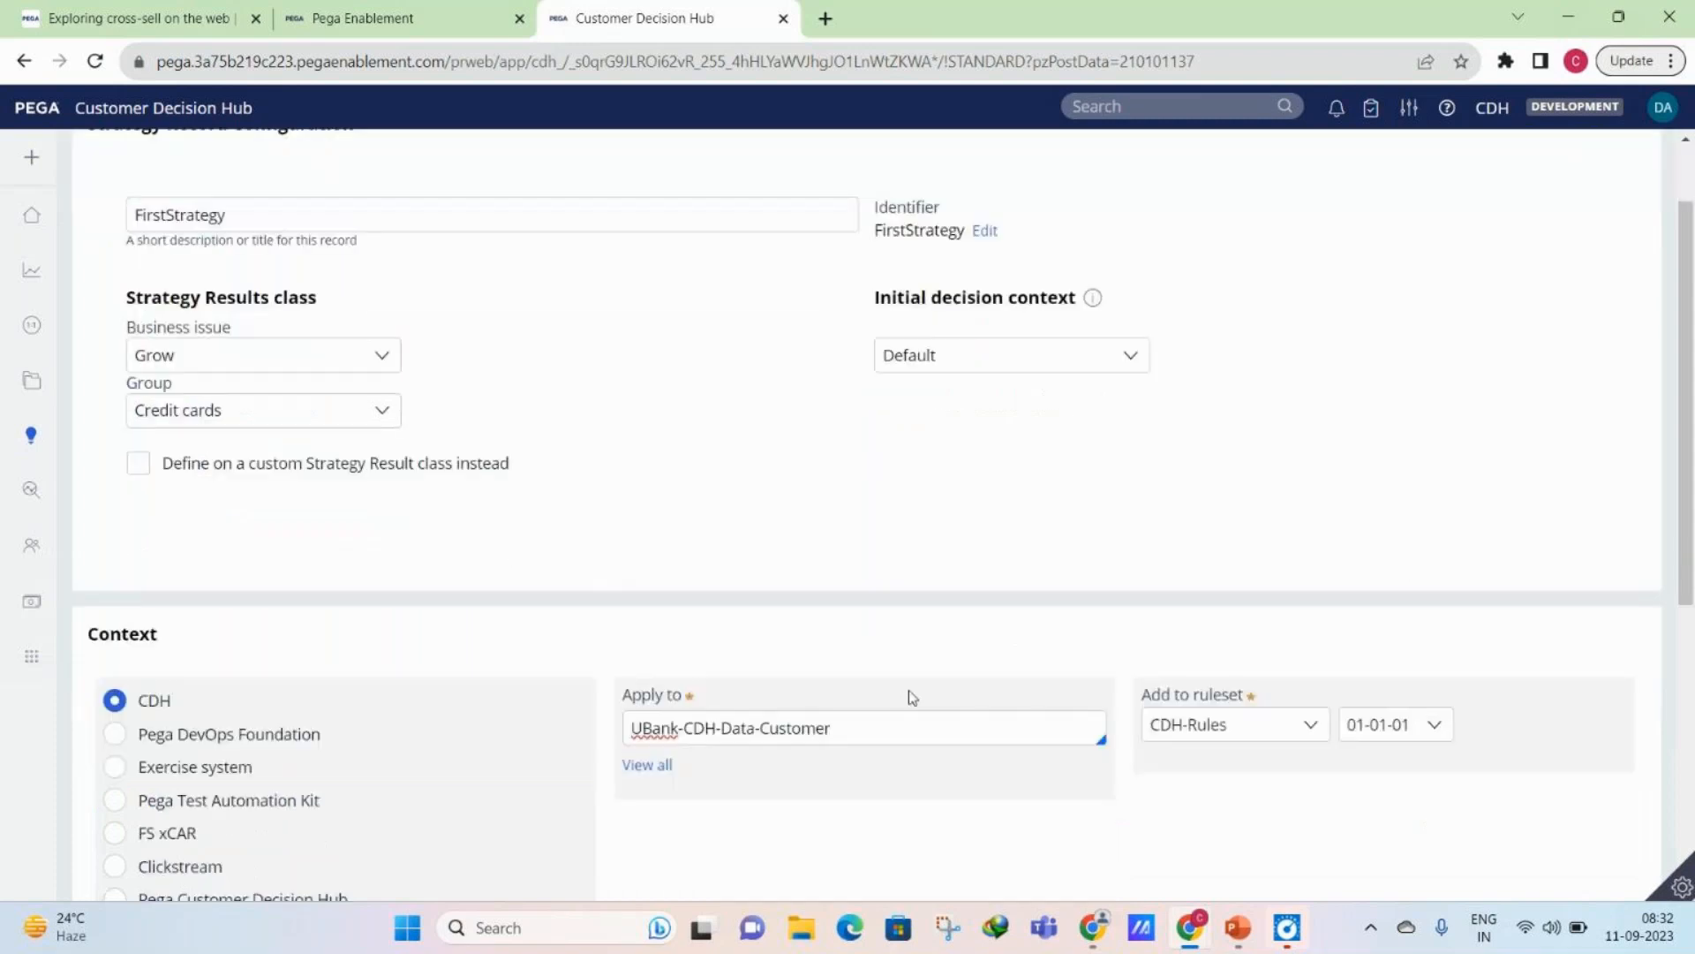
scroll(910, 696, up, 1)
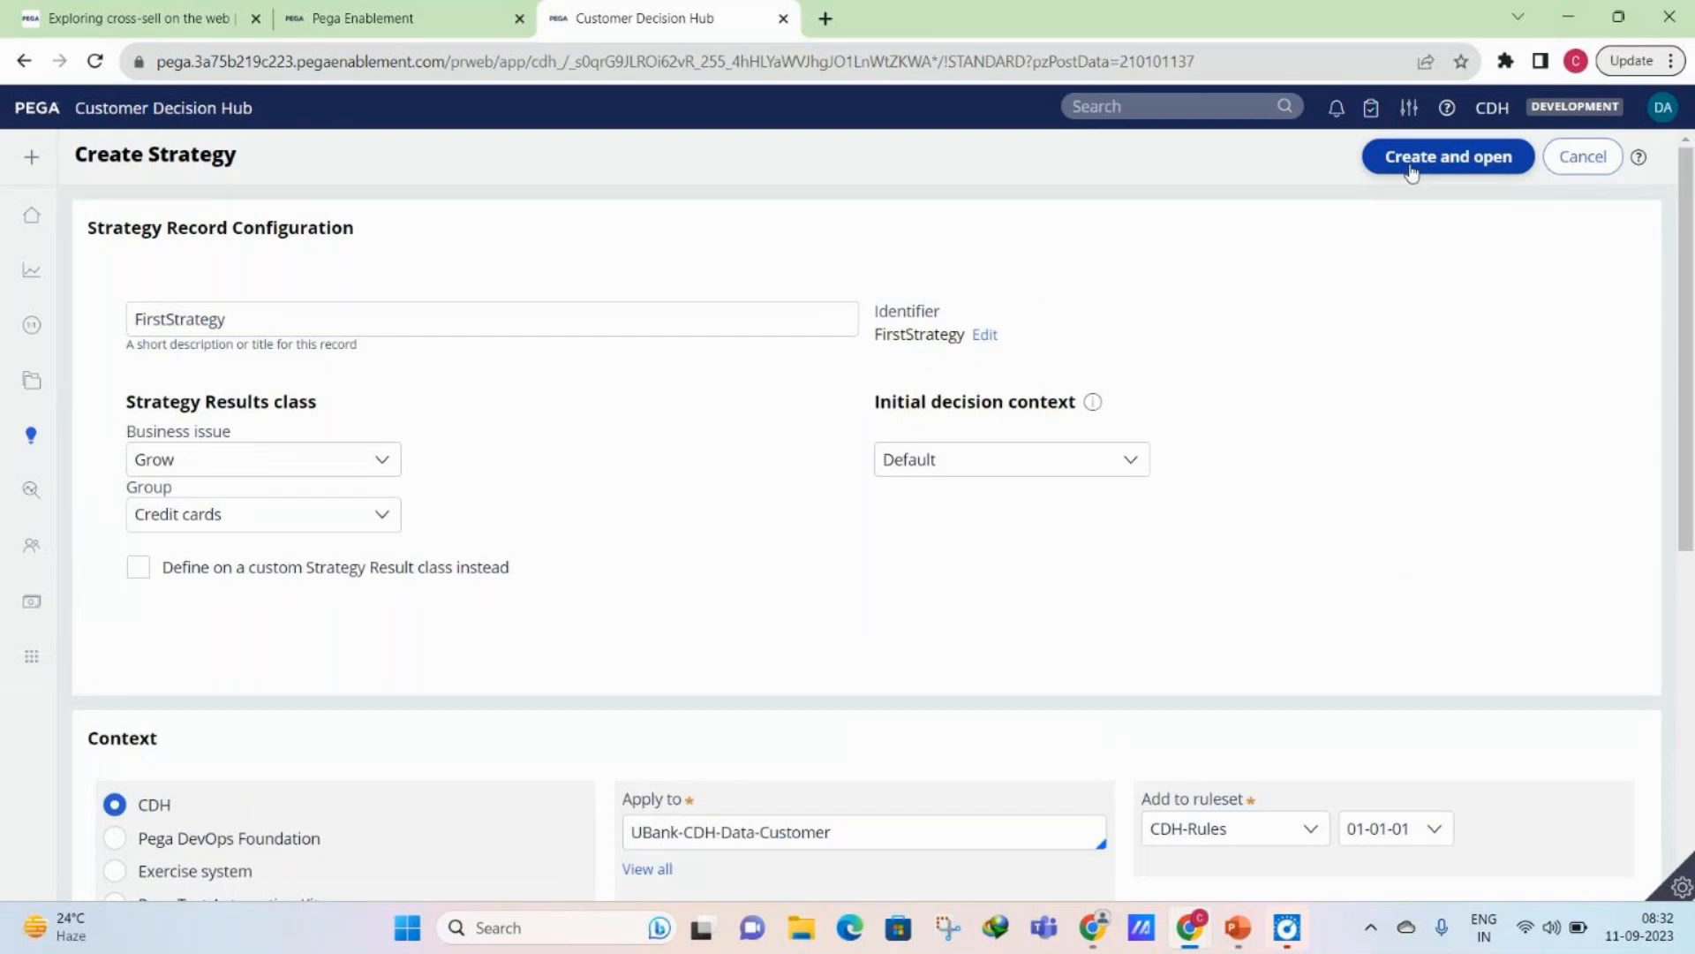
click(1411, 168)
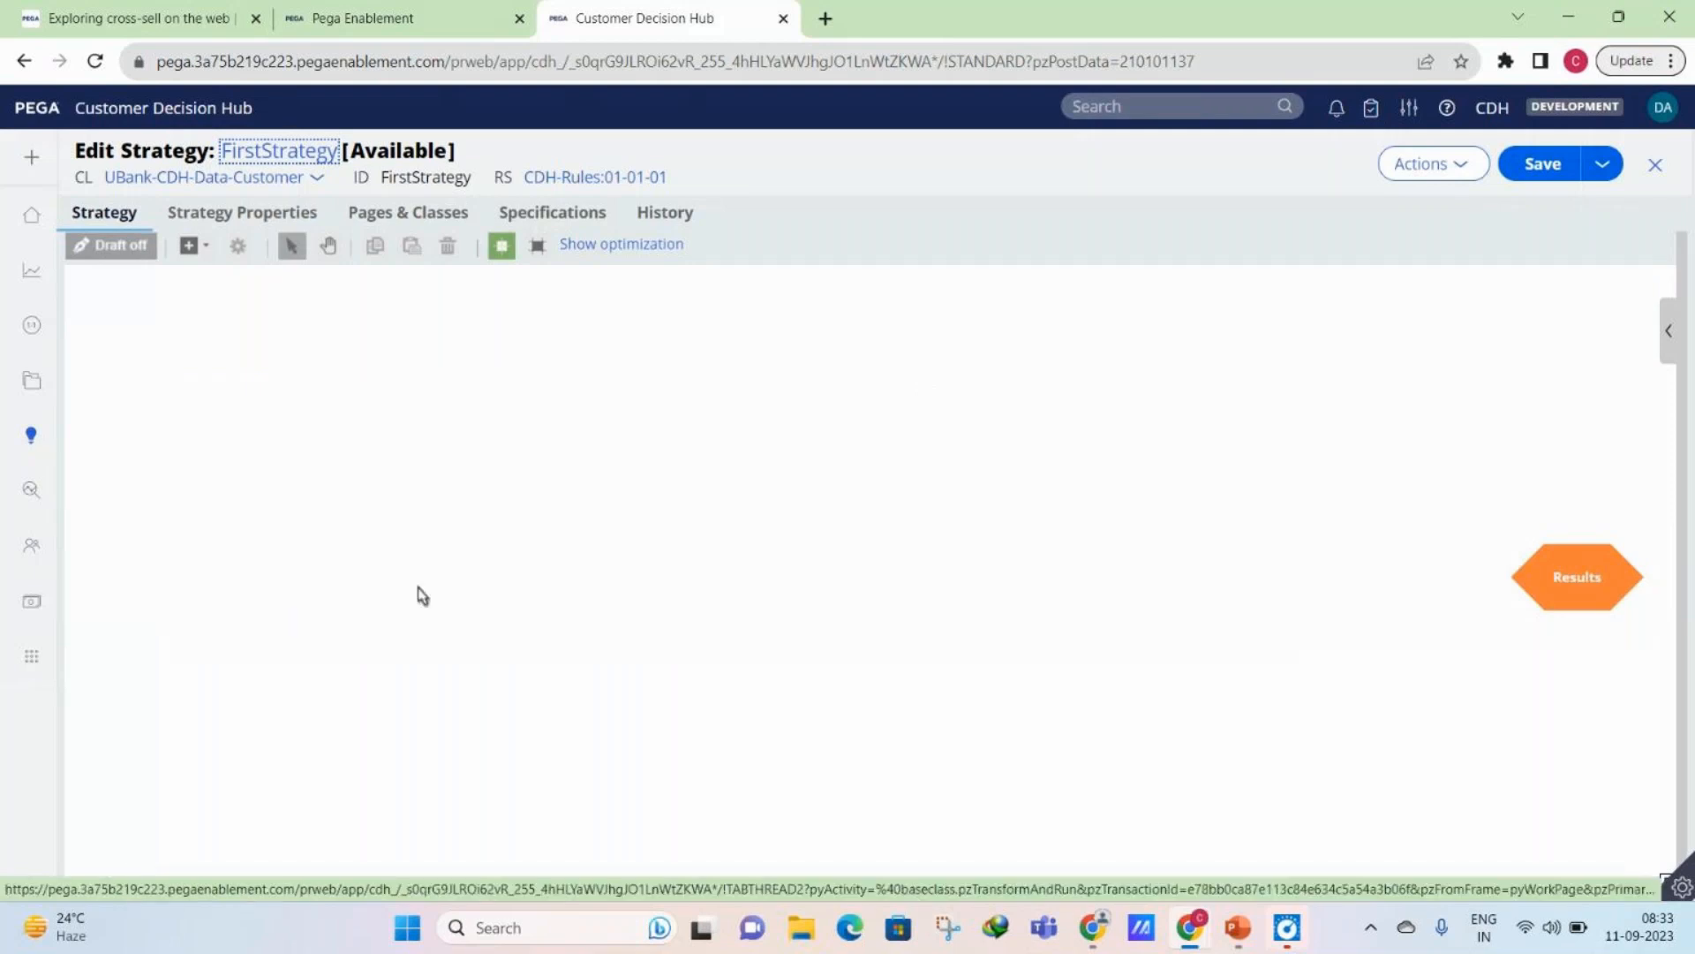
- Reposition the Results shape on the strategy canvas and add a Proposition data import component across from it
drag(1612, 581, 1388, 558)
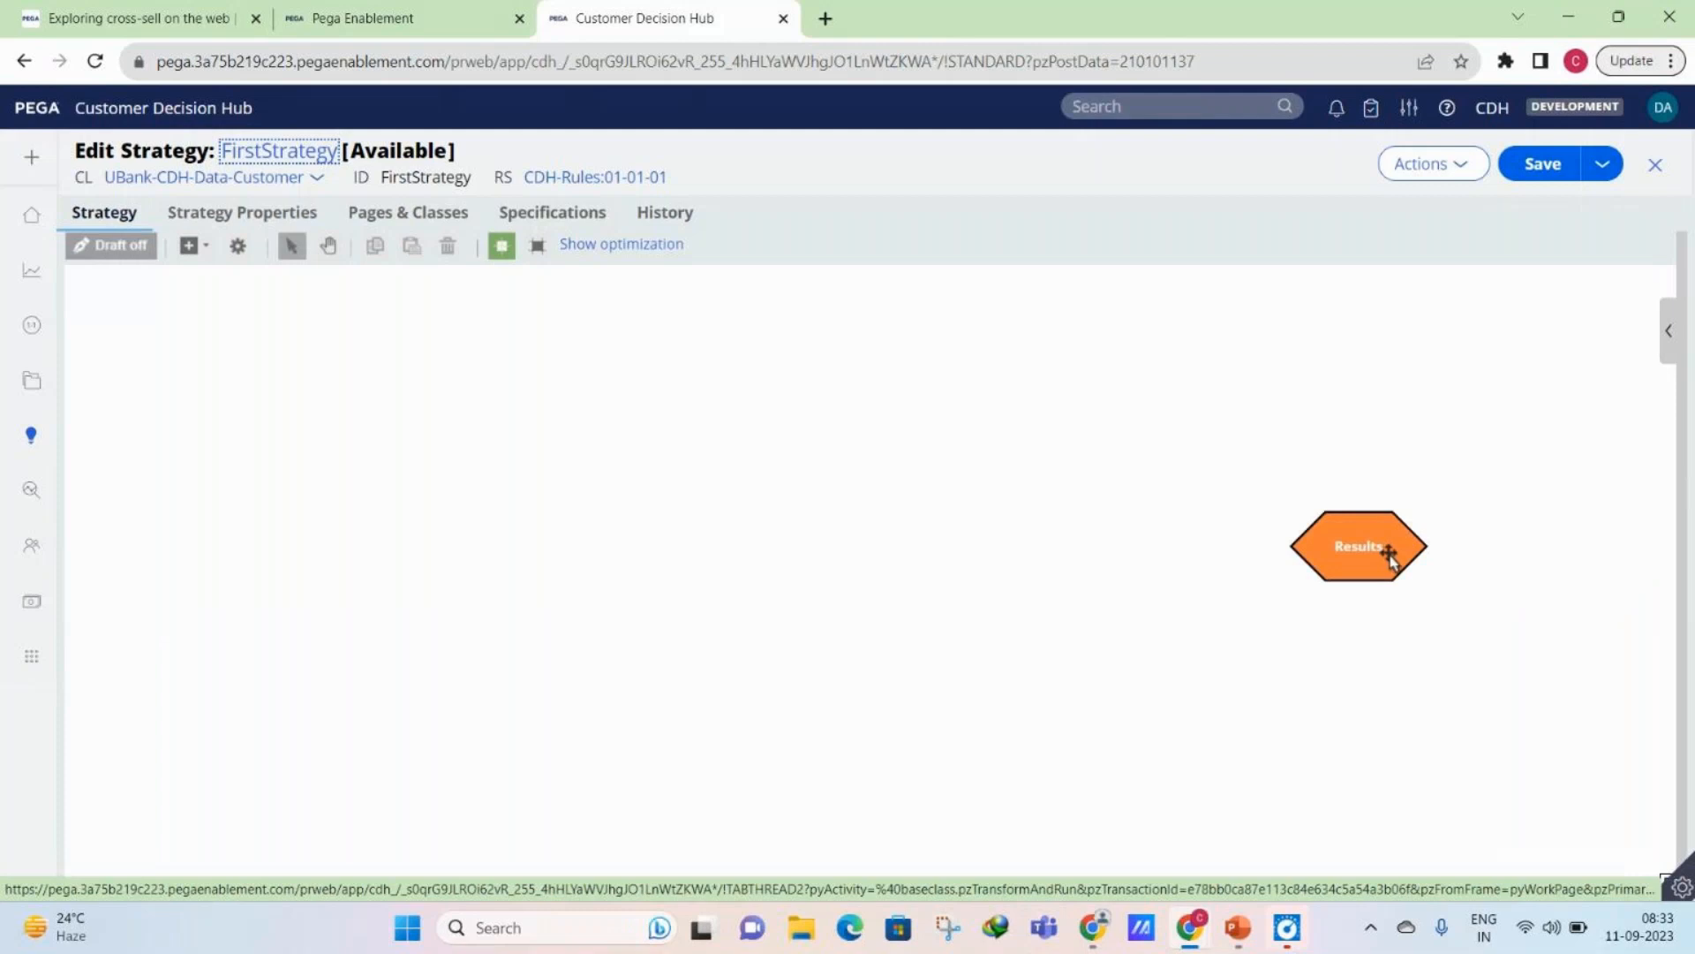
drag(1389, 554, 1456, 553)
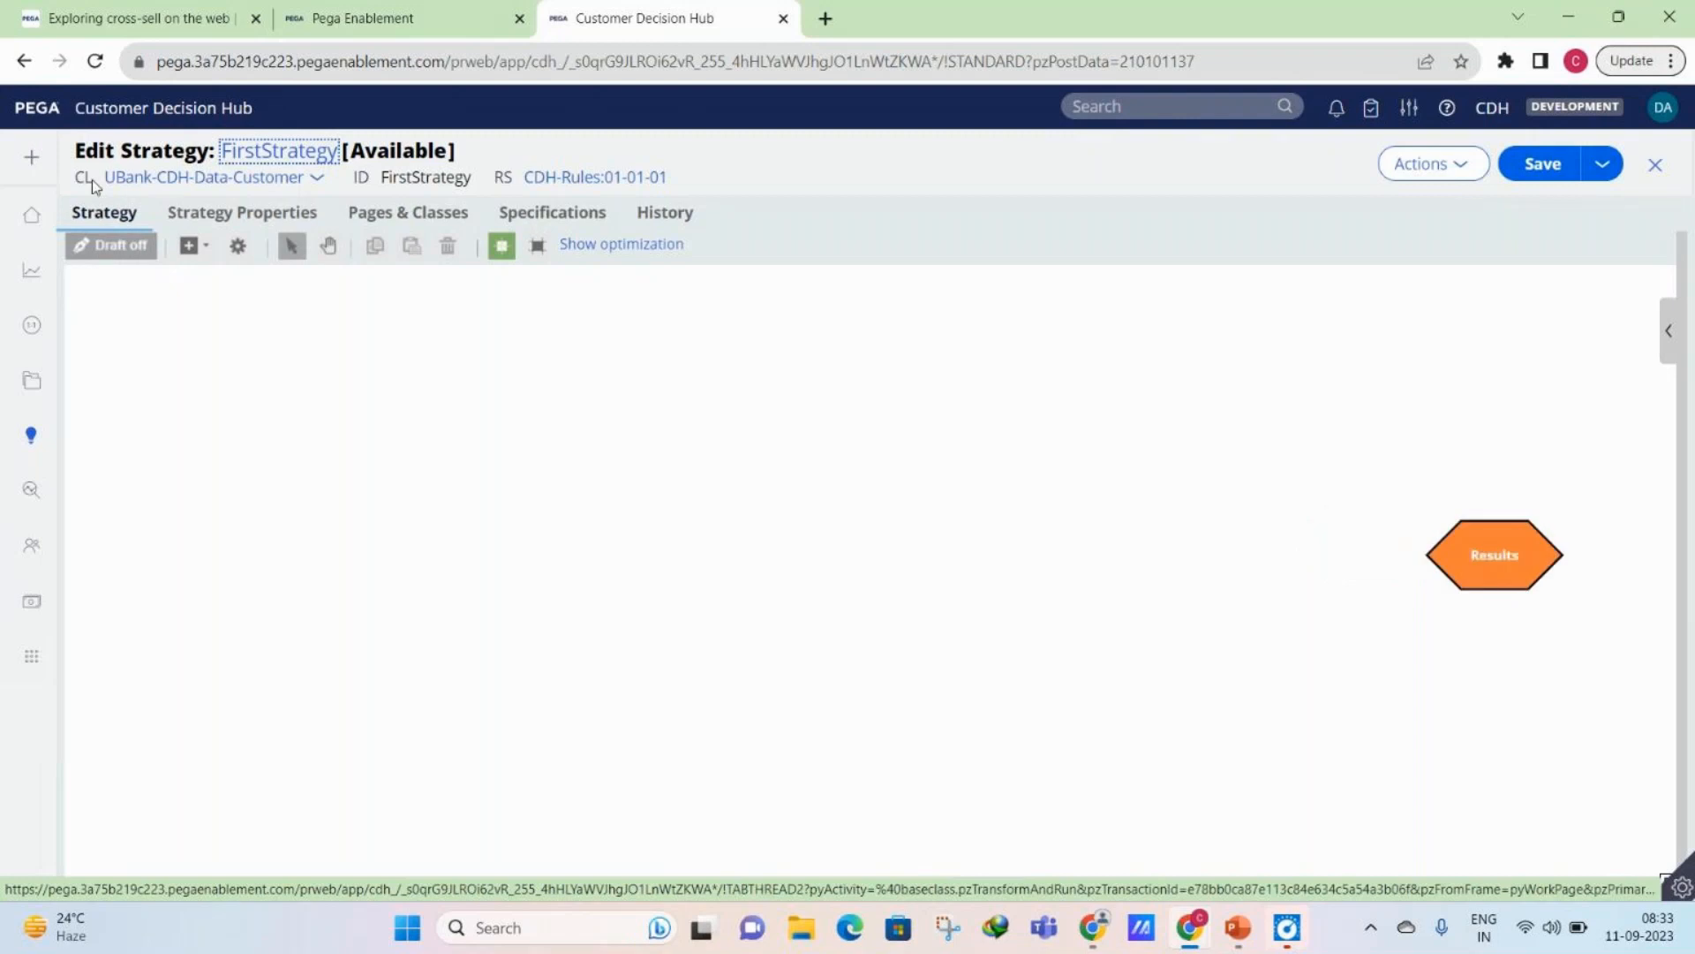
click(189, 246)
mouse_move(198, 346)
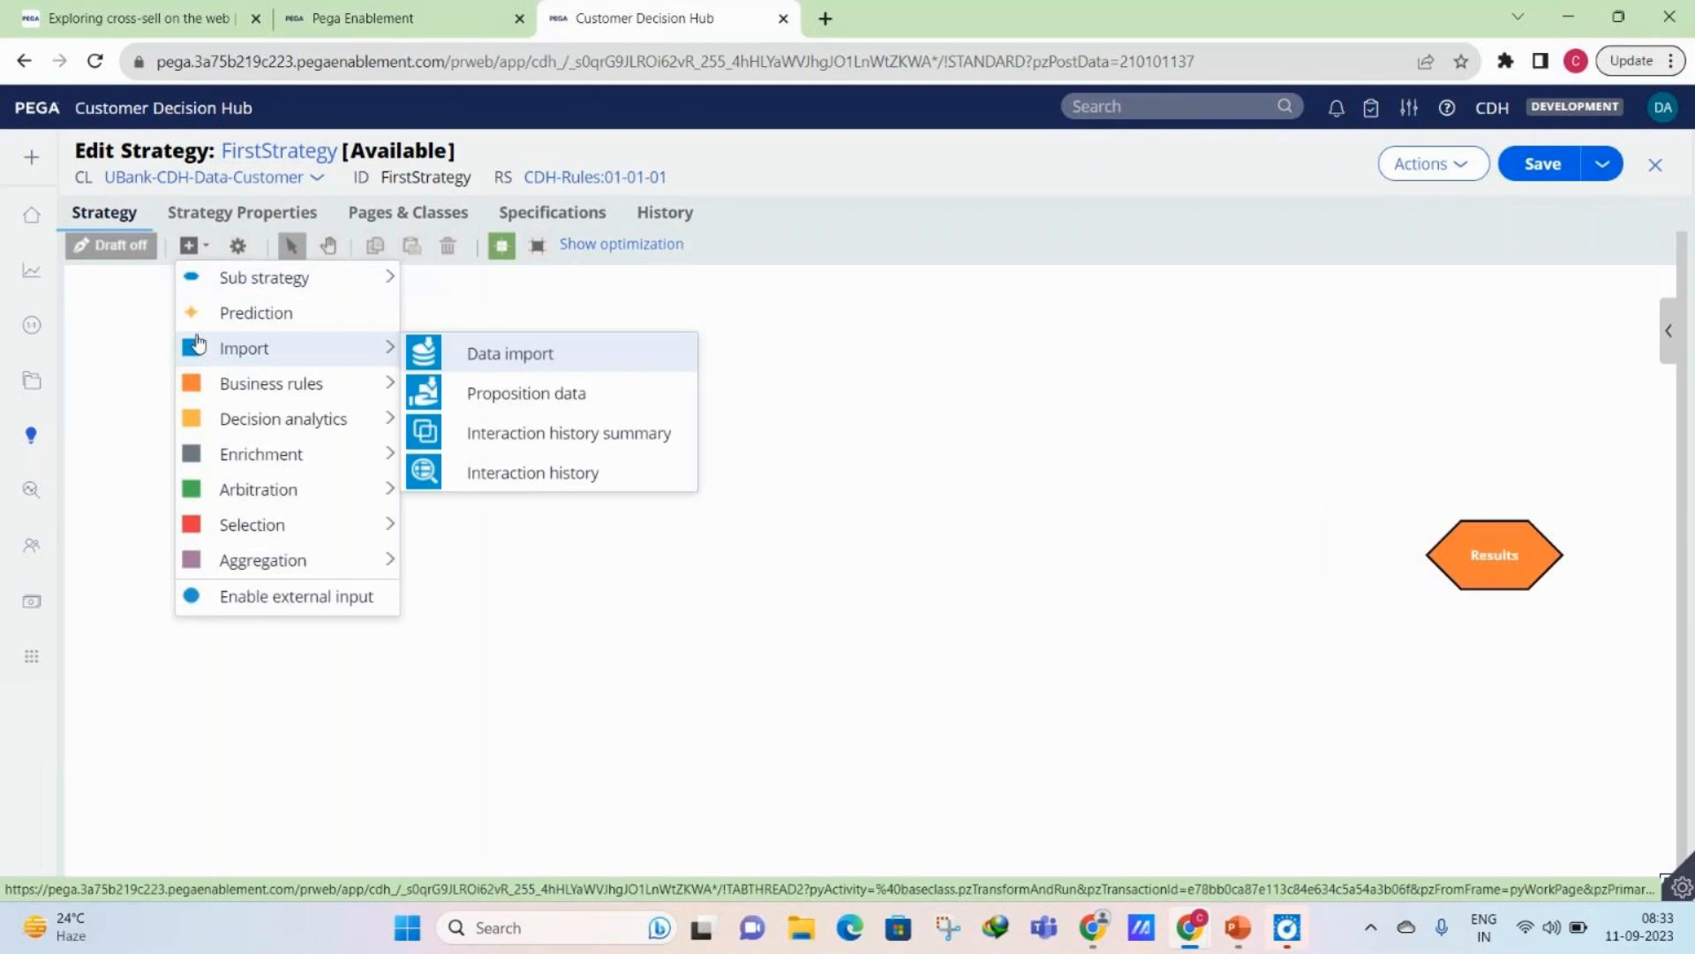
click(481, 390)
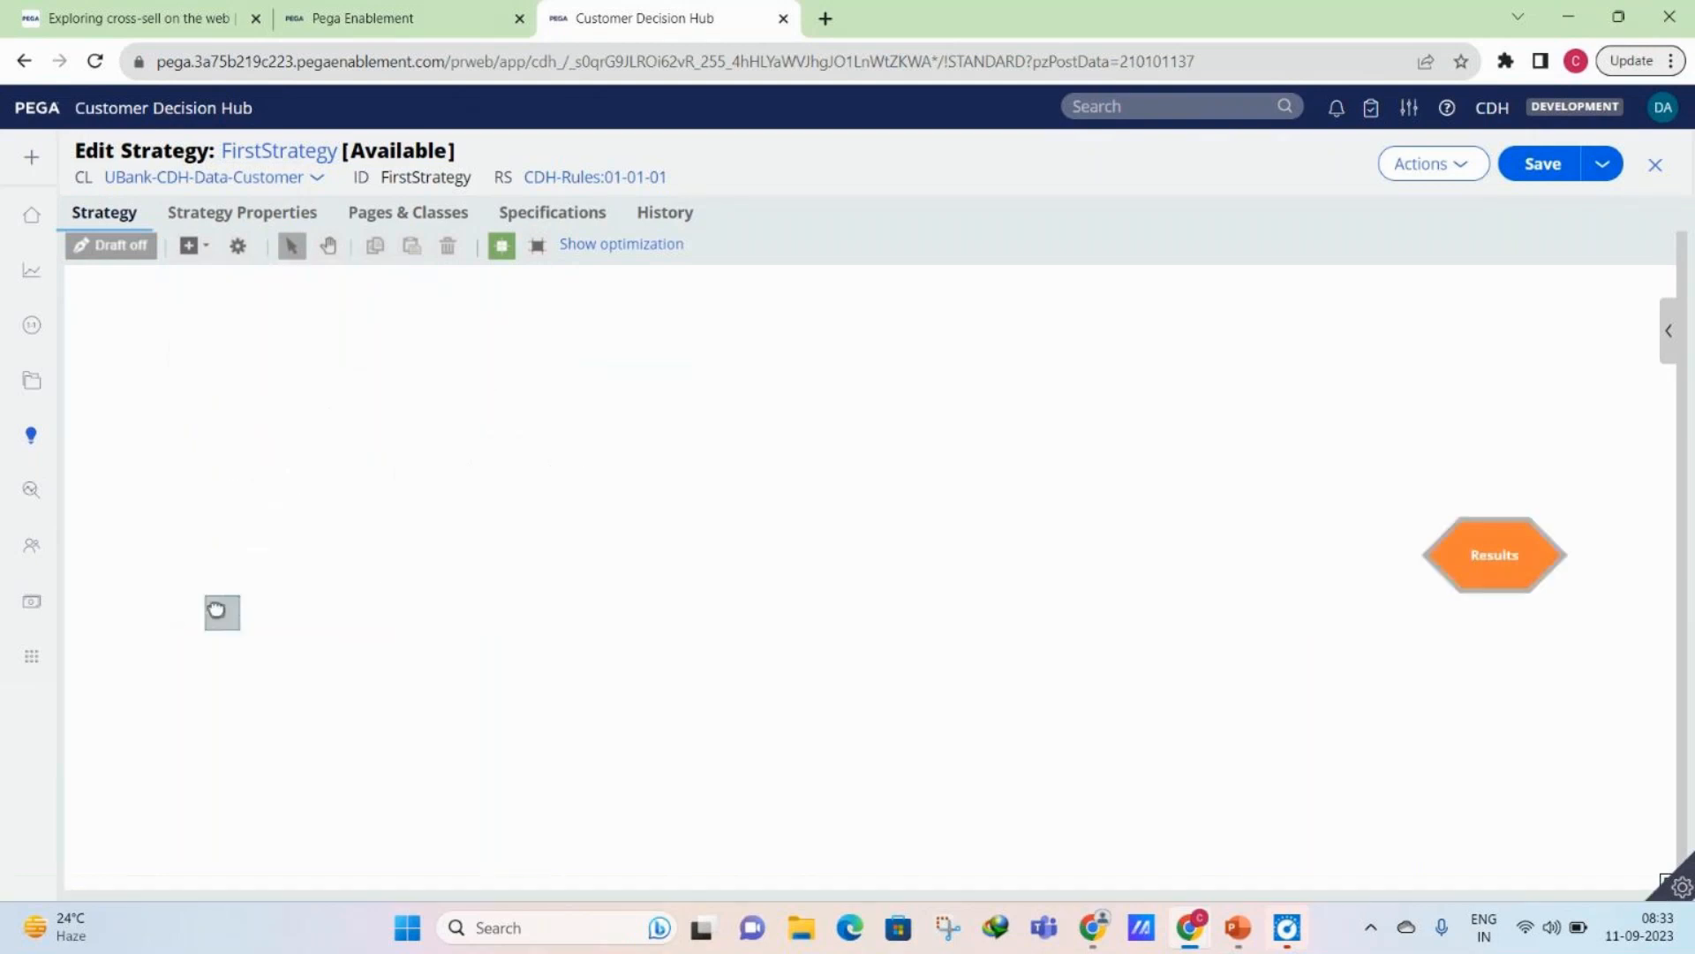
click(265, 522)
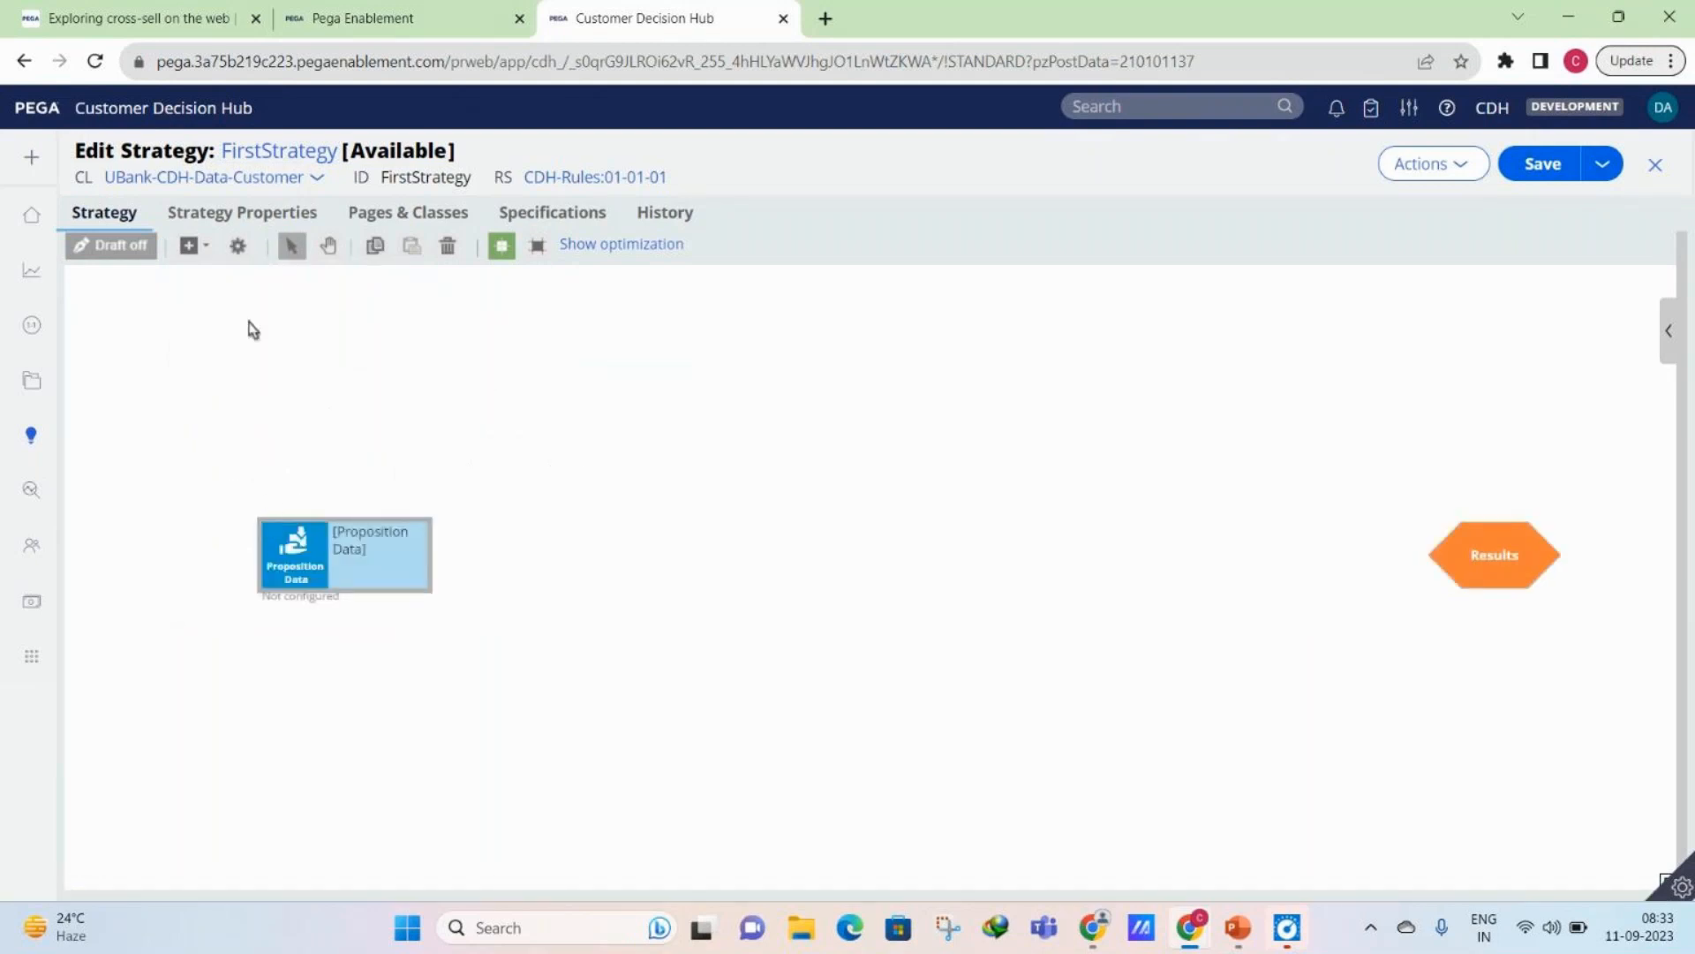
click(210, 252)
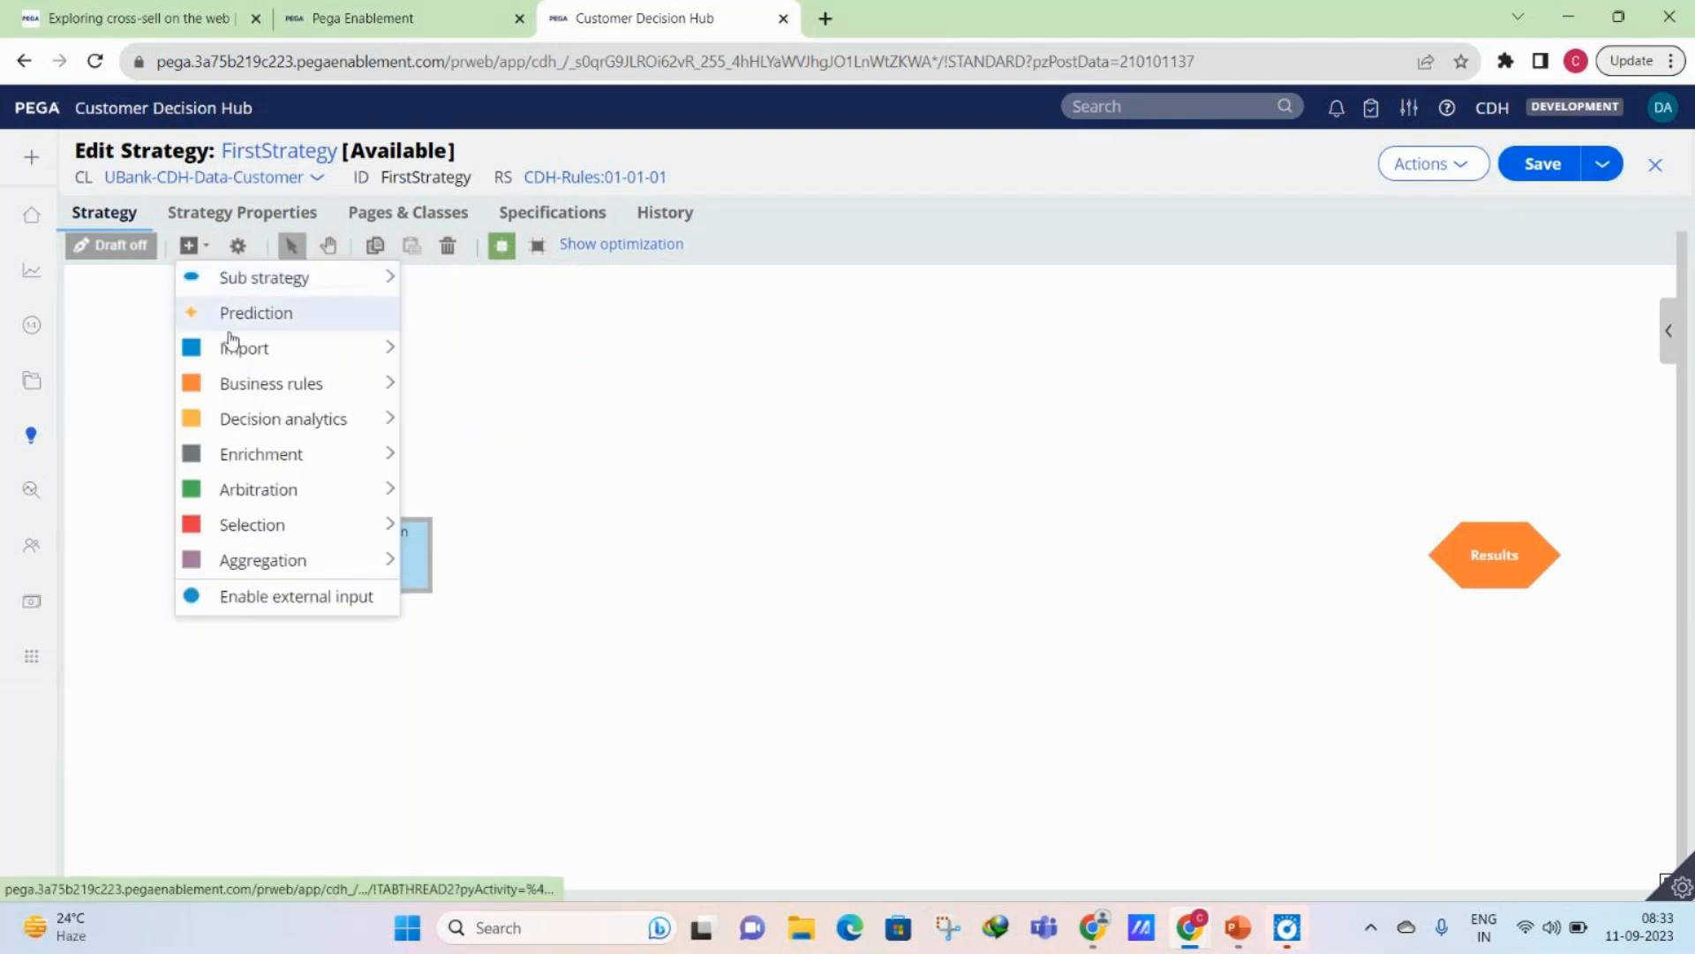
mouse_move(253, 347)
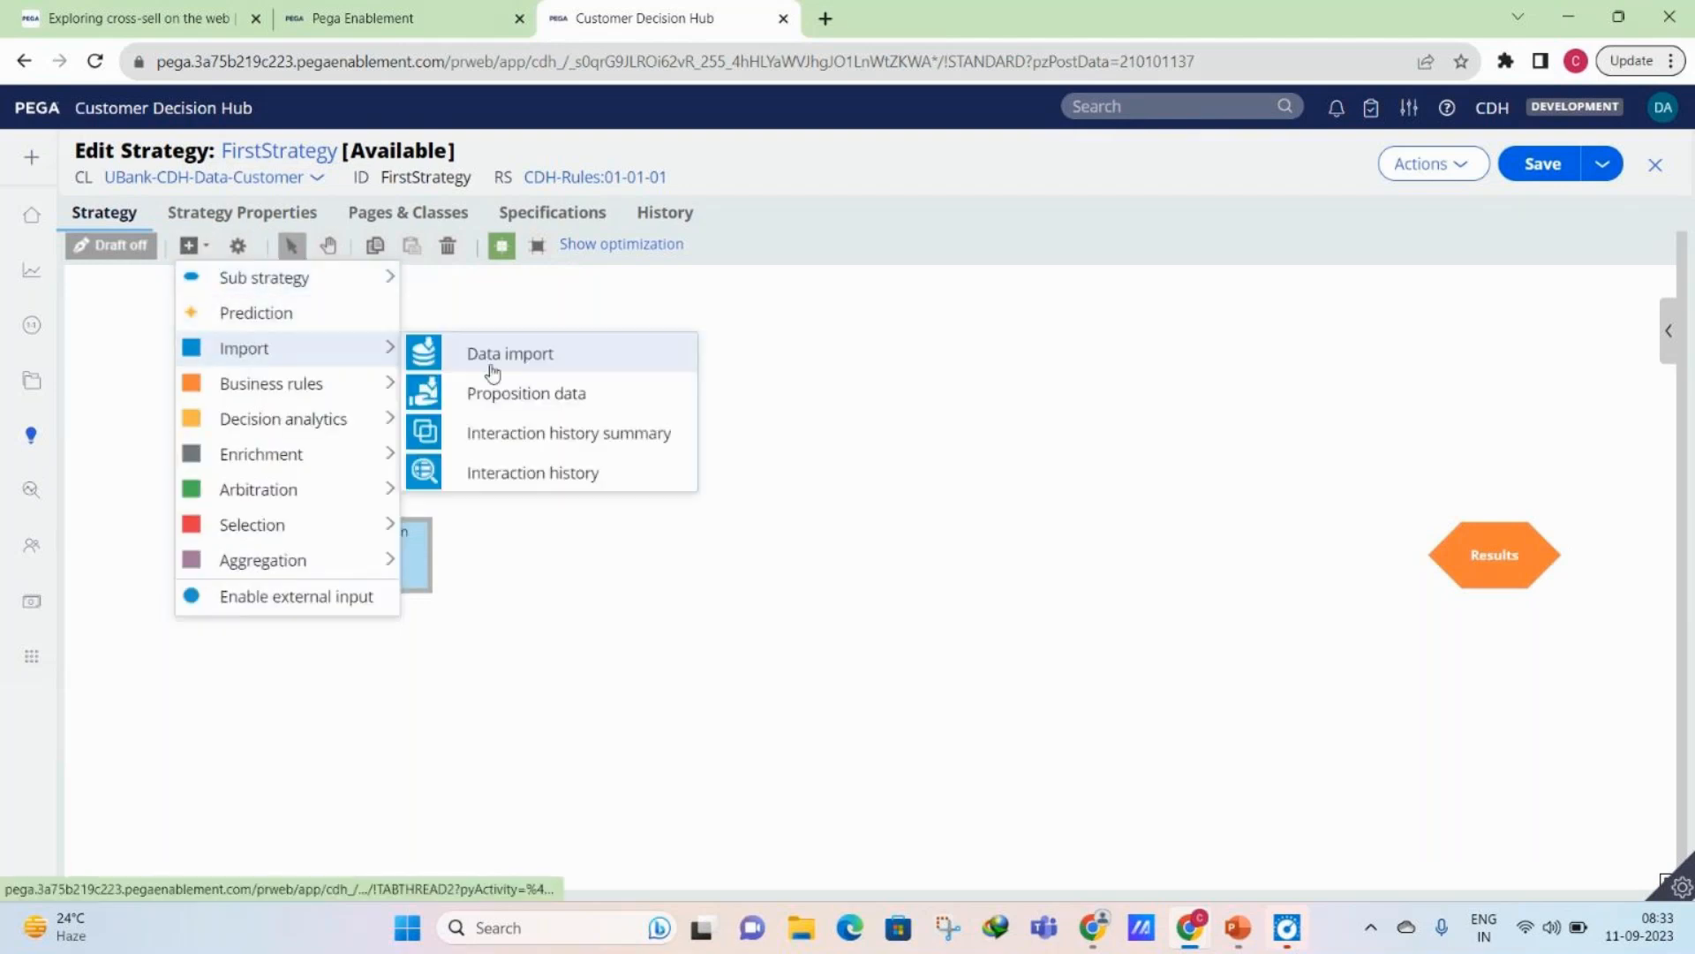
mouse_move(310, 391)
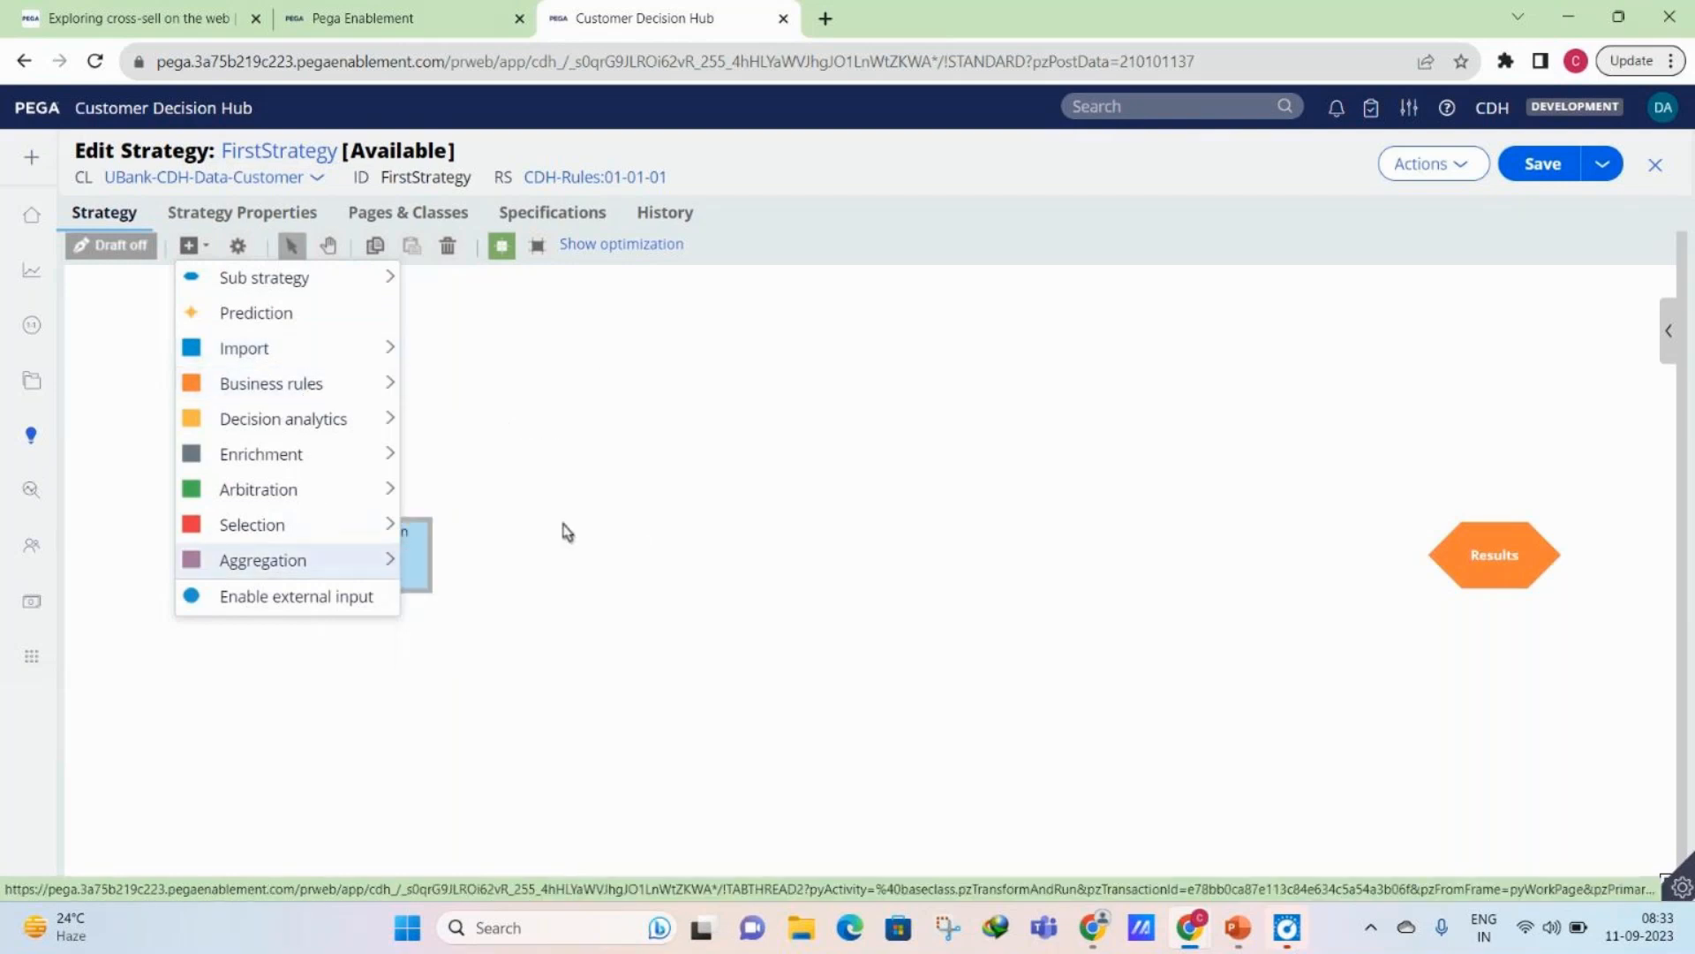
mouse_move(379, 525)
click(484, 498)
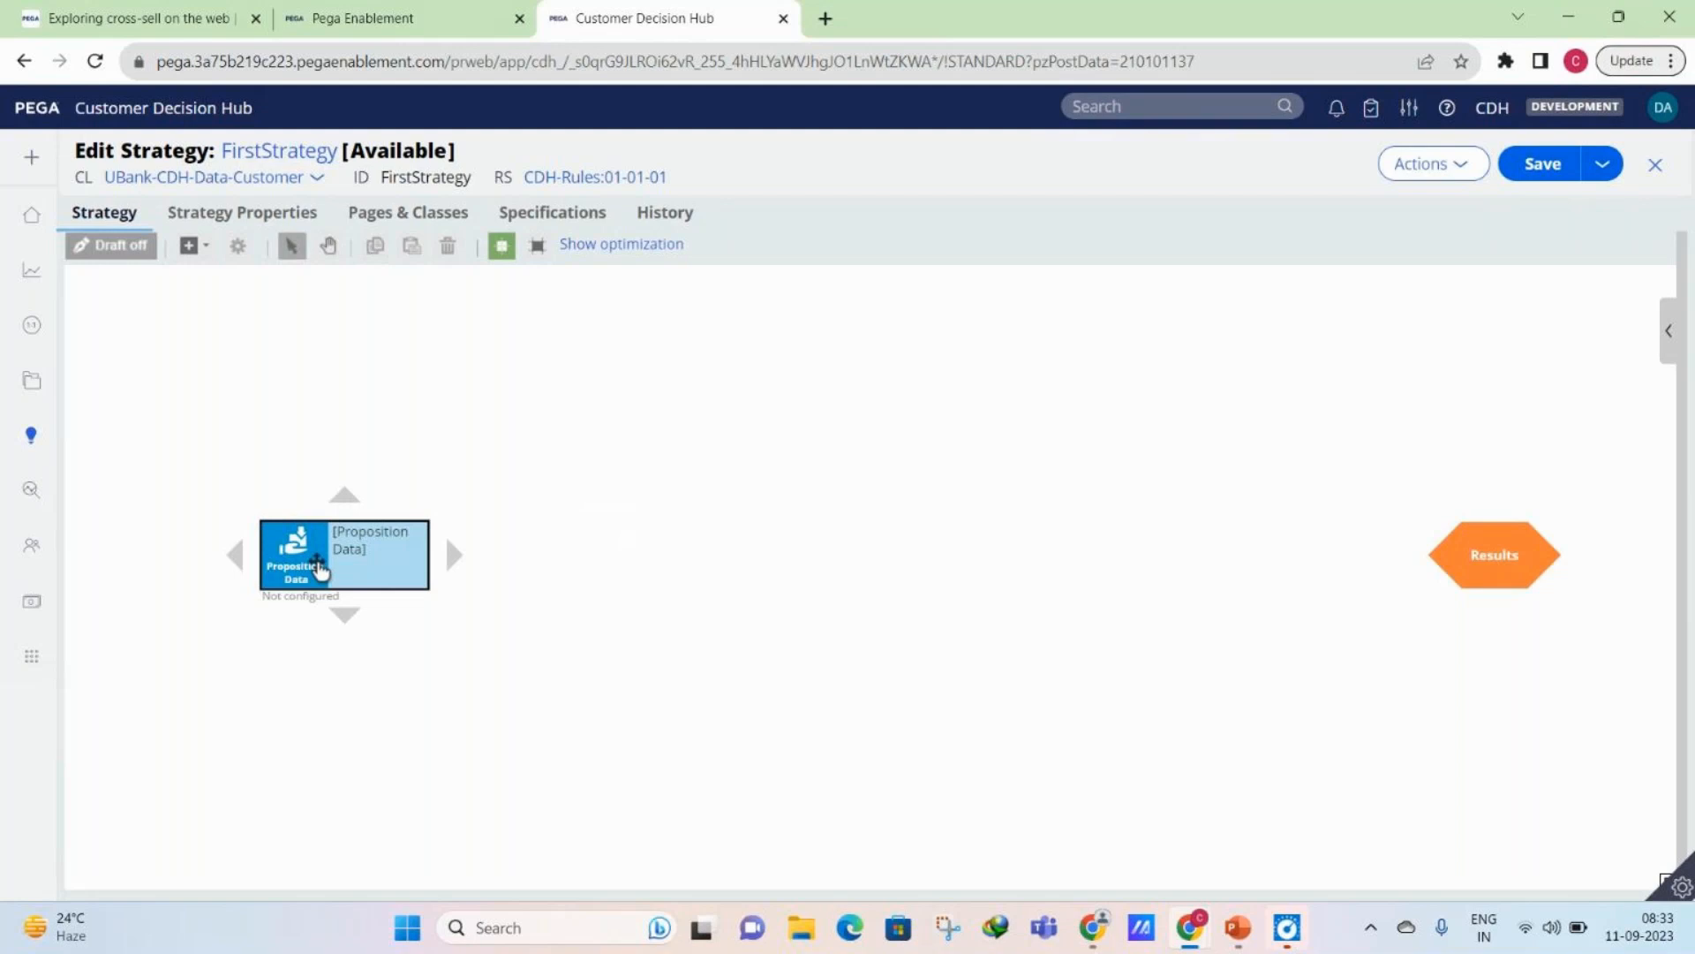
click(191, 245)
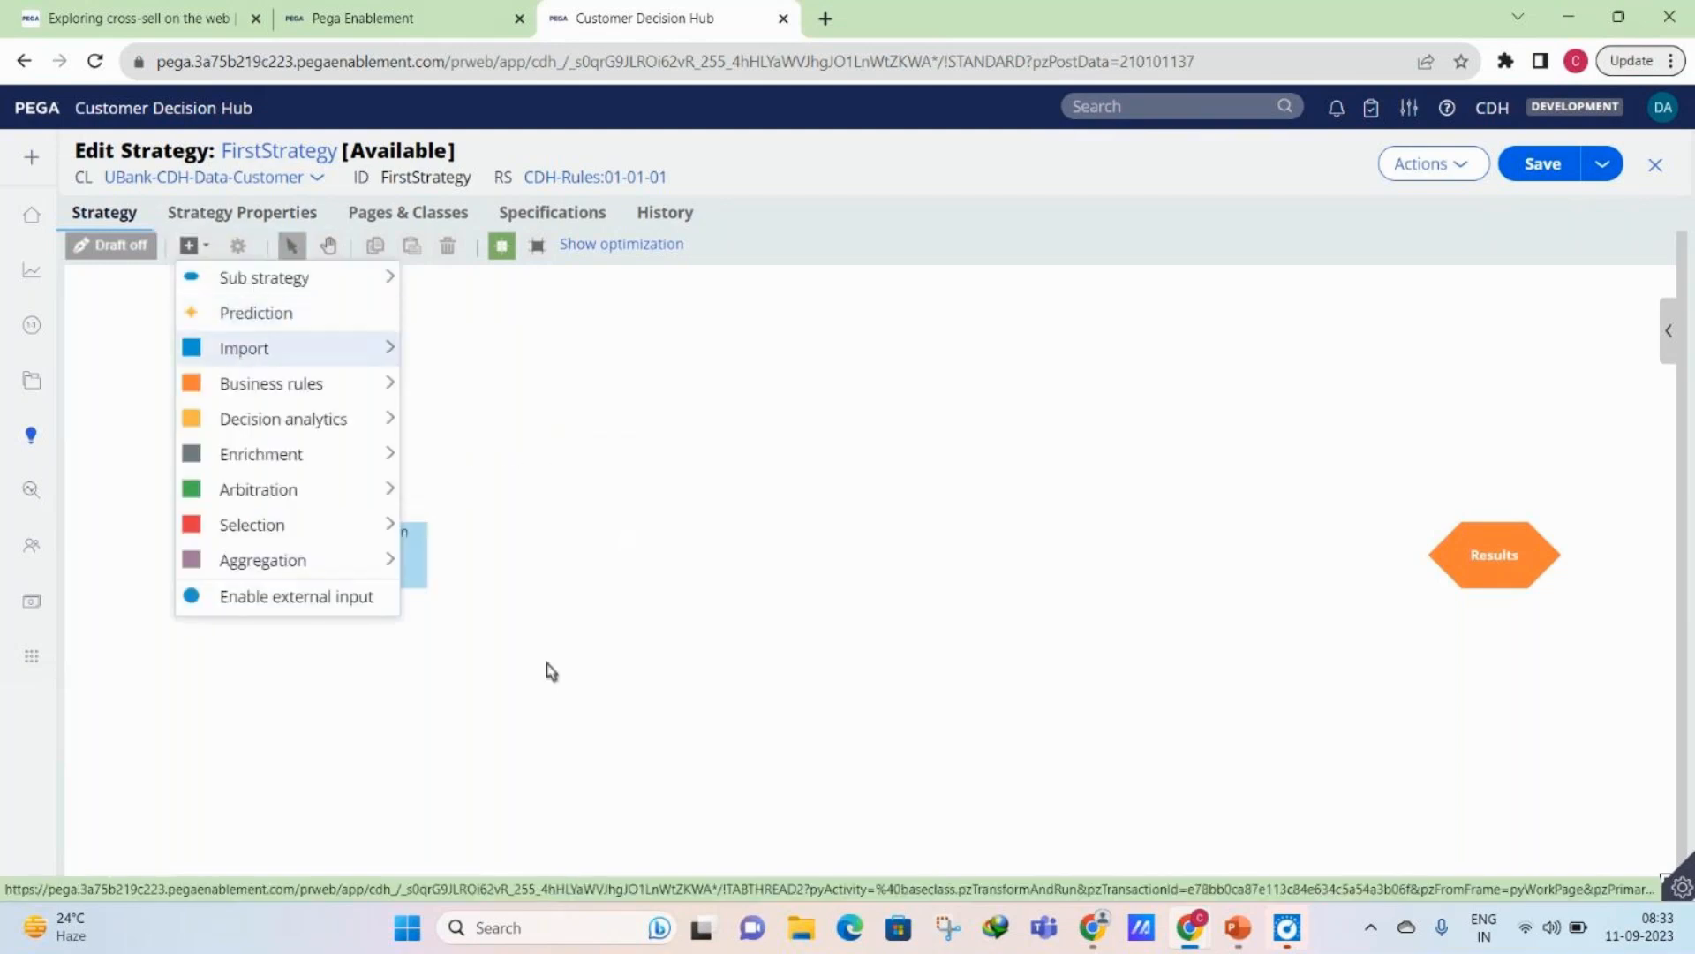
- Add a second Proposition data component to the lower part of the canvas and delete it again
click(594, 768)
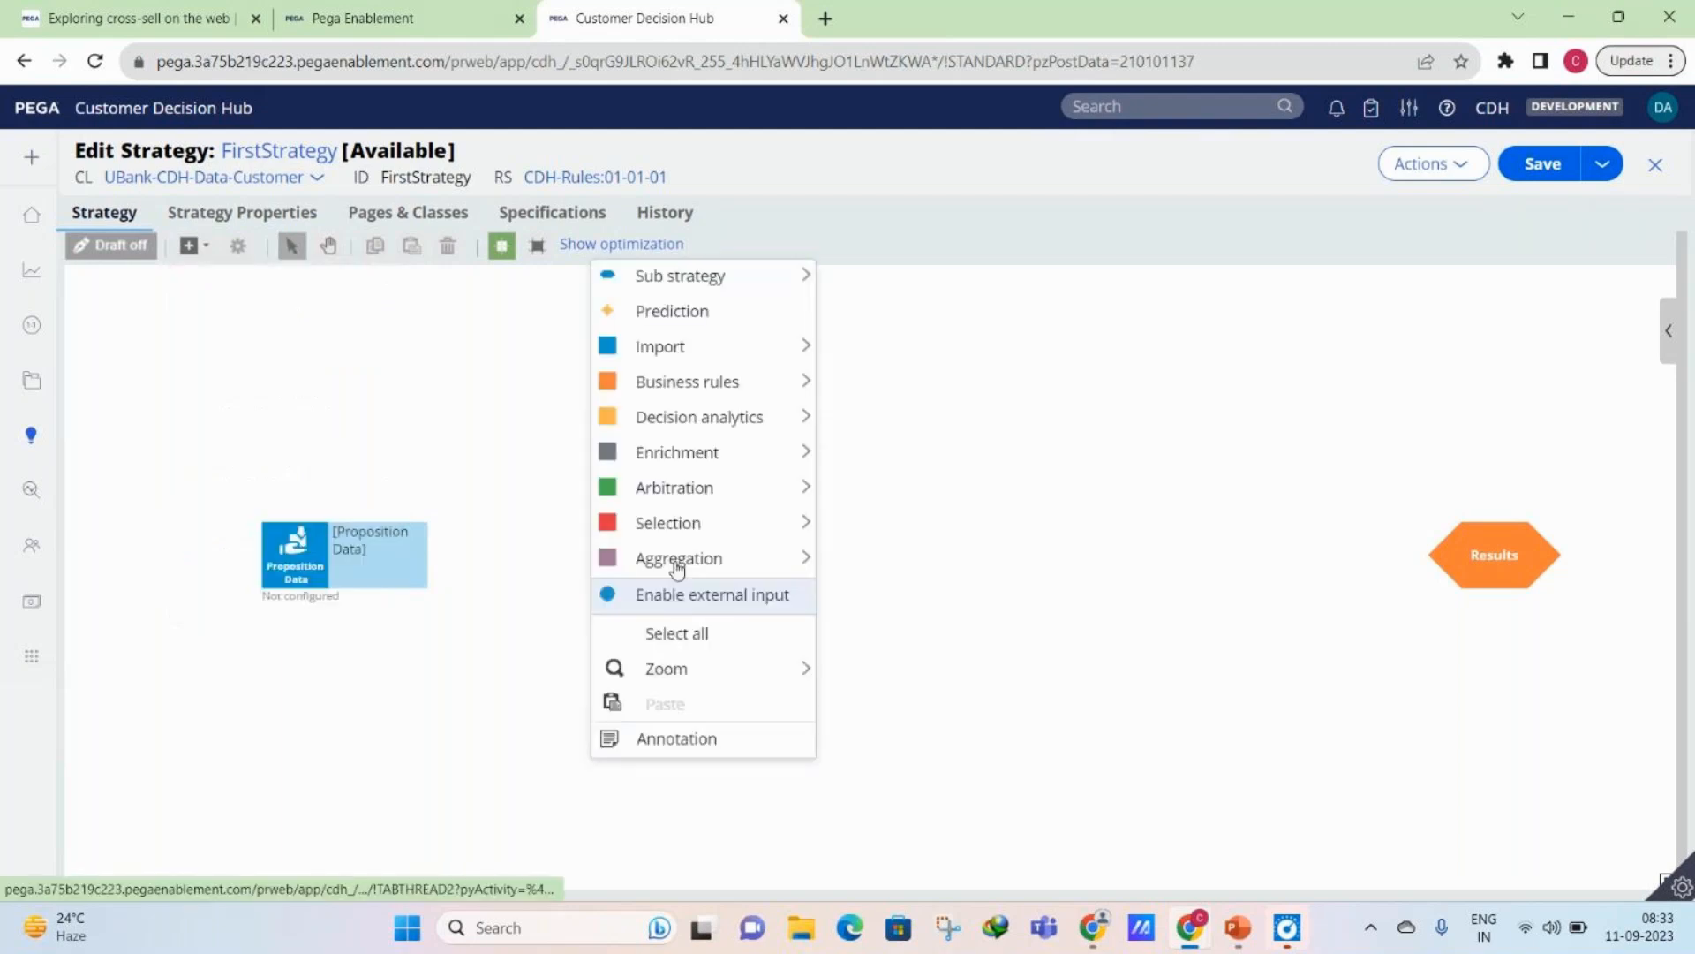
mouse_move(706, 346)
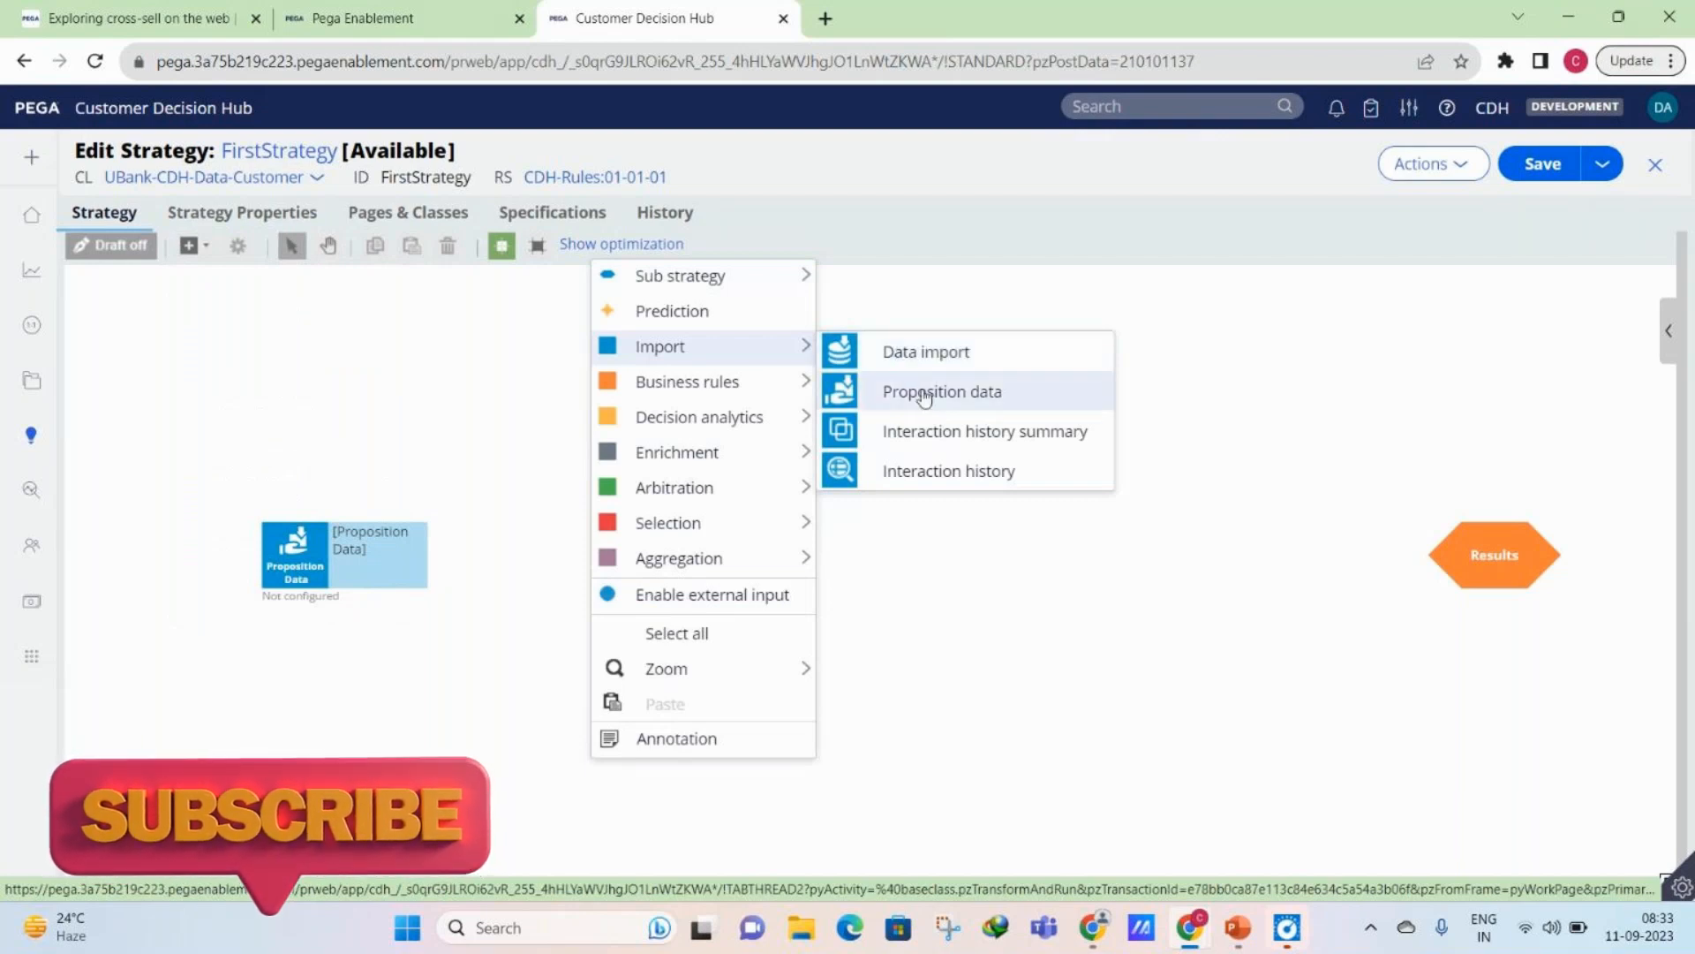
click(919, 394)
right_click(673, 760)
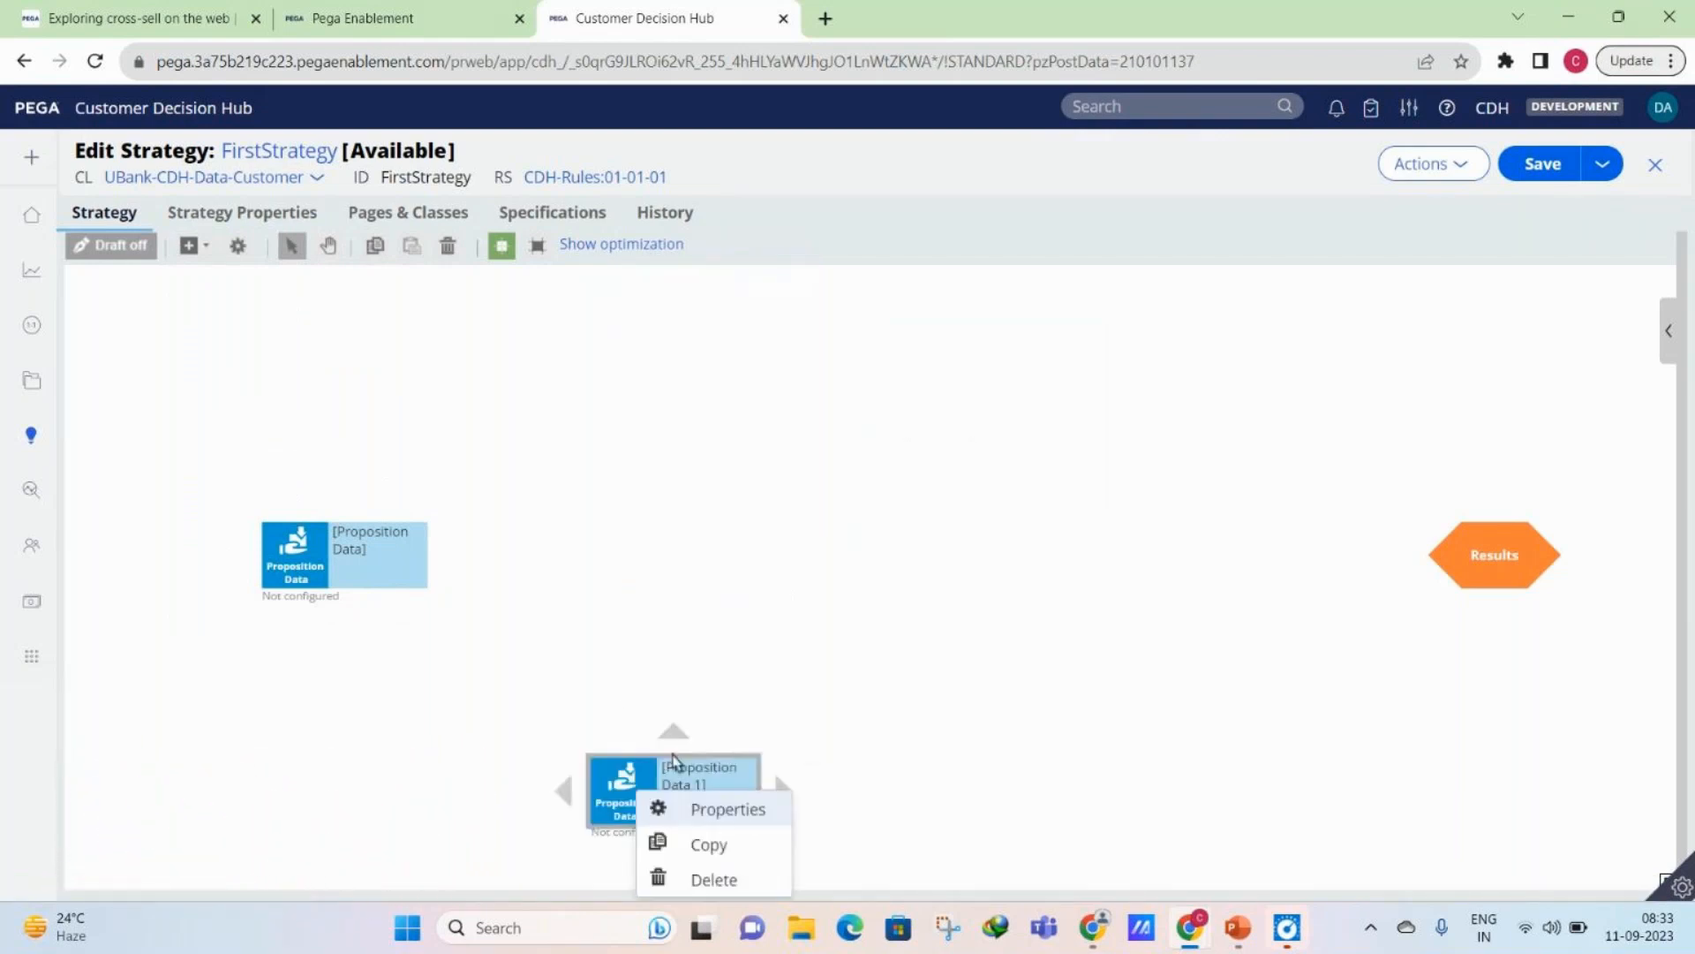
key(Delete)
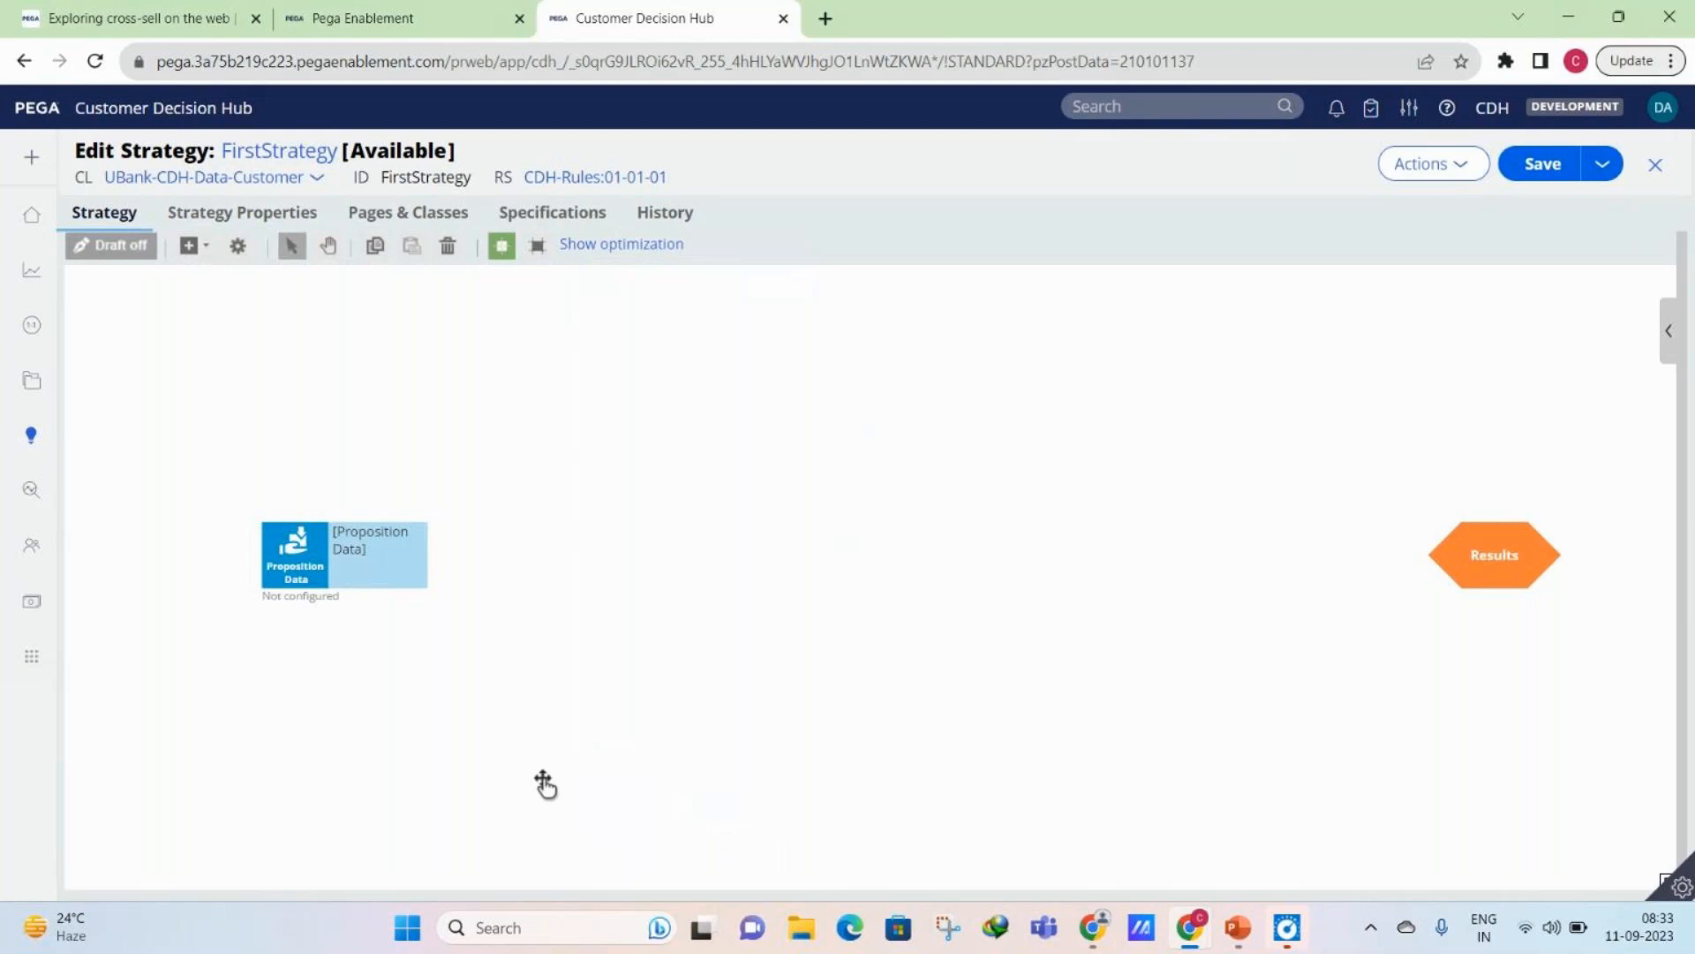
mouse_move(330, 505)
click(190, 245)
- Configure the Proposition data component with Import All for the Grow issue and Credit cards group
mouse_move(265, 348)
double_click(319, 566)
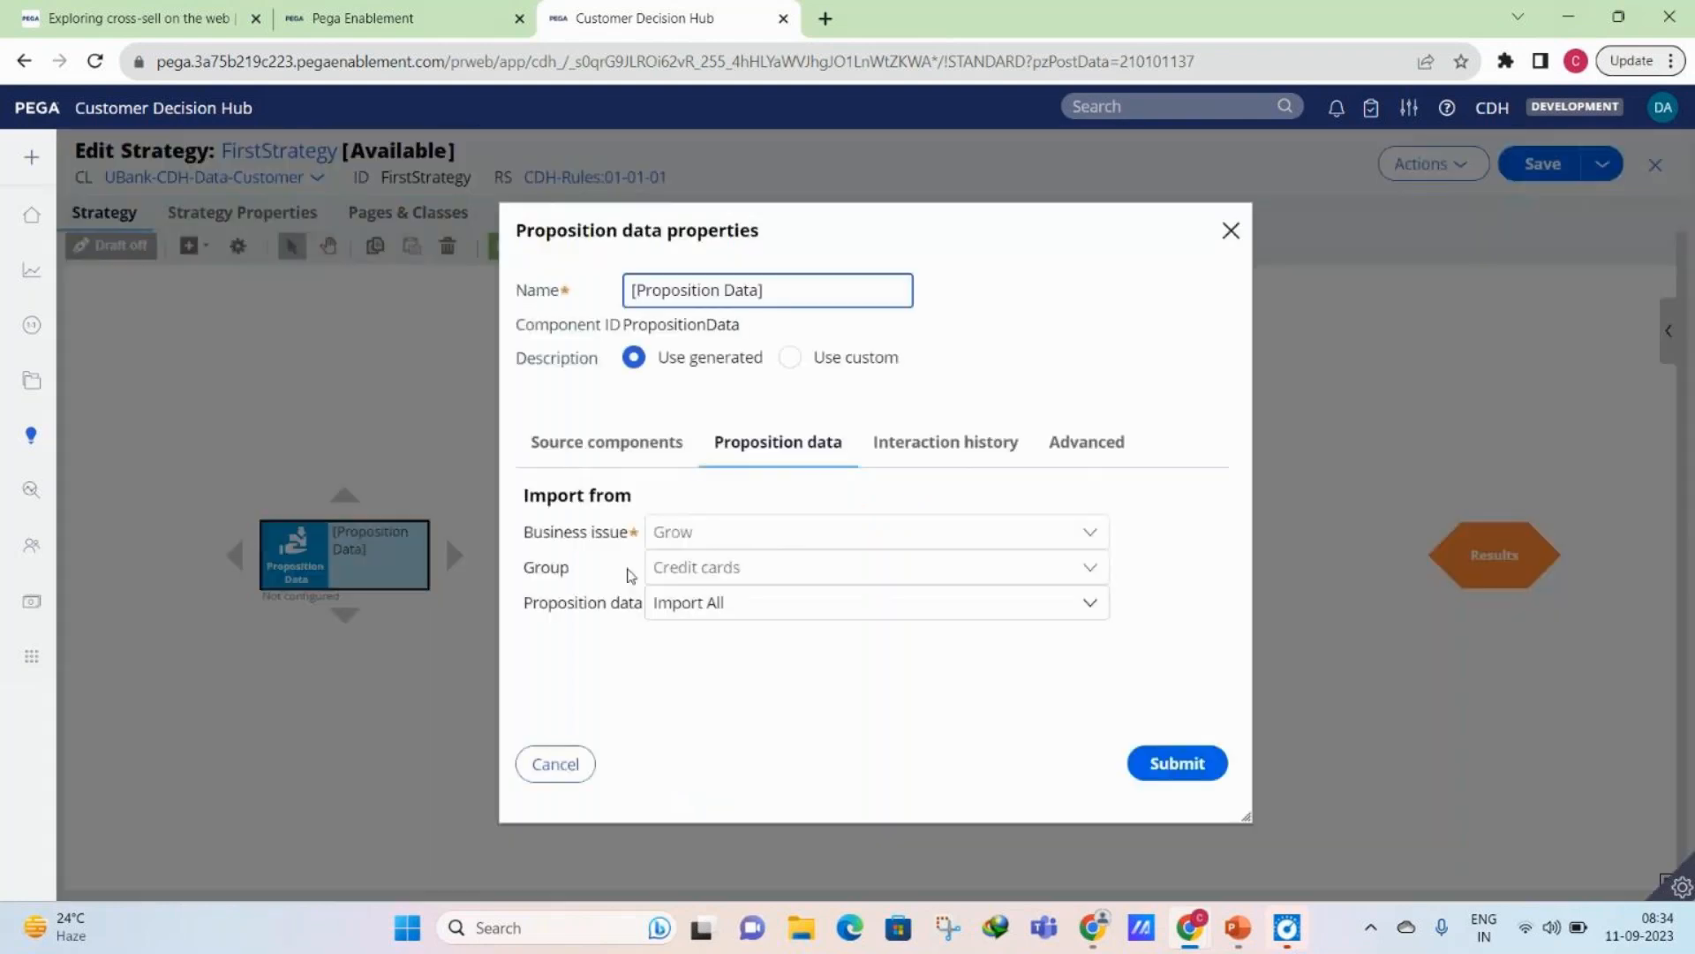
click(649, 468)
click(685, 566)
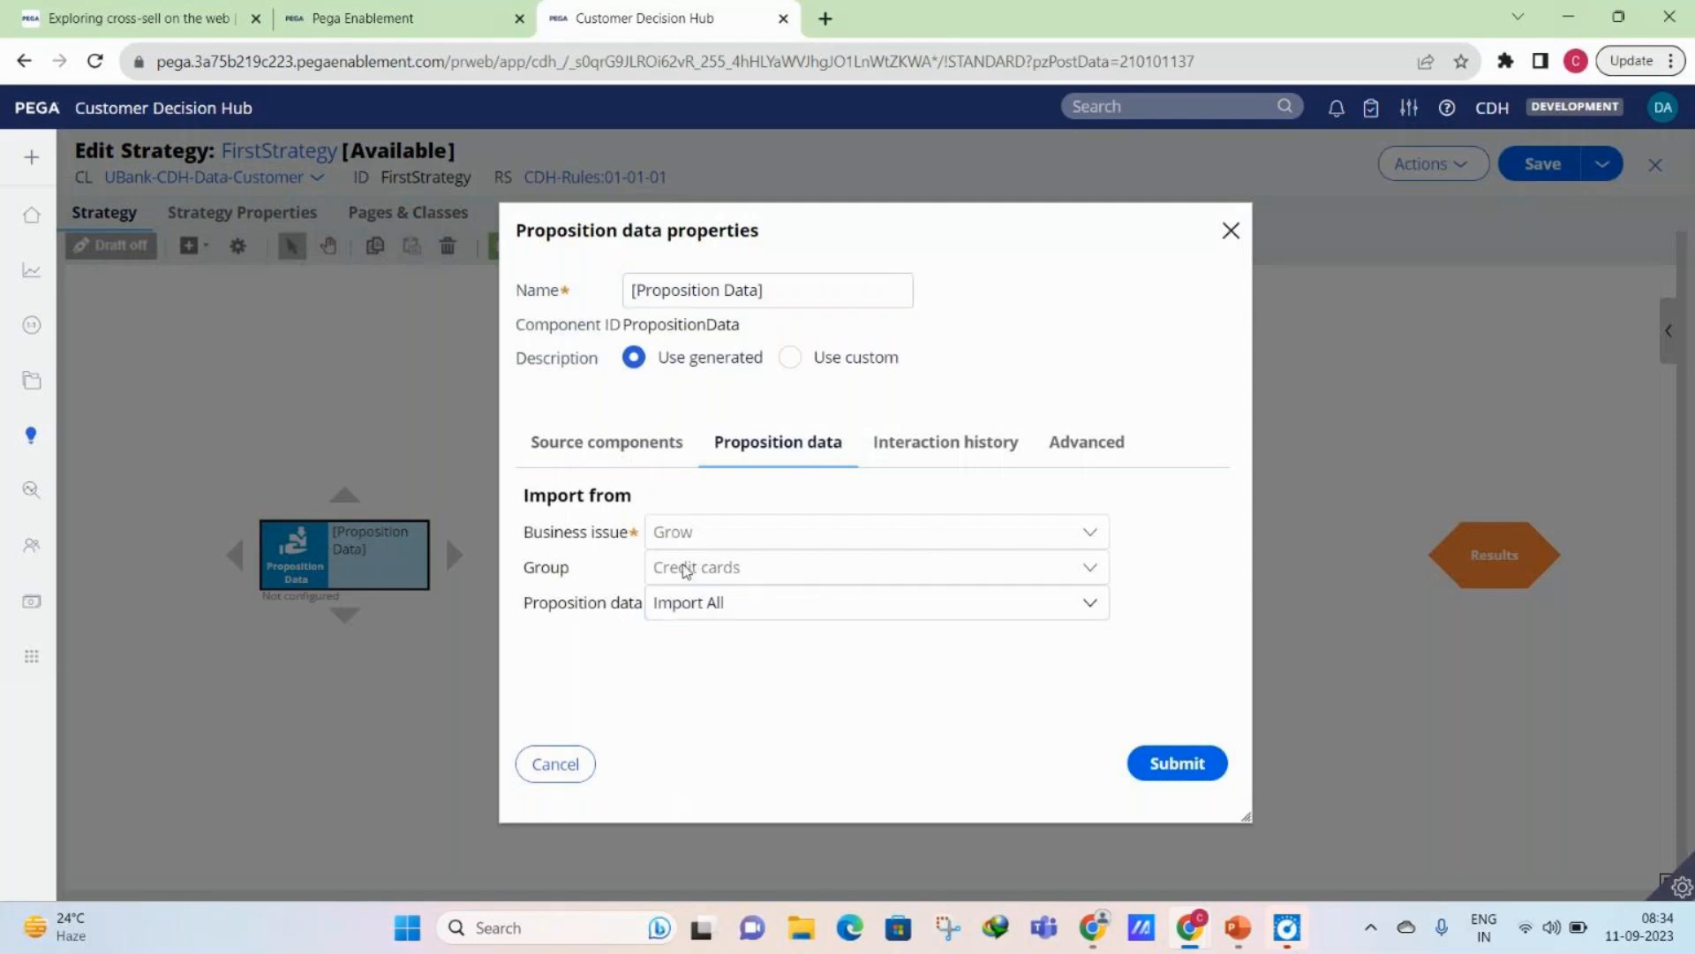
double_click(685, 569)
click(823, 540)
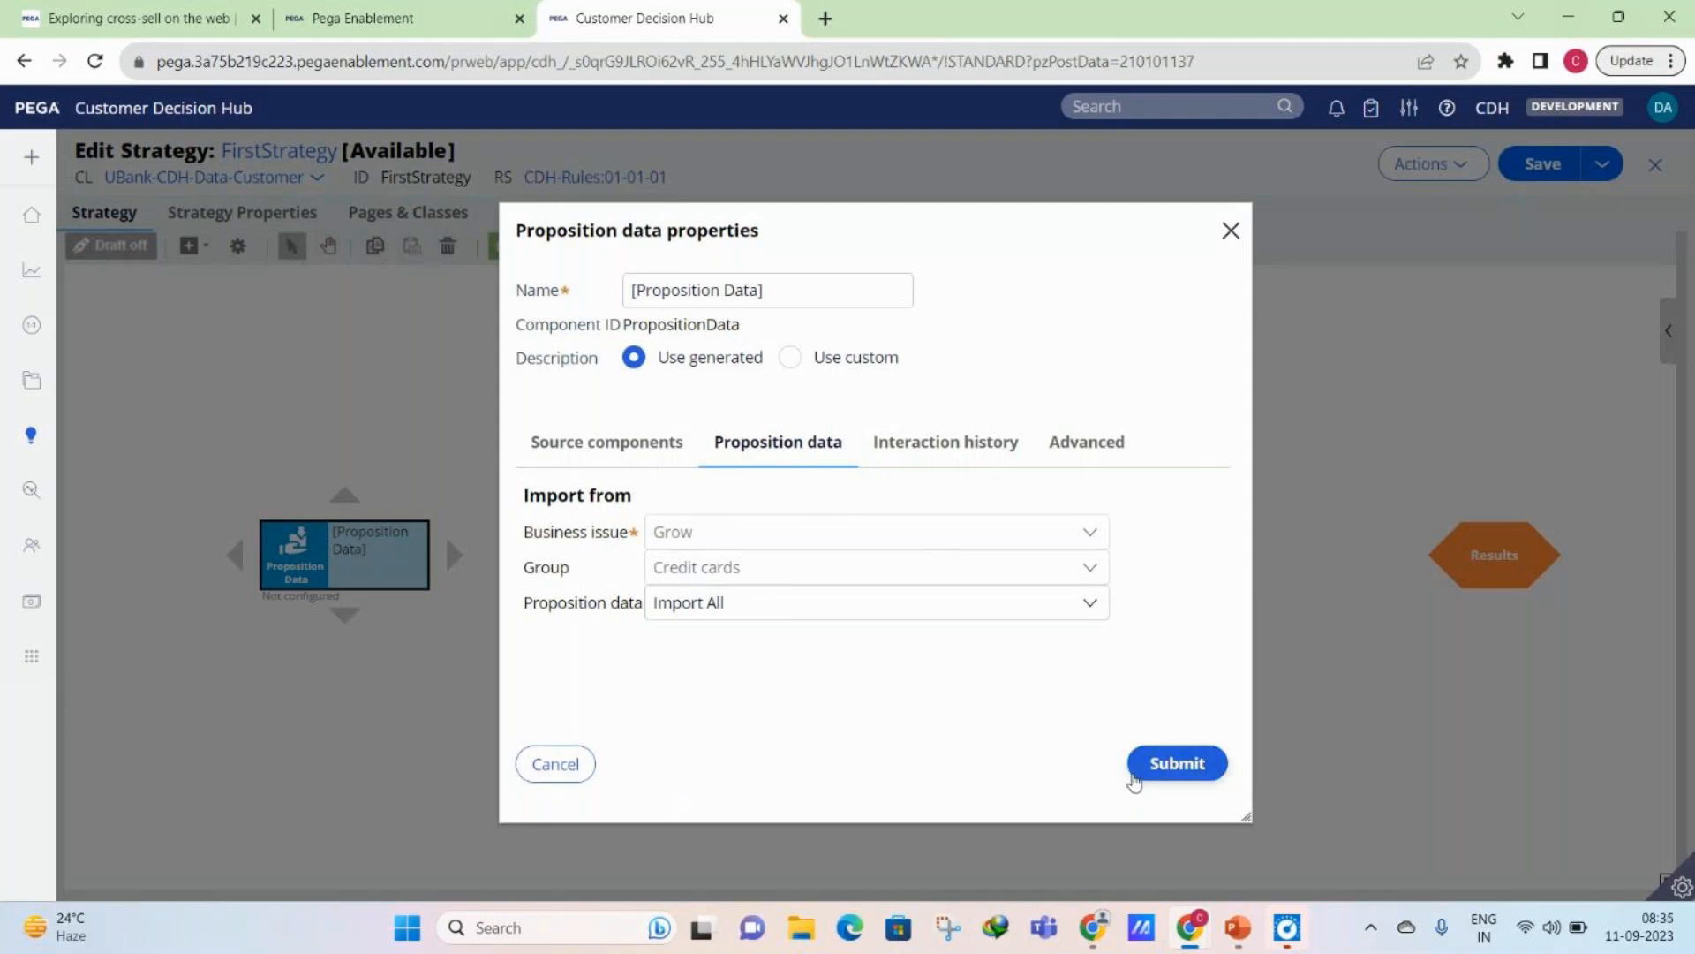
click(1134, 778)
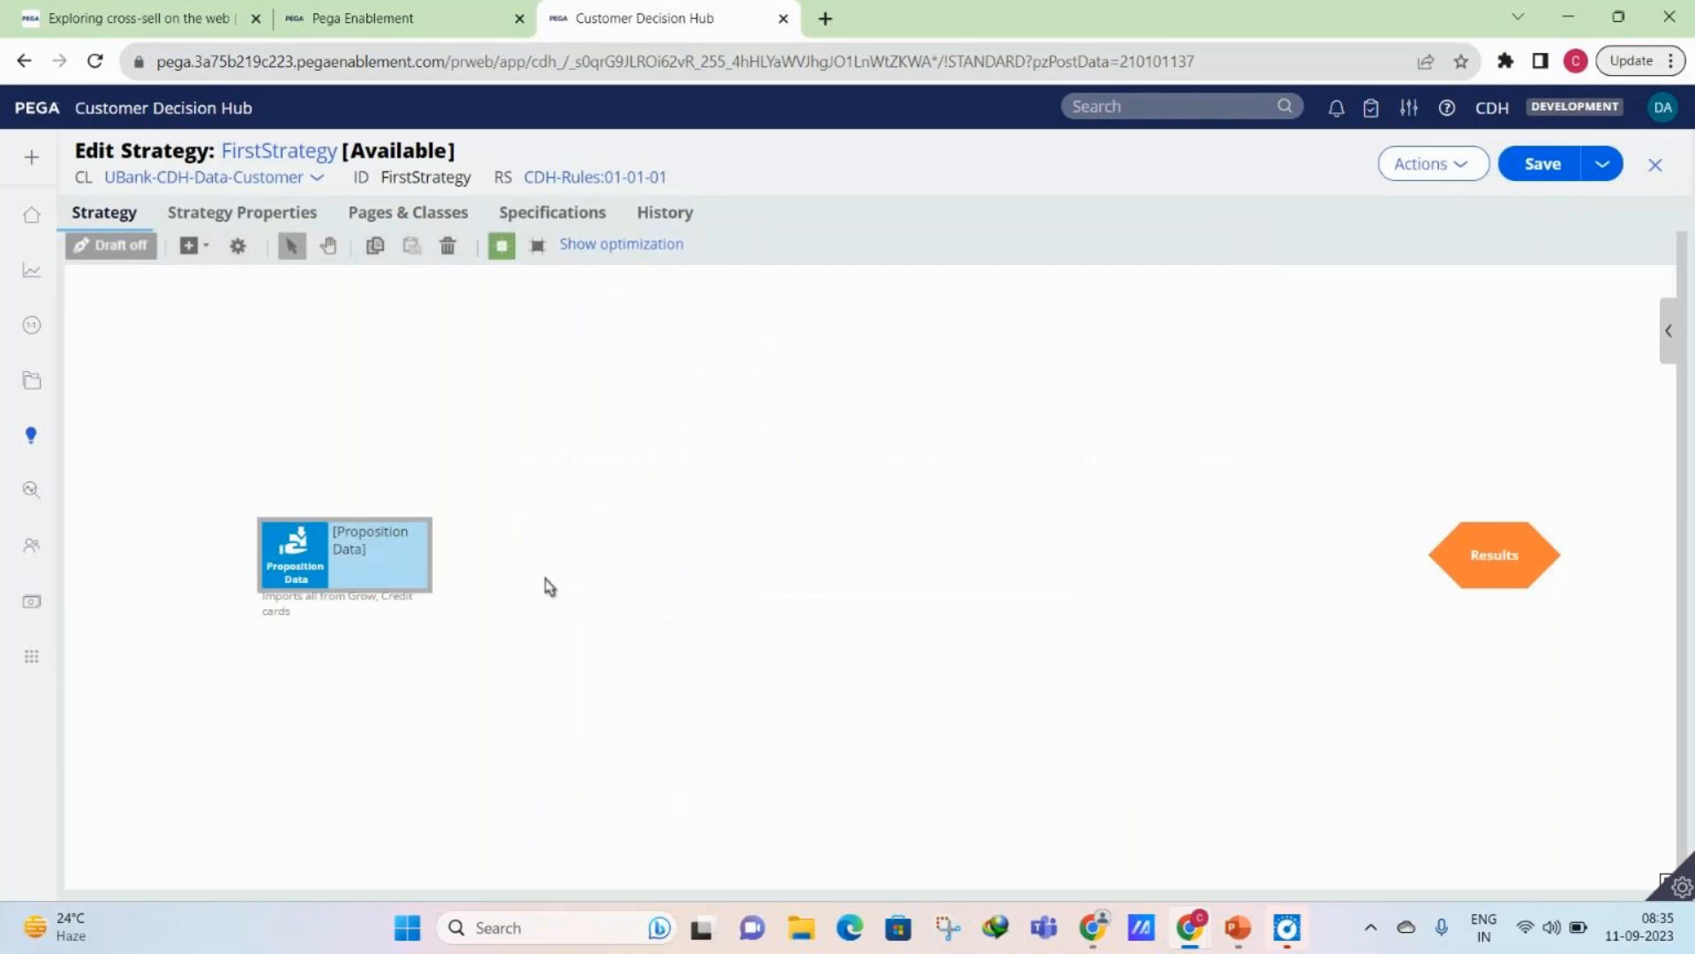
- Set the Proposition data component to import only the RewardsCard proposition and submit its properties
click(314, 568)
double_click(313, 567)
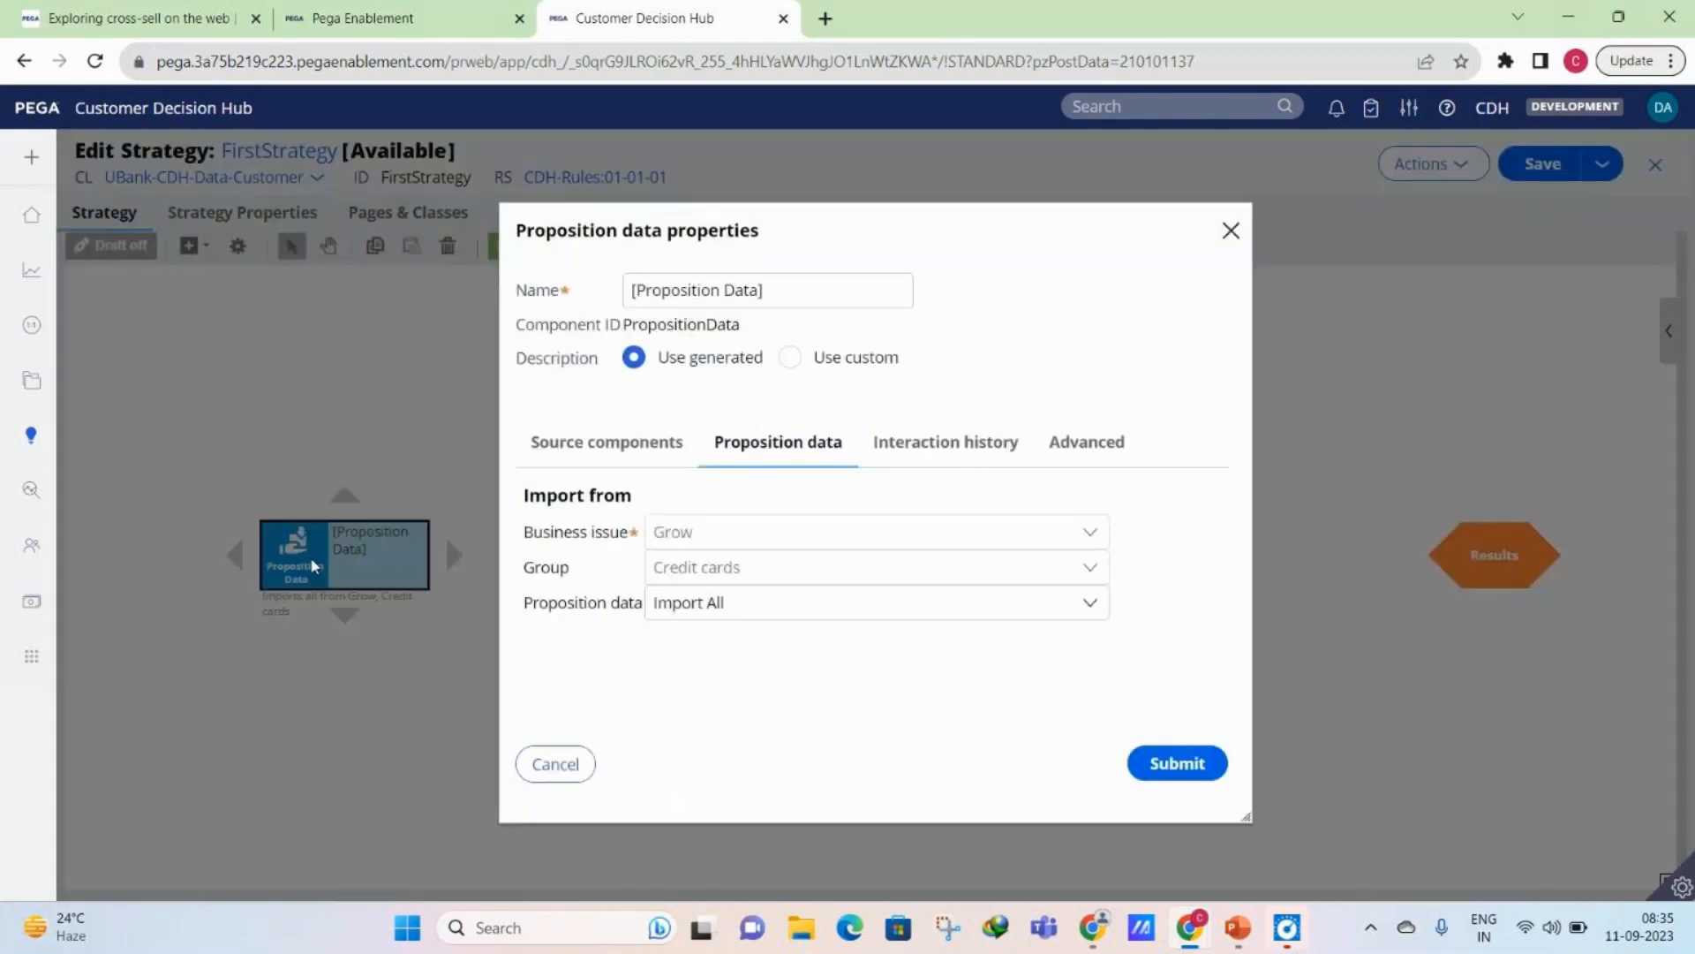
click(734, 606)
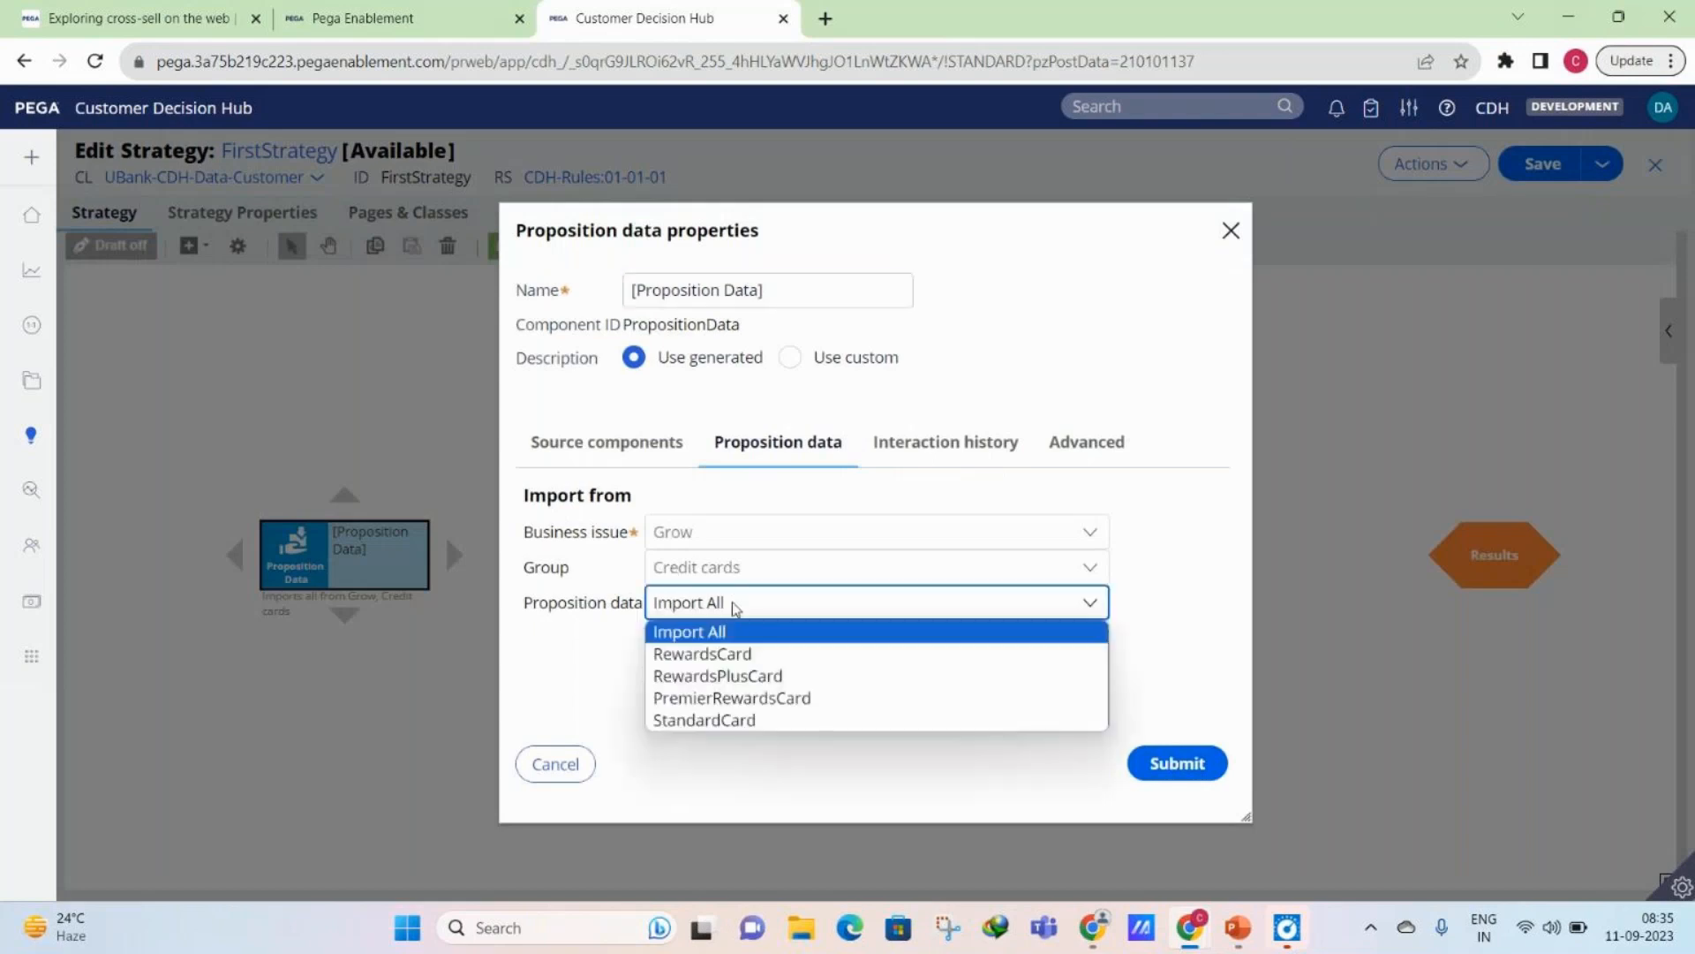
click(702, 654)
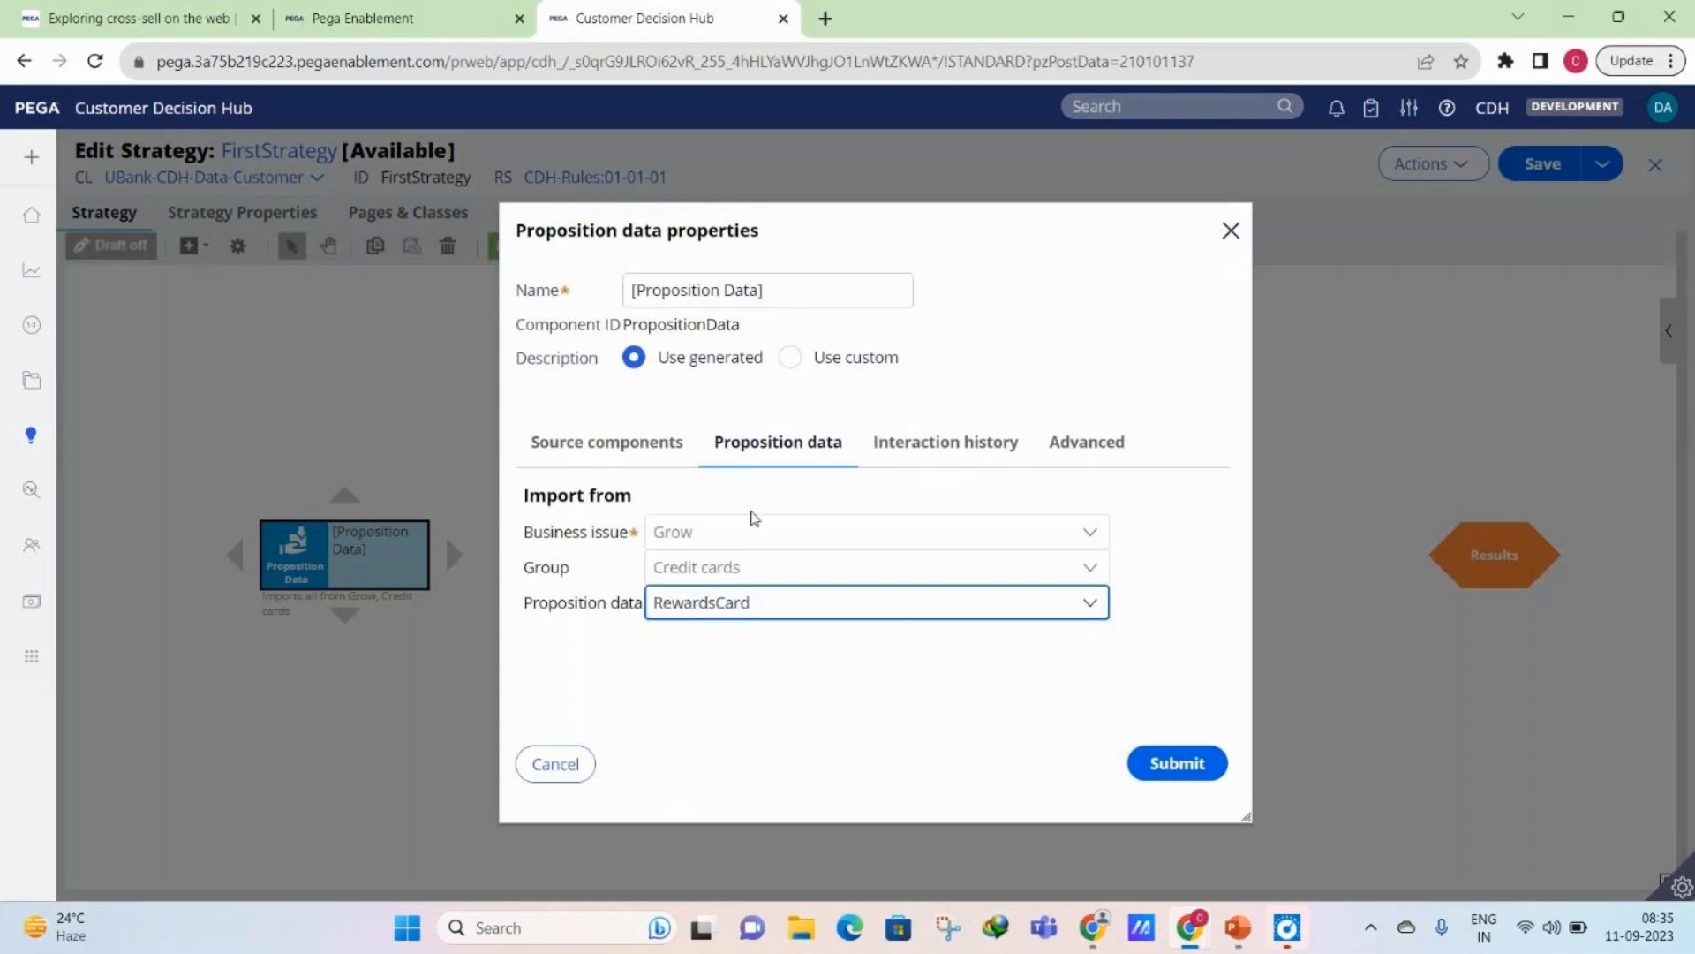
click(733, 604)
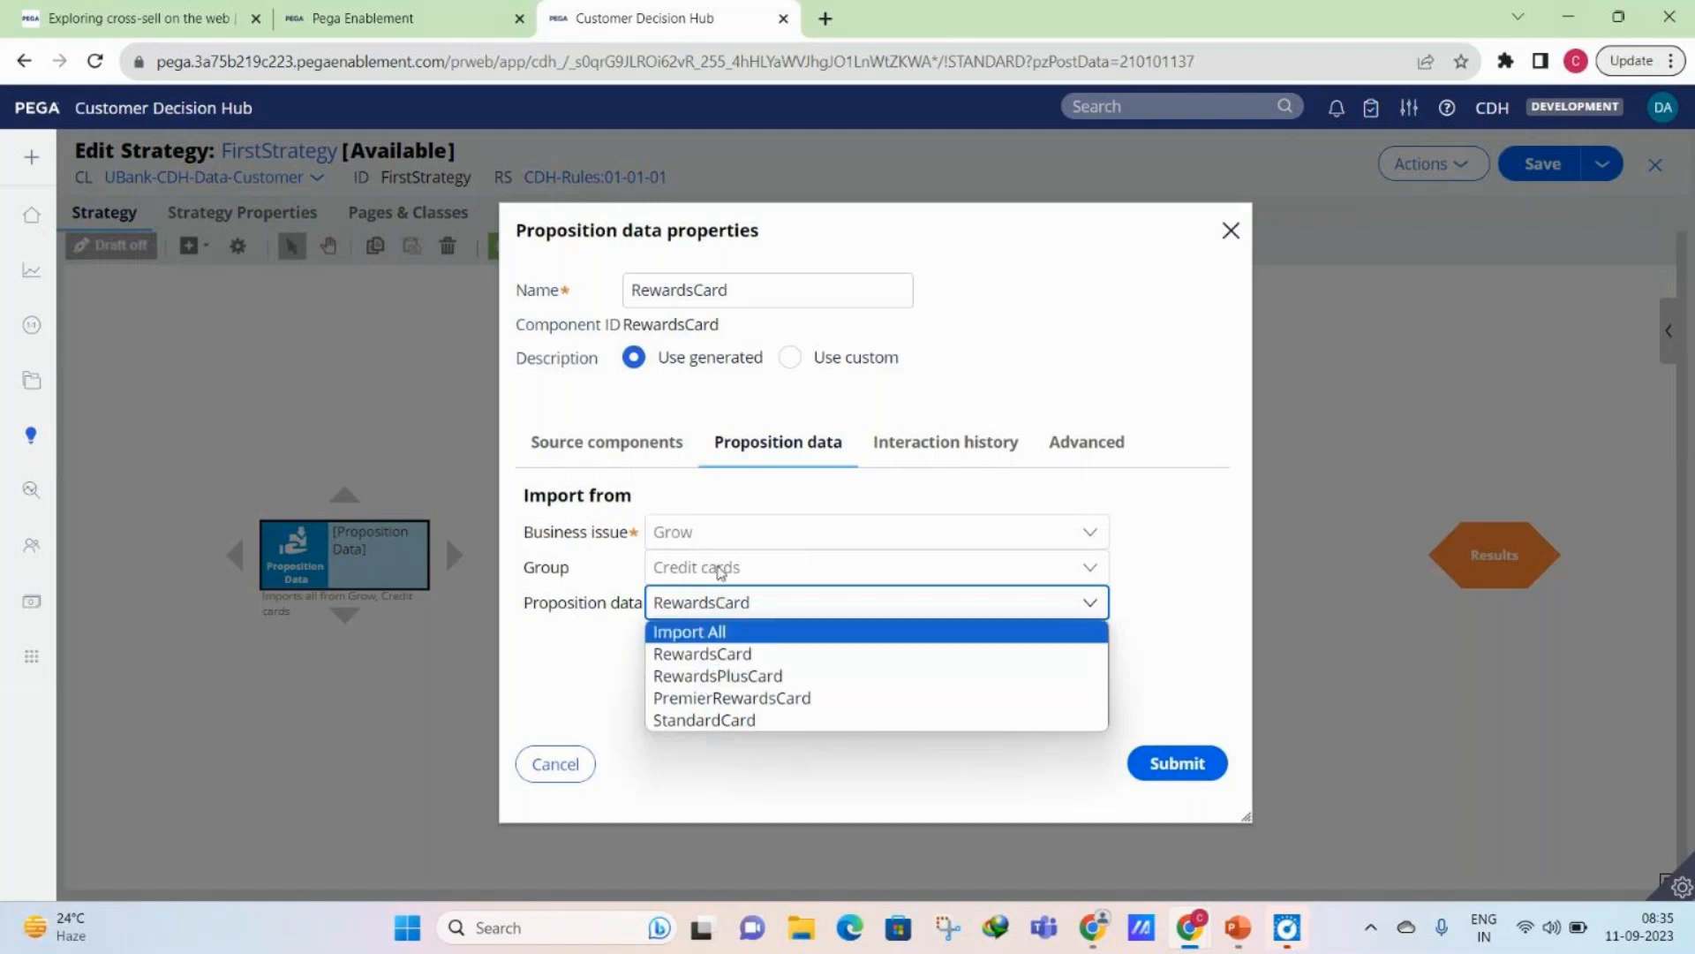
click(810, 548)
click(711, 602)
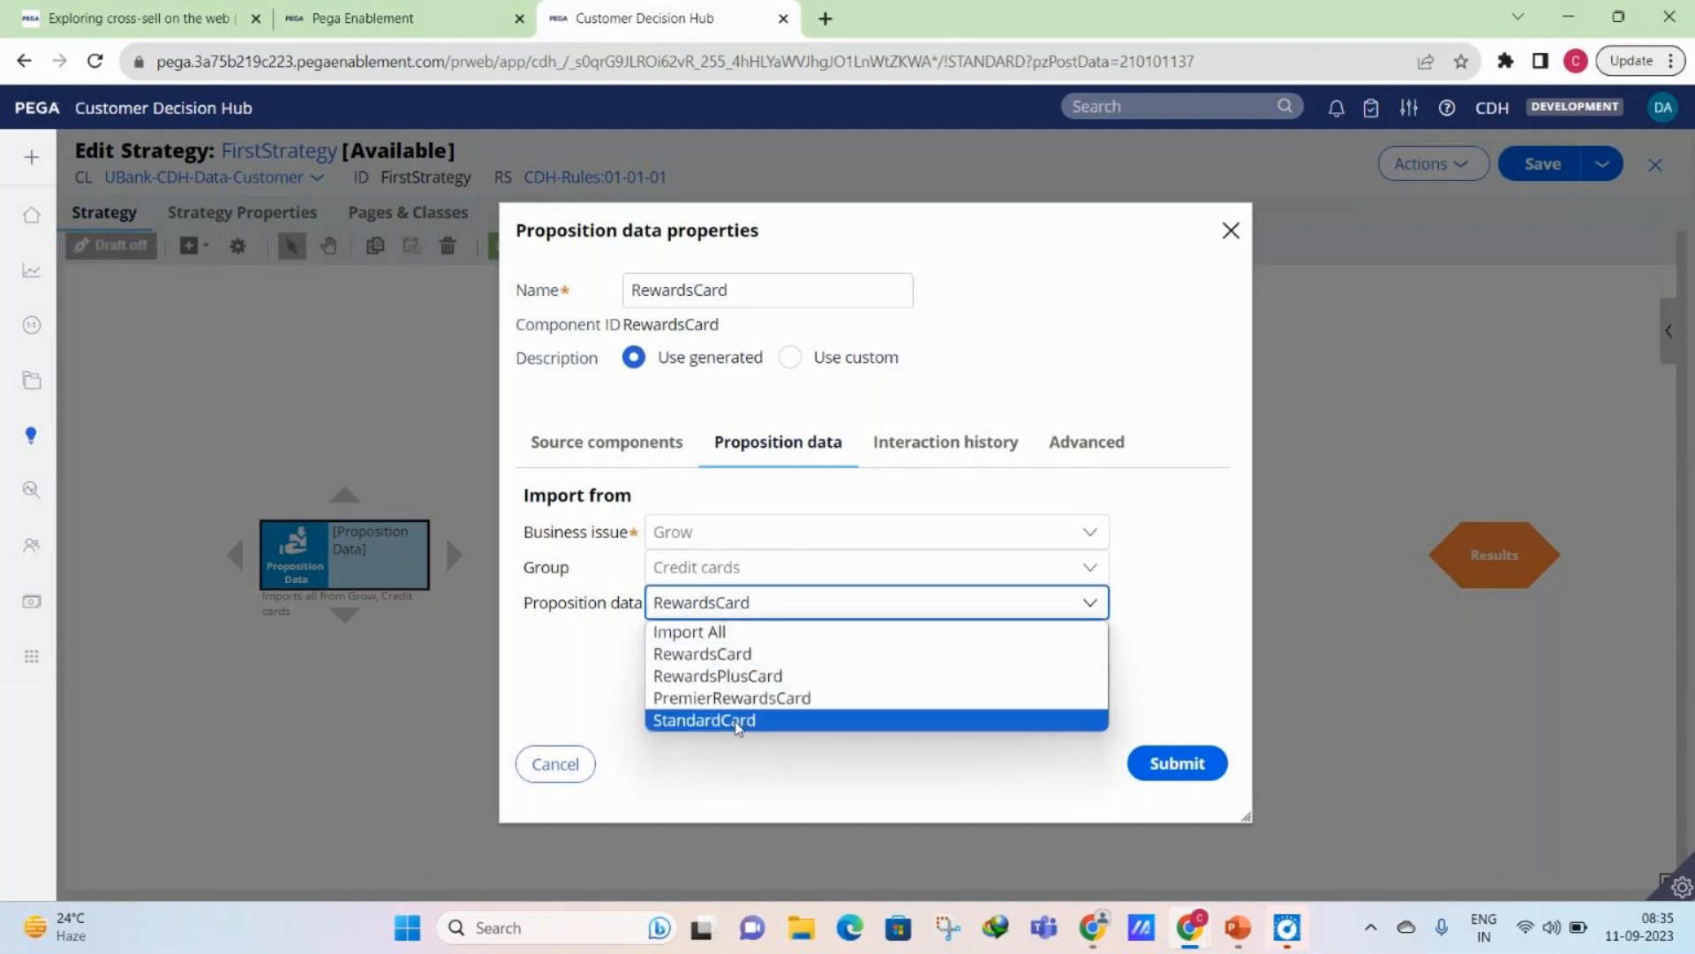
click(995, 653)
click(1183, 763)
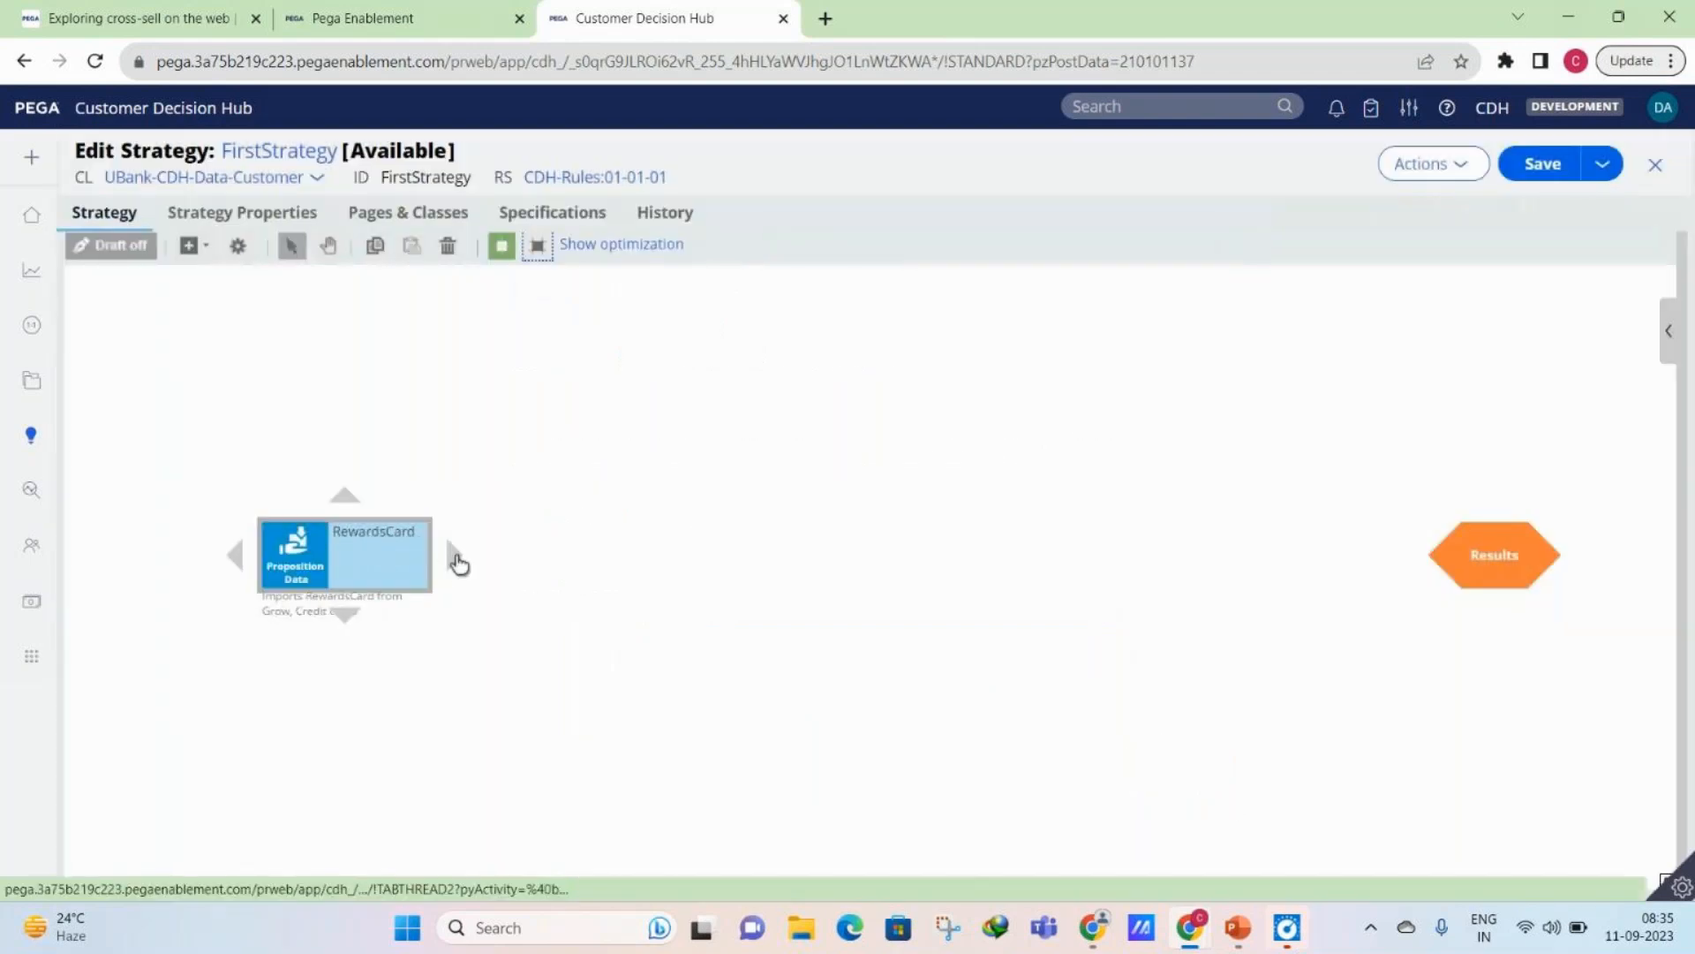
- Connect the RewardsCard proposition component to the Results shape, save FirstStrategy and close it
drag(458, 563, 1199, 573)
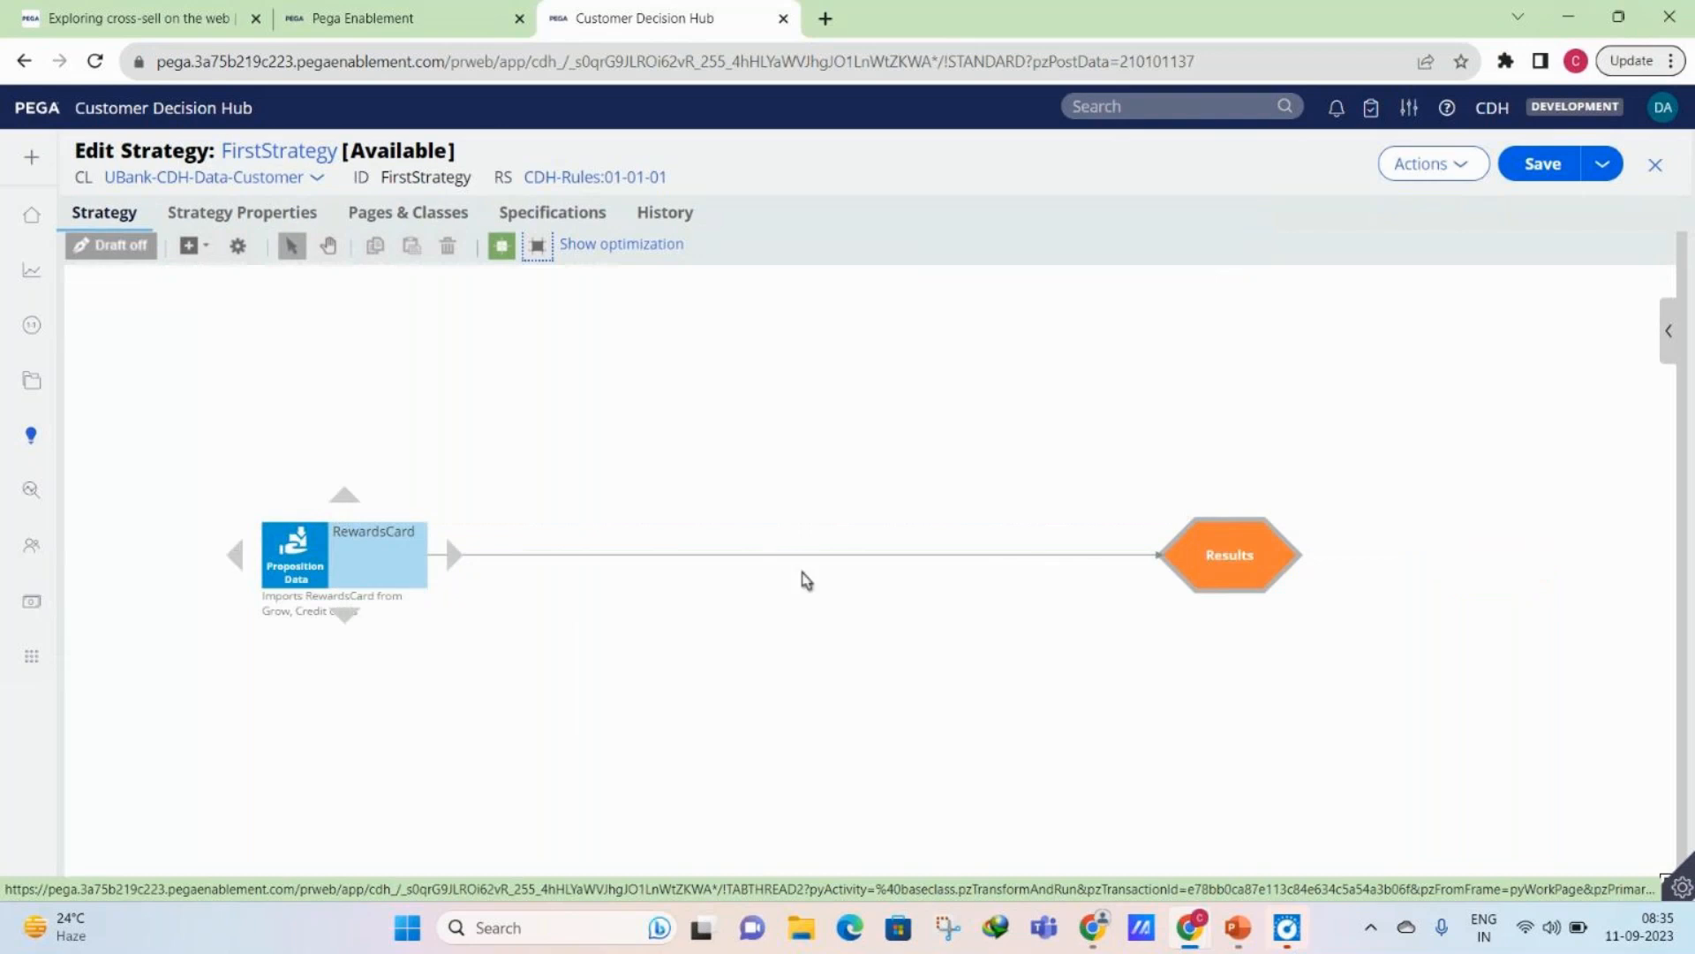
click(1534, 175)
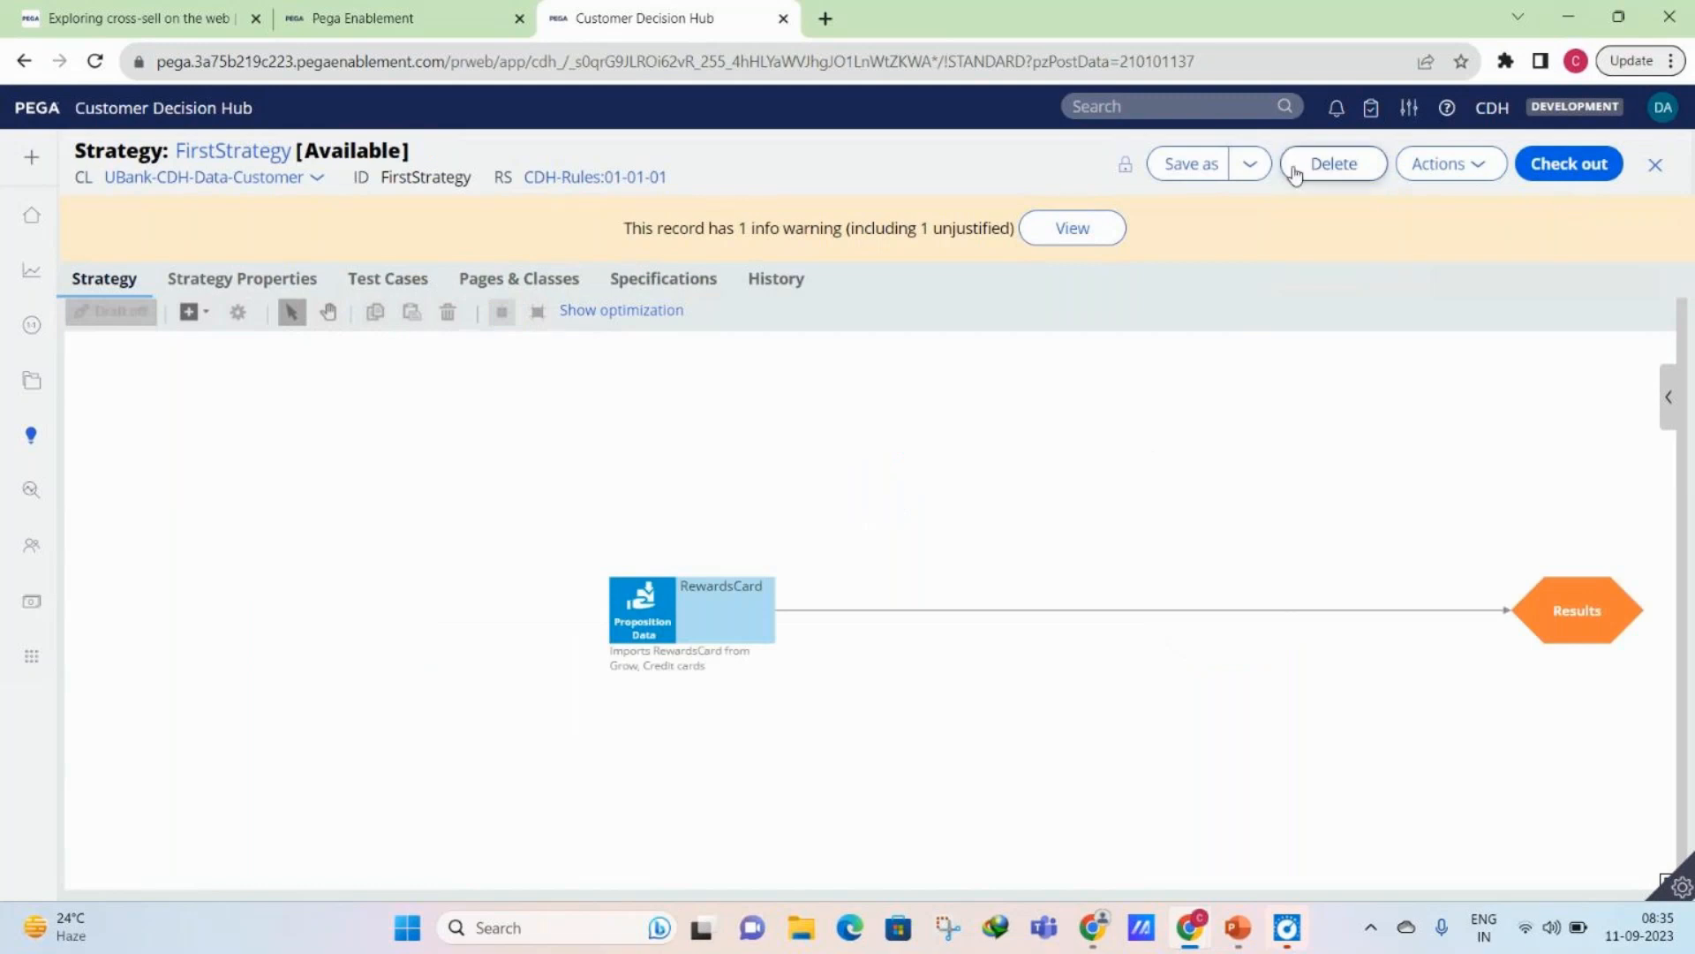
click(1657, 167)
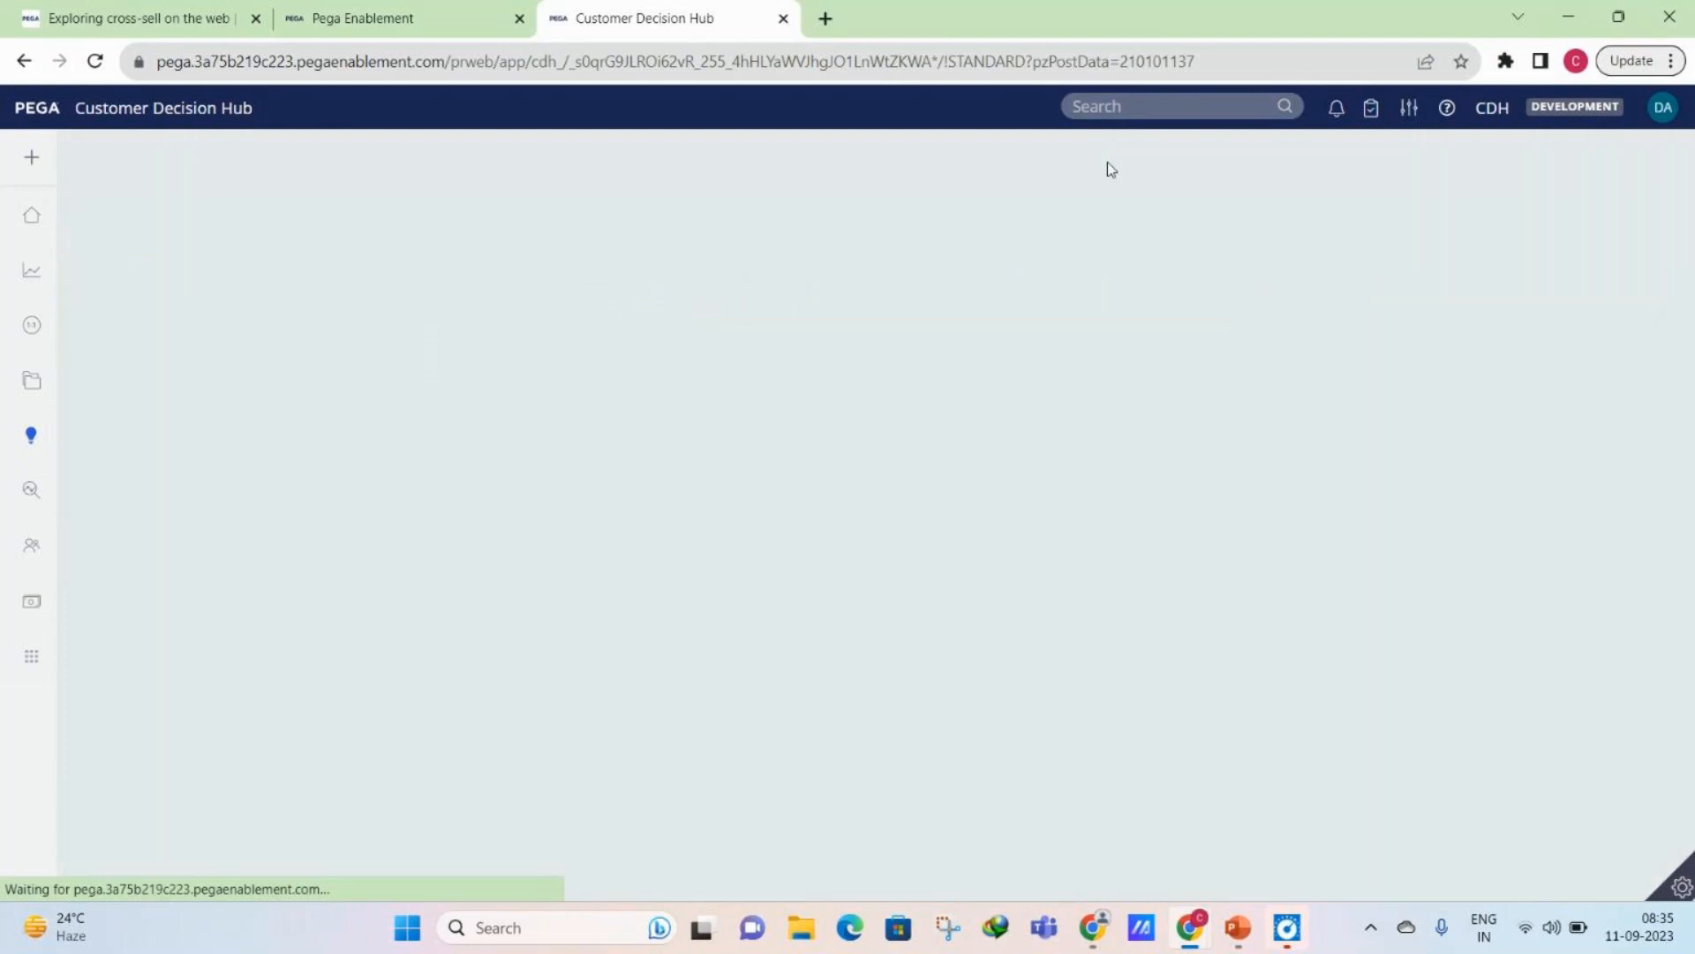
- Create a strategy named StrategyDemo on a new canvas with business issue None, applied to UBank-CDH-Data-Customer, and open it
click(1448, 158)
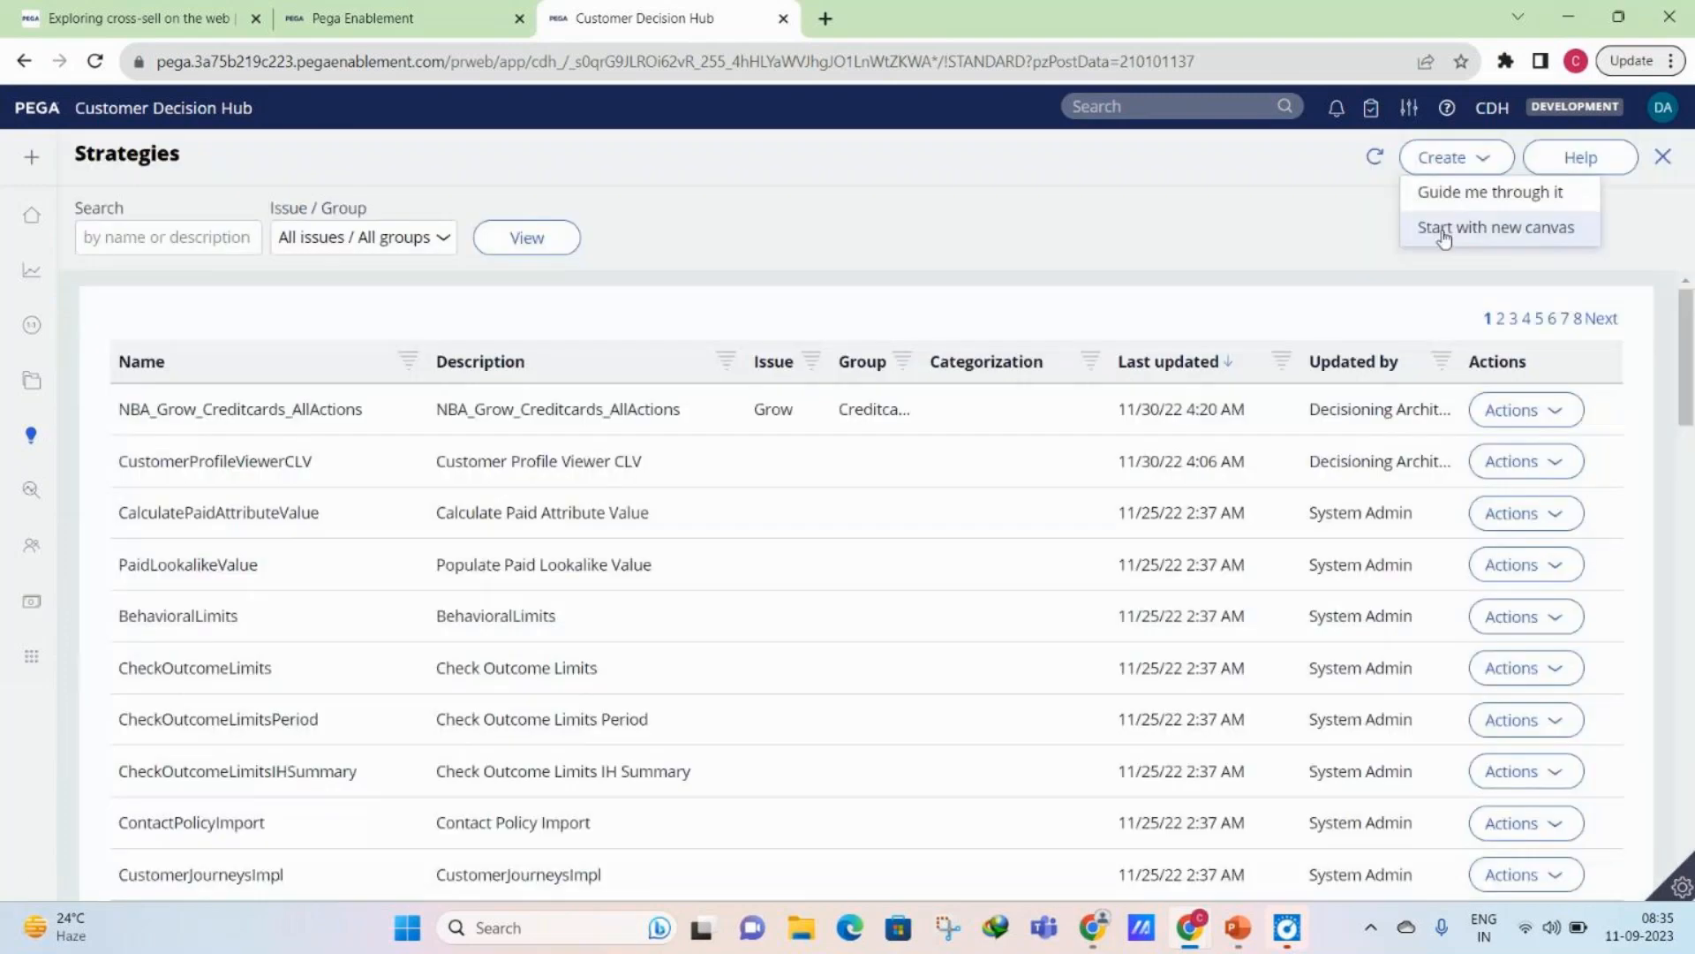
click(1444, 232)
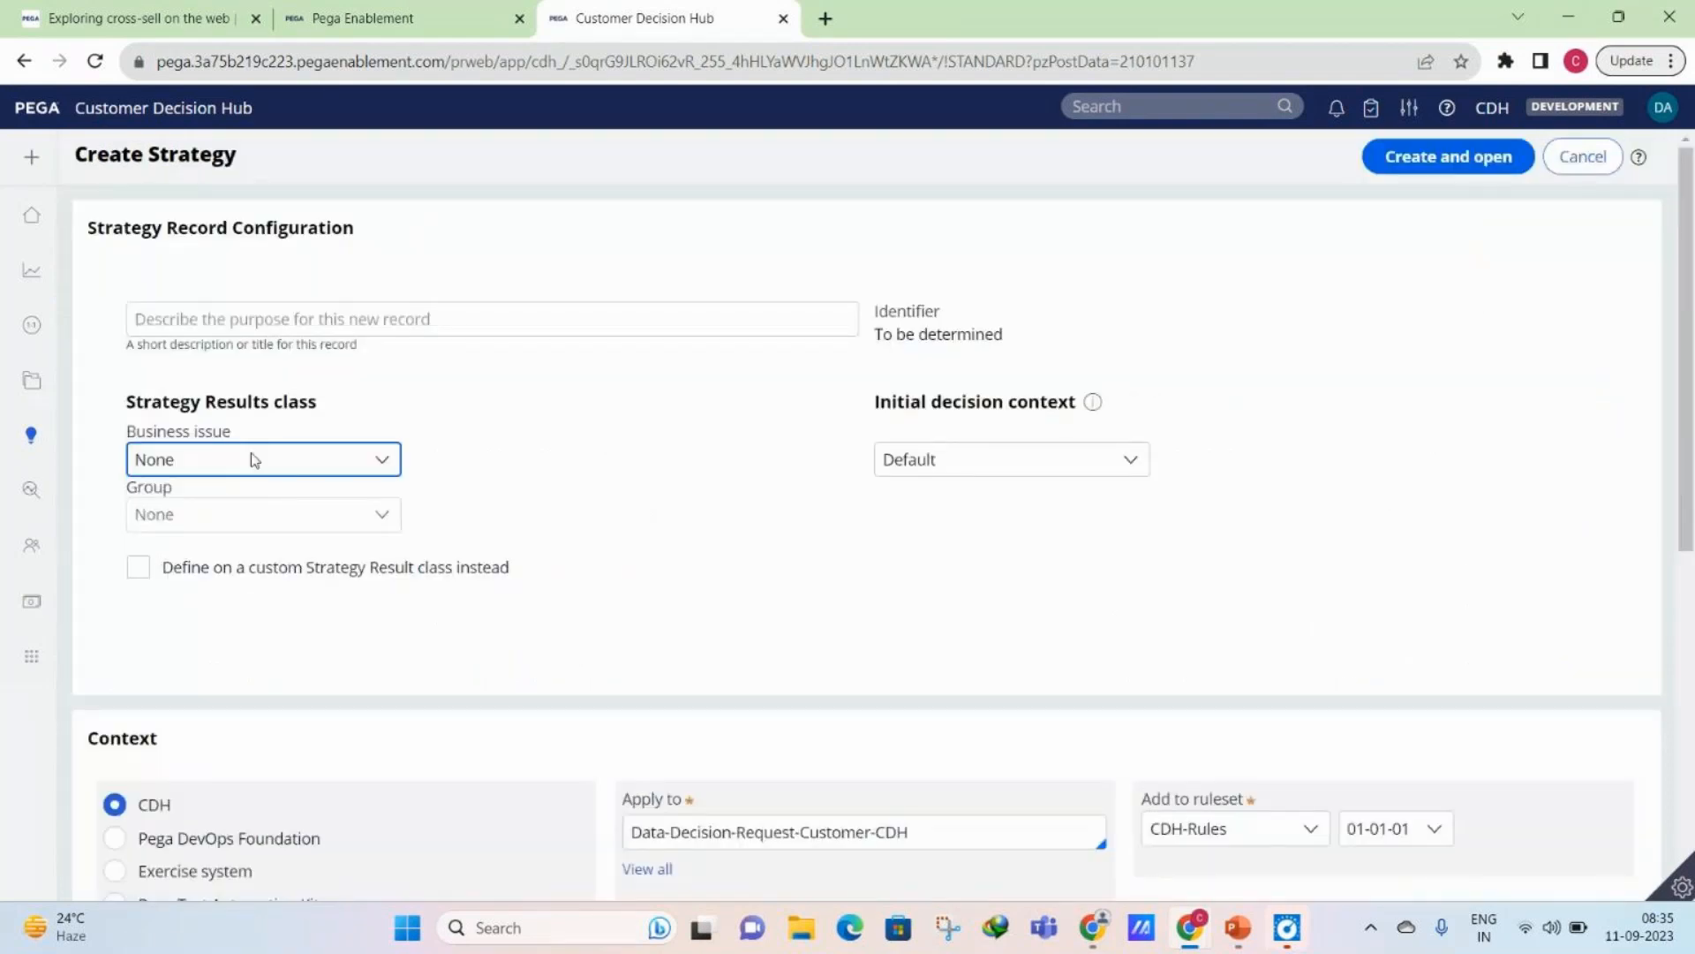
click(227, 478)
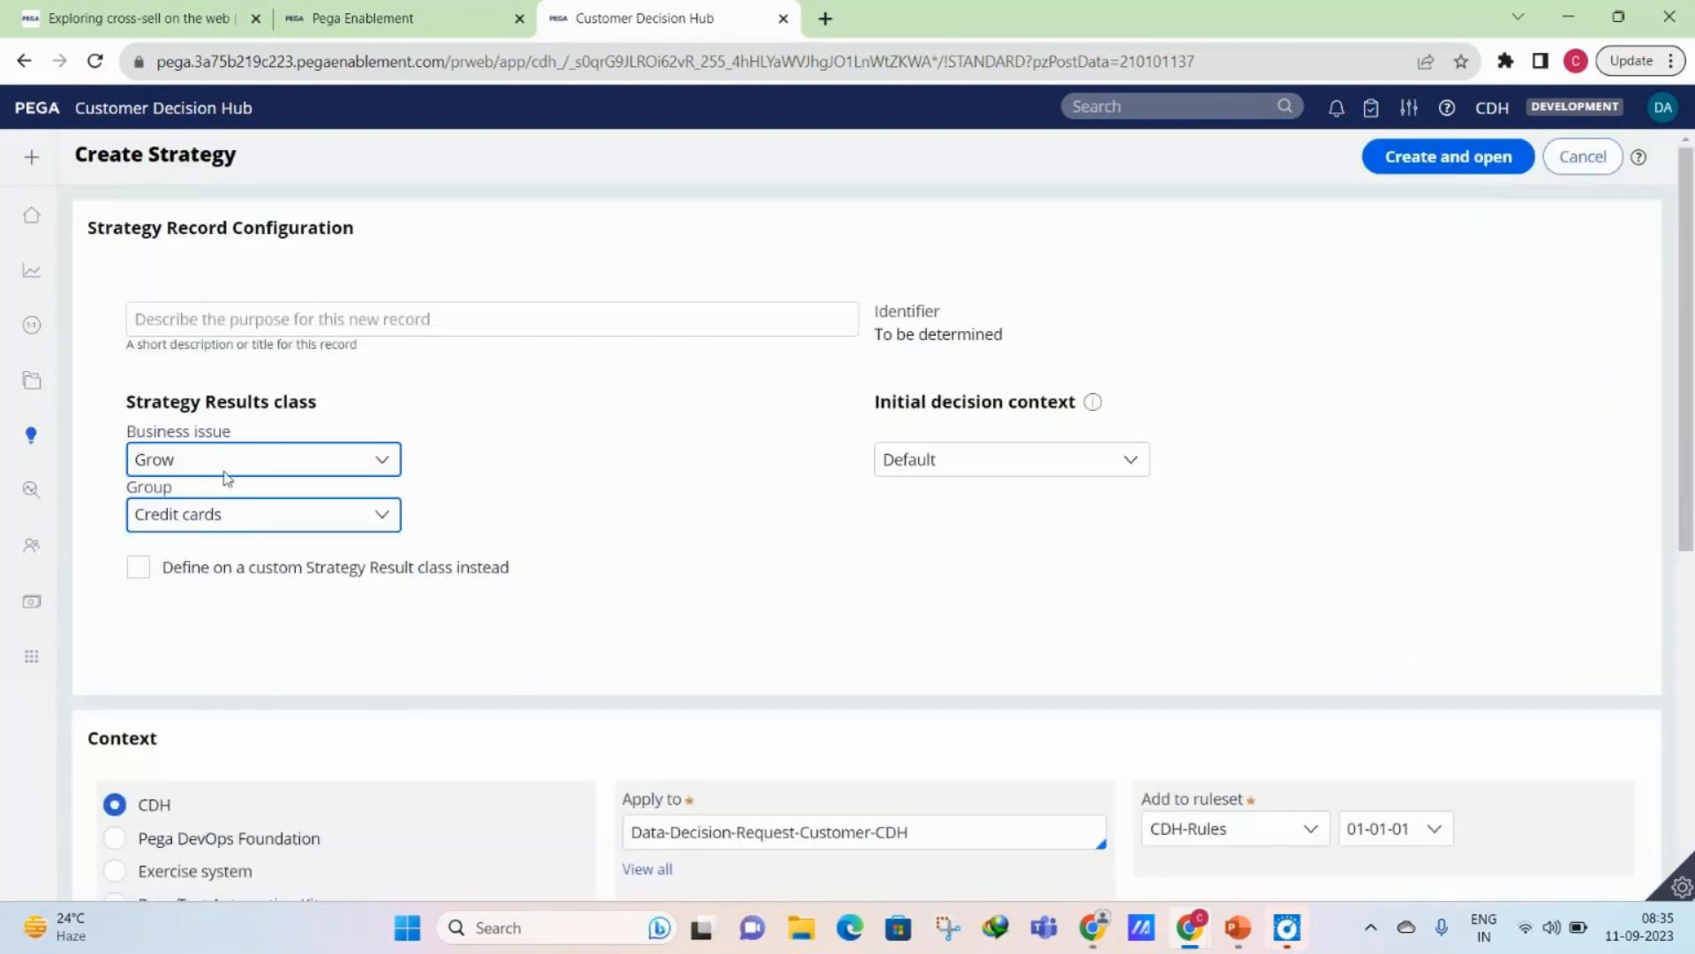
click(253, 324)
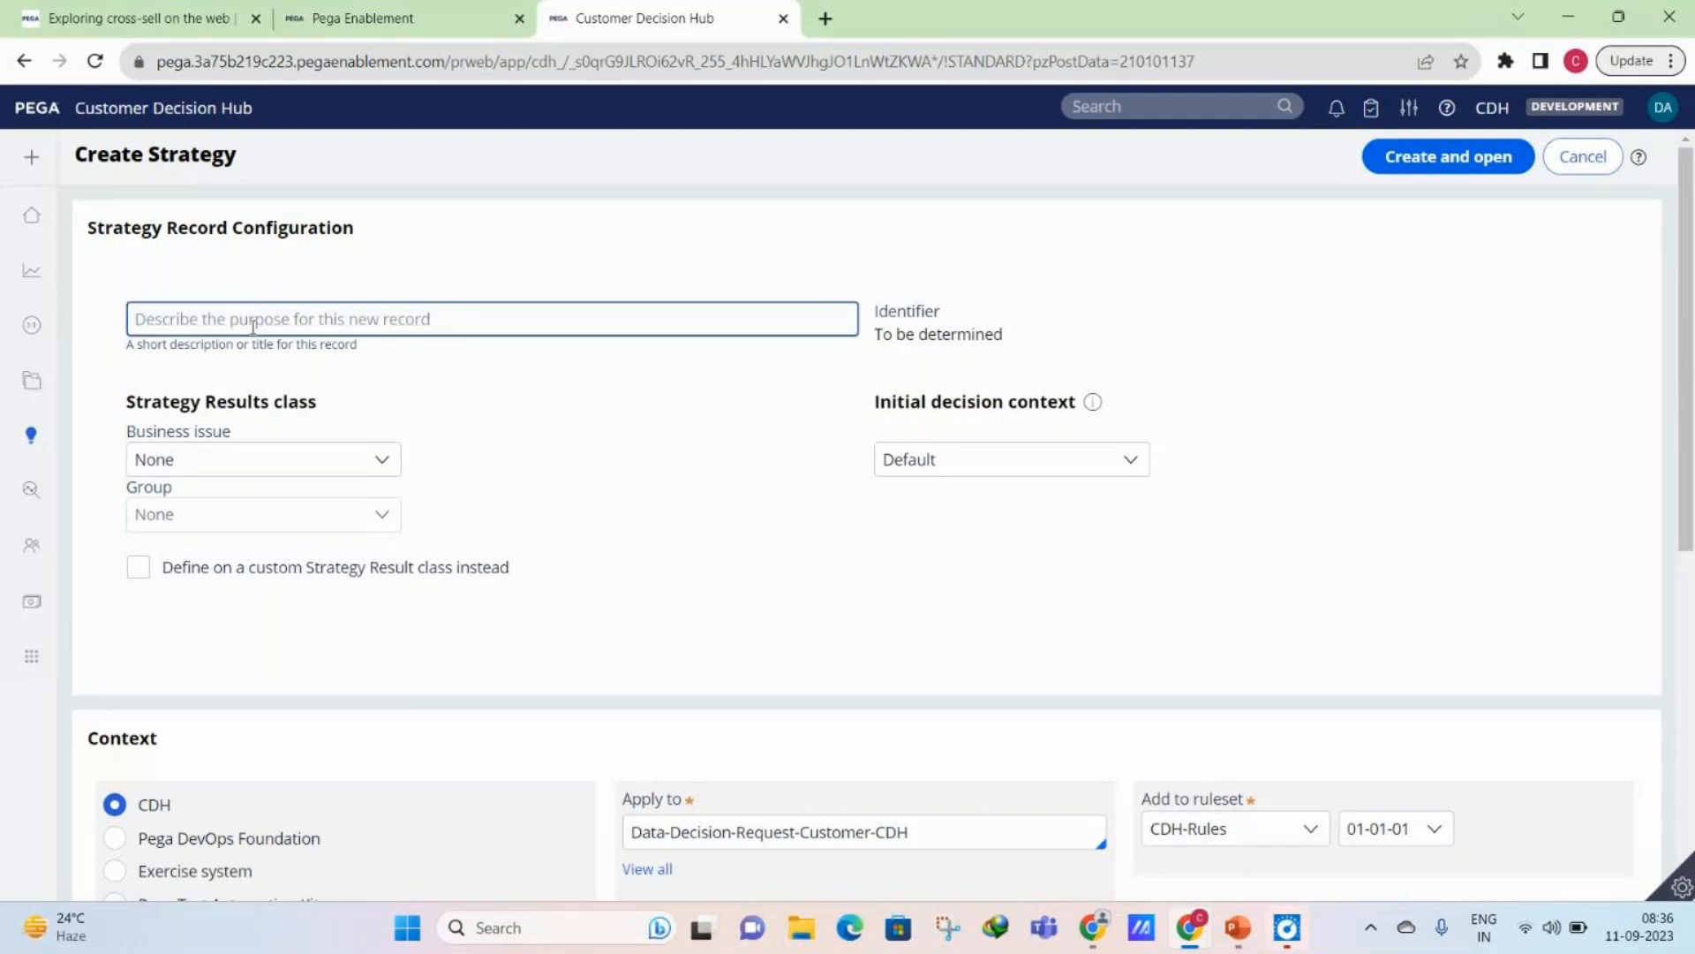
text(StrategyD)
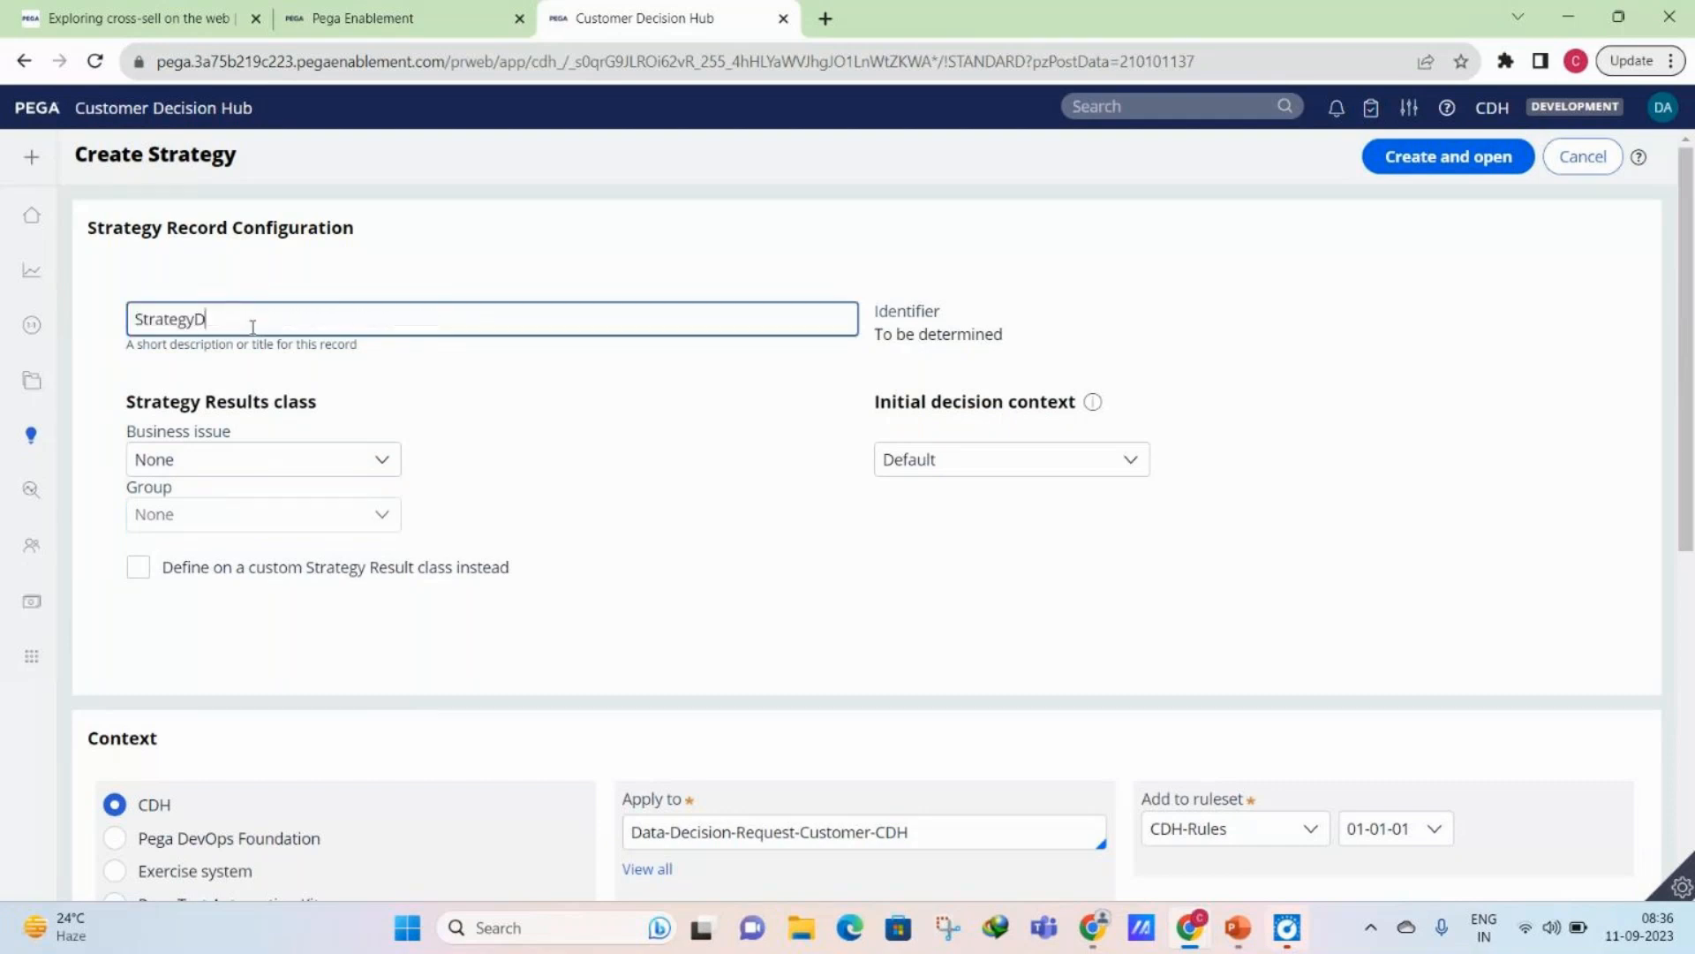
text(emo)
click(689, 832)
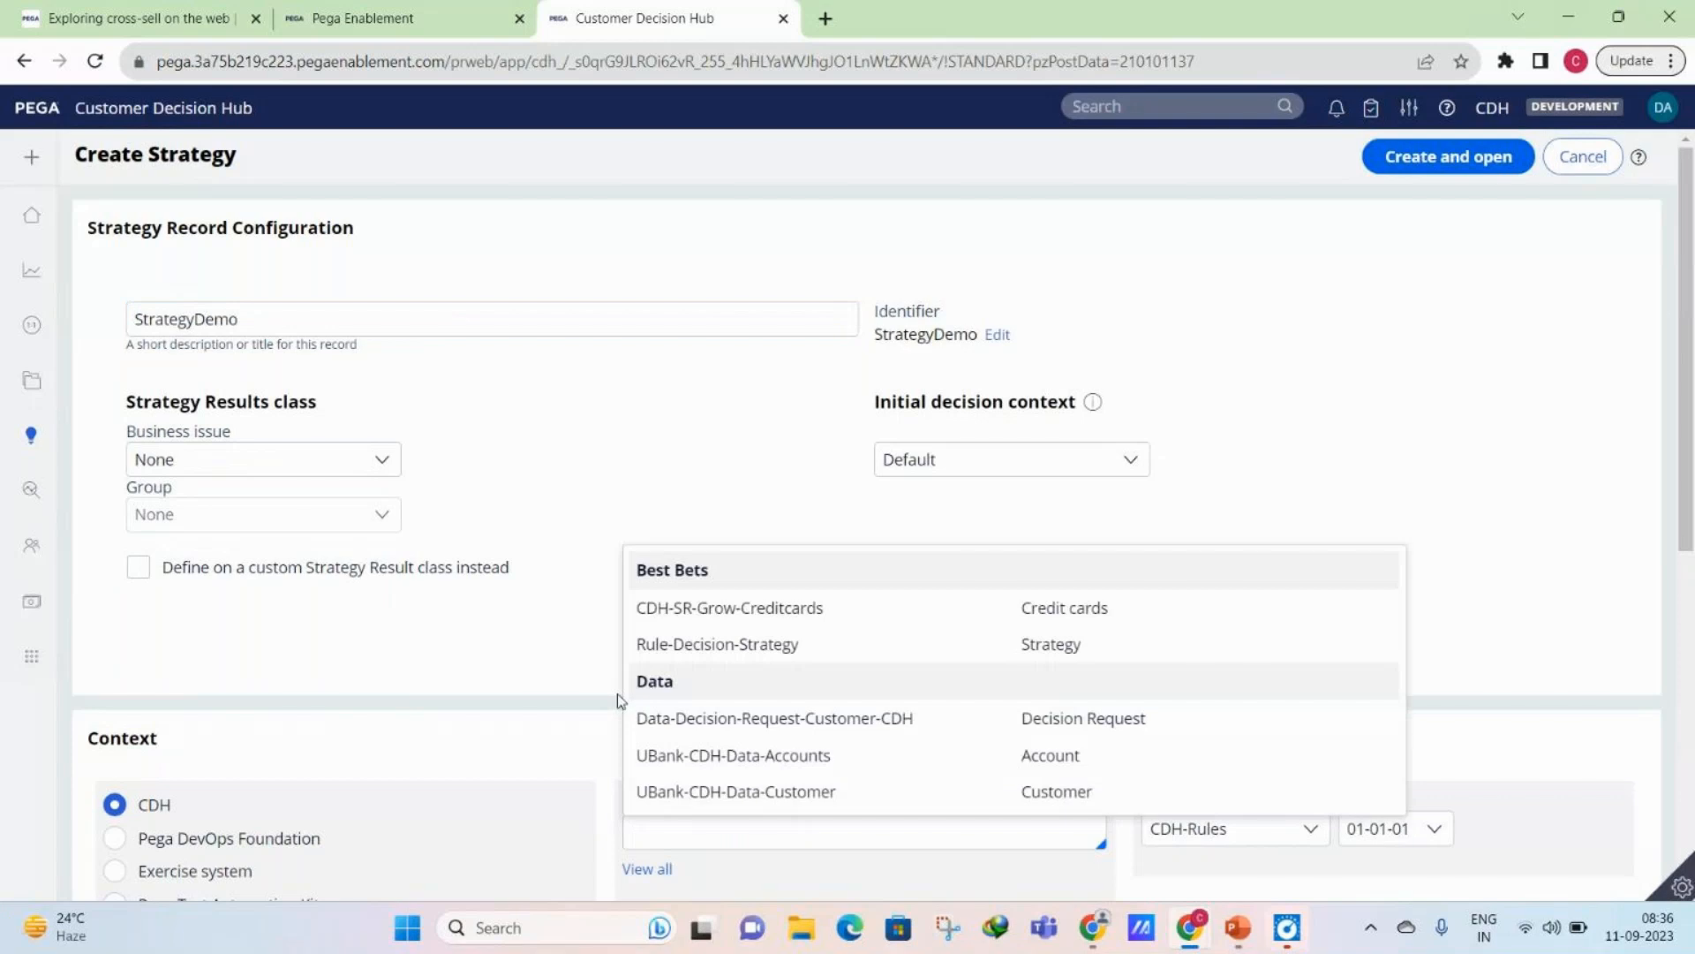
click(746, 792)
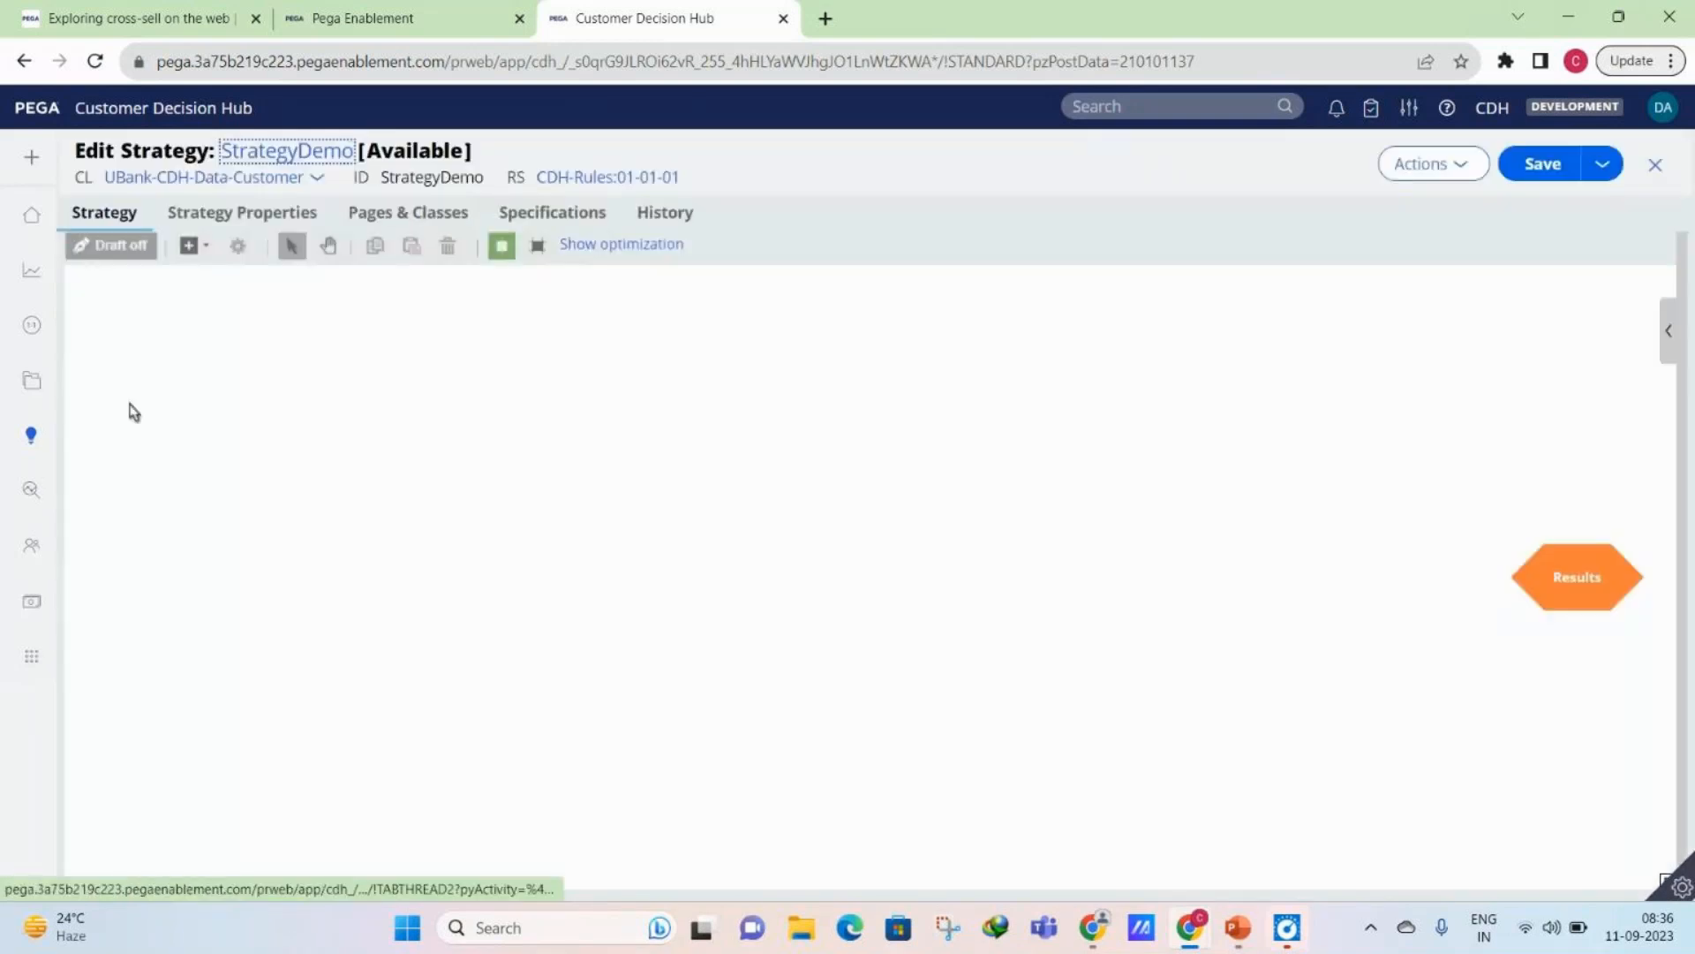
- Add a Proposition data import component to the StrategyDemo canvas and cancel its properties without choosing a business issue
right_click(446, 740)
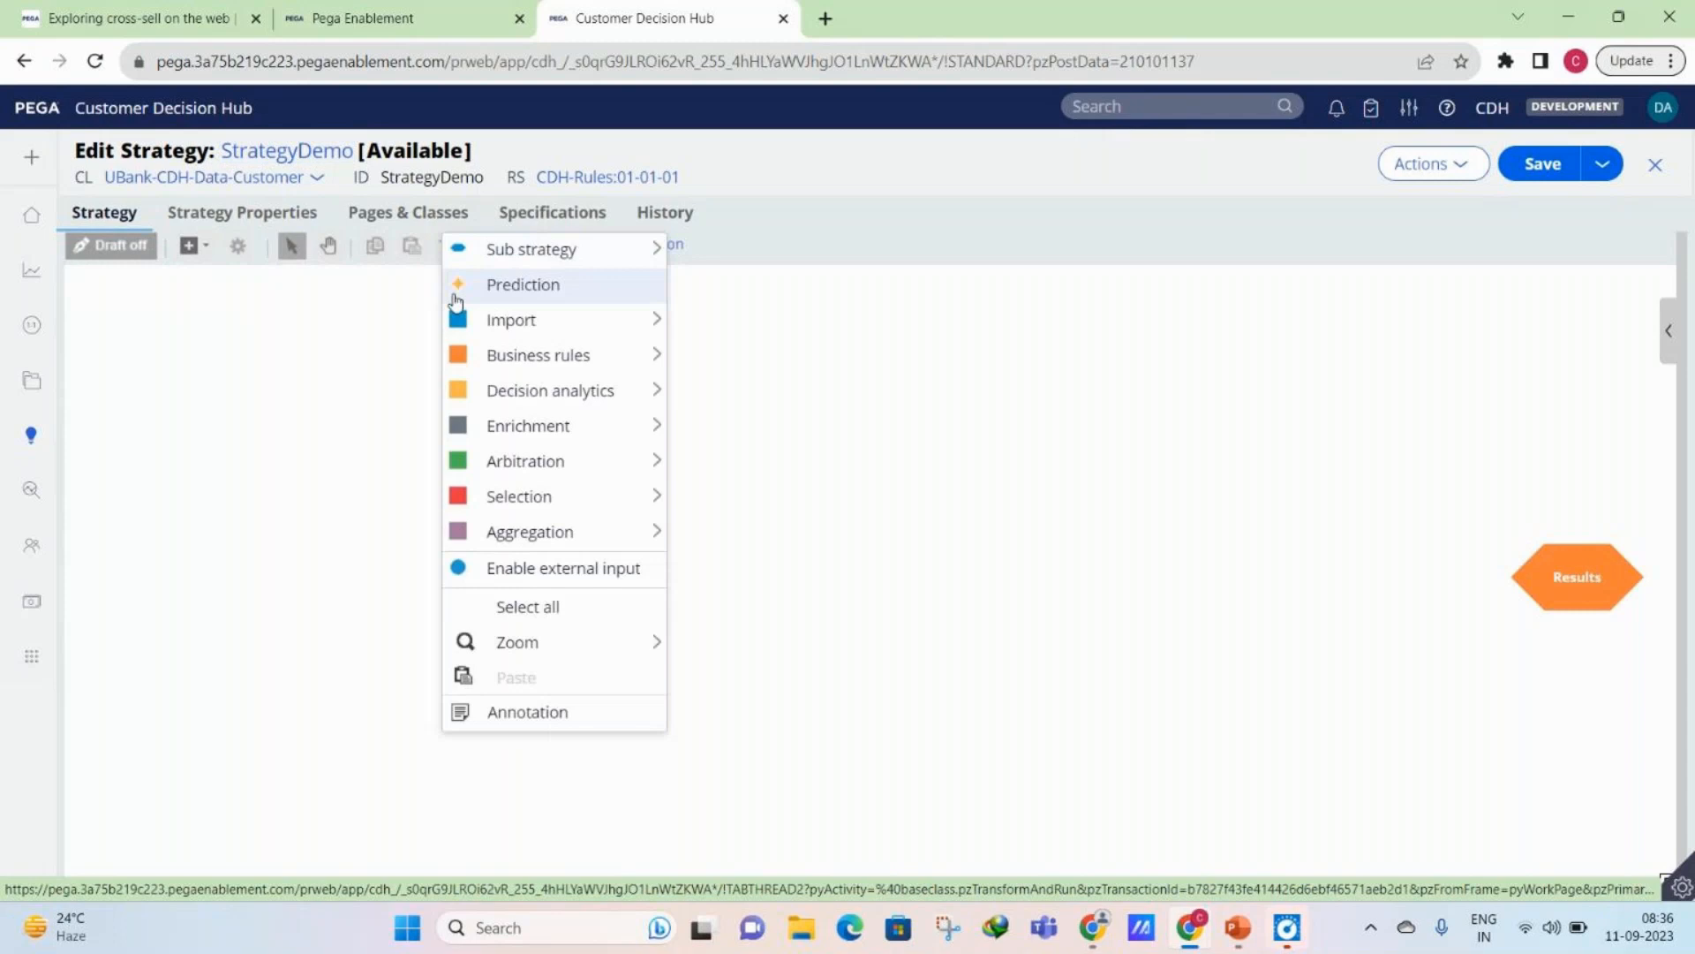
mouse_move(566, 320)
click(746, 378)
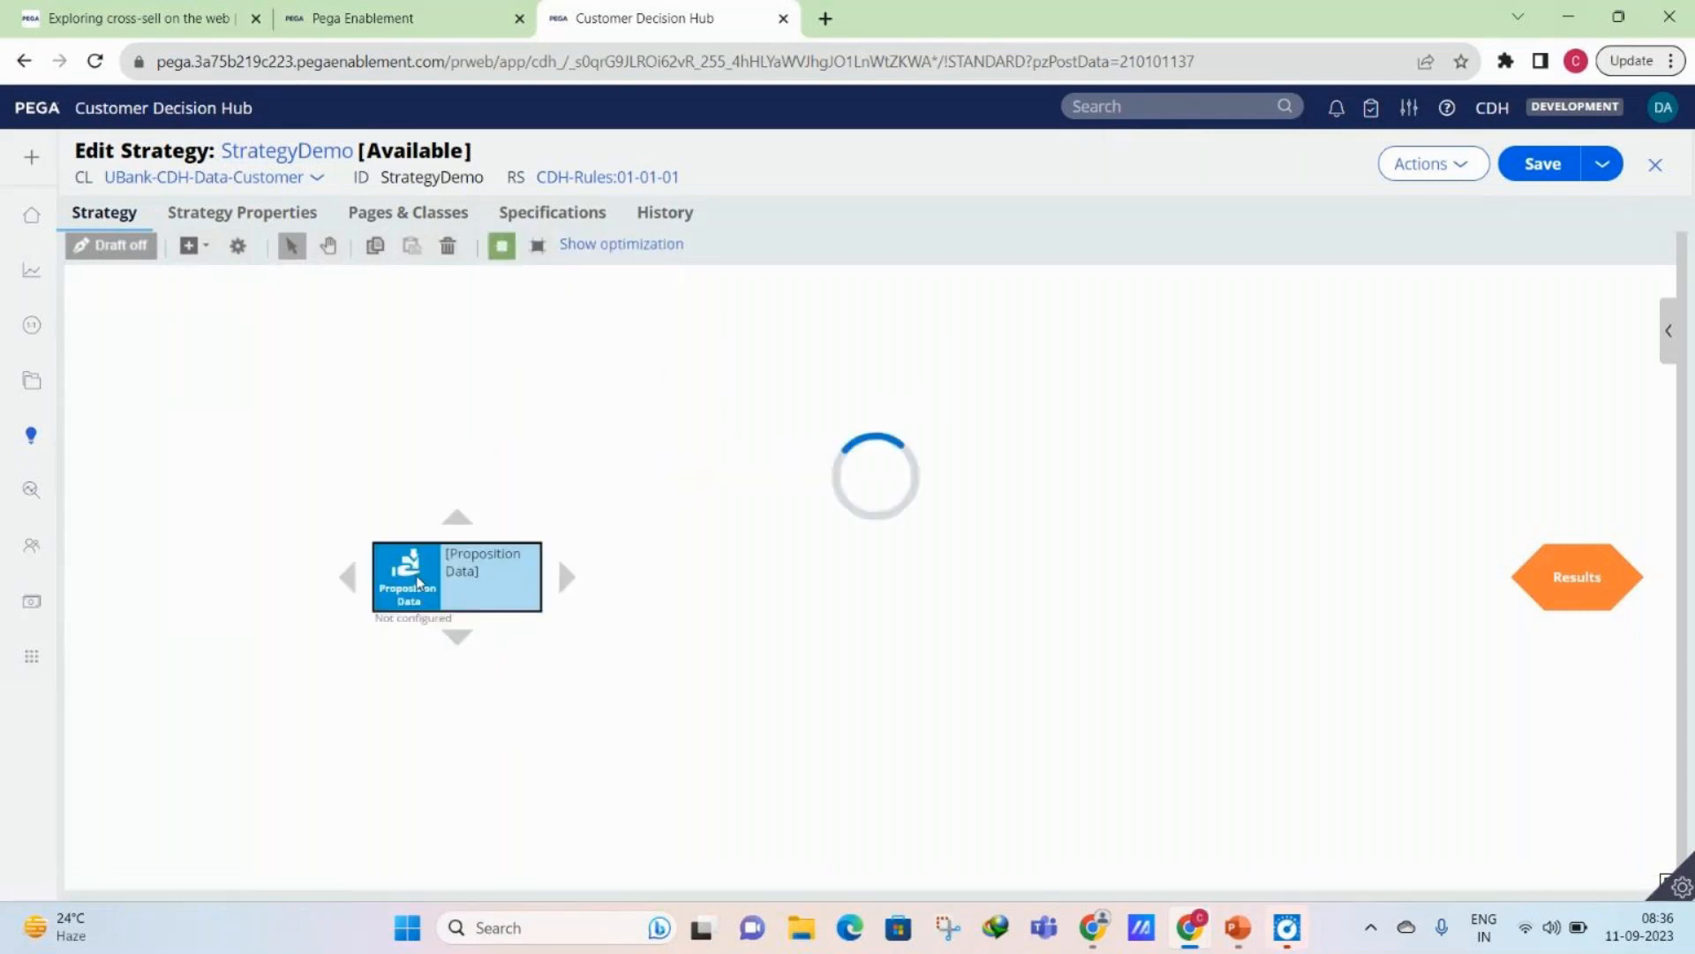
click(746, 531)
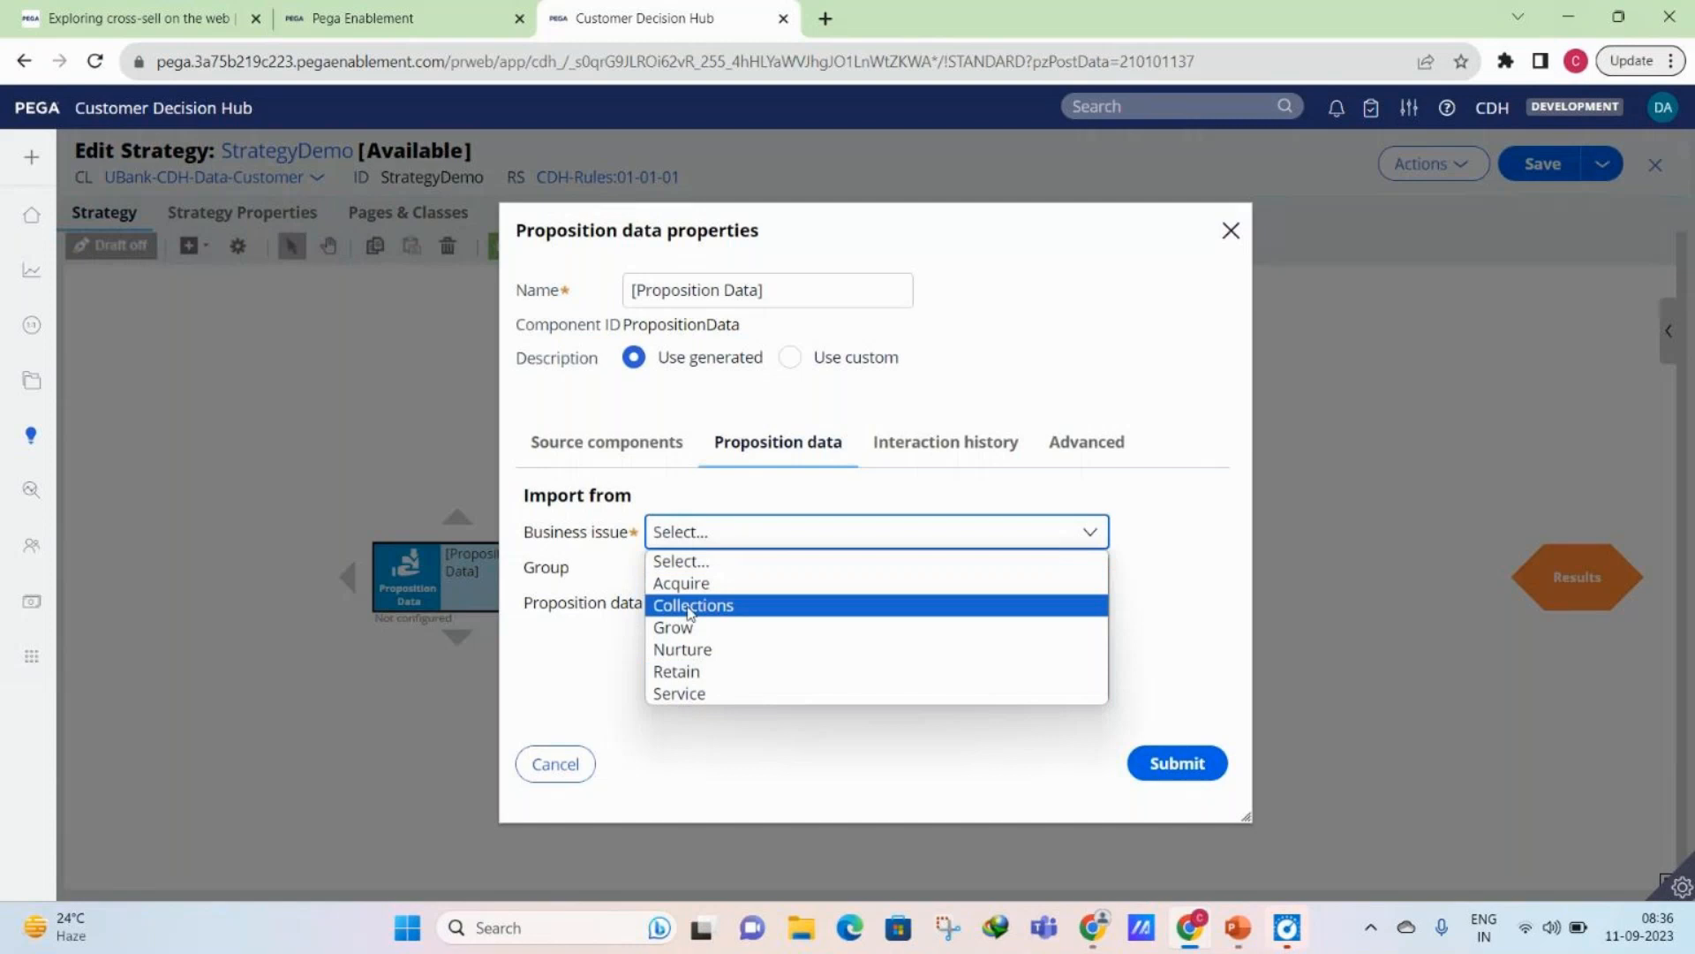
click(566, 763)
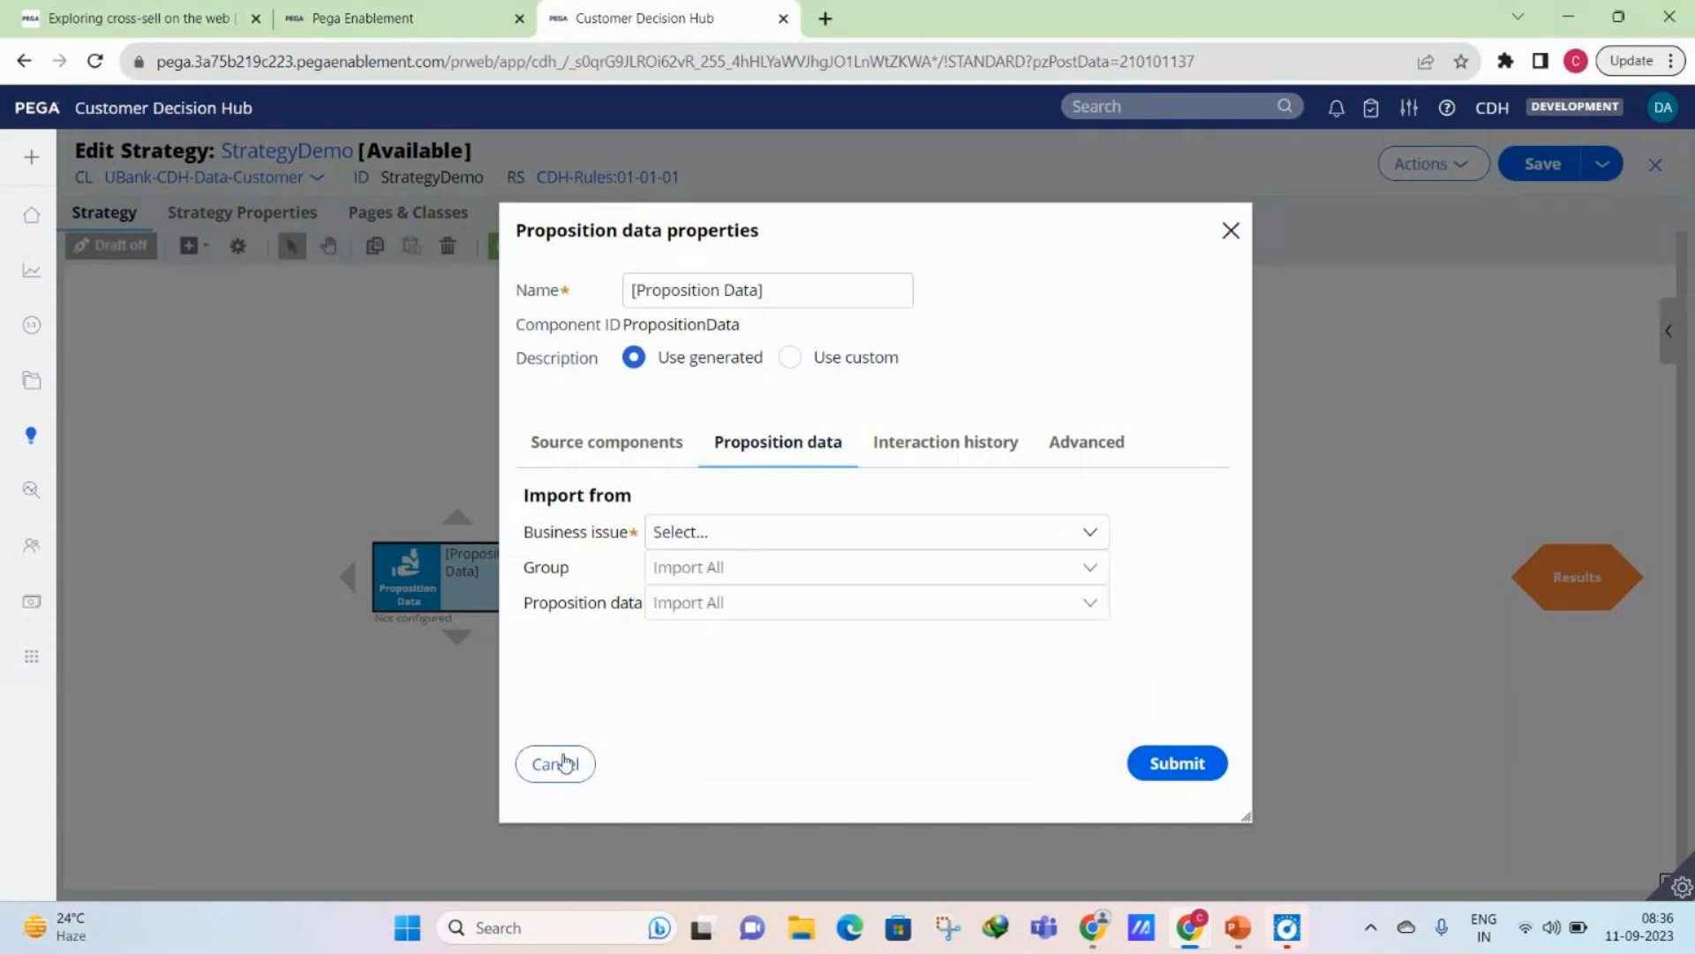
click(566, 763)
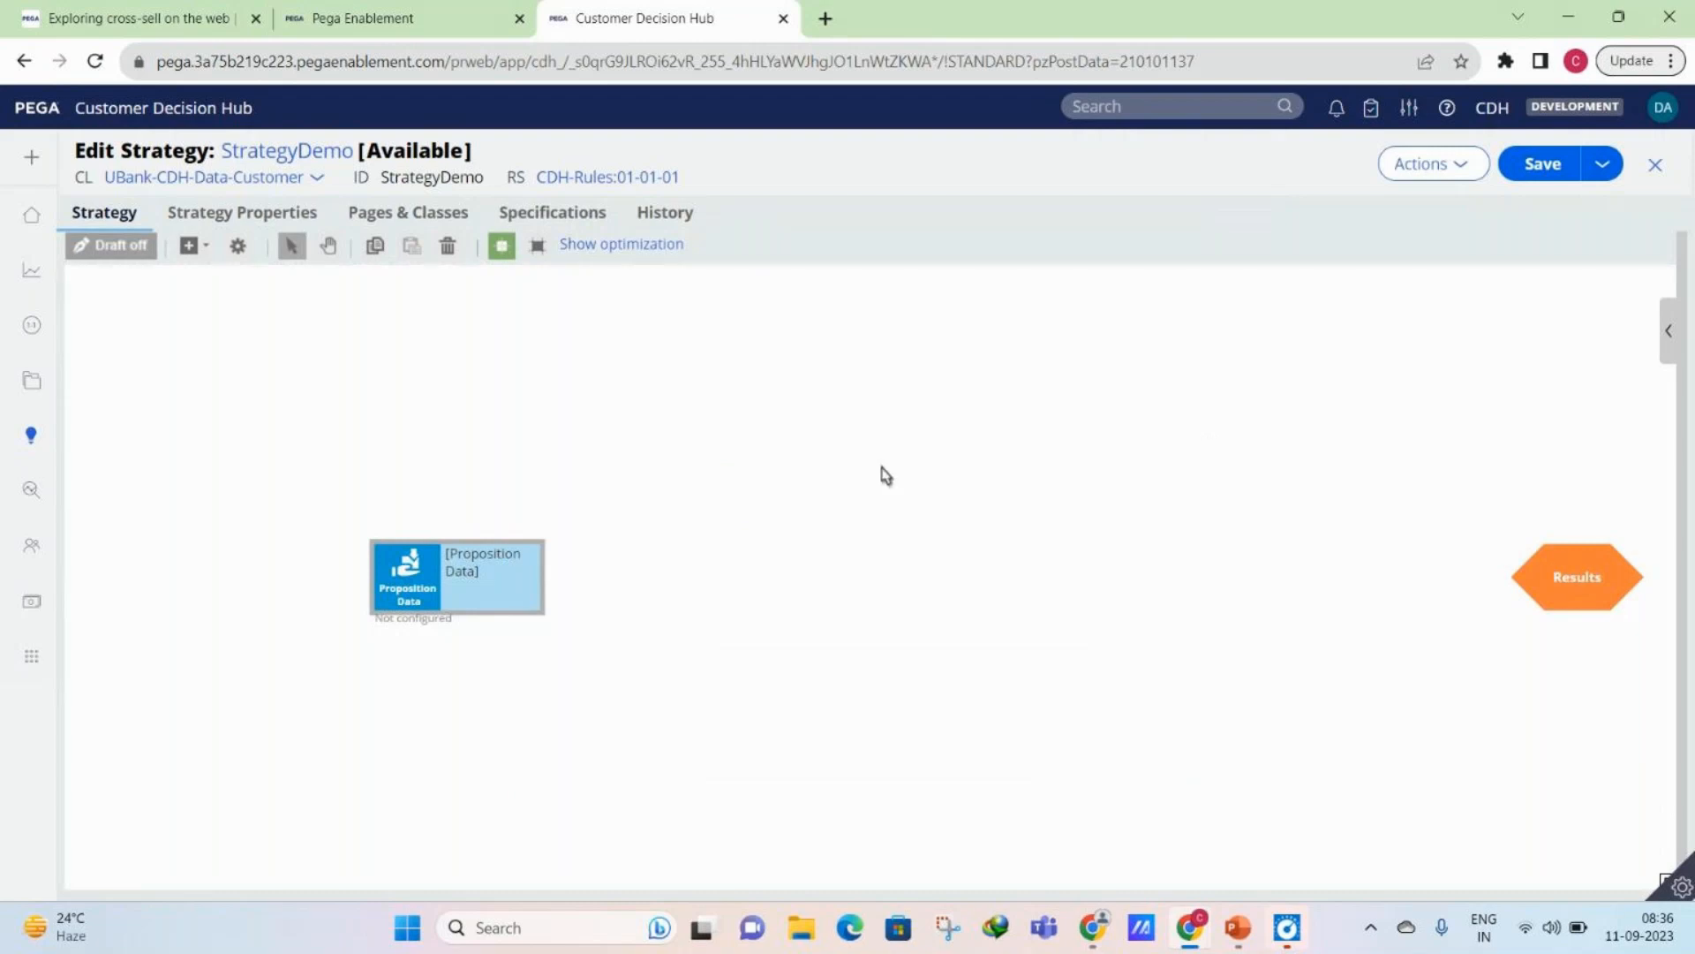
- Configure the Proposition data component to import from the Retain business issue and the Negotiation group
click(404, 562)
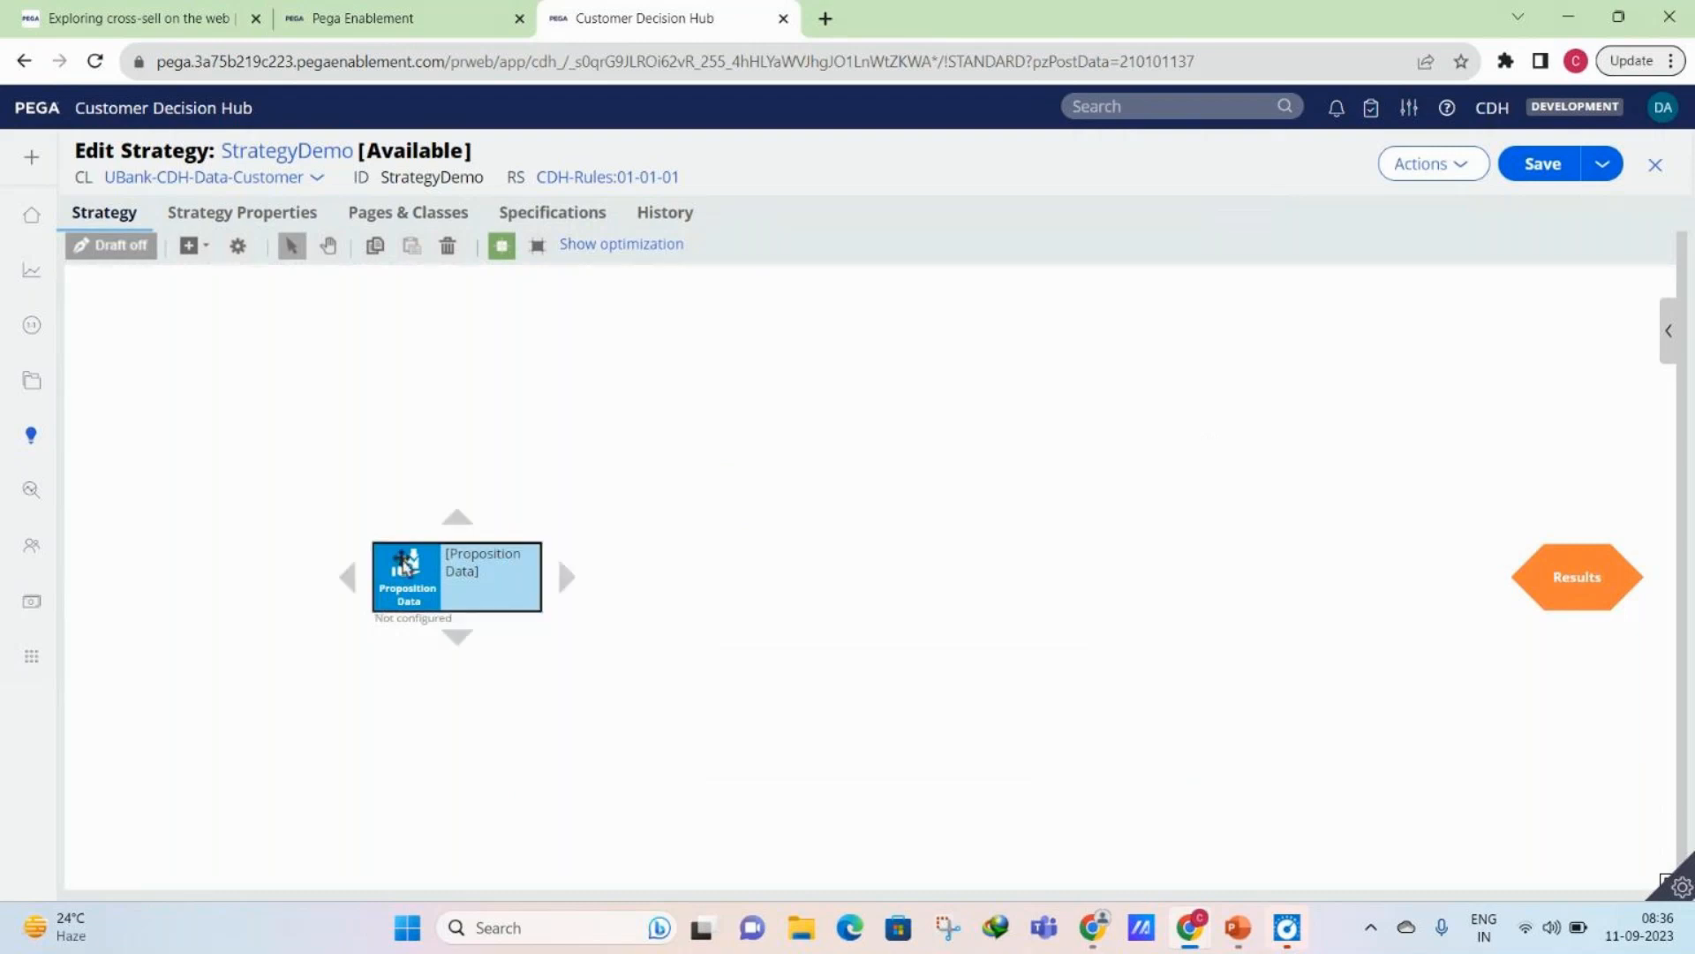
double_click(404, 562)
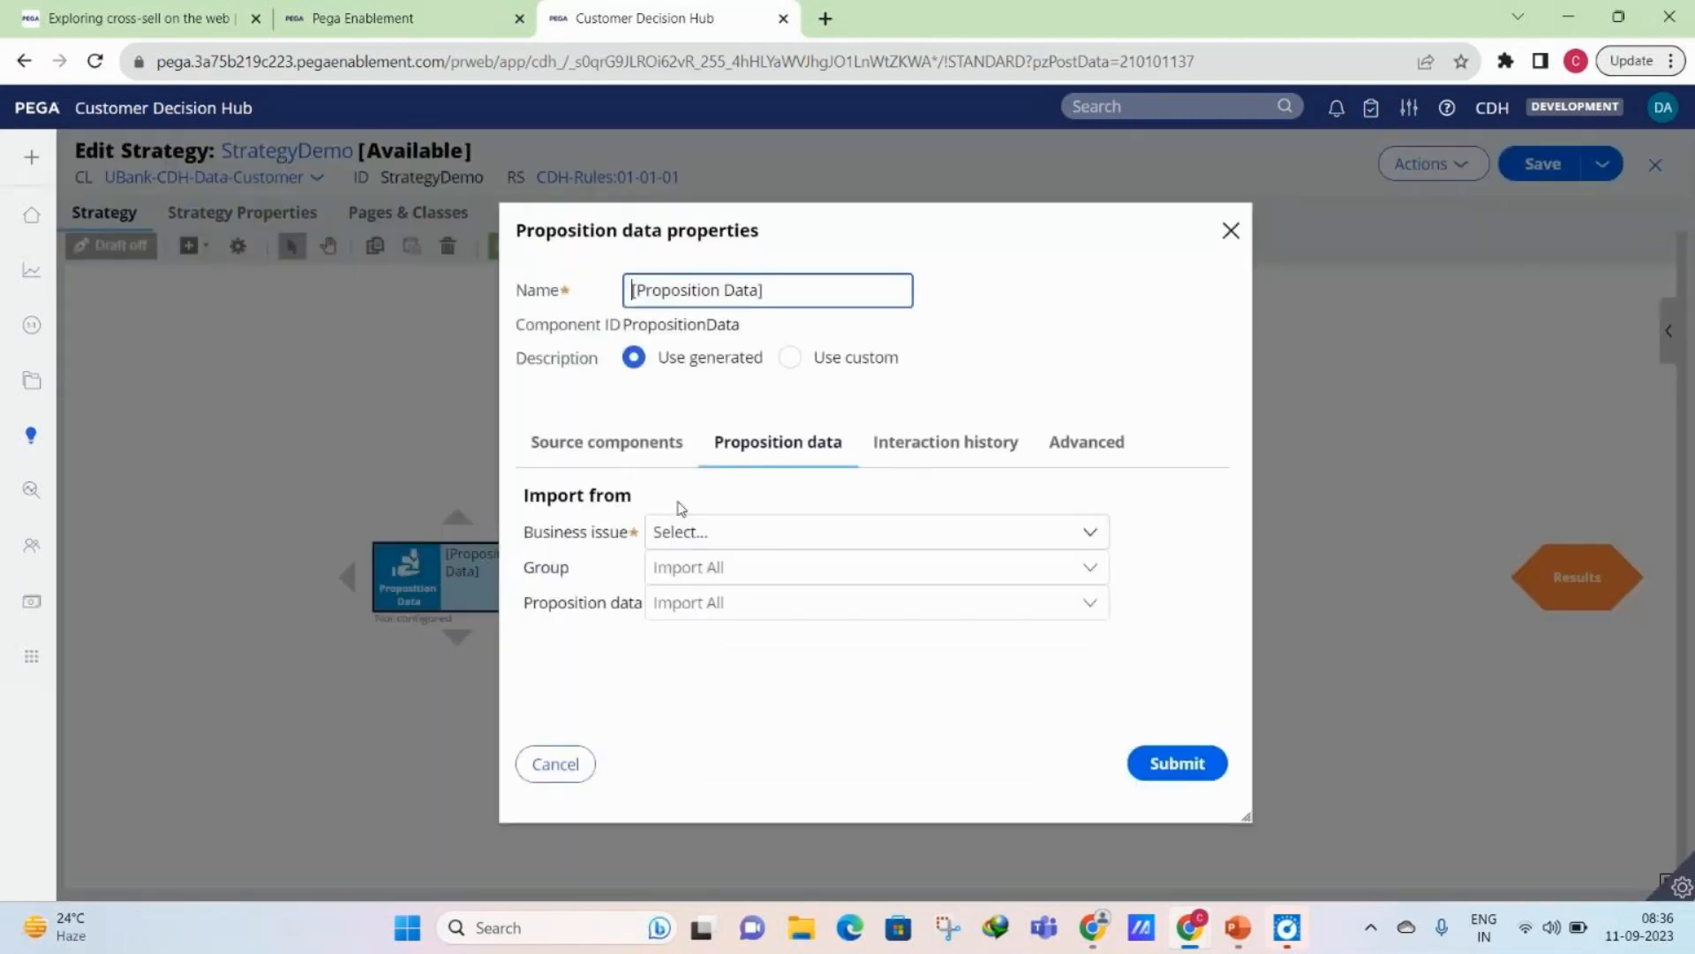
click(687, 532)
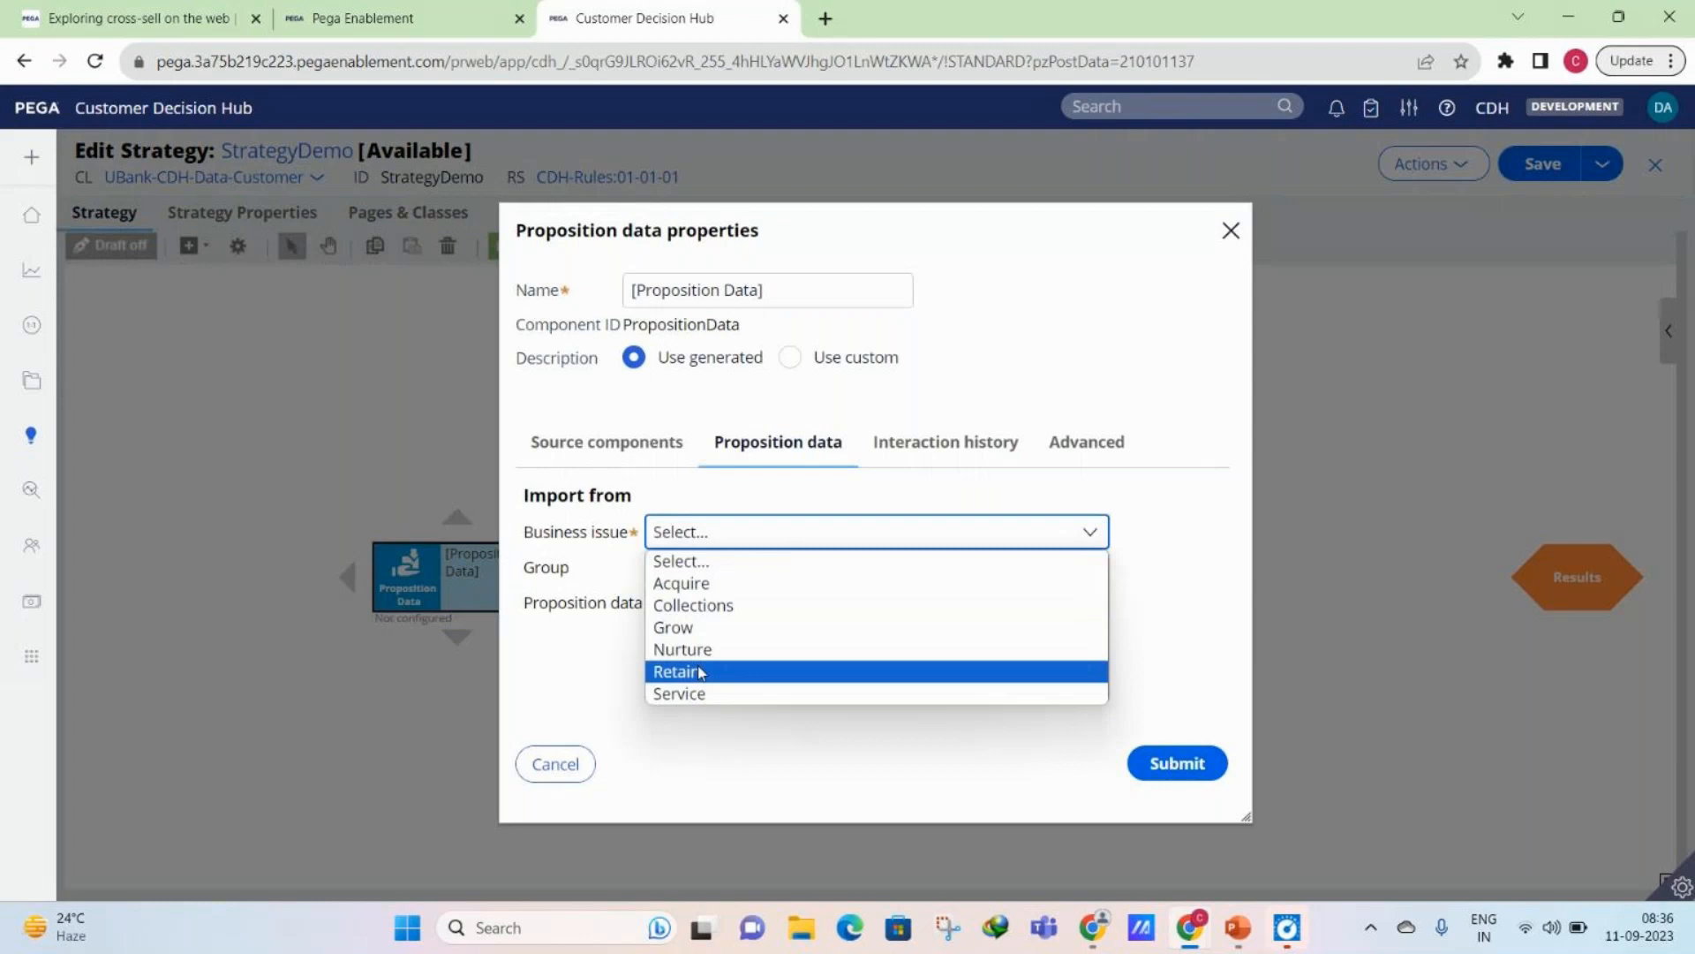
click(700, 673)
click(697, 567)
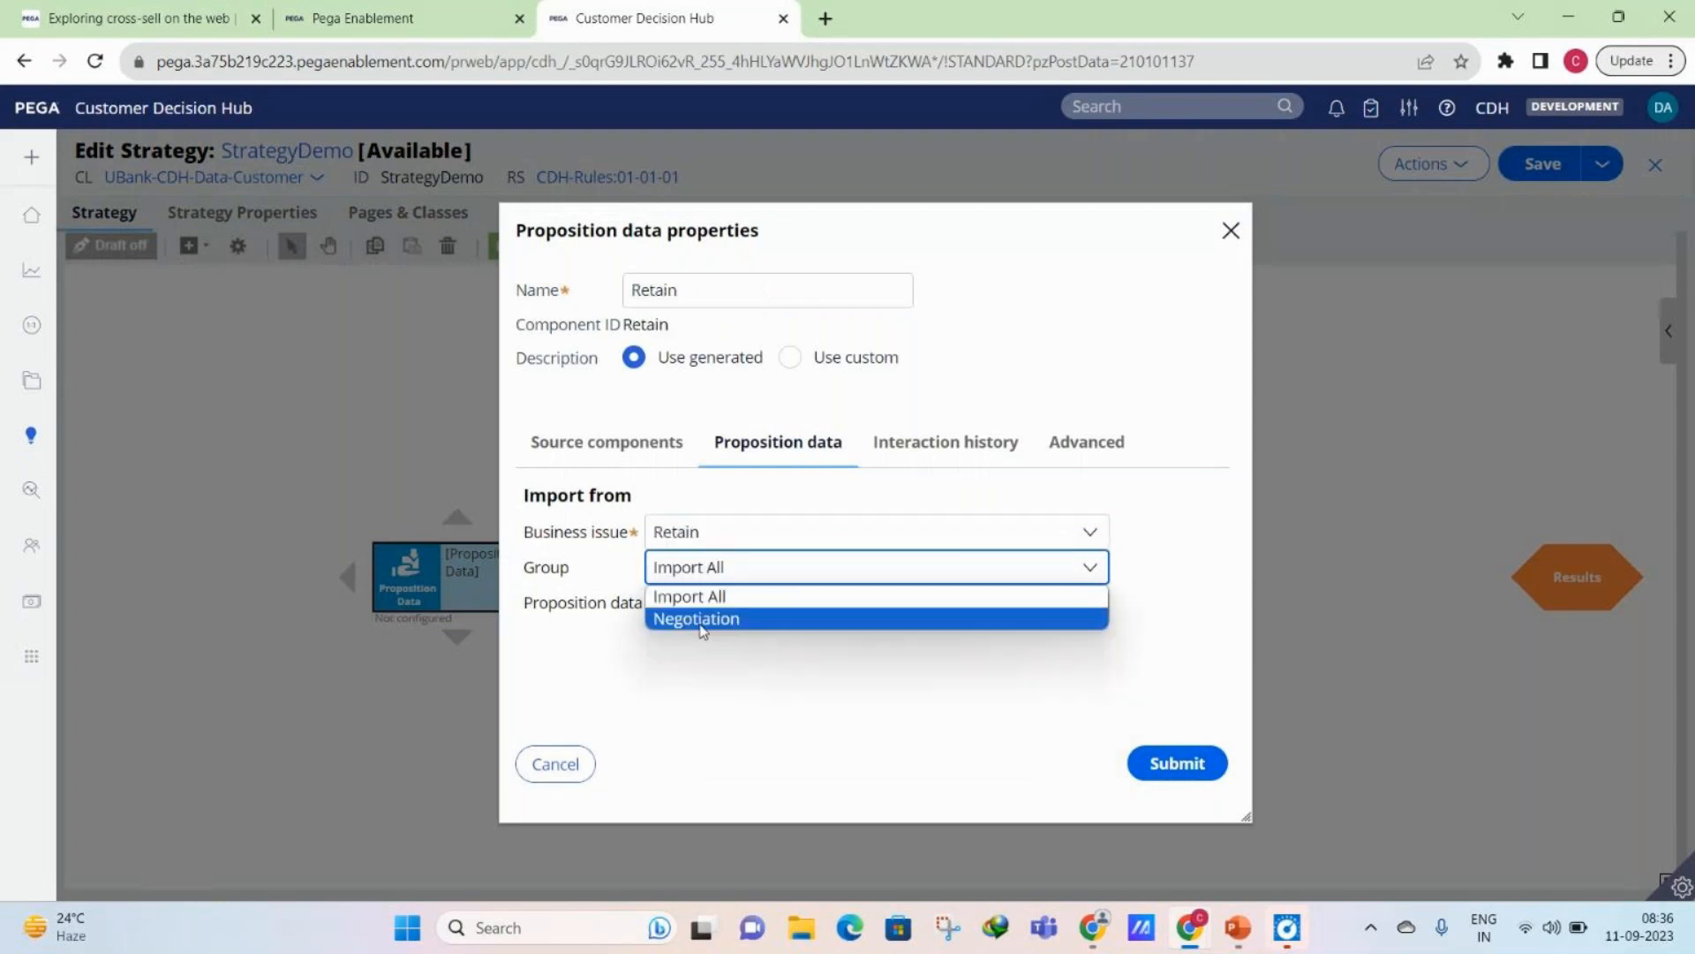
click(700, 618)
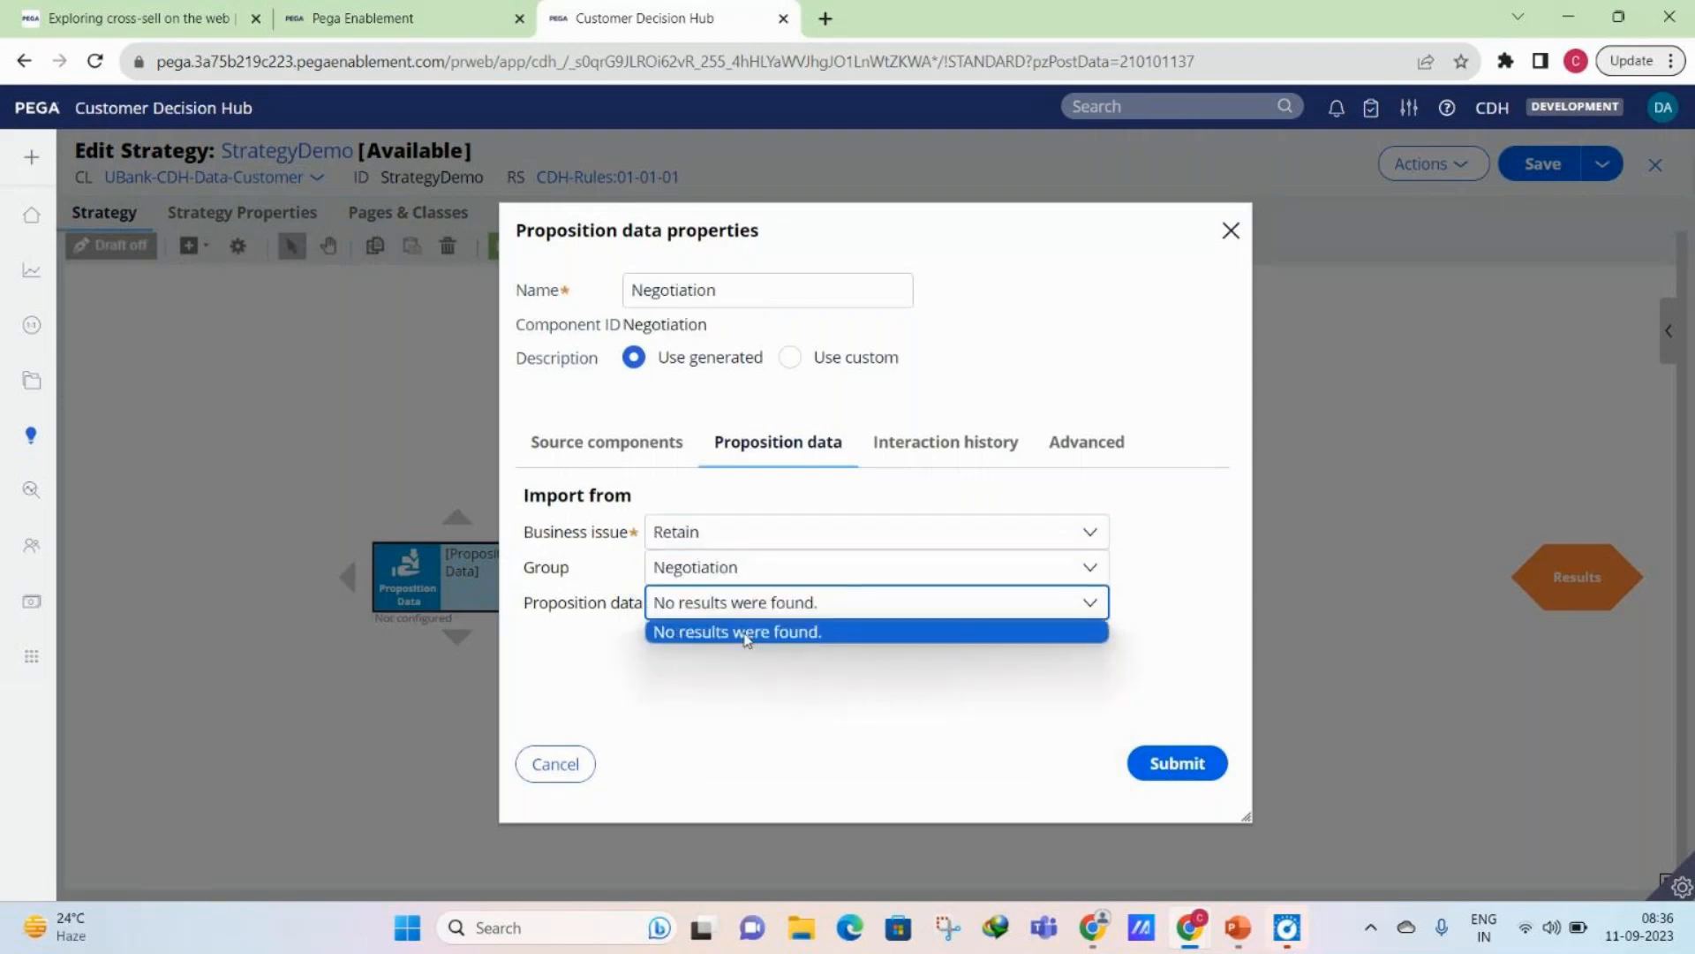
- Switch the component's import to the Collections issue and the Pay Off Debt group, and submit its properties
click(697, 532)
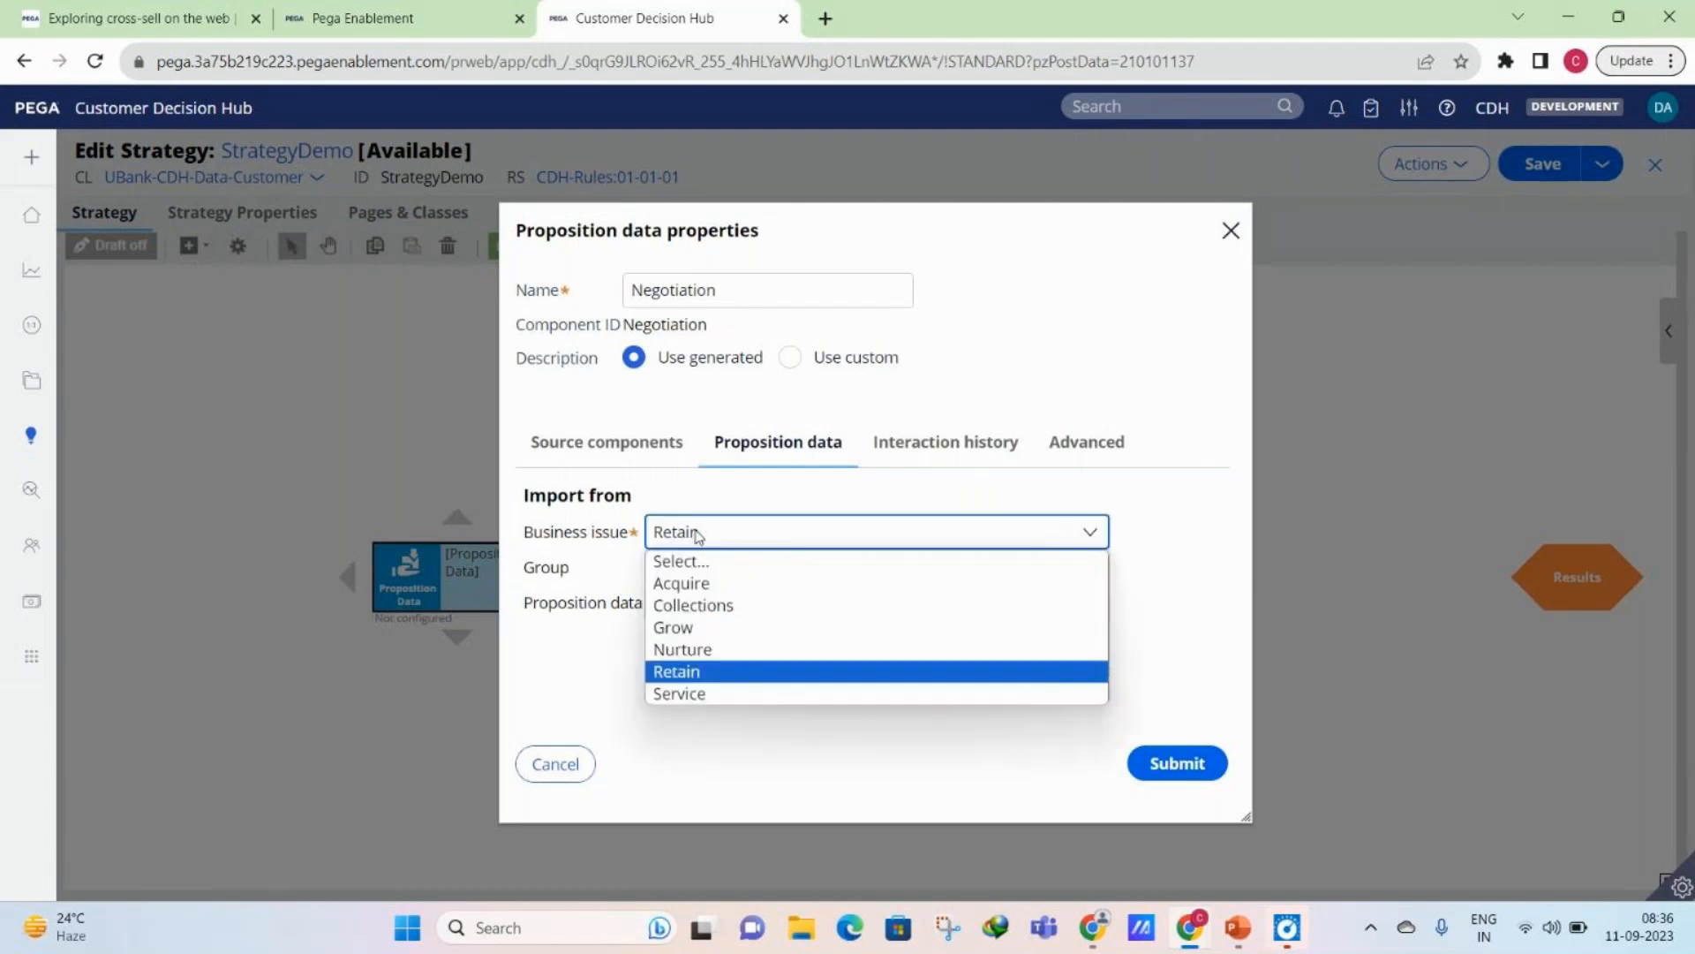
click(698, 604)
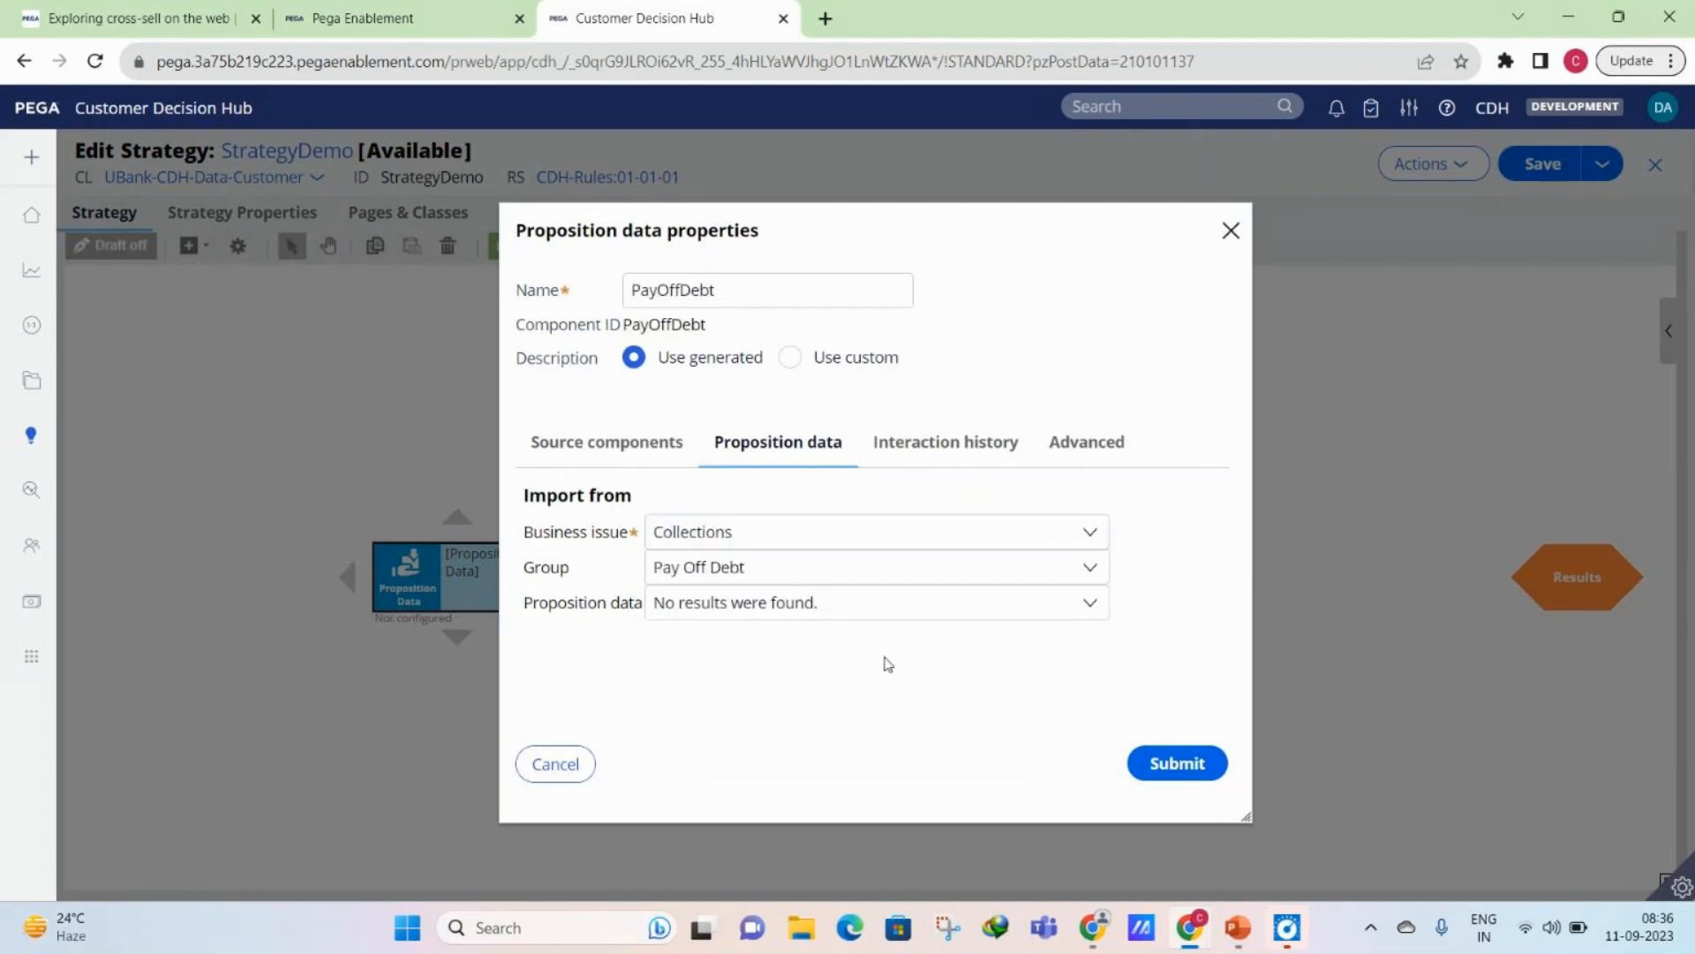
click(1177, 763)
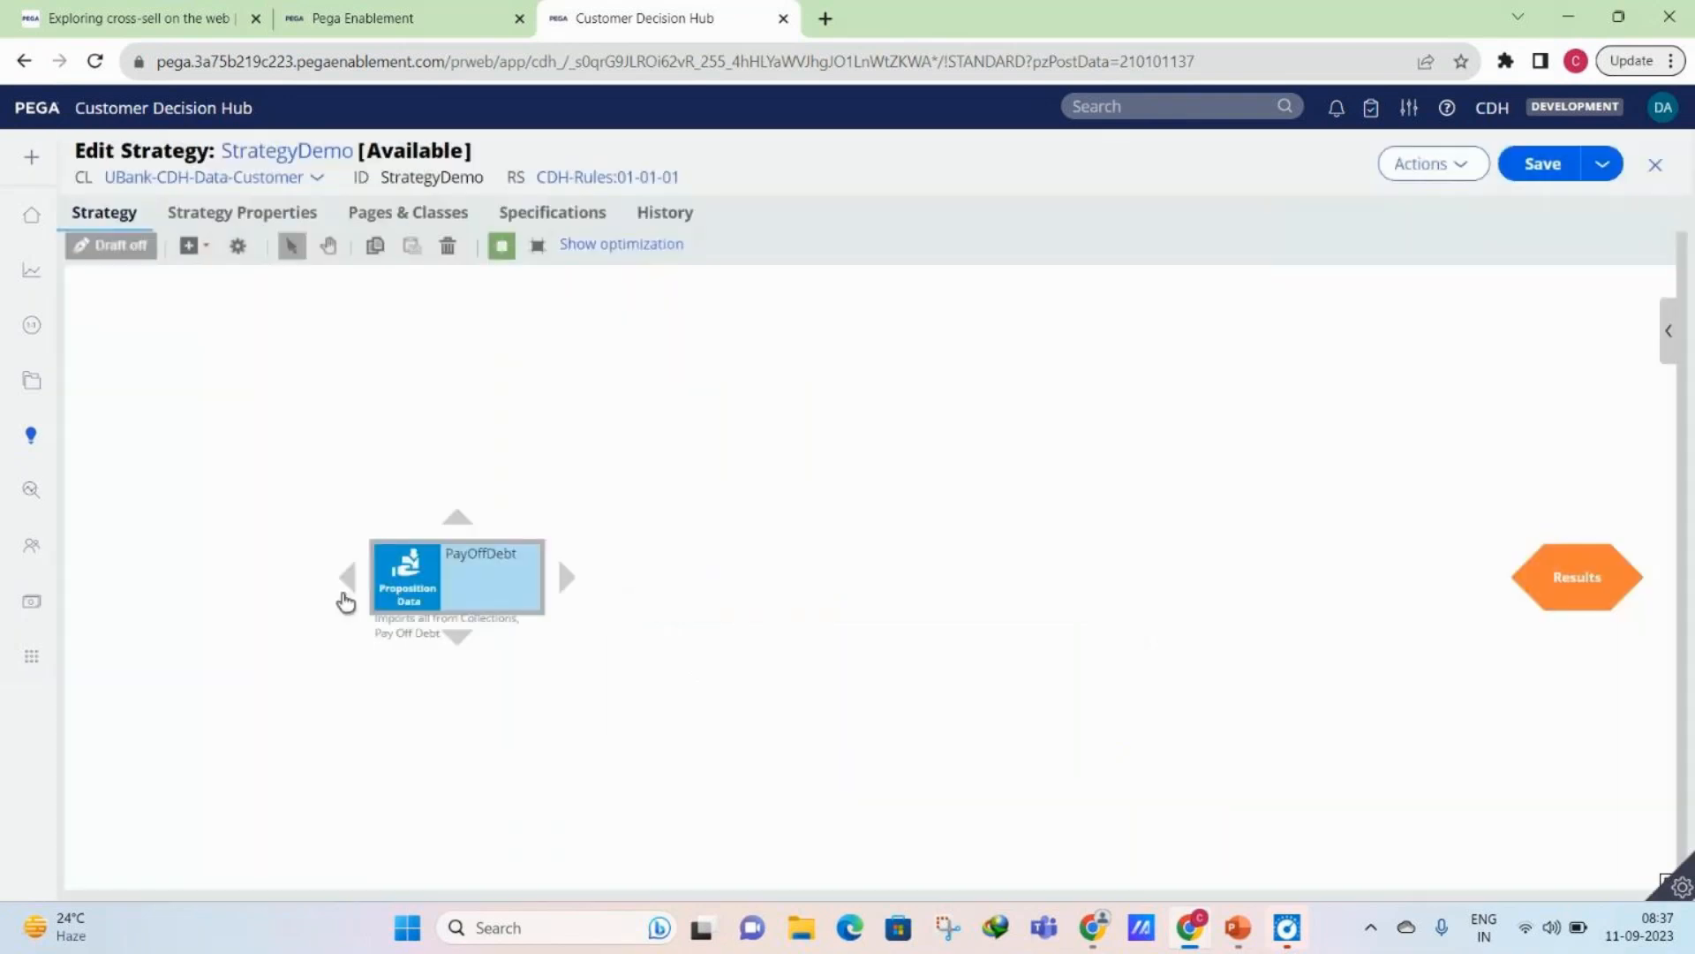
- Move the PayOffDebt component higher on the canvas, set its import to the Service issue and Customers group, and submit
drag(418, 583, 331, 463)
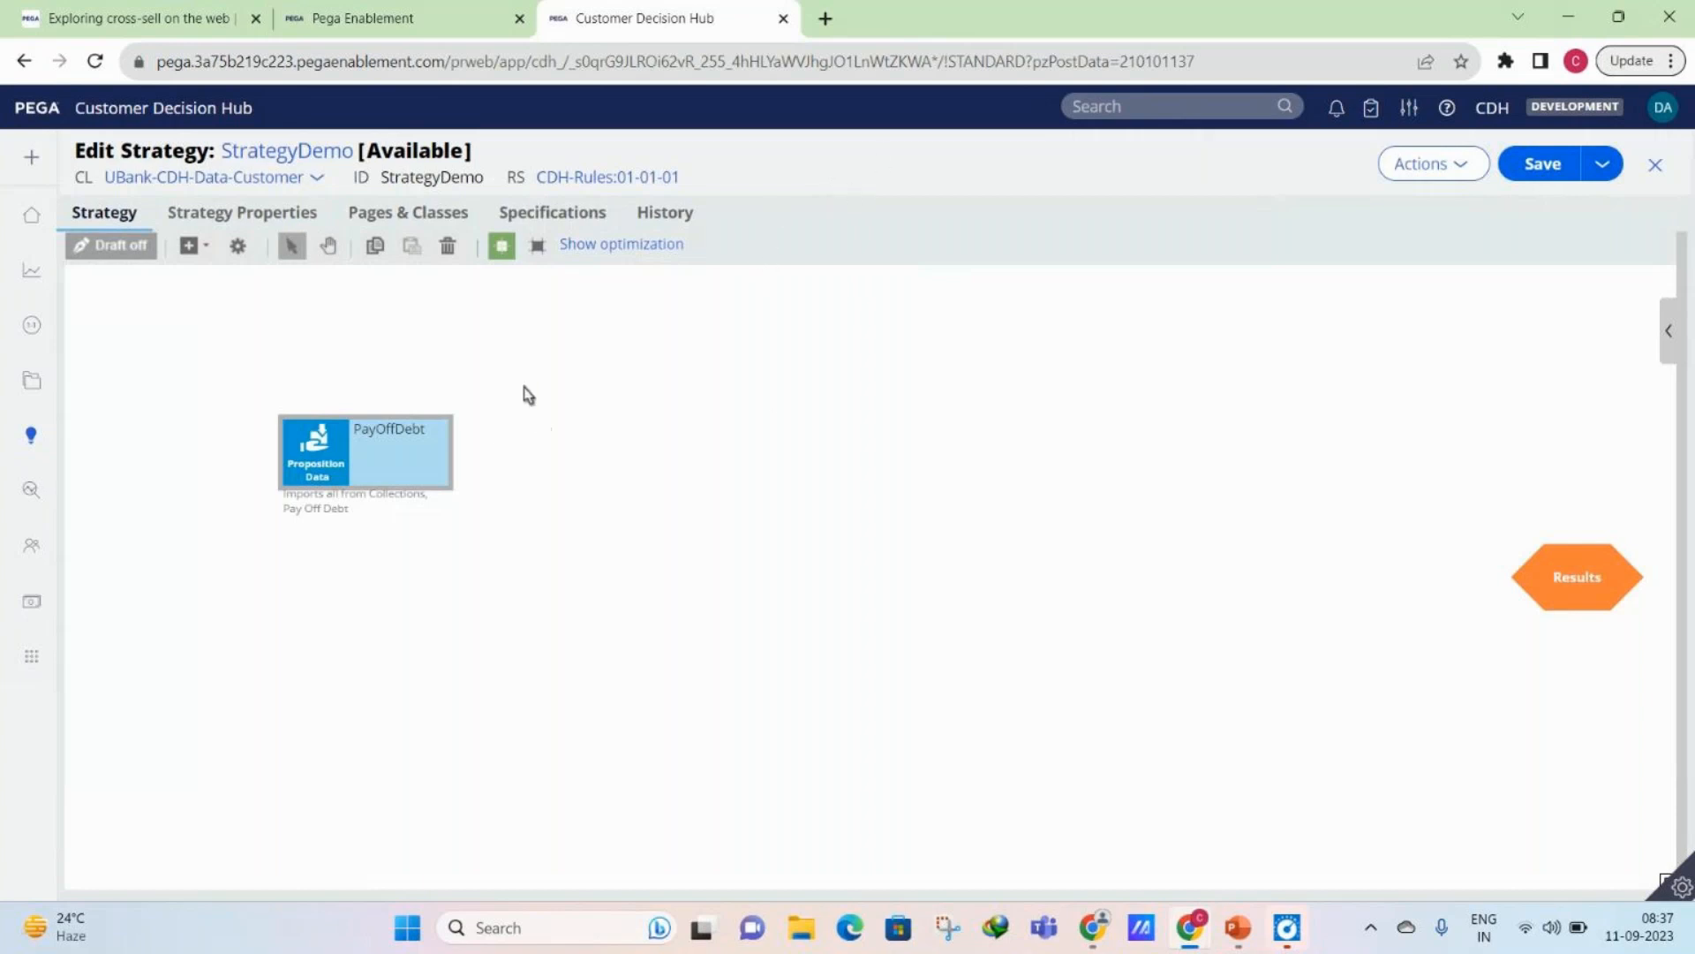
click(348, 468)
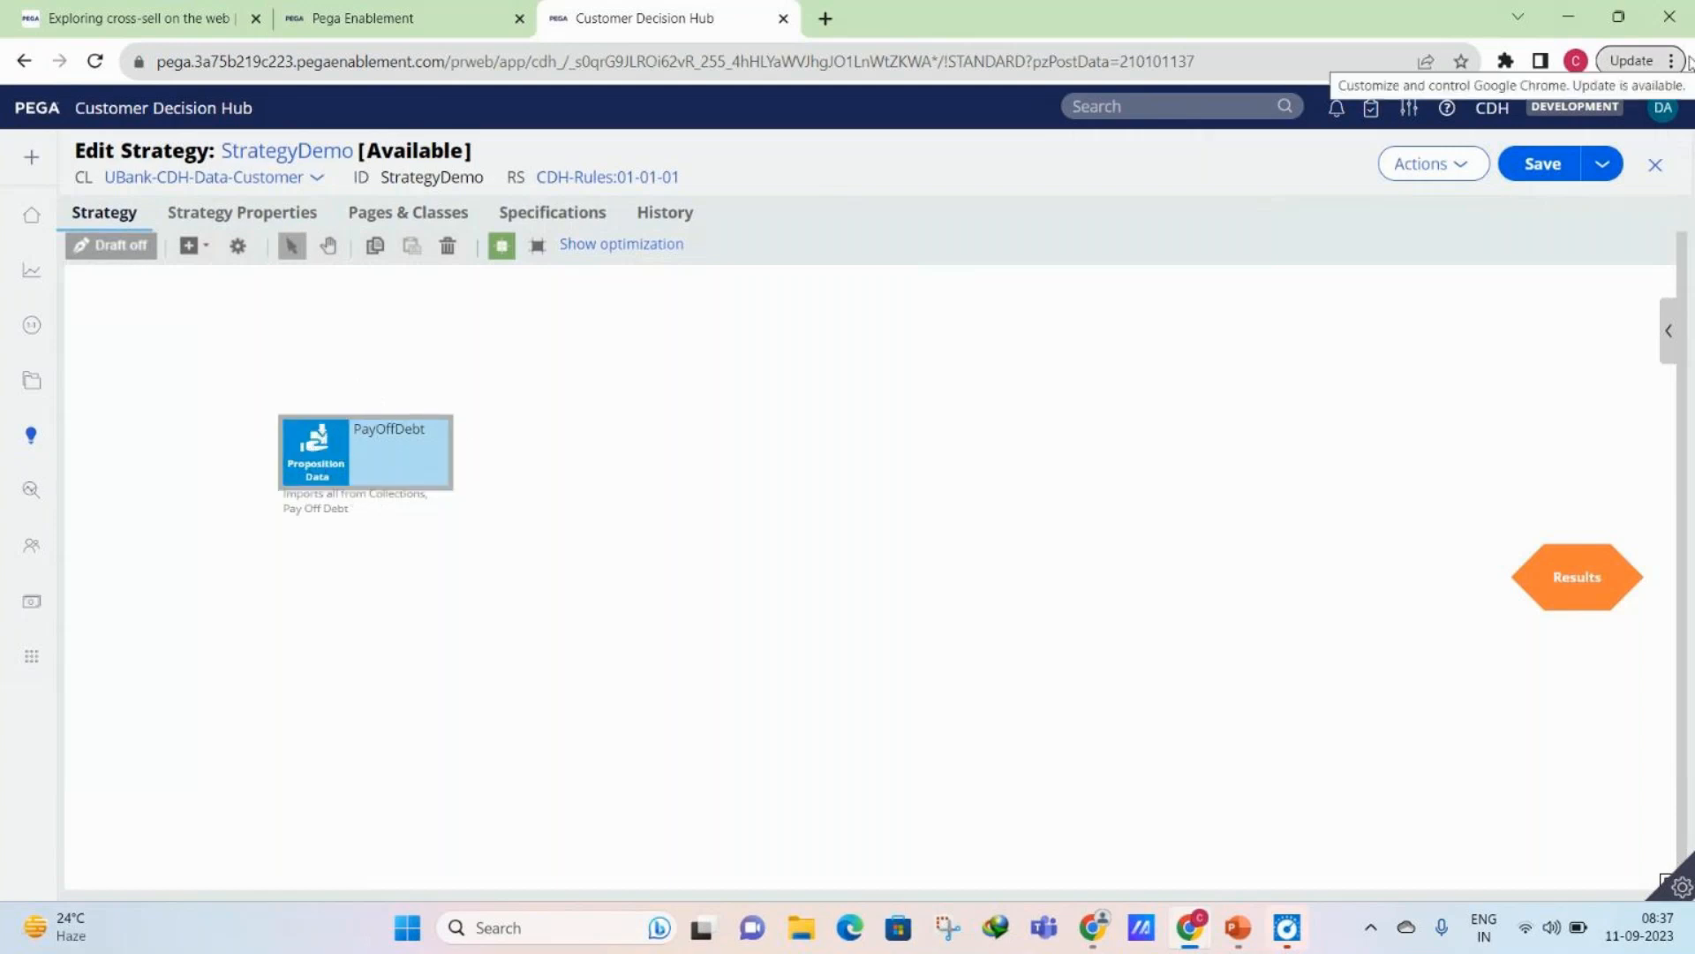
double_click(325, 465)
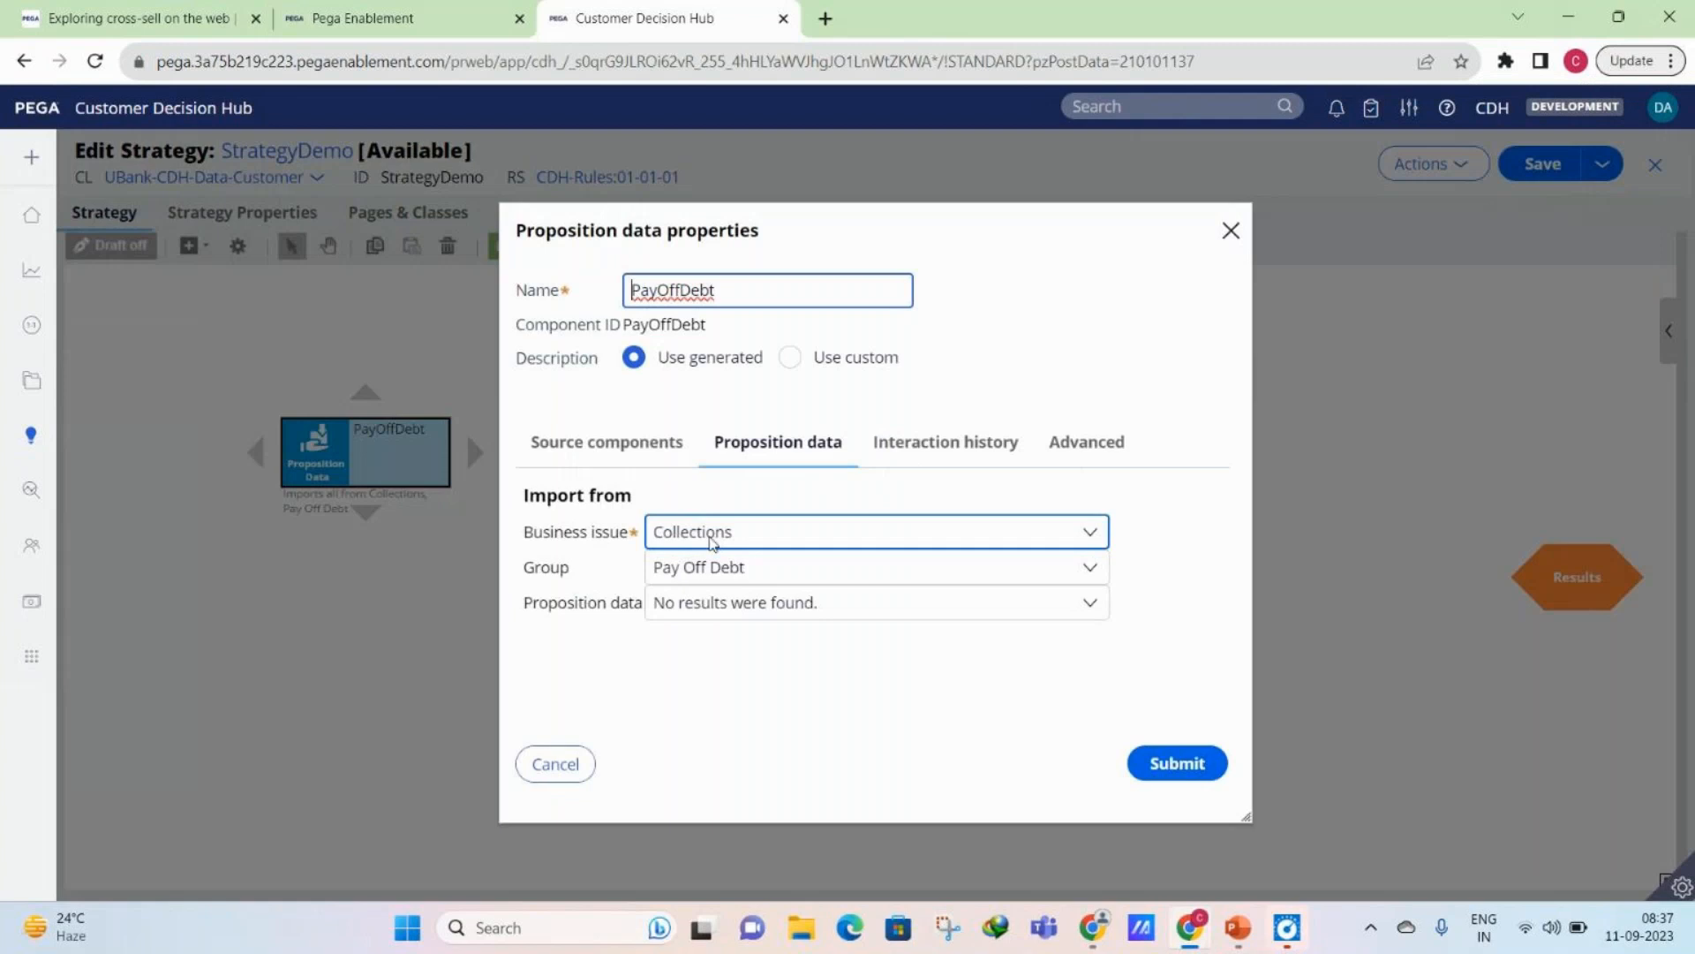
click(713, 540)
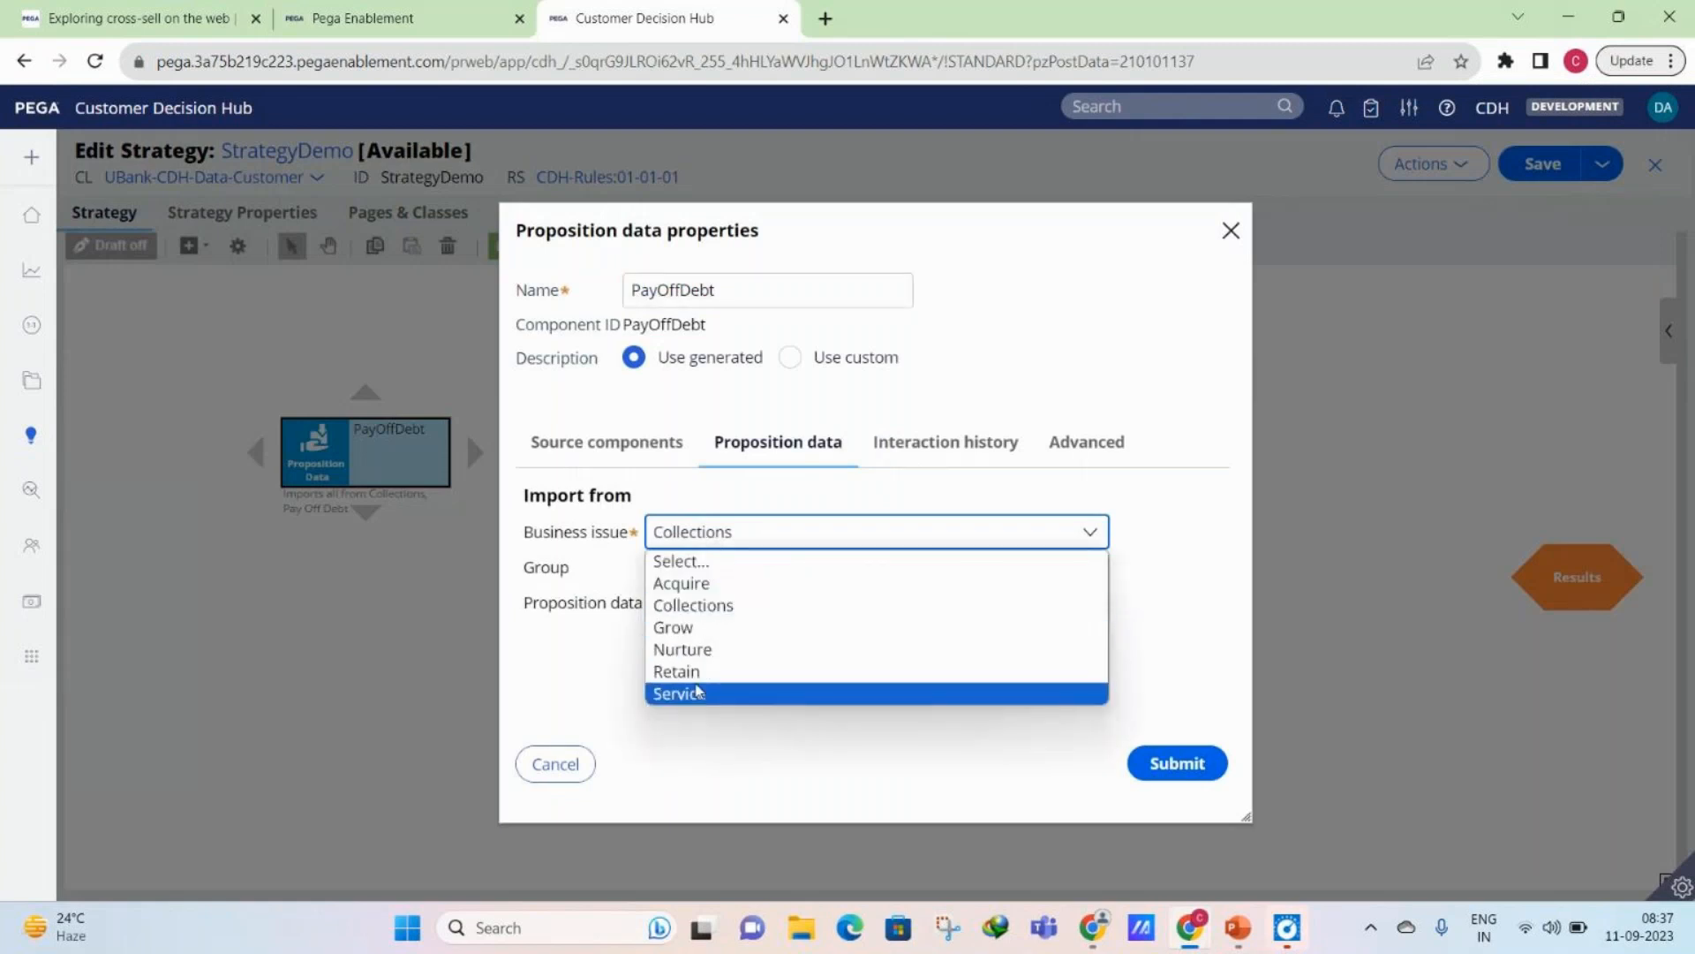
click(697, 692)
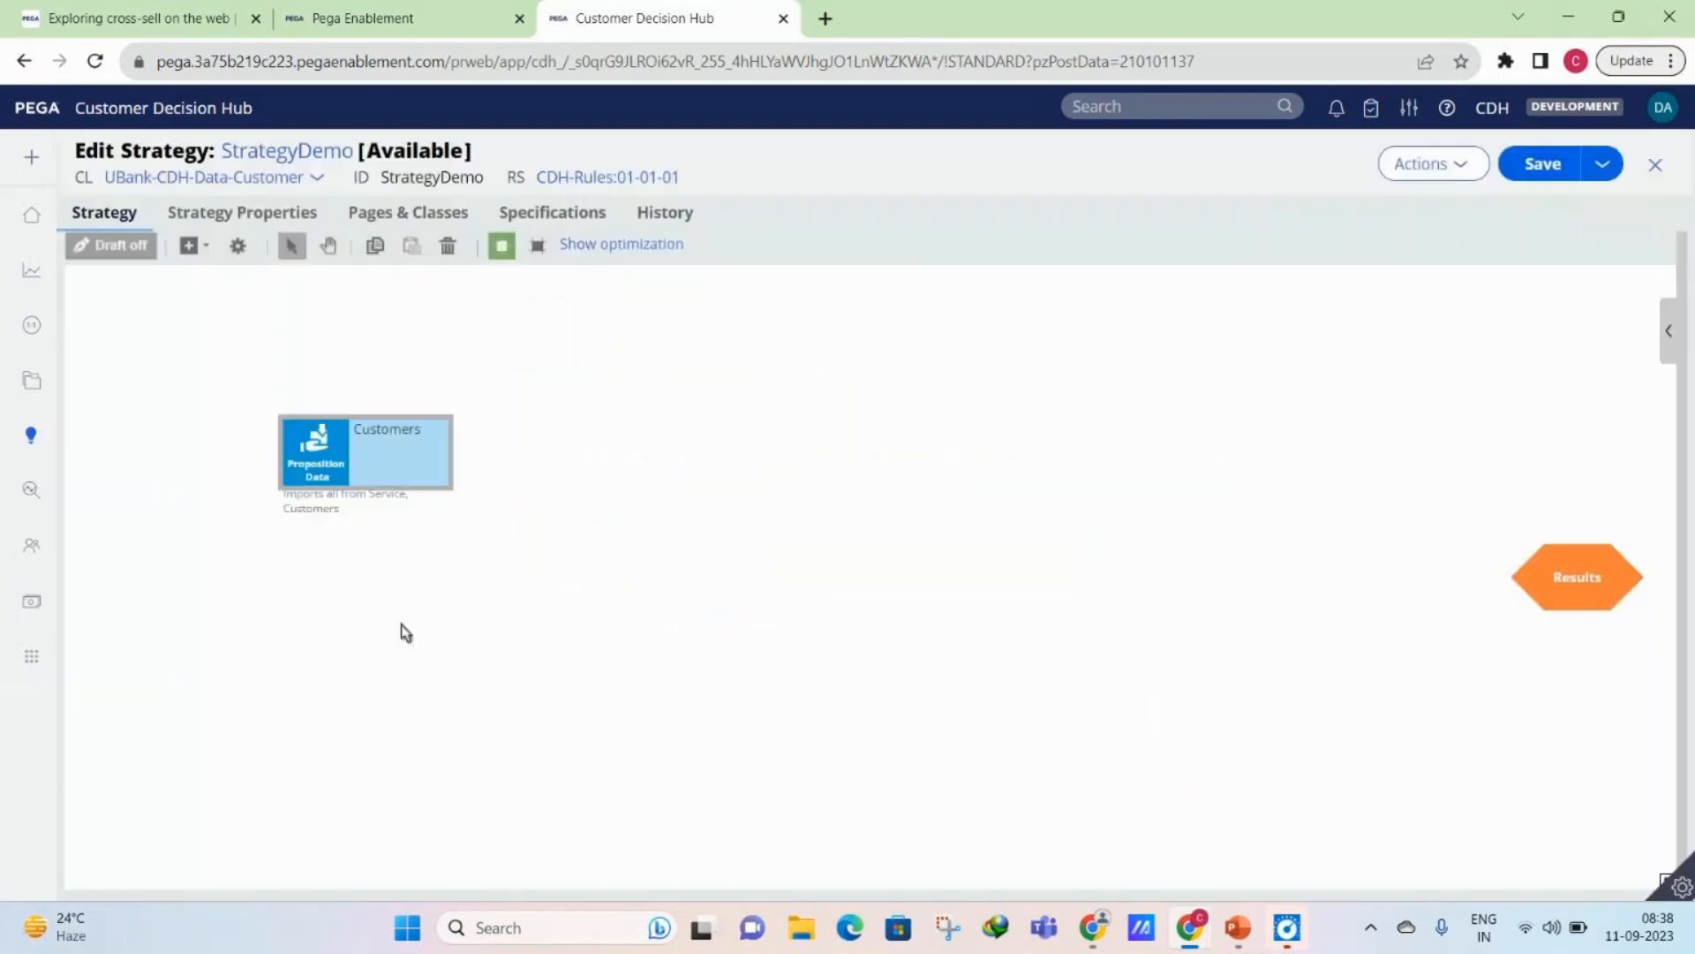
- Add a Proposition data component below Customers that imports all from Grow / Credit cards, and close StrategyDemo, discarding the unsaved changes
right_click(402, 629)
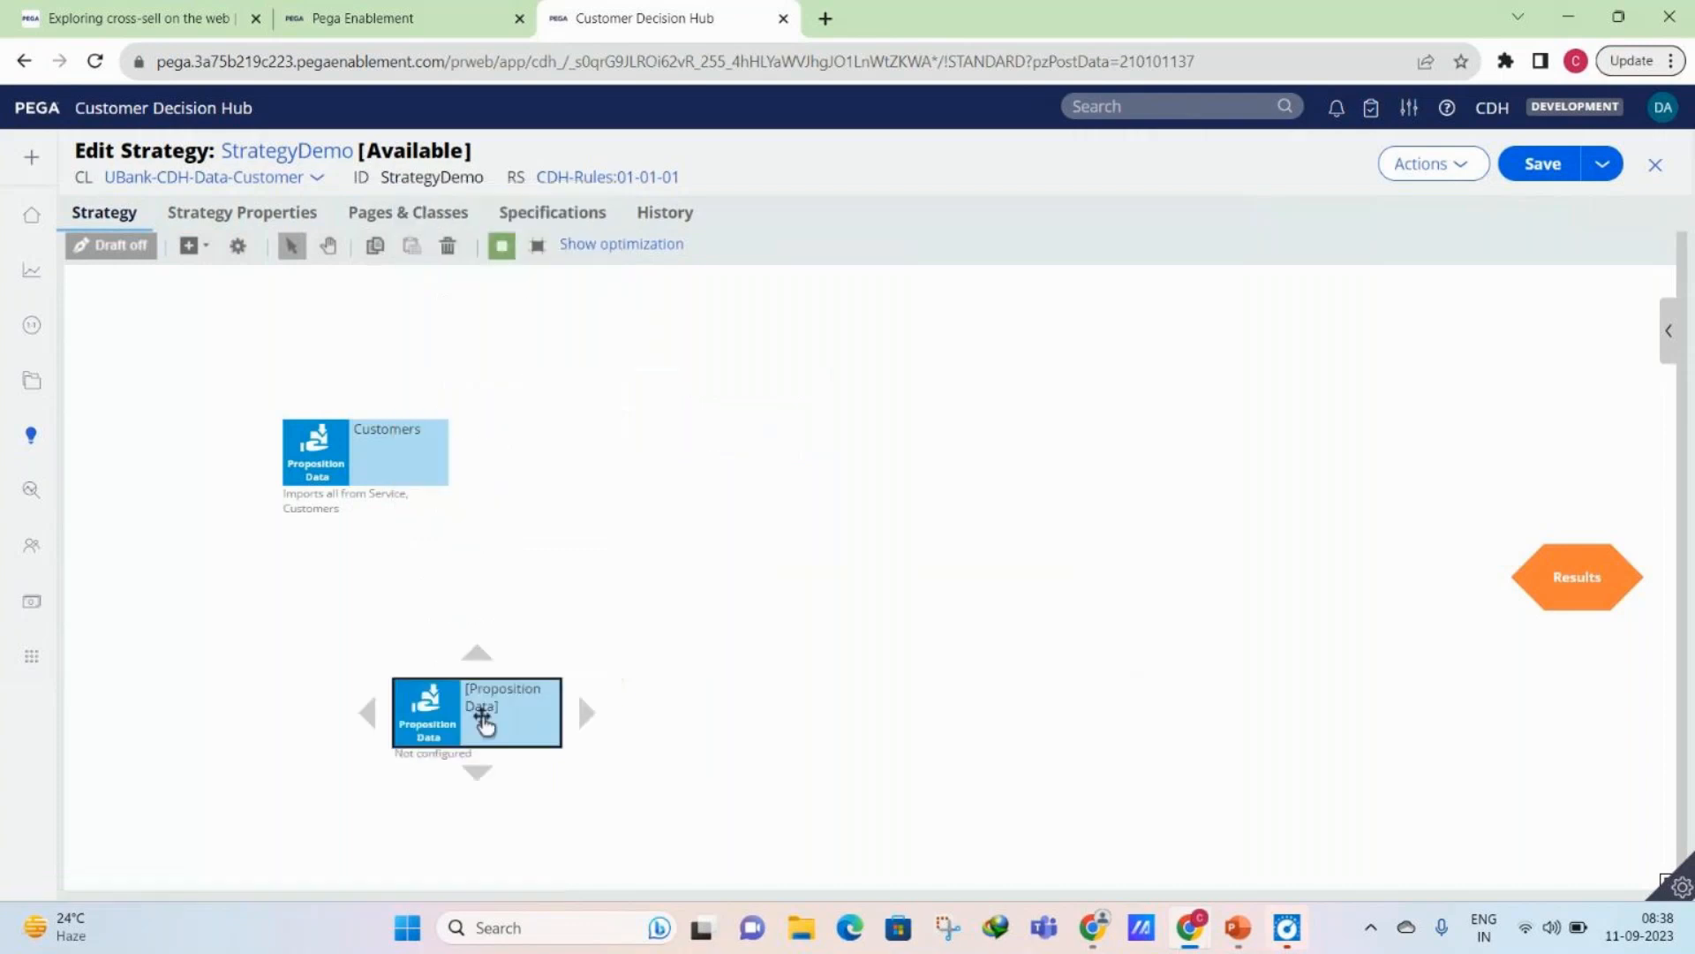
drag(482, 714, 349, 626)
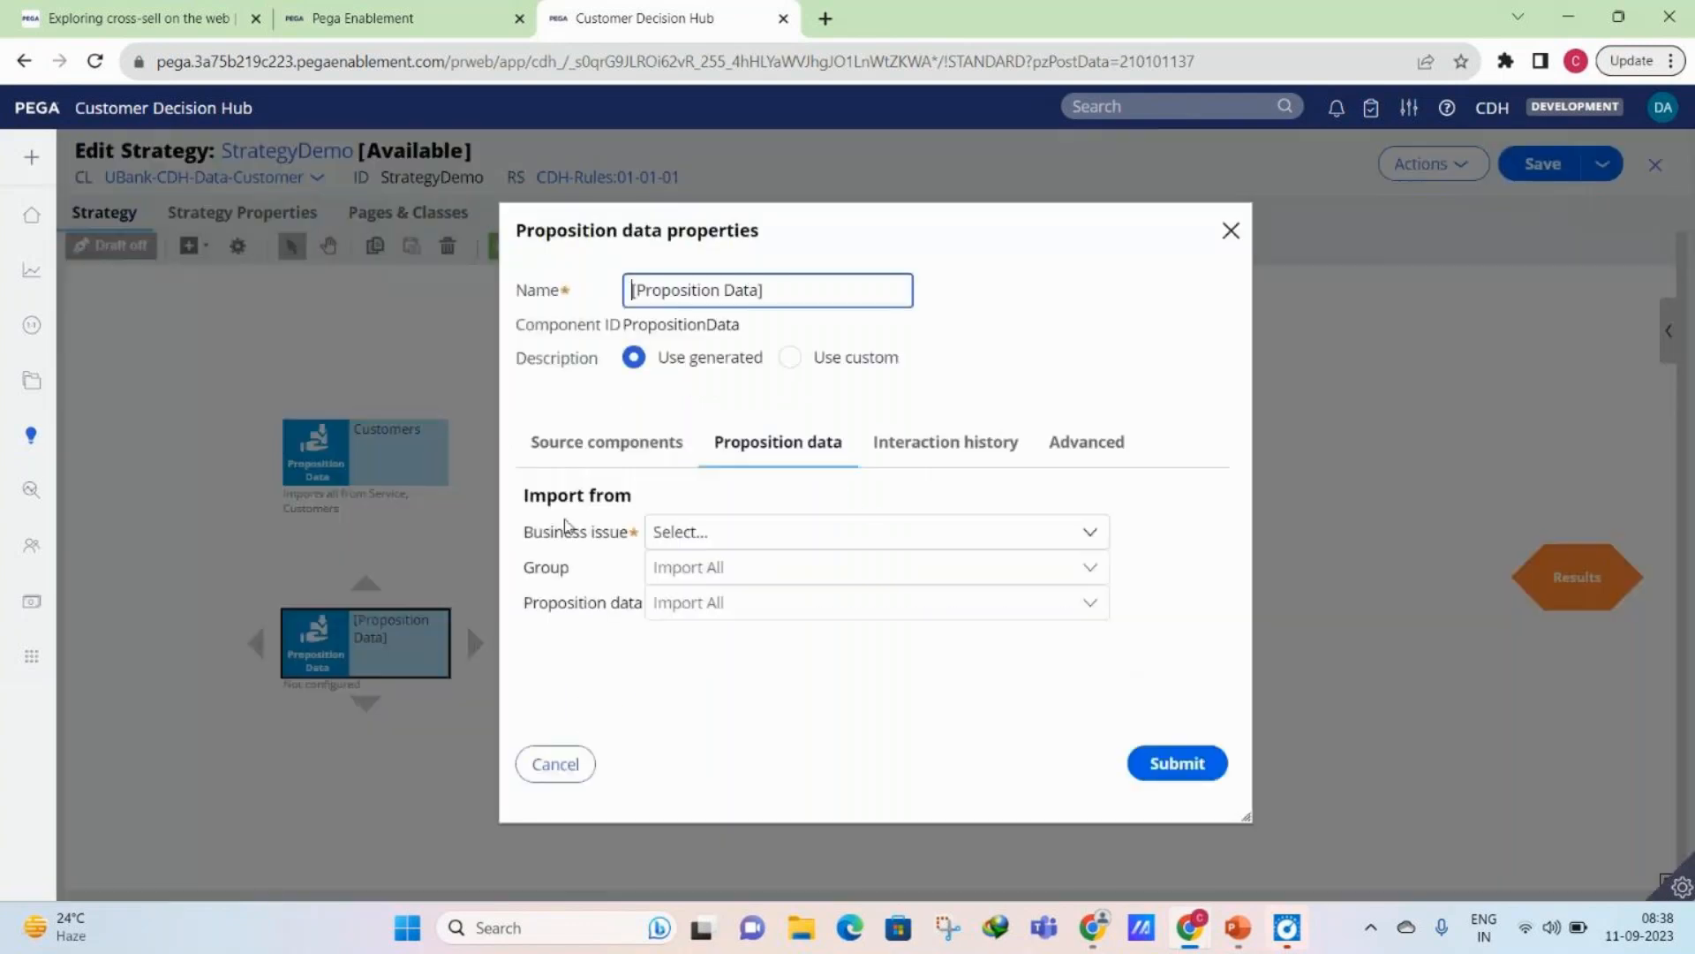
click(688, 531)
click(689, 625)
click(698, 567)
click(698, 618)
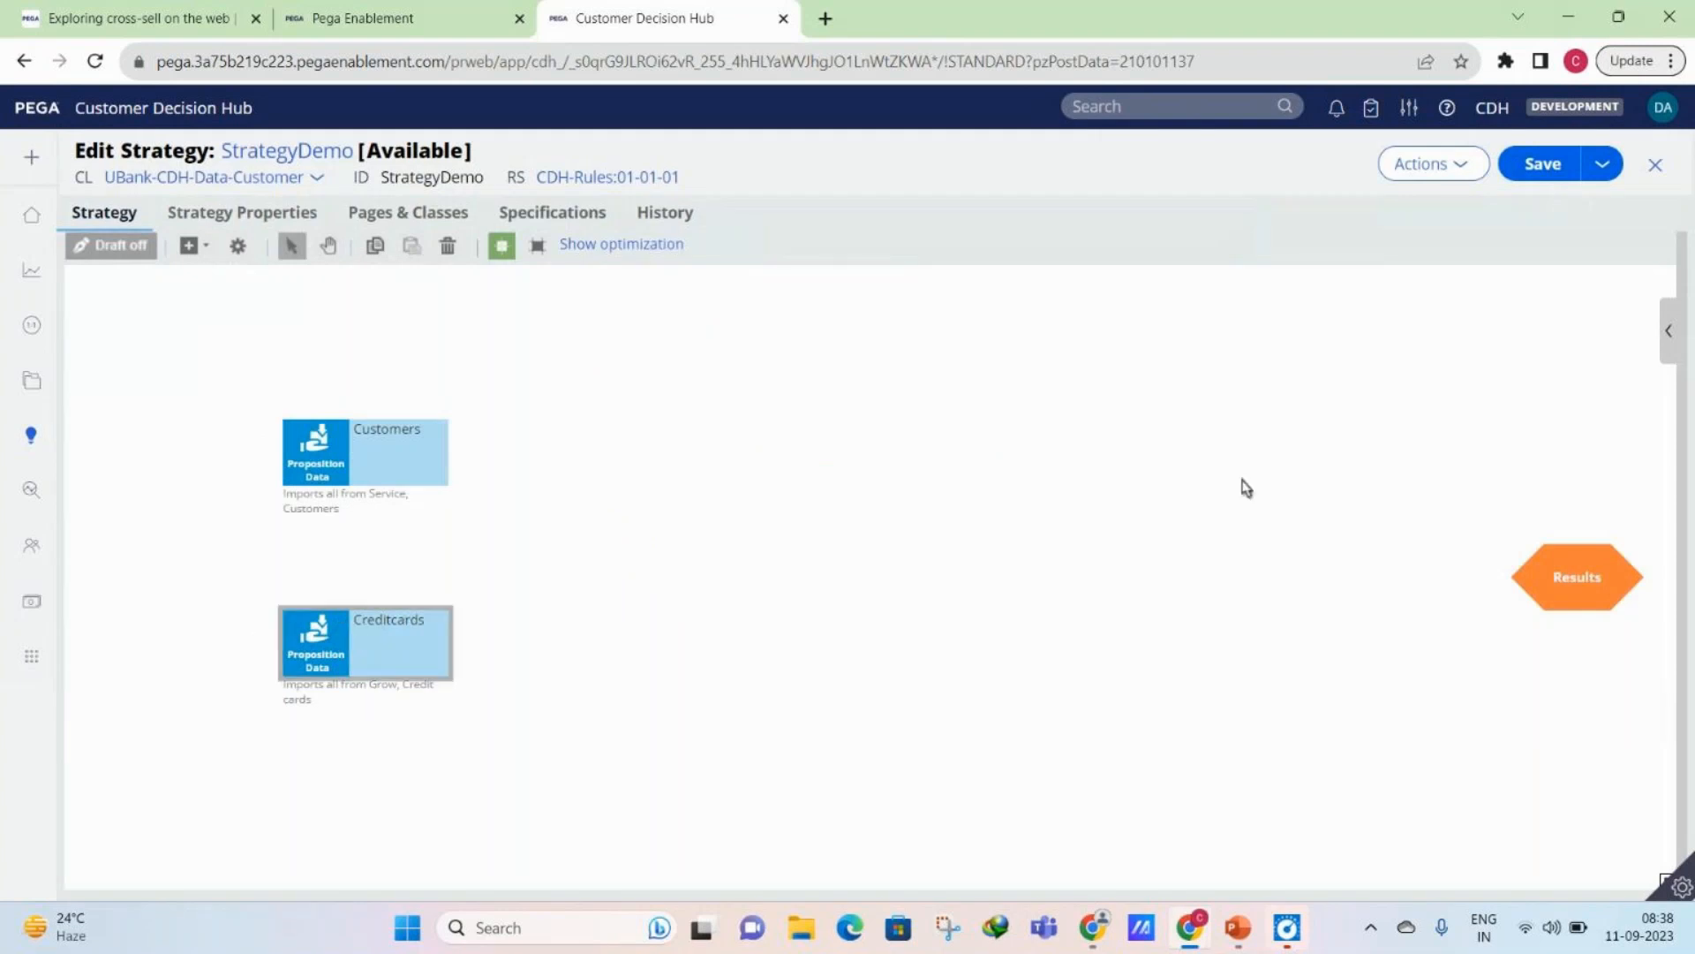
click(1649, 164)
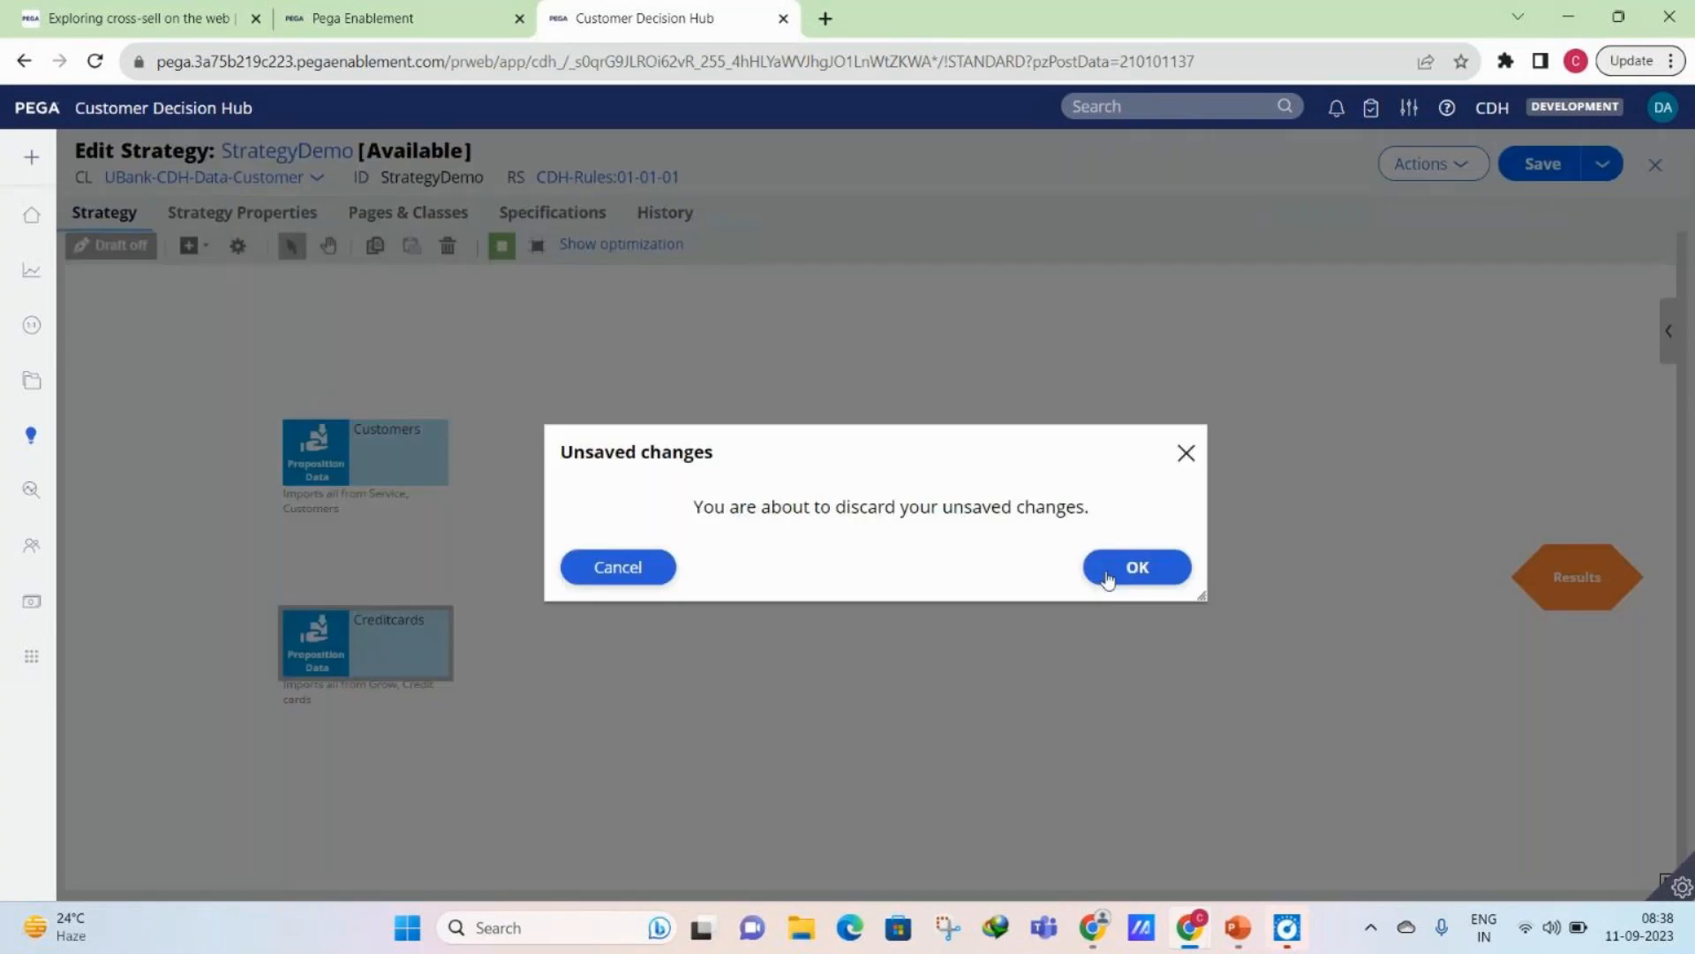
click(1108, 578)
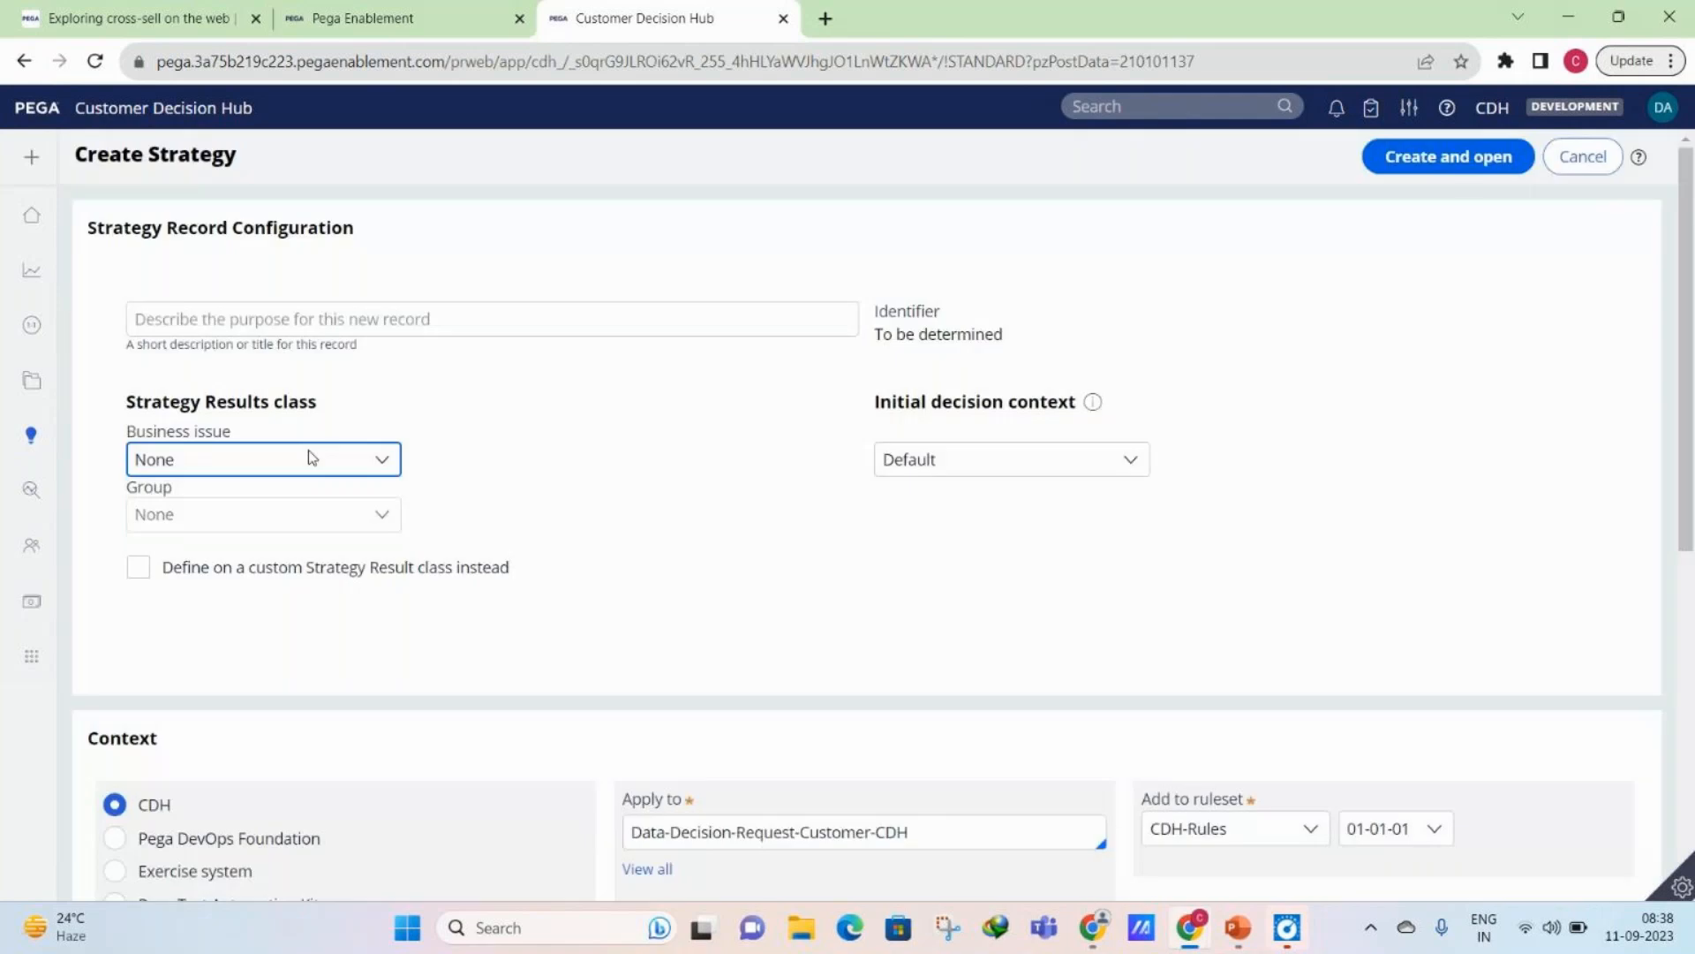
- Create and open a strategy named test with business issue Grow, group None, applied to UBank-CDH-Data-Customer
click(281, 550)
click(398, 315)
text(test)
click(830, 775)
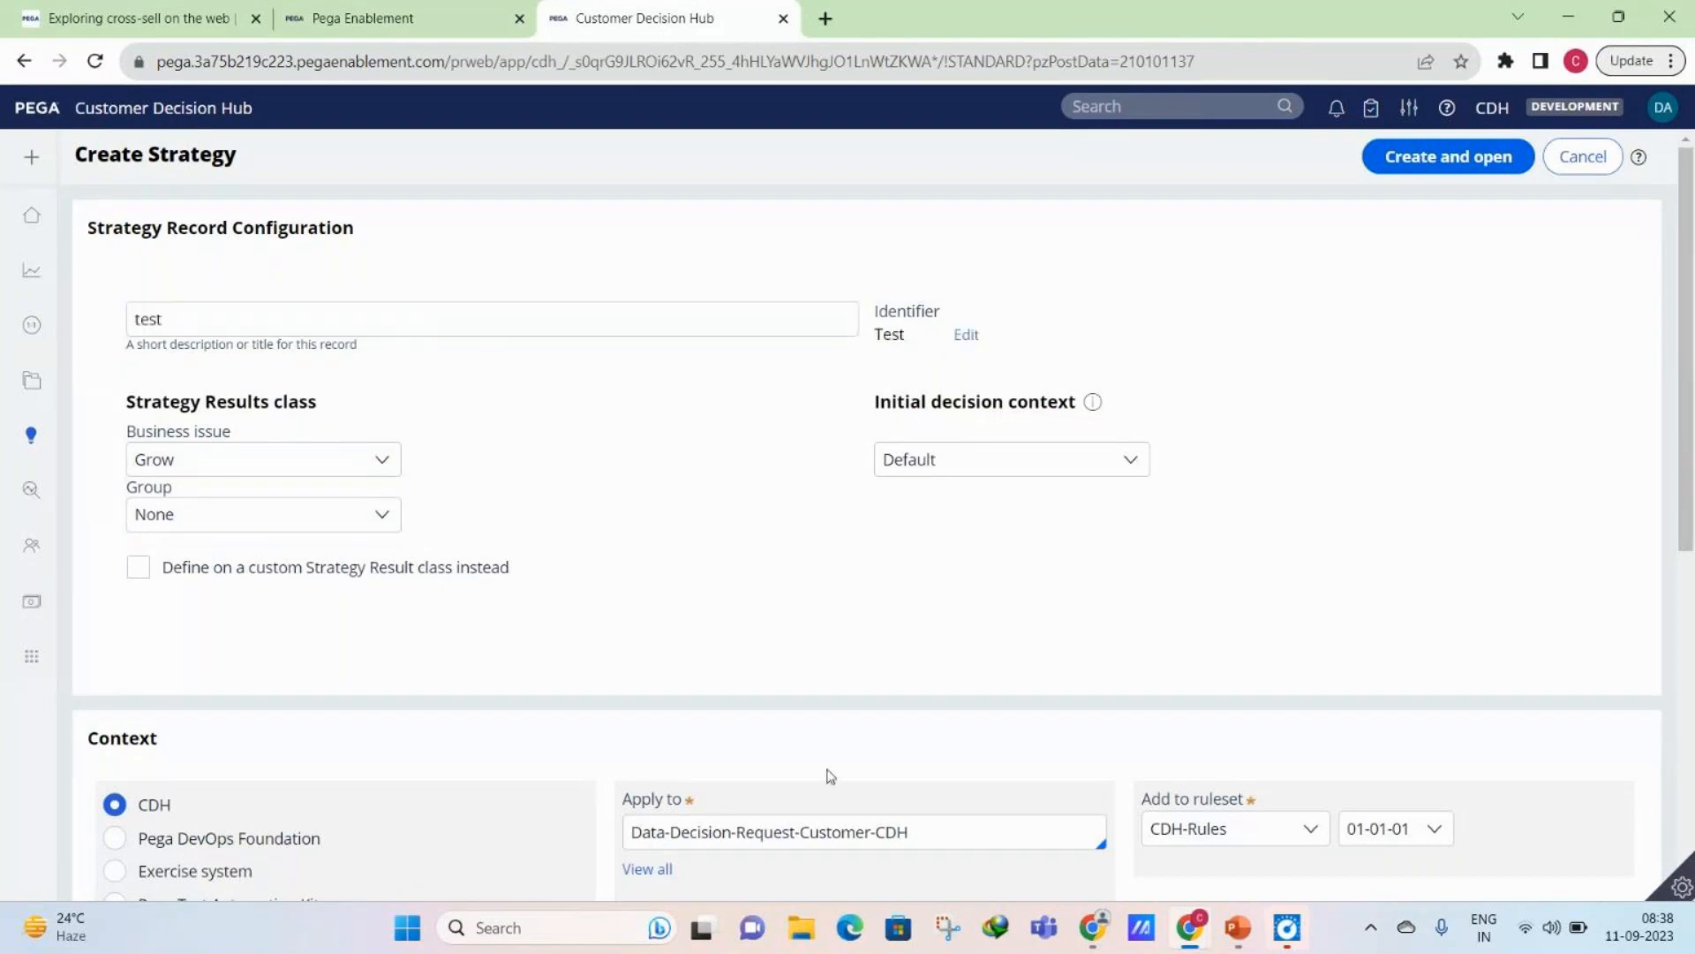
click(803, 831)
click(800, 794)
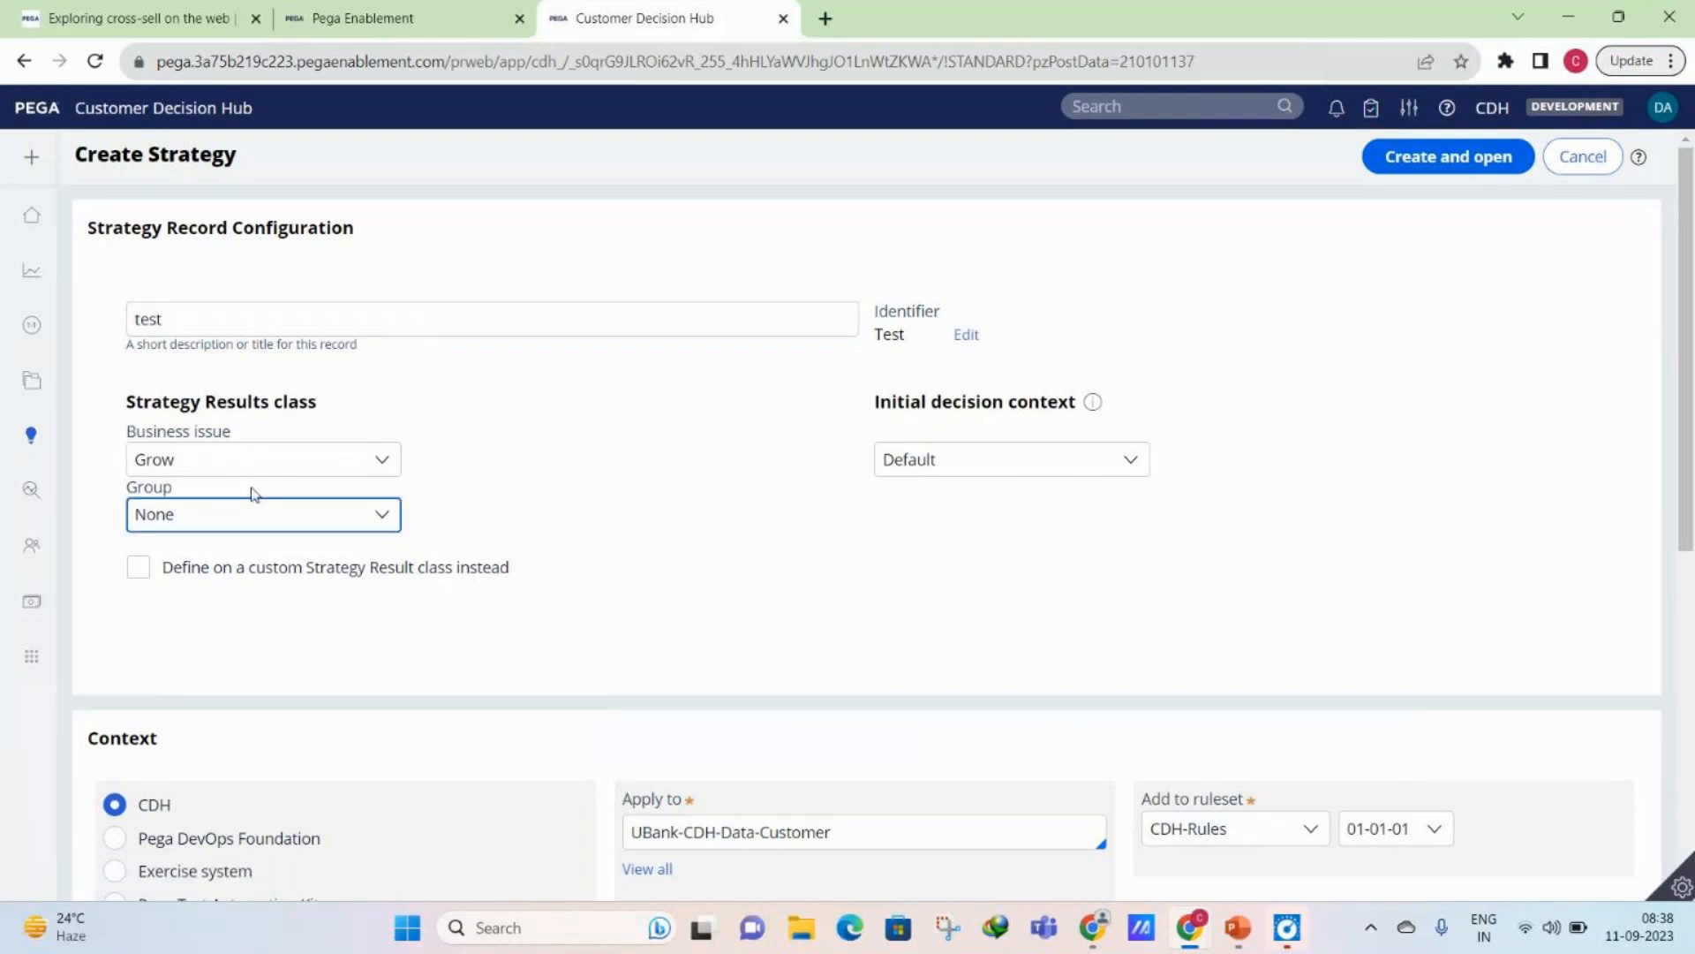
click(206, 526)
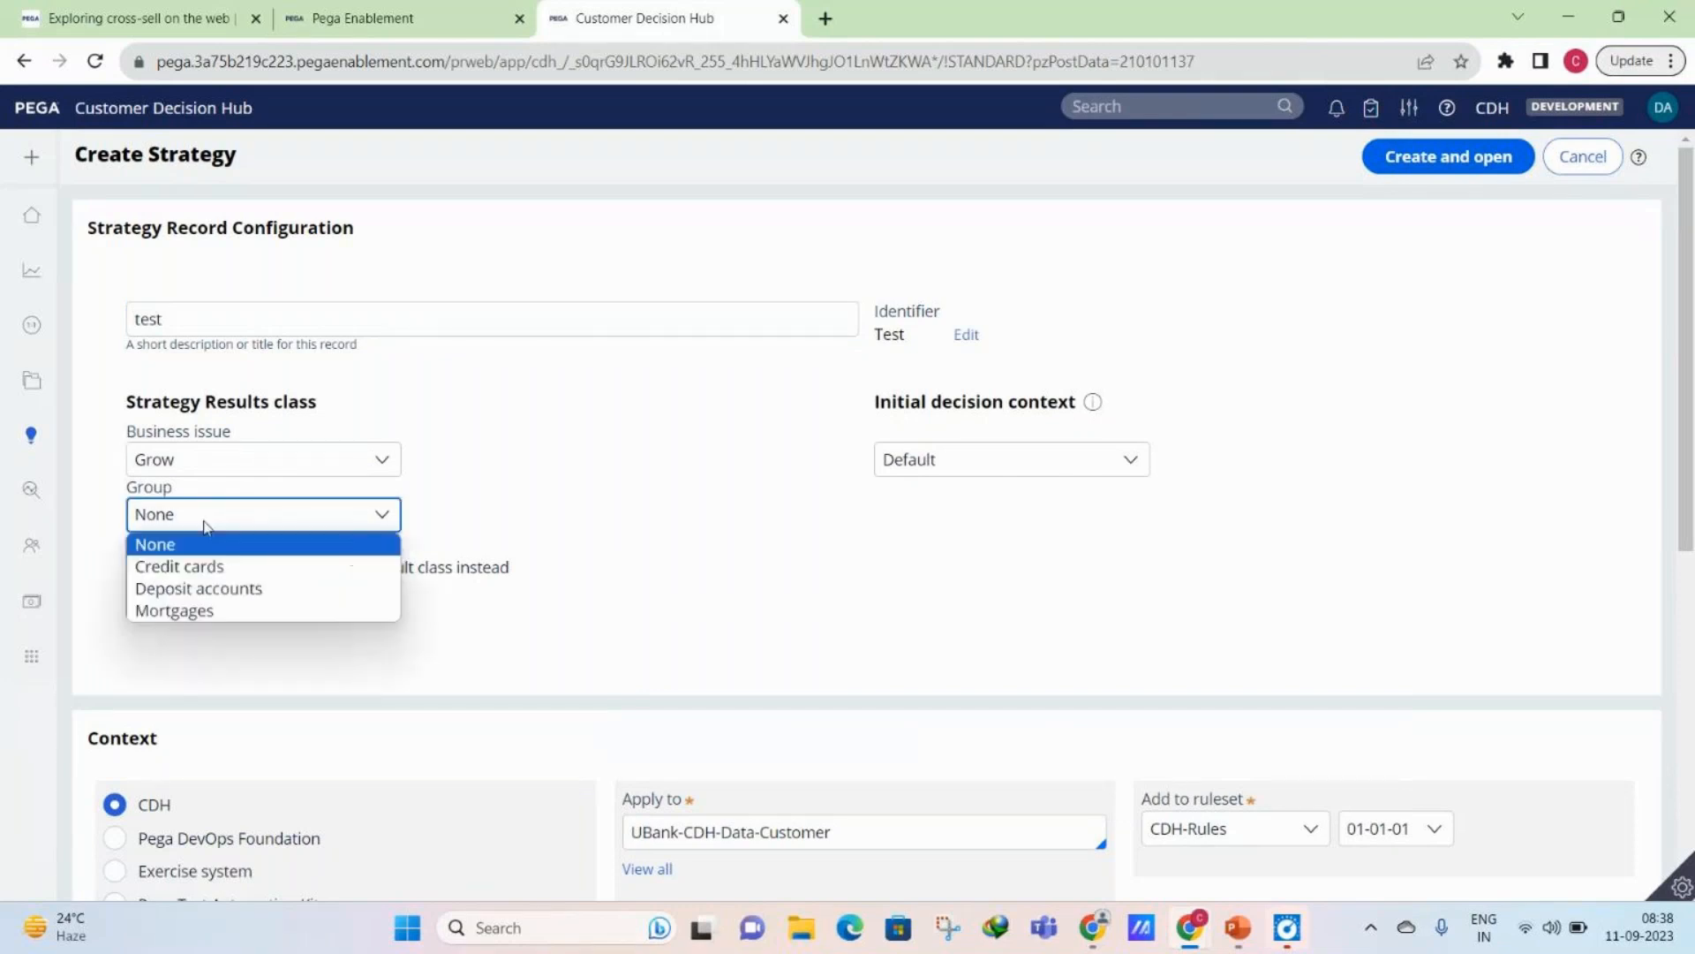
click(814, 501)
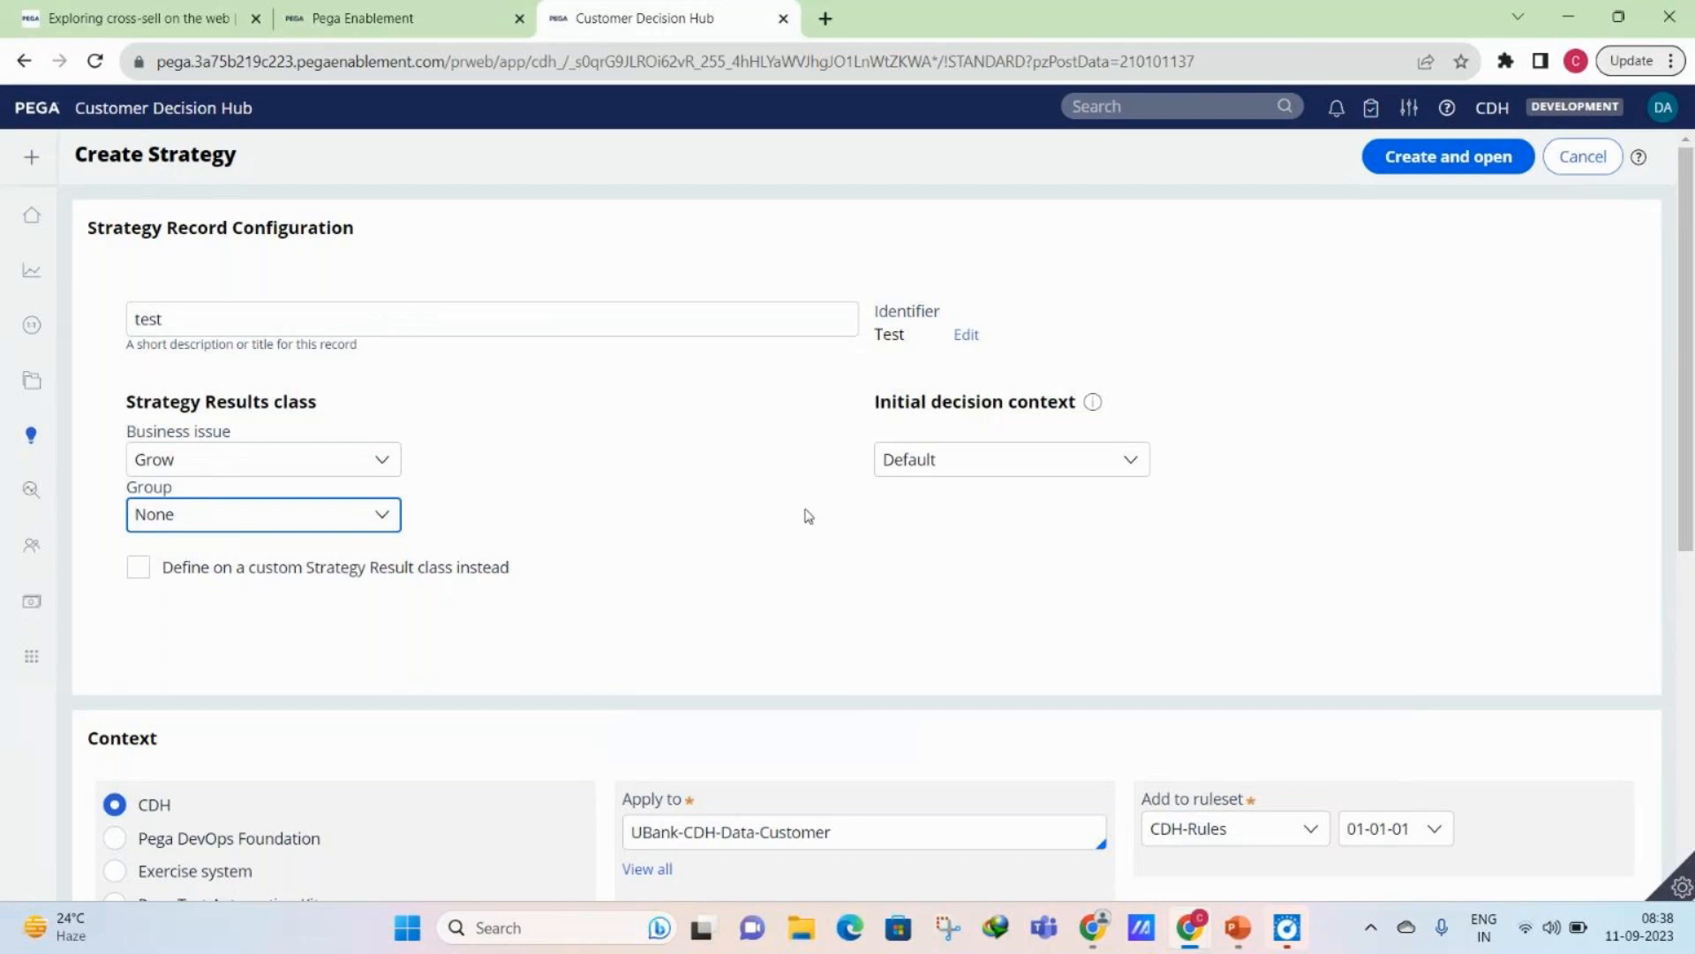
click(1433, 159)
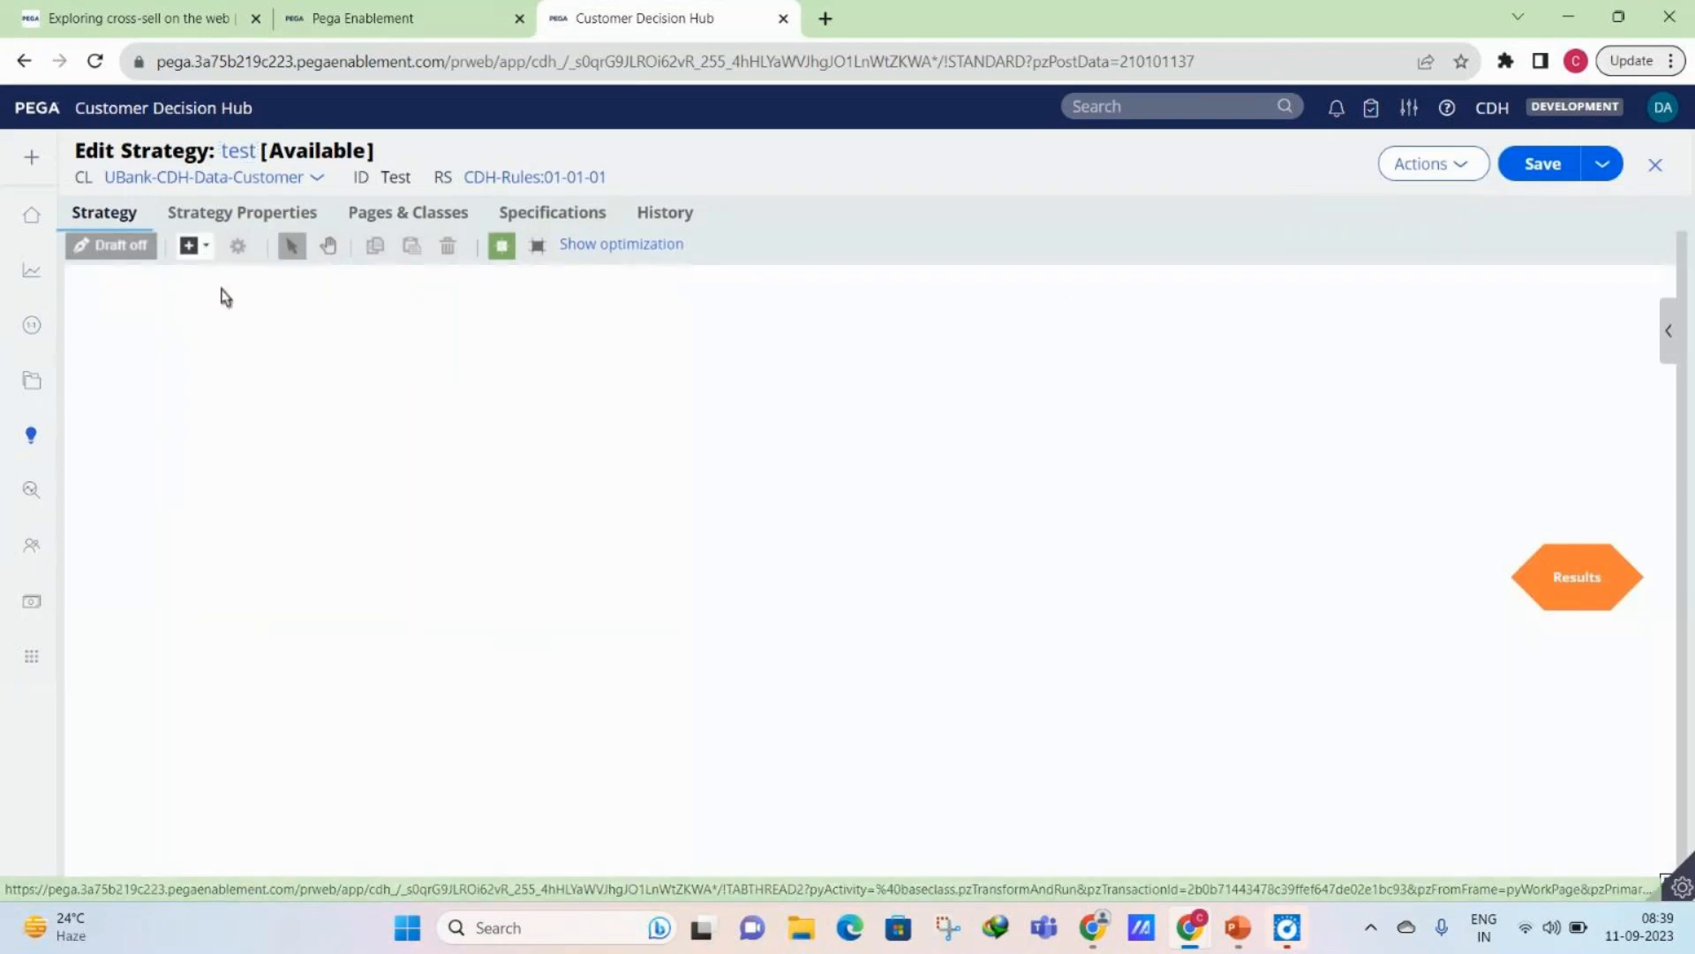
- Add a Proposition data component that imports all propositions from the Credit cards group under Grow, and submit its properties
click(189, 246)
mouse_move(291, 348)
click(456, 389)
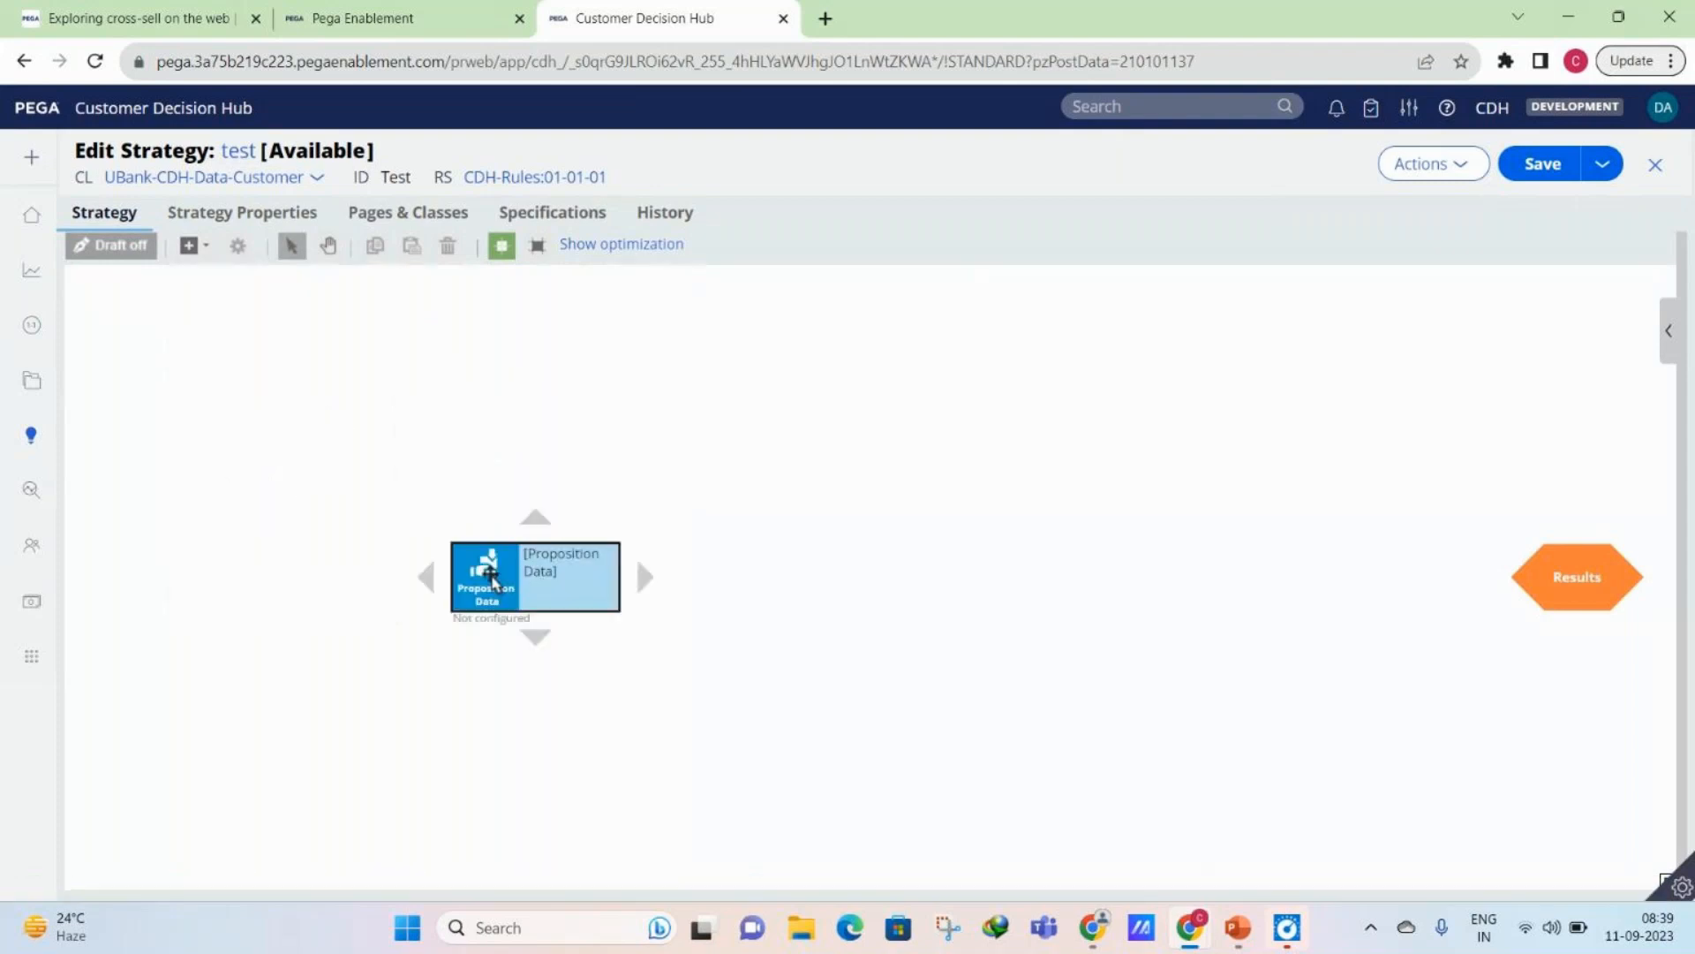
double_click(492, 580)
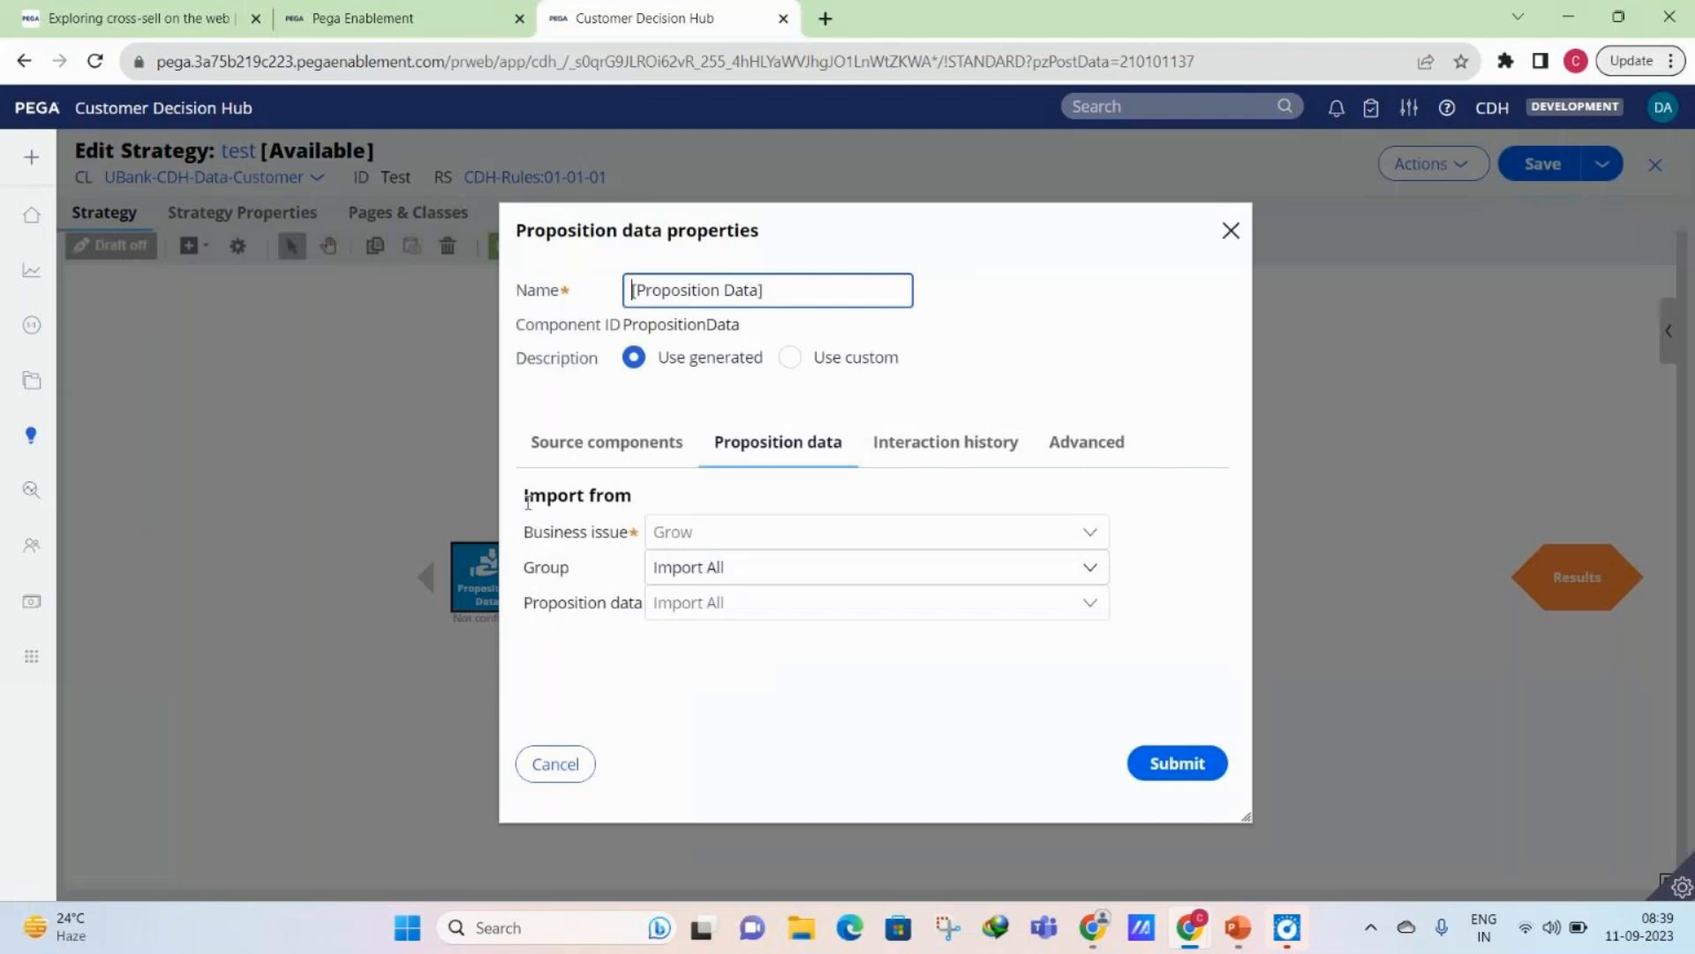
click(689, 567)
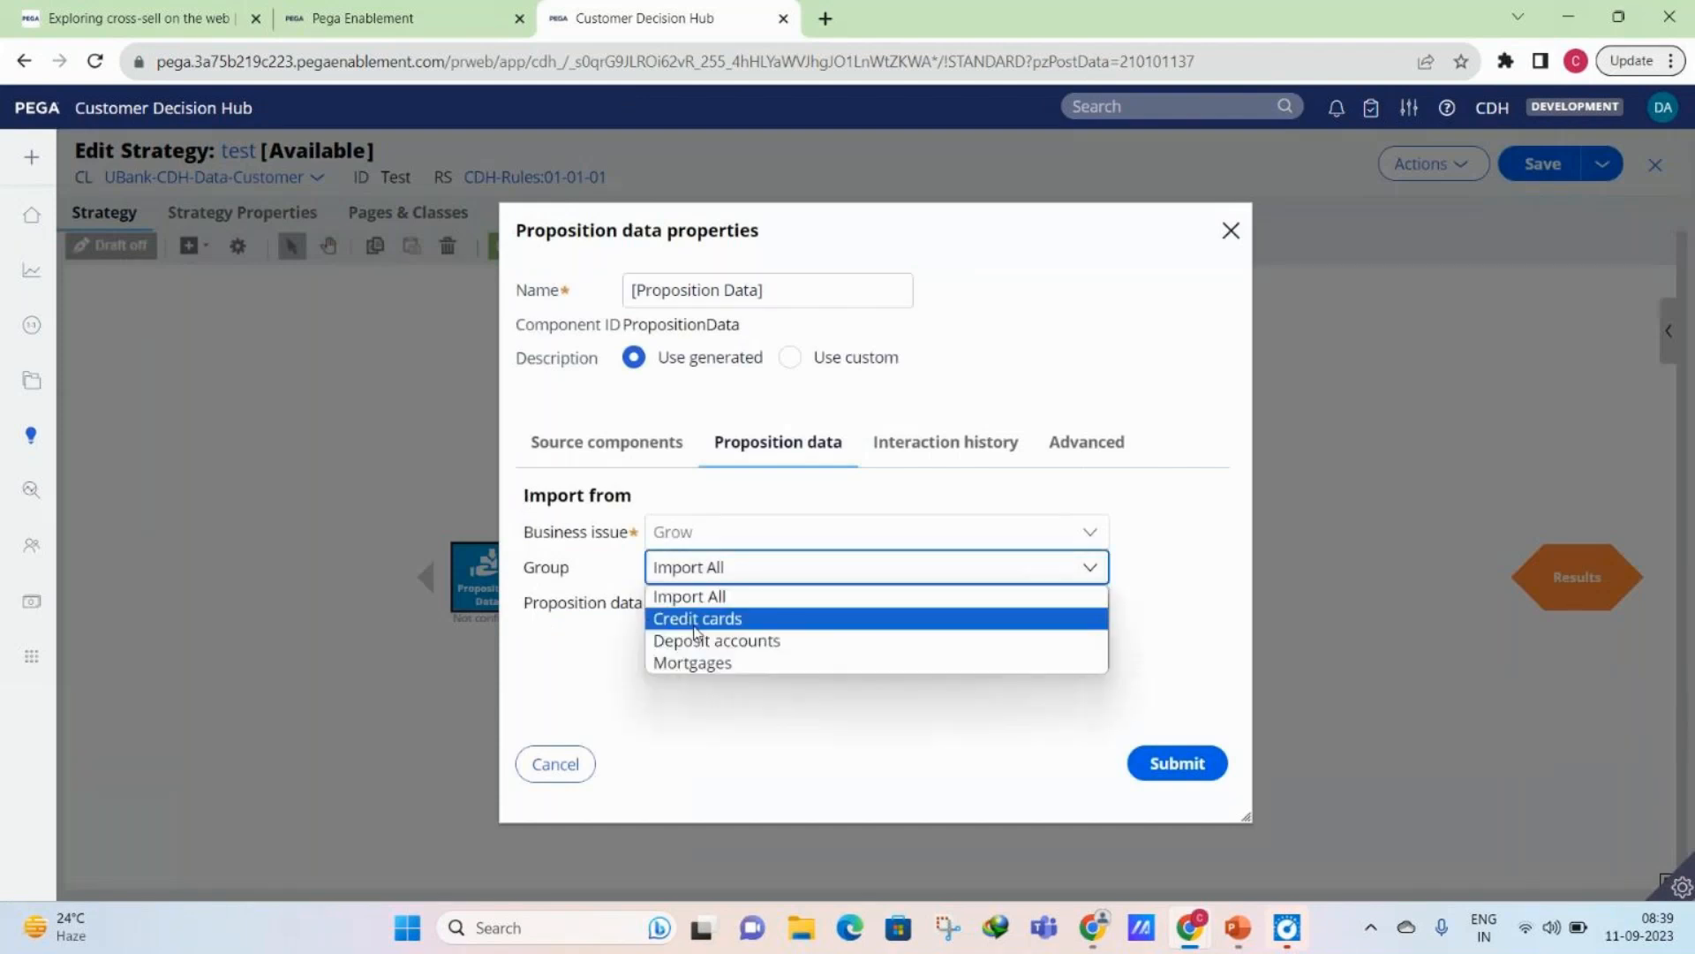
click(695, 620)
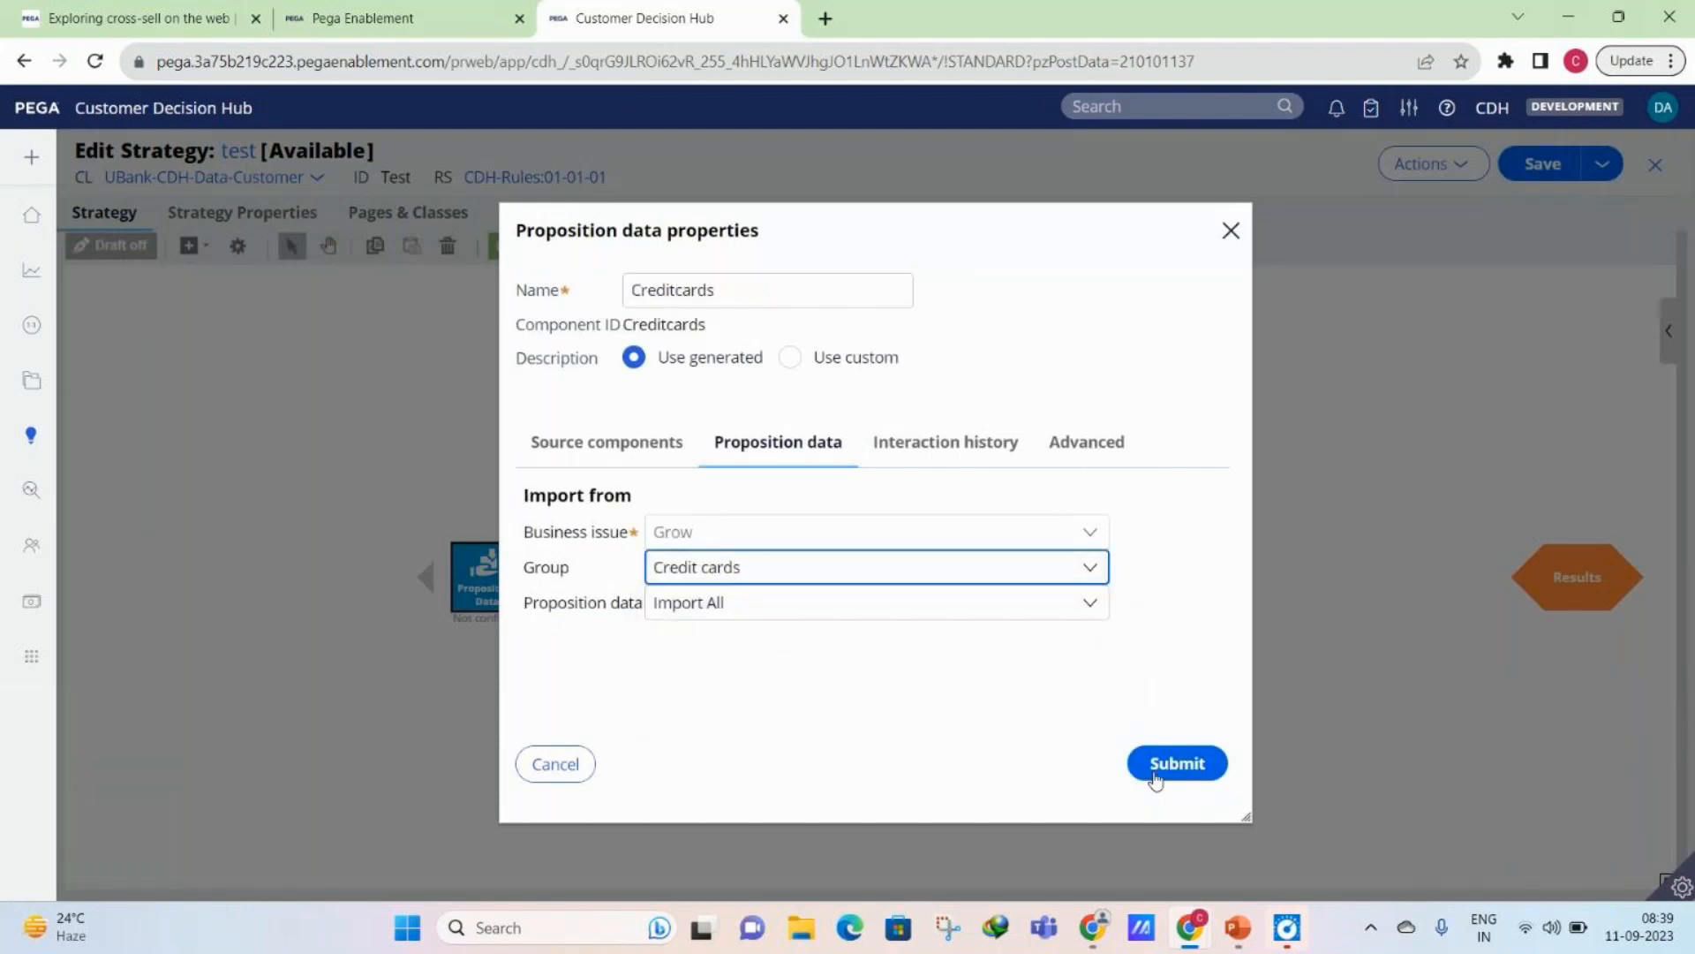
click(1155, 775)
- Add a second Proposition data component below Creditcards, importing from the Mortgages group under Grow
right_click(503, 703)
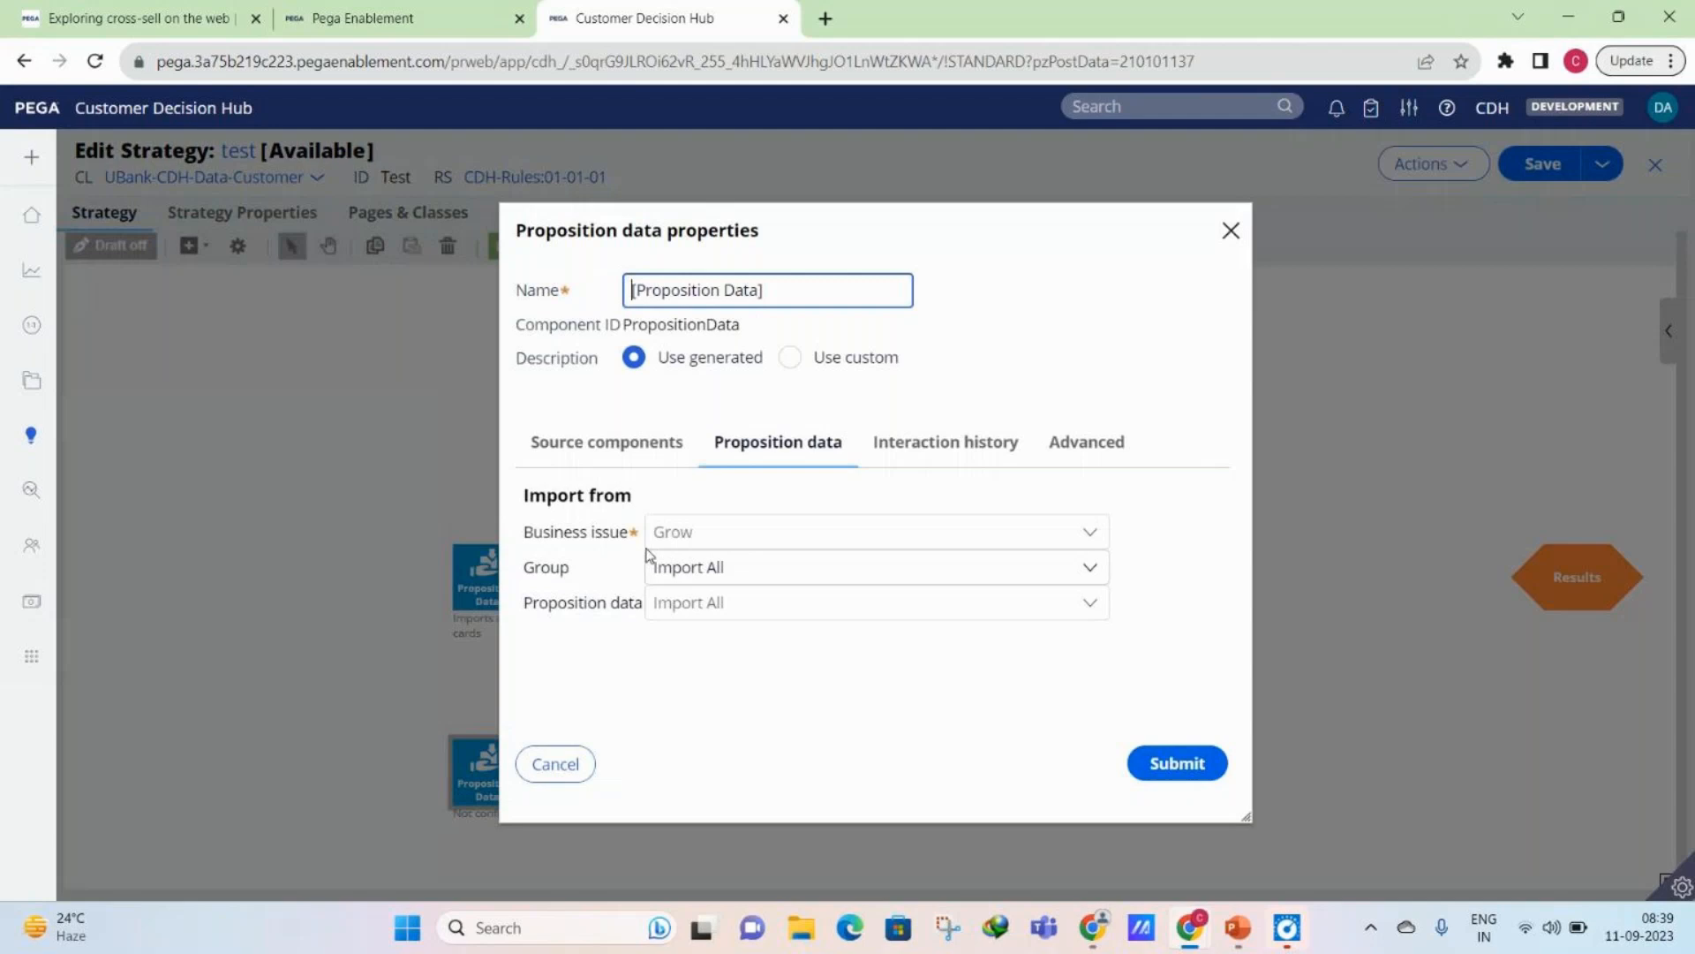
click(652, 565)
click(705, 662)
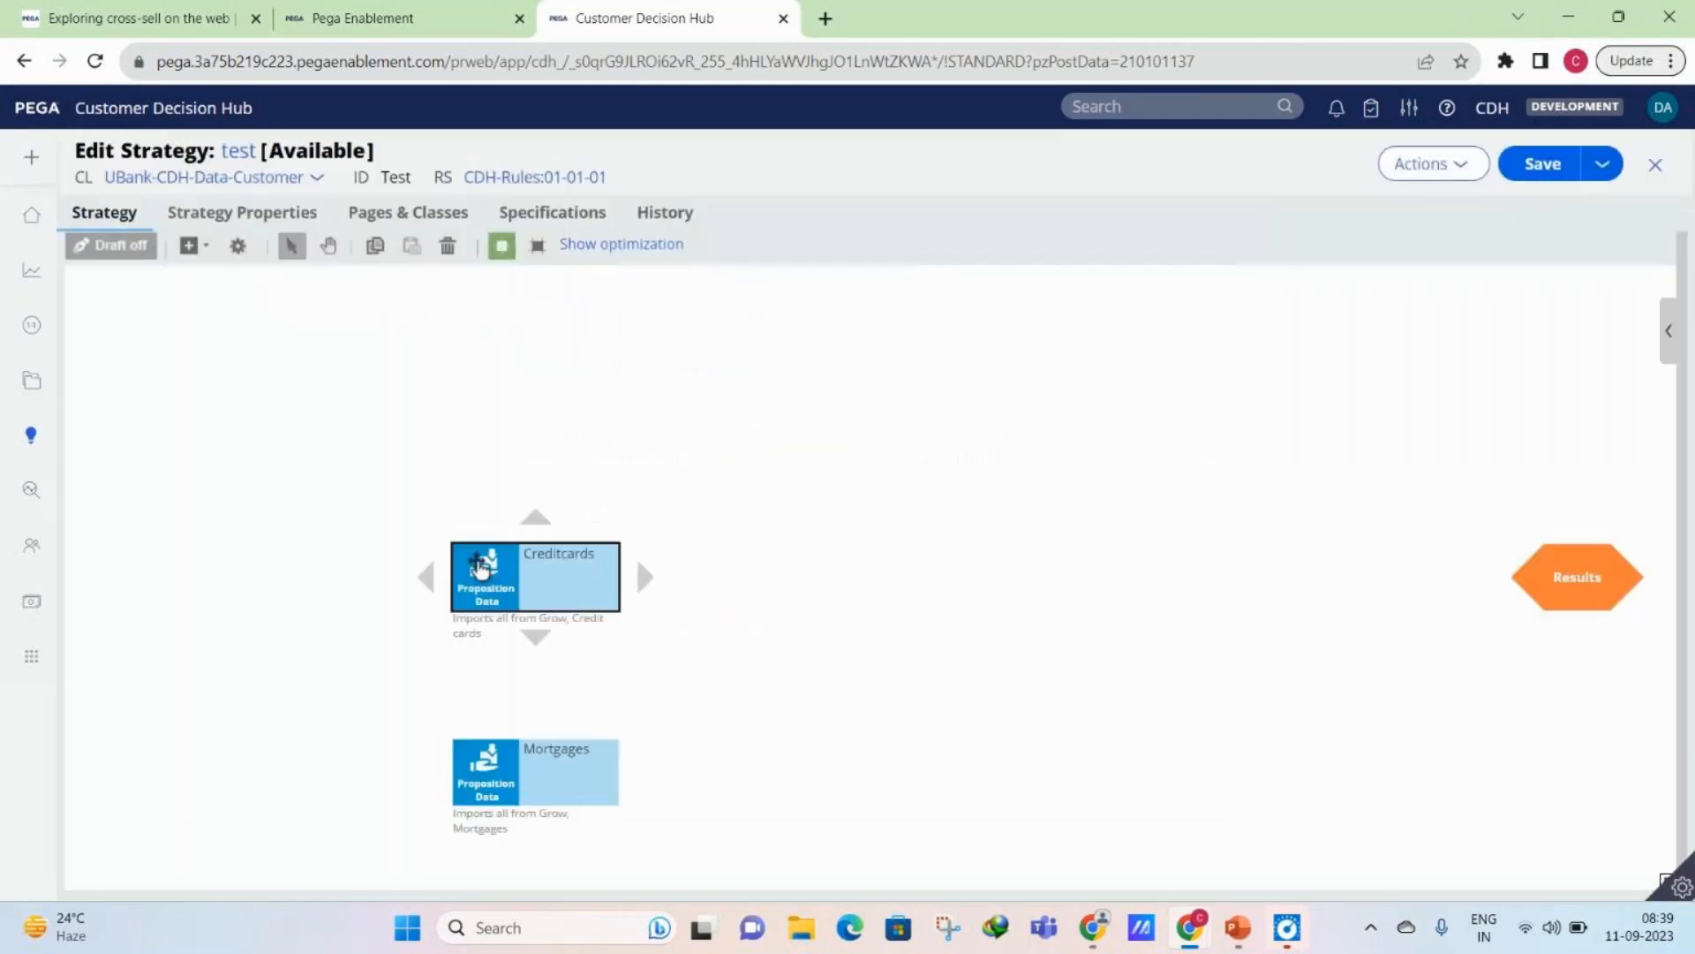
- Reopen the Mortgages component's properties, review the selectable groups, switch the import to Deposit accounts, and submit
click(482, 567)
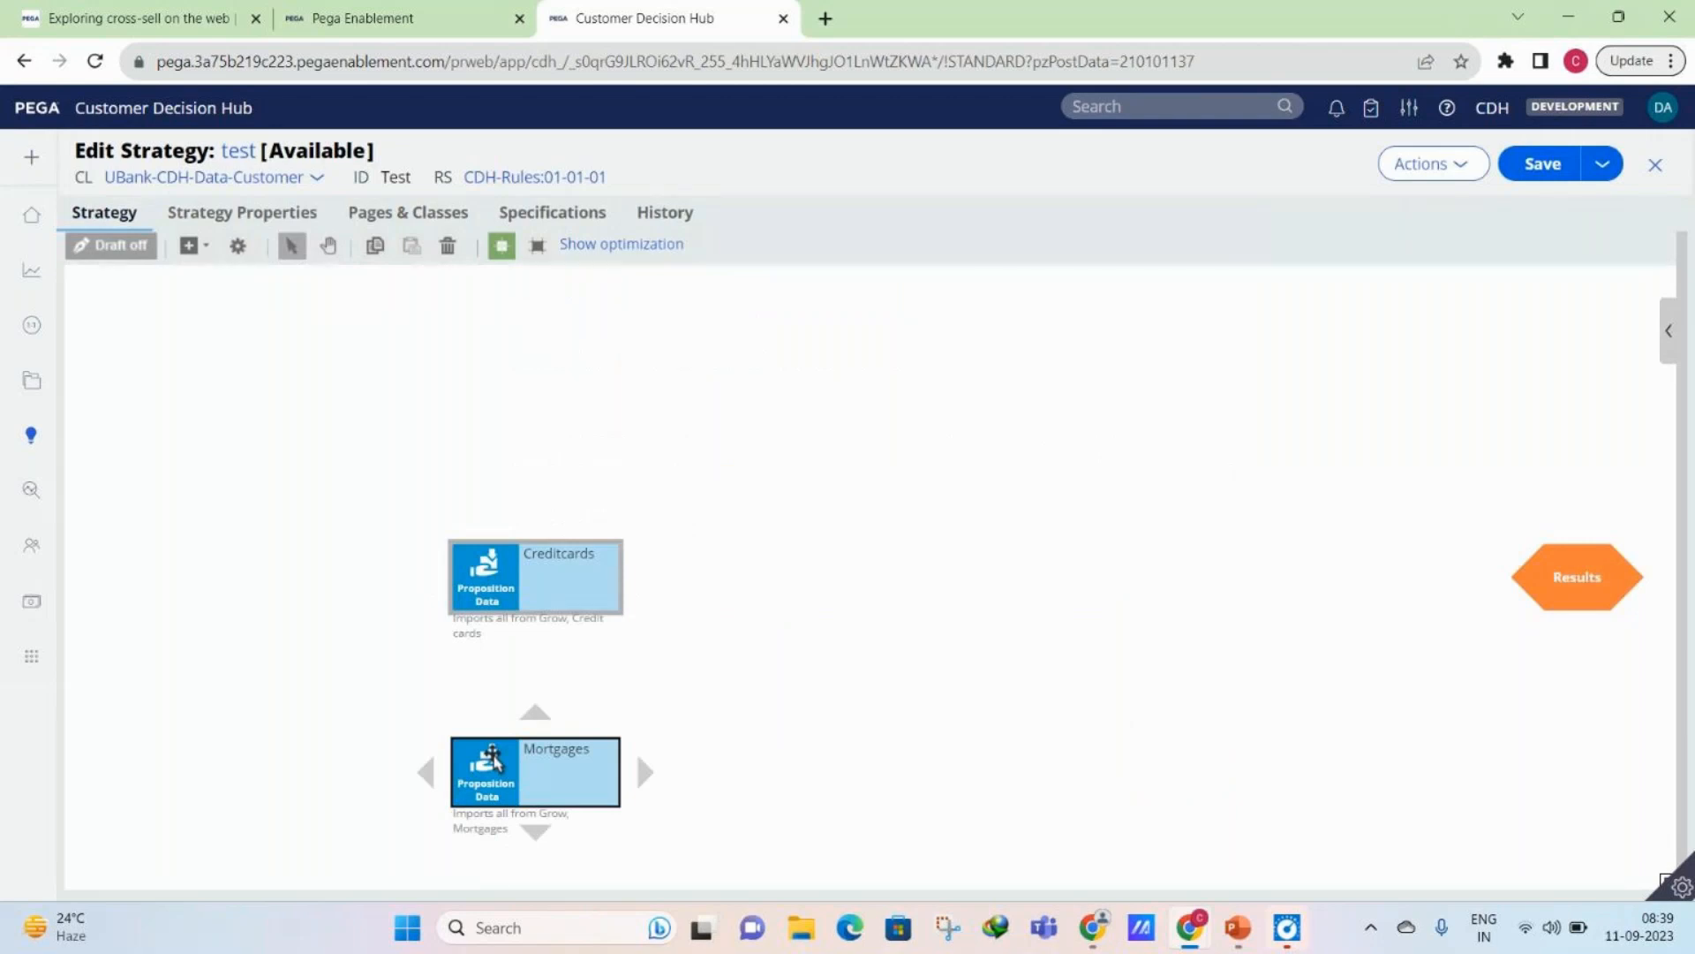
double_click(510, 765)
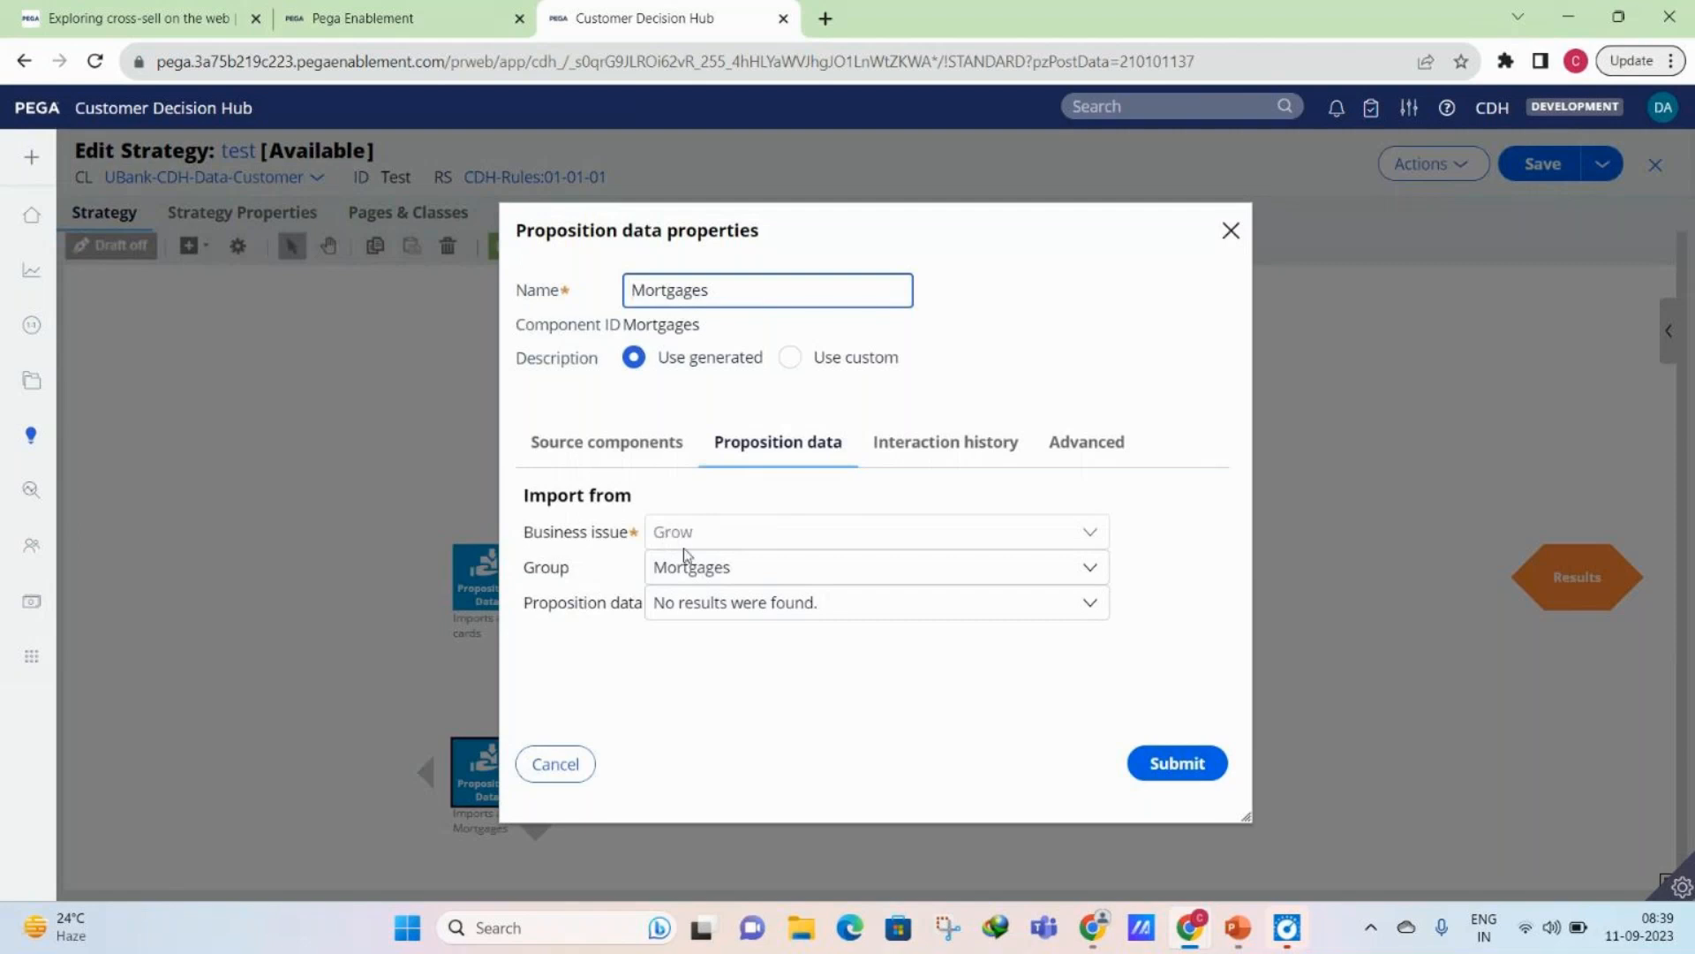
click(684, 551)
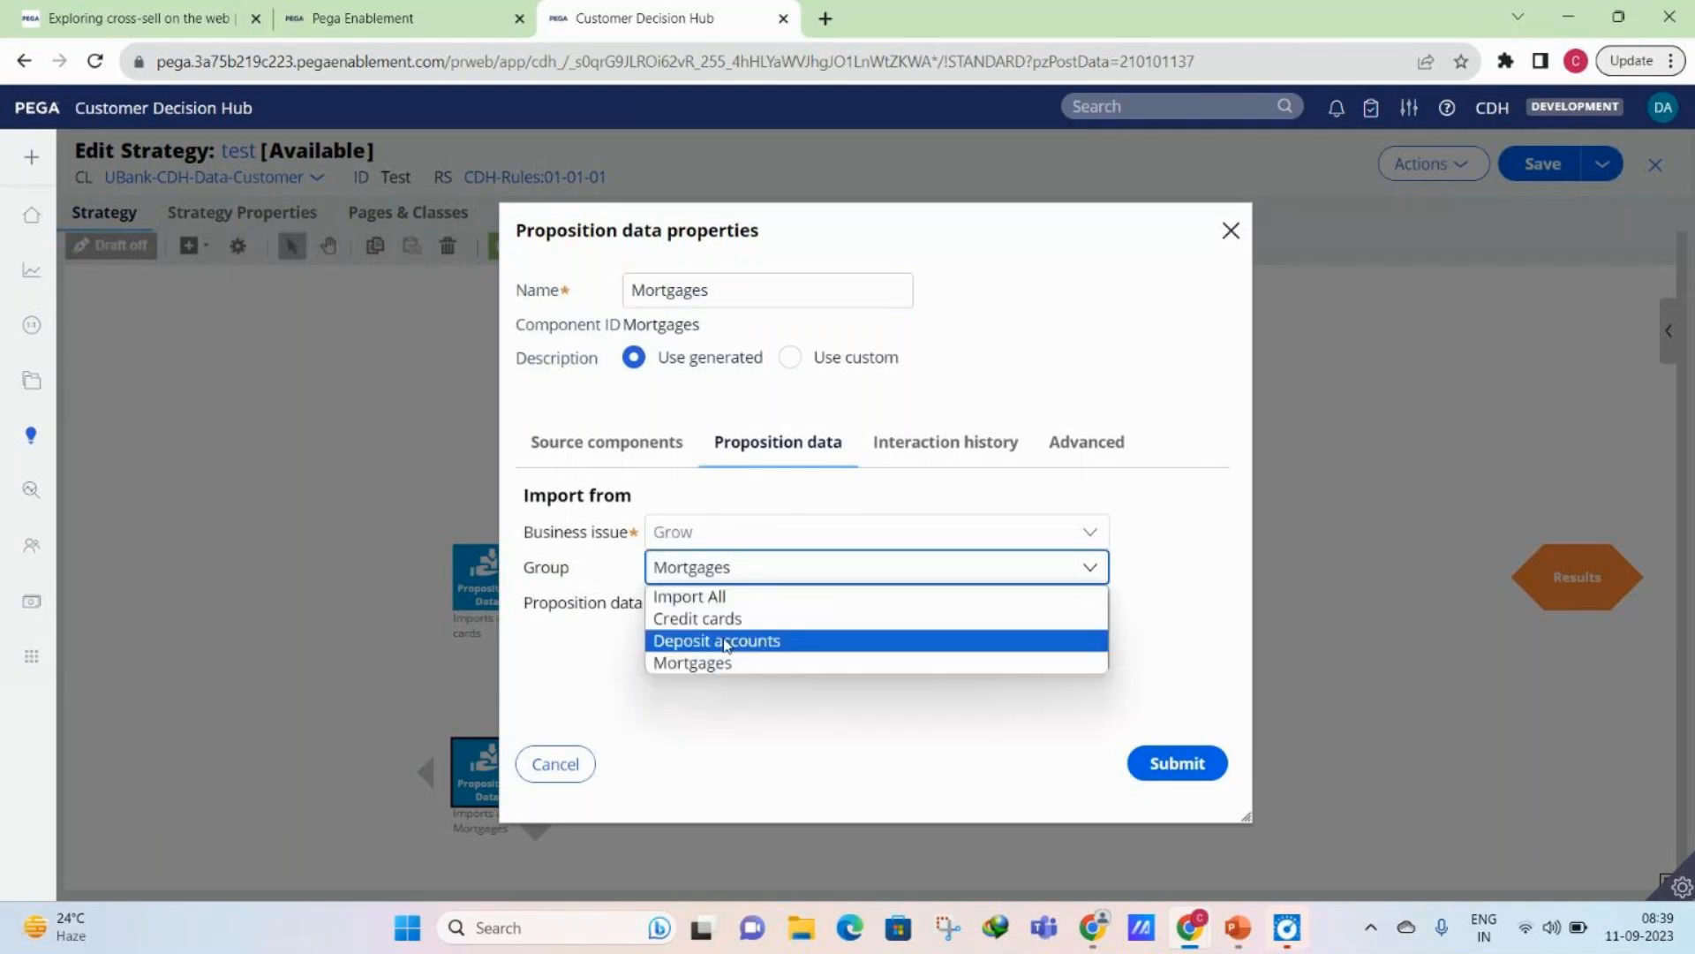
click(697, 540)
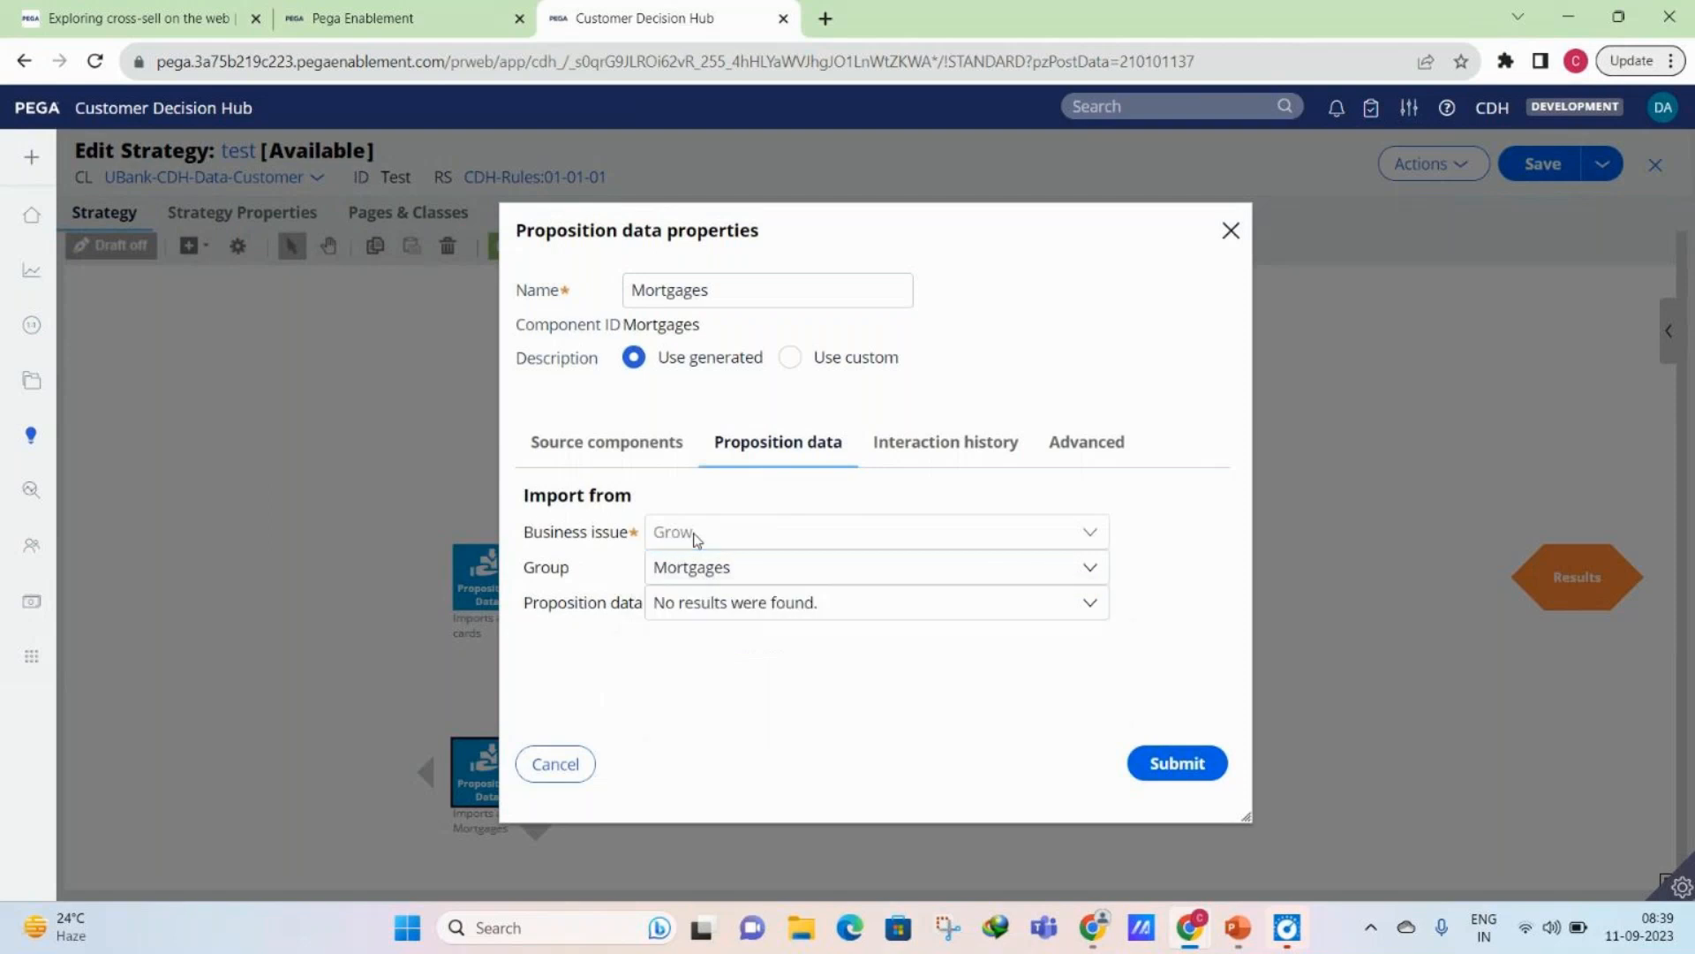
click(707, 576)
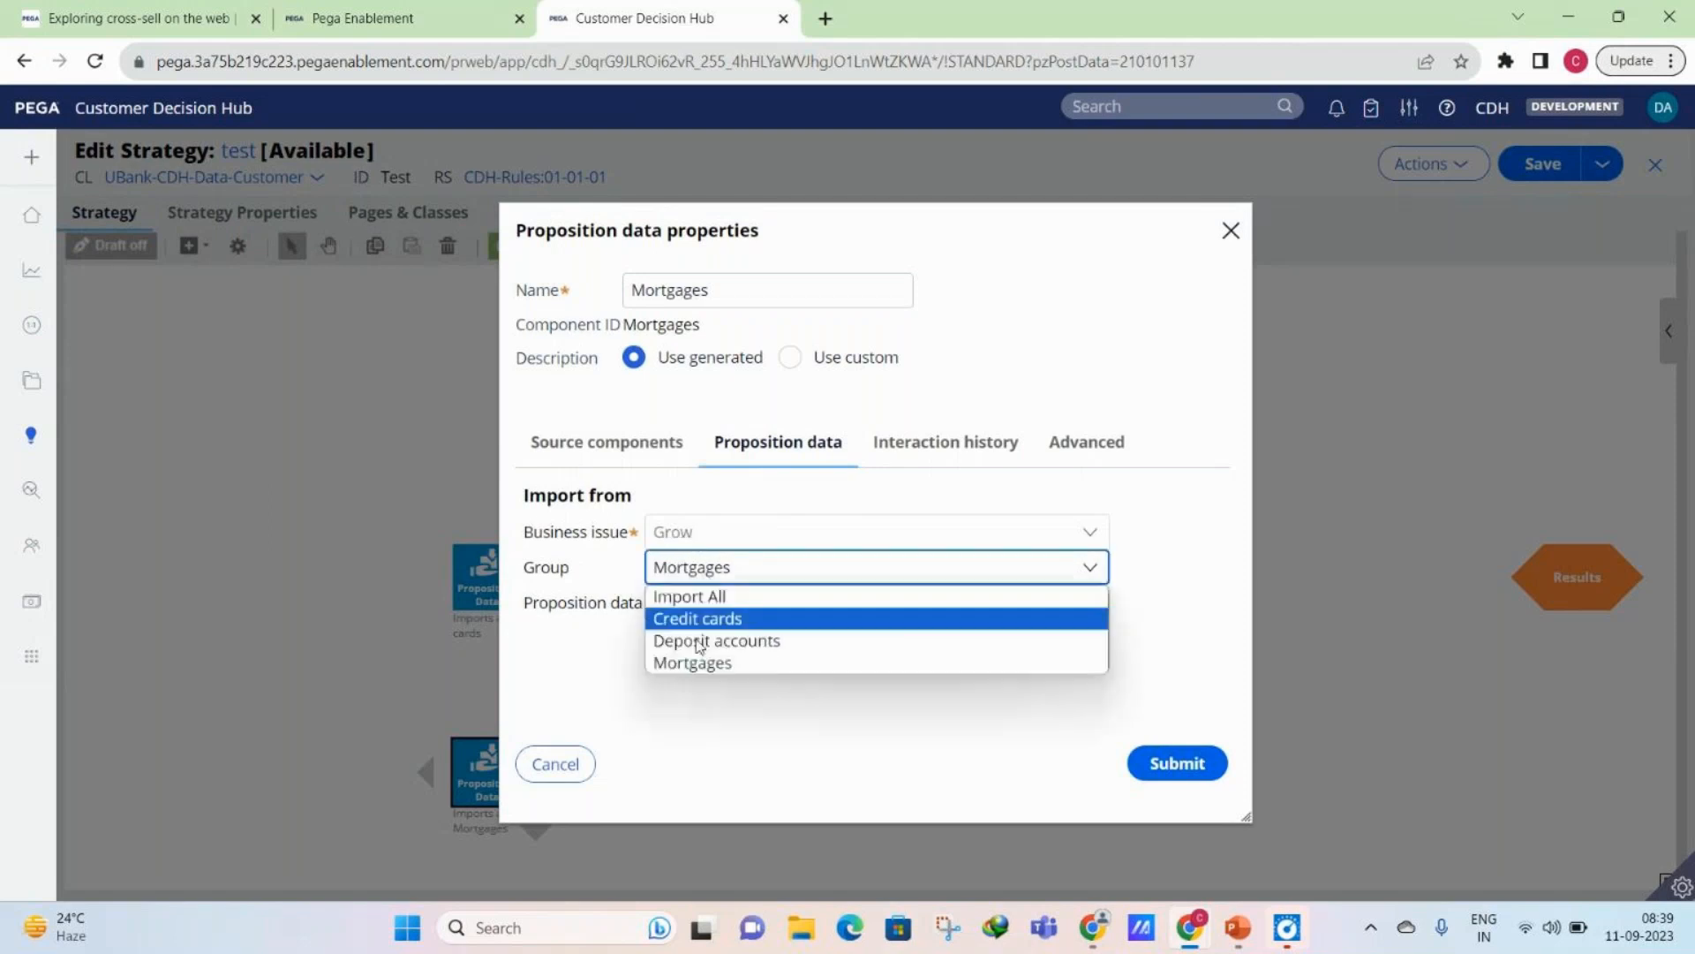
click(626, 563)
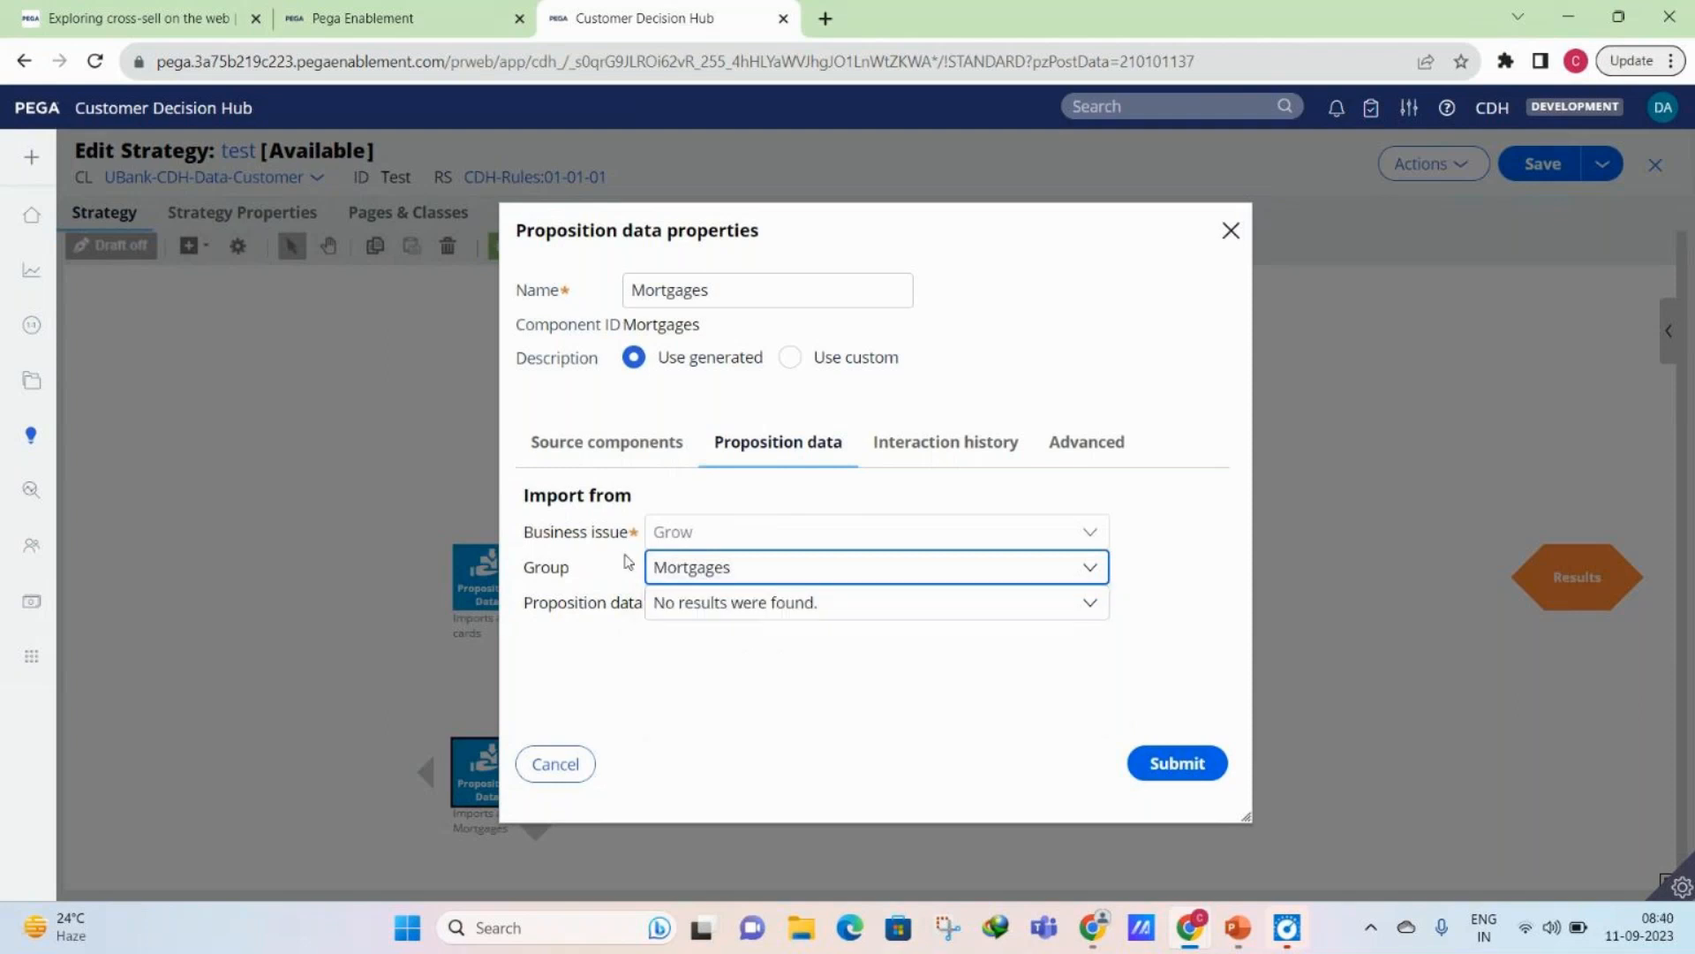
click(671, 574)
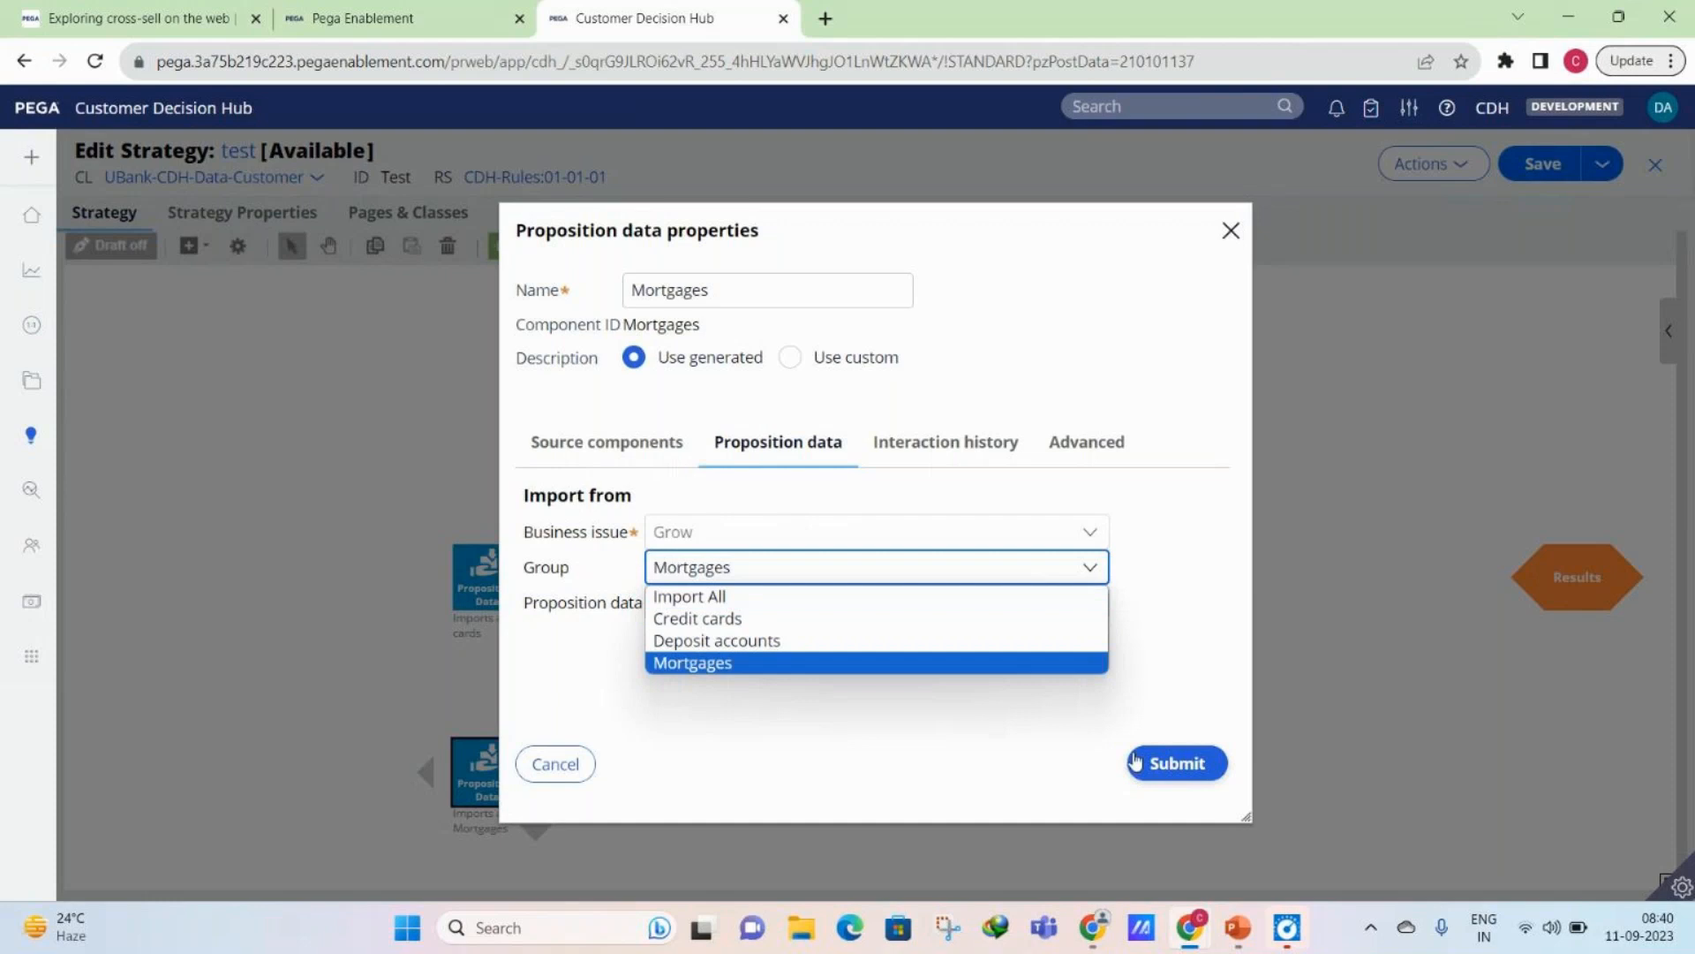
click(689, 619)
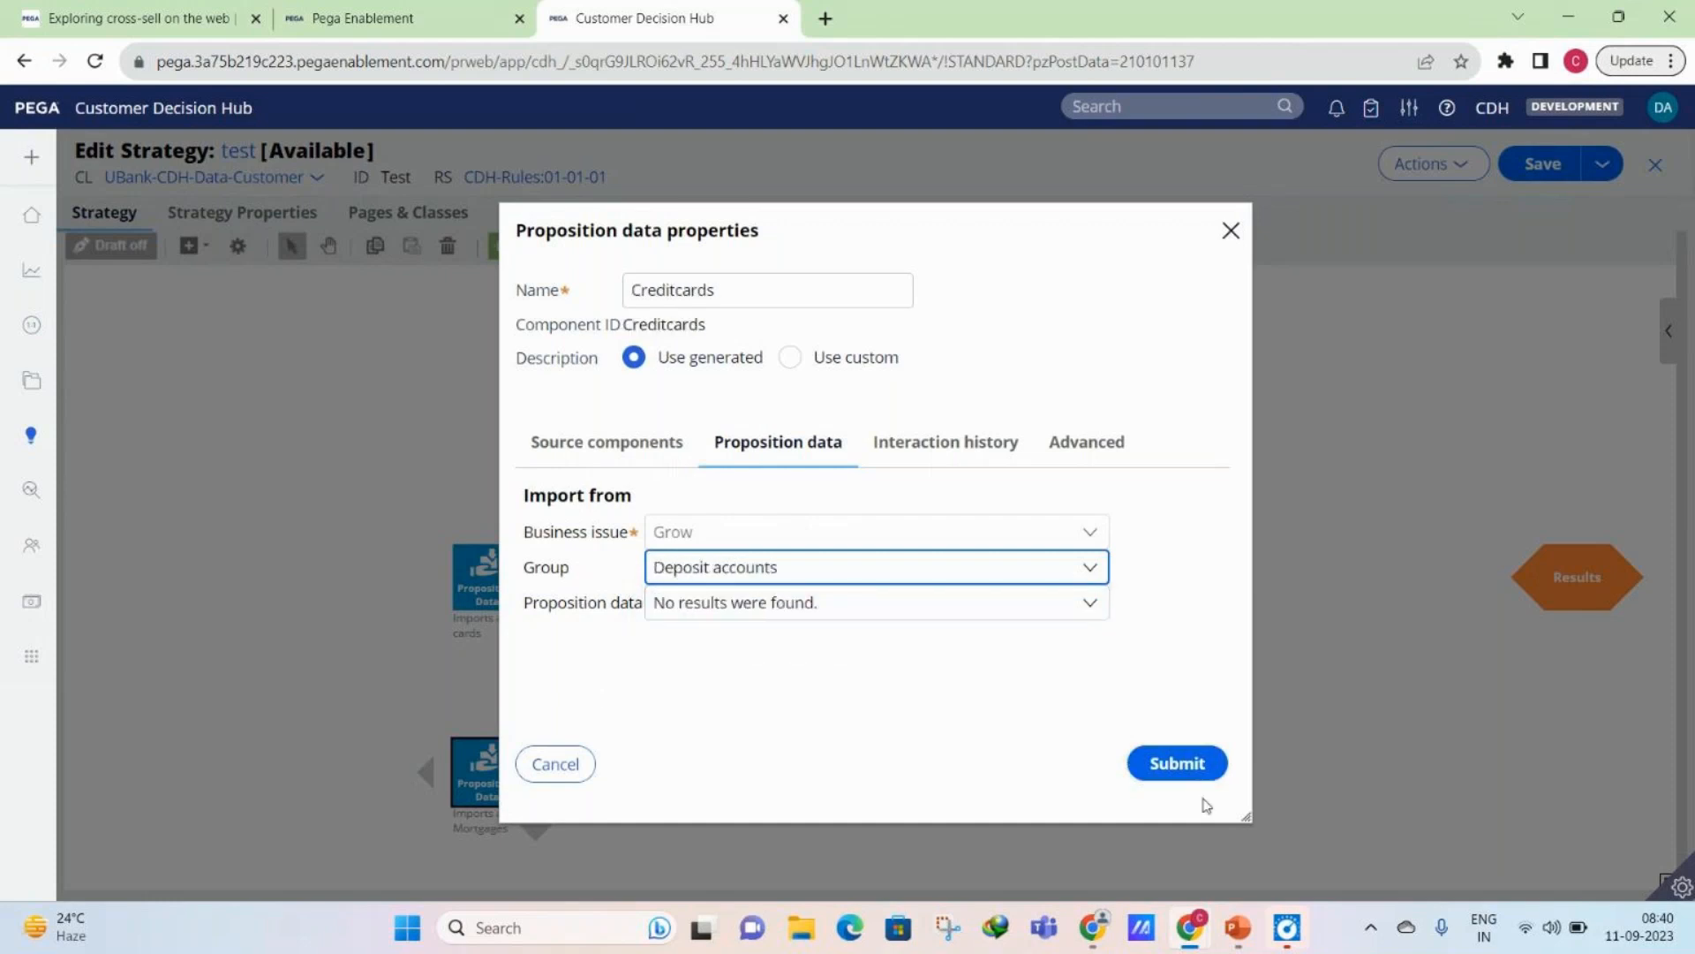
click(1187, 768)
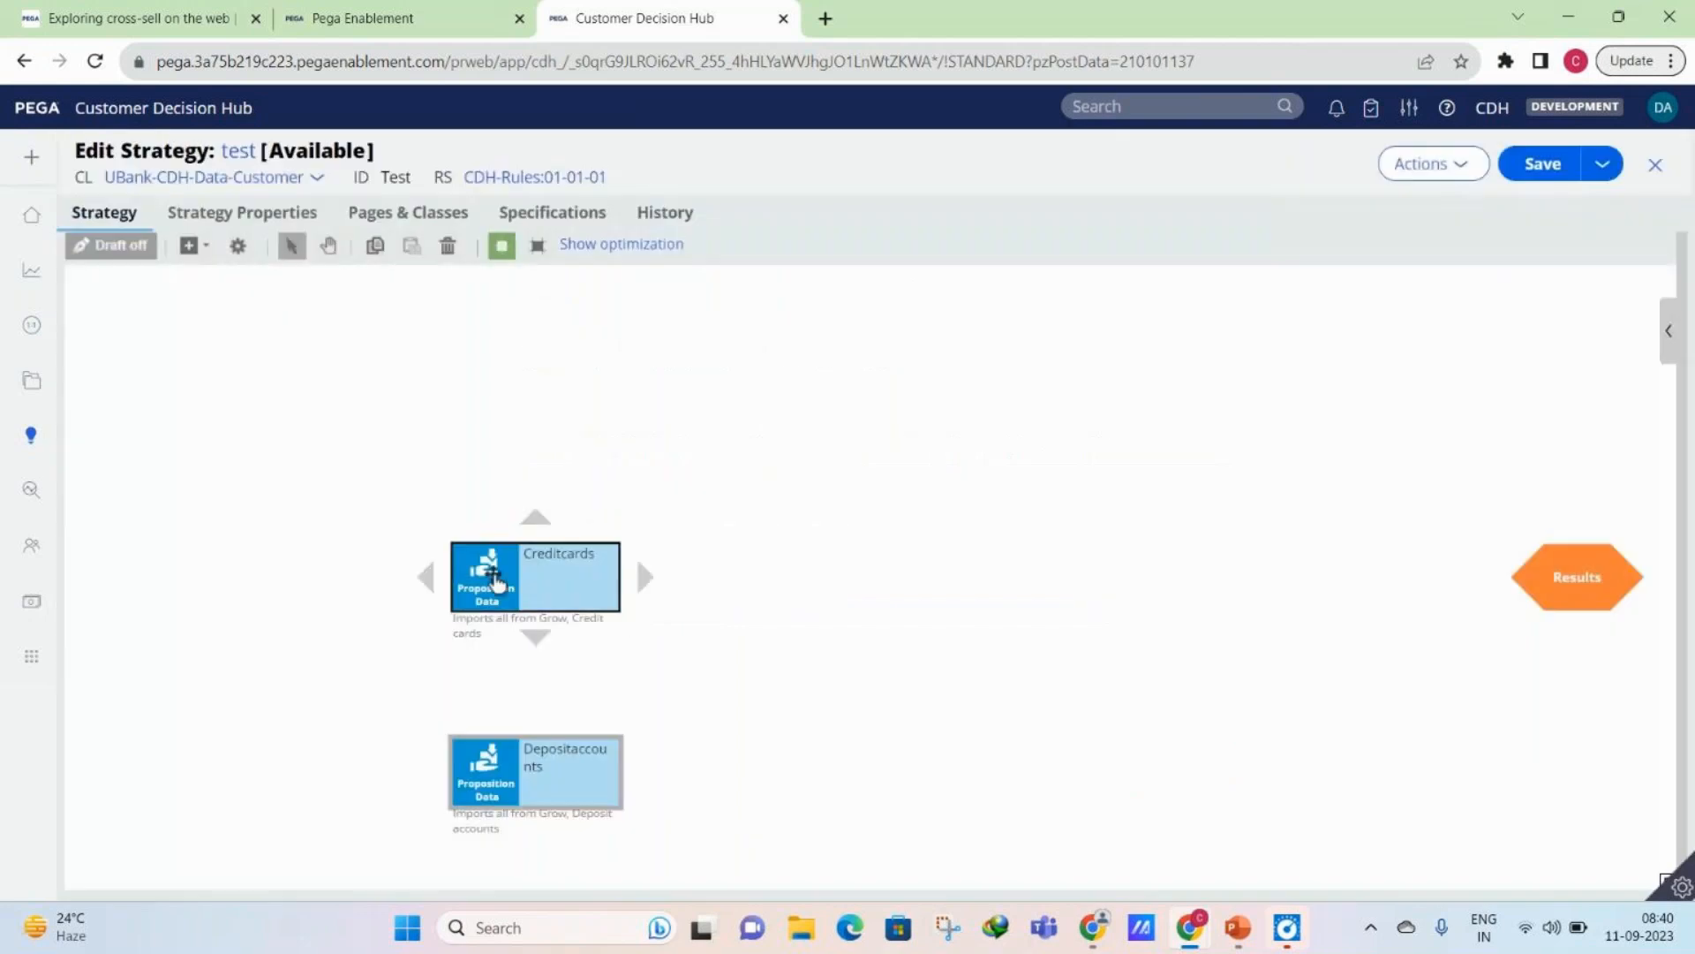
- Move both proposition components higher on the canvas and bring the Results shape closer to them
drag(497, 582, 490, 462)
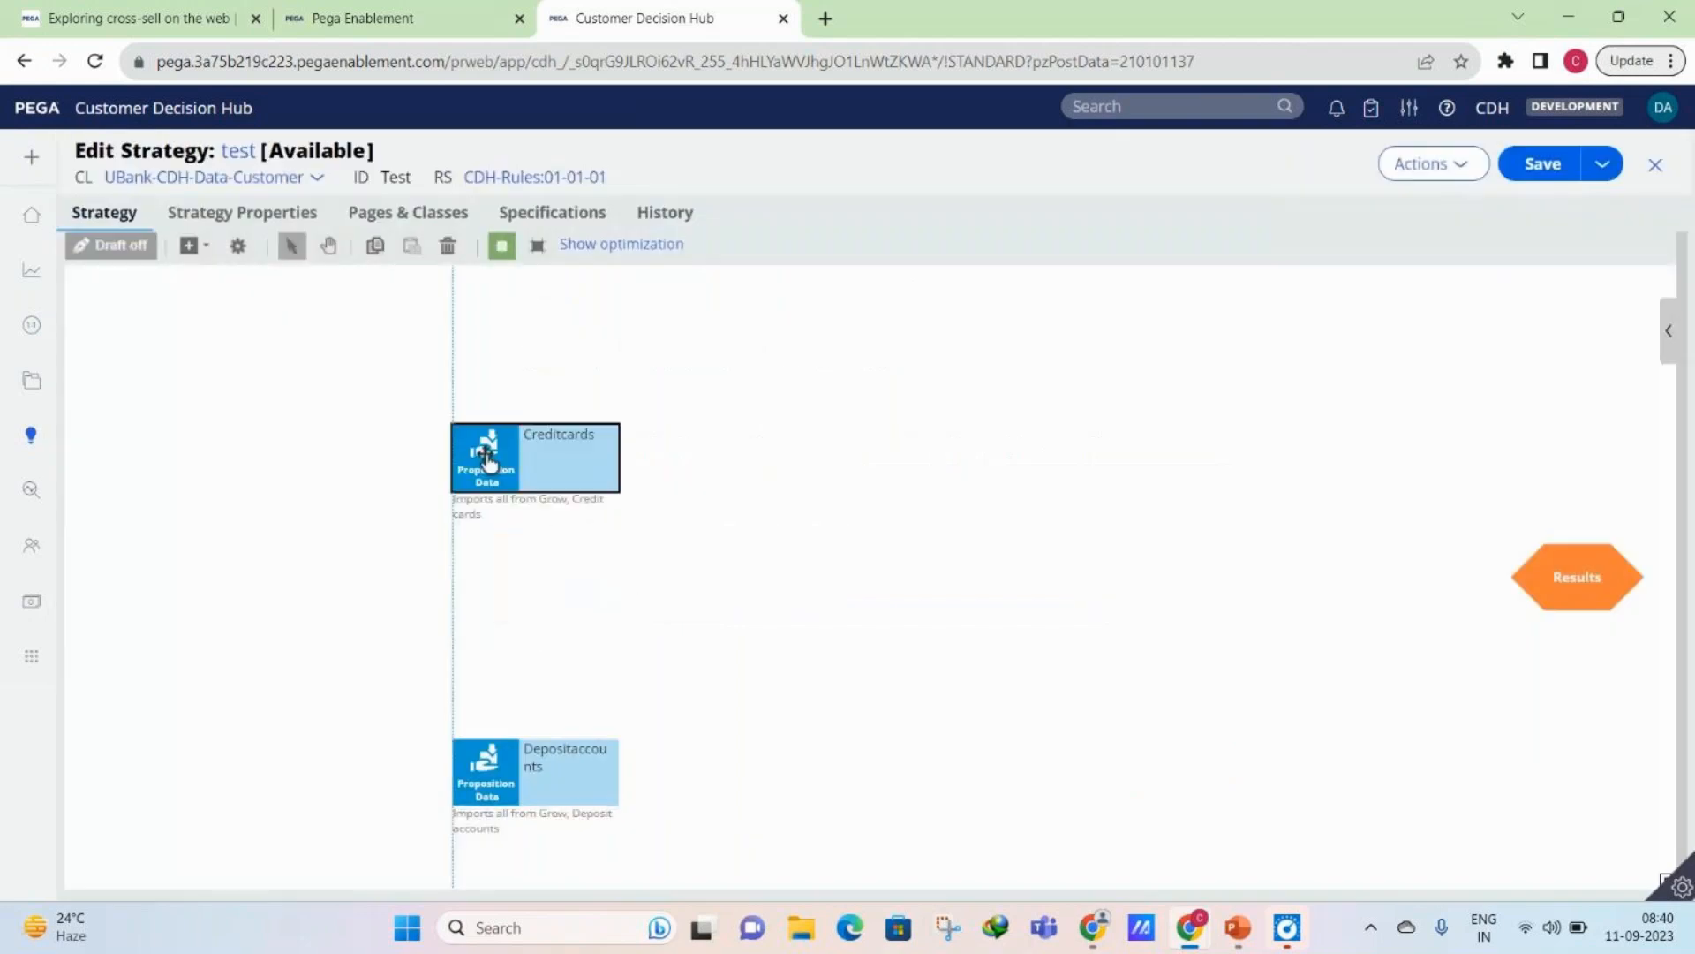
drag(533, 746, 533, 628)
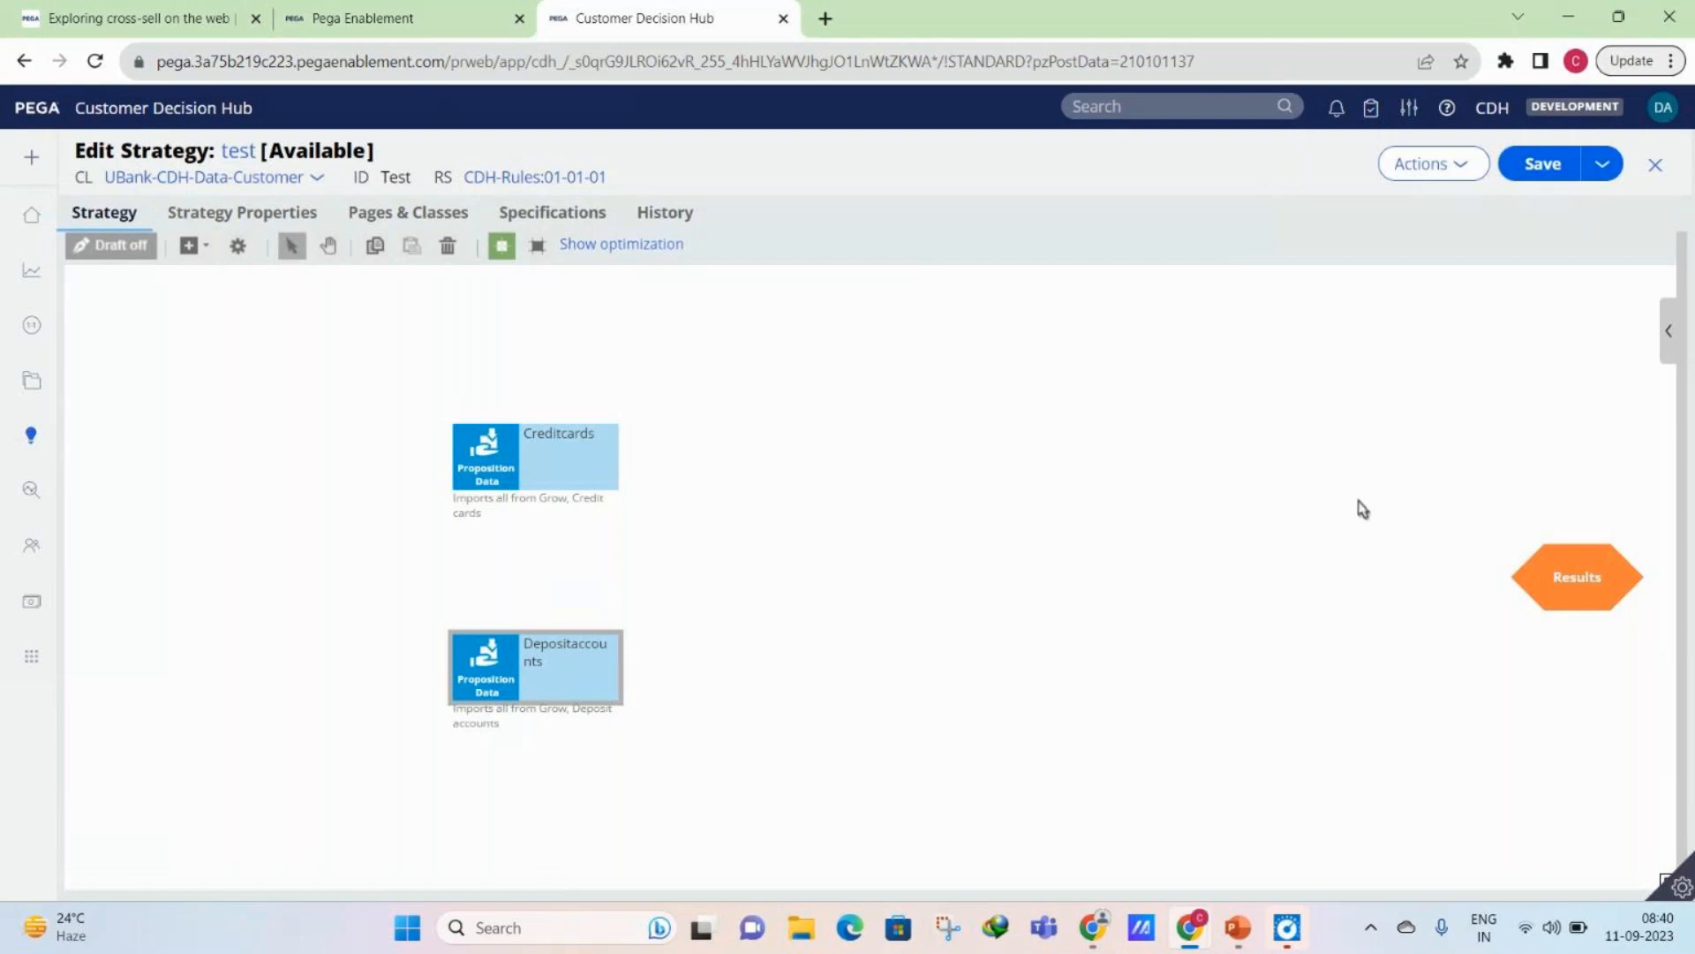
drag(1514, 573, 1346, 569)
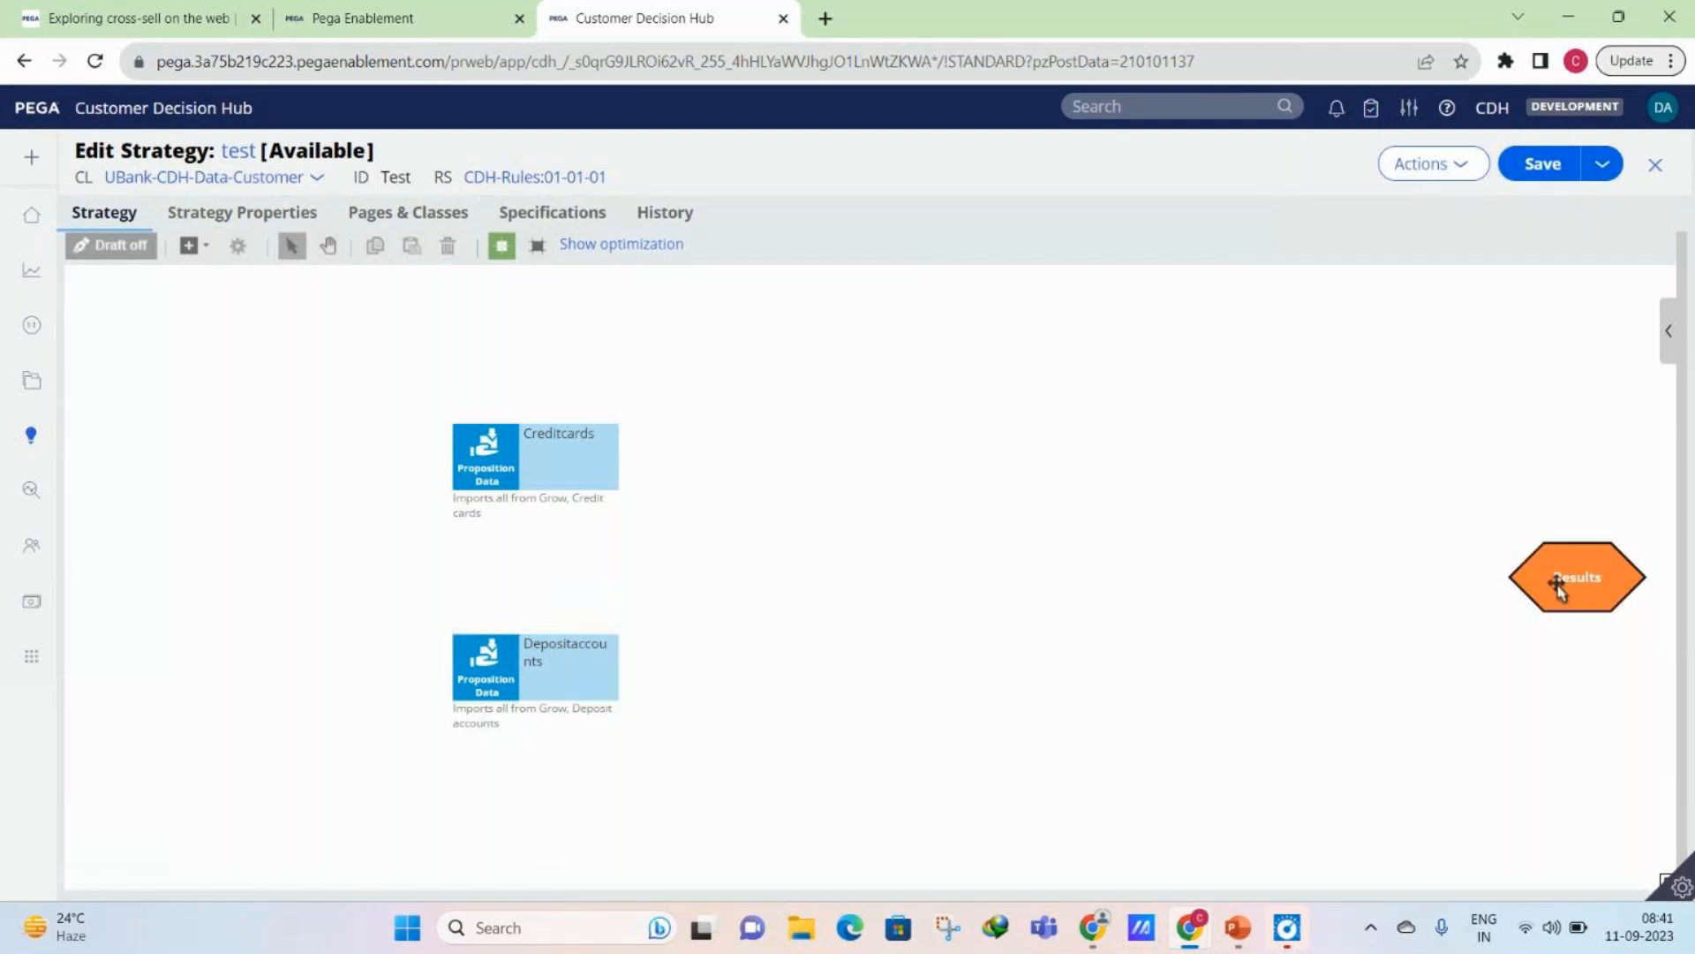
drag(1523, 572, 1357, 570)
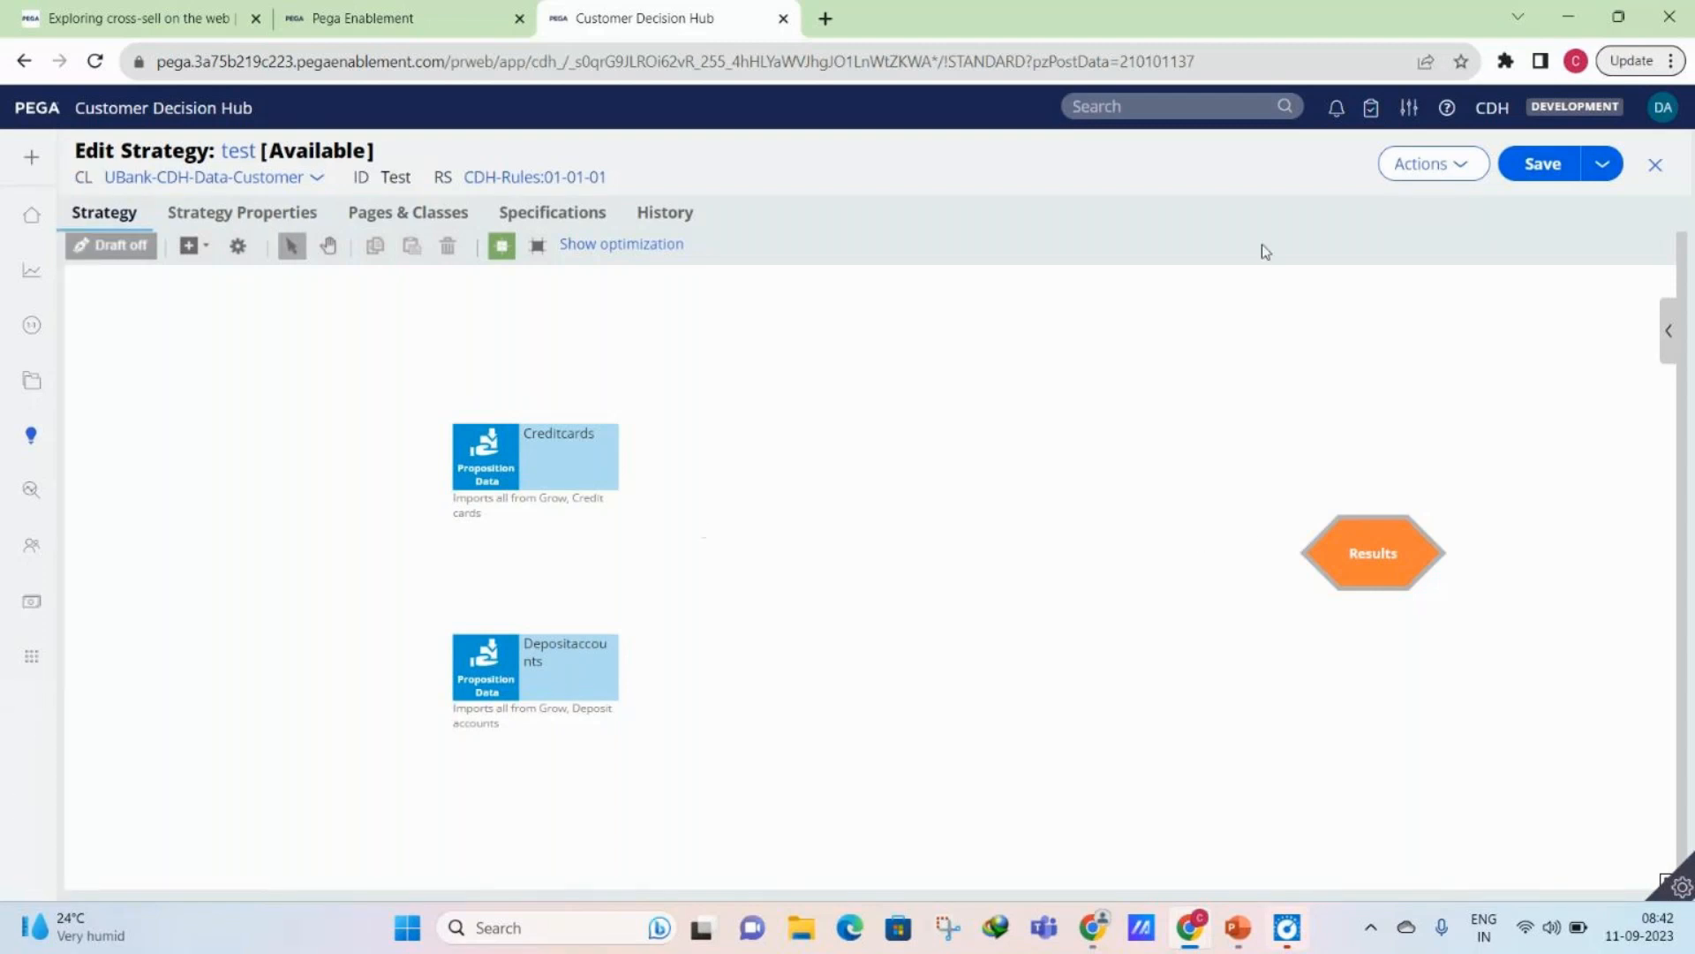
- Delete the Depositaccounts component and move Creditcards down and farther from Results, level with that shape
click(508, 678)
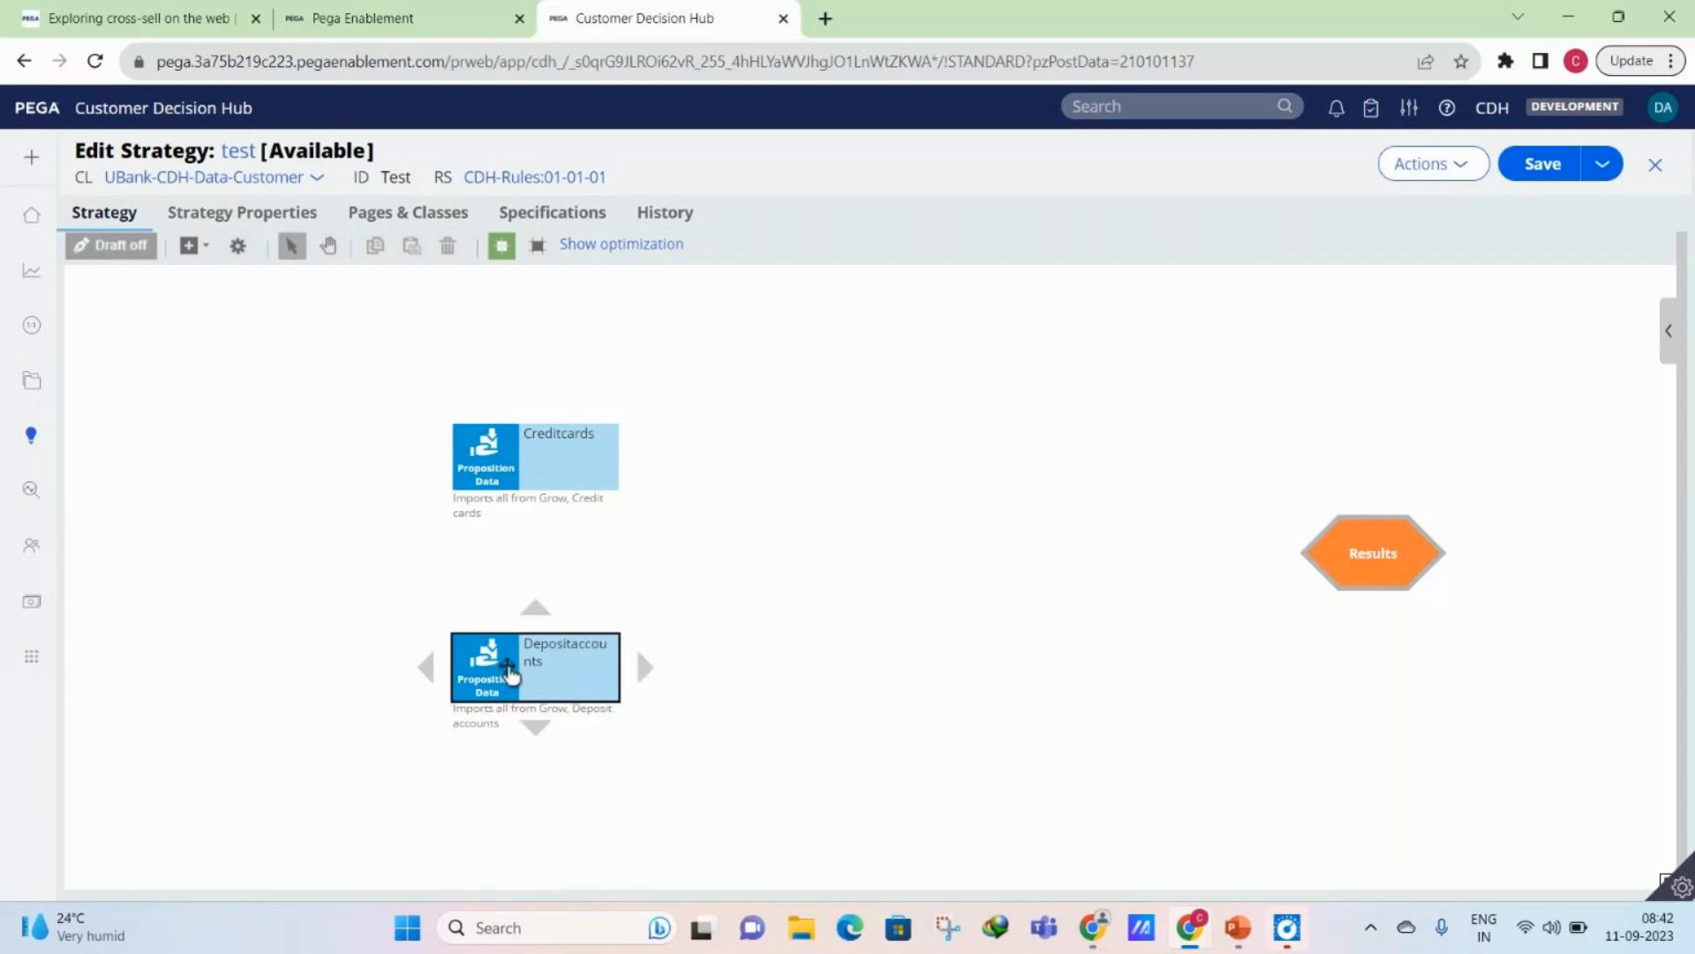
right_click(510, 672)
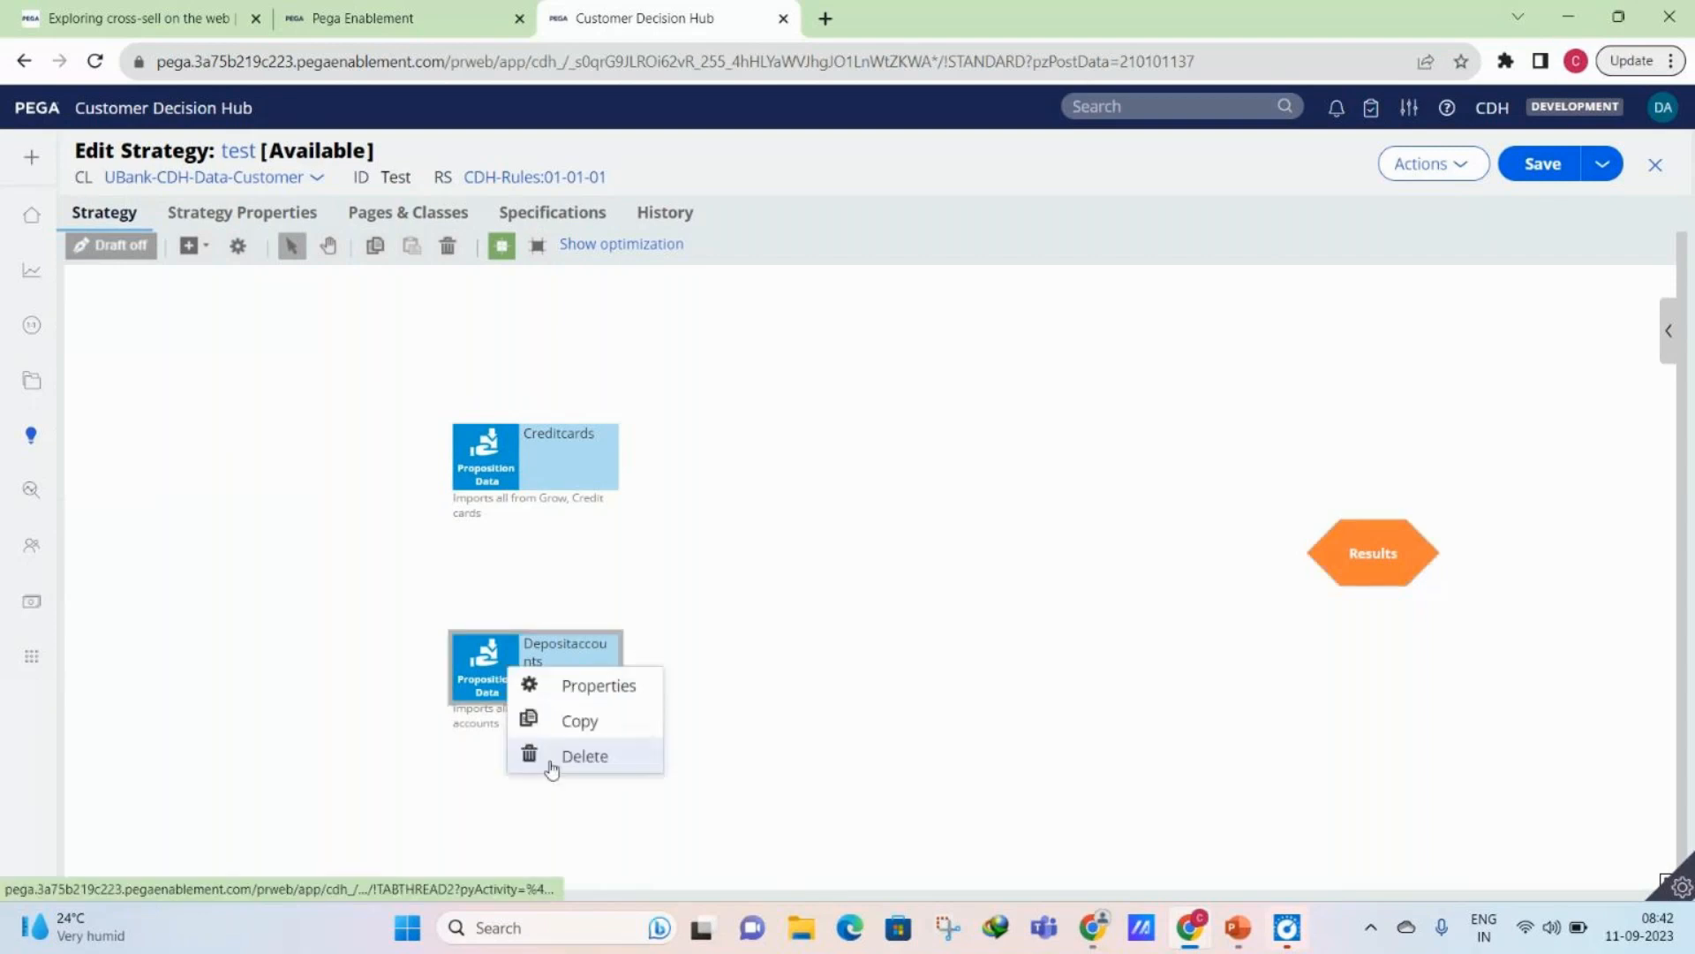
click(552, 759)
click(495, 477)
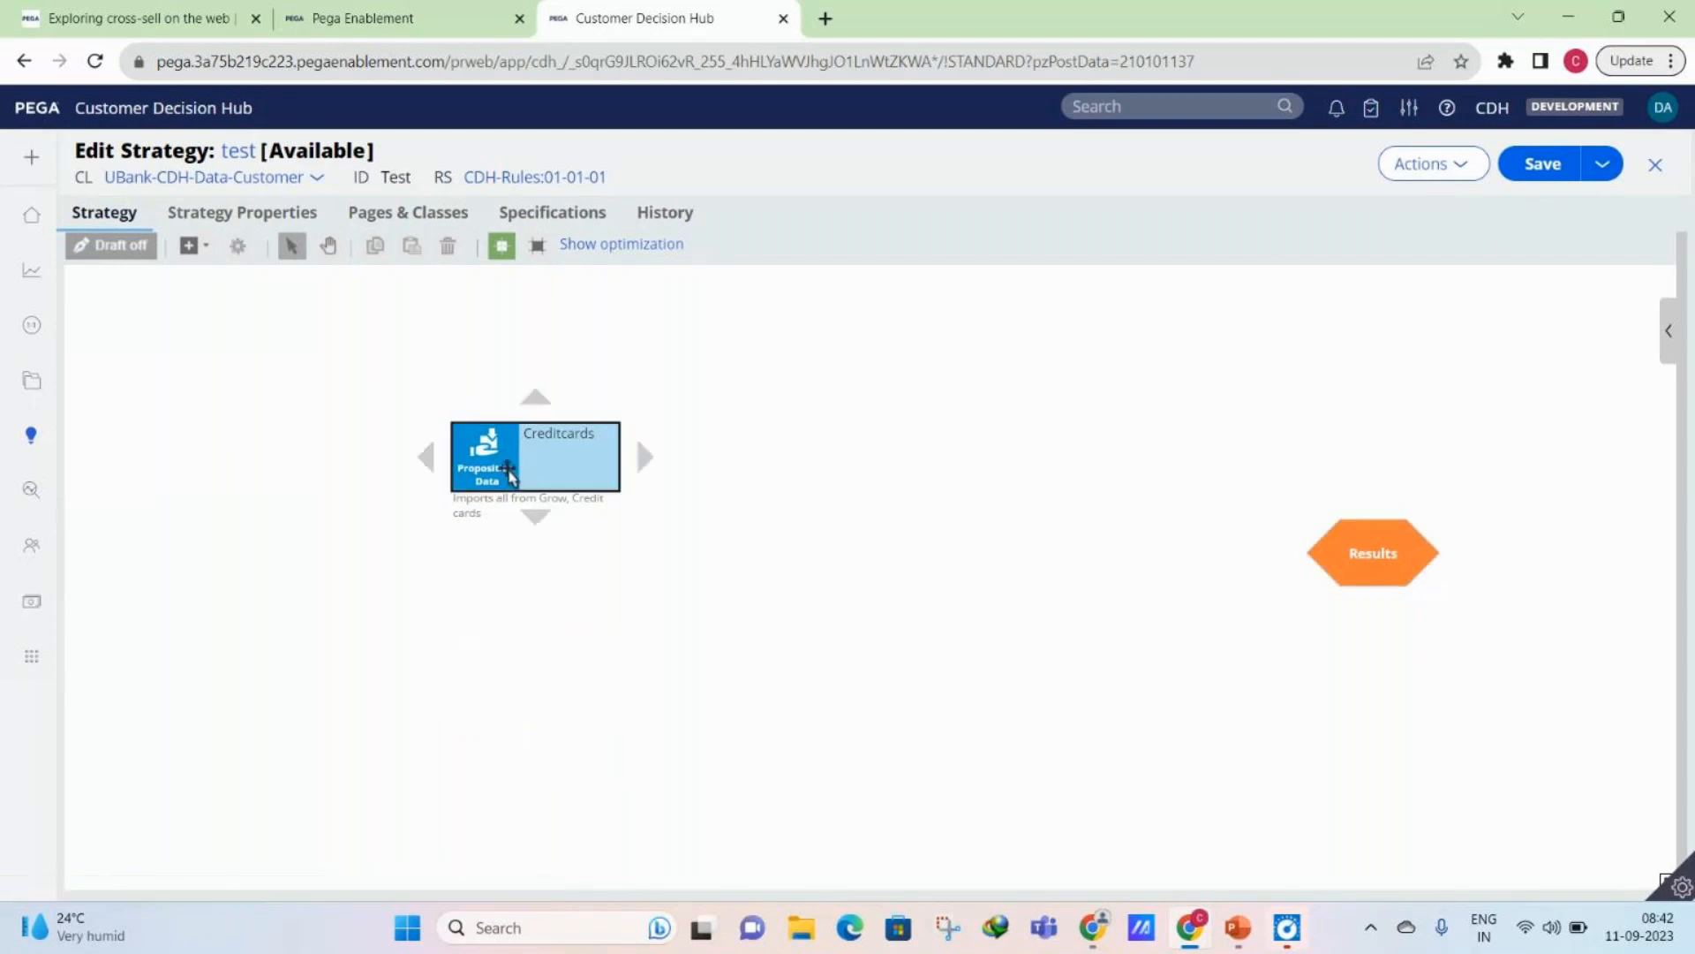
drag(496, 478, 331, 573)
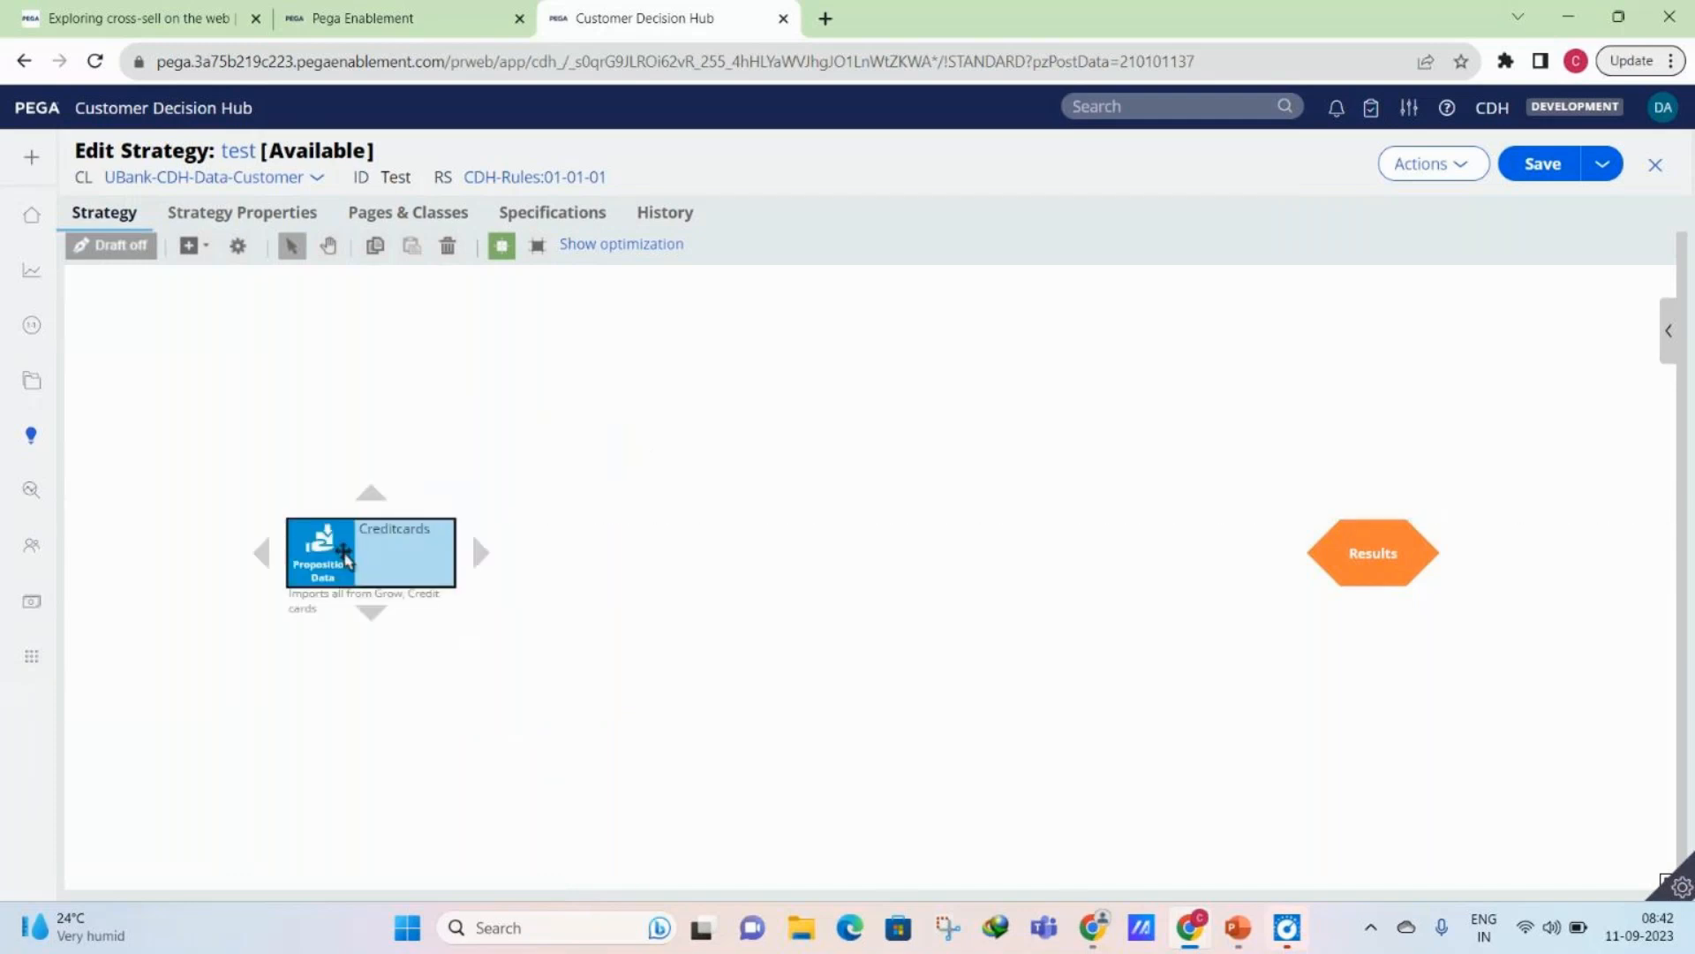
- Examine which groups and individual propositions the Creditcards component can import, keeping Credit cards and Import All
double_click(457, 569)
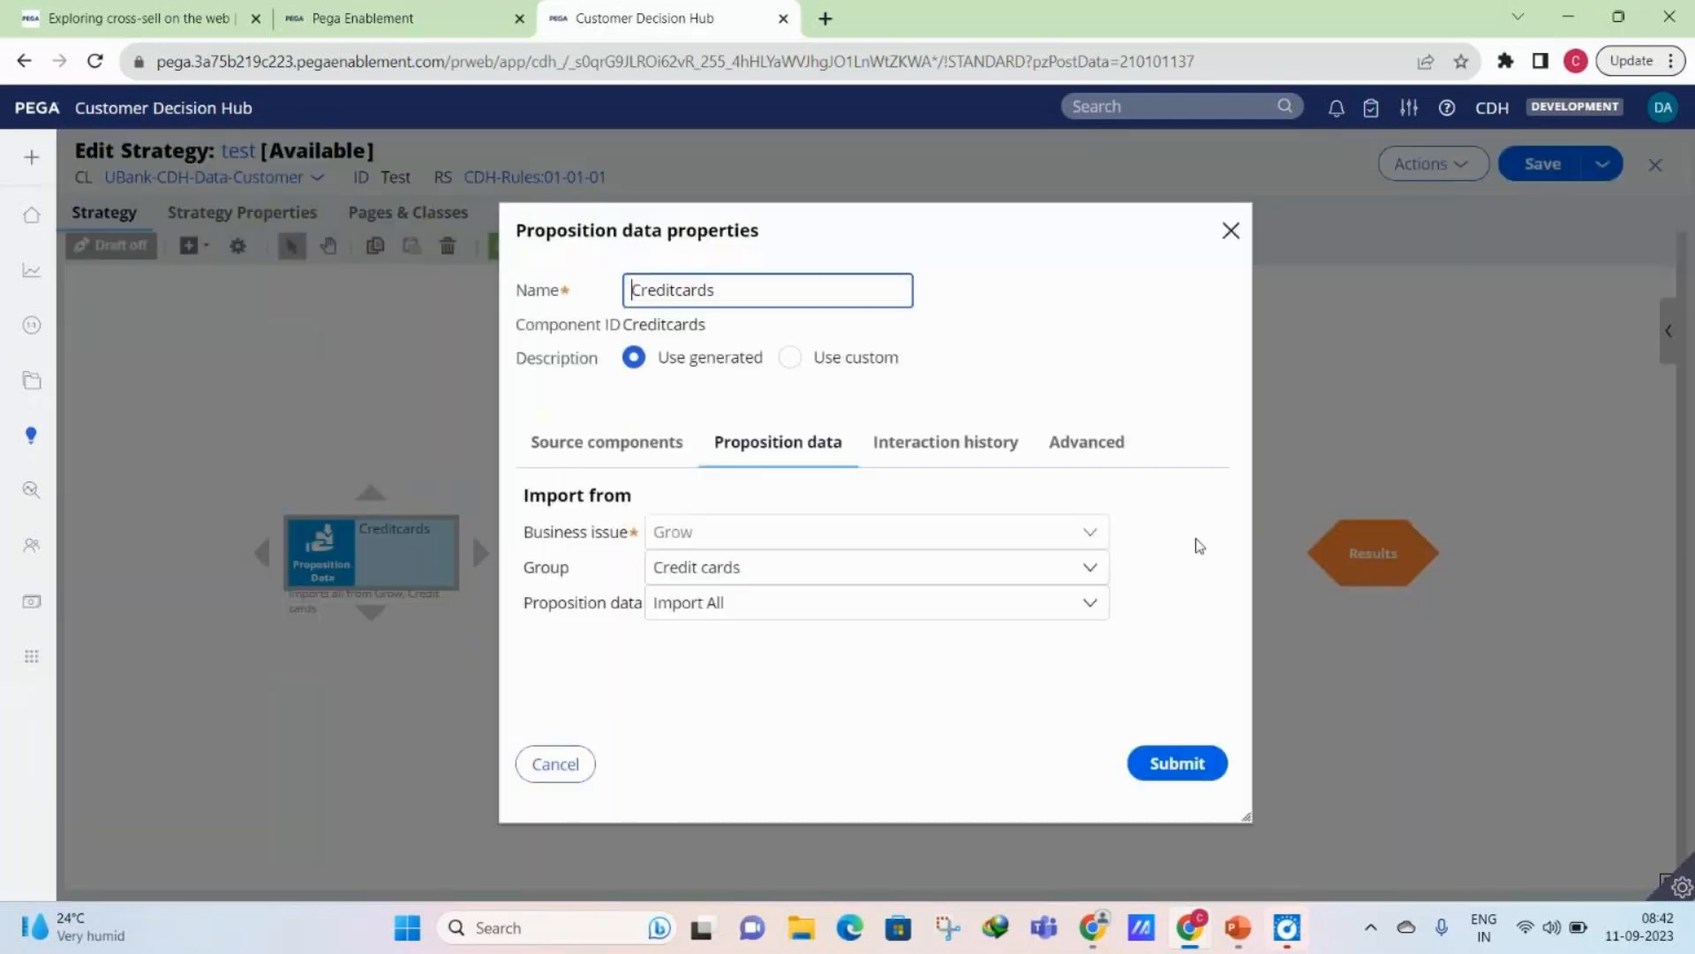
click(821, 575)
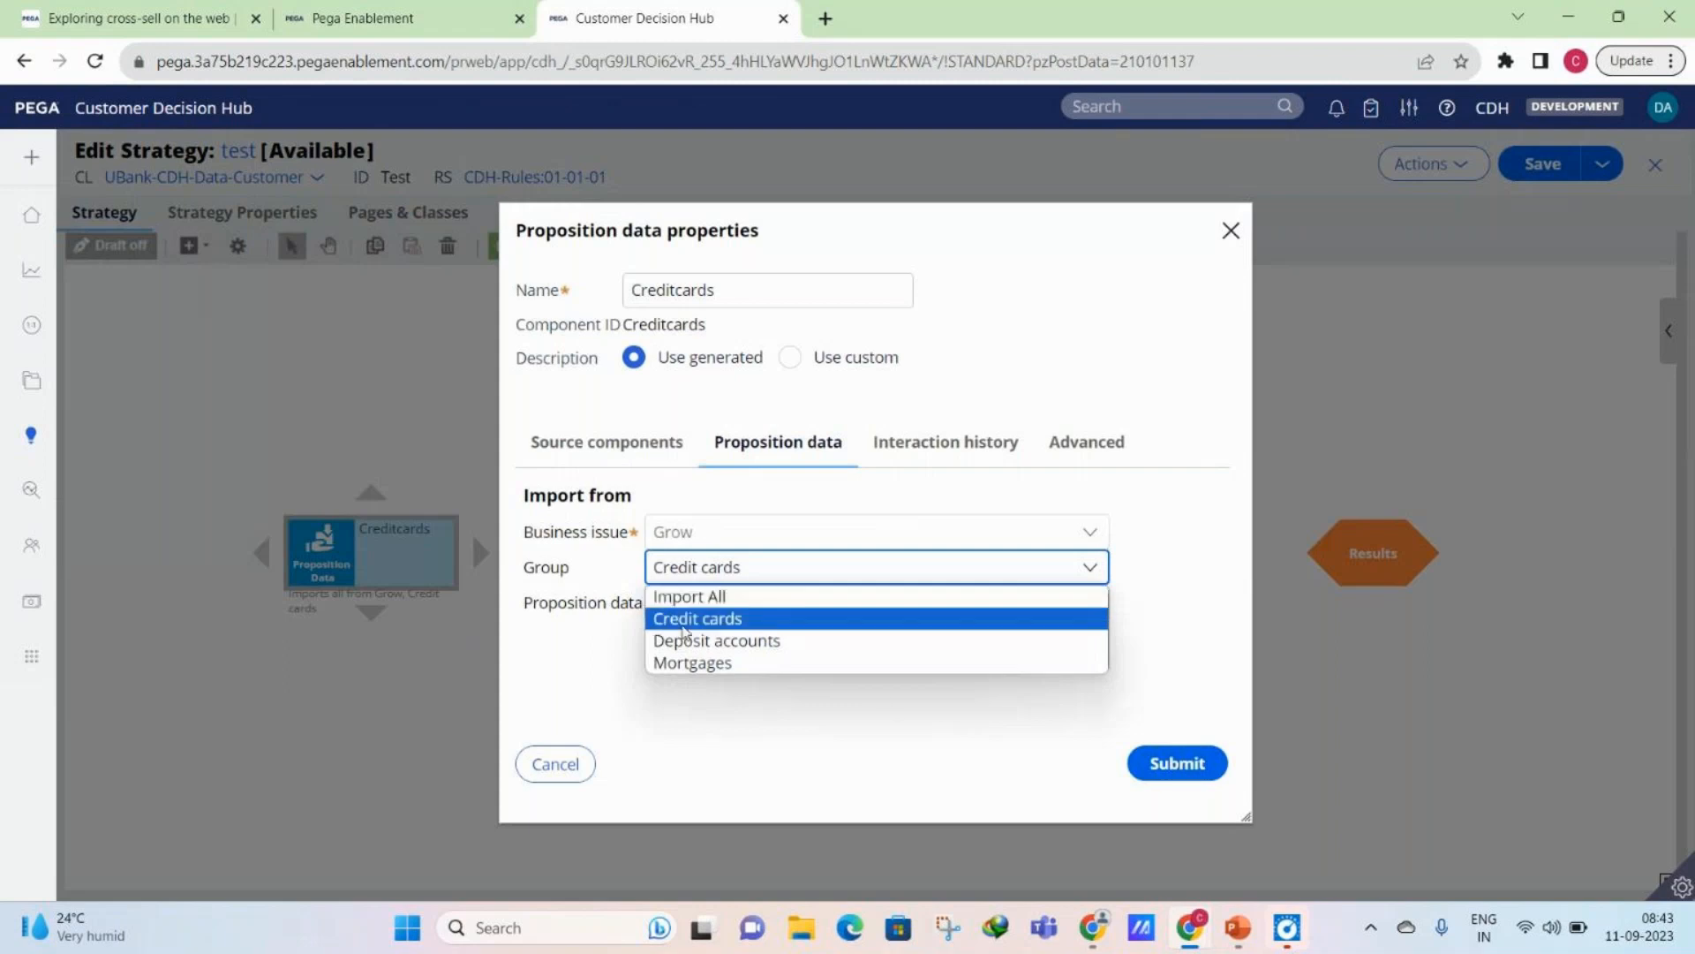
click(685, 622)
click(722, 617)
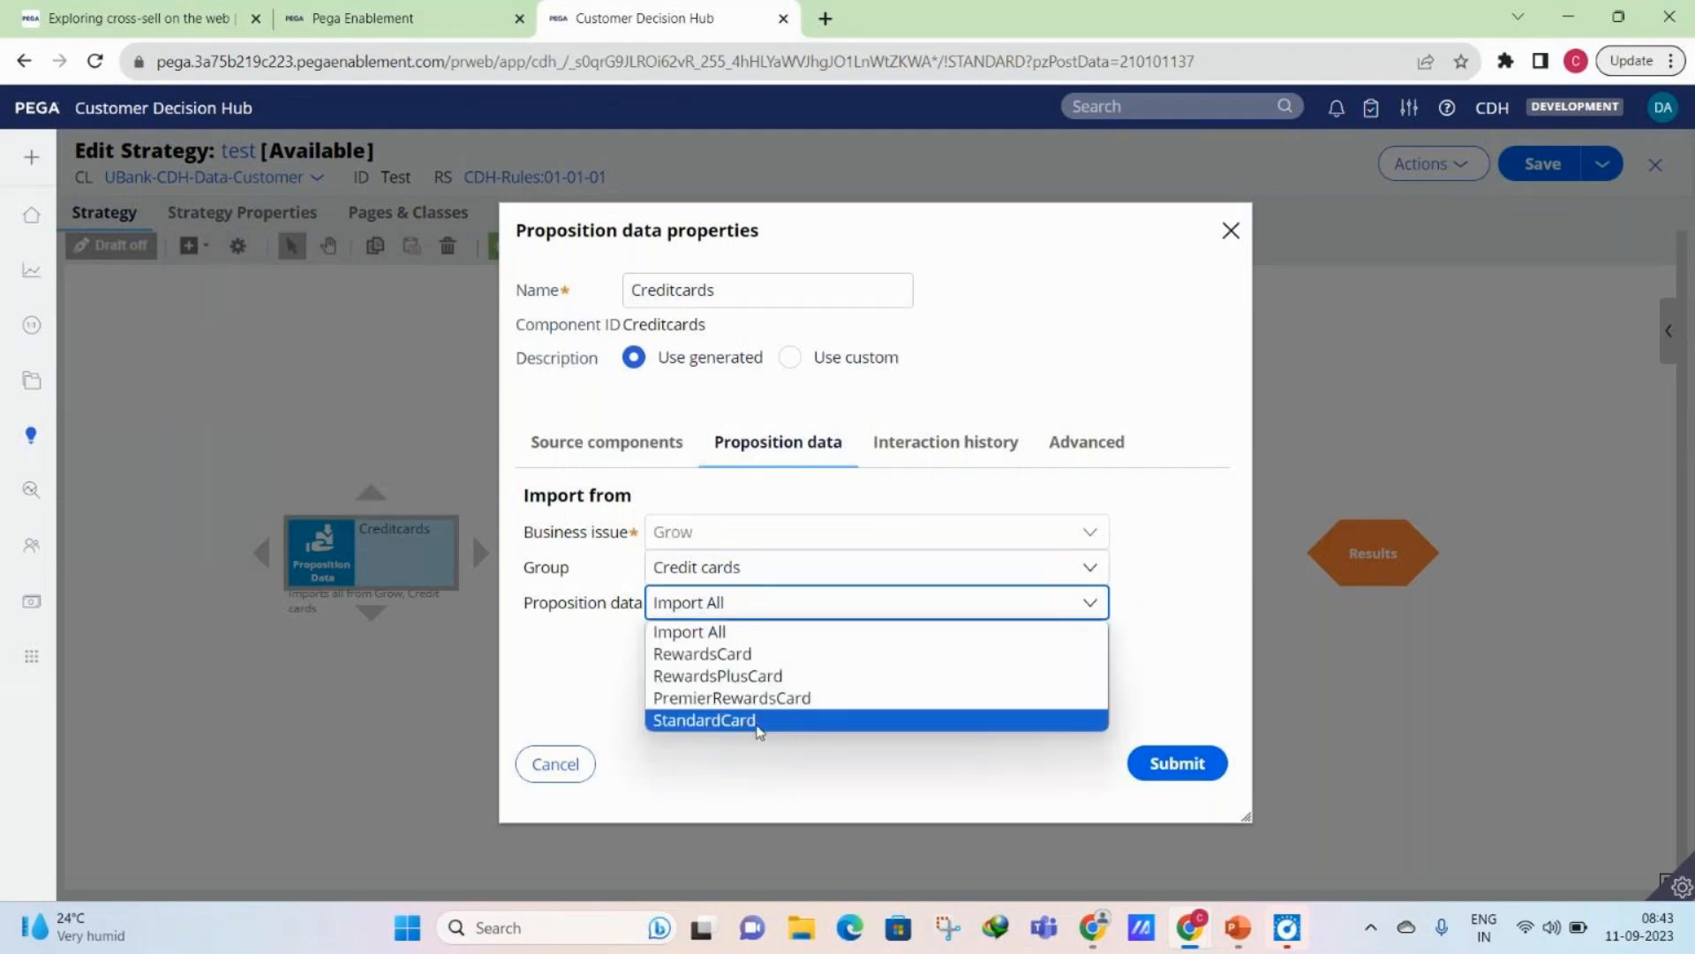
click(757, 721)
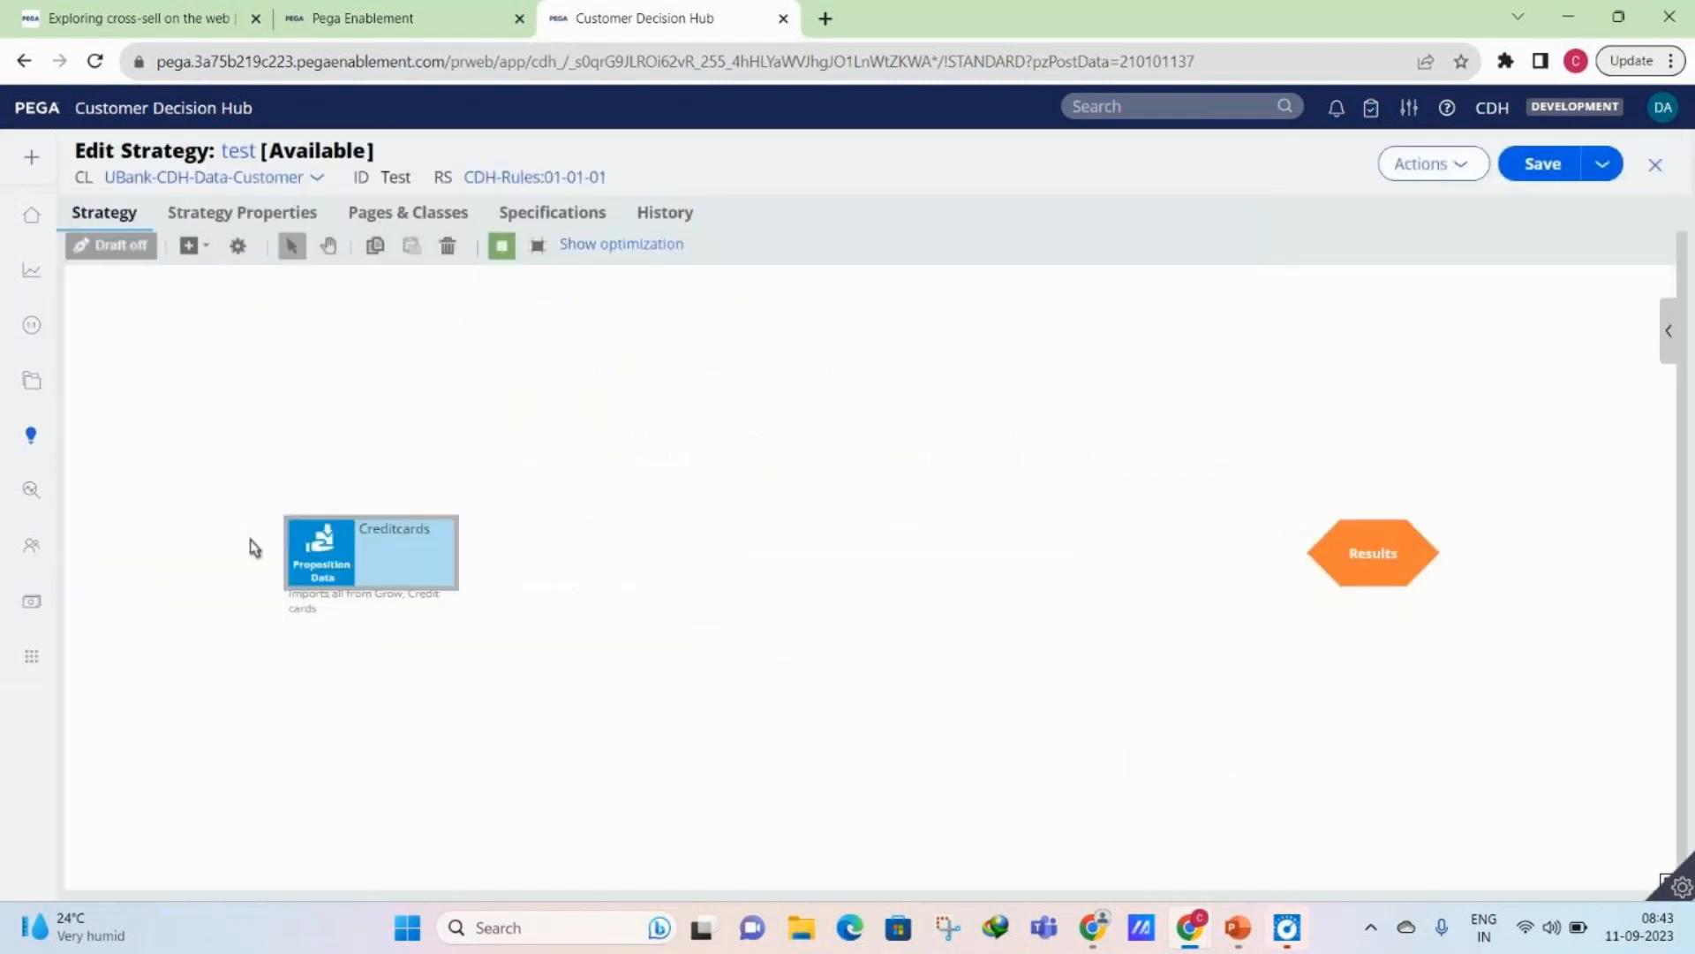
- Connect the Creditcards component to Results, then save the test strategy and close it
drag(477, 556, 1345, 549)
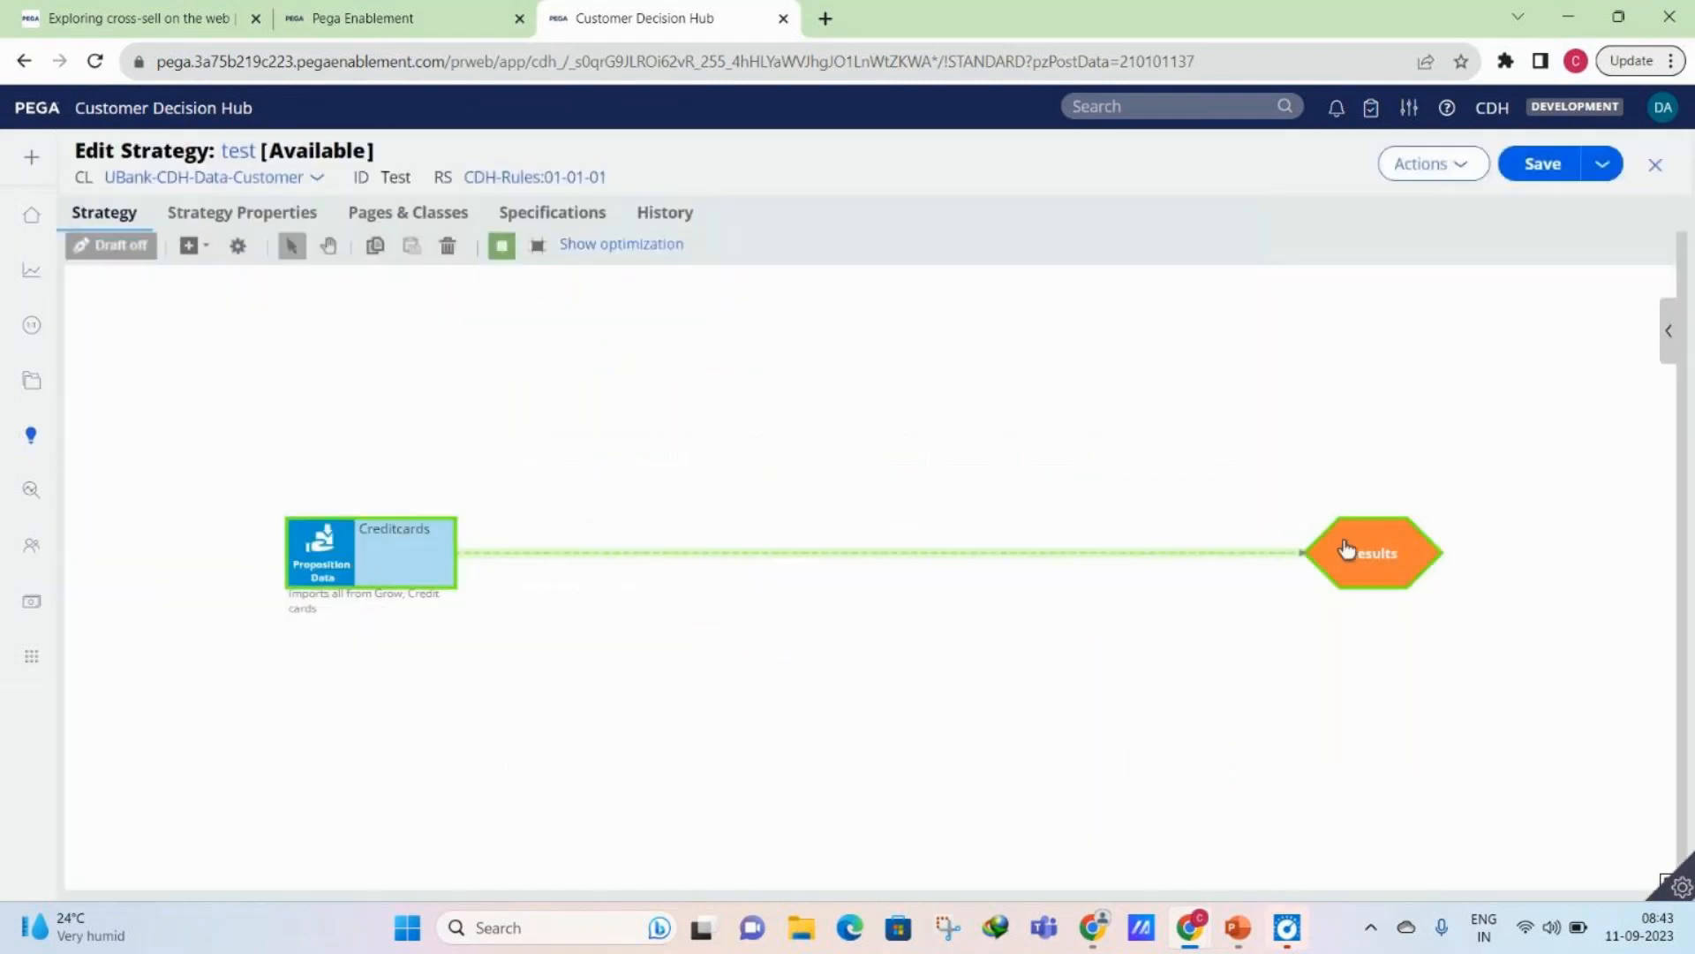
key(ctrl+s)
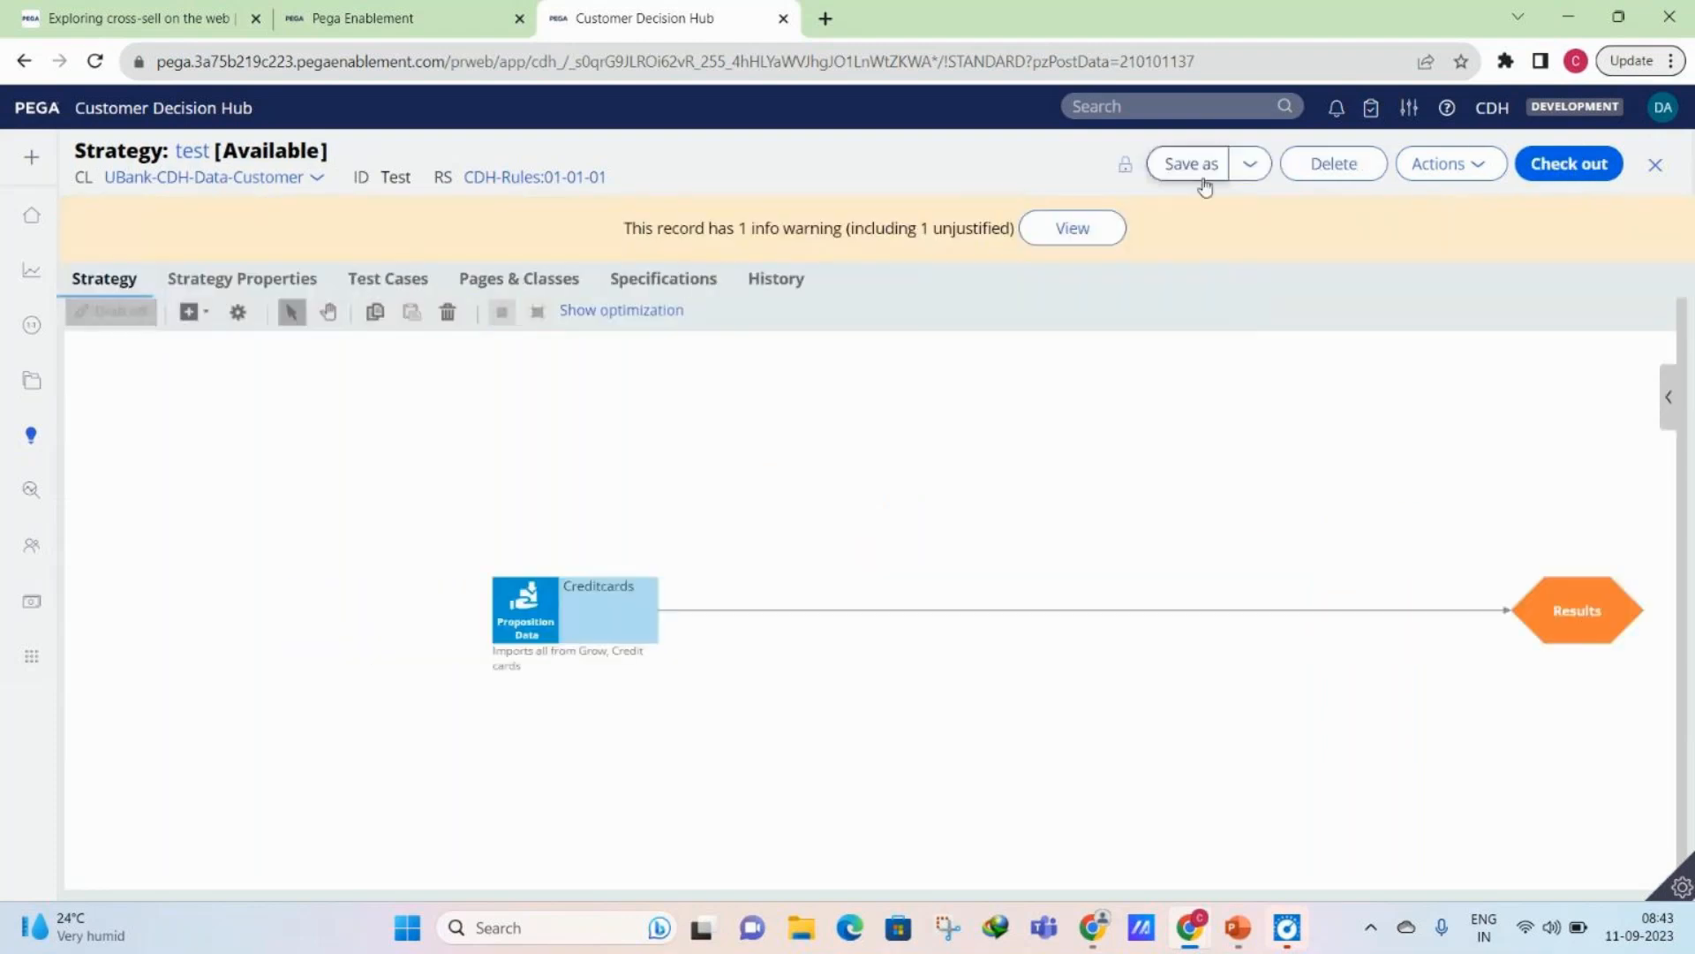
click(1655, 165)
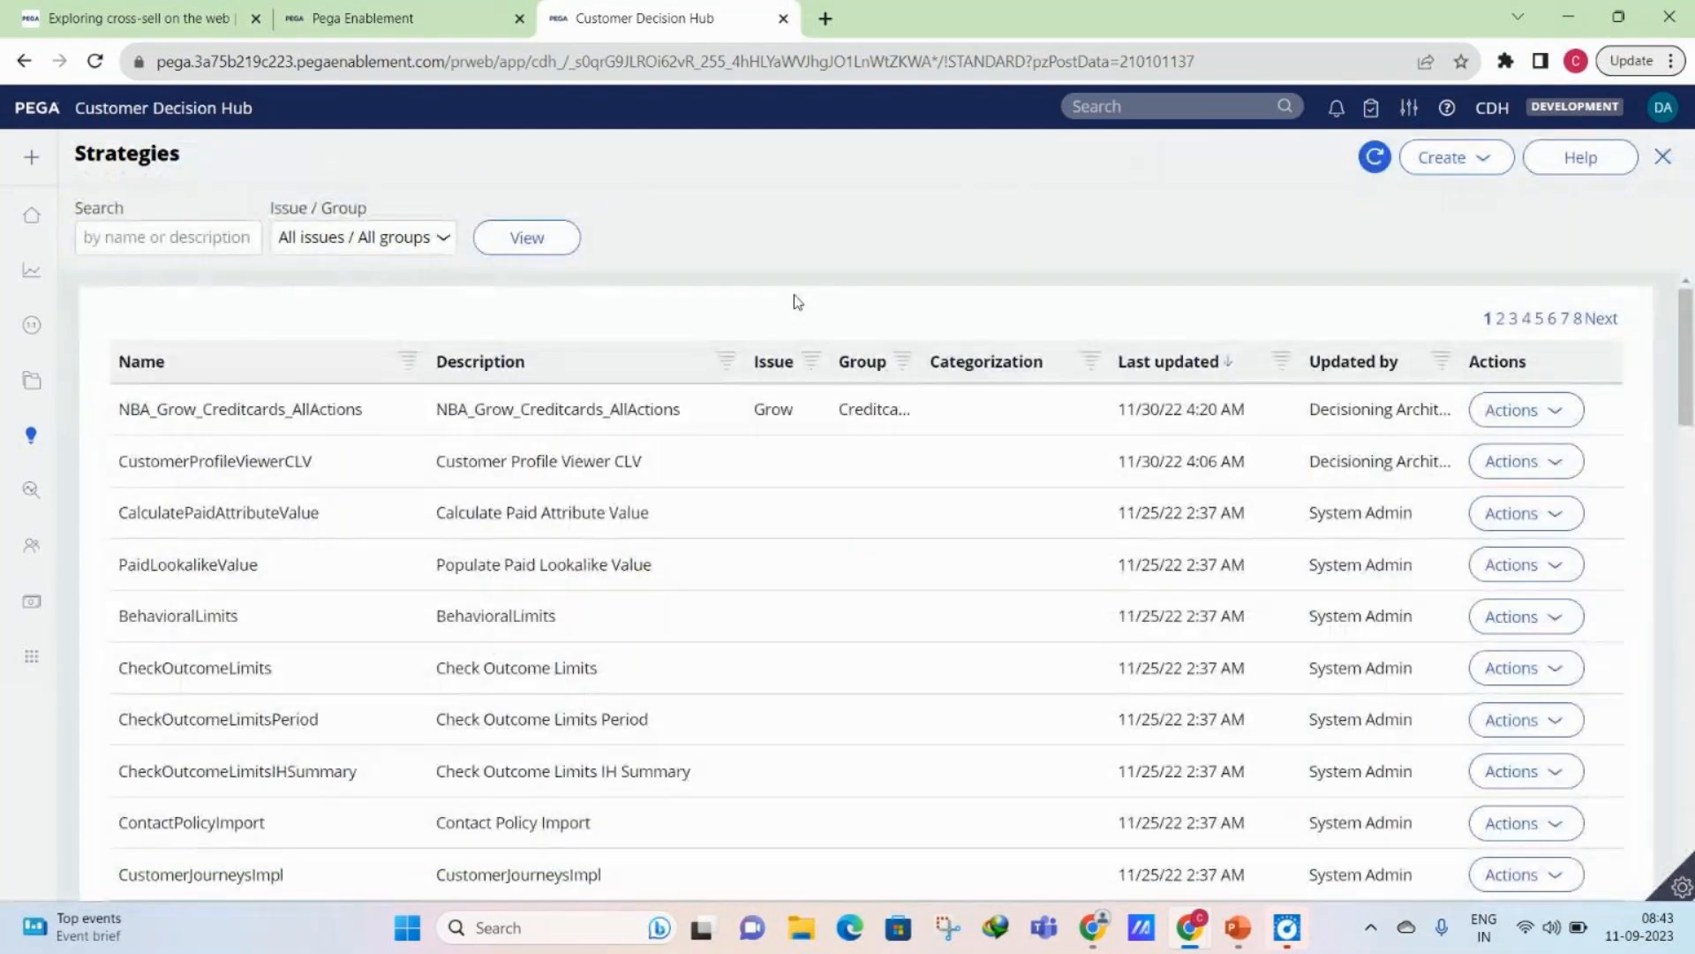
- Check out FirstStrategy, change its RewardsCard component to Import All from Credit cards, and save the strategy
click(515, 439)
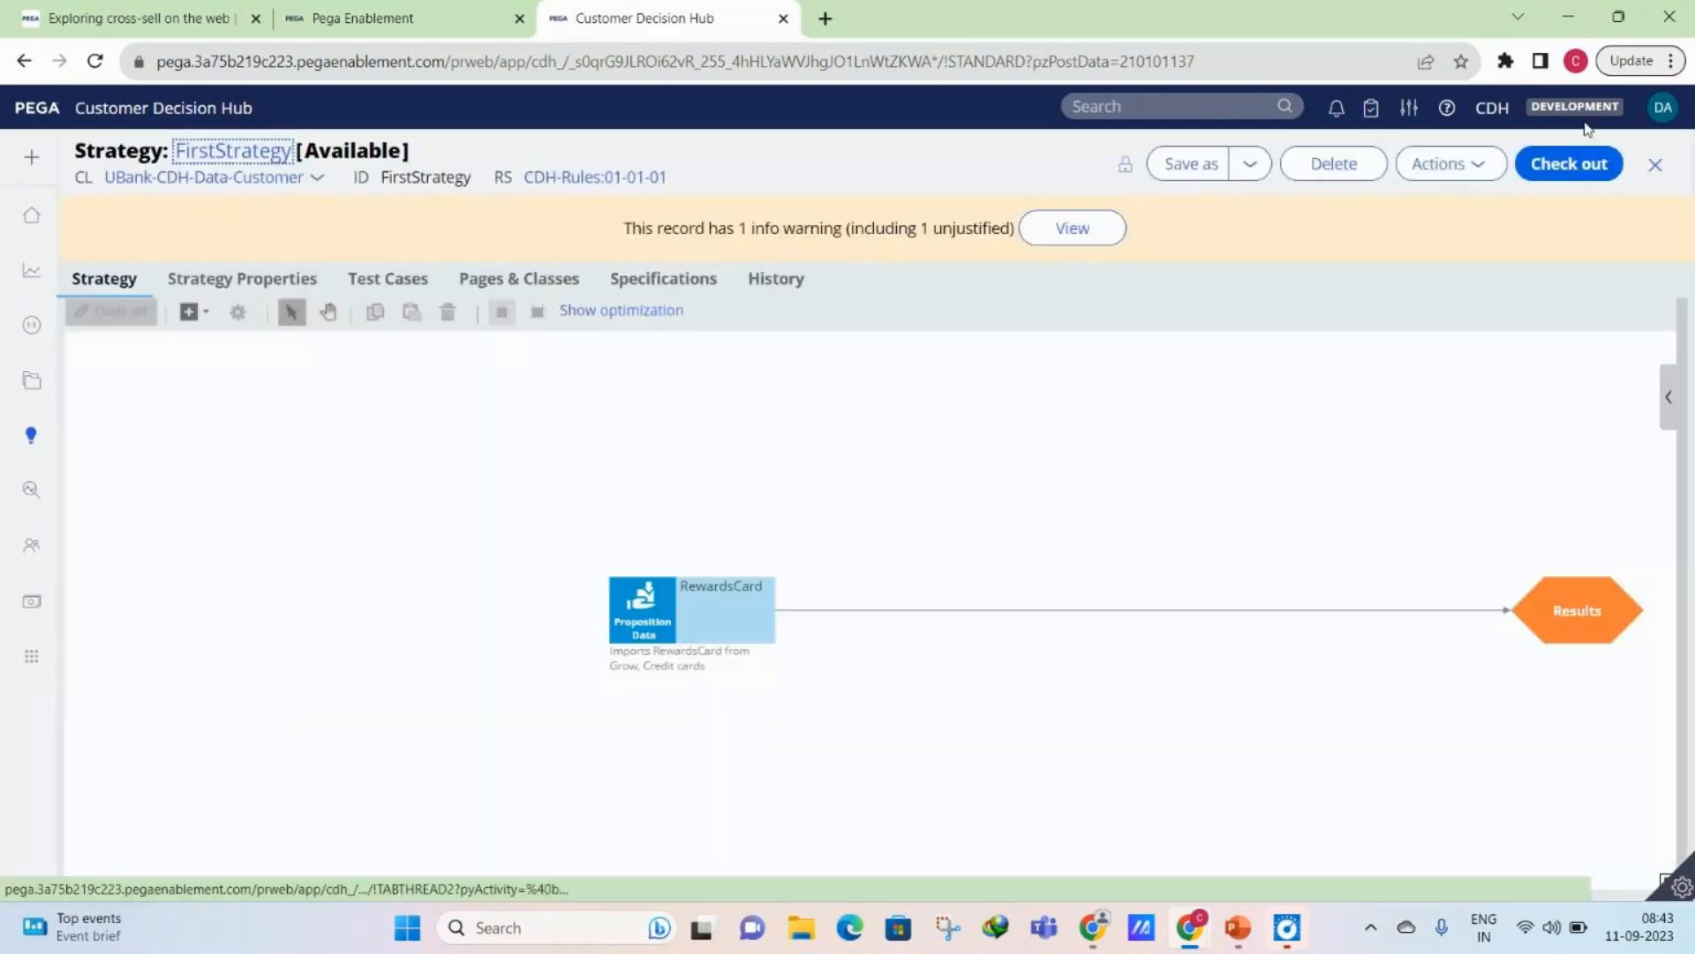
click(661, 601)
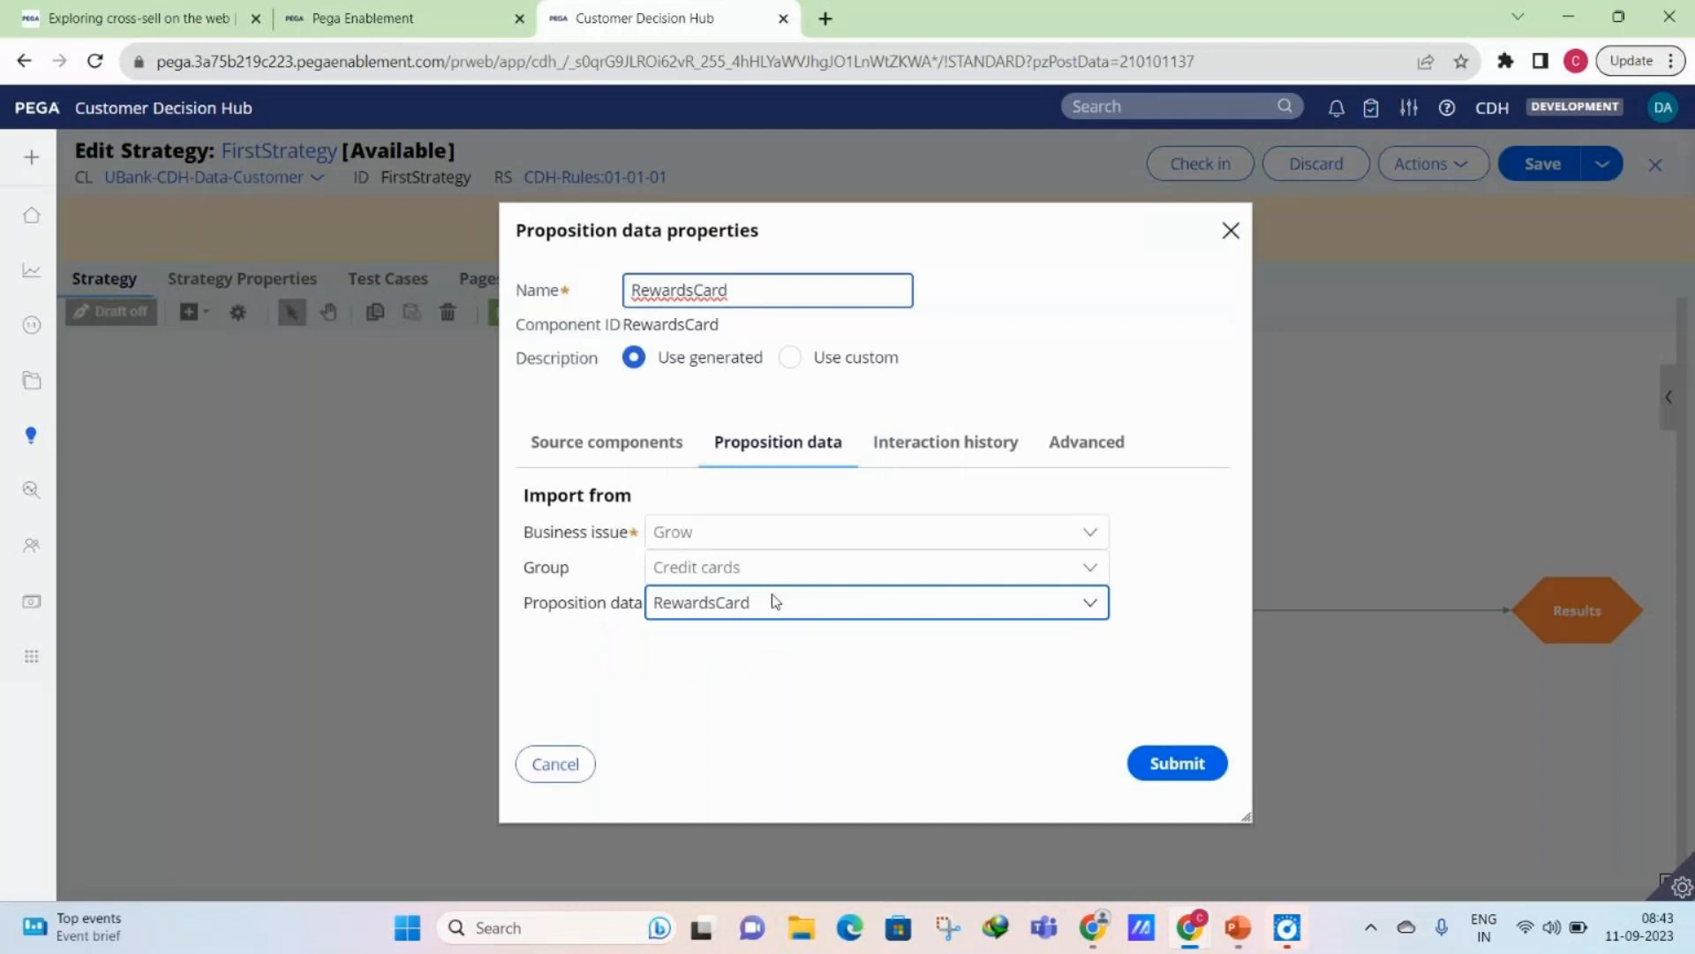
click(775, 602)
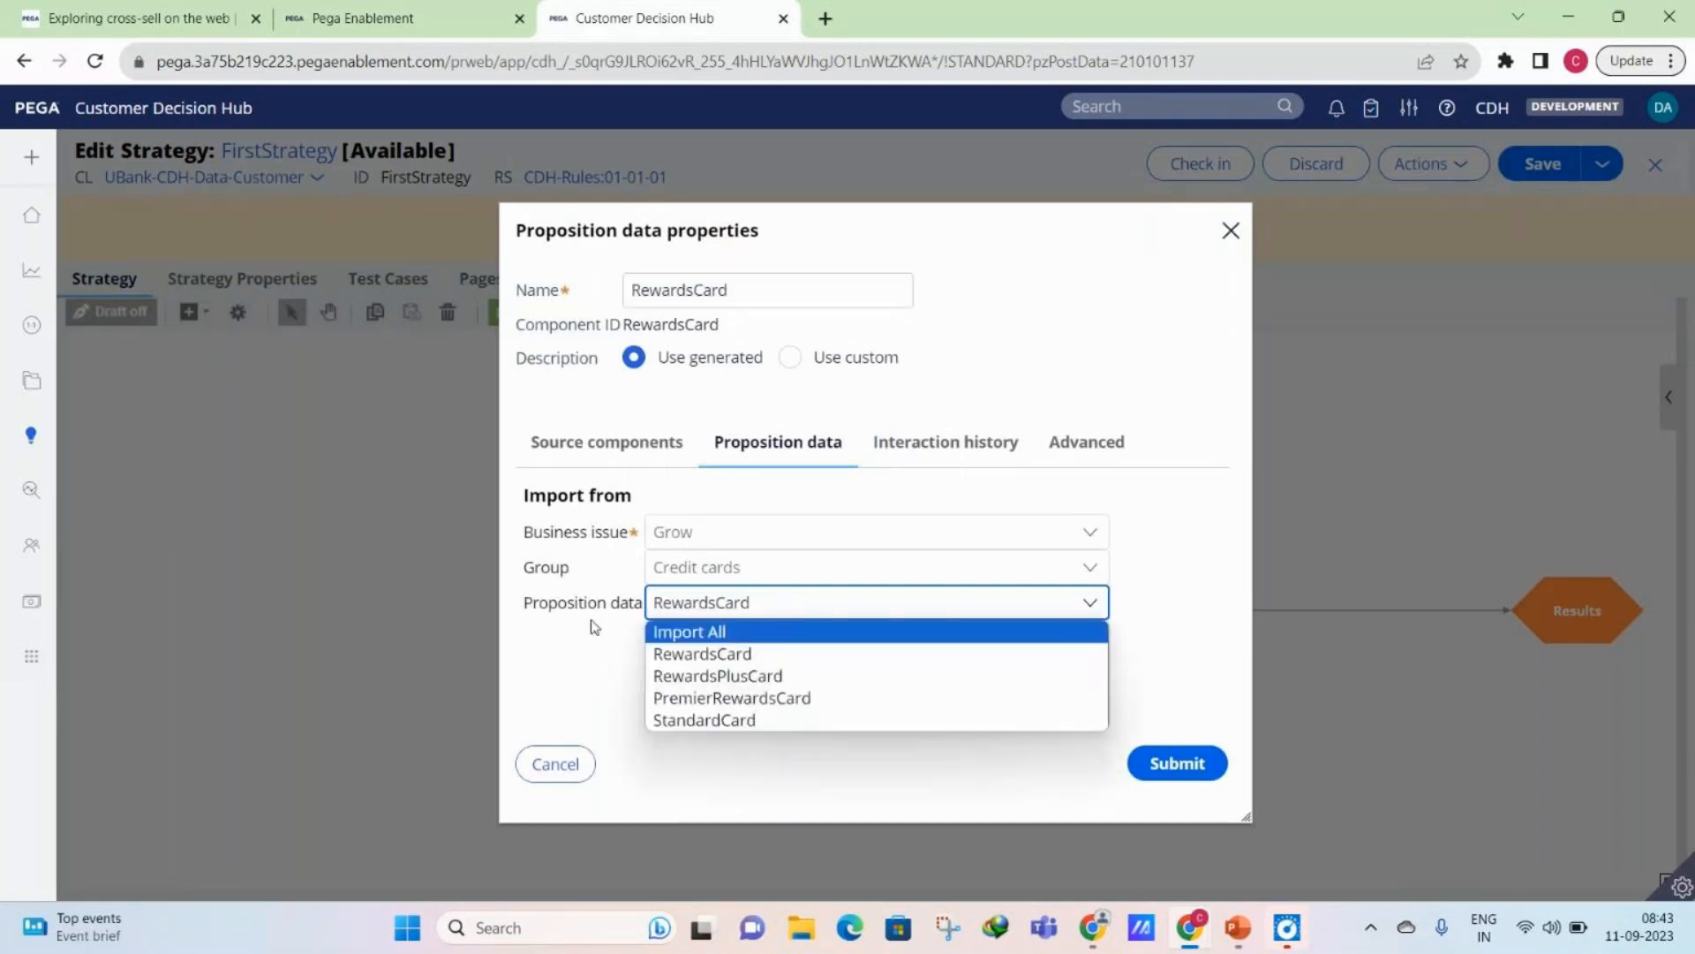
click(688, 631)
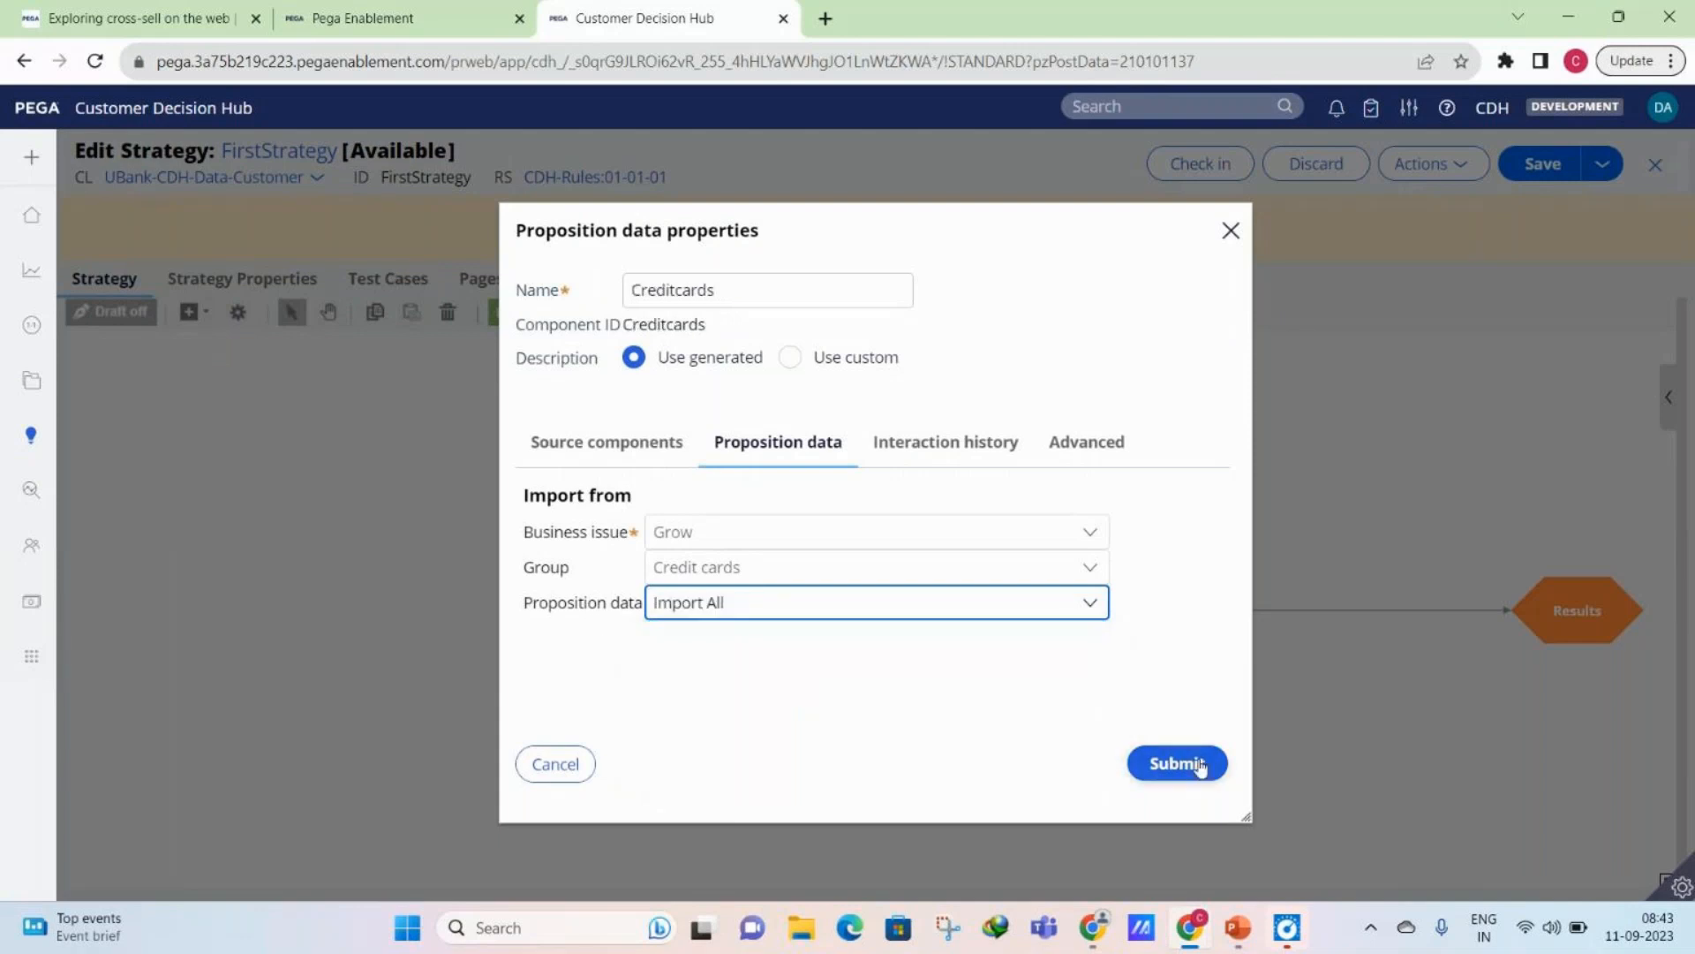
click(1200, 765)
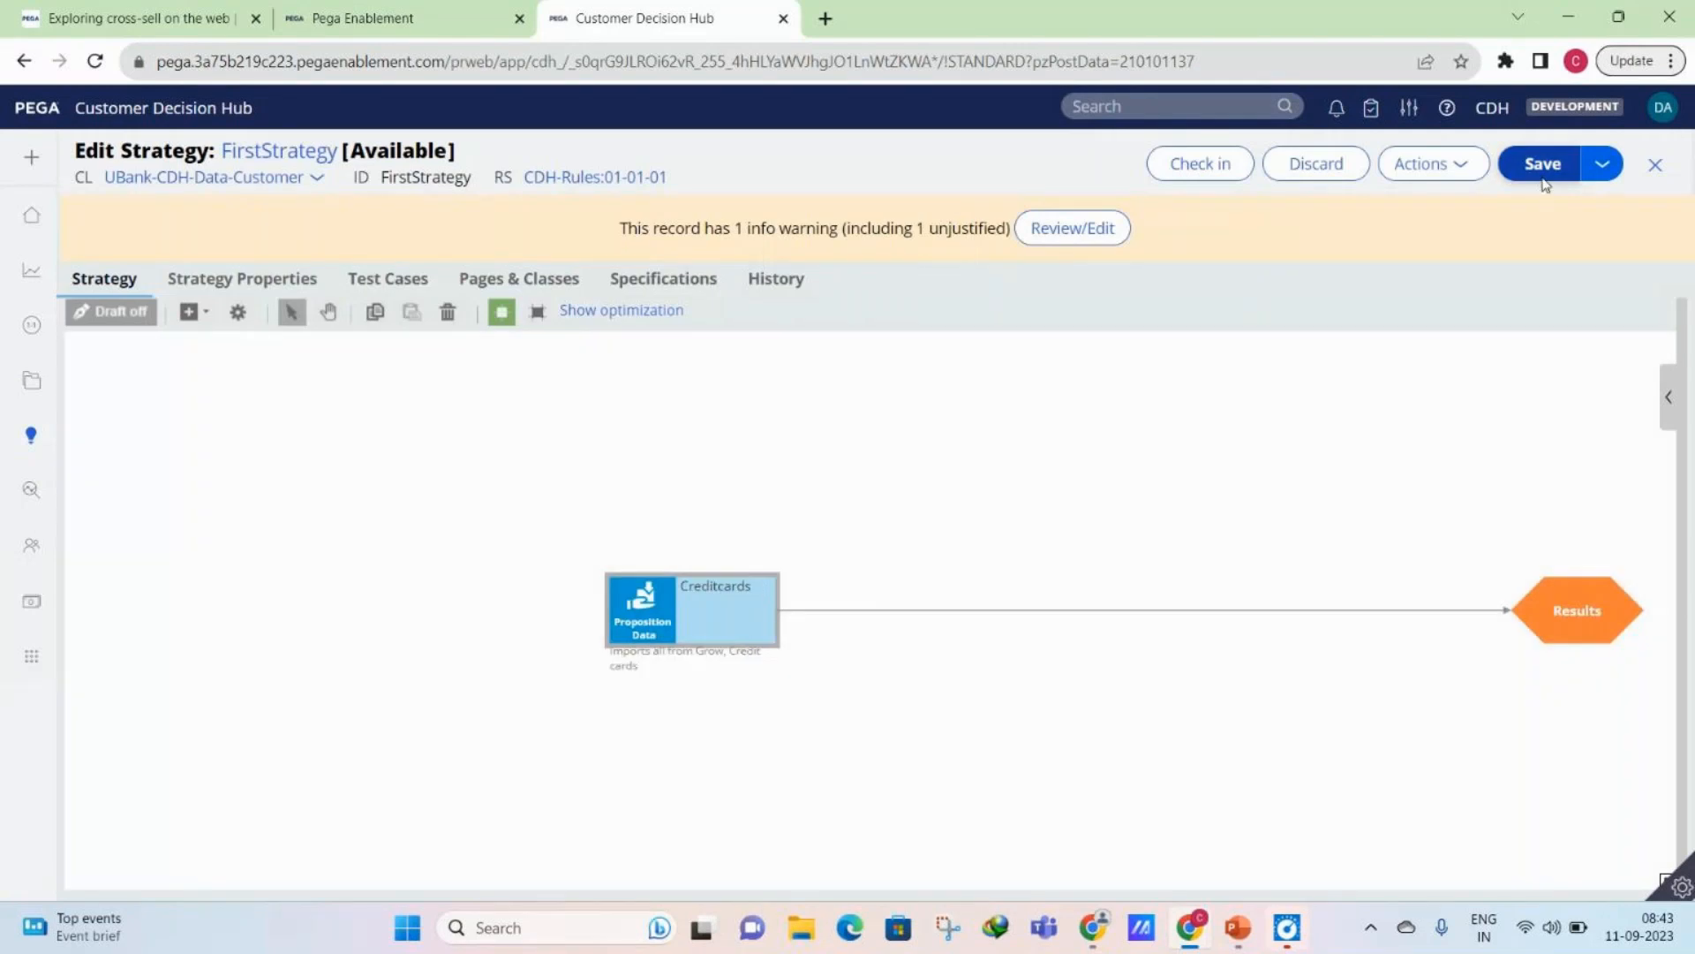
click(1542, 168)
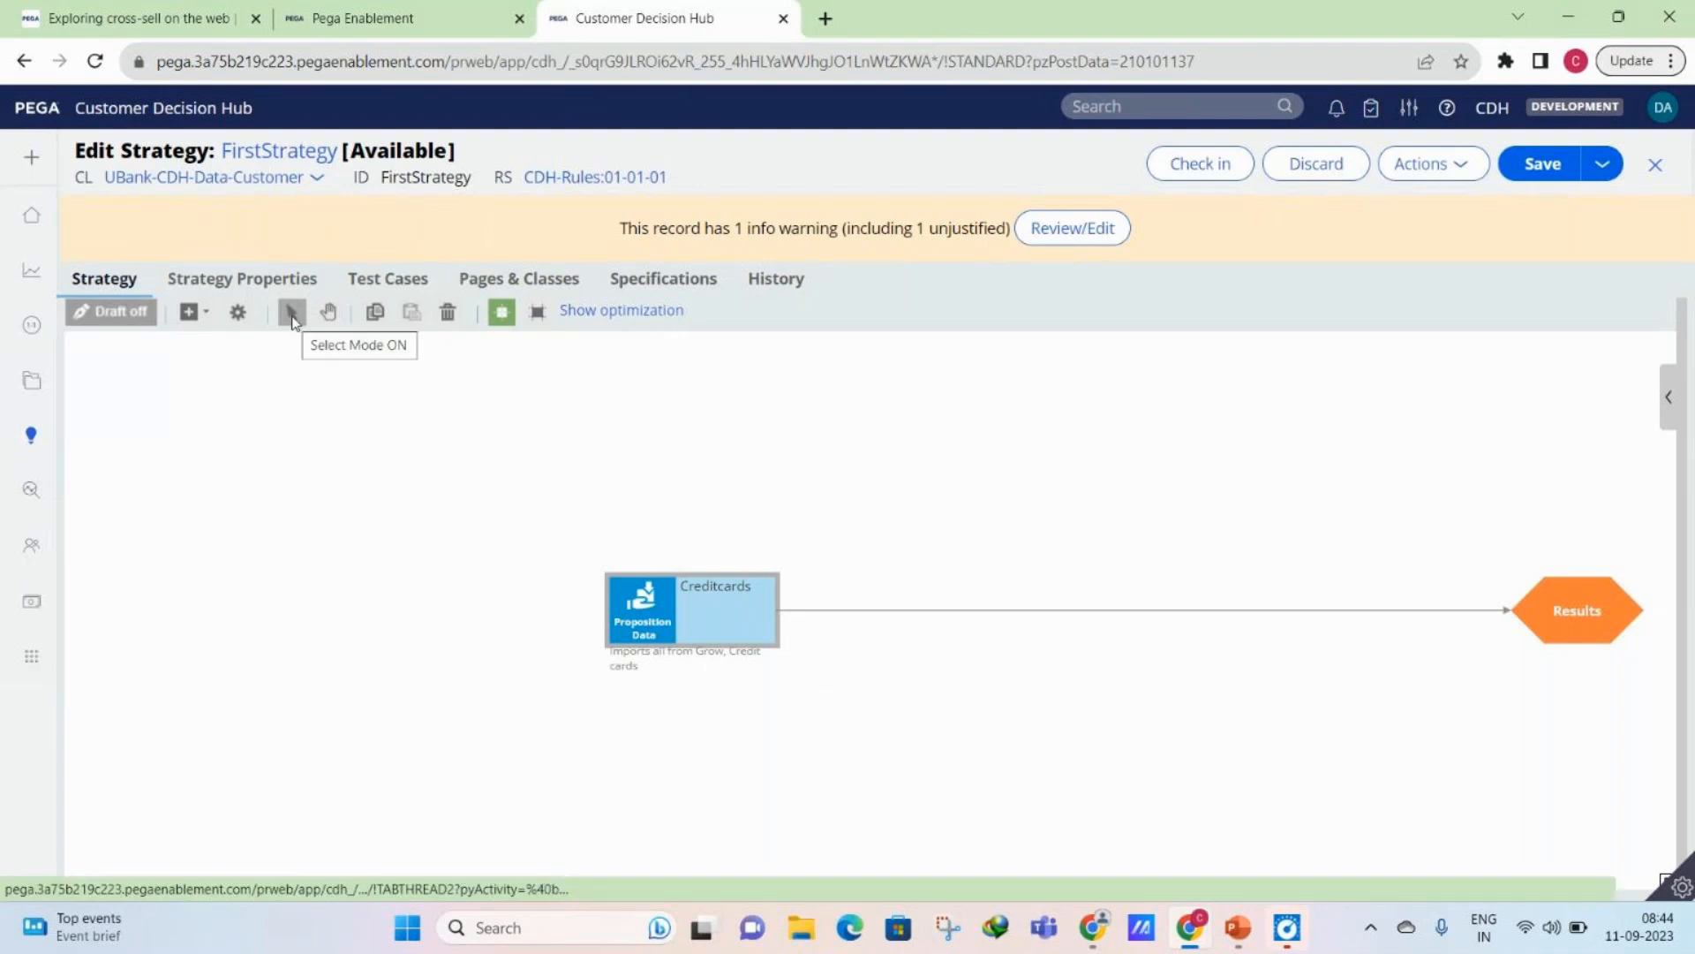
- Shift the Creditcards component and Results leftward and slightly higher on the canvas, keeping both level
drag(435, 432, 905, 659)
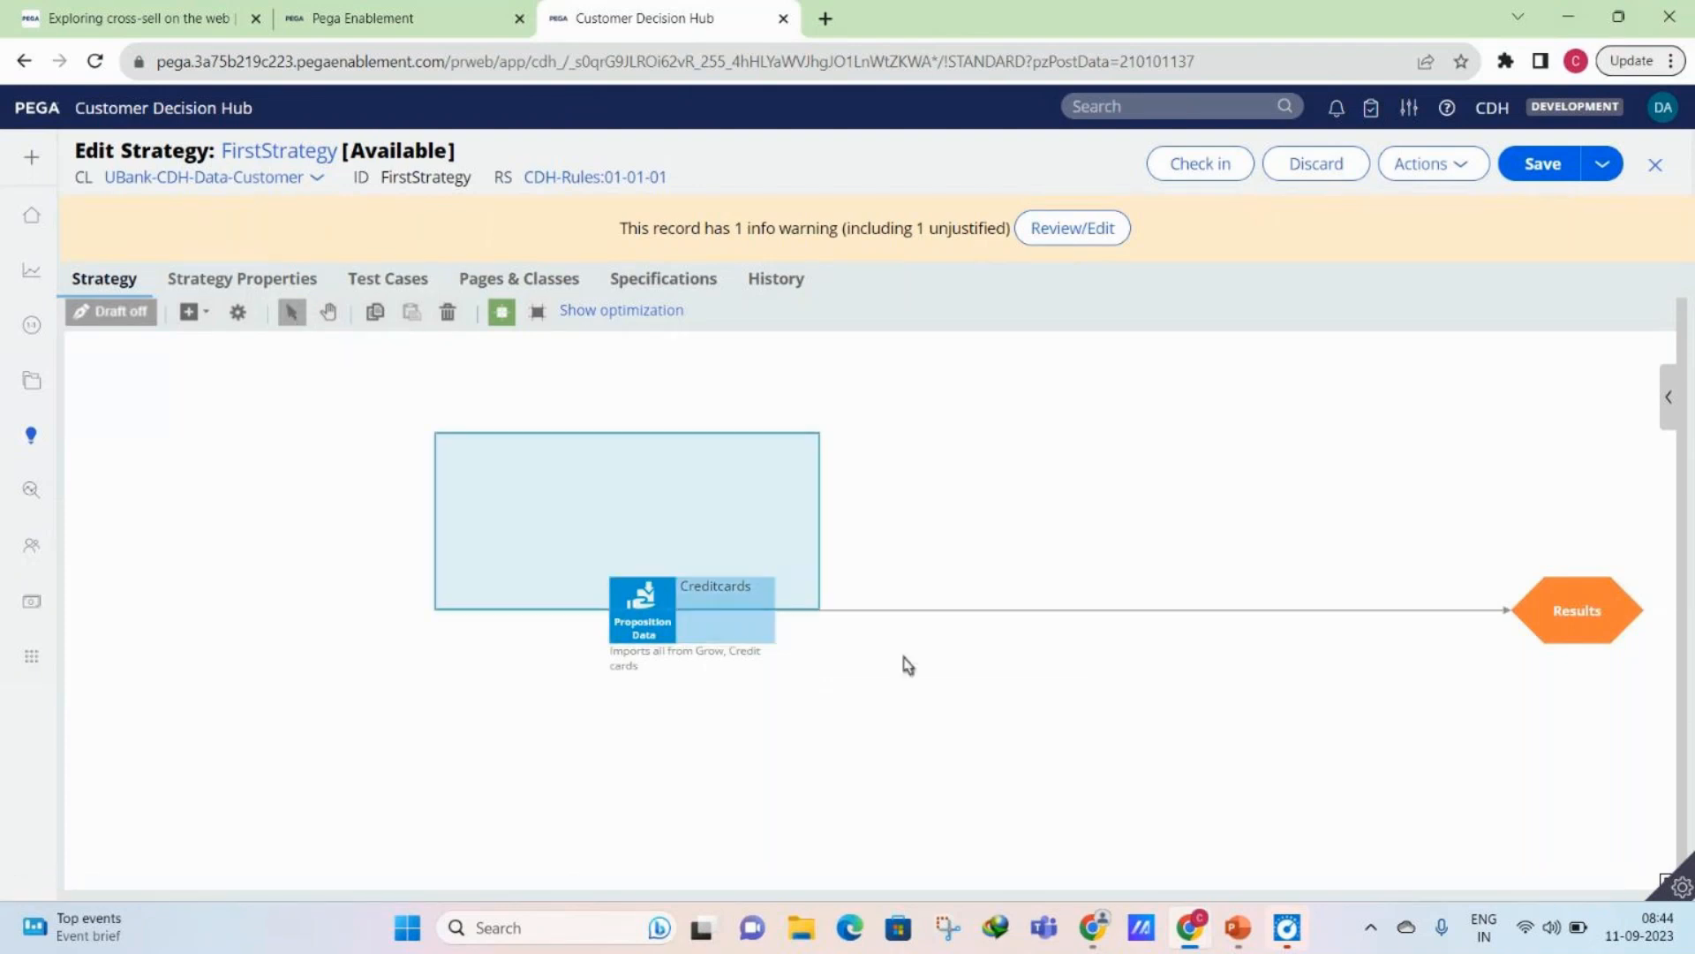
click(1616, 750)
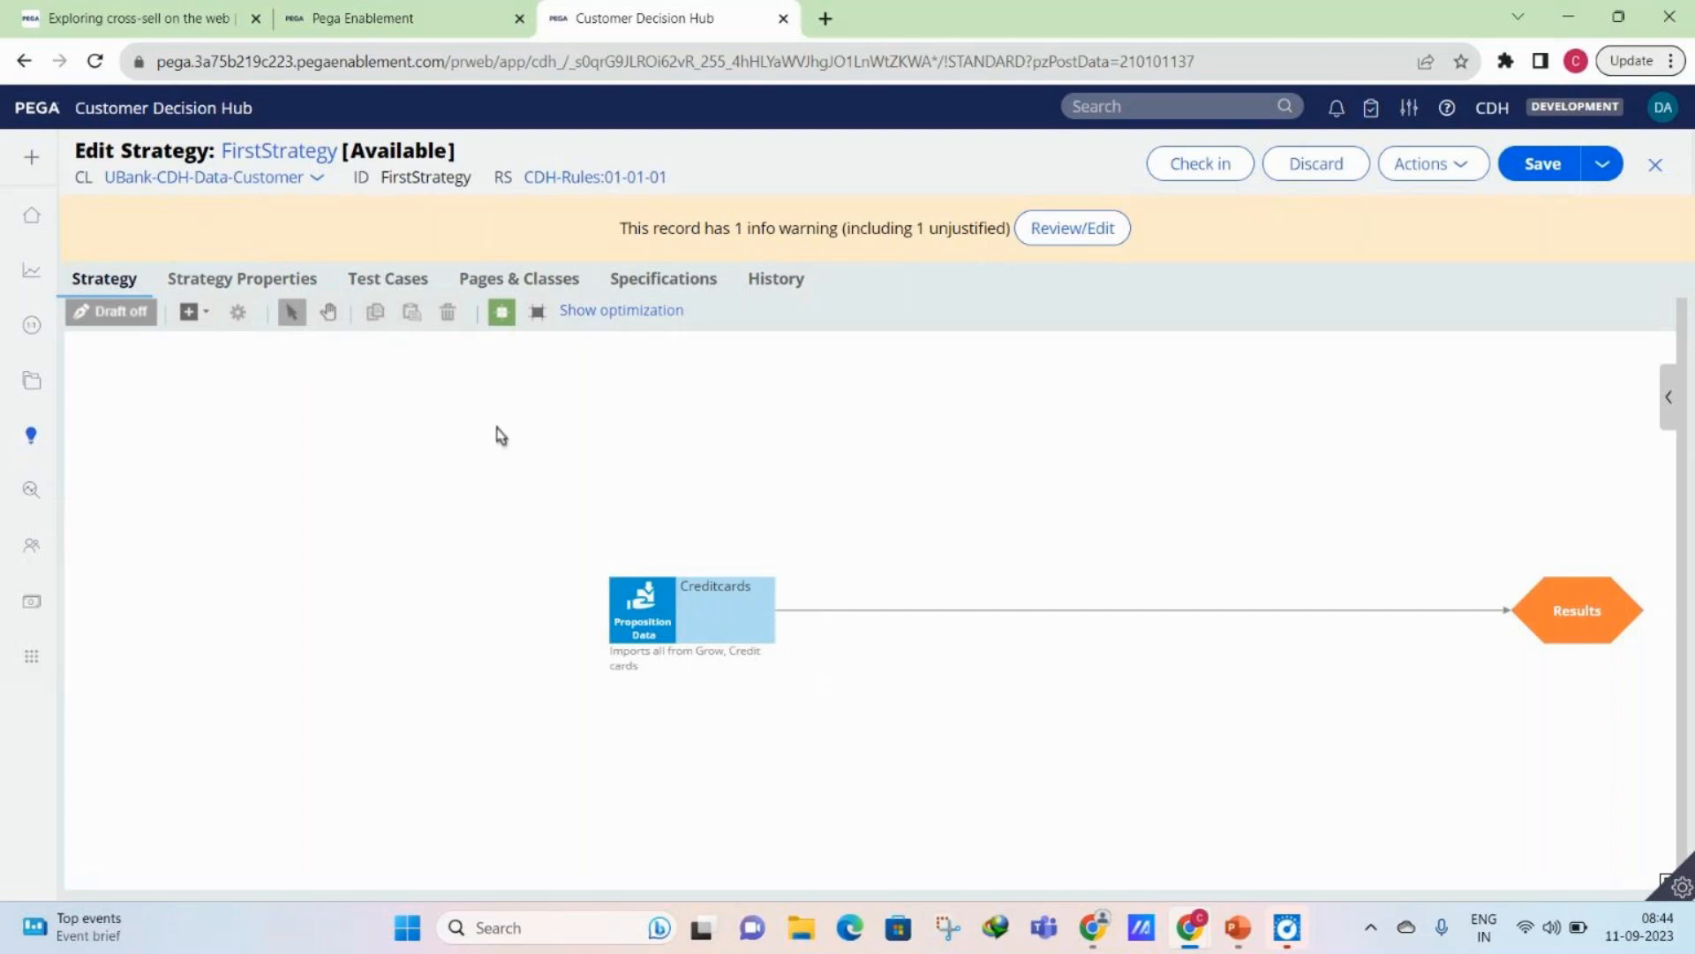
drag(454, 413, 1648, 722)
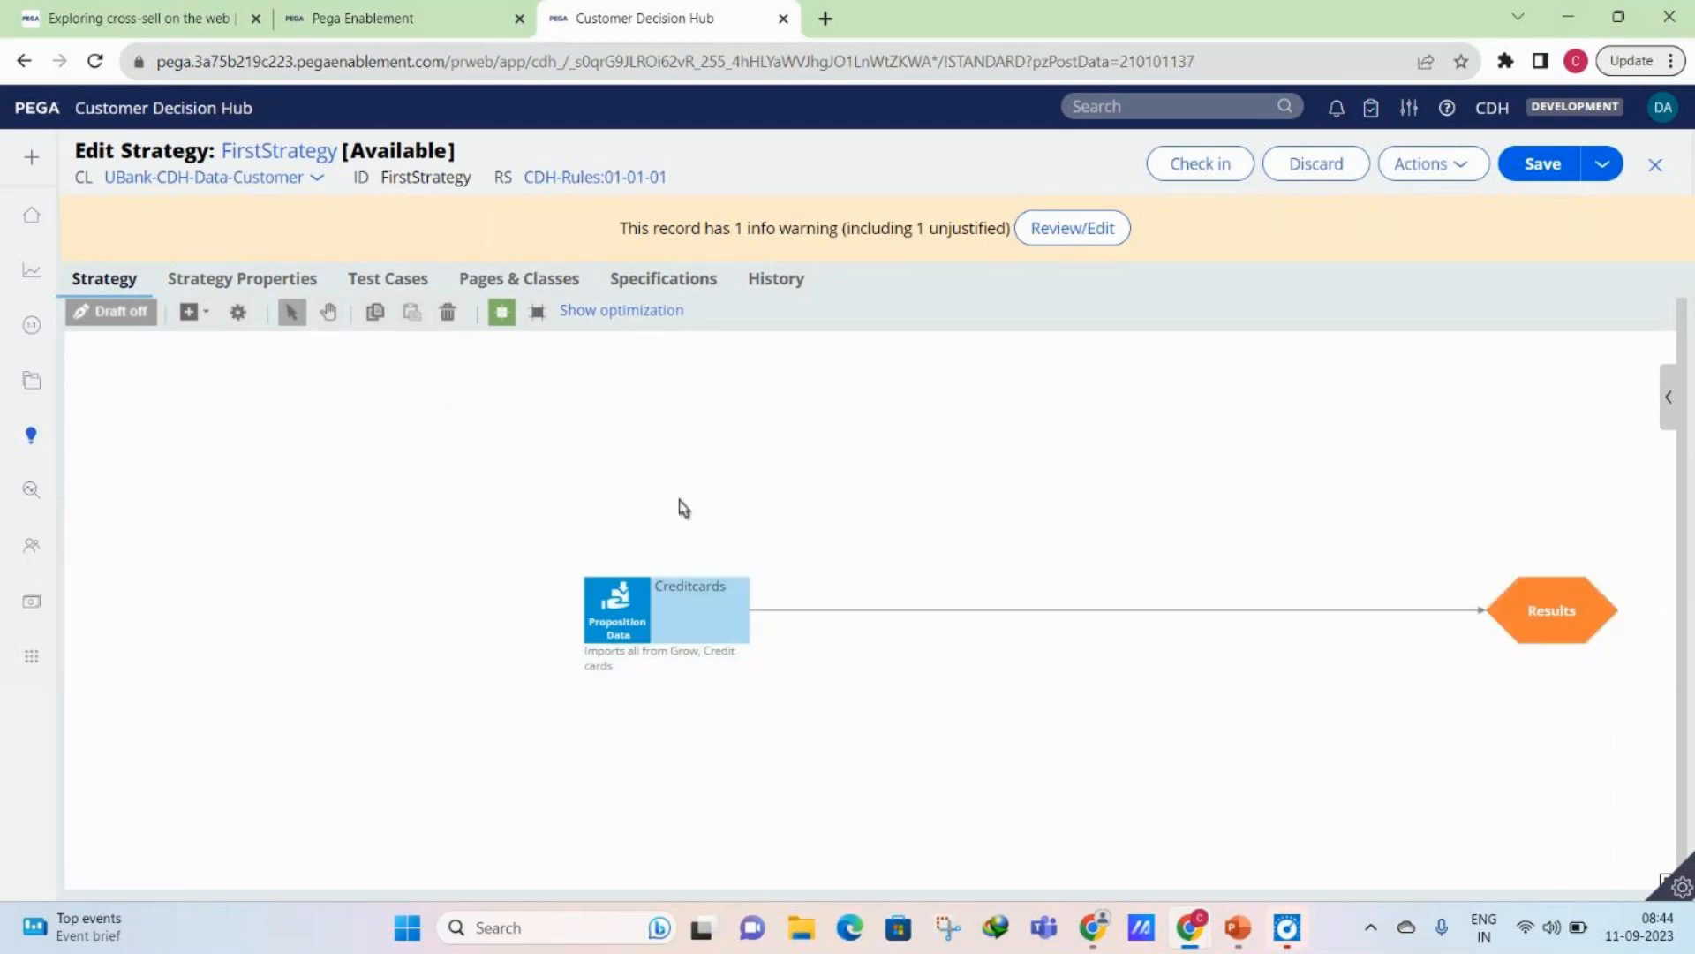
drag(652, 609, 391, 576)
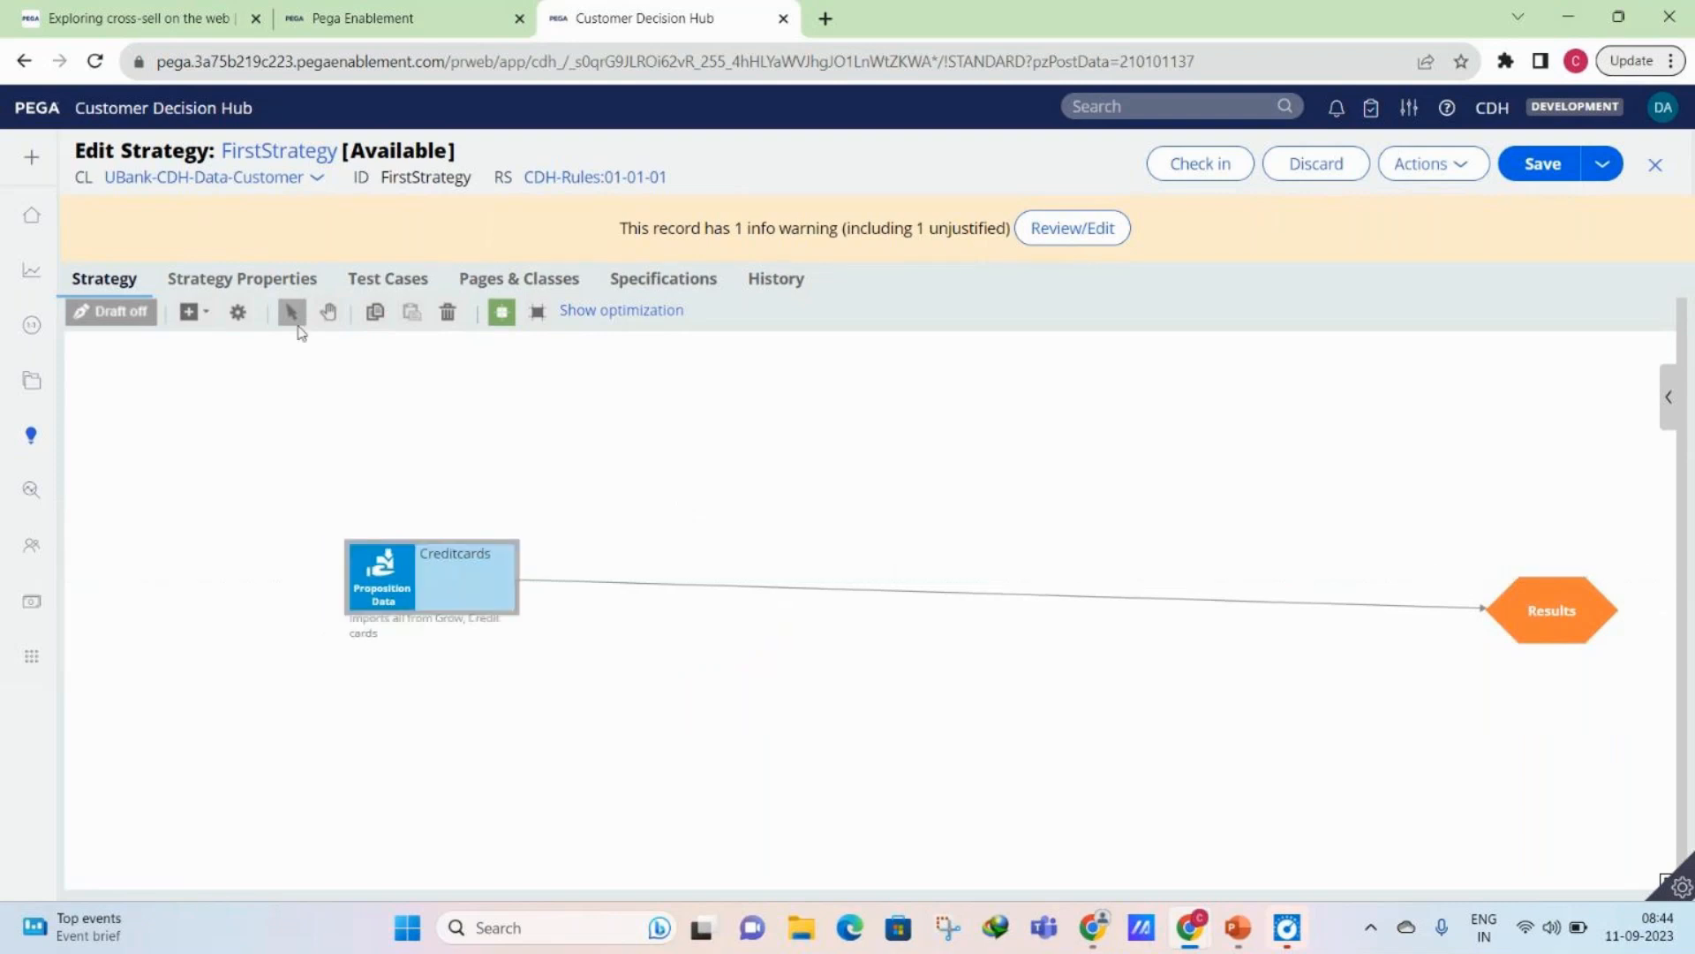
drag(1556, 625, 1313, 596)
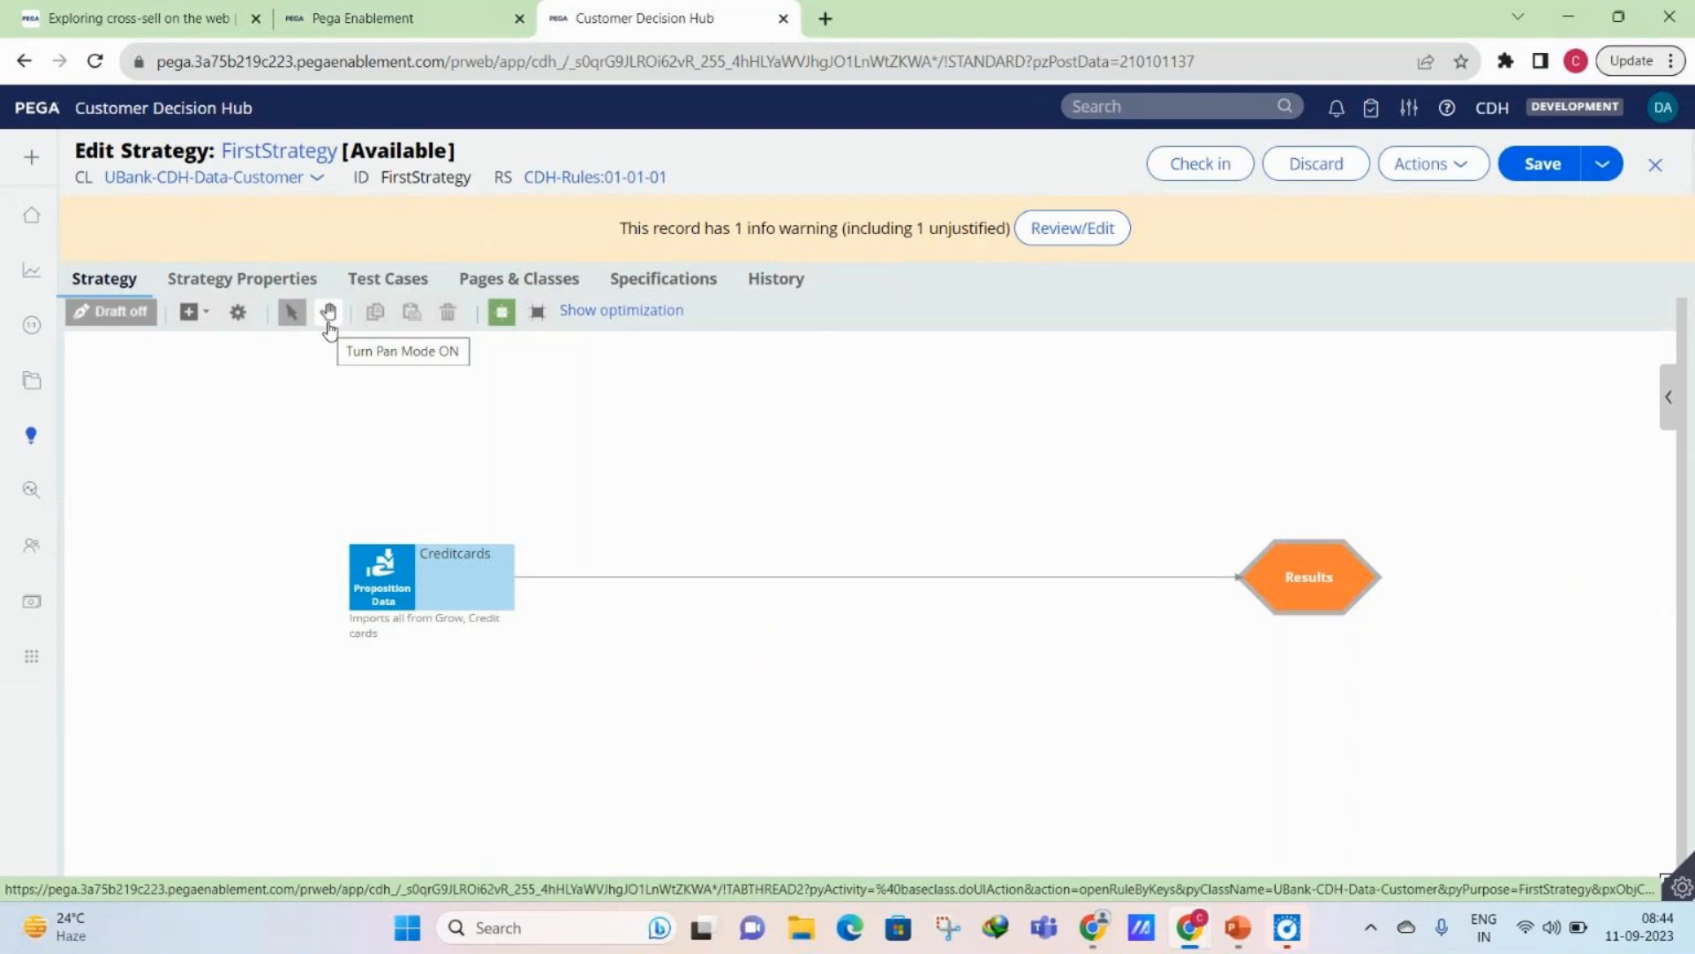
- Try out pan mode by shifting the canvas in several directions, and return to select mode
click(331, 319)
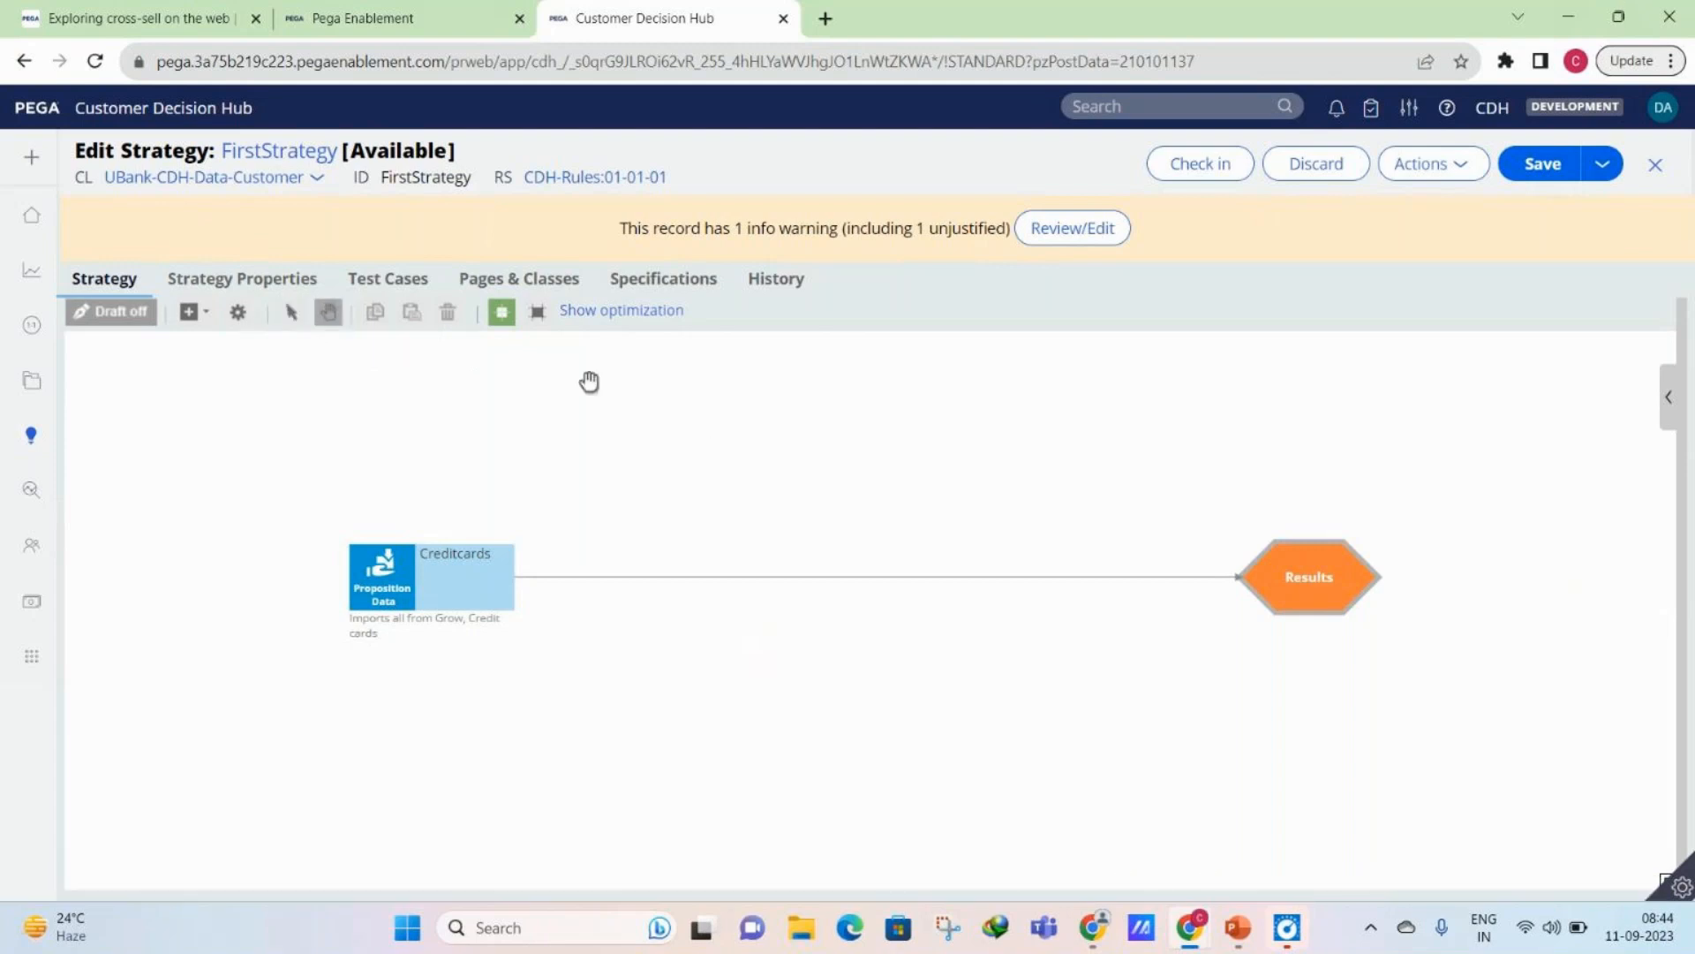
drag(611, 392, 676, 340)
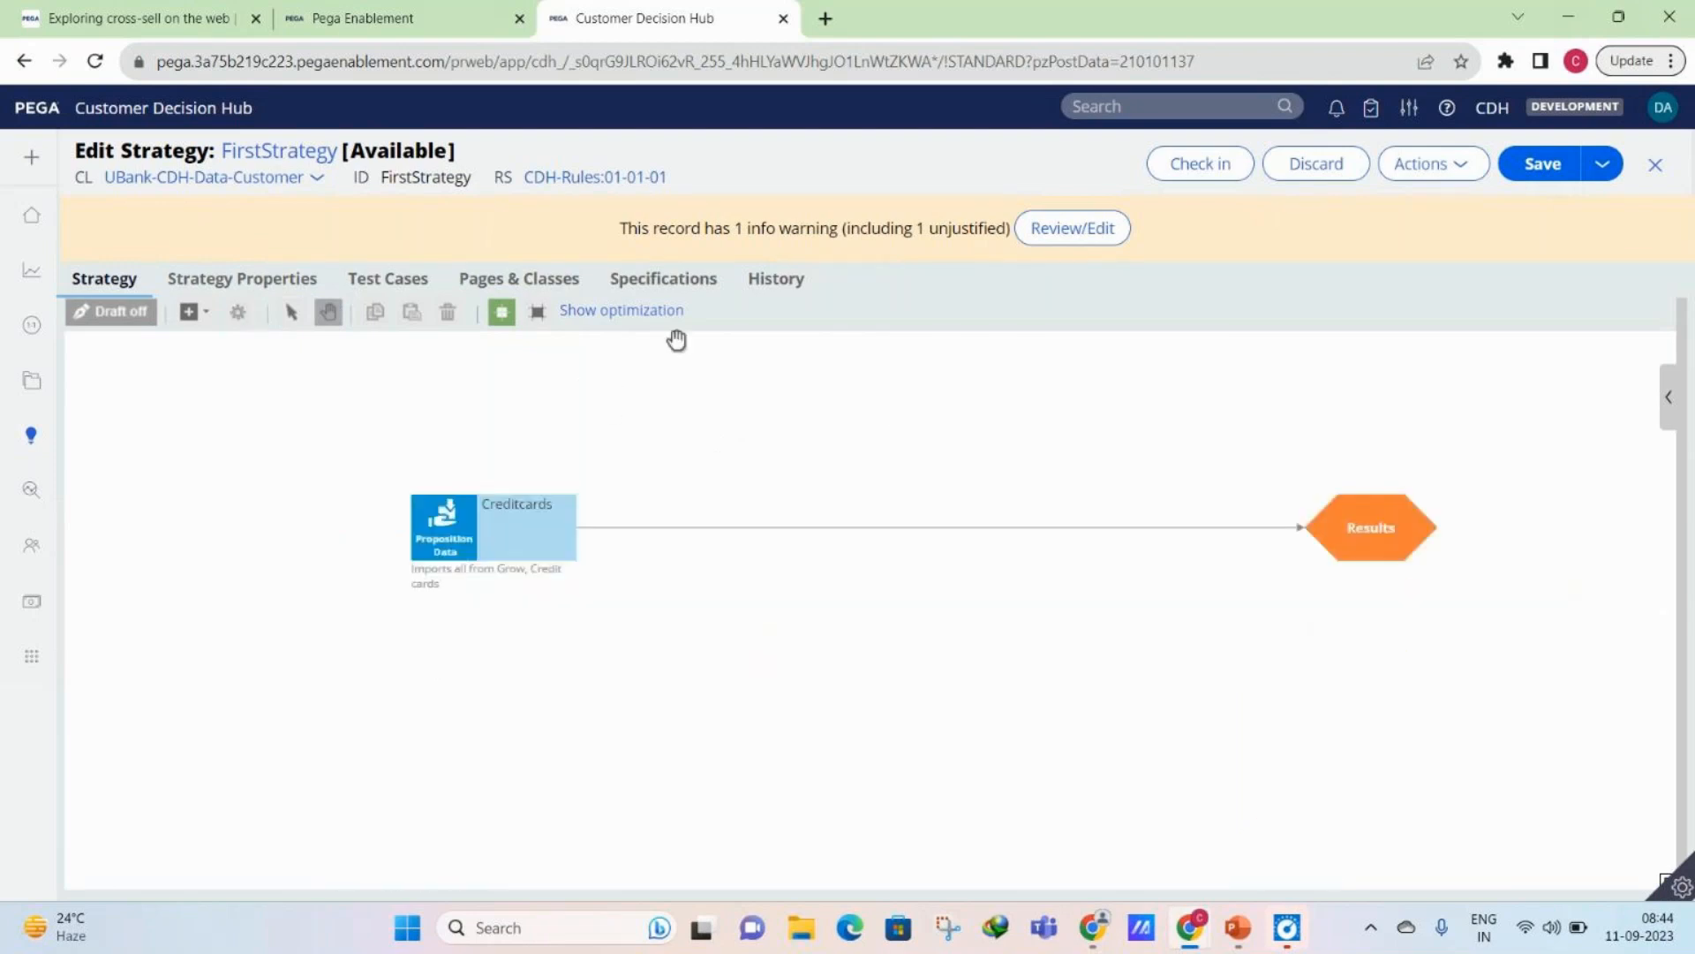
drag(605, 616, 583, 862)
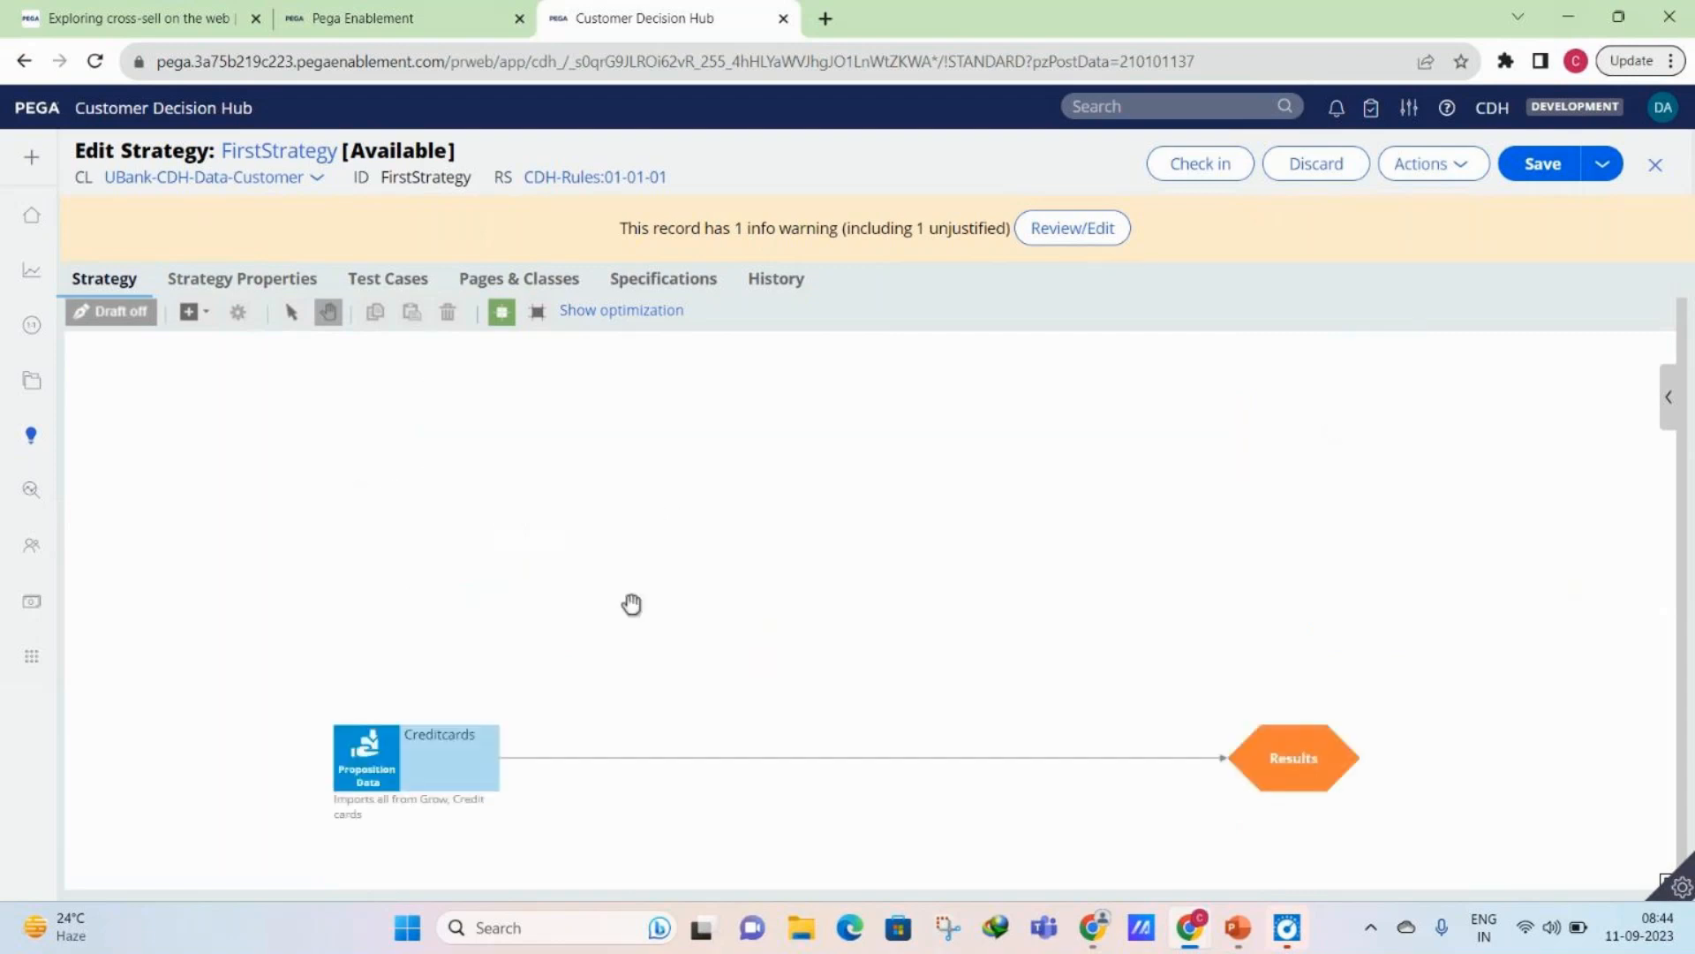
drag(632, 604, 641, 425)
click(291, 313)
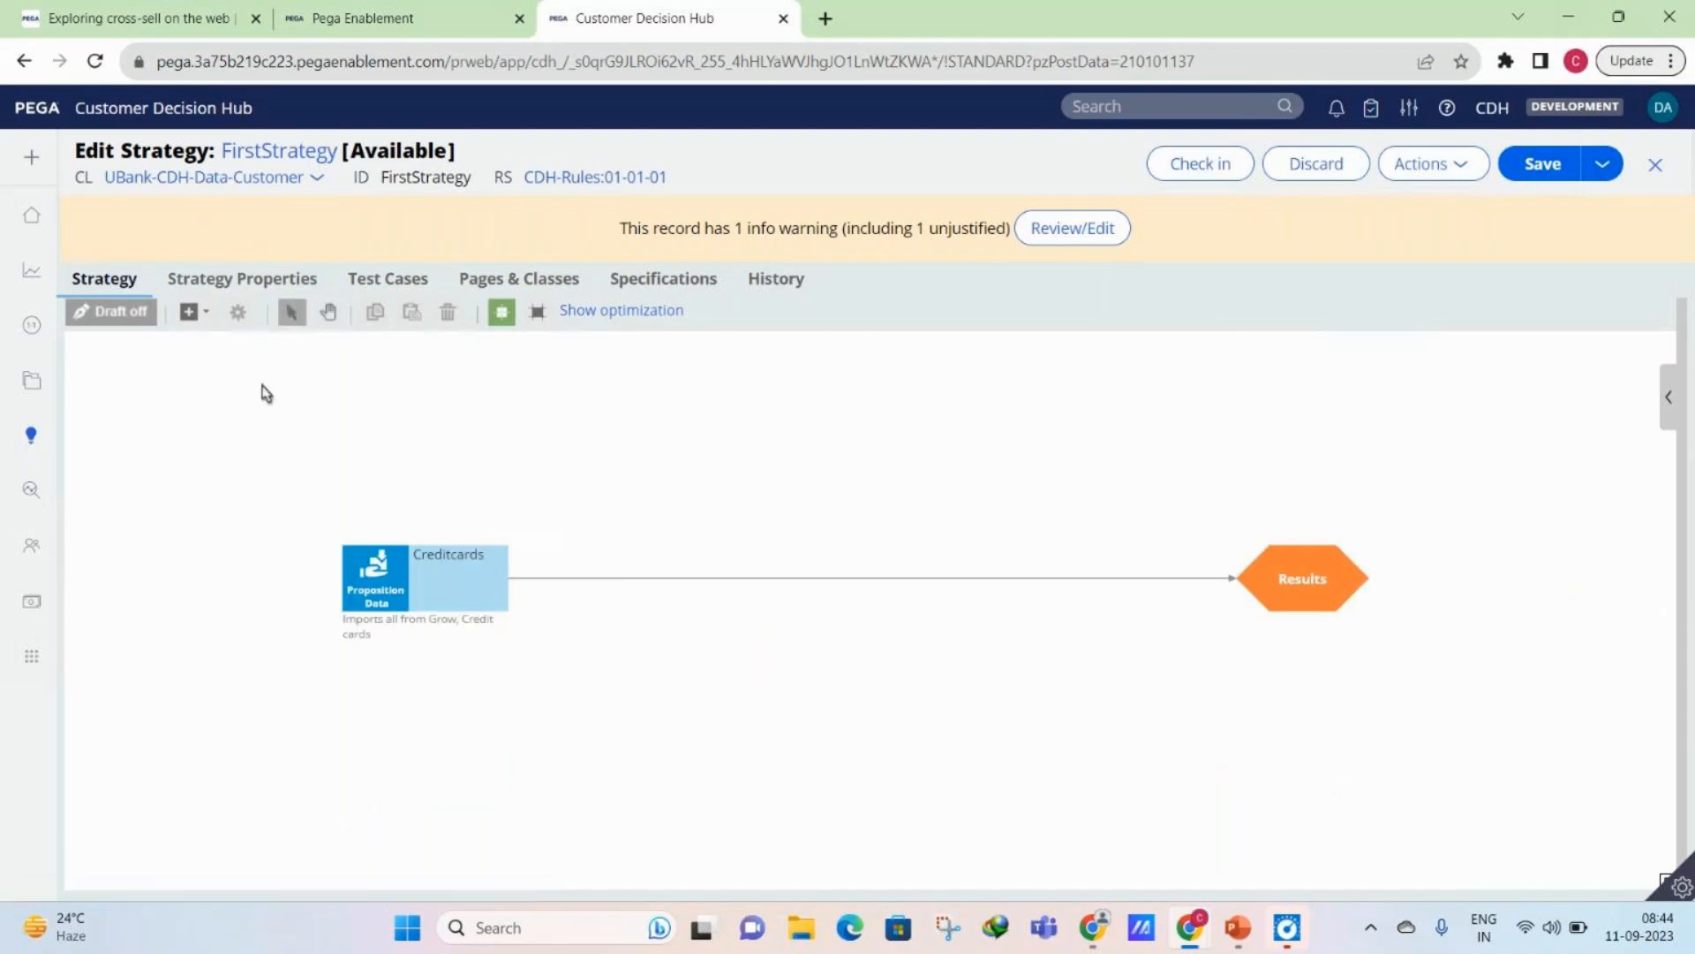
- Copy the Creditcards component and paste three copies near it, one above and two below
click(389, 605)
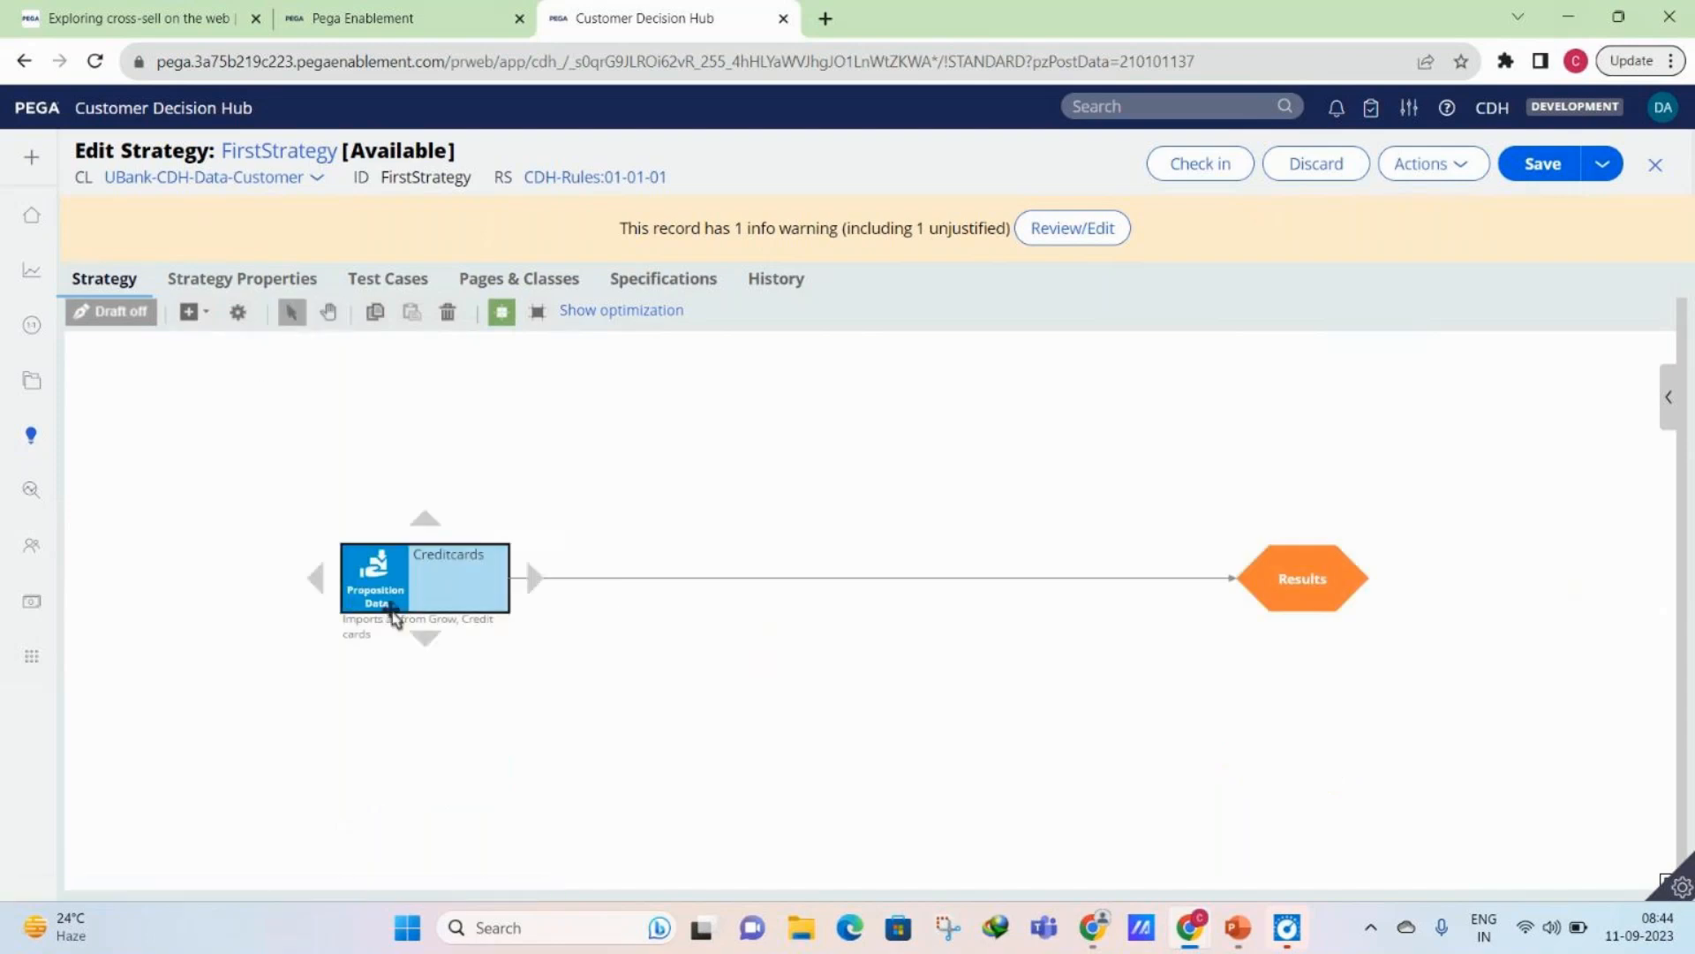
right_click(390, 605)
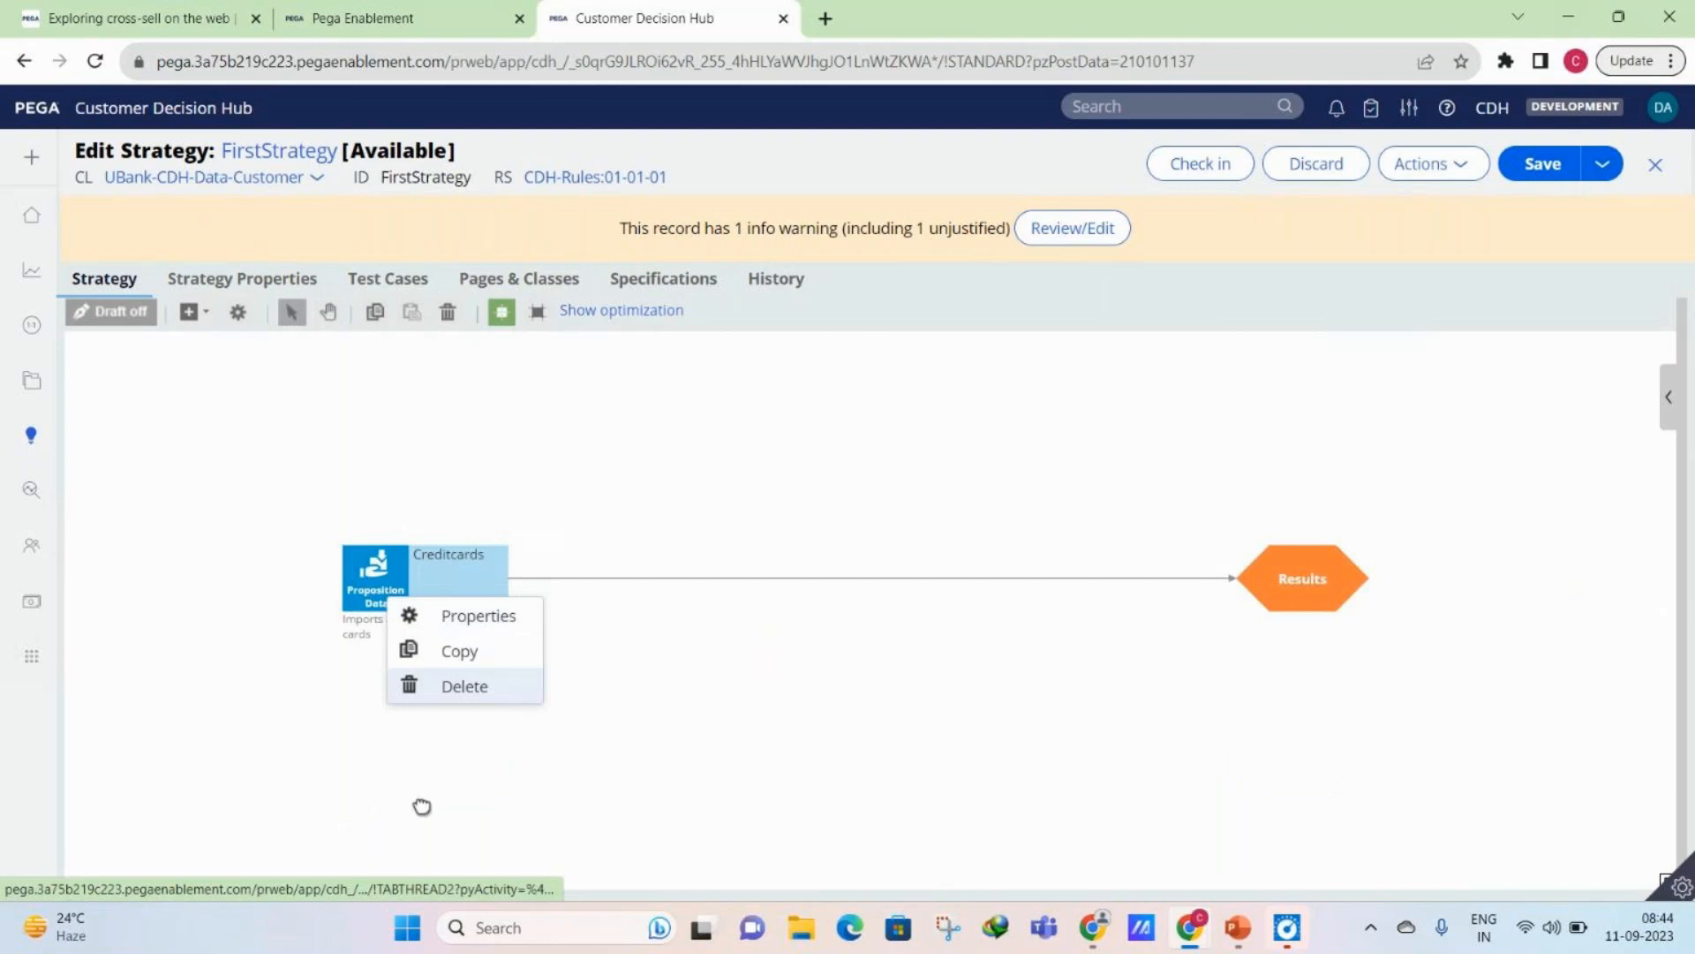
right_click(422, 806)
click(480, 745)
right_click(398, 405)
mouse_move(459, 505)
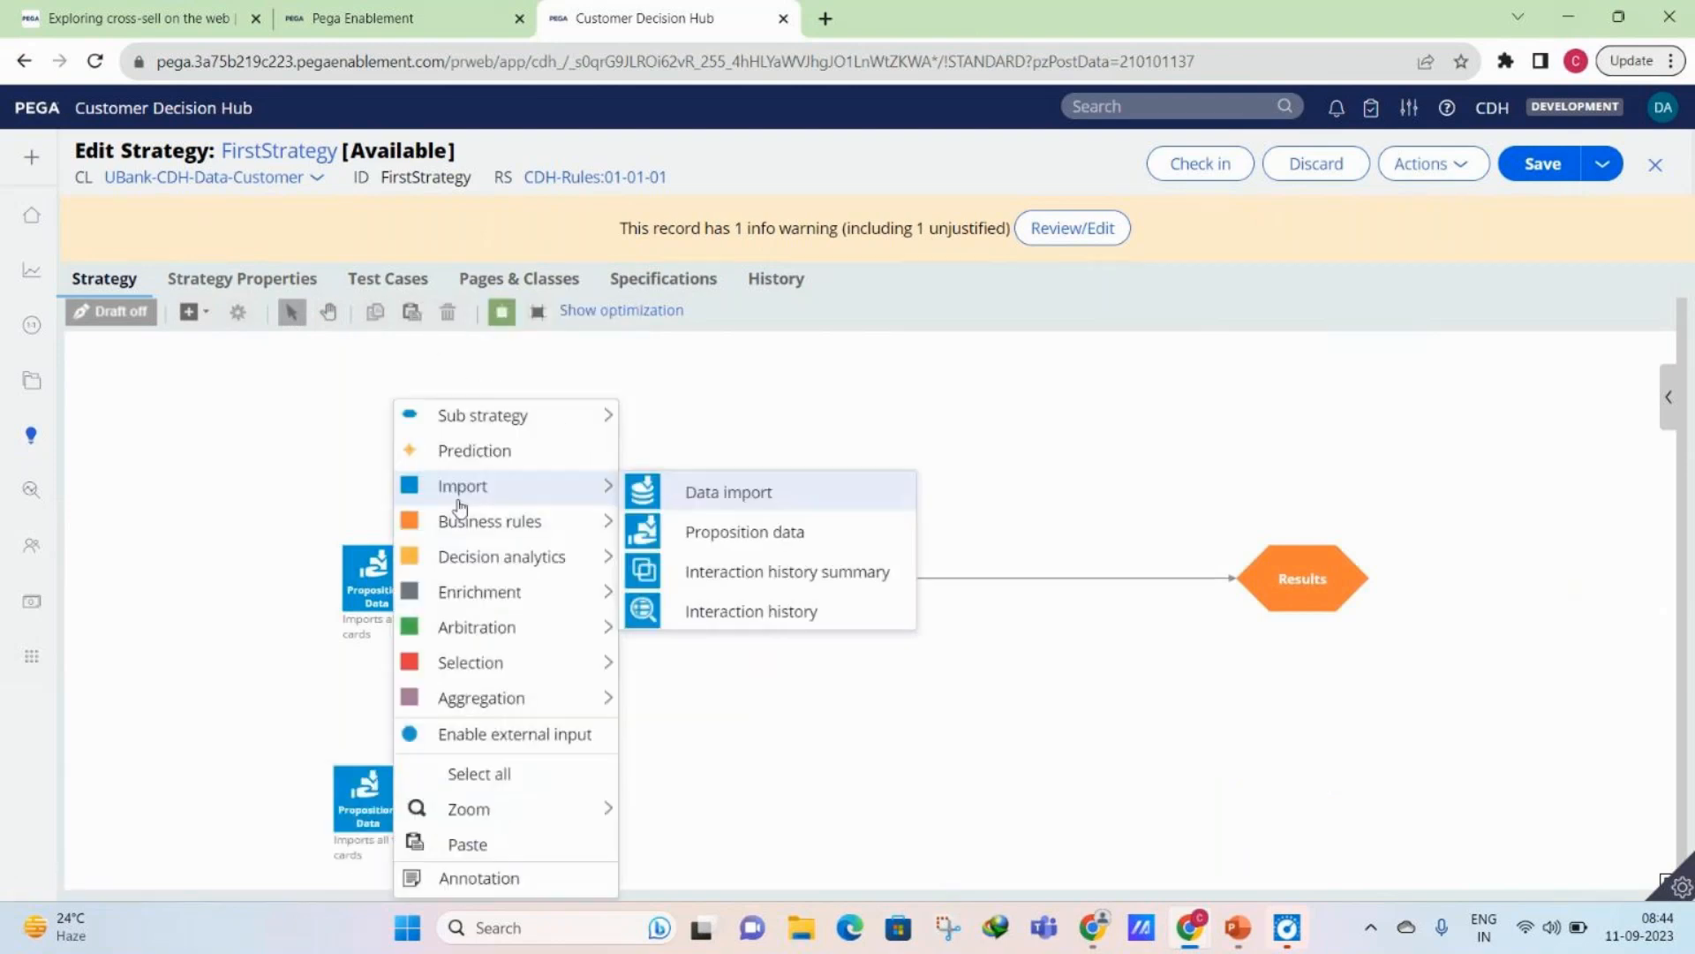
click(459, 844)
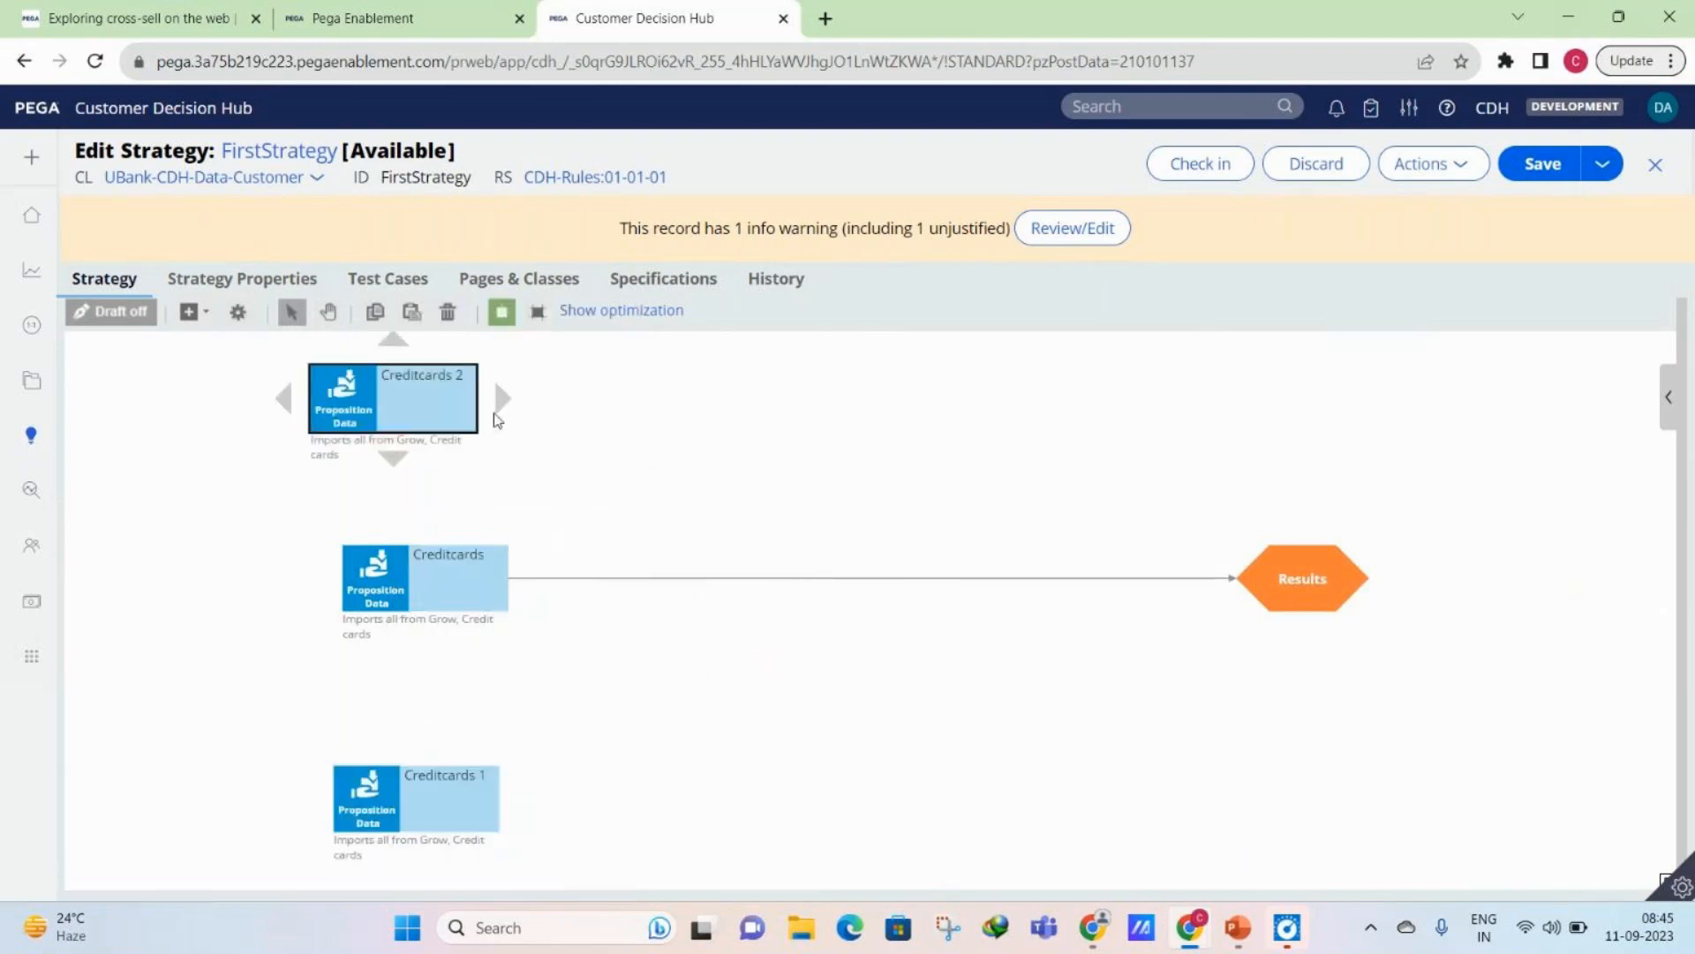
right_click(394, 718)
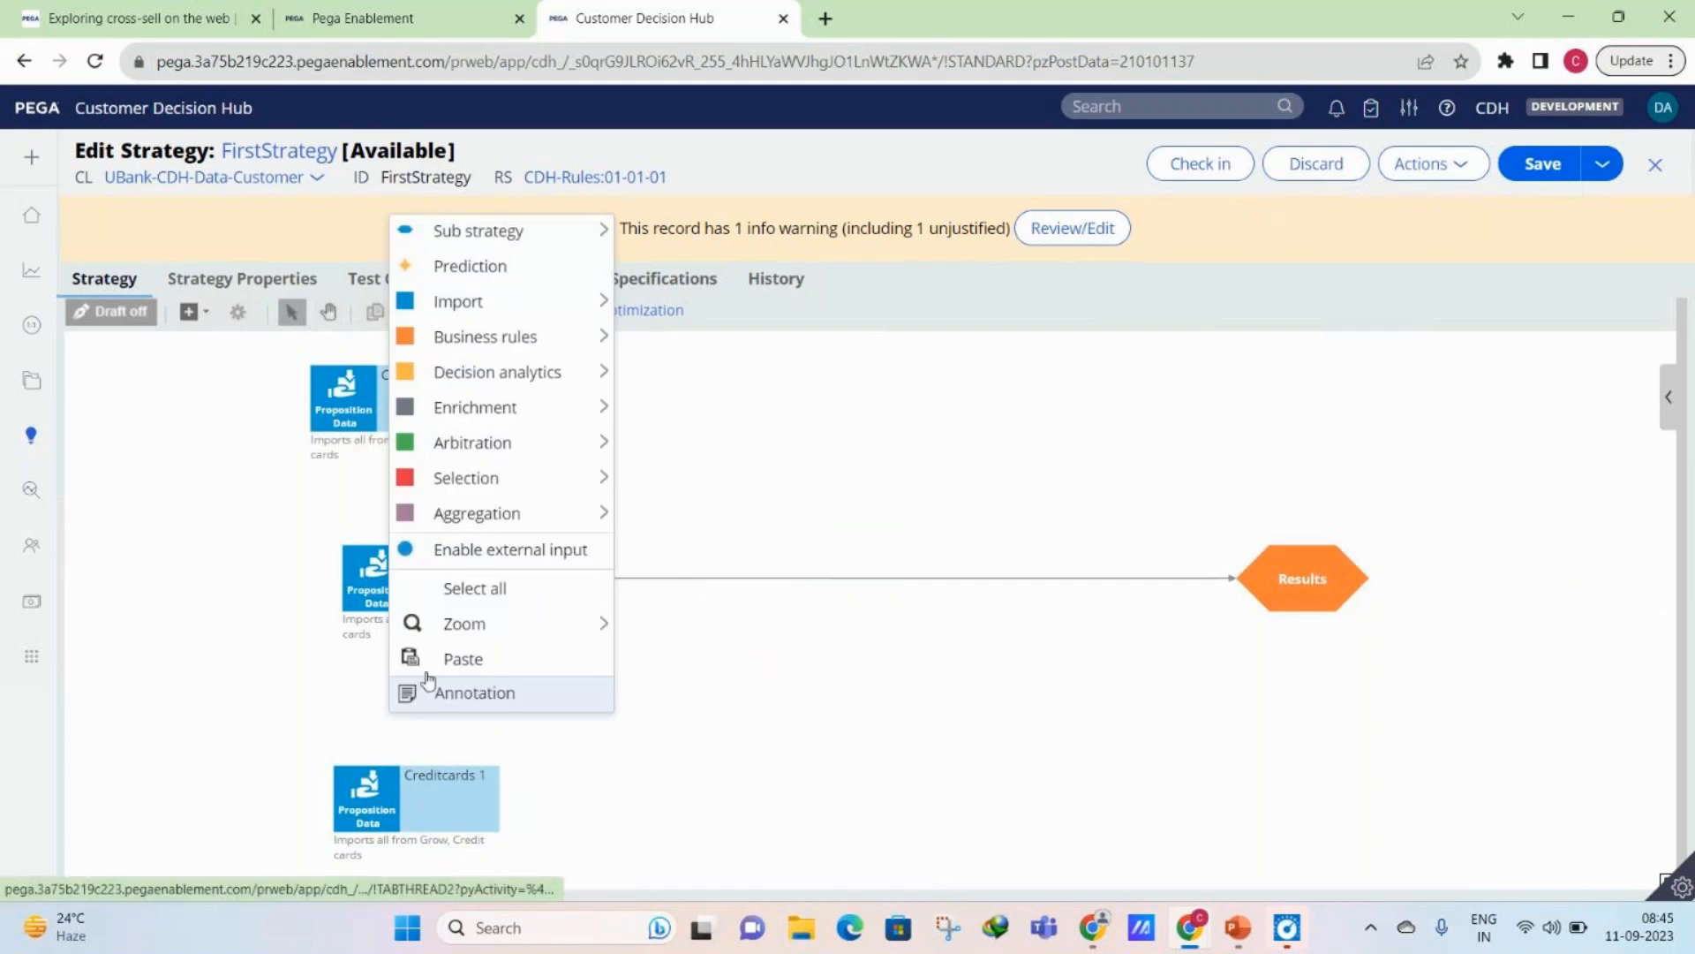
click(442, 661)
- Connect the three pasted Creditcards copies to Results and place Creditcards 1 well below the other components
drag(427, 784, 396, 807)
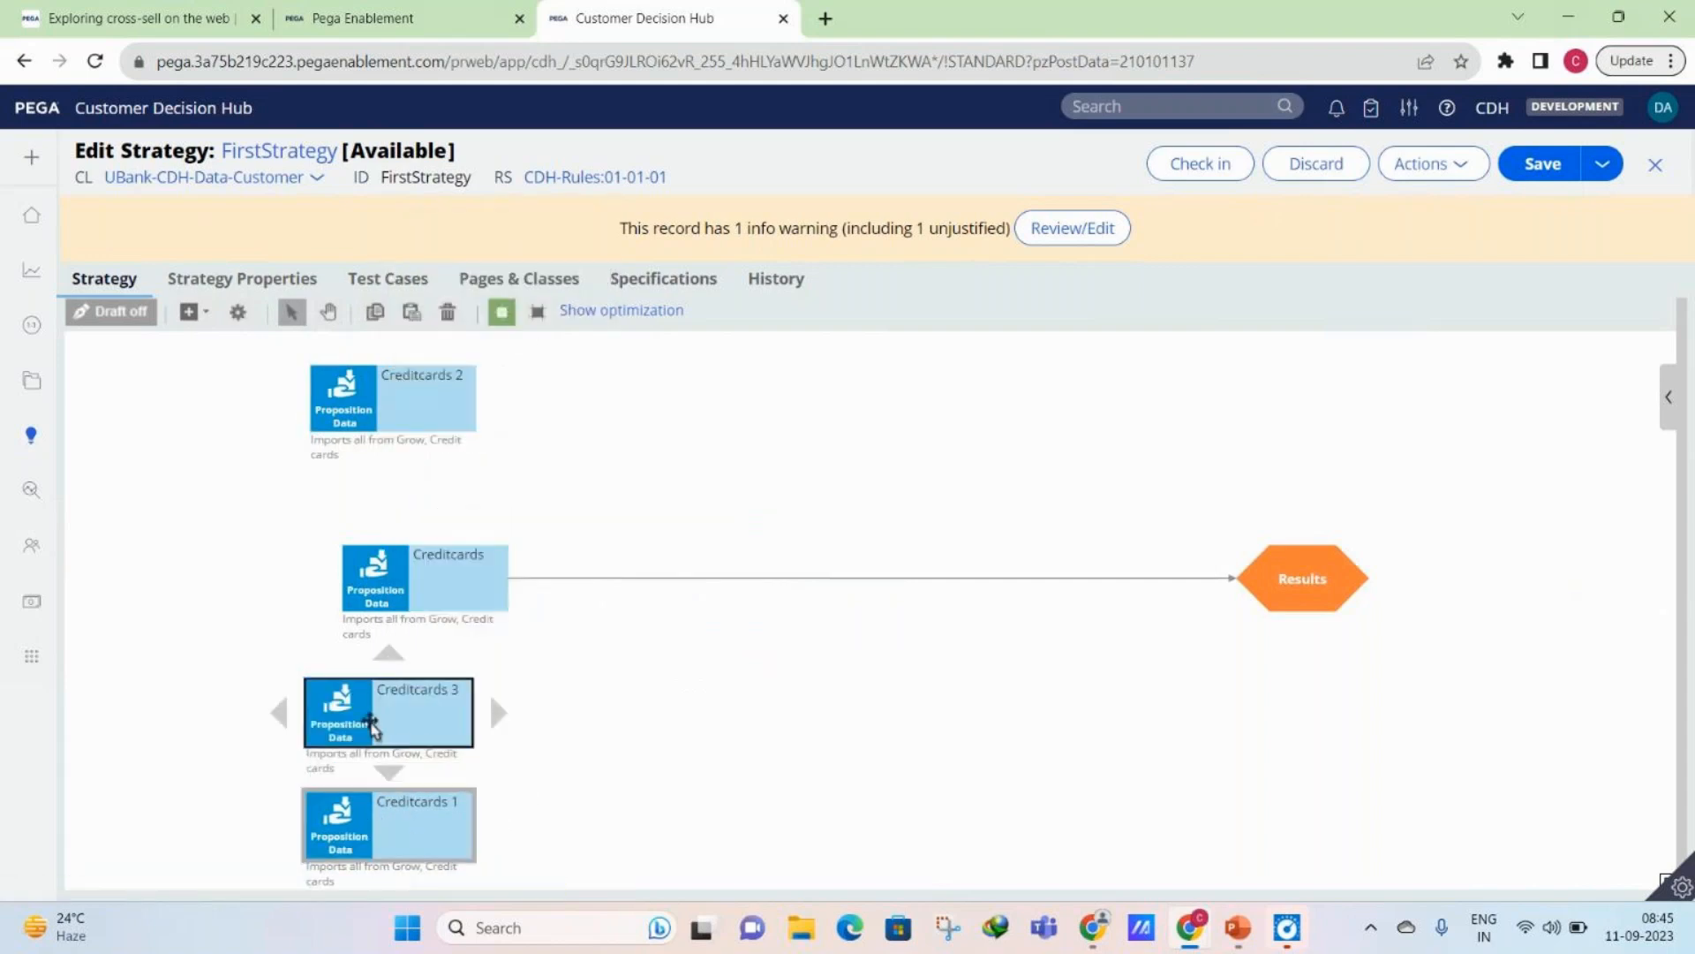
drag(499, 712, 1404, 632)
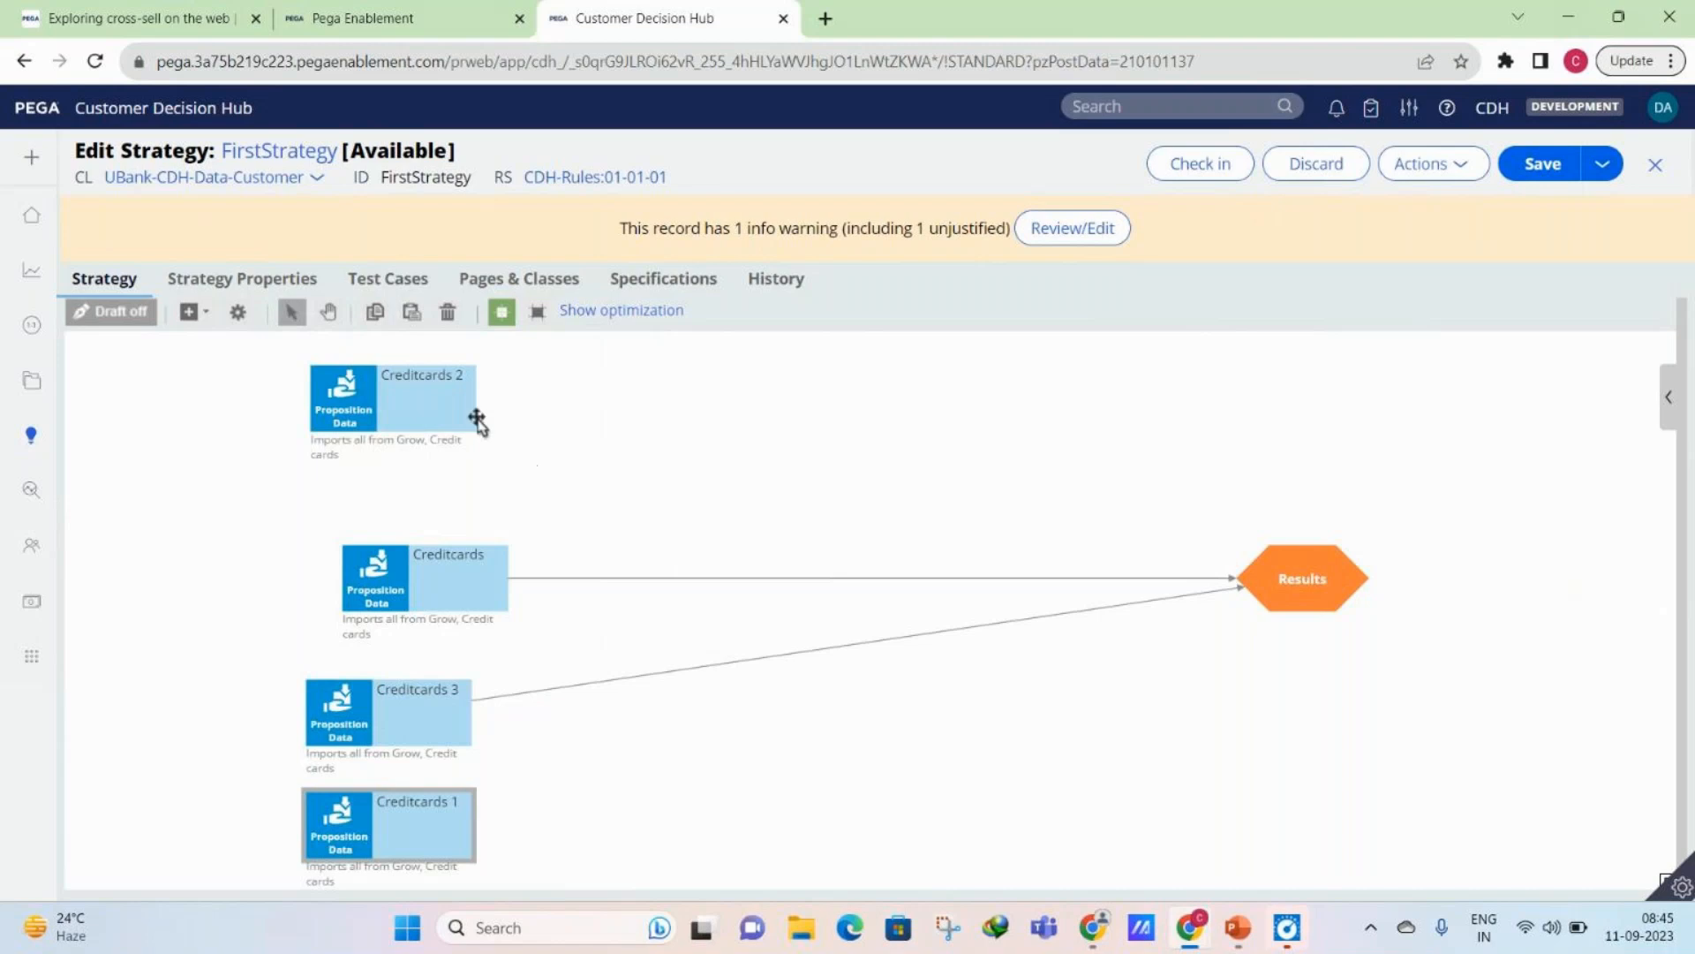
drag(500, 398, 1275, 579)
mouse_move(489, 803)
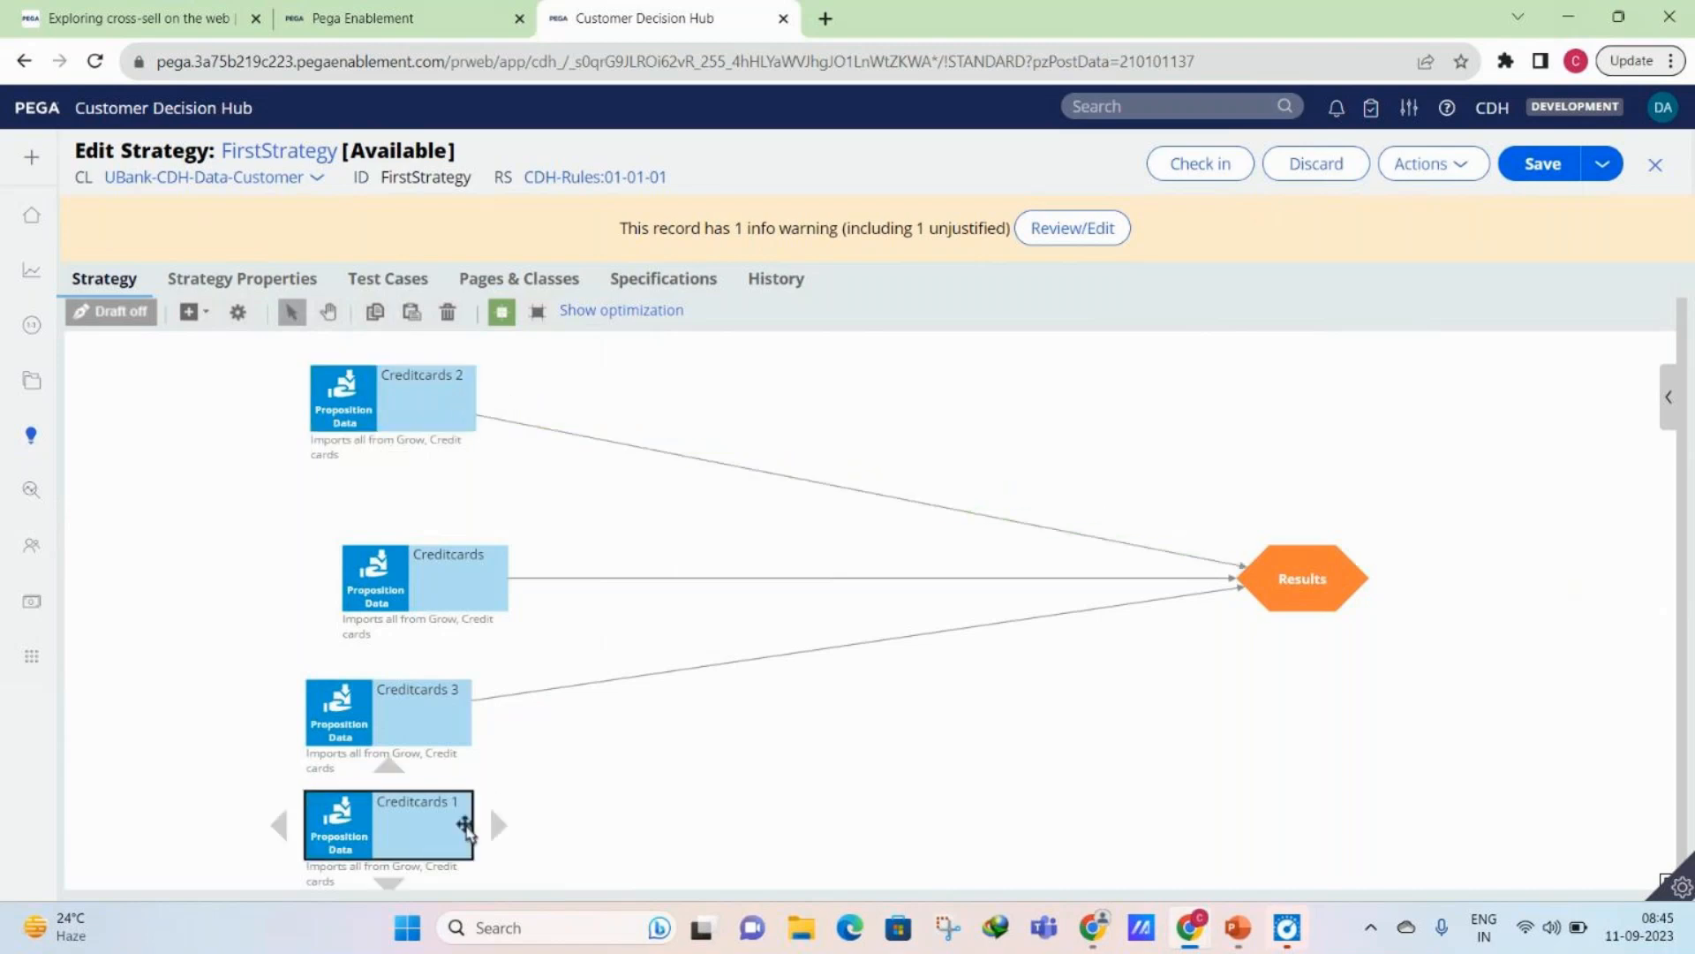
drag(487, 832, 1276, 609)
drag(453, 801, 446, 697)
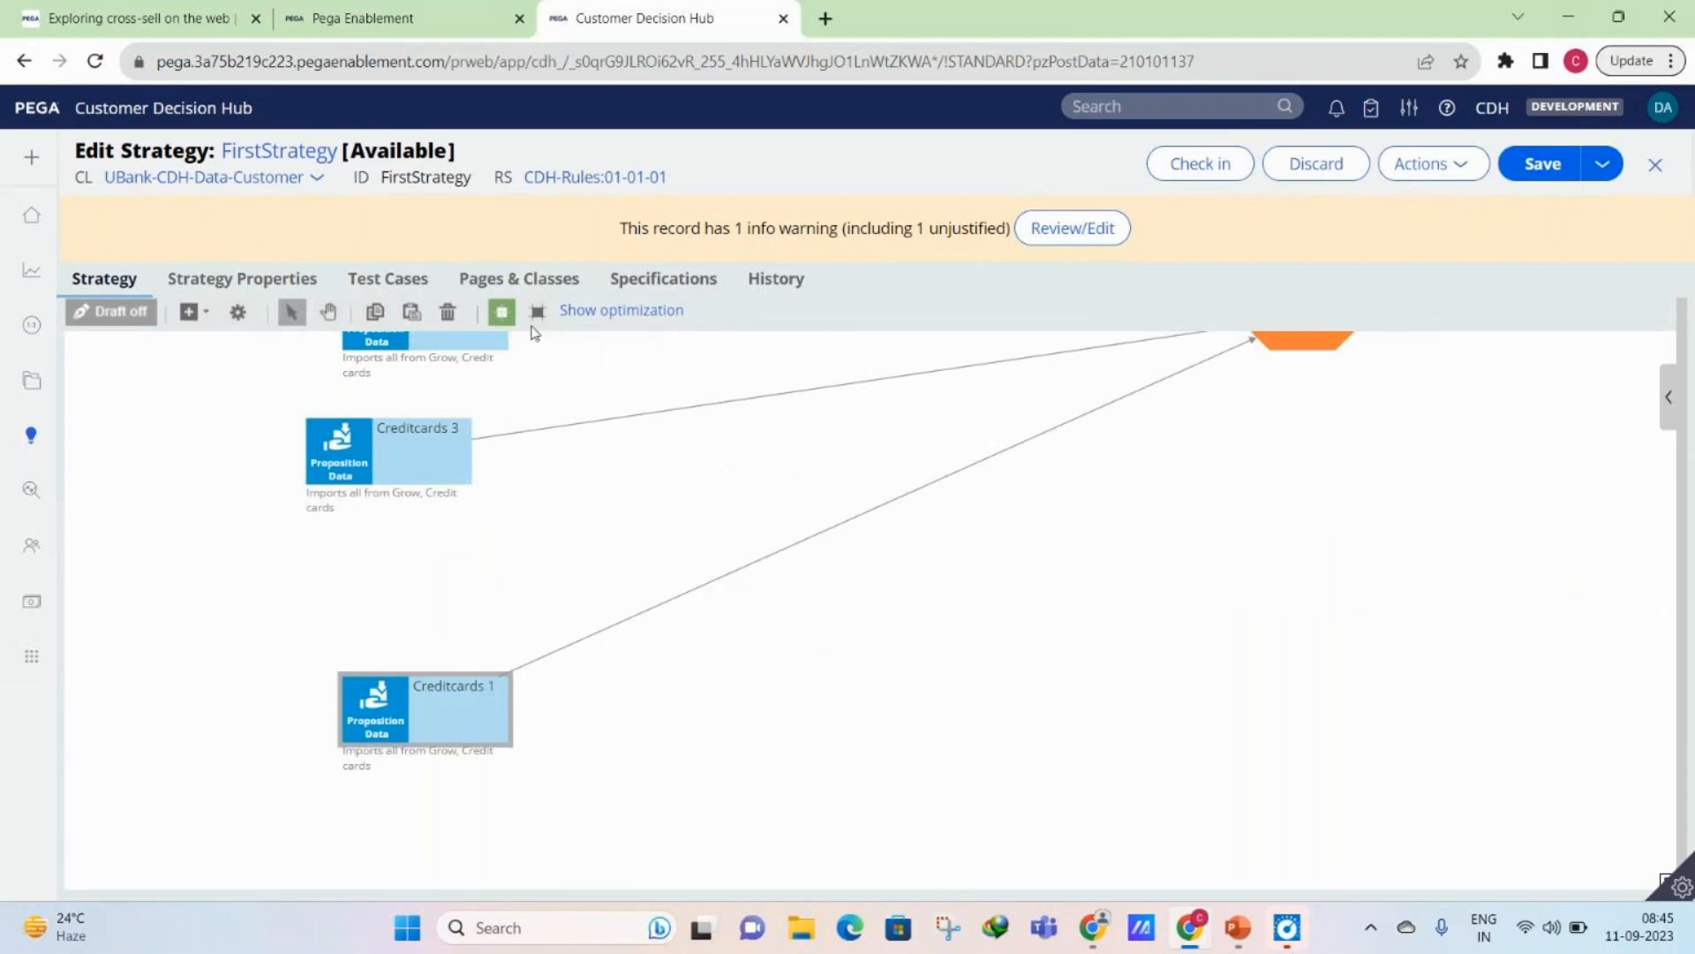
- Look over the whole strategy by panning across the canvas and navigating with its overview map
click(331, 314)
drag(412, 371, 987, 461)
drag(1548, 609, 655, 477)
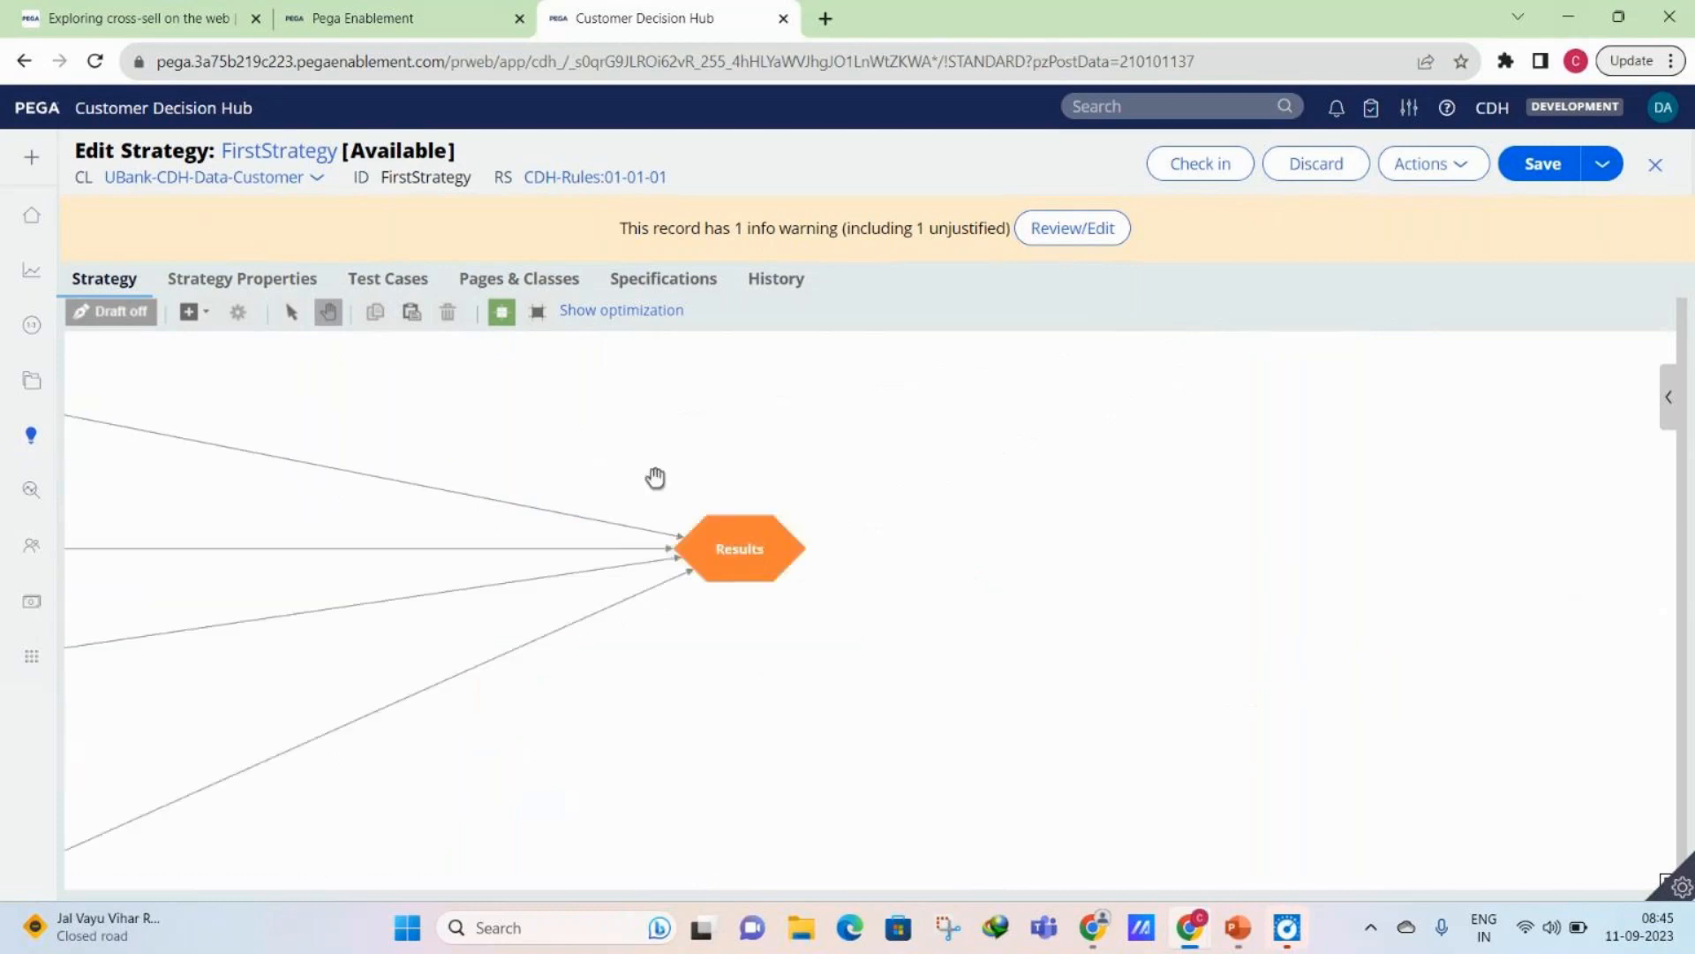
drag(414, 435, 1176, 387)
drag(863, 730, 830, 649)
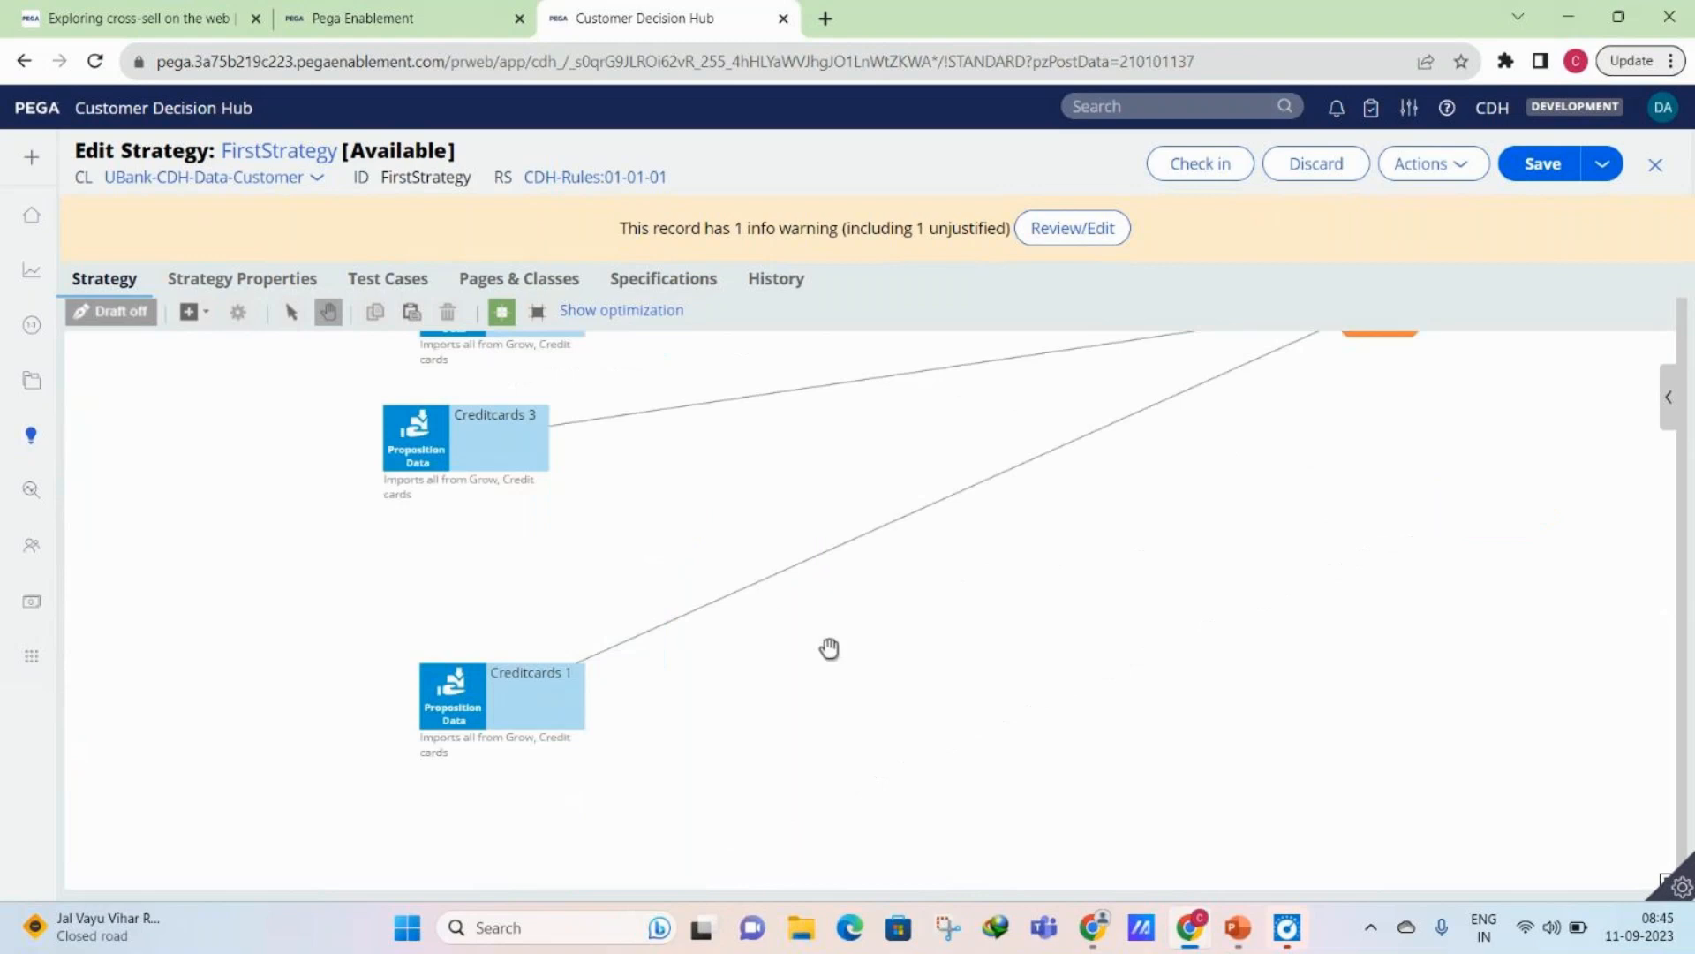
drag(753, 424, 584, 324)
drag(518, 486, 625, 467)
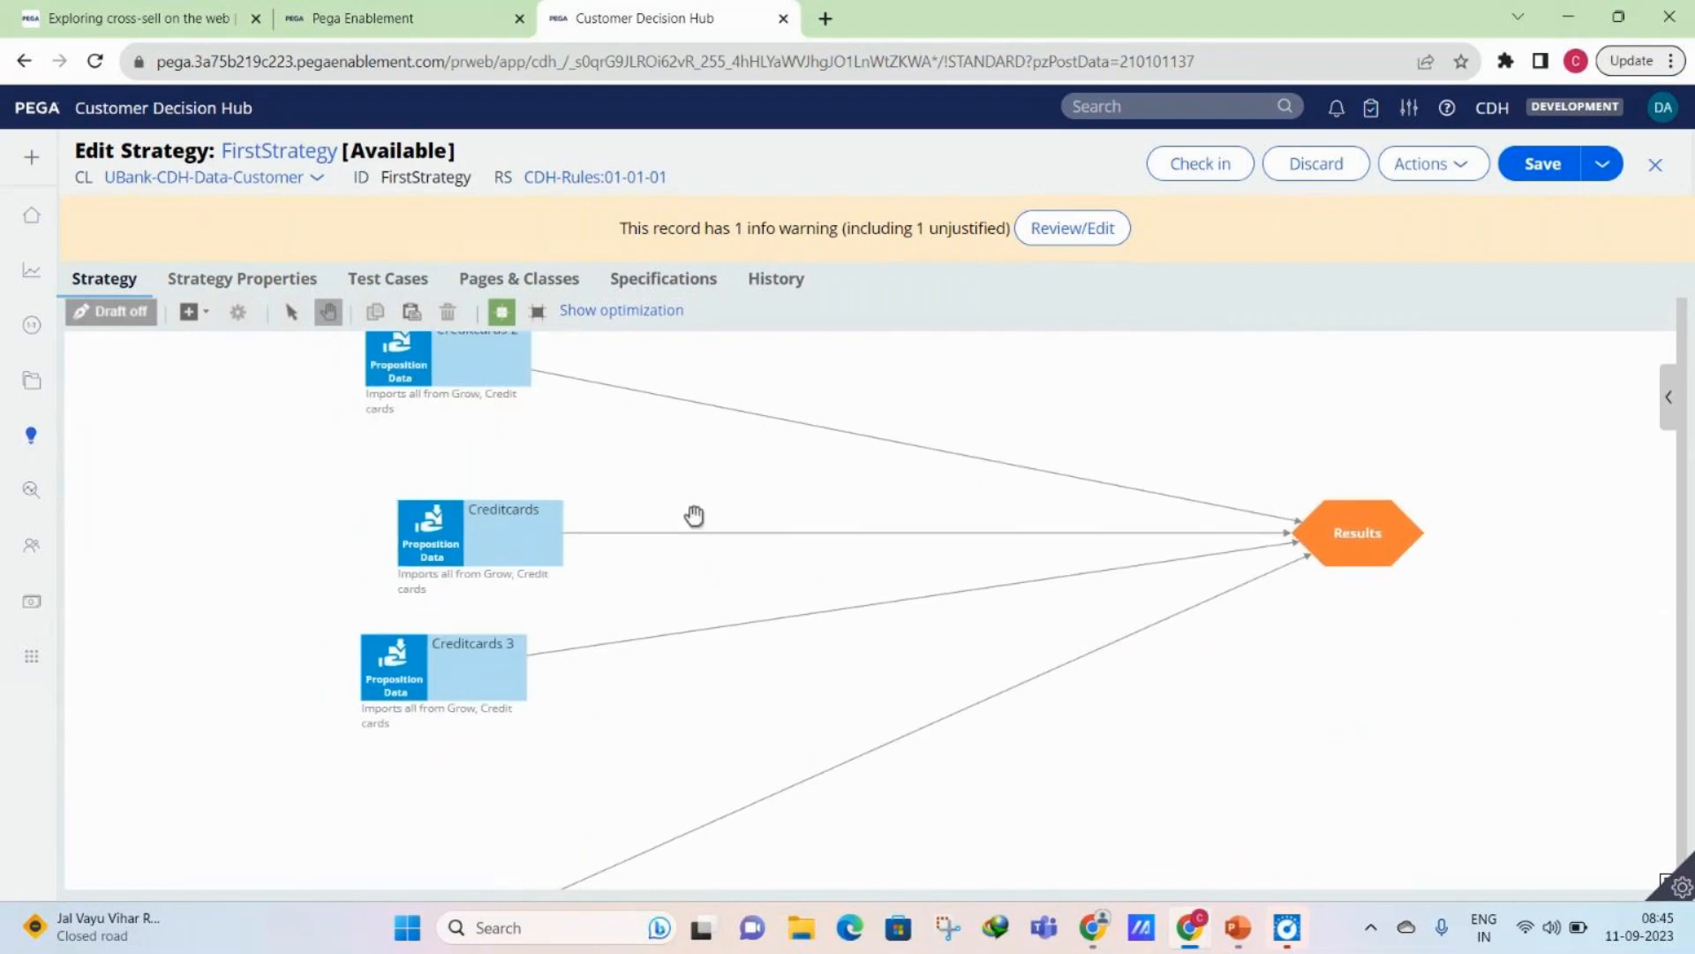
click(1665, 883)
mouse_move(1498, 780)
mouse_down()
mouse_move(1491, 833)
mouse_move(1511, 818)
mouse_move(1483, 809)
mouse_move(1477, 766)
mouse_move(1476, 803)
mouse_up()
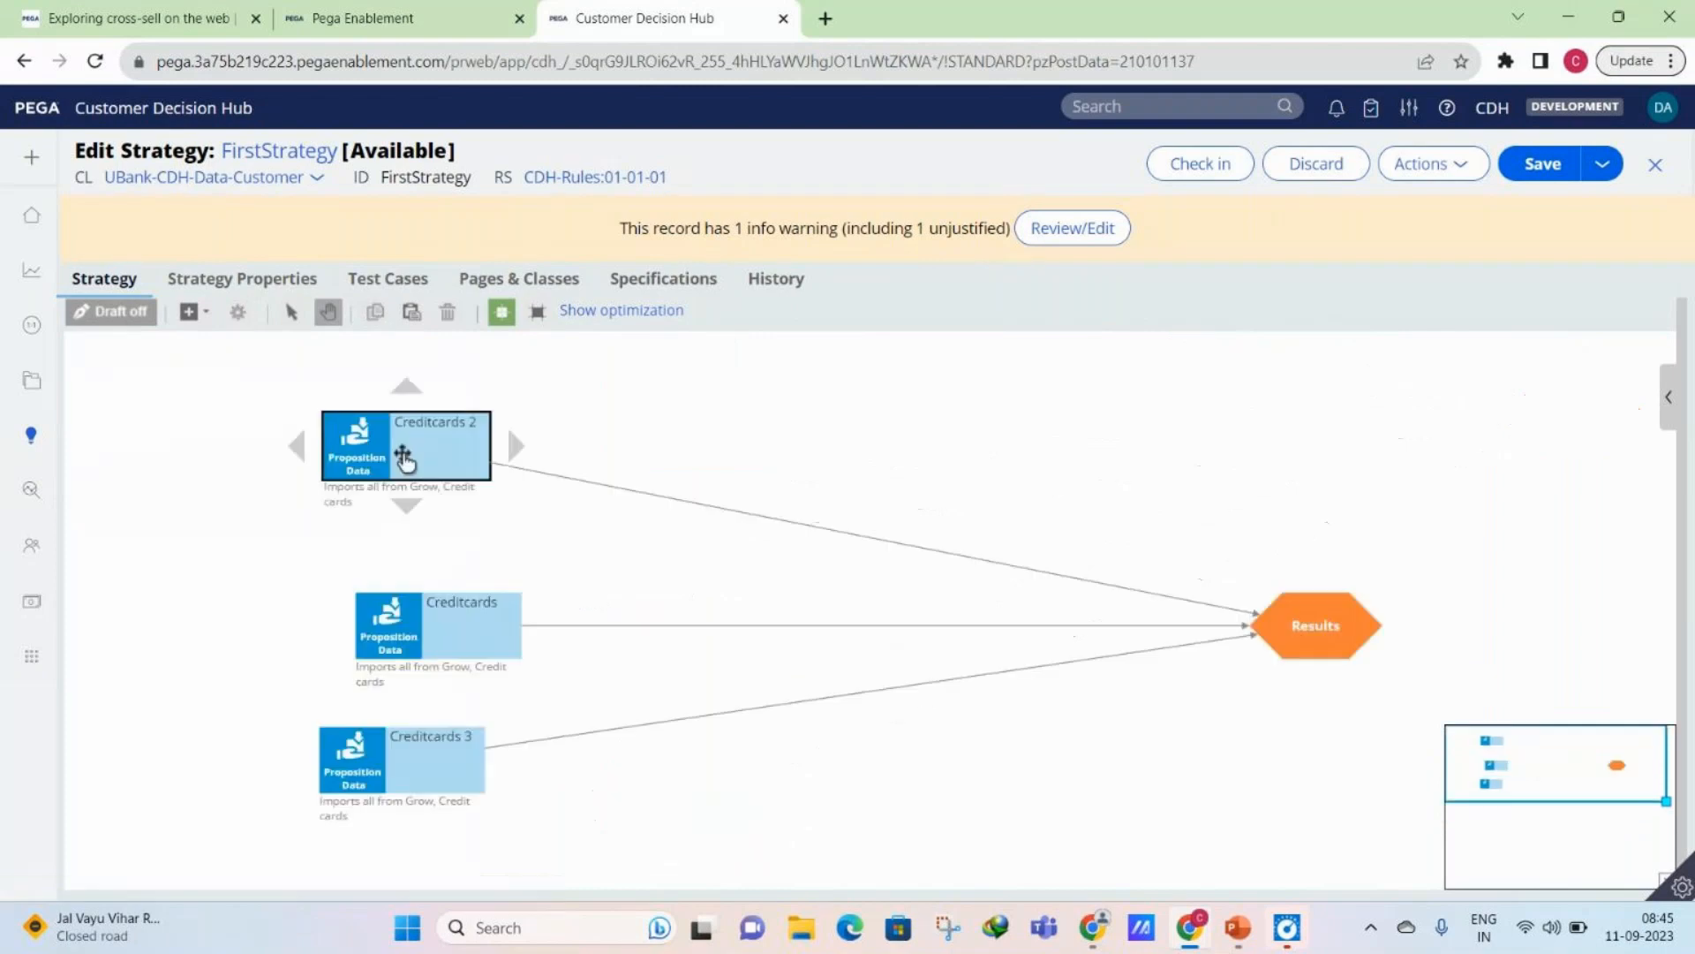
- Delete all proposition components except Creditcards 3, and move that one level with Results
right_click(447, 454)
click(513, 542)
click(424, 609)
right_click(408, 616)
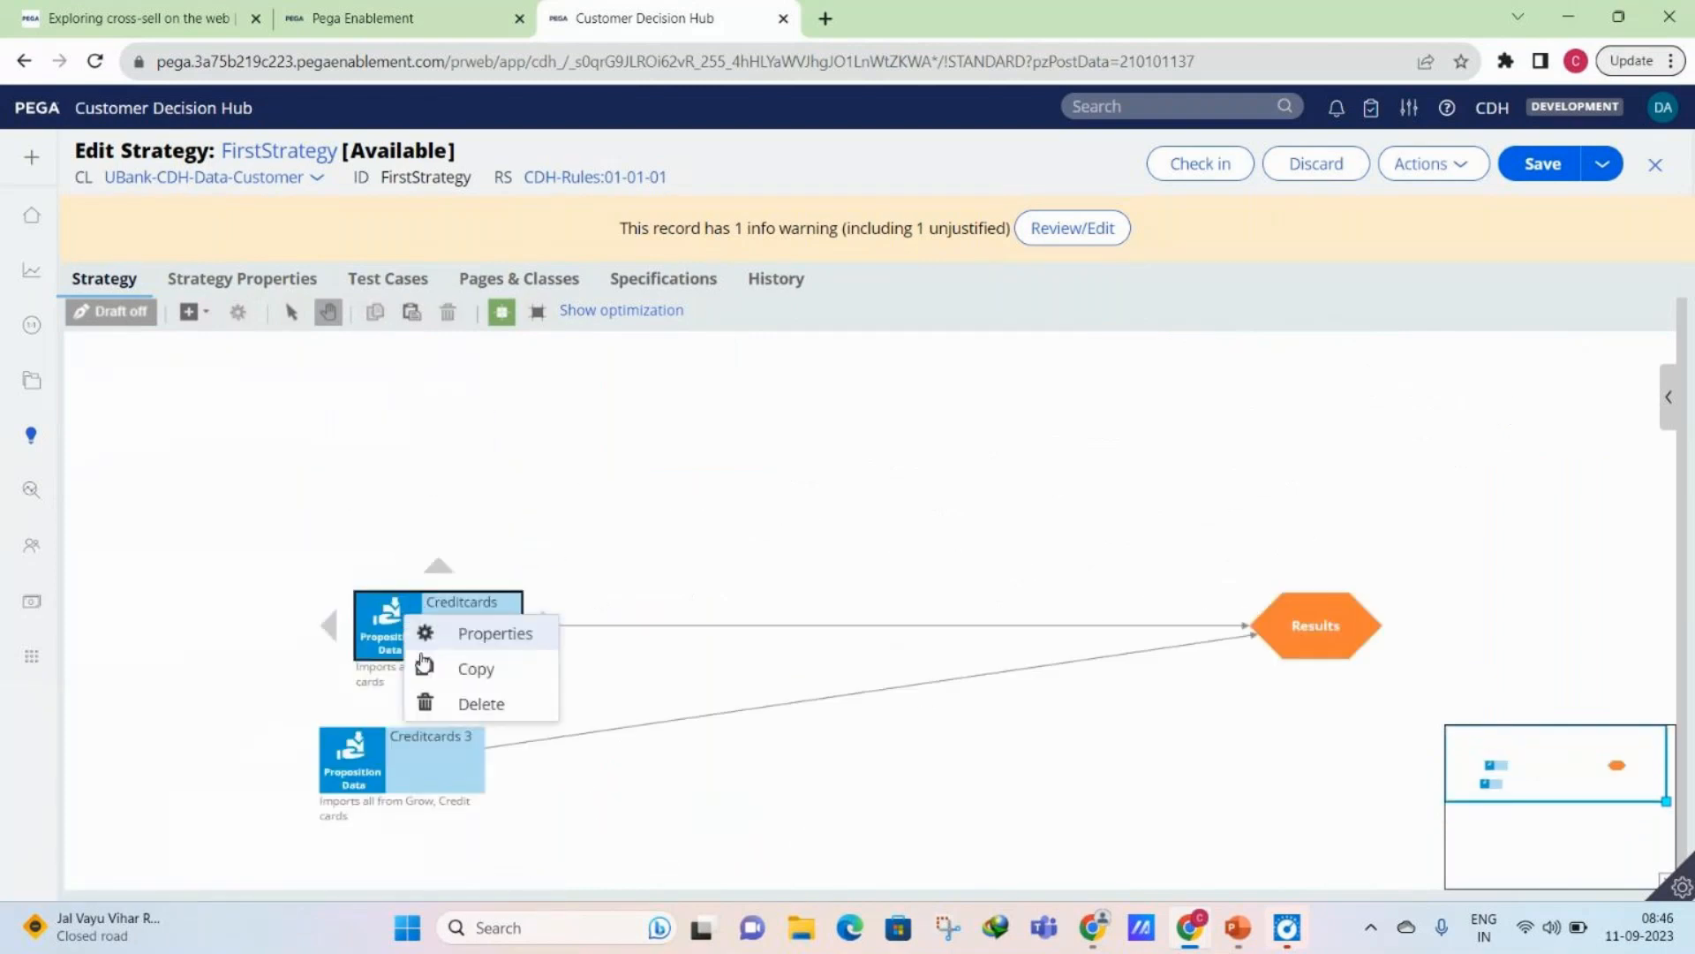
click(442, 716)
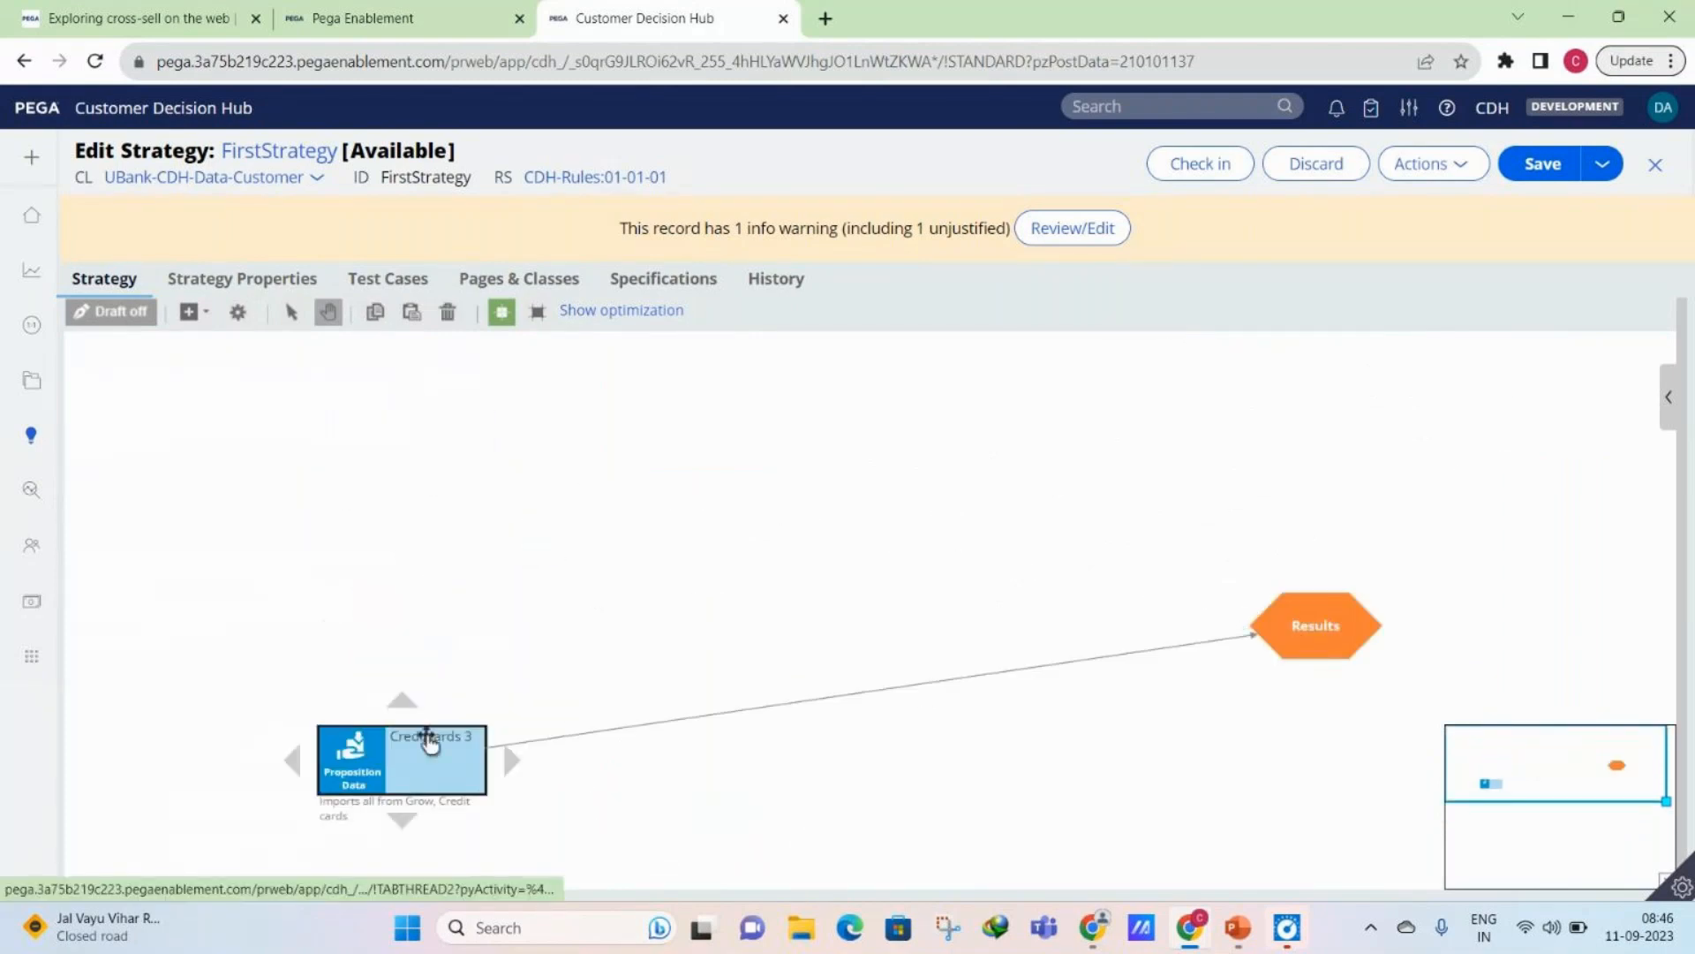
drag(430, 742, 392, 636)
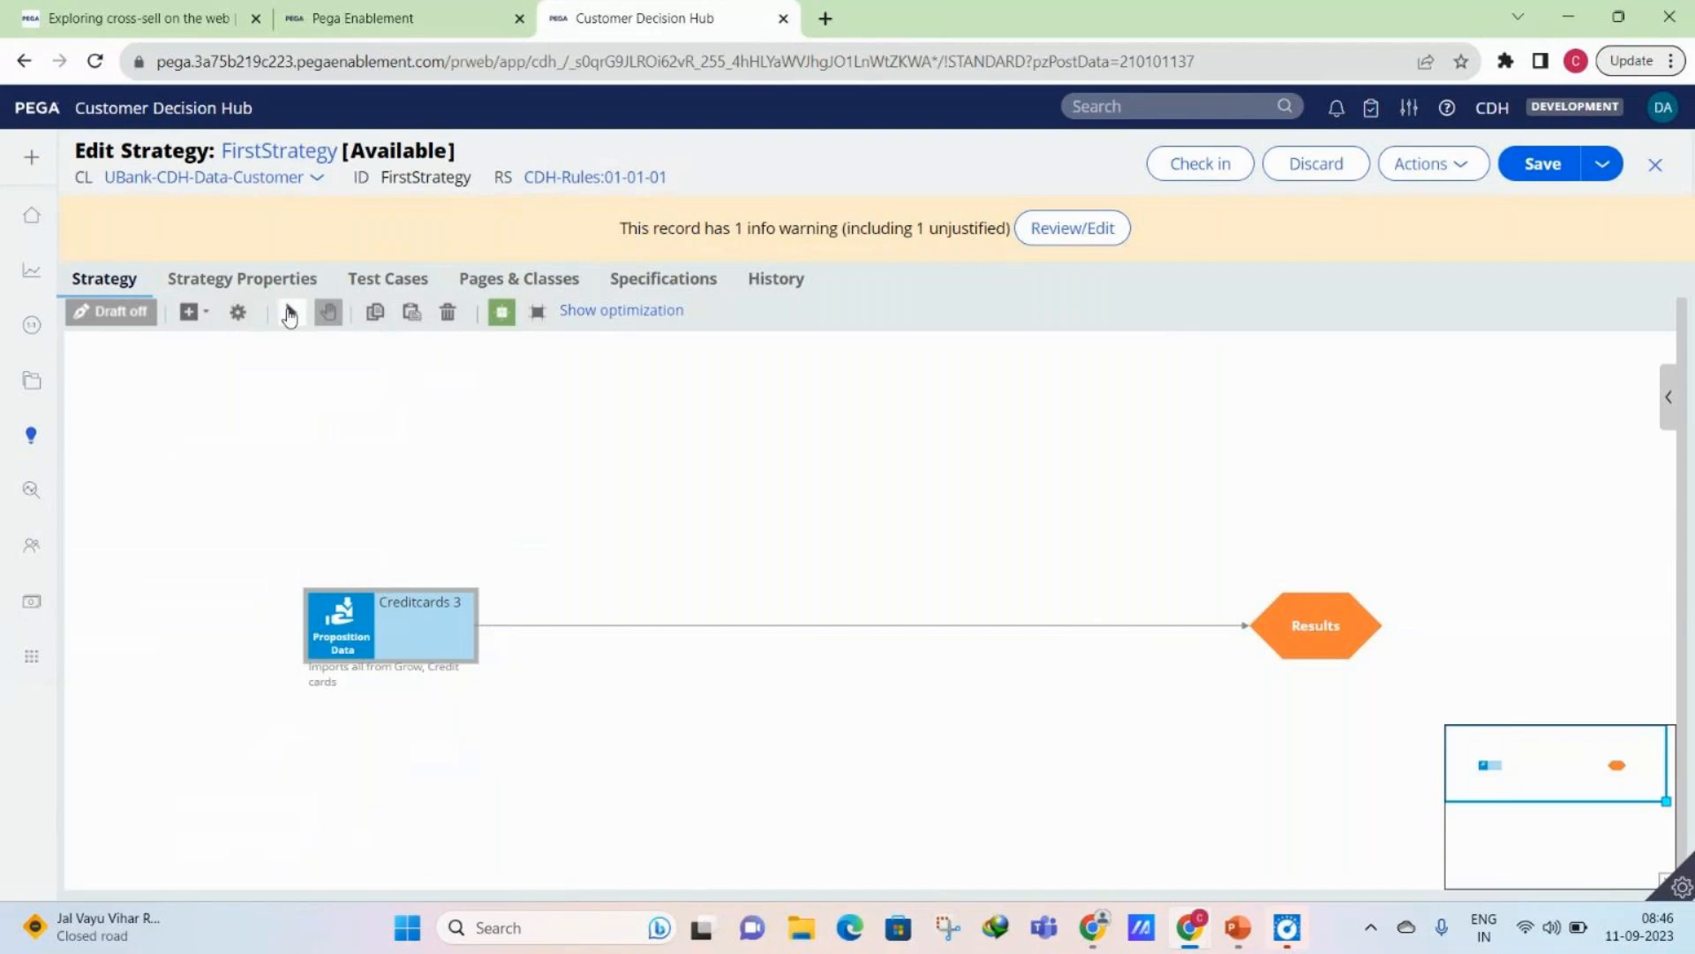
- Return the canvas to select mode and save the strategy
click(290, 313)
click(362, 616)
click(1558, 166)
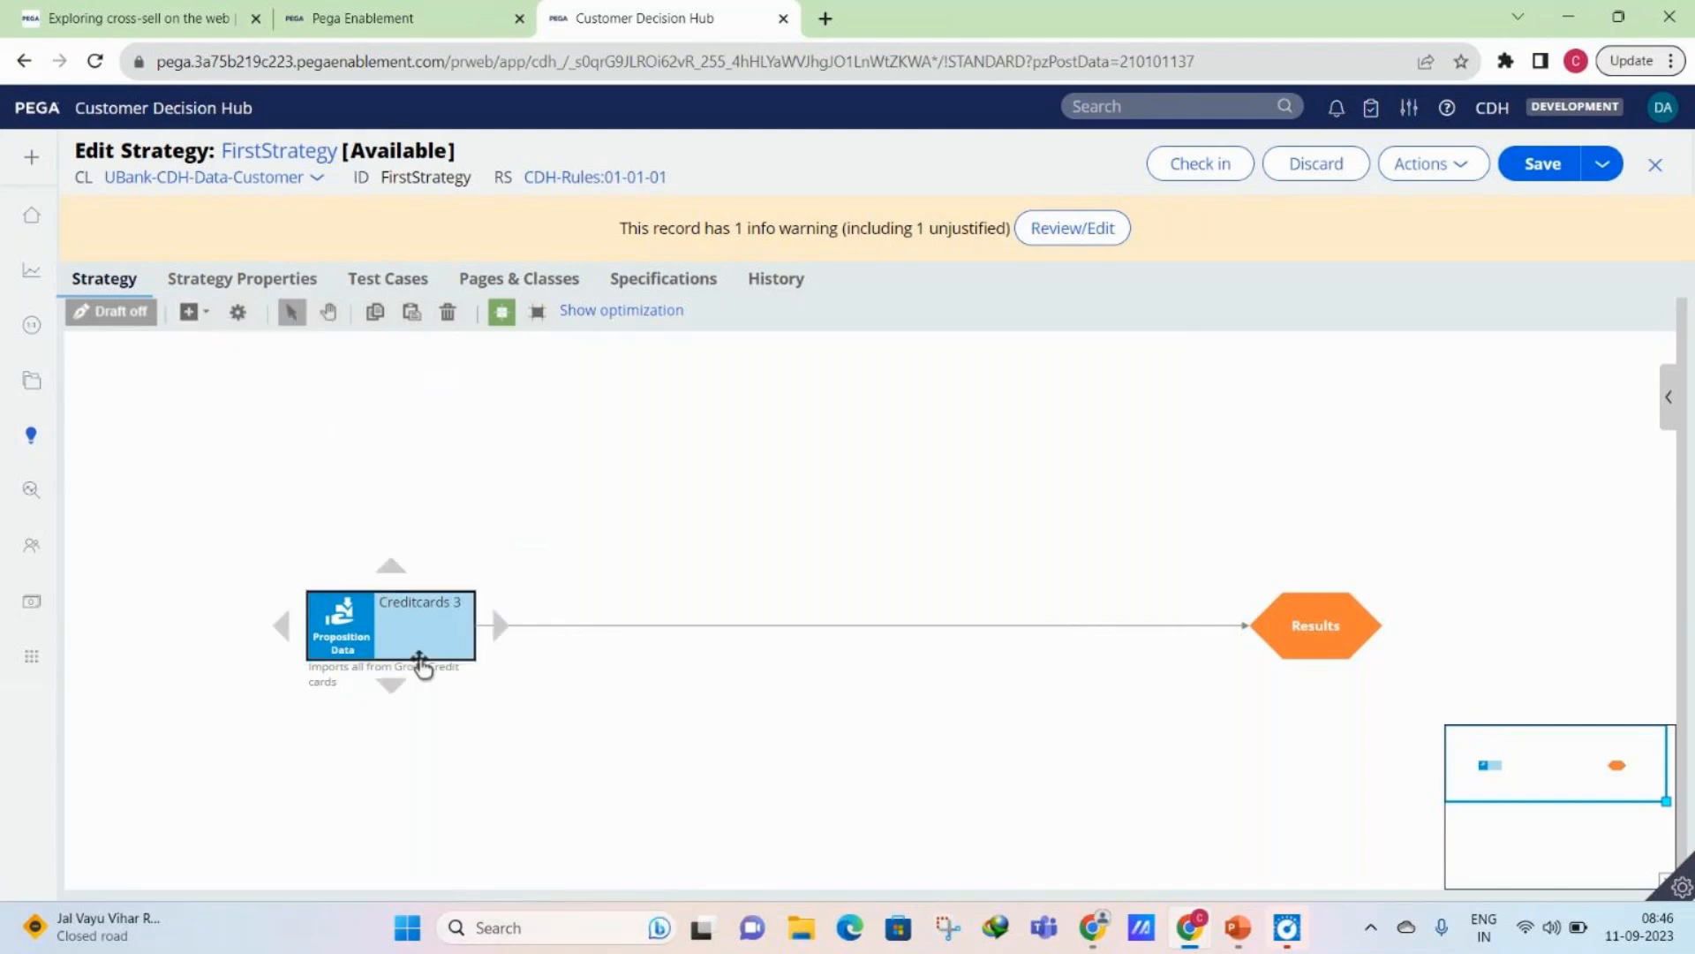
- Add an annotation to the canvas below the connector between Creditcards 3 and Results
click(422, 664)
click(635, 810)
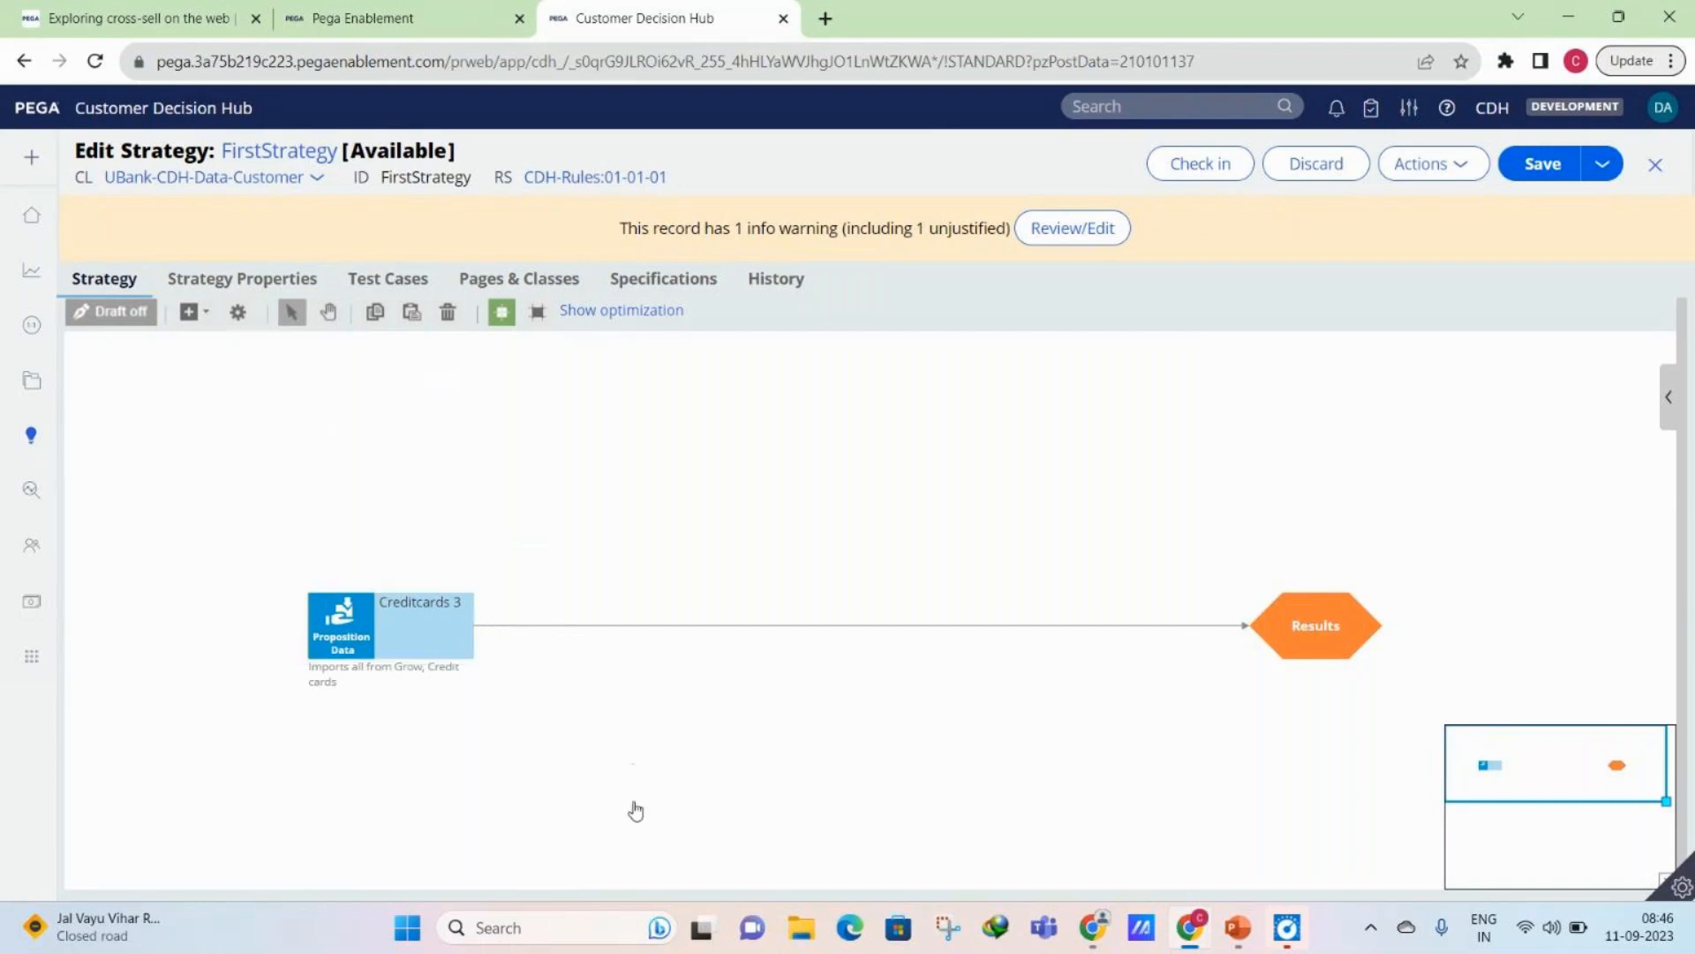
right_click(635, 810)
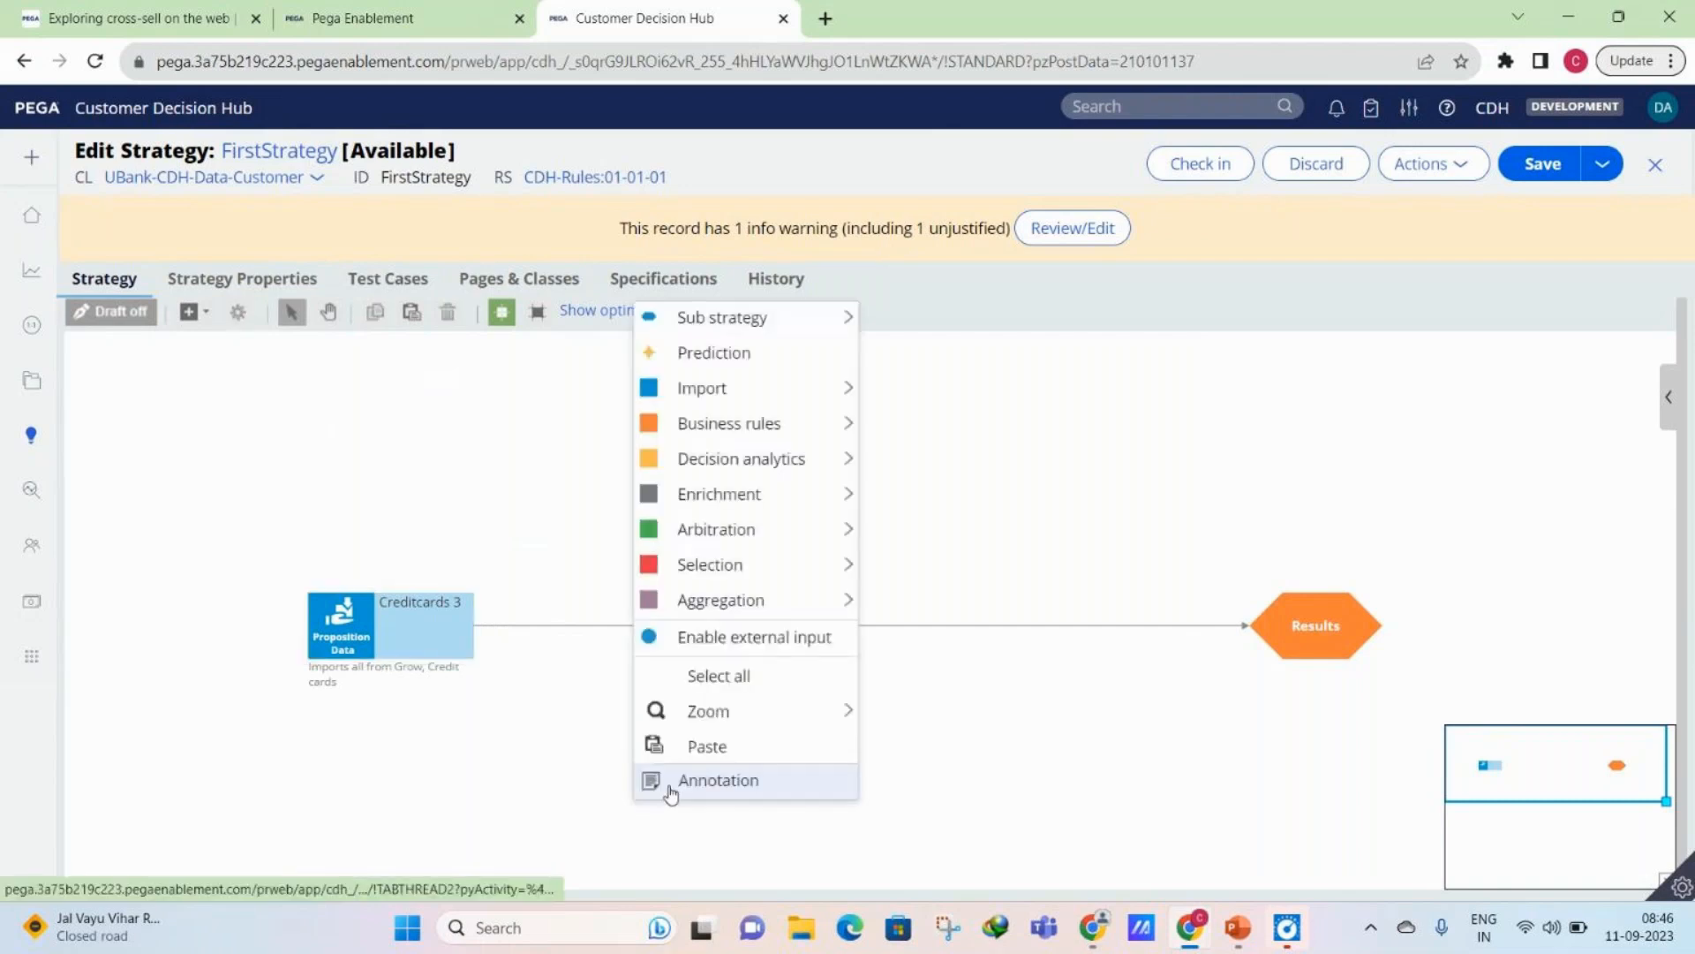
click(677, 786)
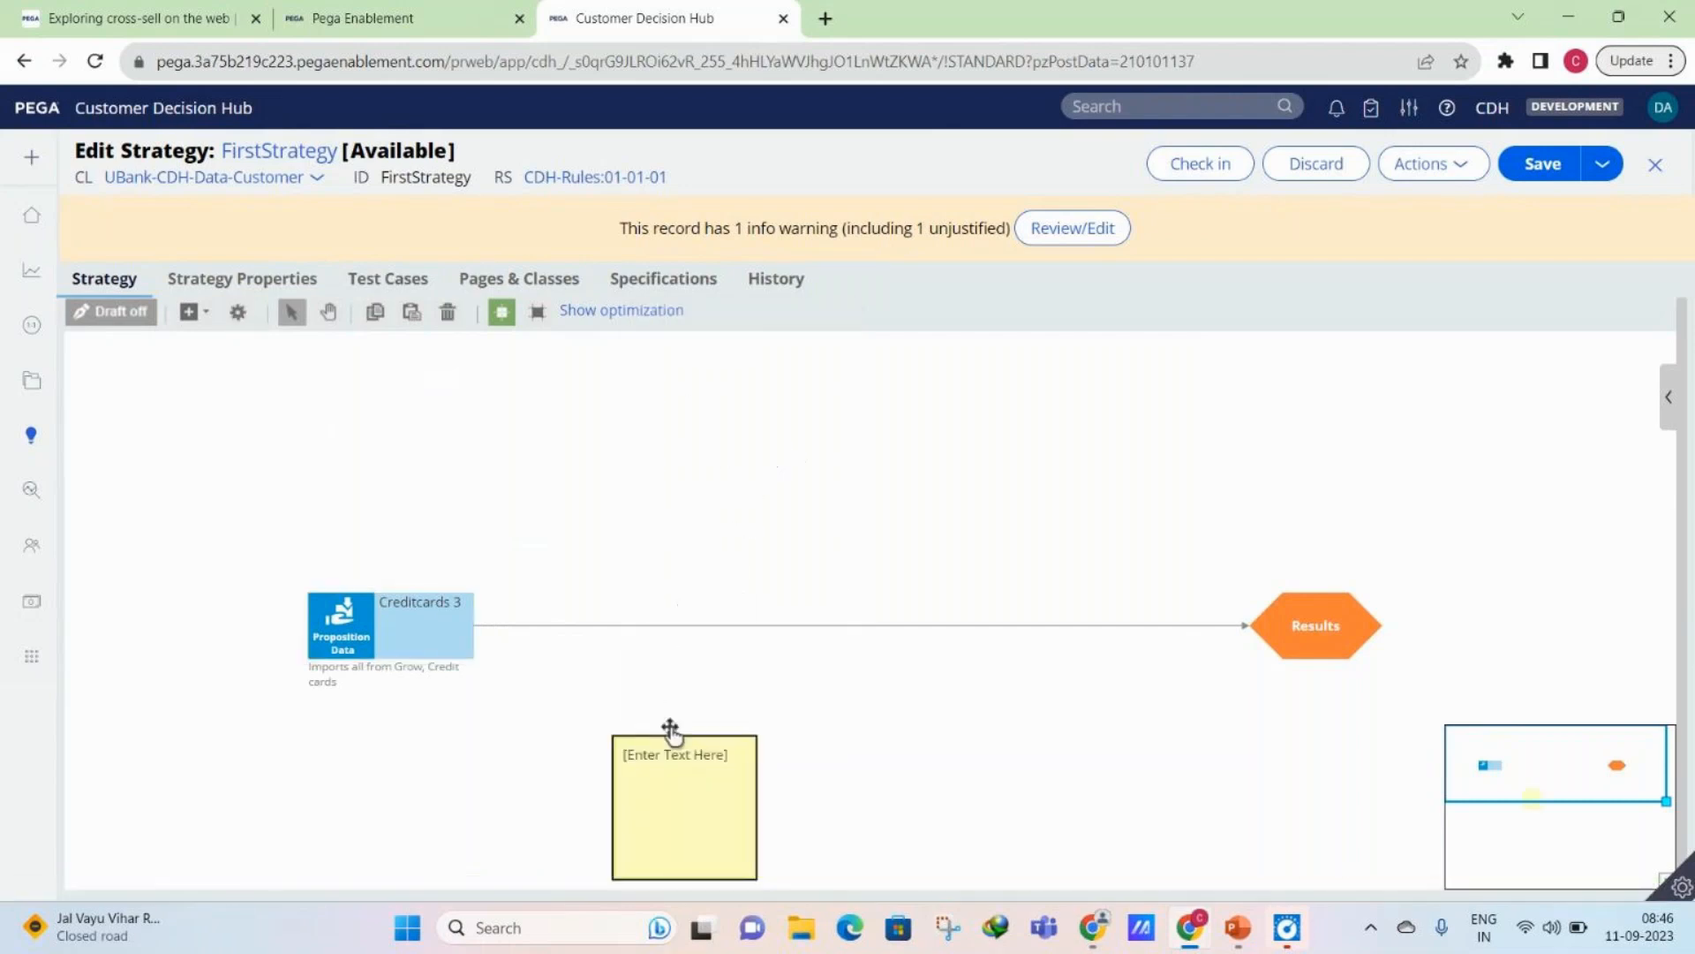
- Move the empty annotation above the Creditcards 3 component and shift the canvas view slightly with the pan tool
mouse_move(670, 730)
mouse_down()
mouse_move(135, 501)
mouse_move(399, 428)
mouse_move(381, 428)
mouse_up()
click(347, 635)
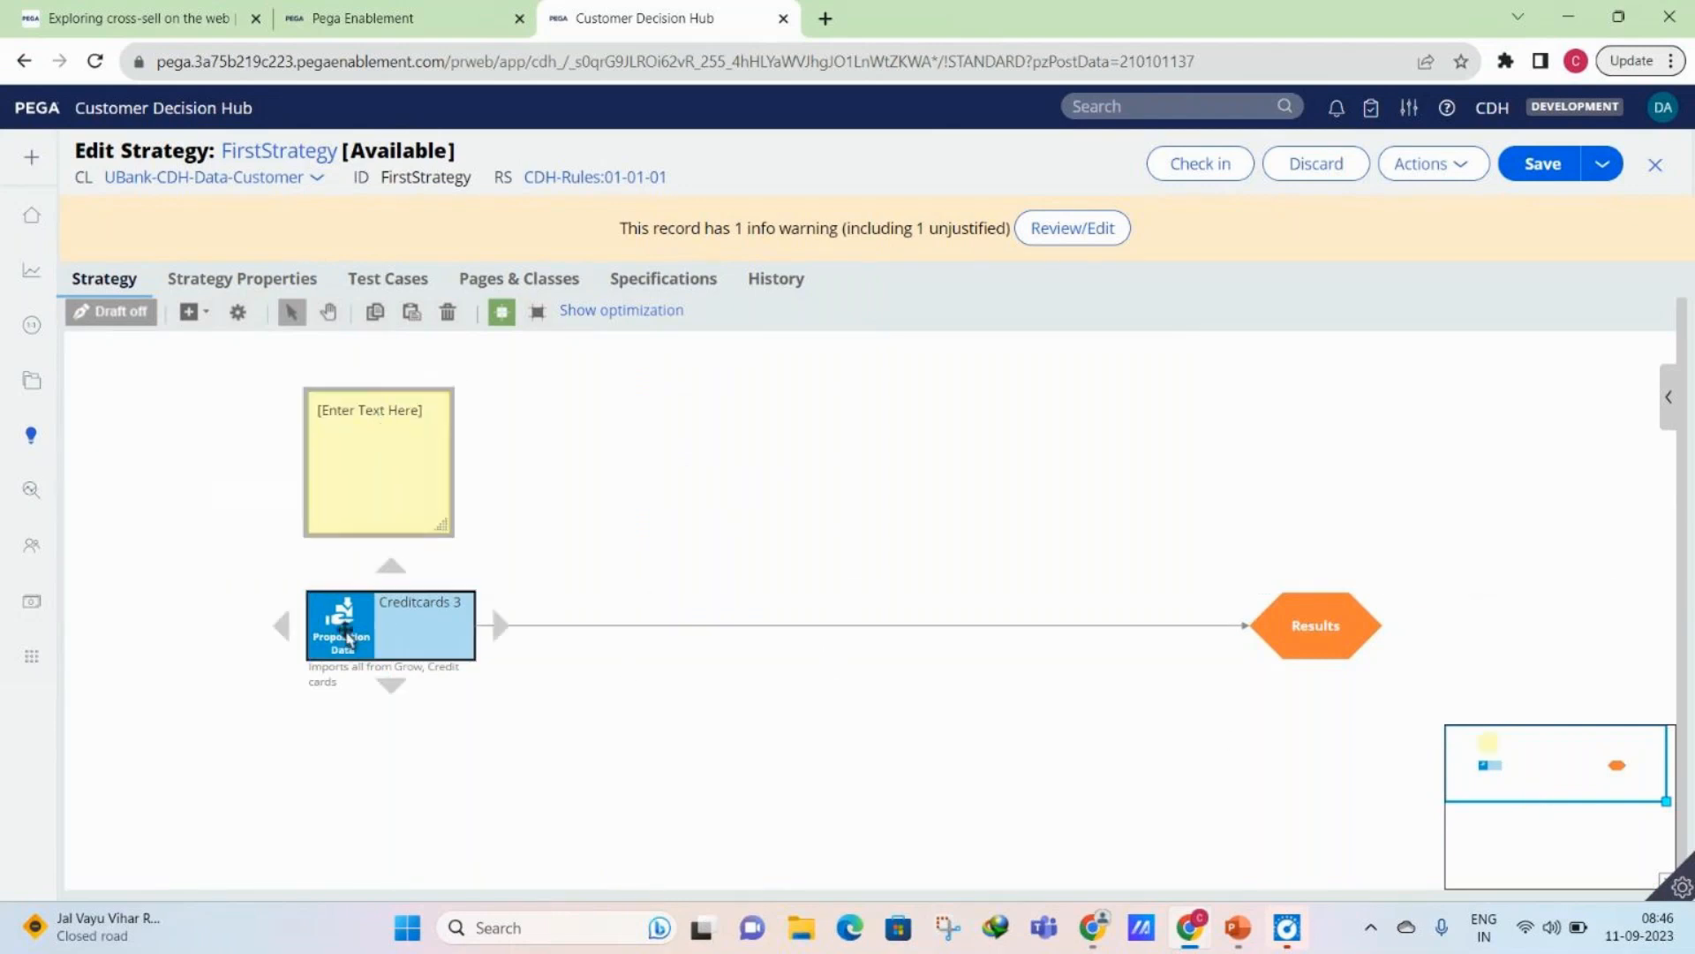
click(556, 694)
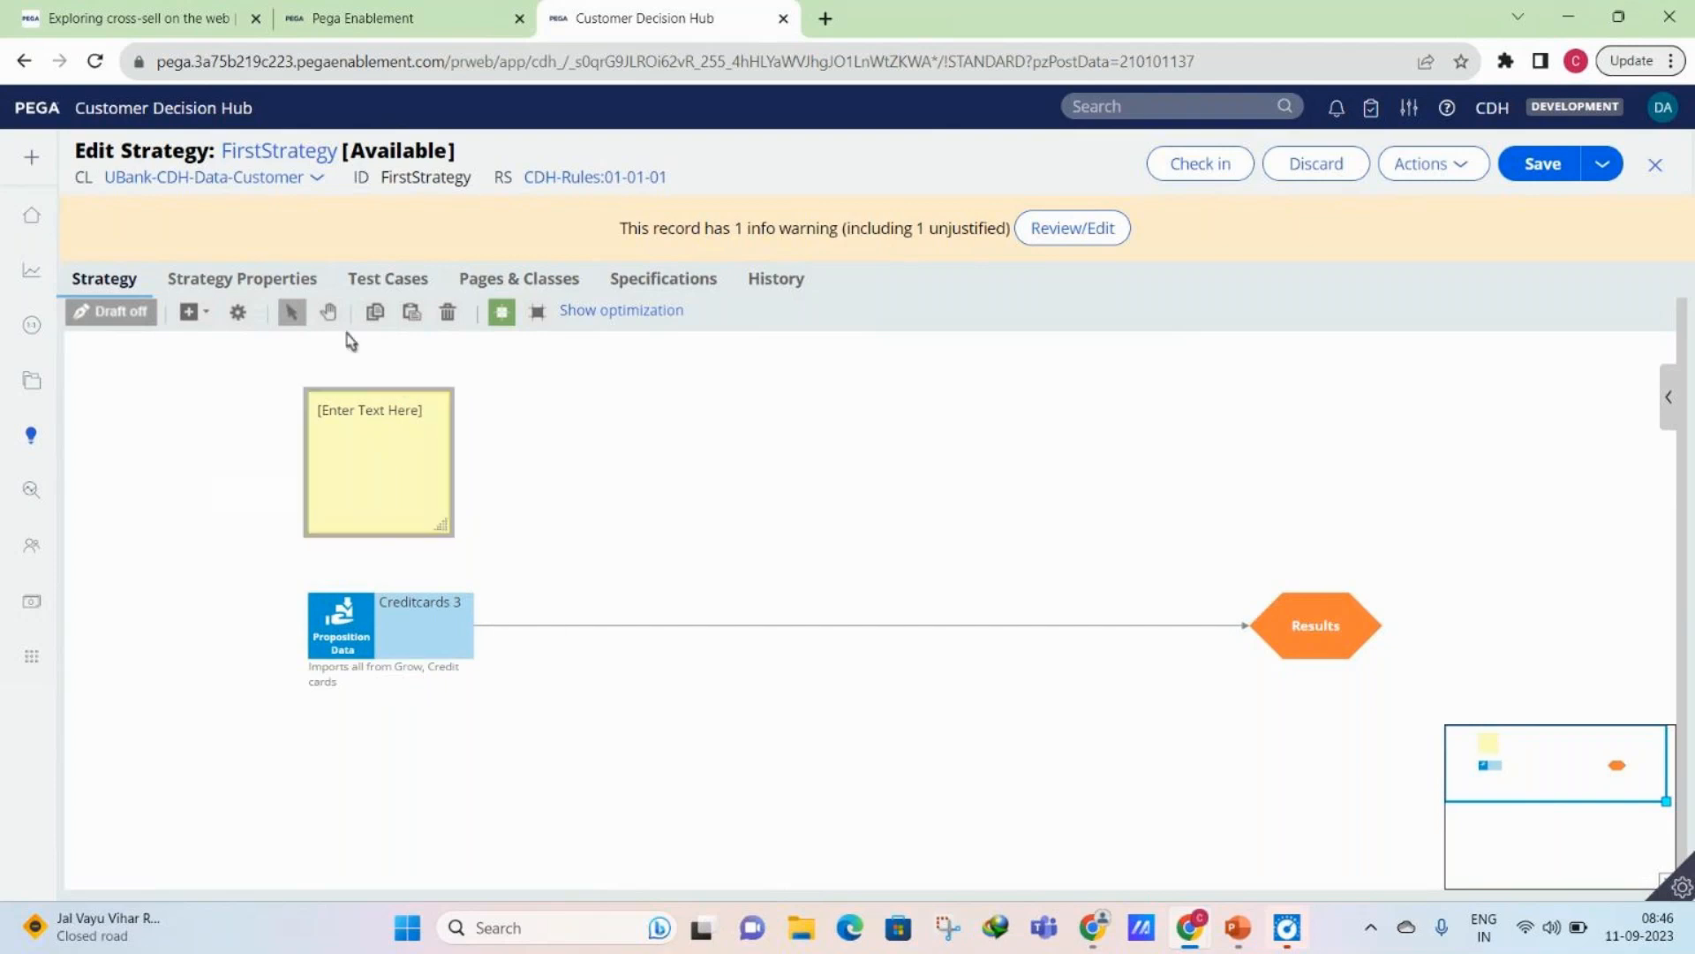
click(328, 312)
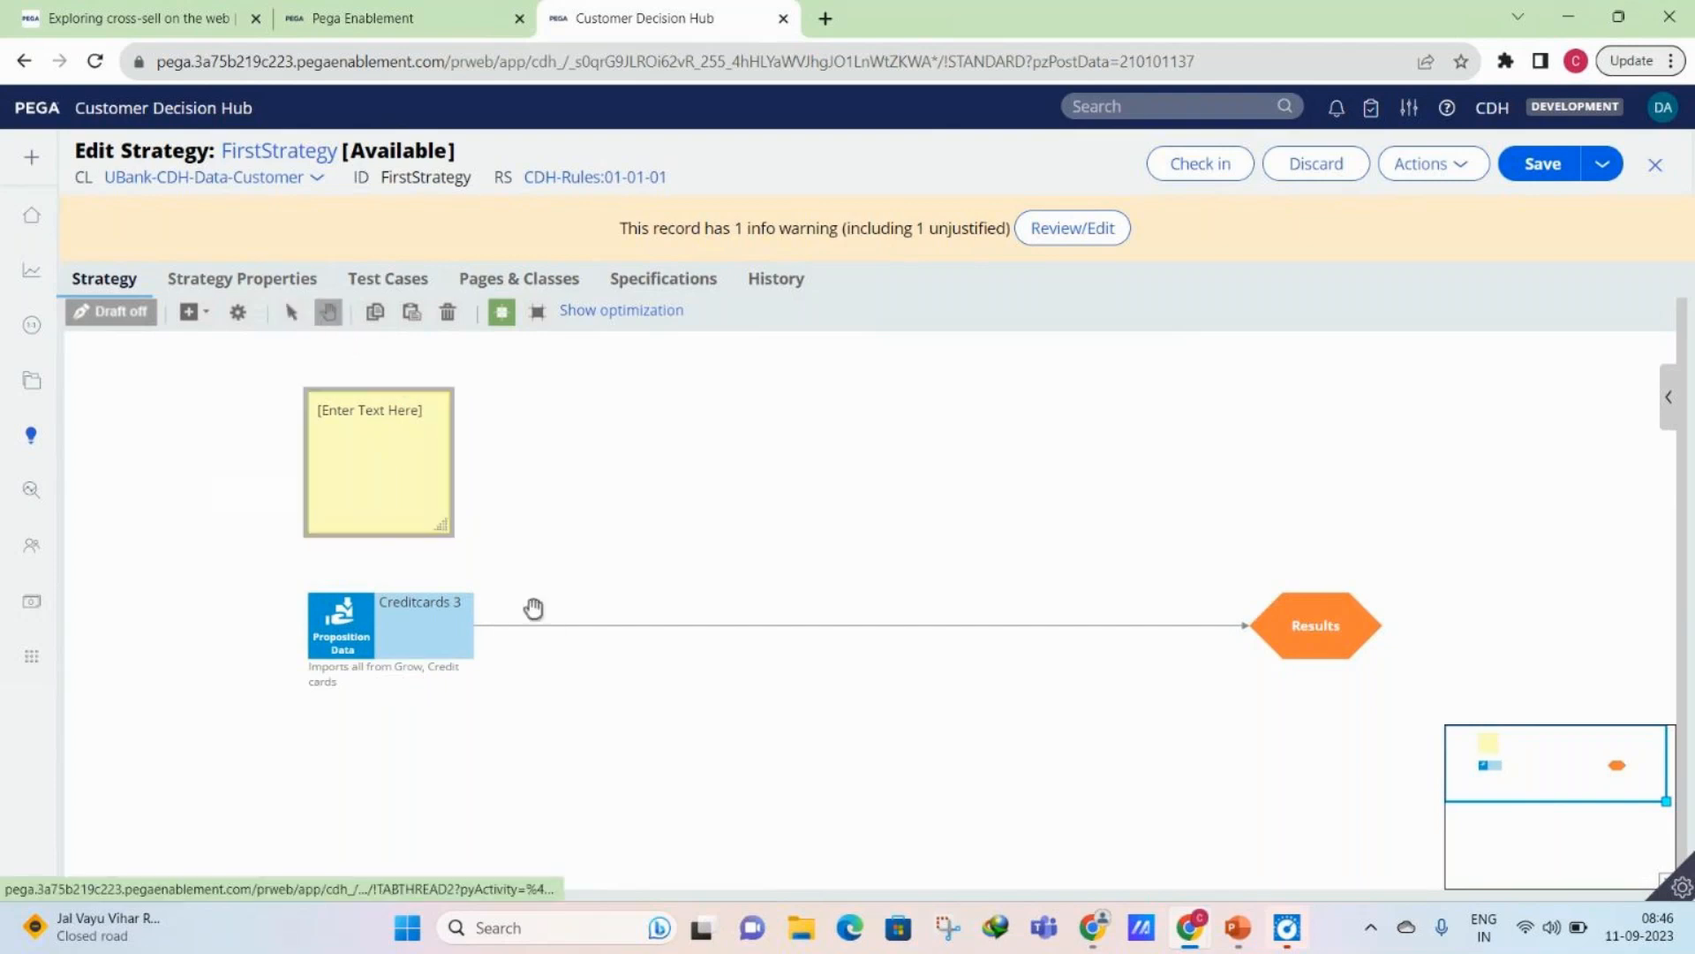
drag(656, 482, 646, 533)
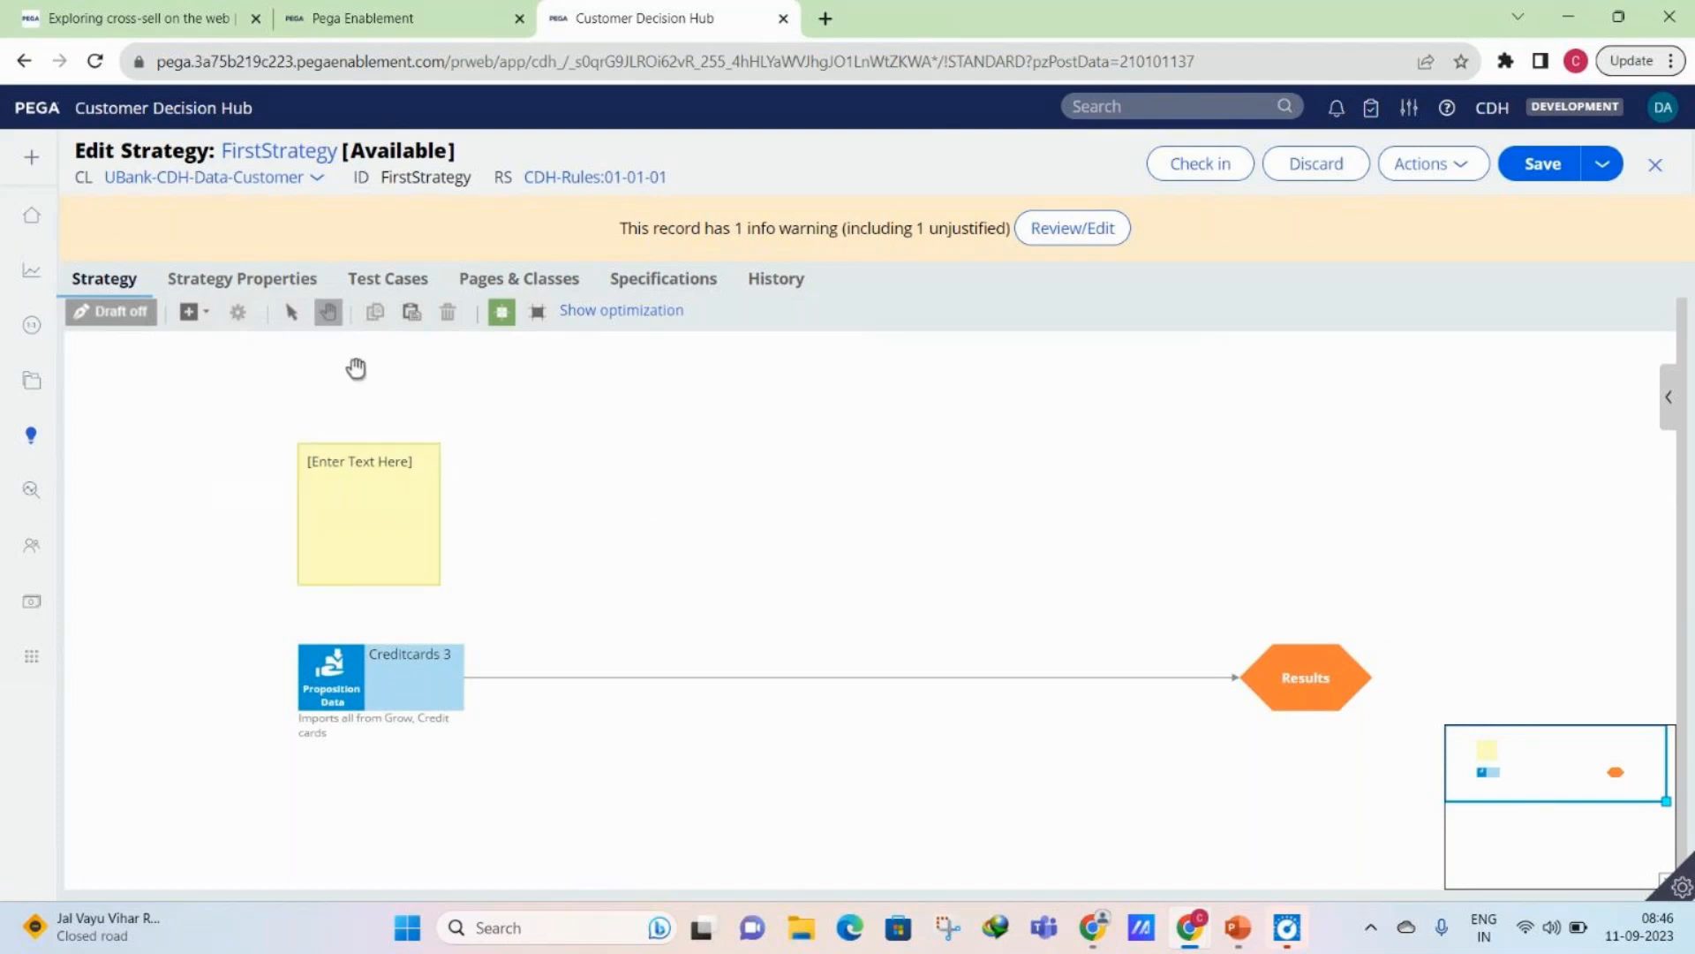
- Move the annotation above the connector and set its text to "Importing credit card propositions for the customer."
click(291, 314)
drag(379, 480, 706, 486)
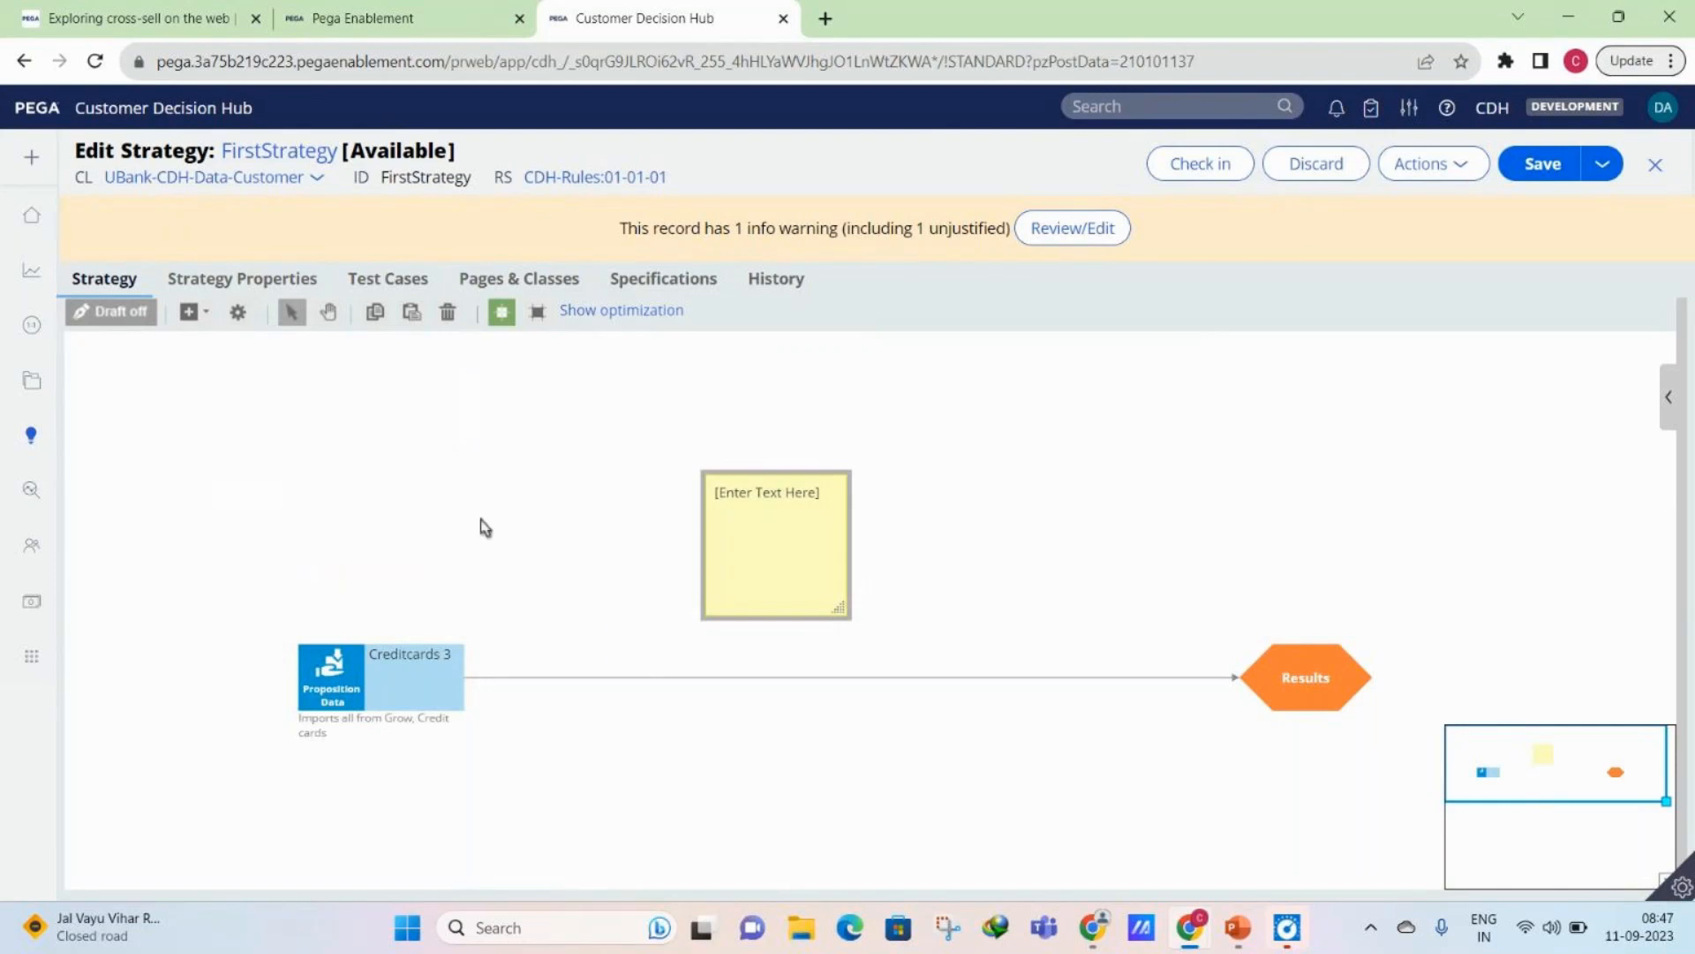
double_click(819, 496)
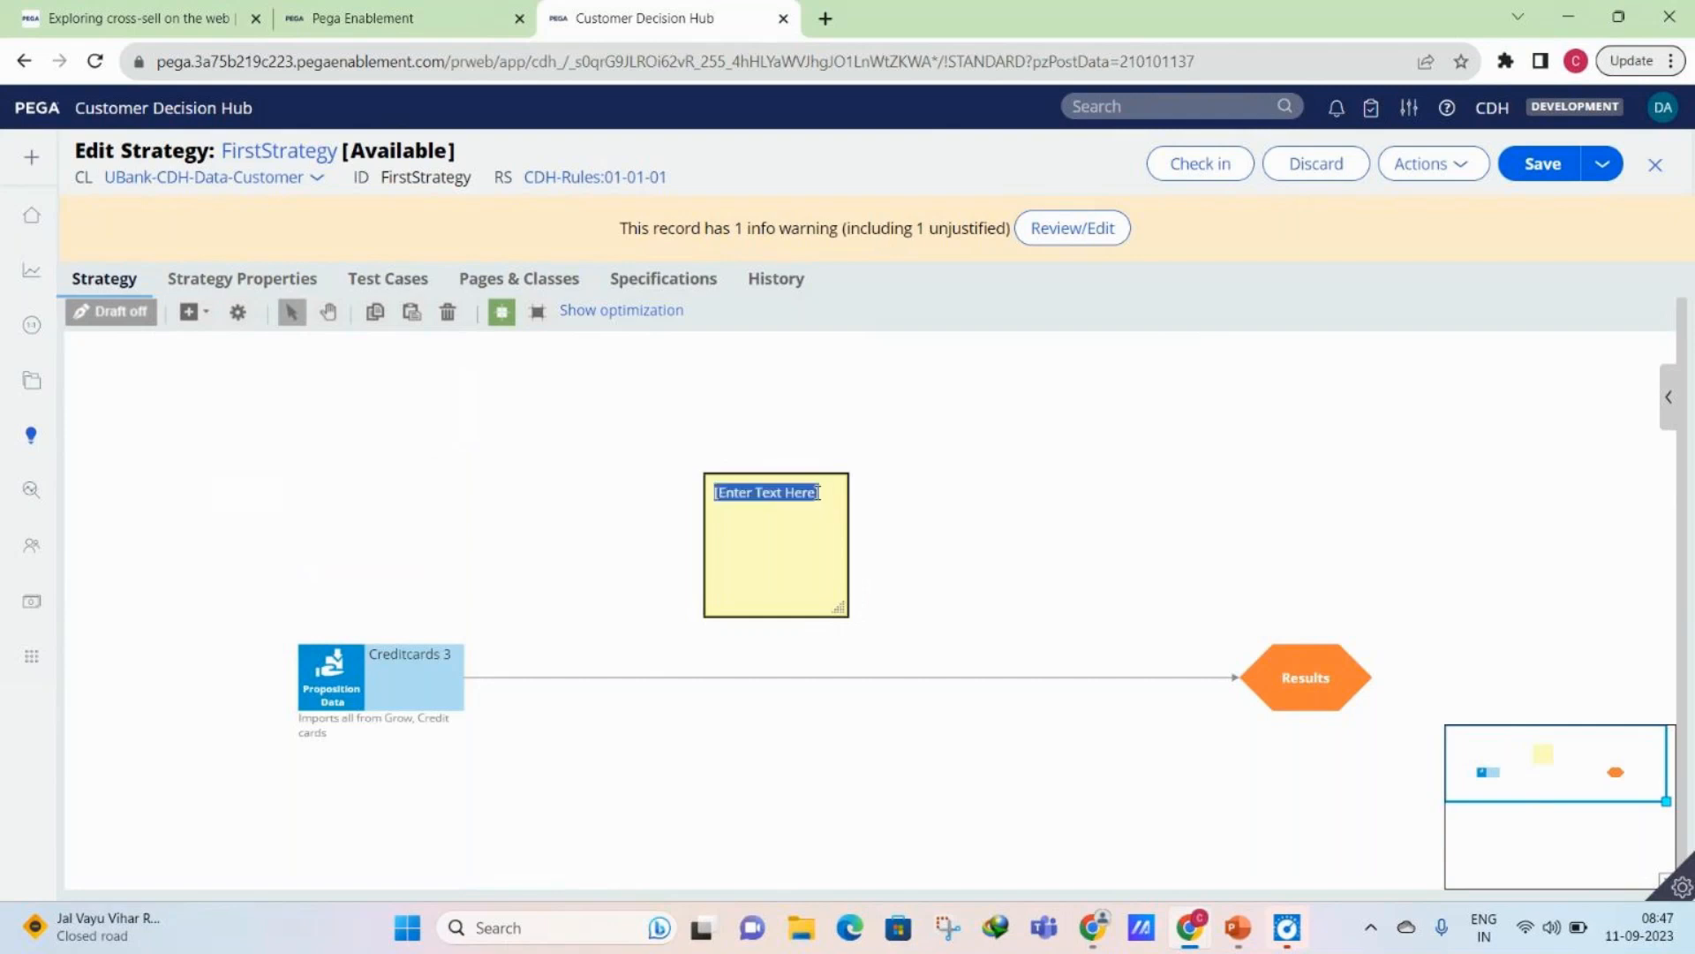
key(BackSpace)
text(Impo)
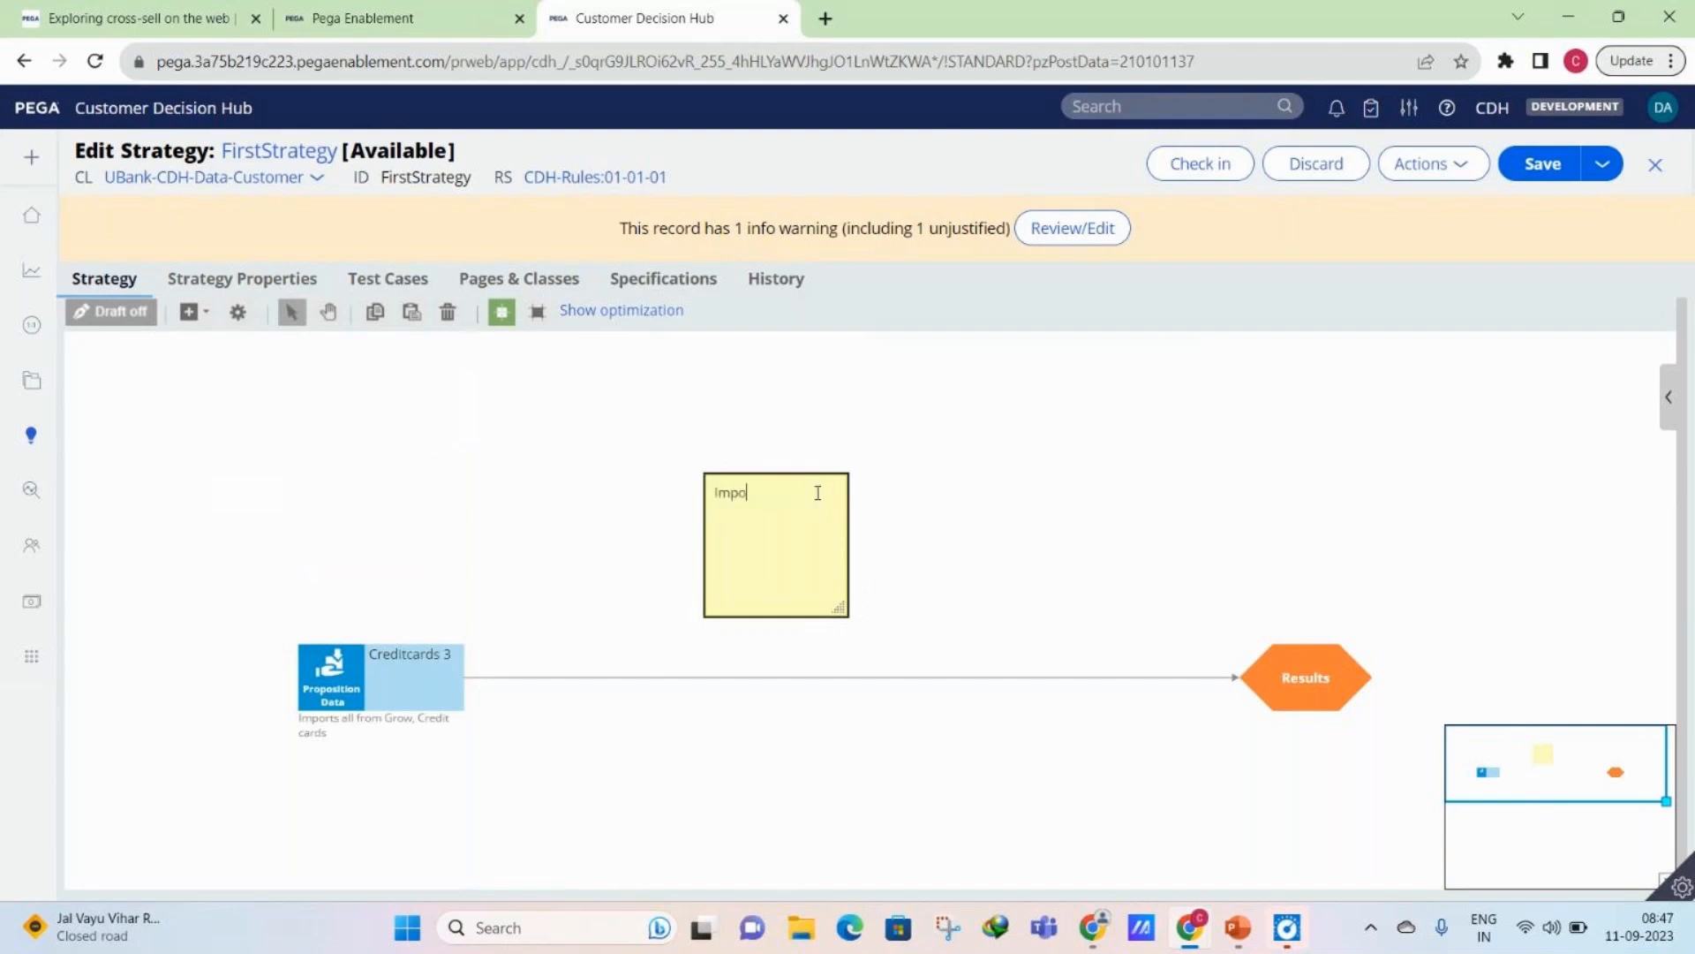
text(rting credit card propositions for the customer.)
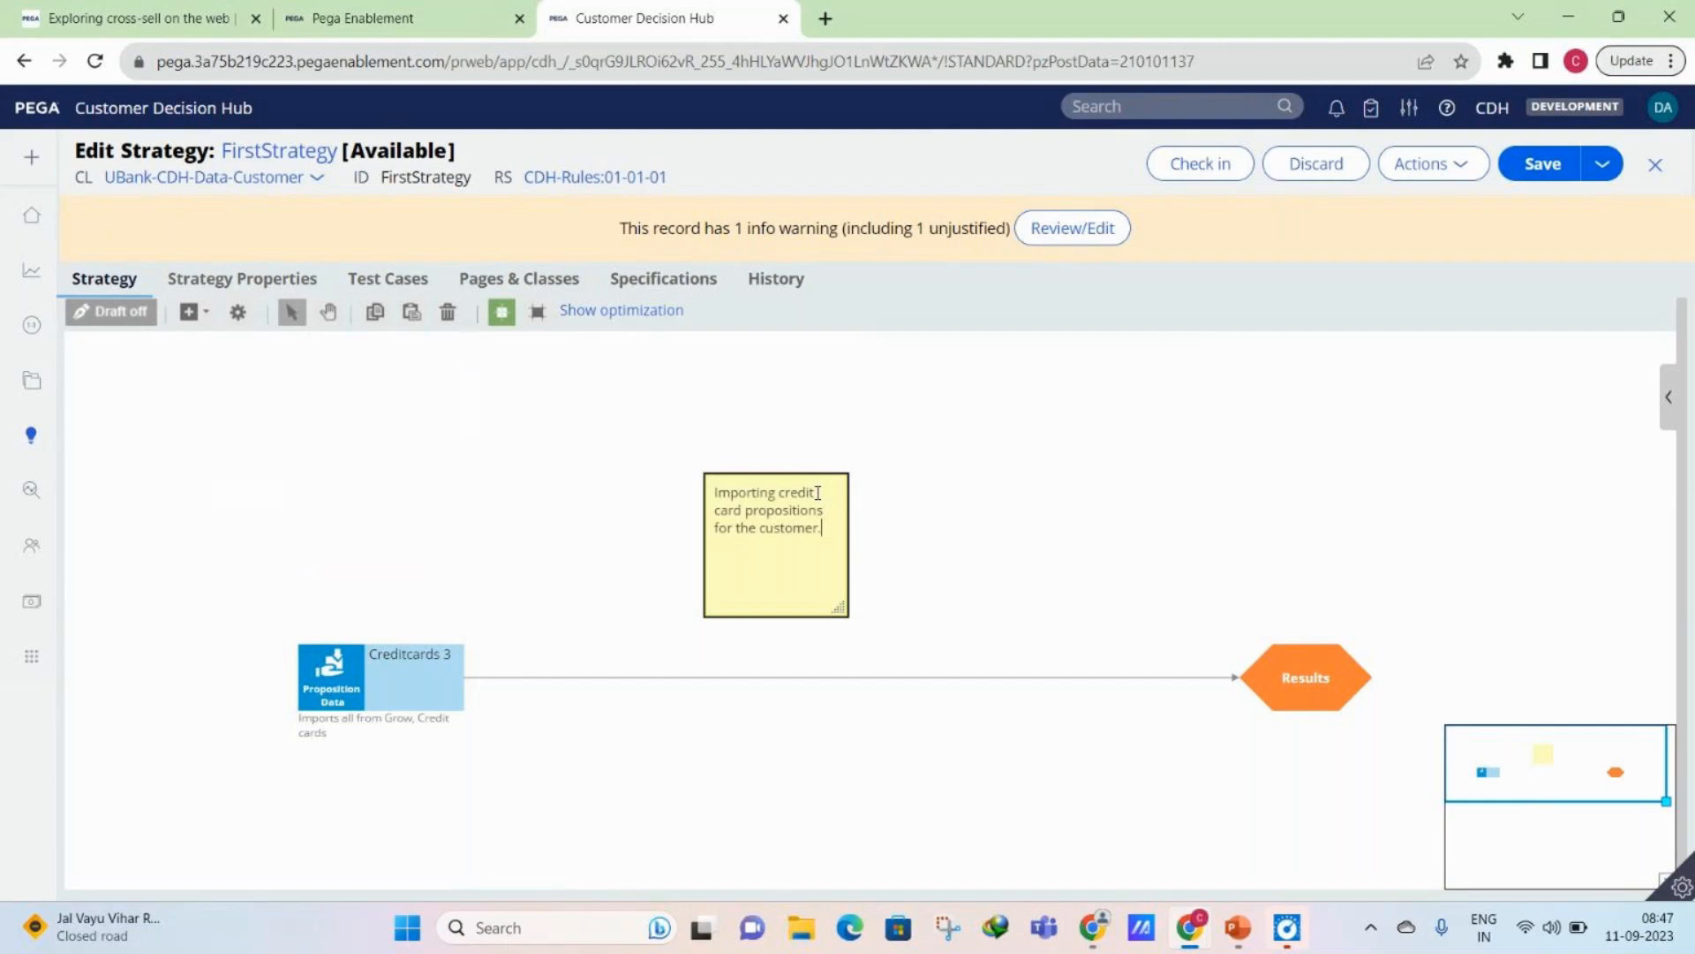
click(946, 533)
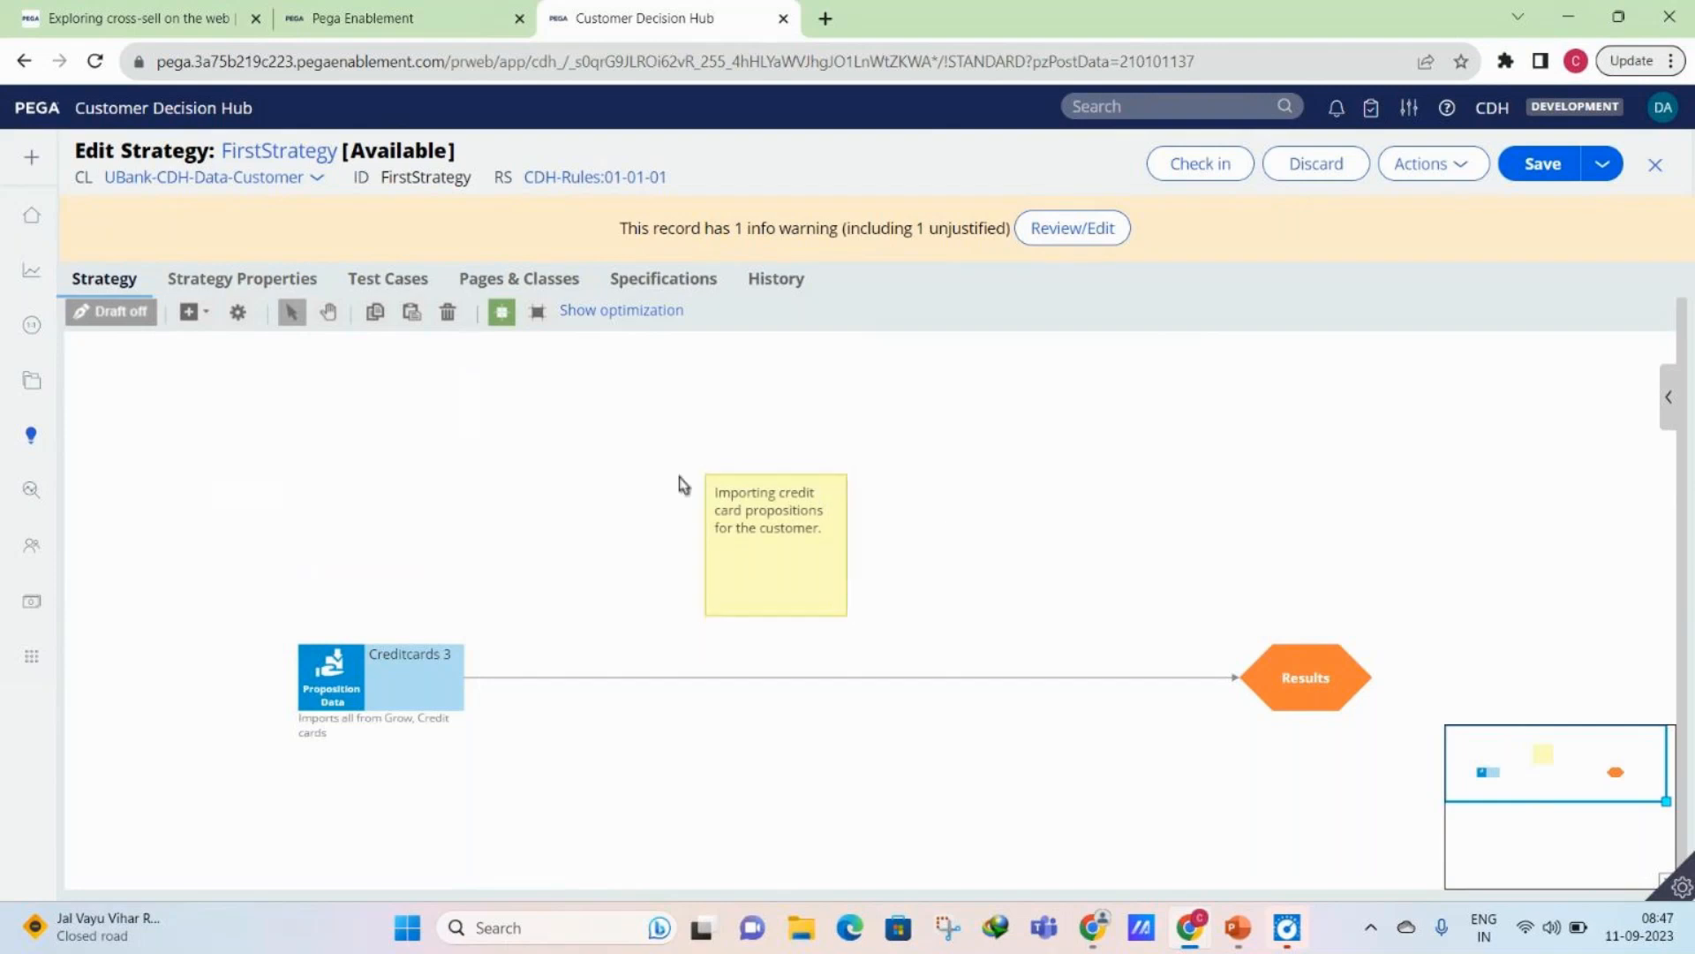
click(898, 572)
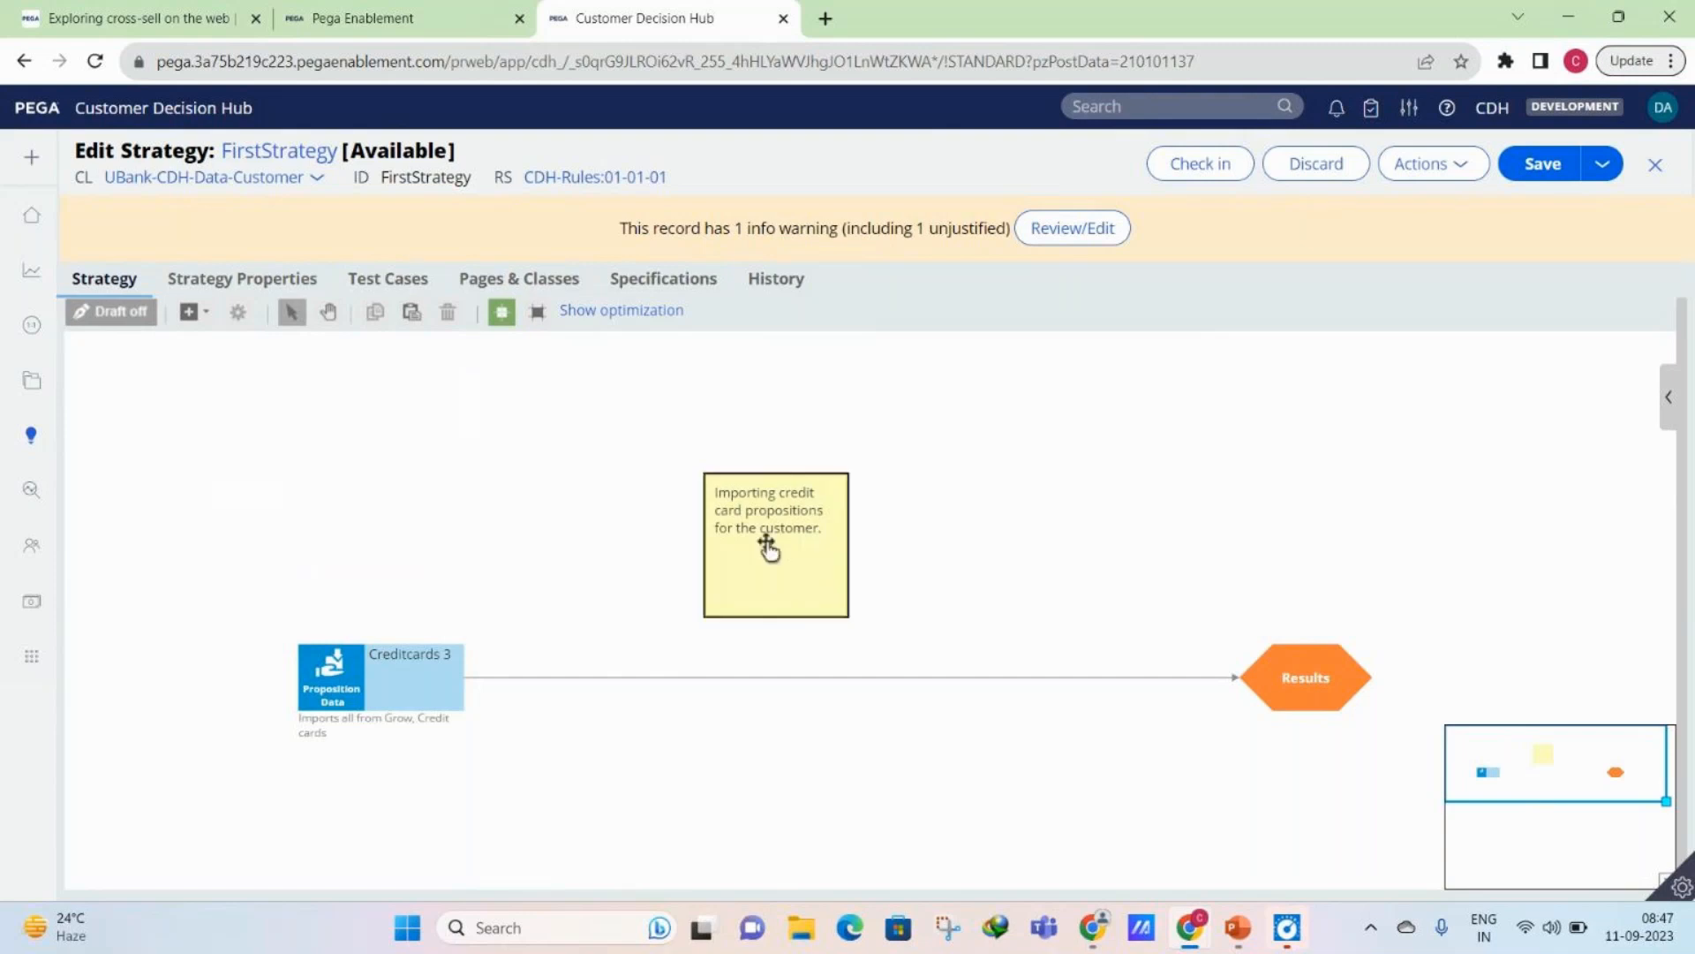
- Place the annotation above Creditcards 3 and reposition Creditcards 3 and Results so the whole flow fits beside the expanded test run area
drag(768, 547, 373, 530)
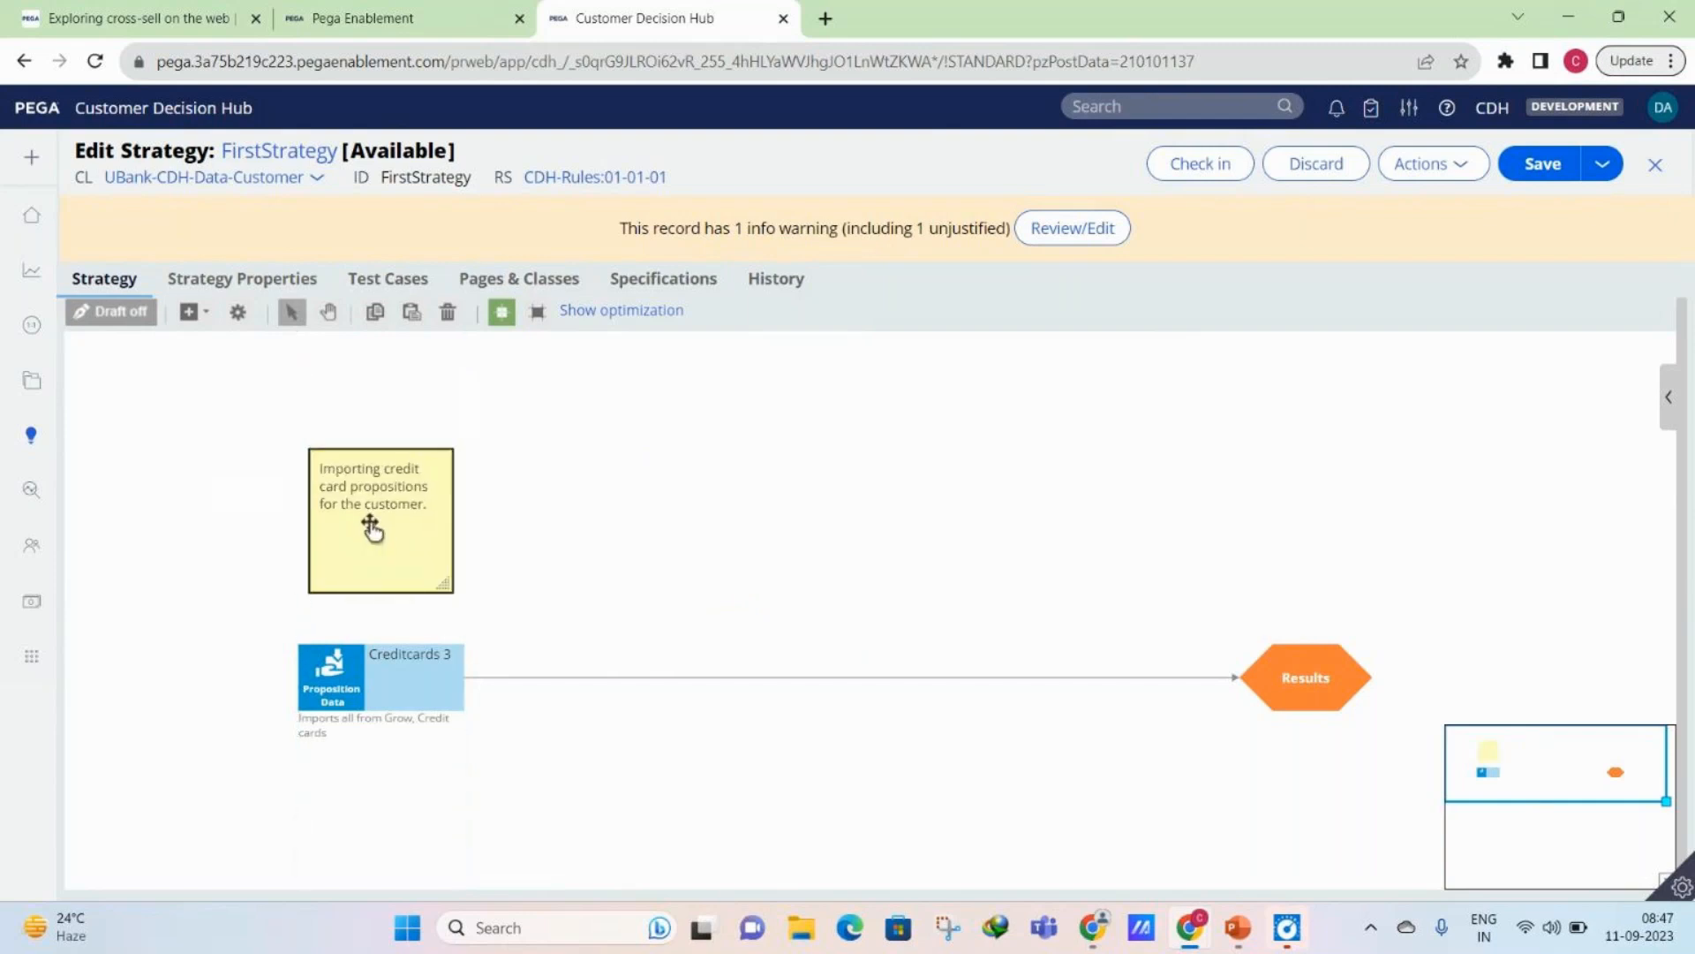
click(587, 730)
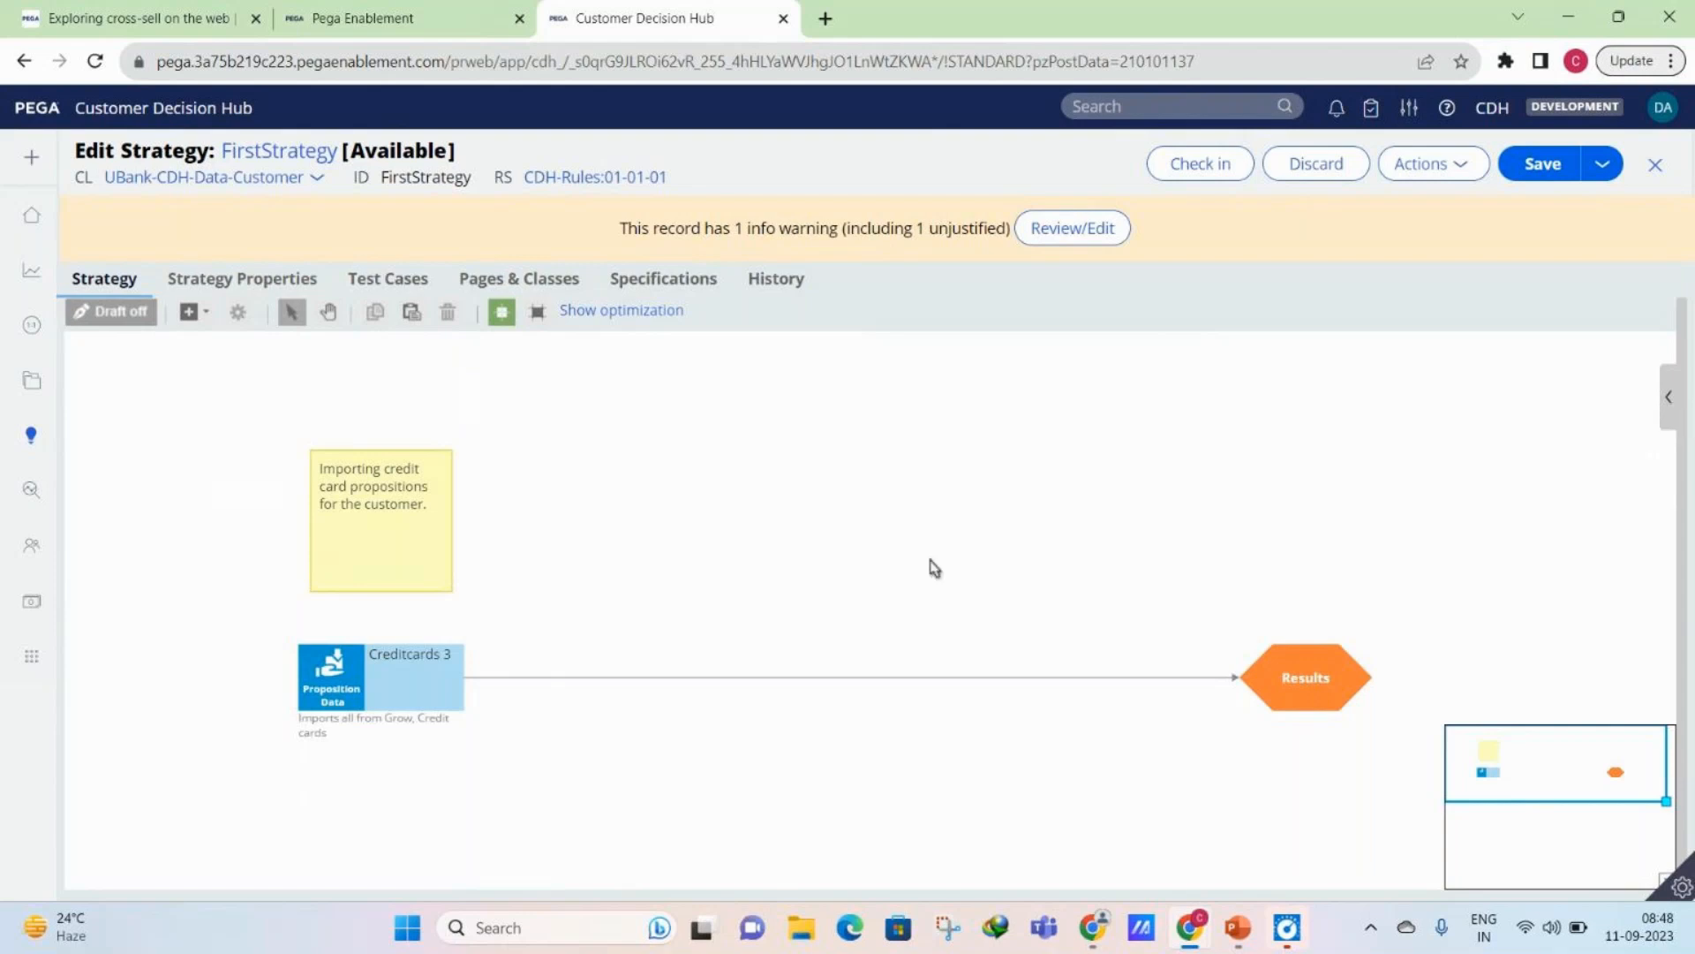
click(1669, 399)
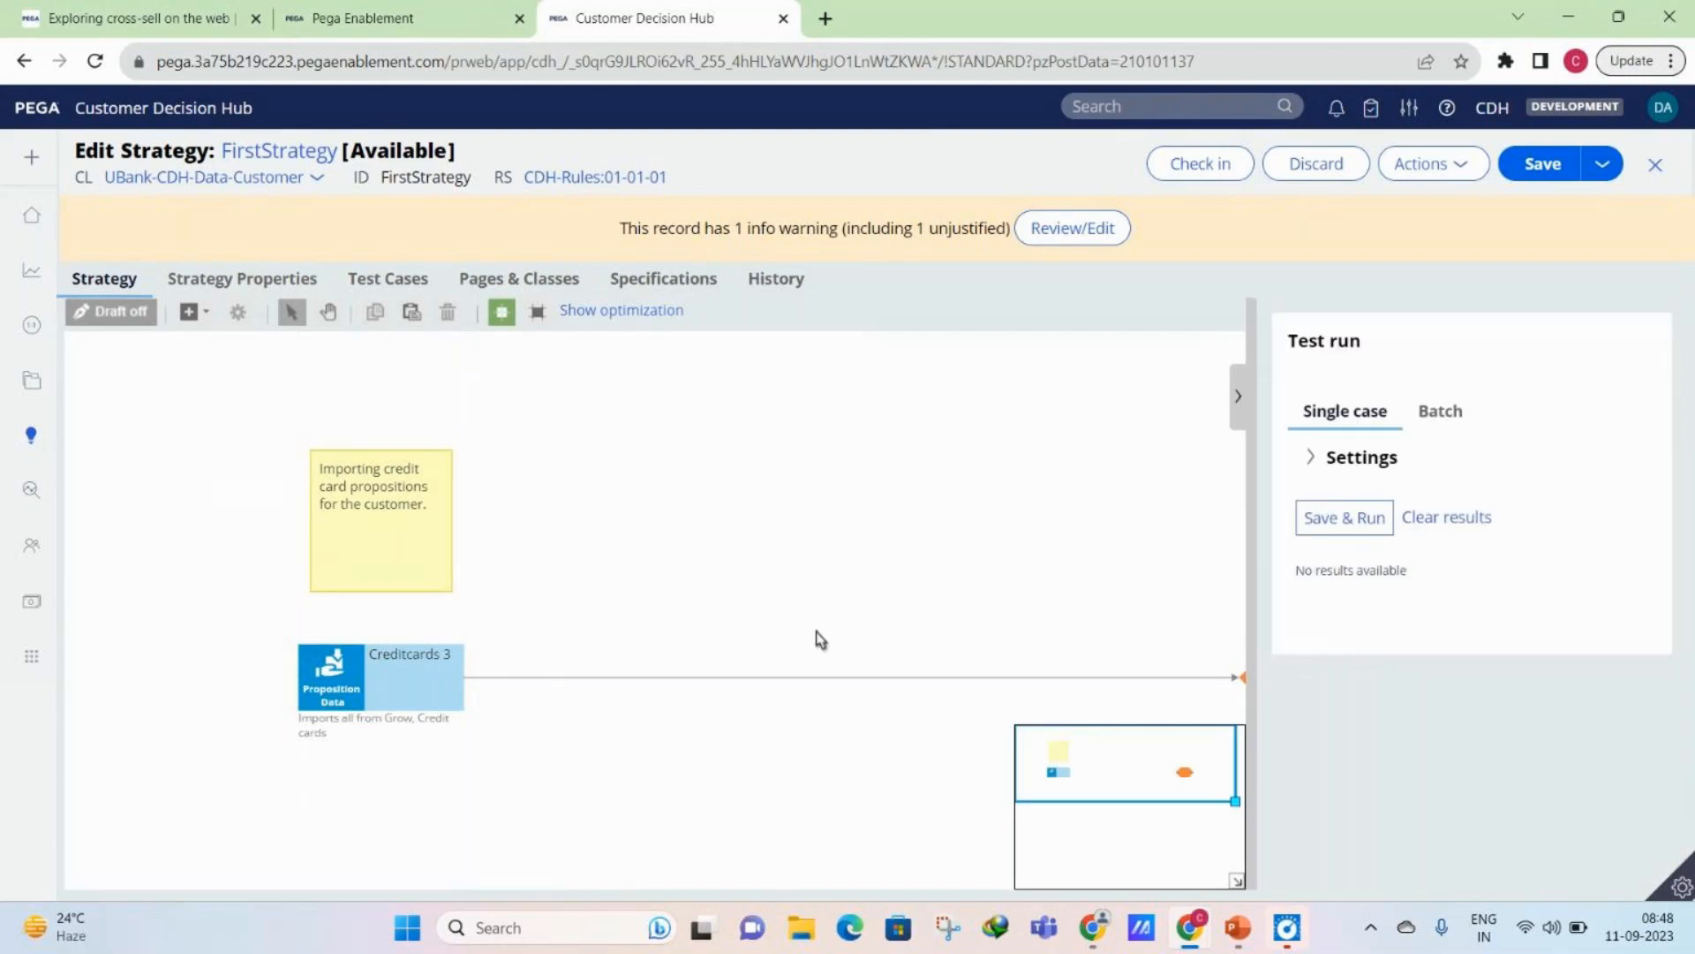
drag(416, 680, 302, 681)
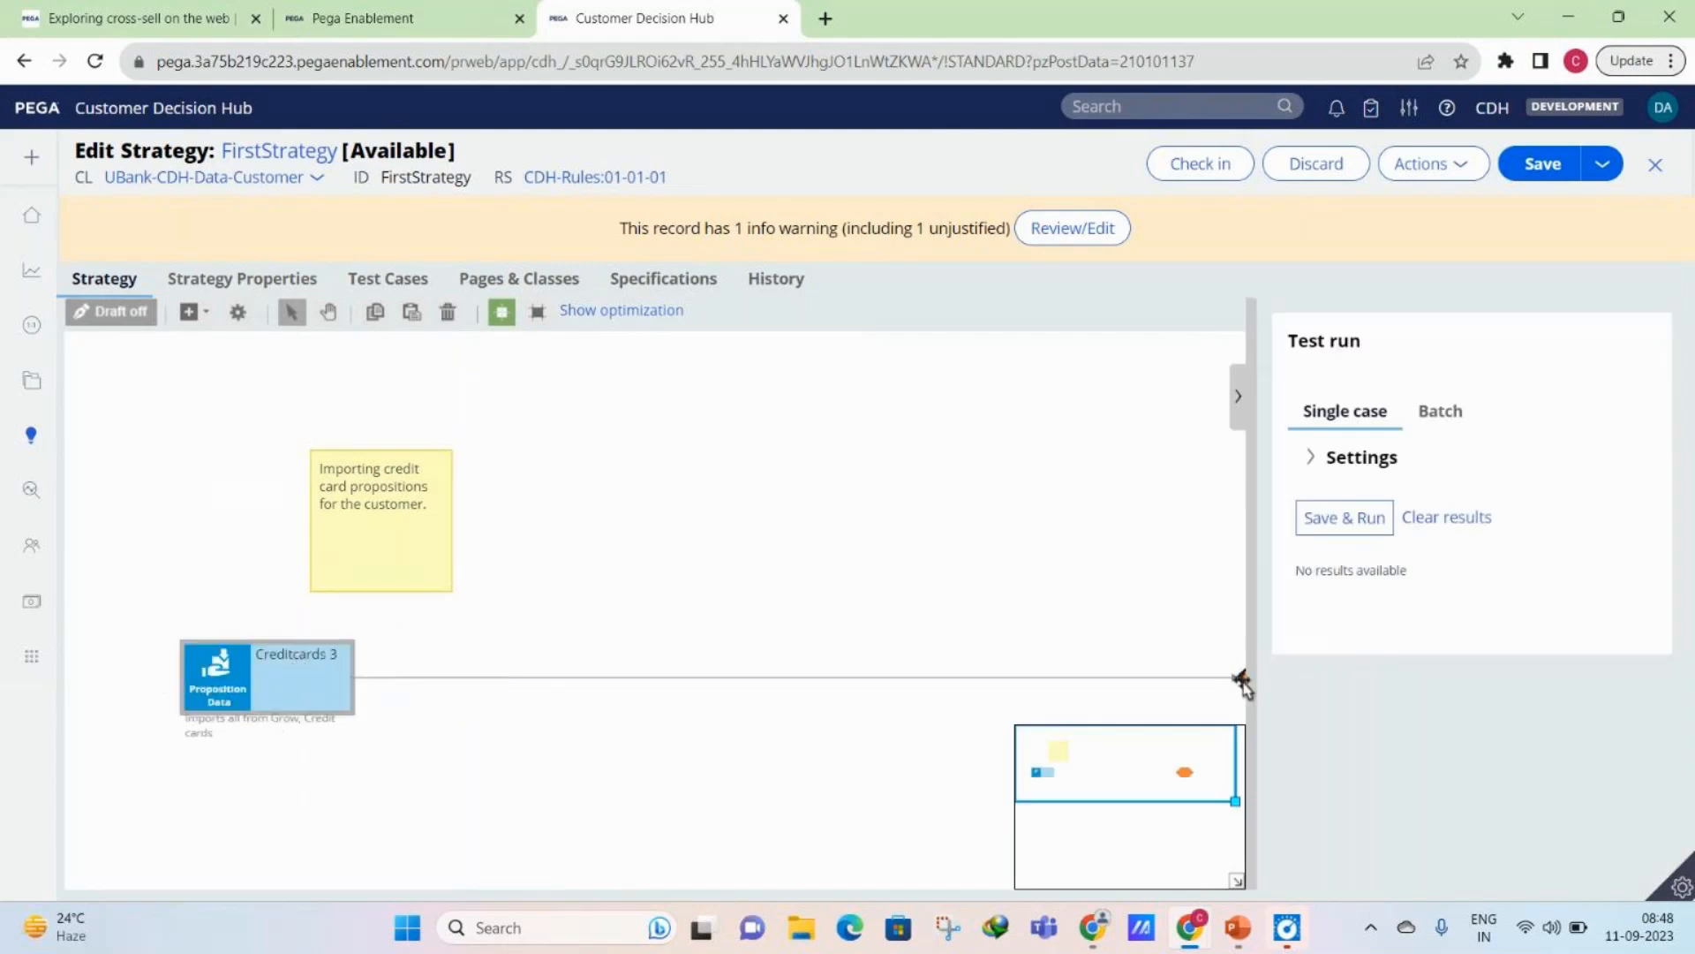
drag(1212, 694, 933, 673)
drag(349, 662, 344, 628)
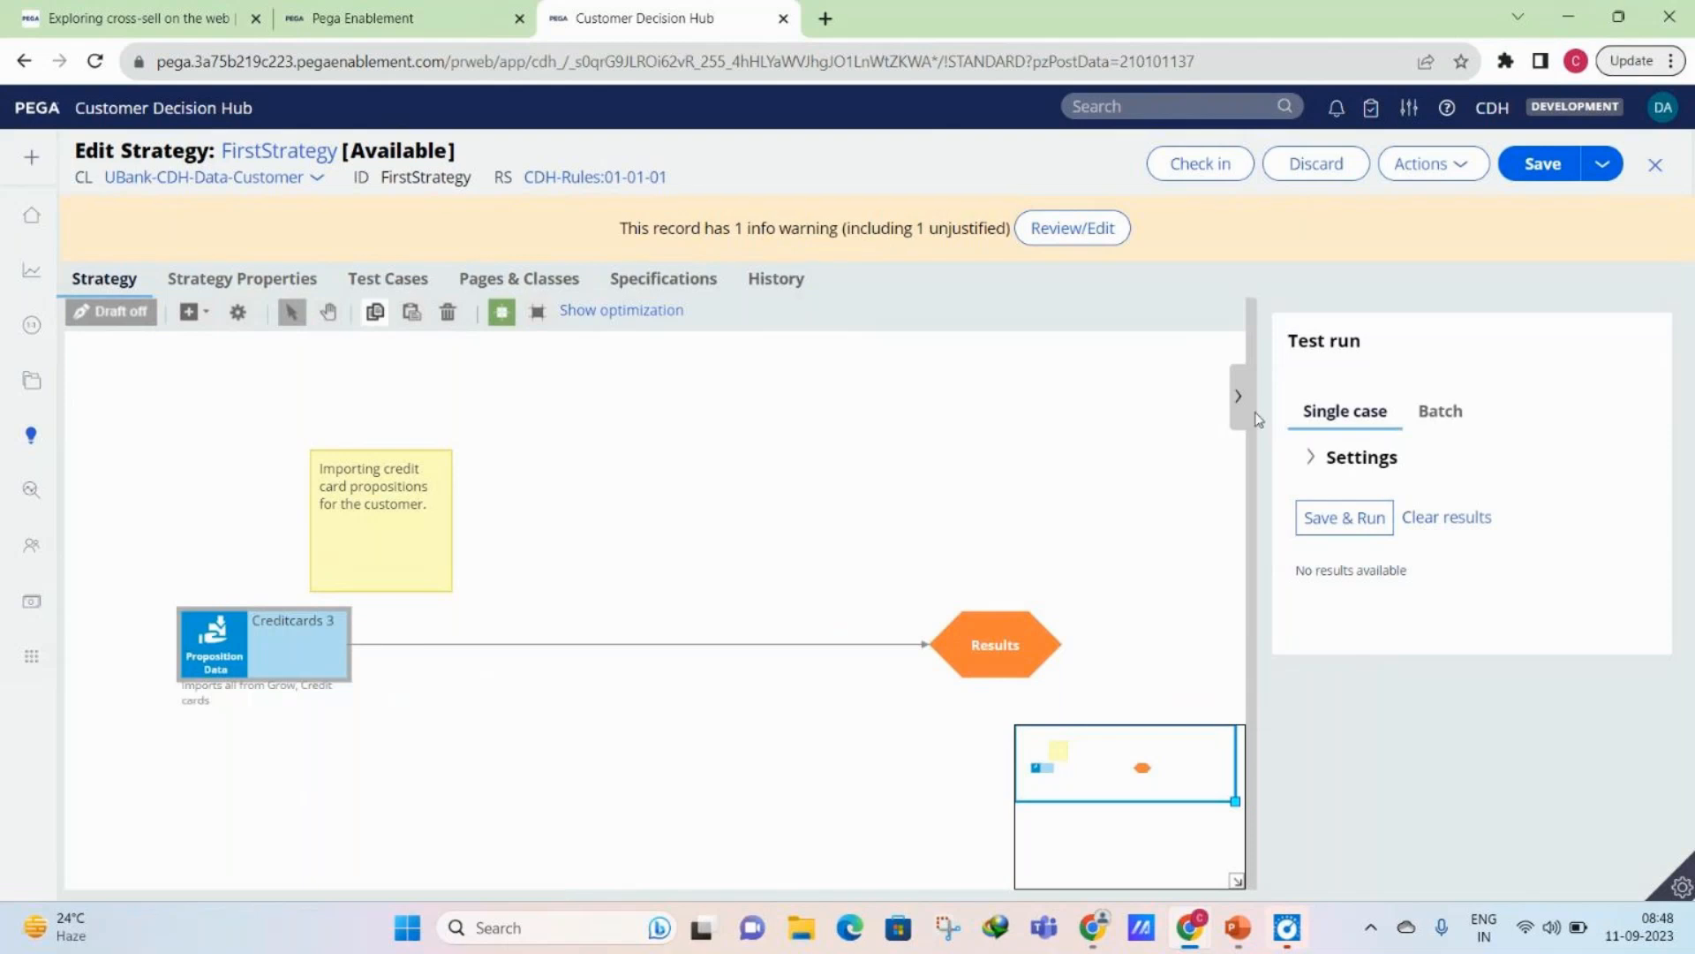
- Review the single case and batch test run options of the strategy
click(1239, 402)
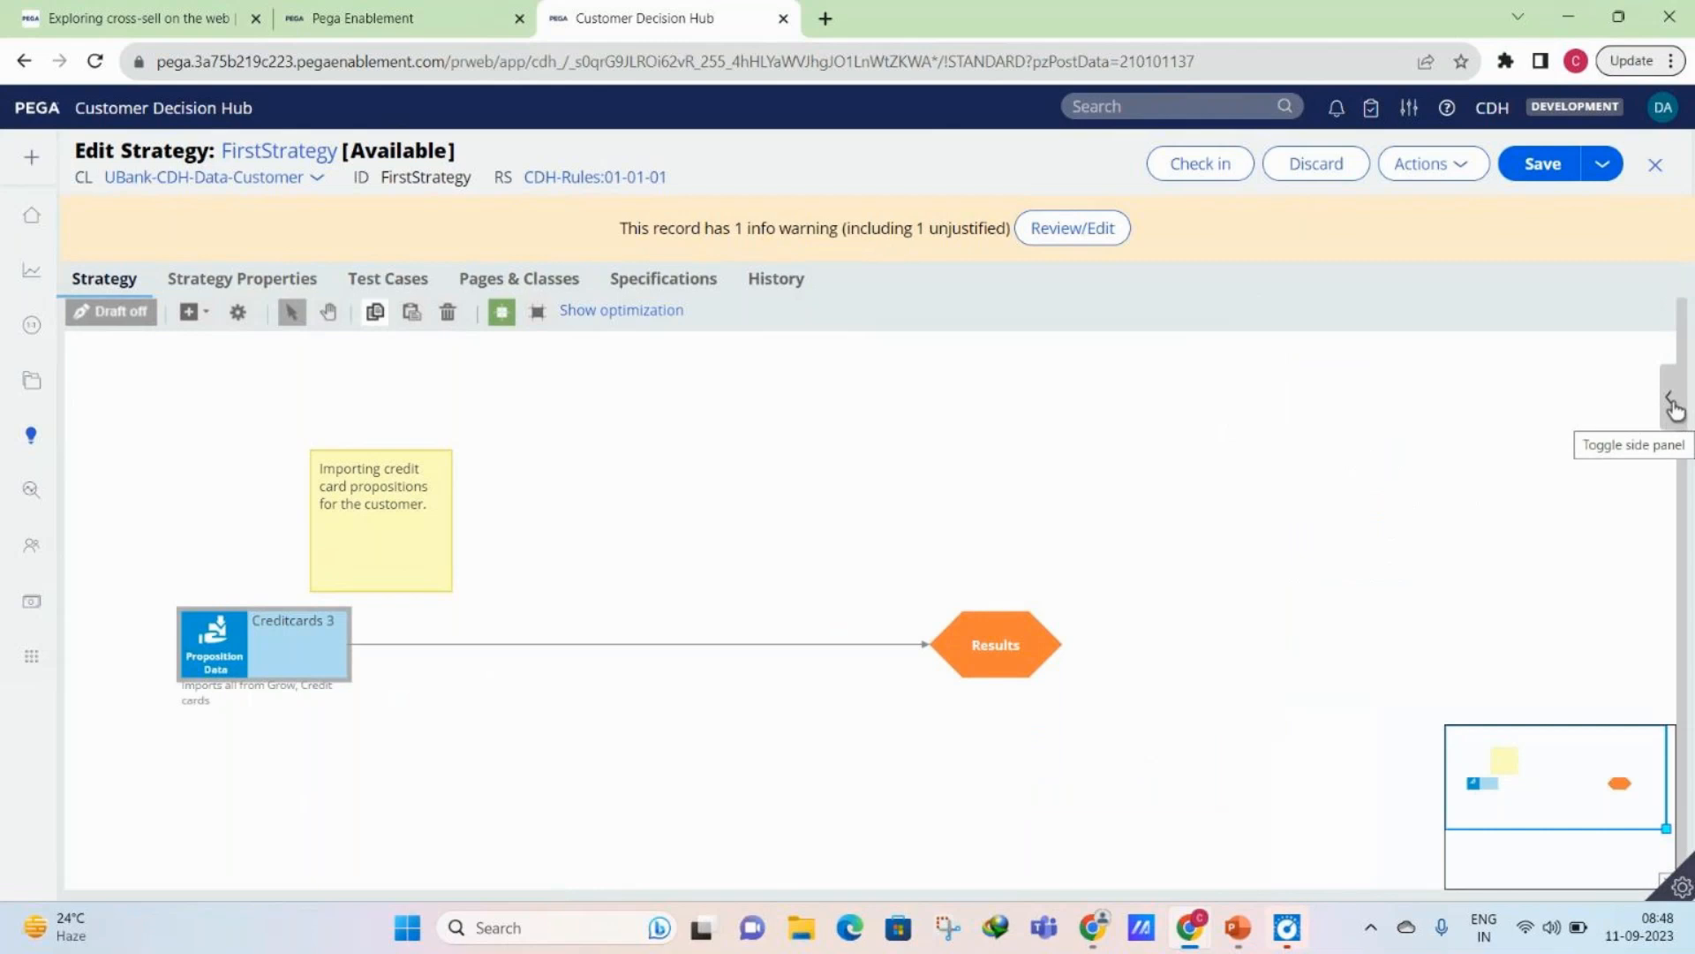
click(1675, 406)
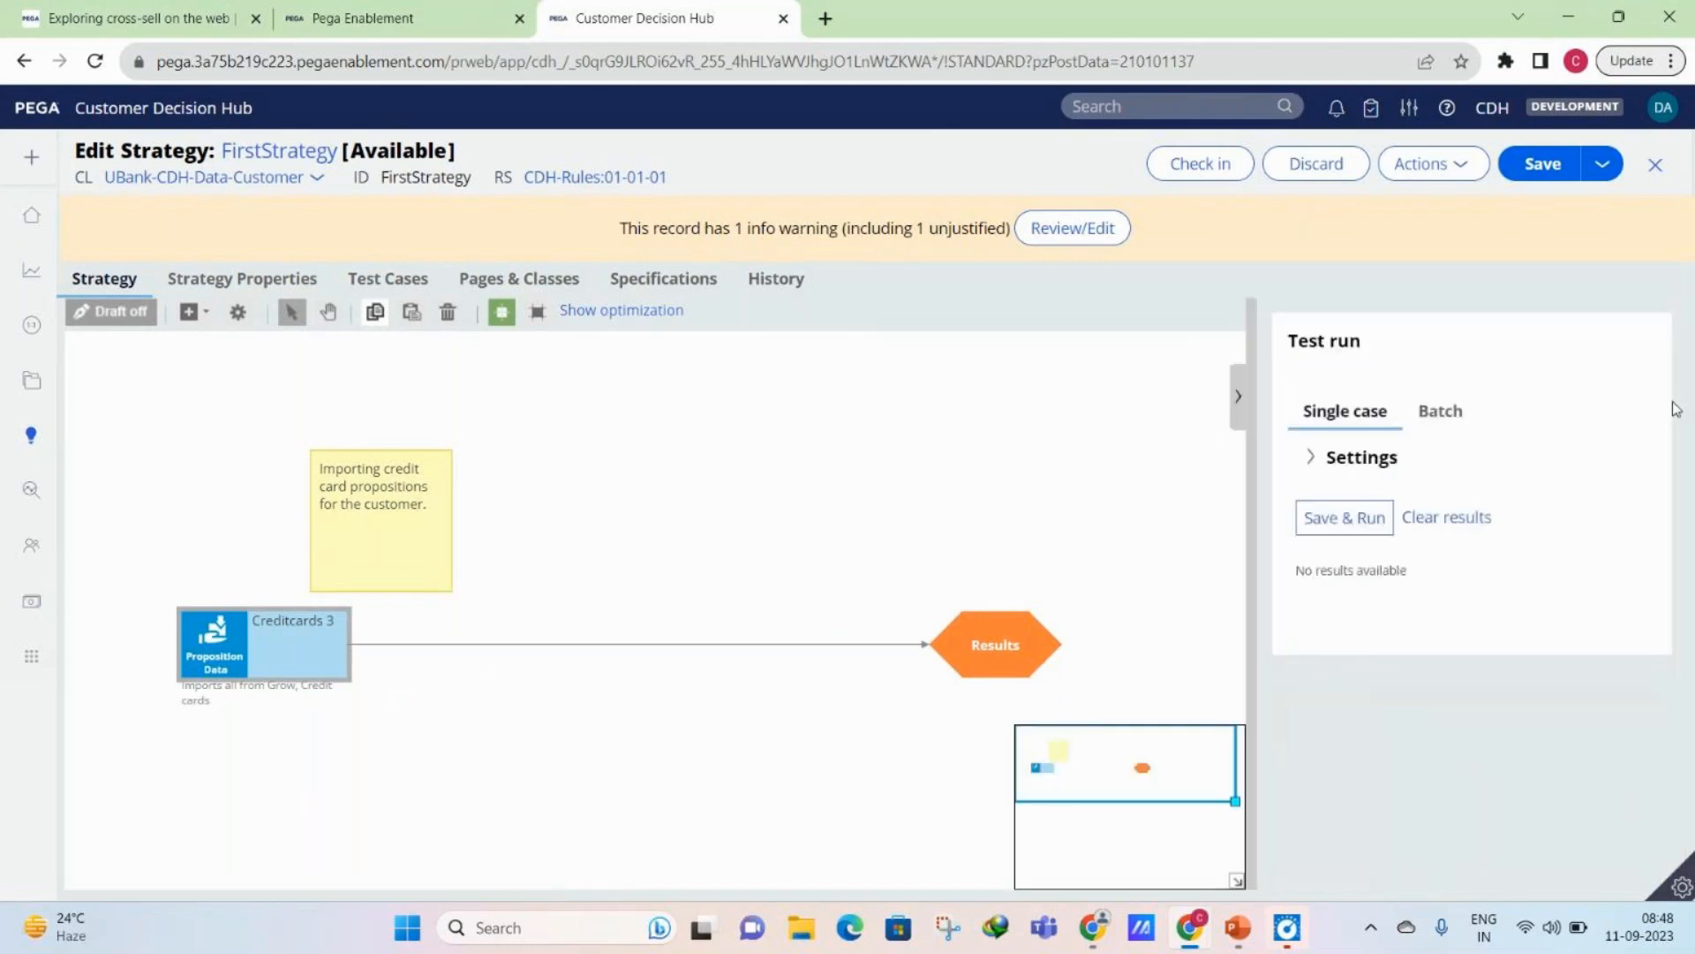
click(1440, 415)
click(1382, 433)
click(1444, 420)
click(1441, 407)
click(1240, 404)
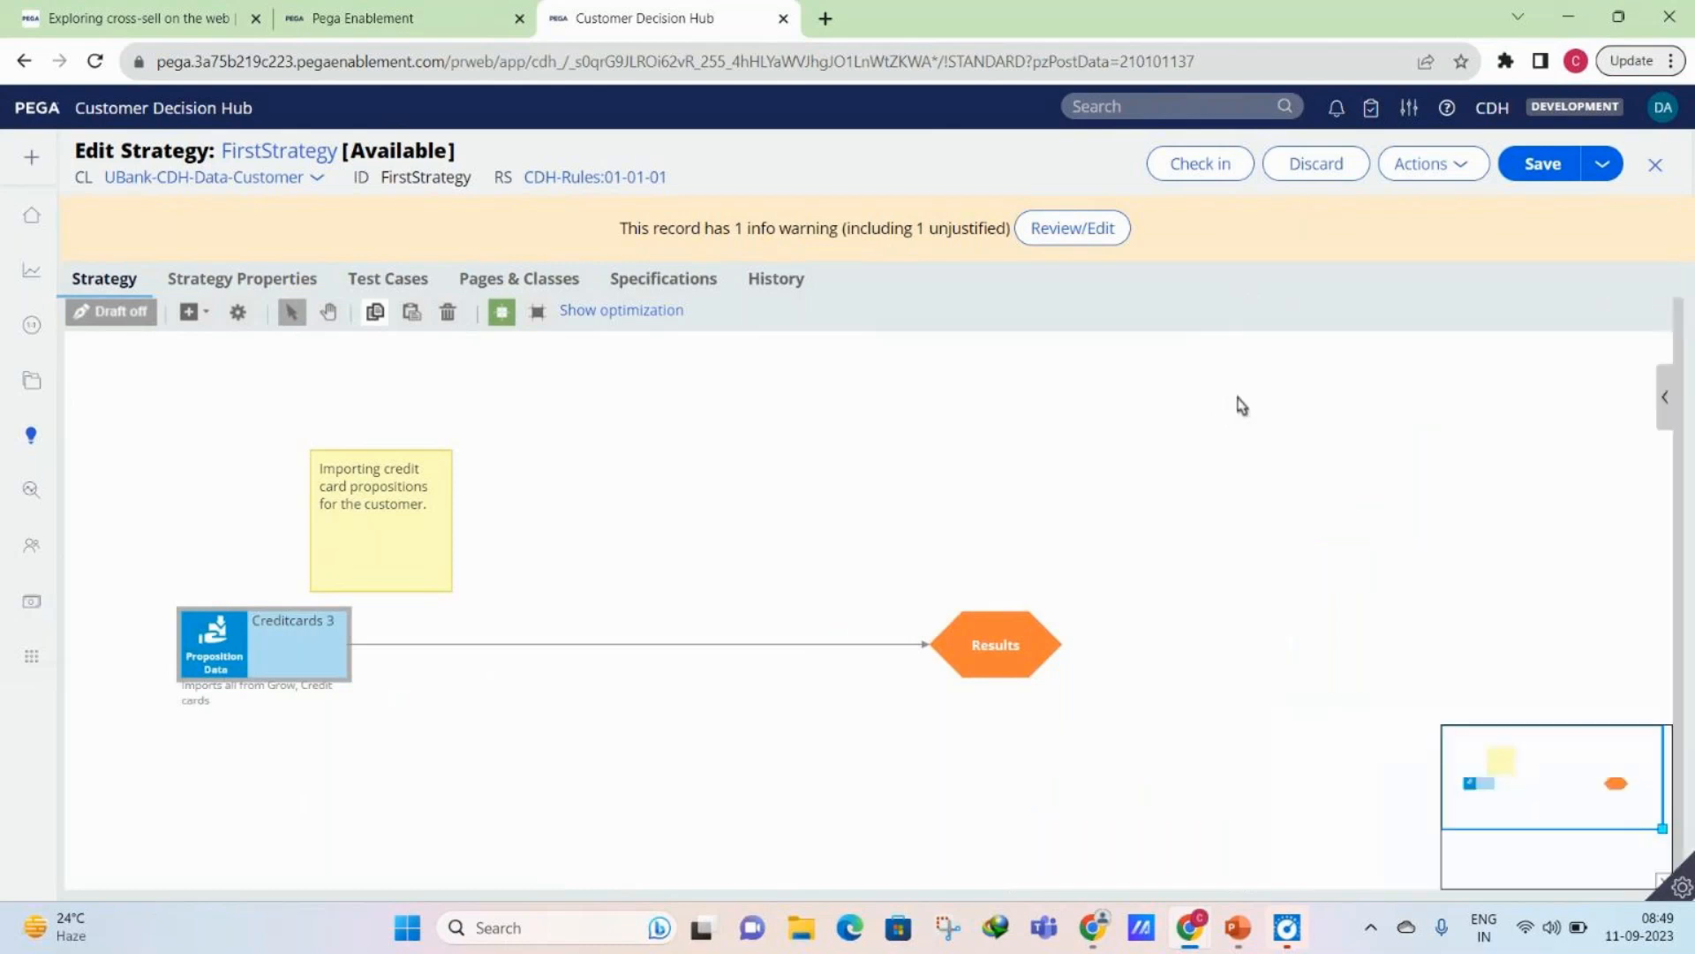
- Save the strategy, run it as a single case test, and examine the first result's fields
click(1667, 411)
click(1319, 527)
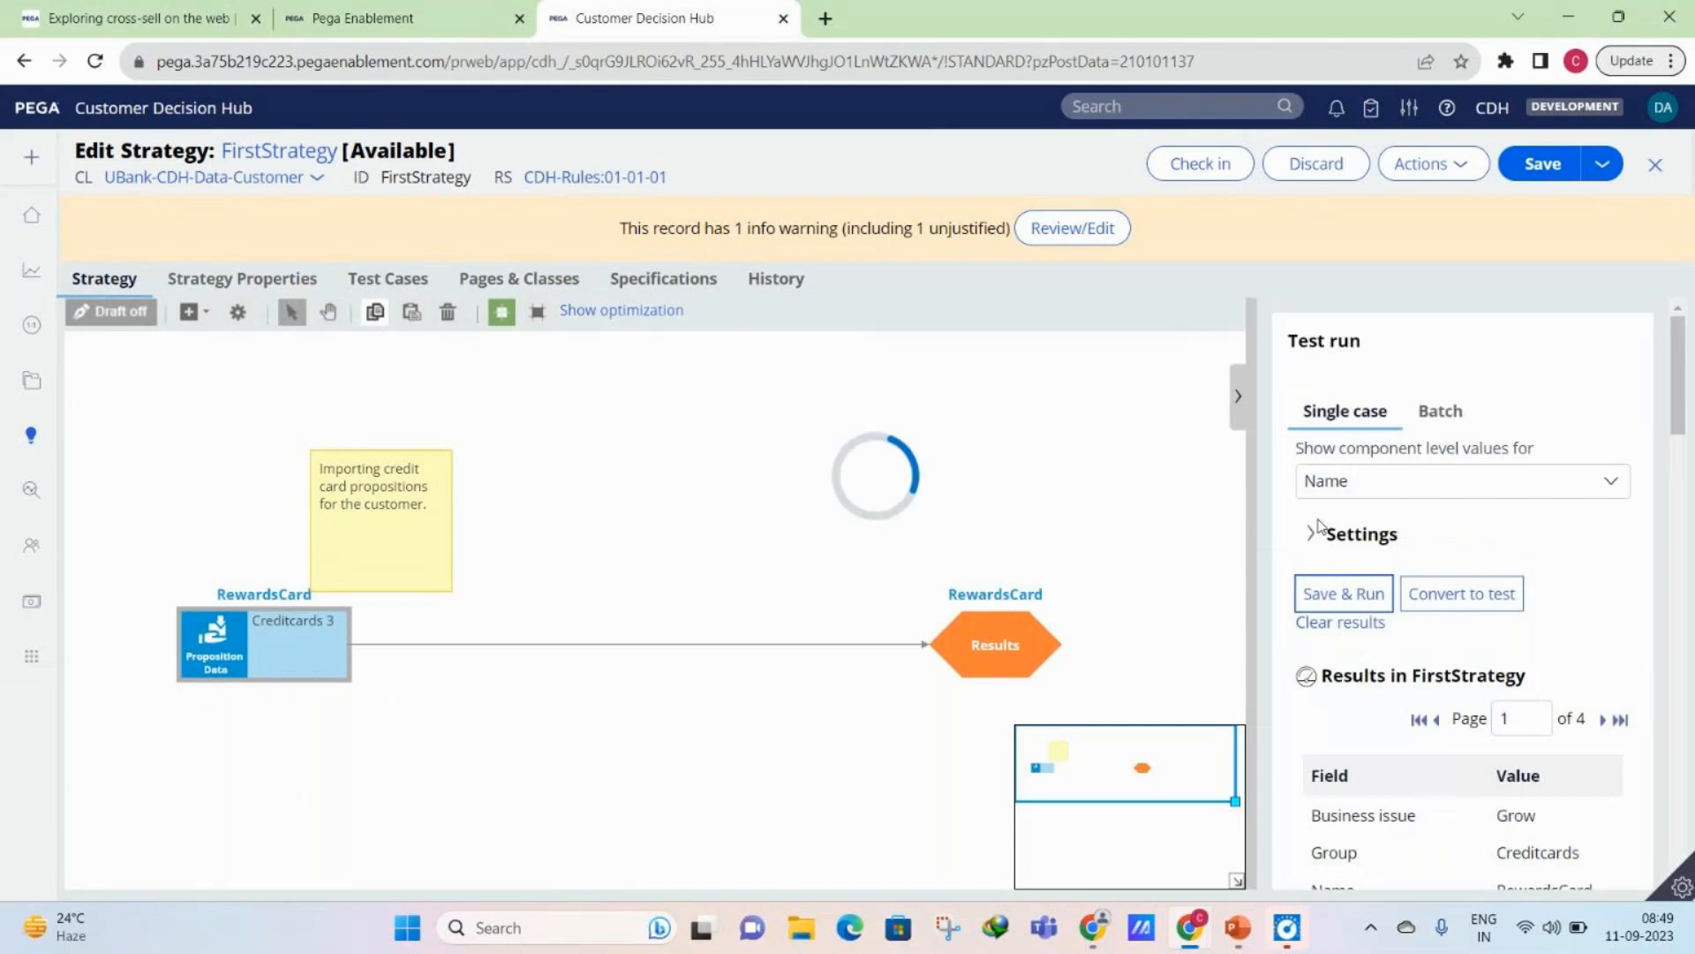
mouse_move(354, 626)
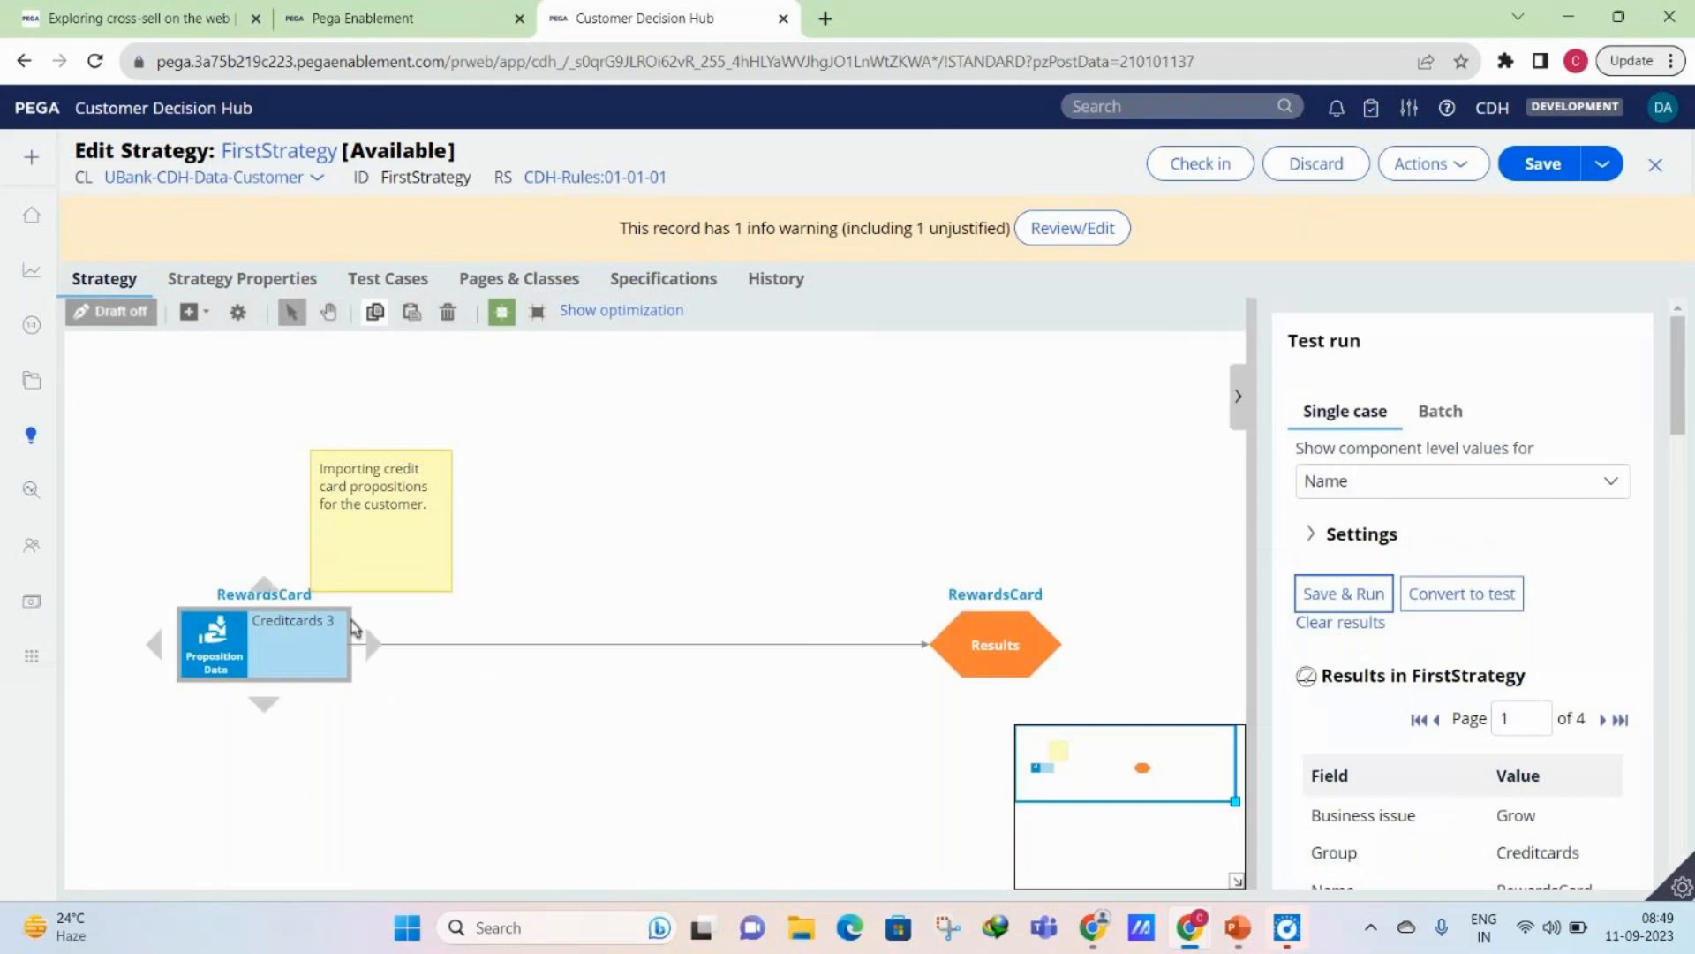
click(303, 622)
scroll(1624, 548, down, 1)
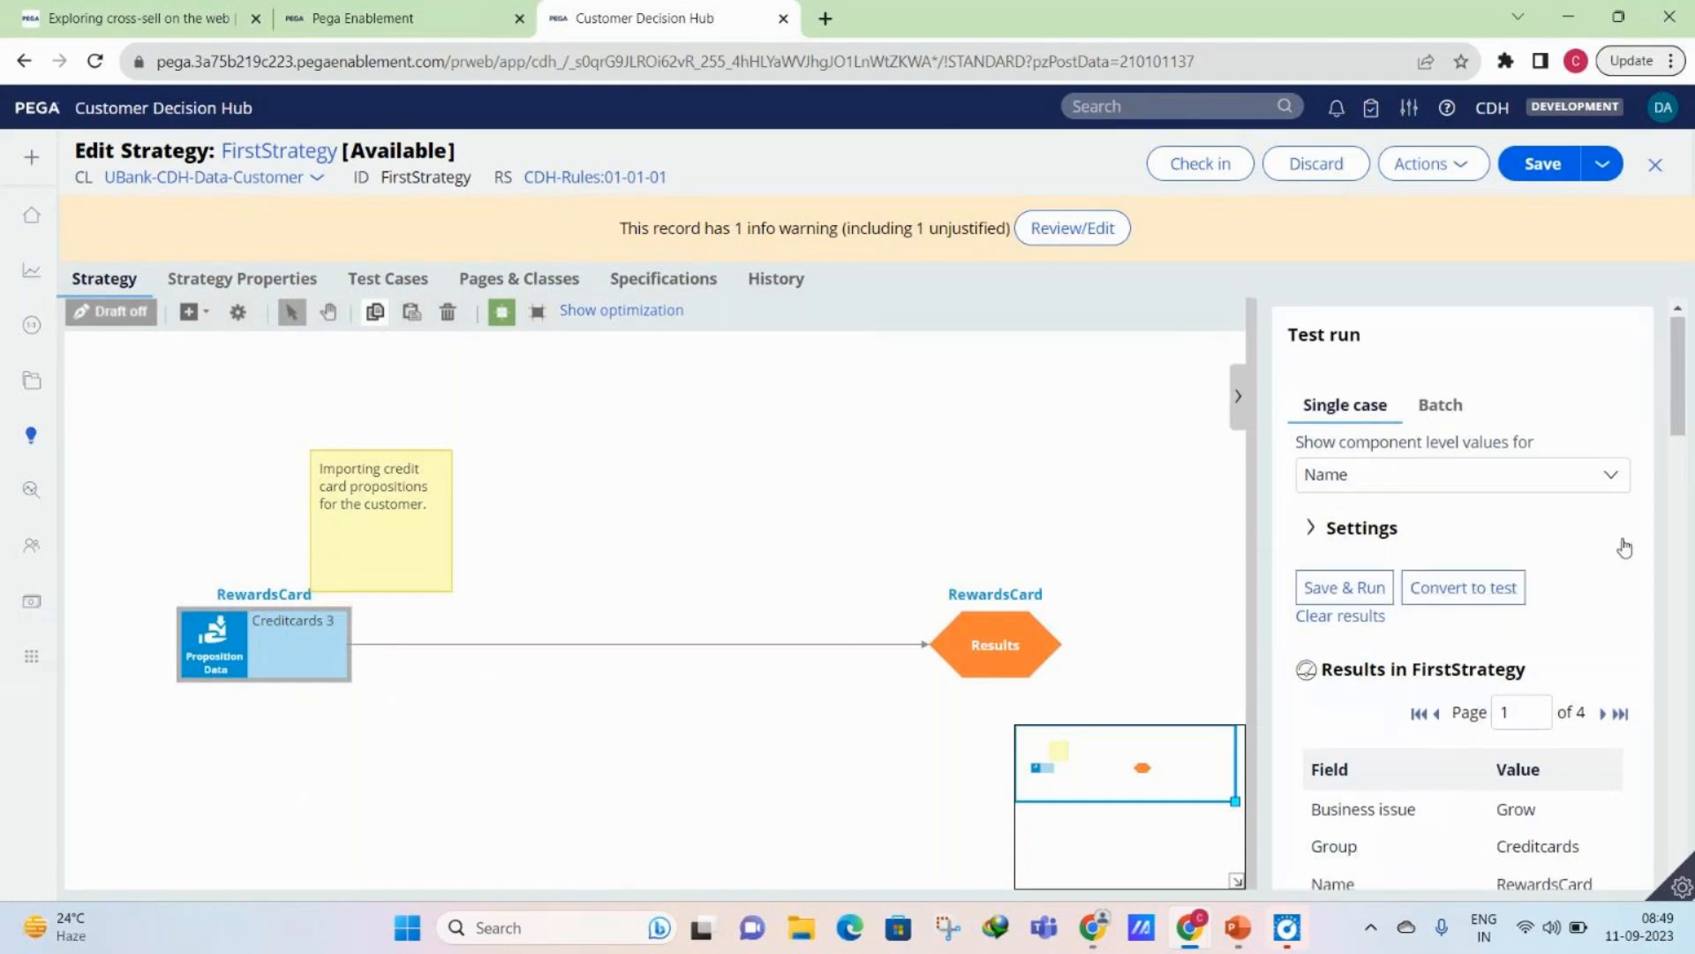
scroll(1625, 547, down, 4)
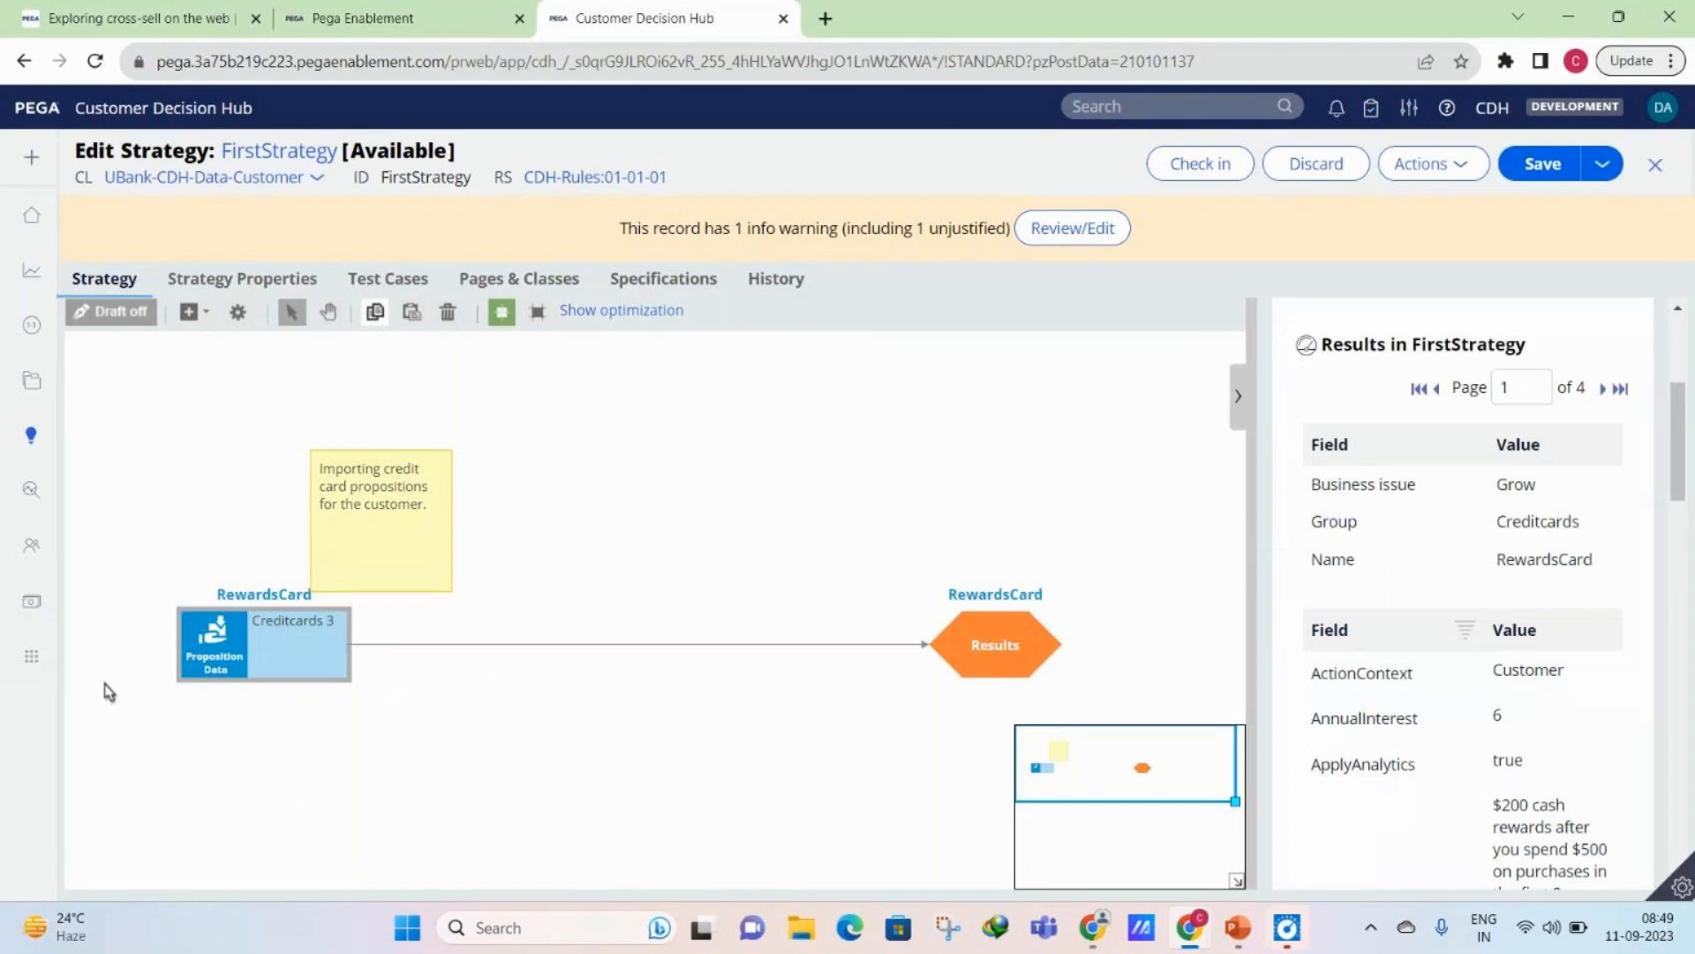
- Check which propositions Creditcards 3 can import in its proposition data properties, leaving the import setting as it is
click(208, 662)
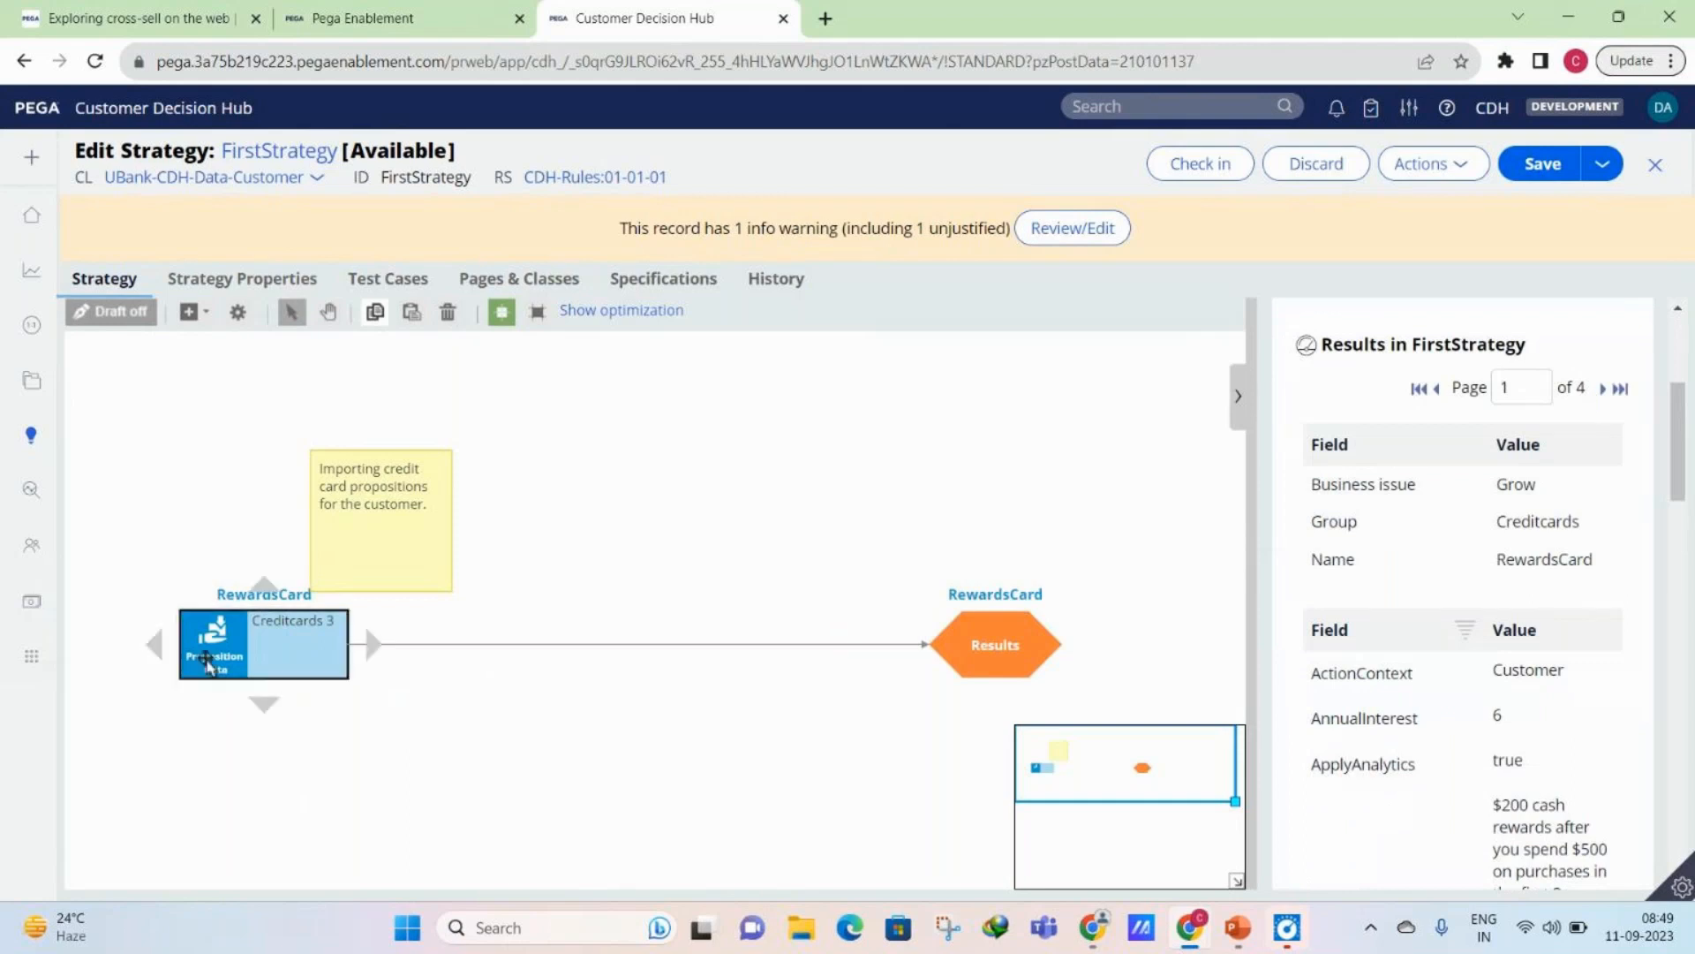
double_click(208, 662)
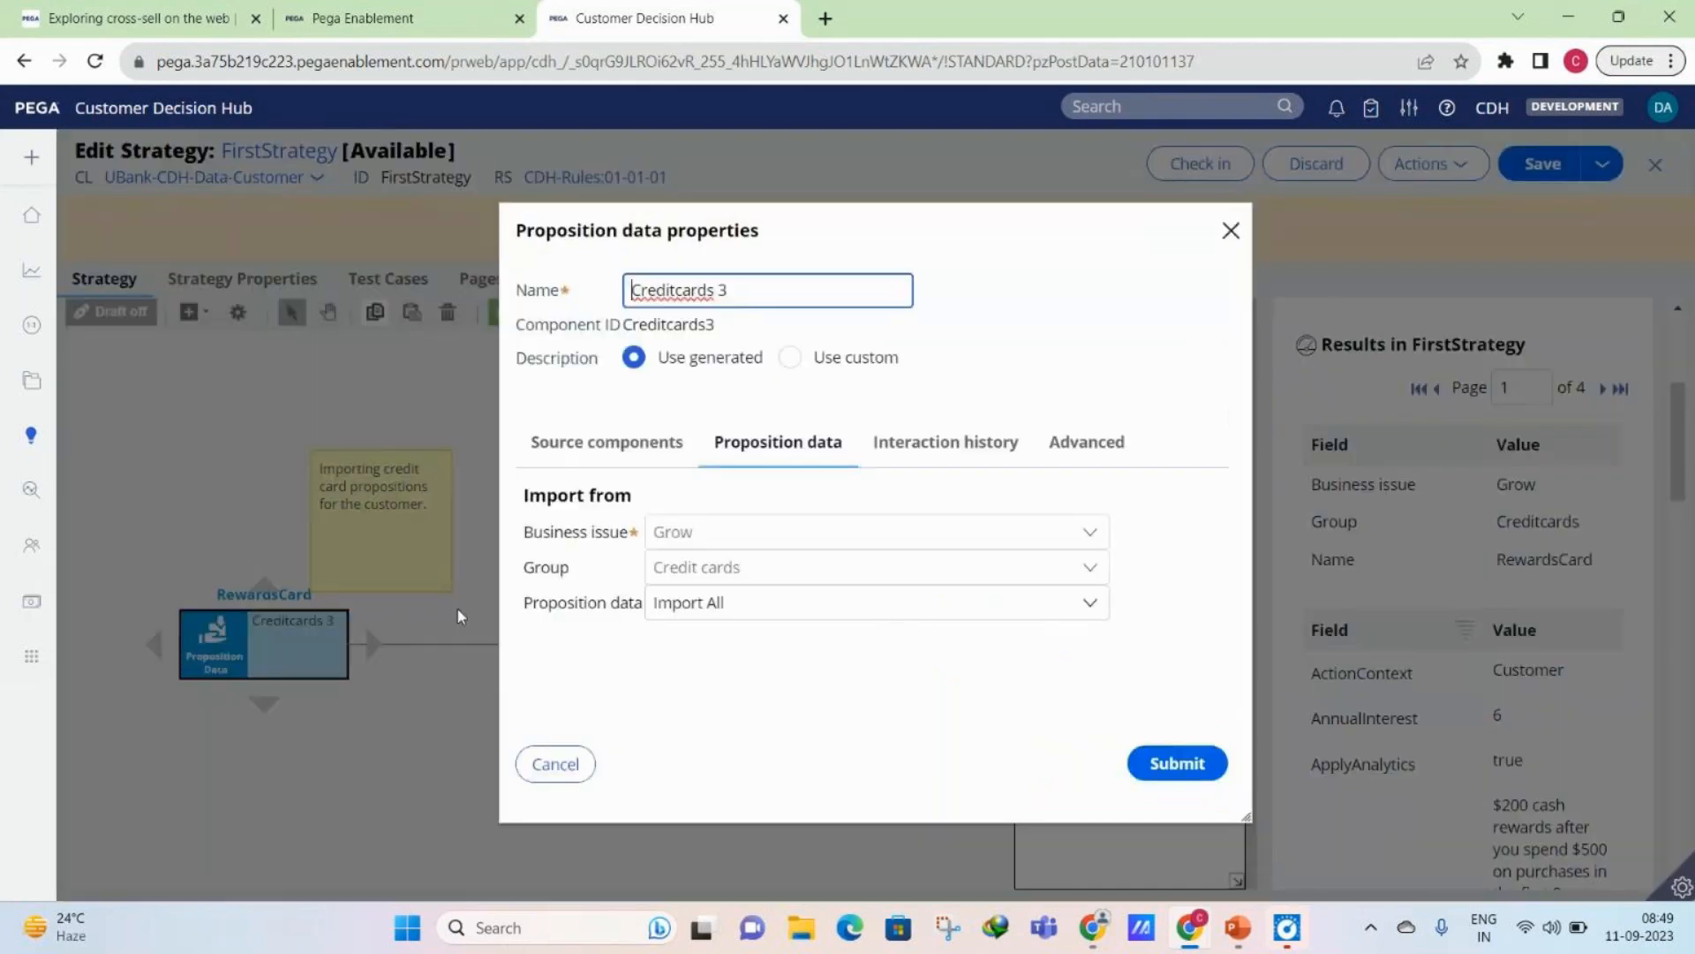
click(794, 602)
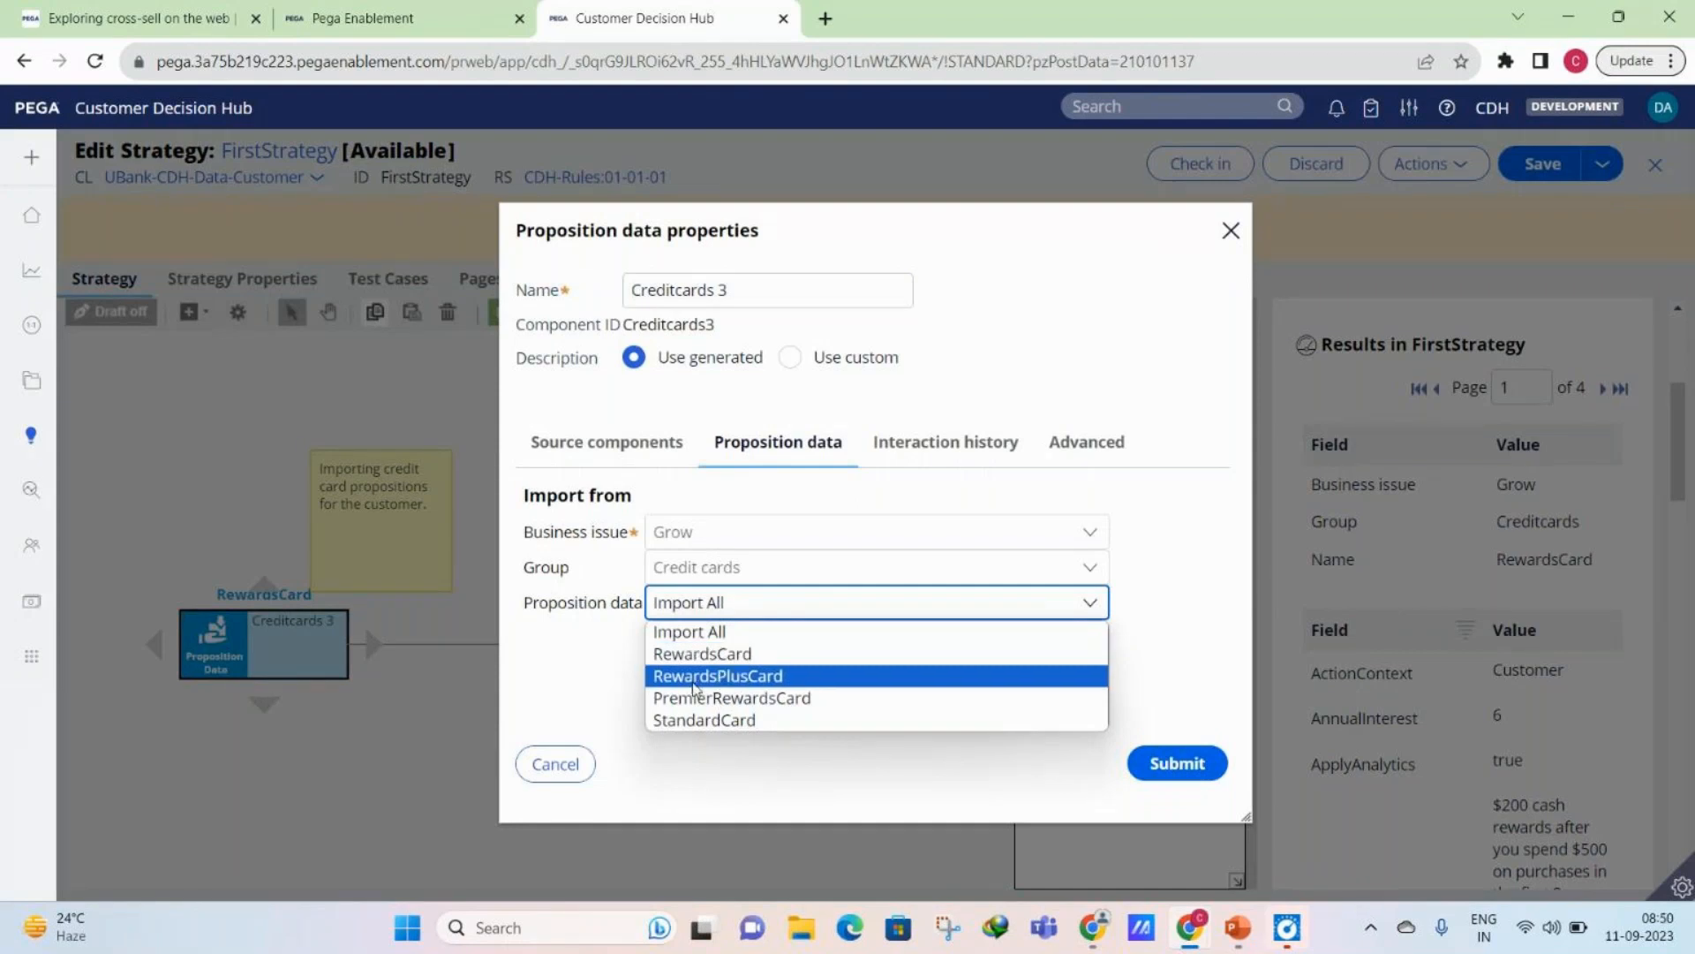
click(575, 781)
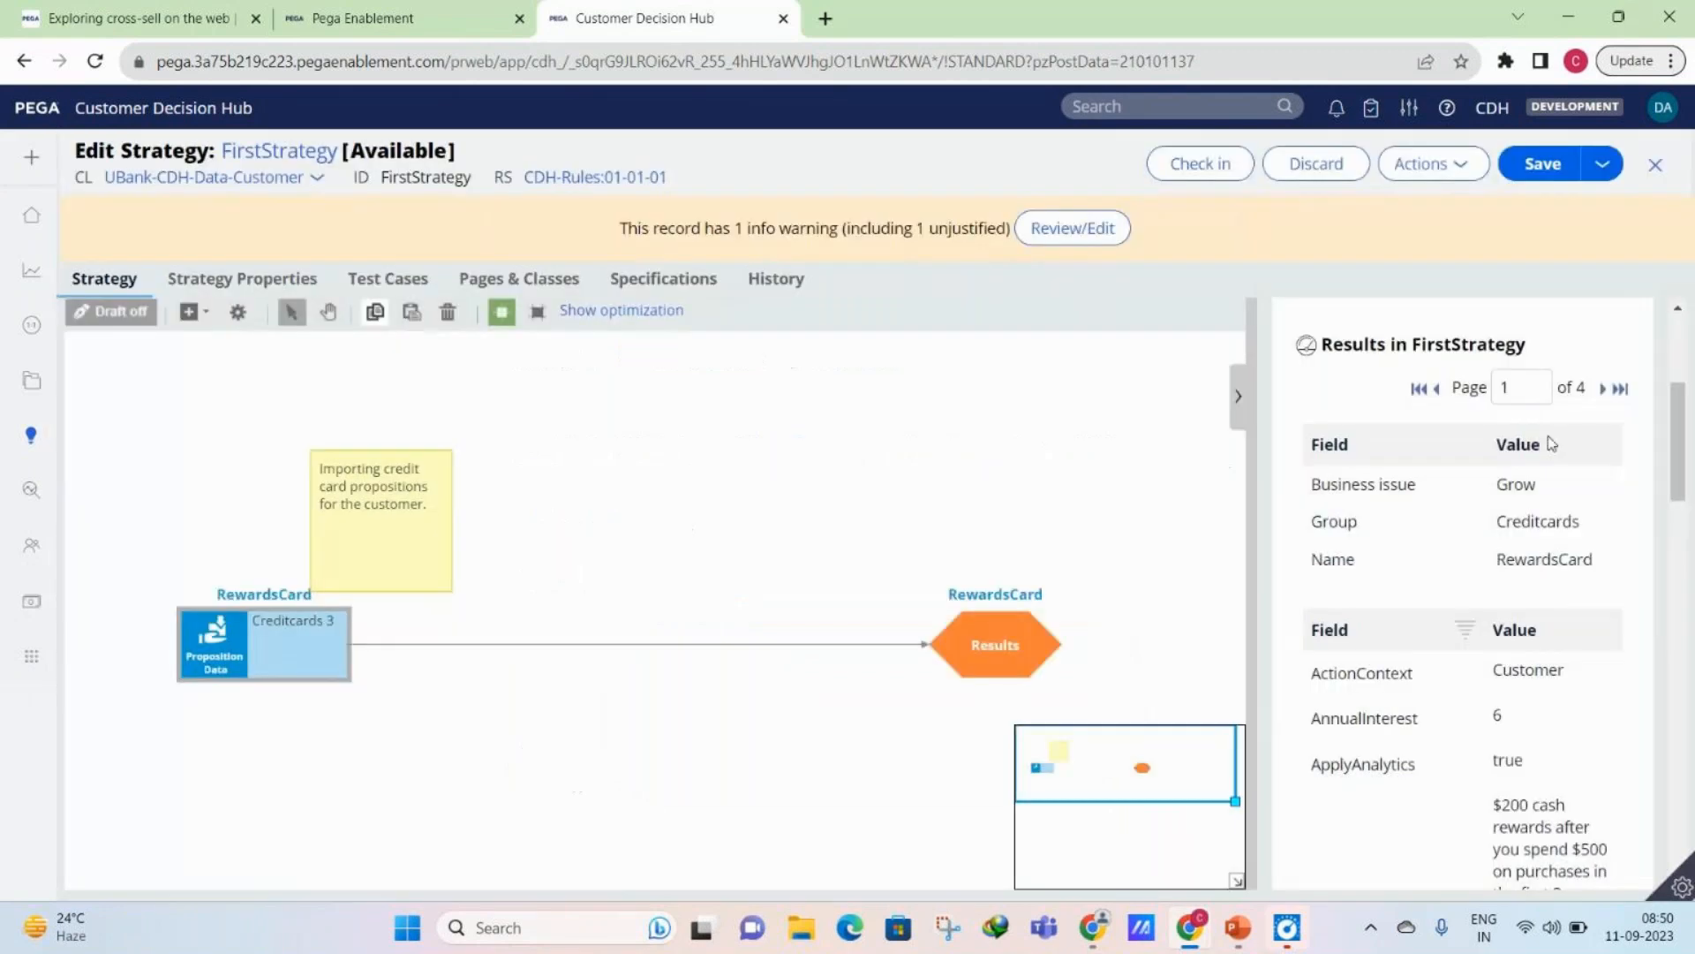
- Page through the test run results to page 4 and read the fields of that proposition
double_click(1602, 391)
click(1604, 390)
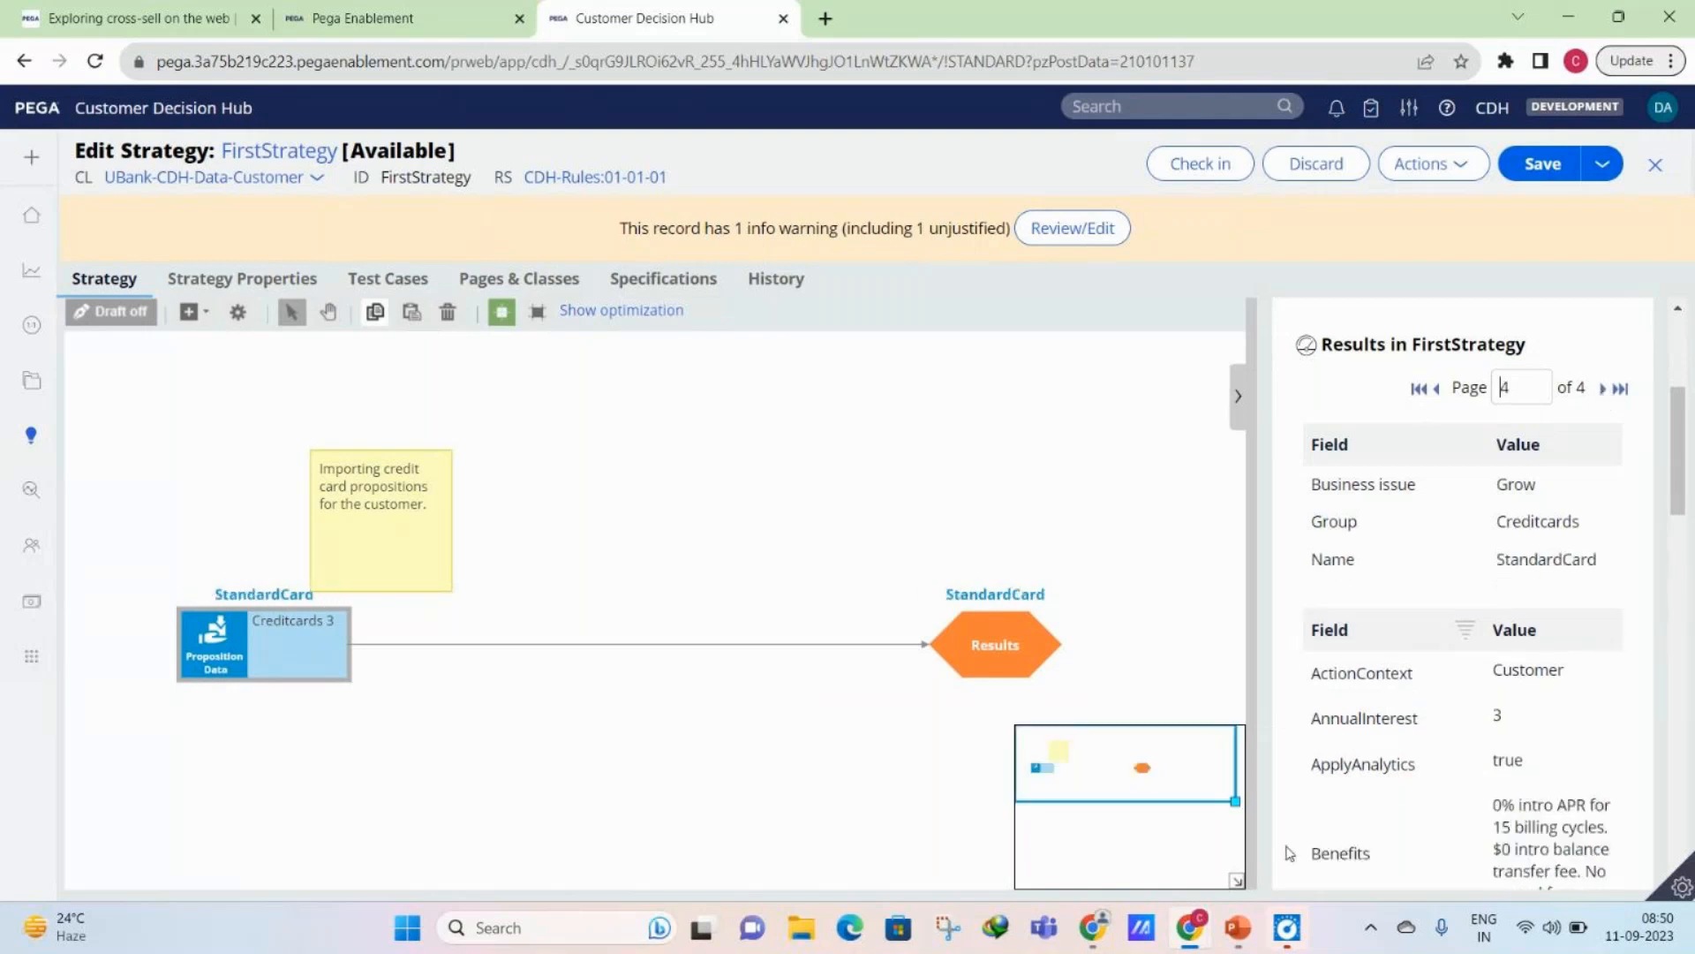
scroll(1479, 465, up, 1)
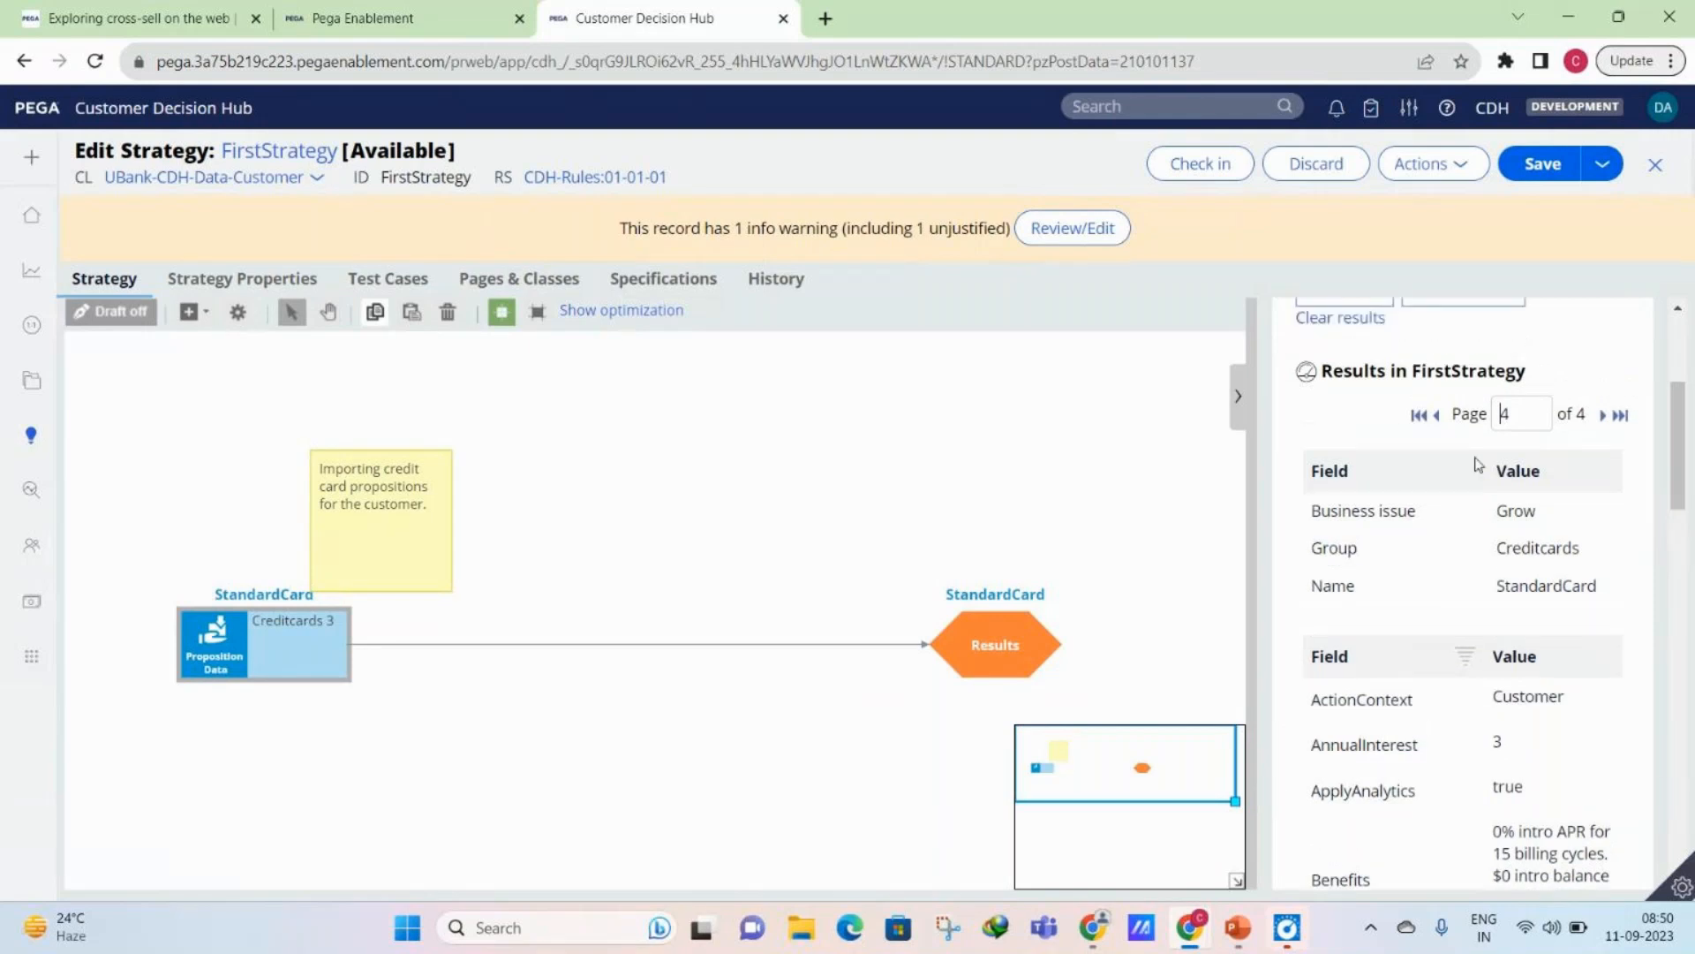
scroll(1479, 465, up, 2)
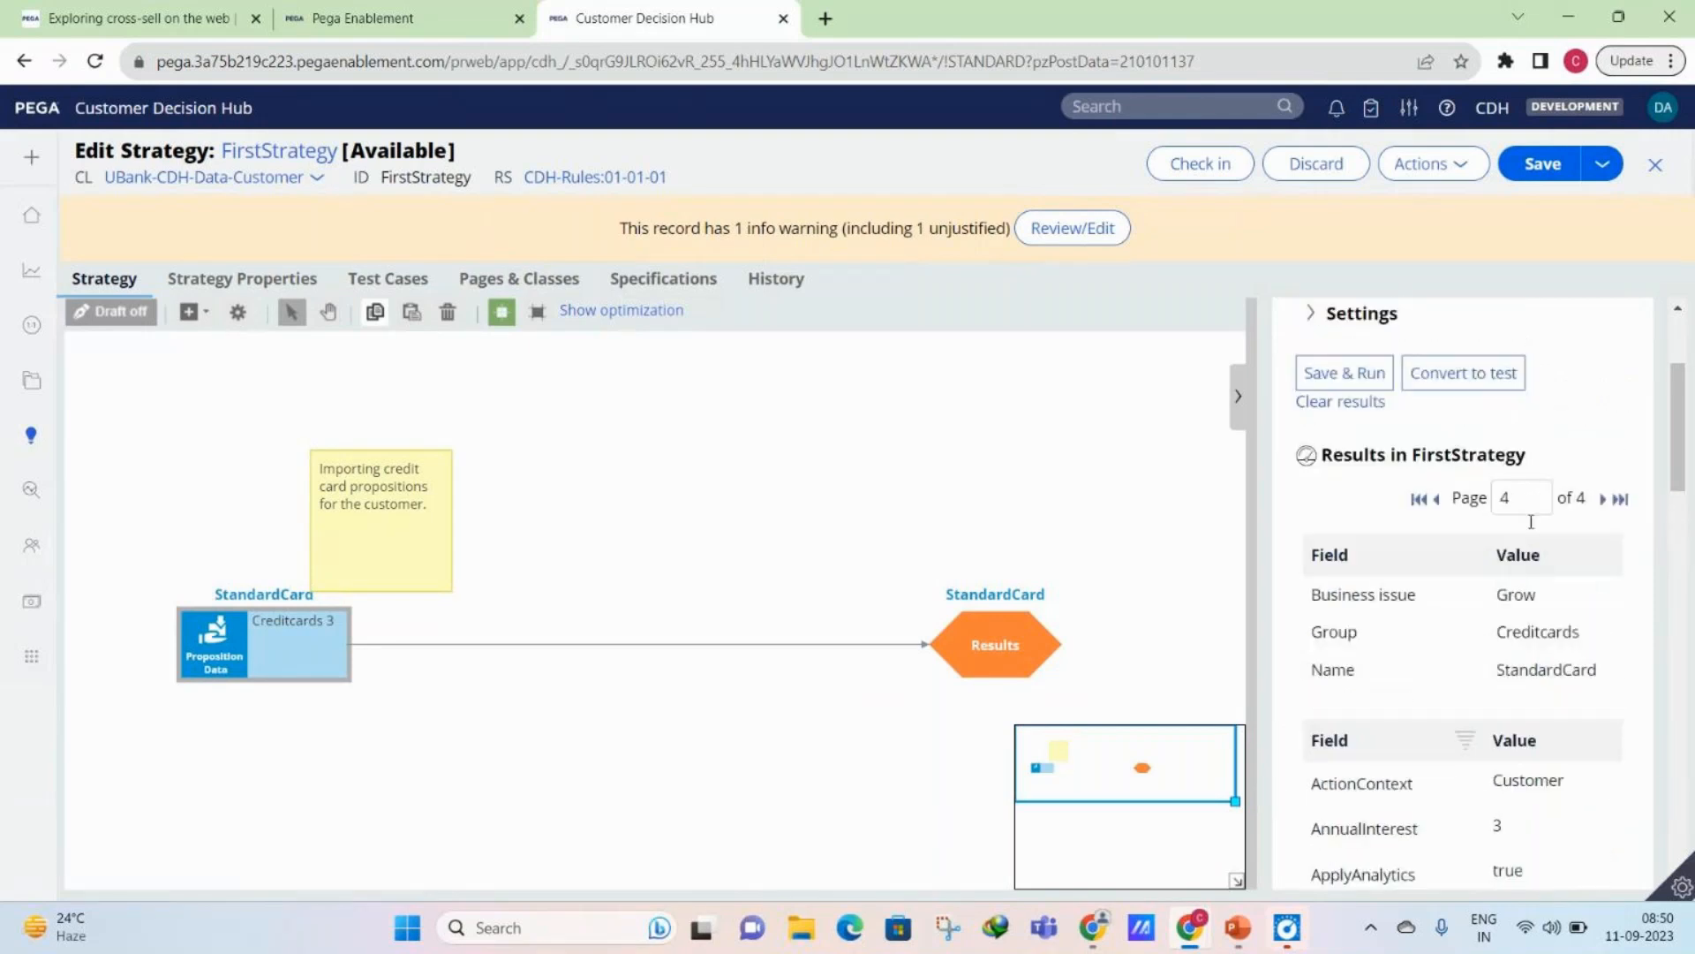
scroll(1518, 574, down, 2)
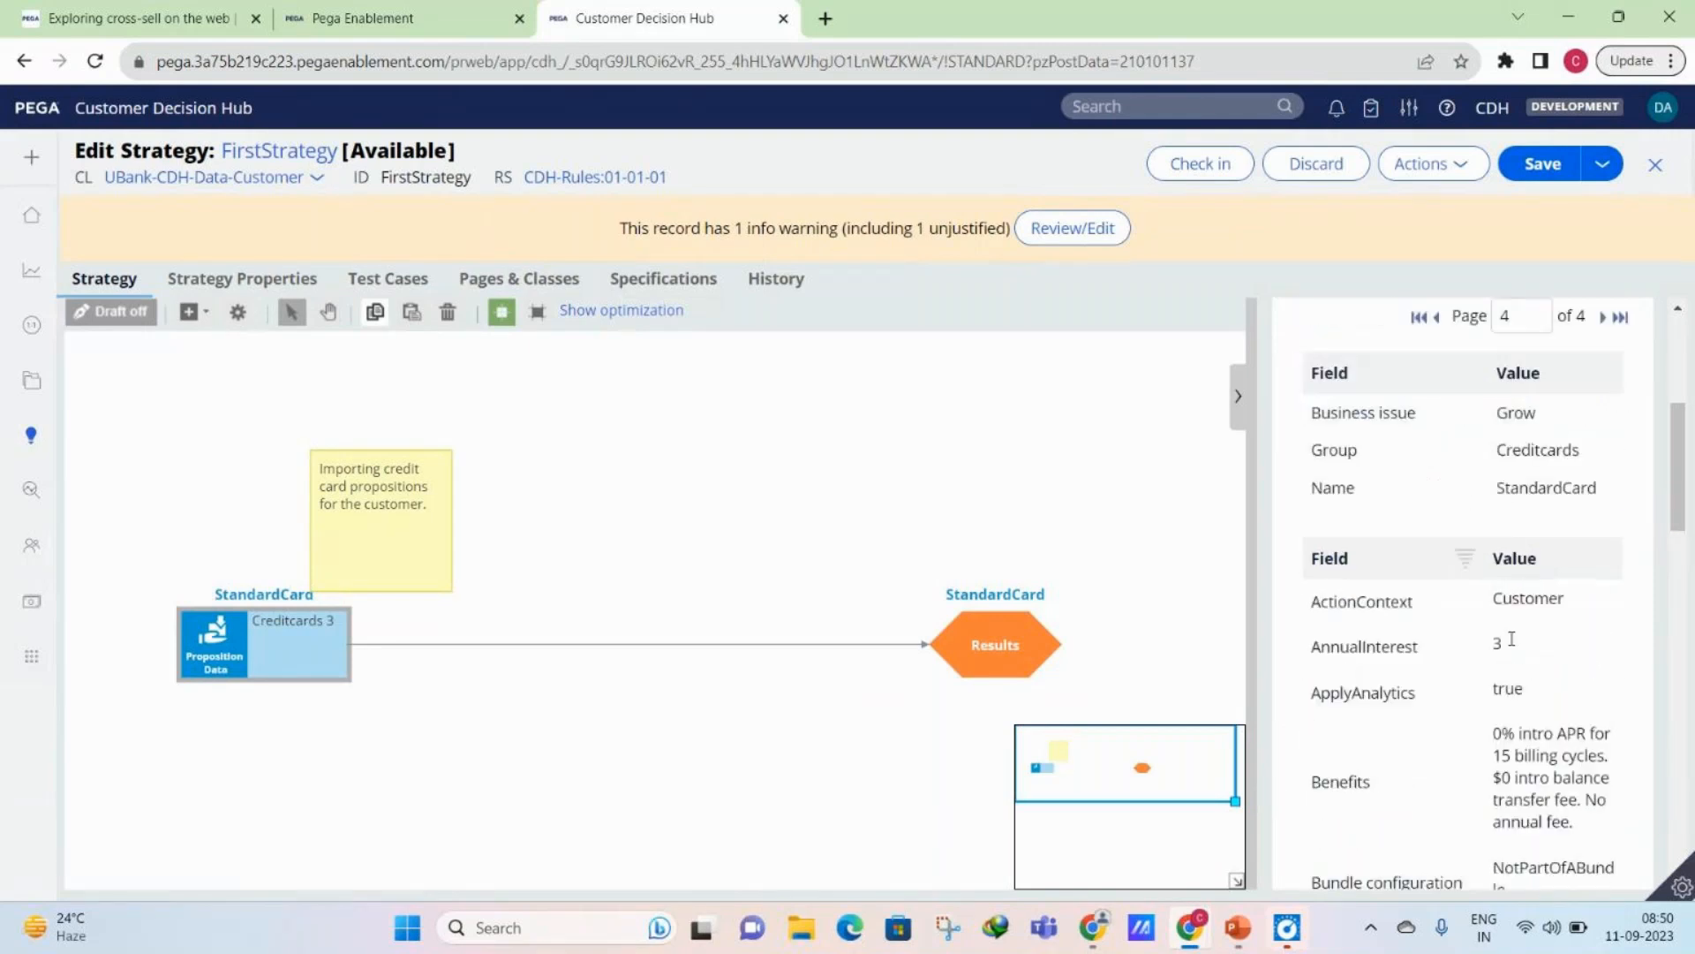
scroll(1511, 638, down, 10)
scroll(1511, 638, down, 1)
- Bring up the GoTo meeting window beside the strategy and look back over the StandardCard result fields
mouse_move(1190, 927)
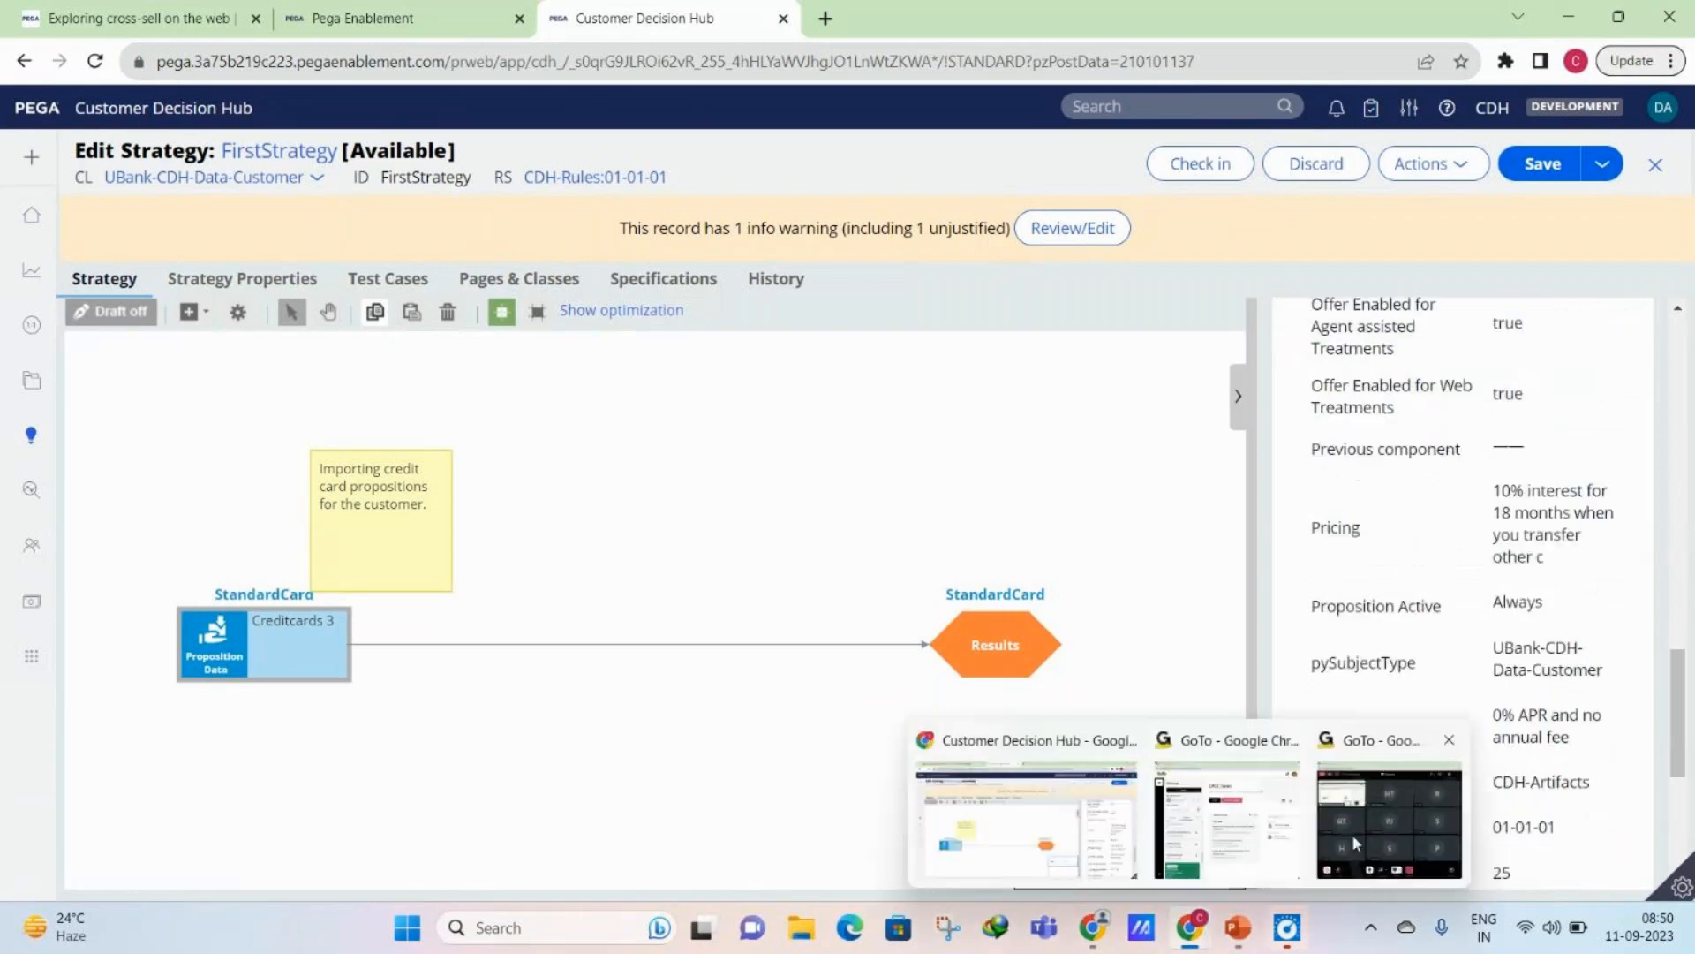
mouse_move(1384, 842)
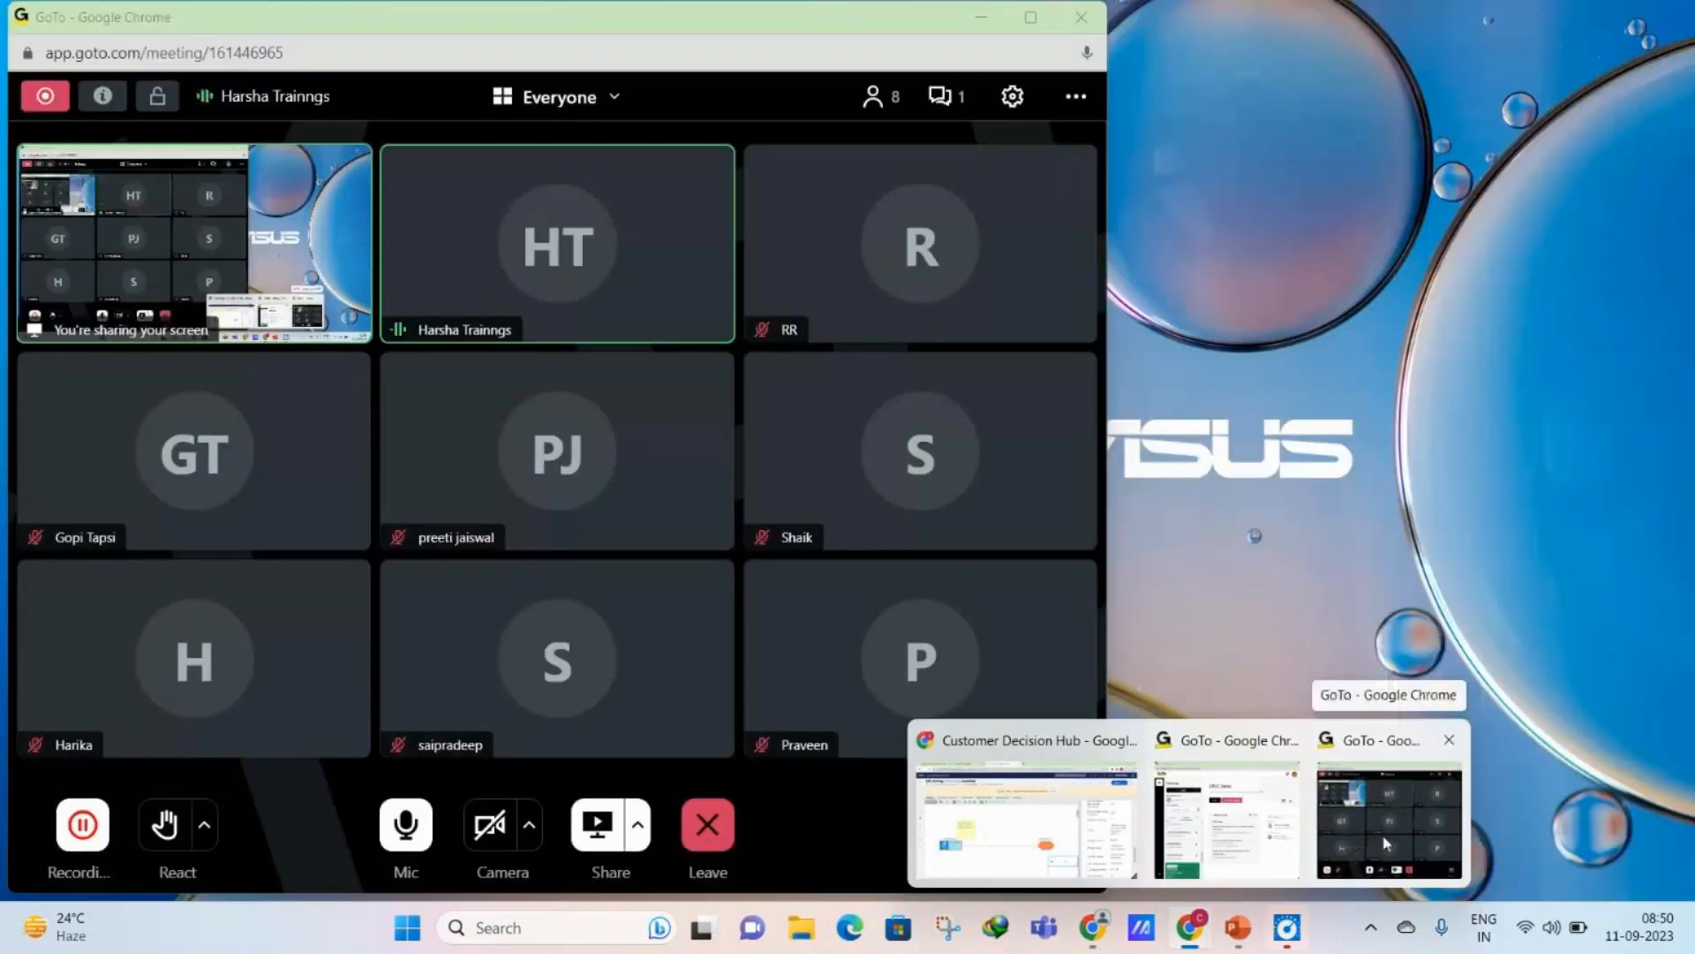
click(1384, 841)
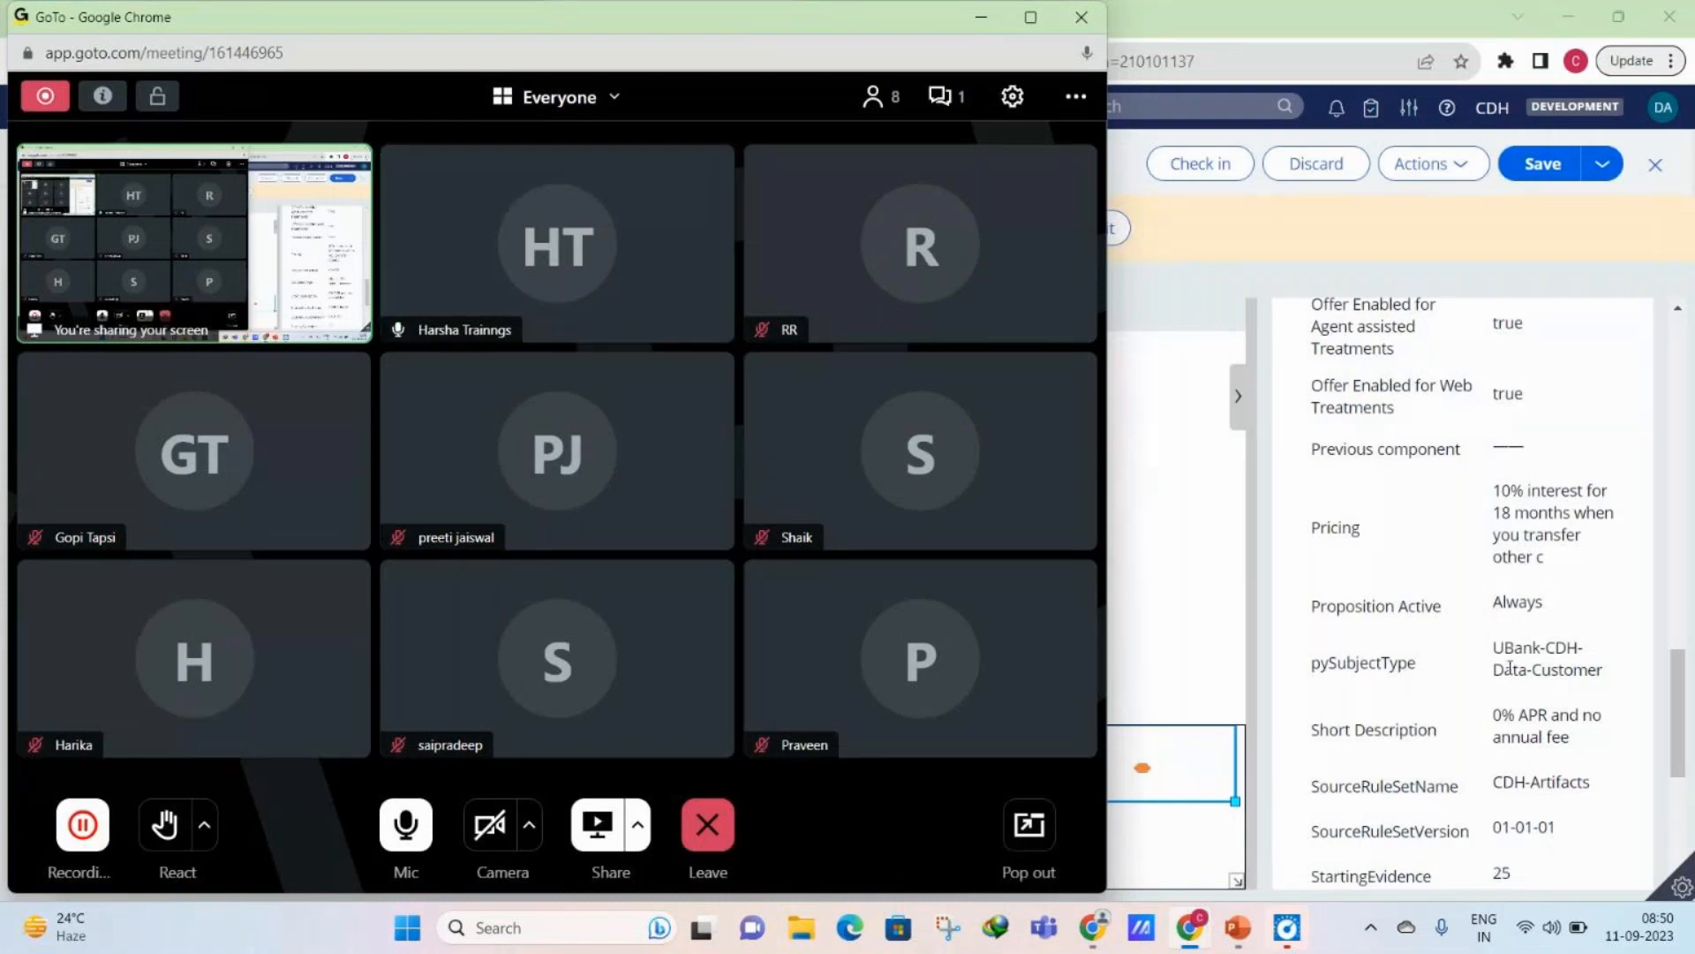
scroll(1510, 667, up, 3)
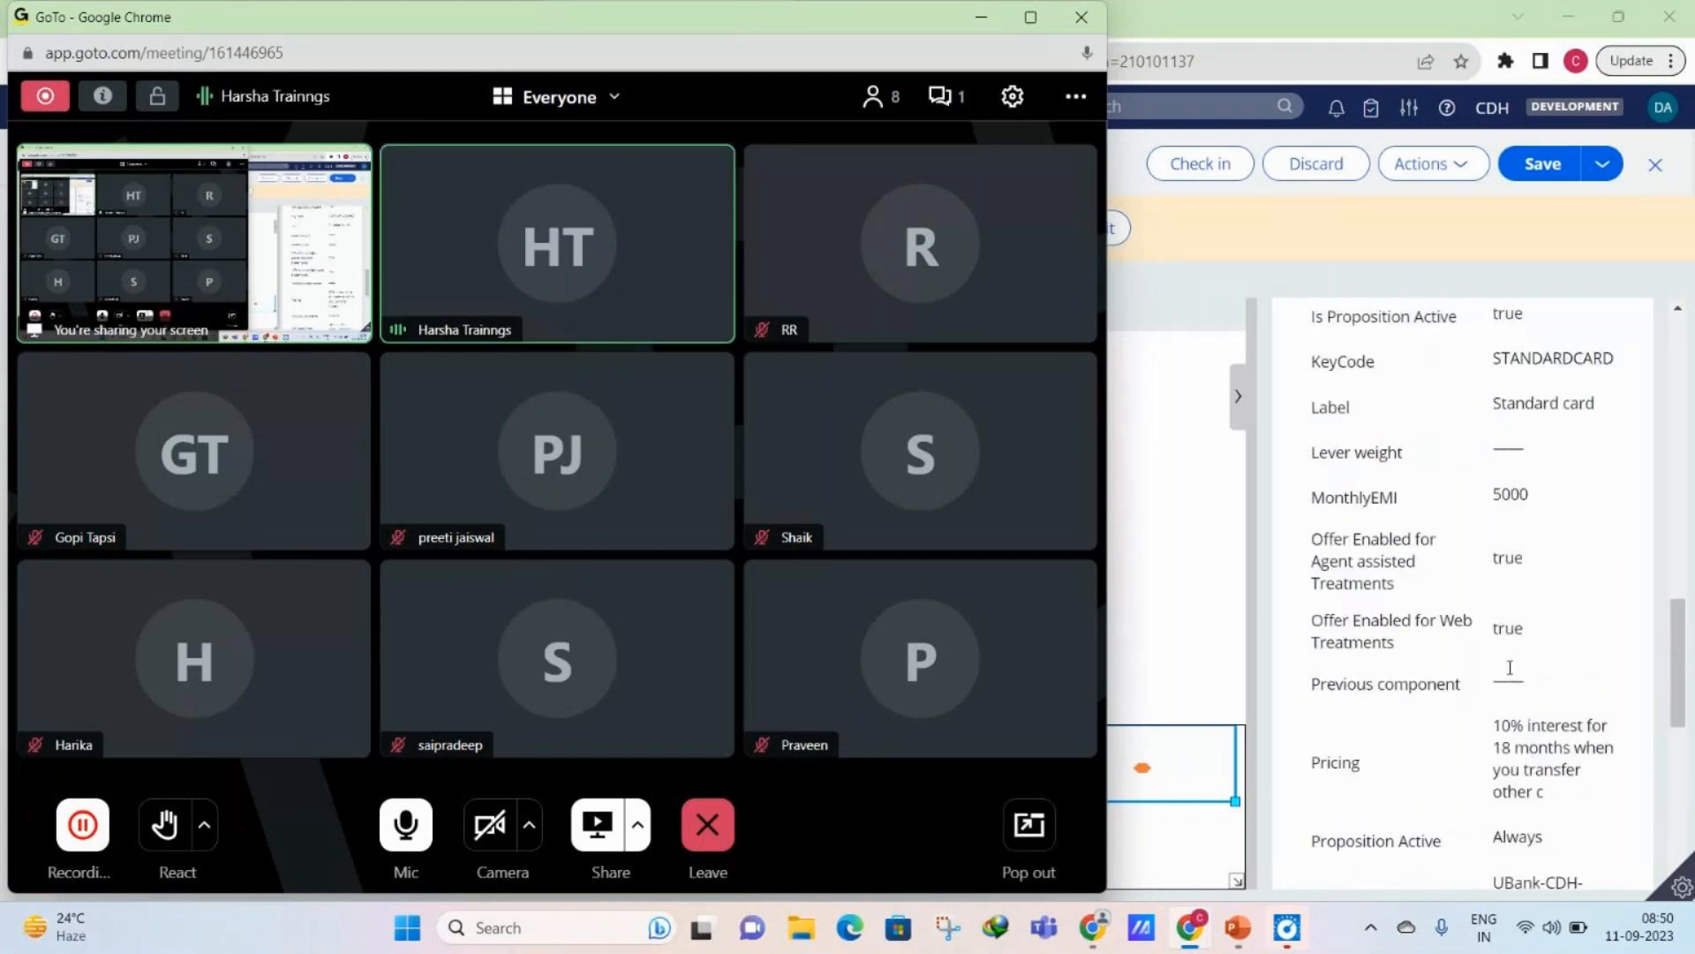
scroll(1510, 666, up, 5)
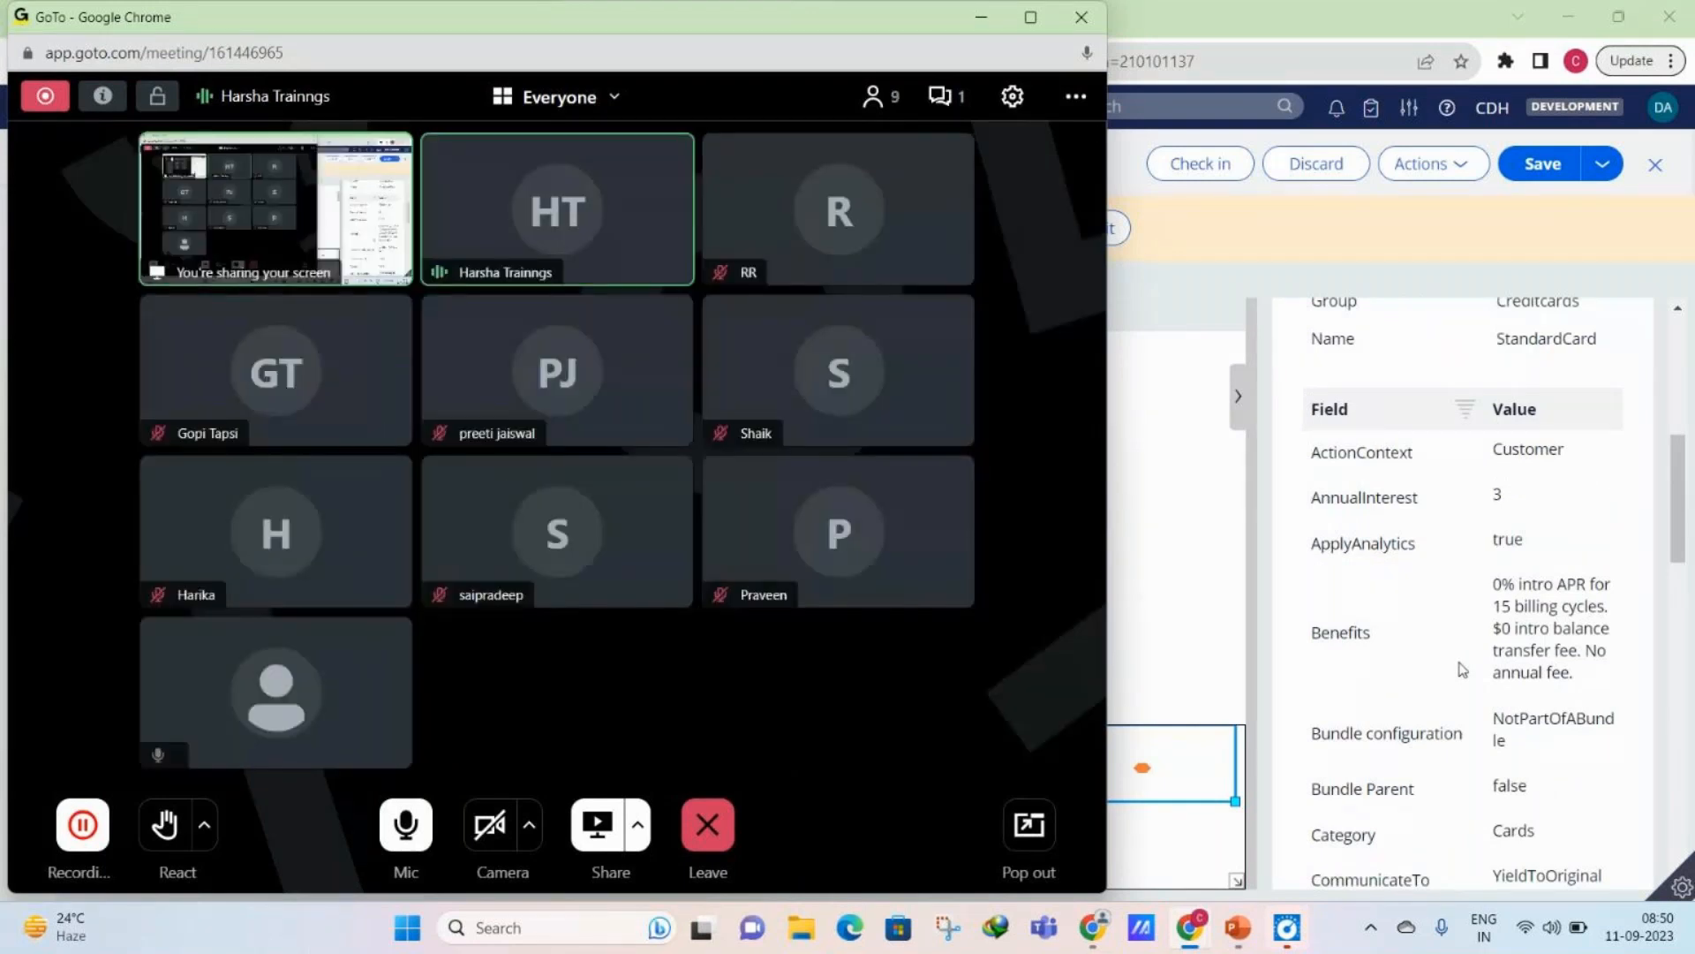
- Return to the FirstStrategy canvas and page the test run results back to page 1
scroll(1462, 668, up, 2)
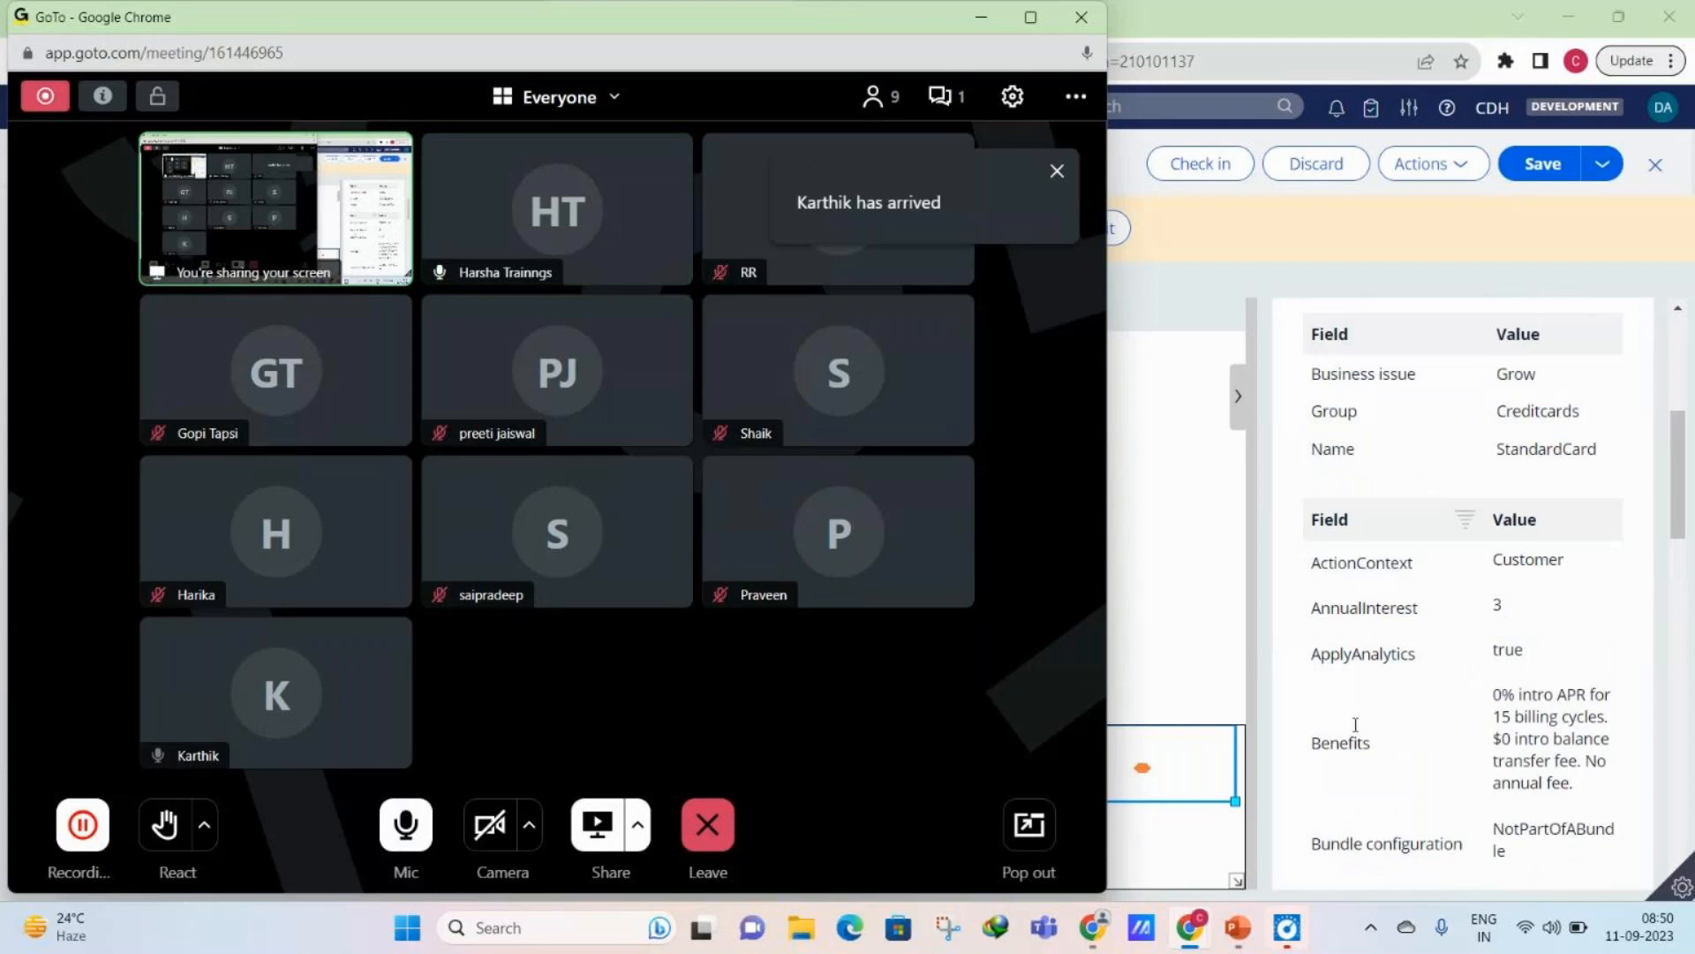
click(1444, 649)
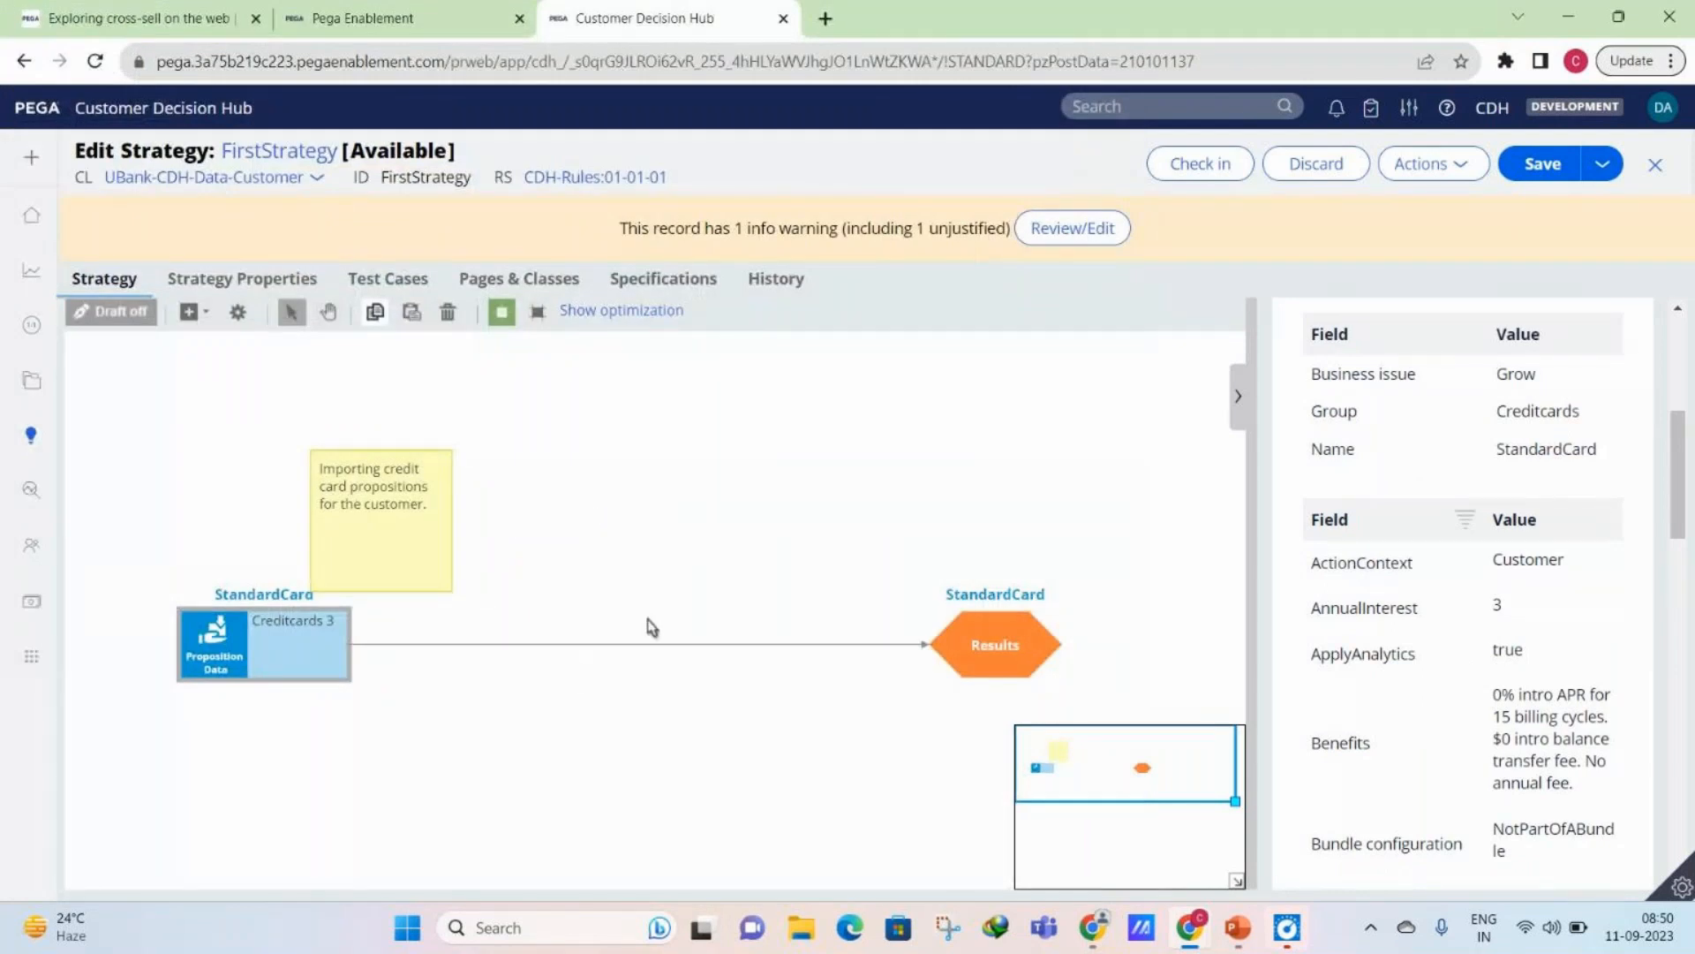
click(234, 637)
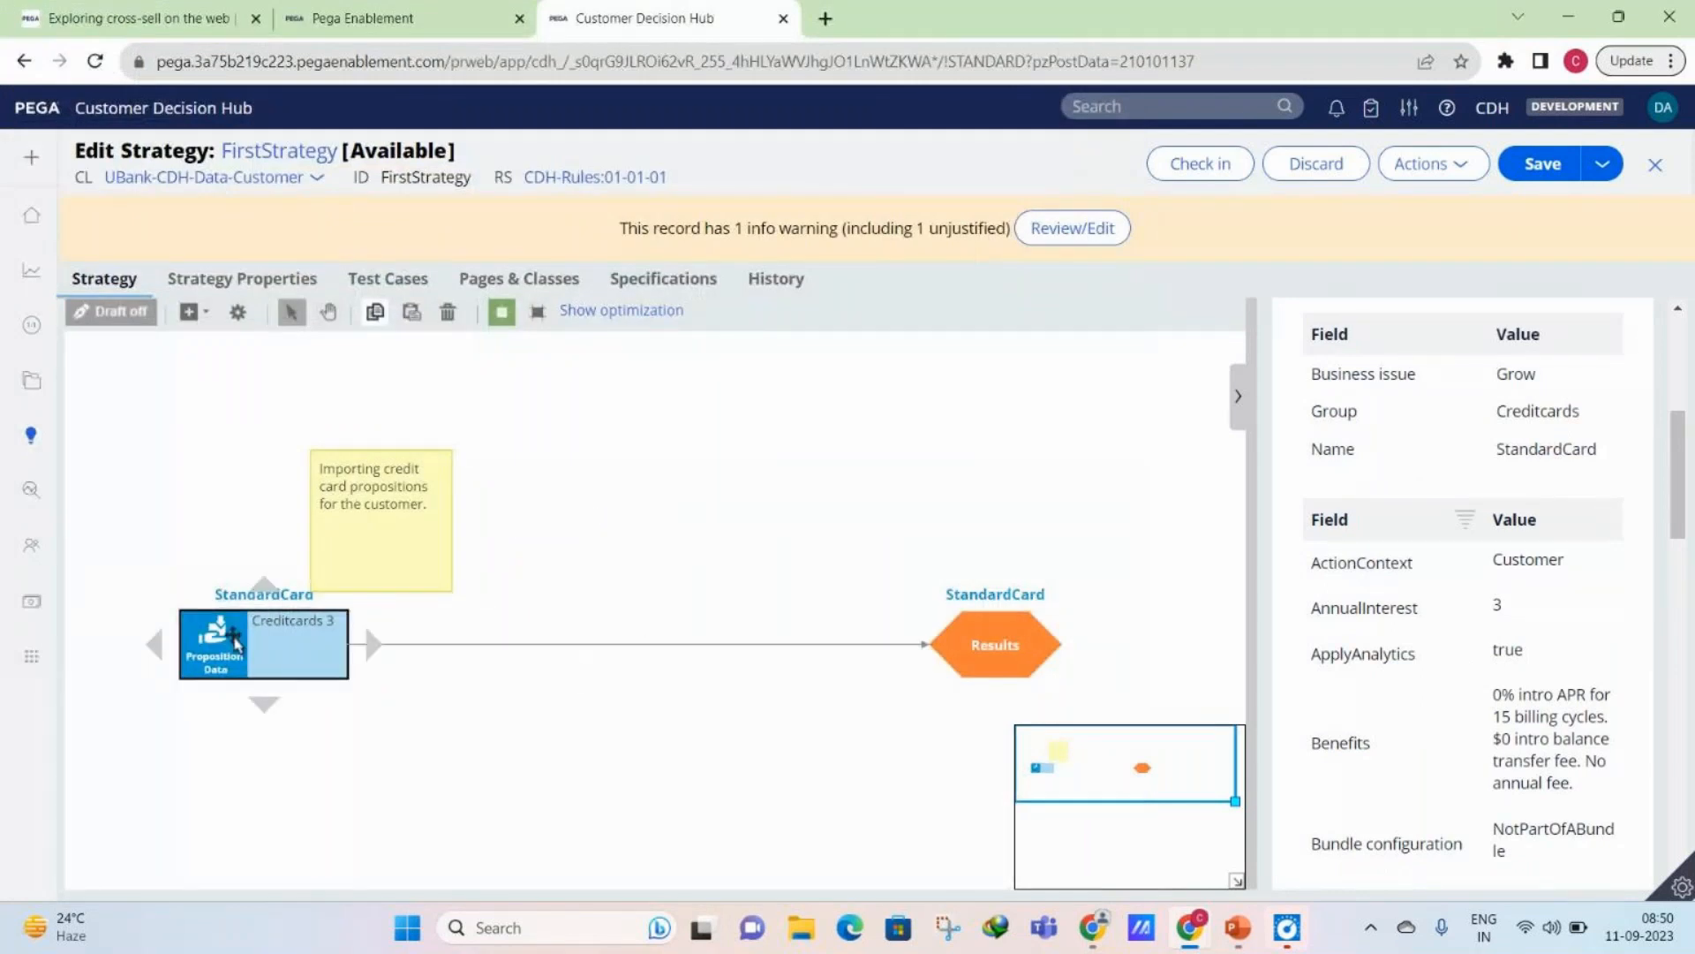
scroll(1536, 643, up, 3)
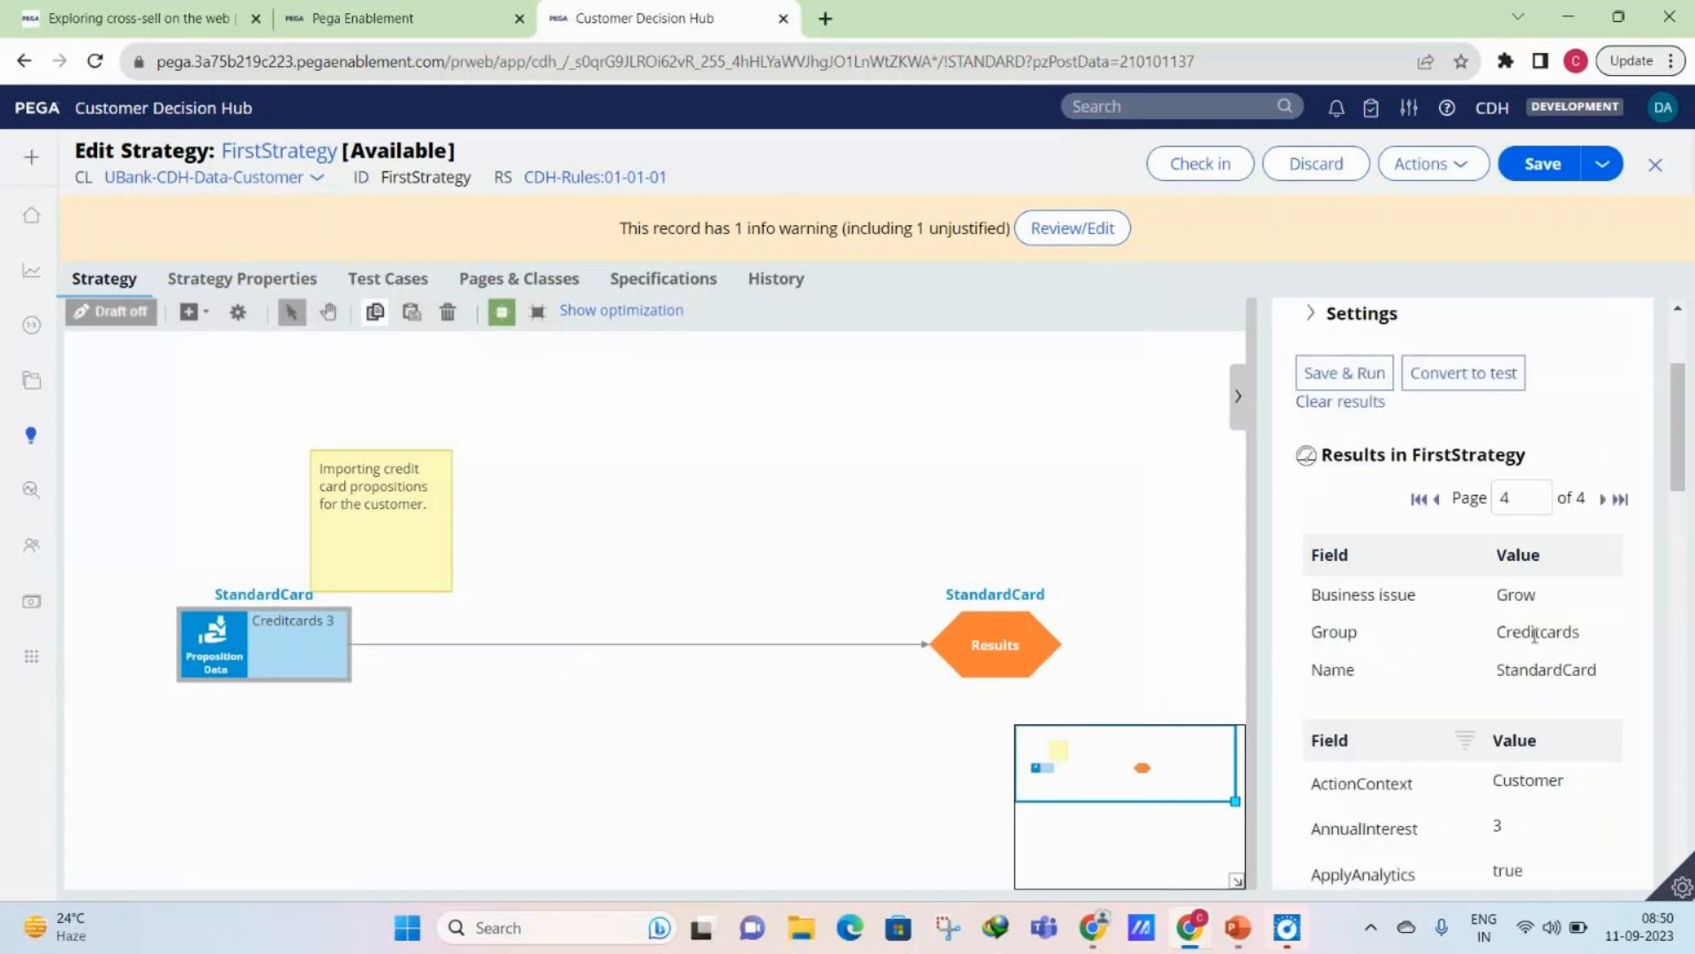
click(1438, 500)
click(1437, 499)
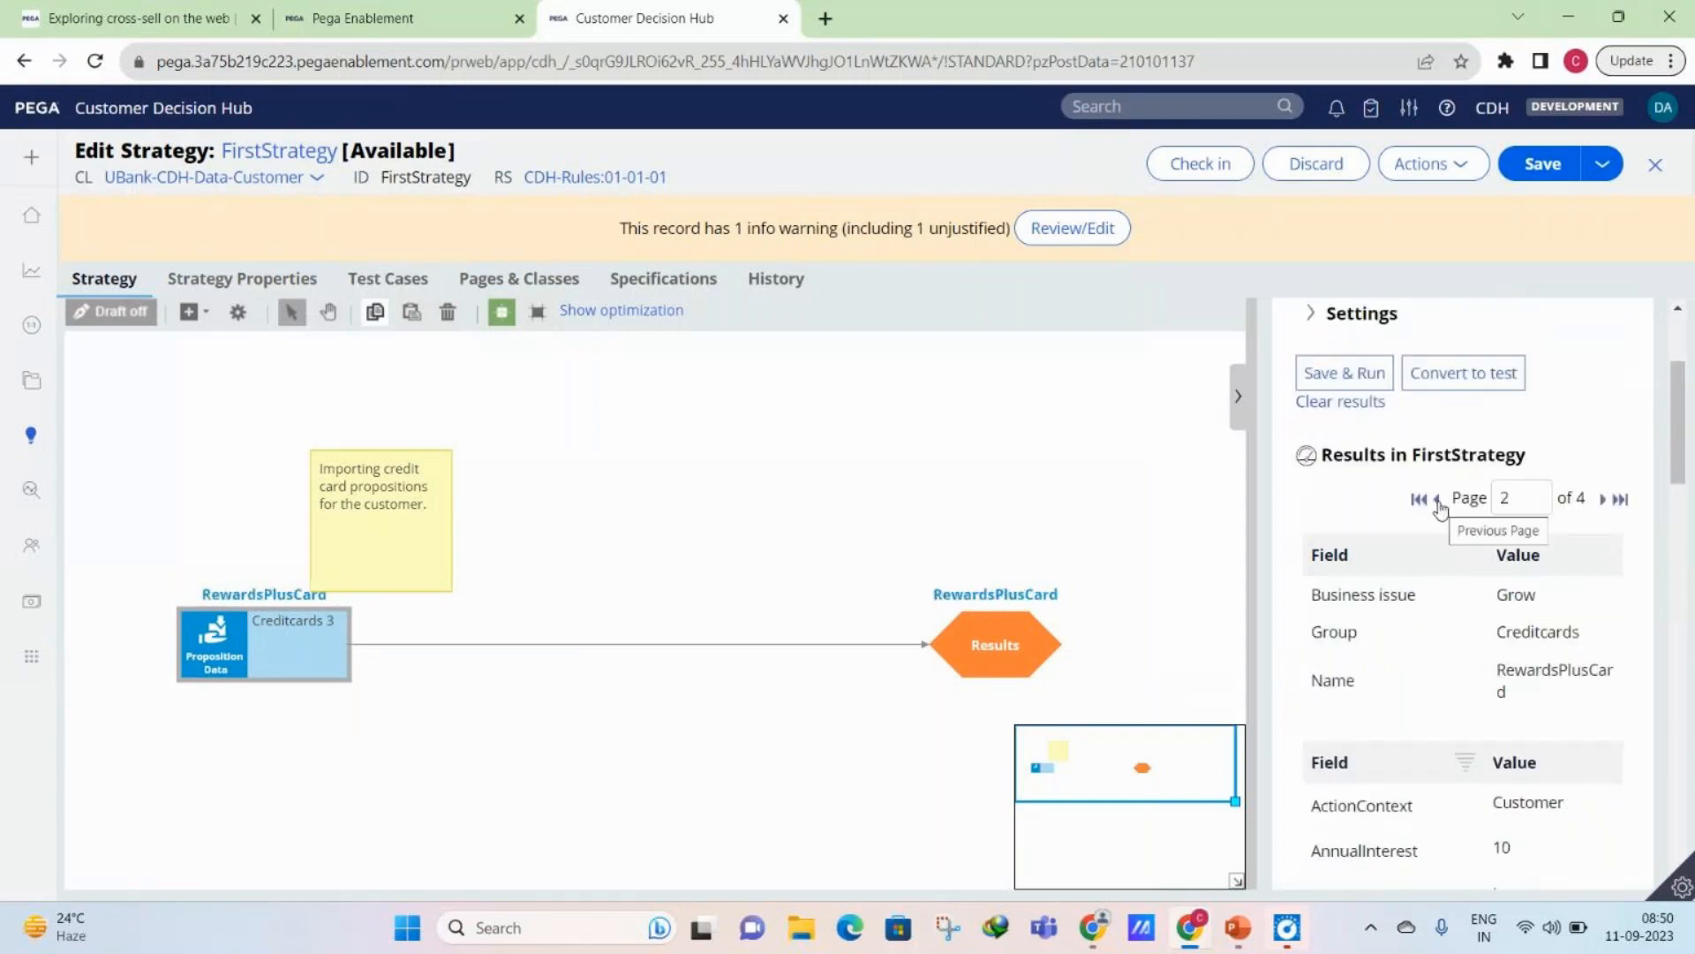
click(1437, 500)
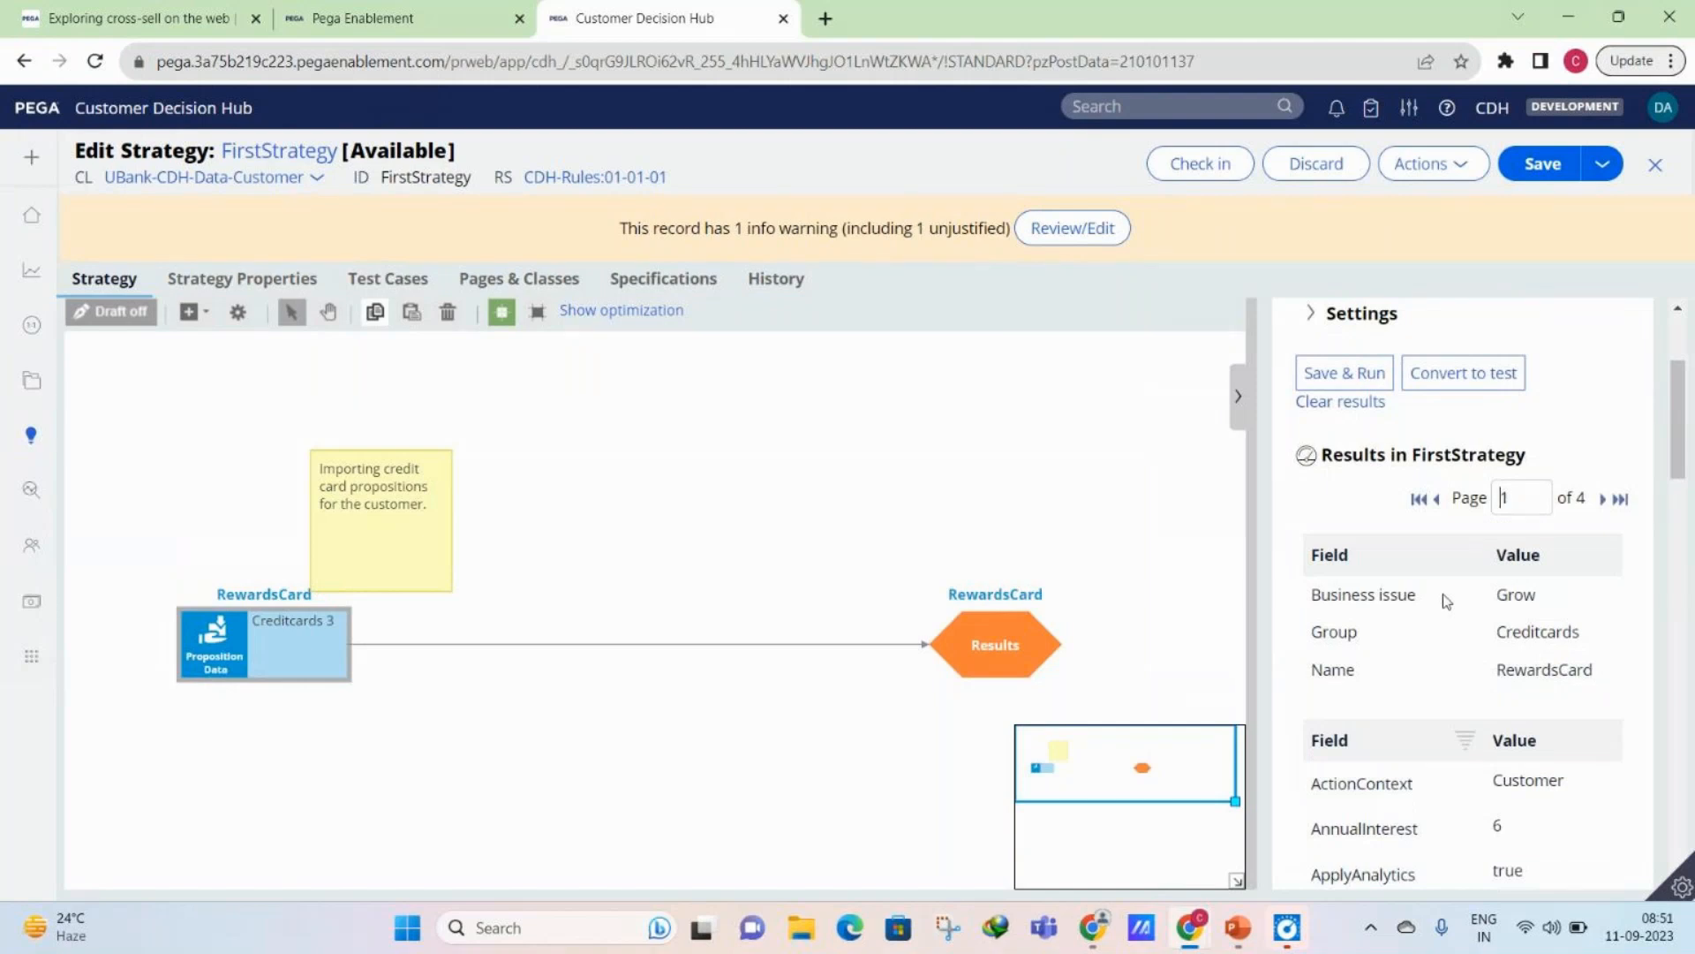
- Check in FirstStrategy with the check-in comment "df"
click(1226, 174)
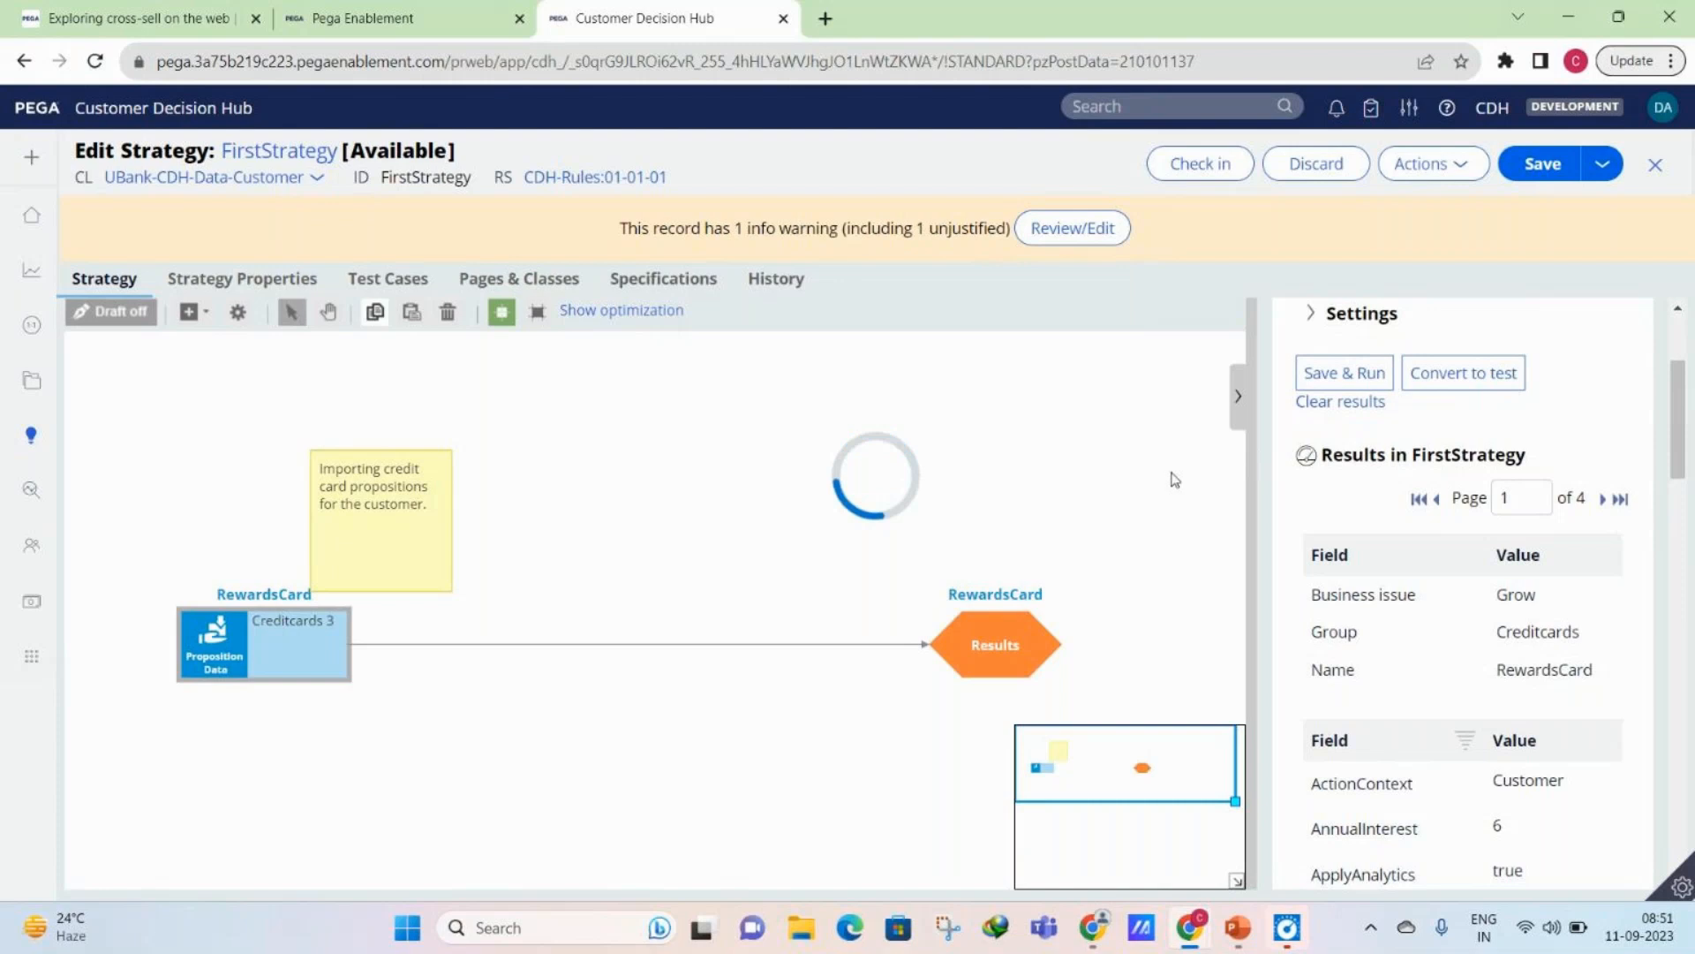
key(Tab)
text(df)
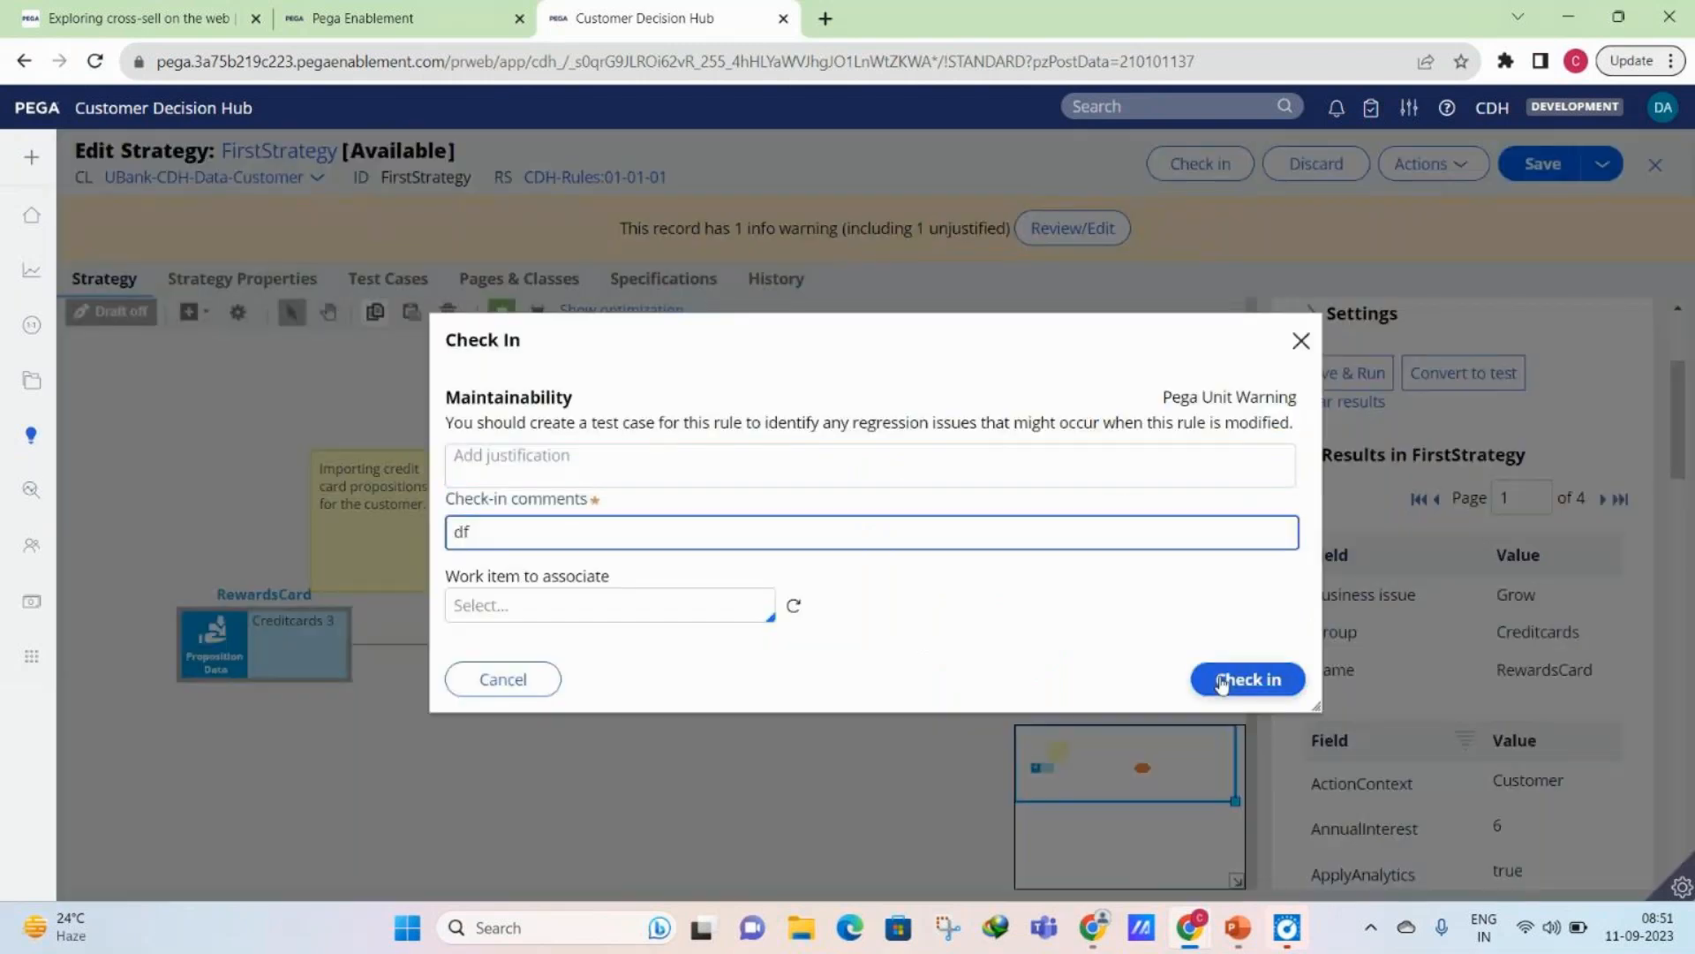
click(1221, 680)
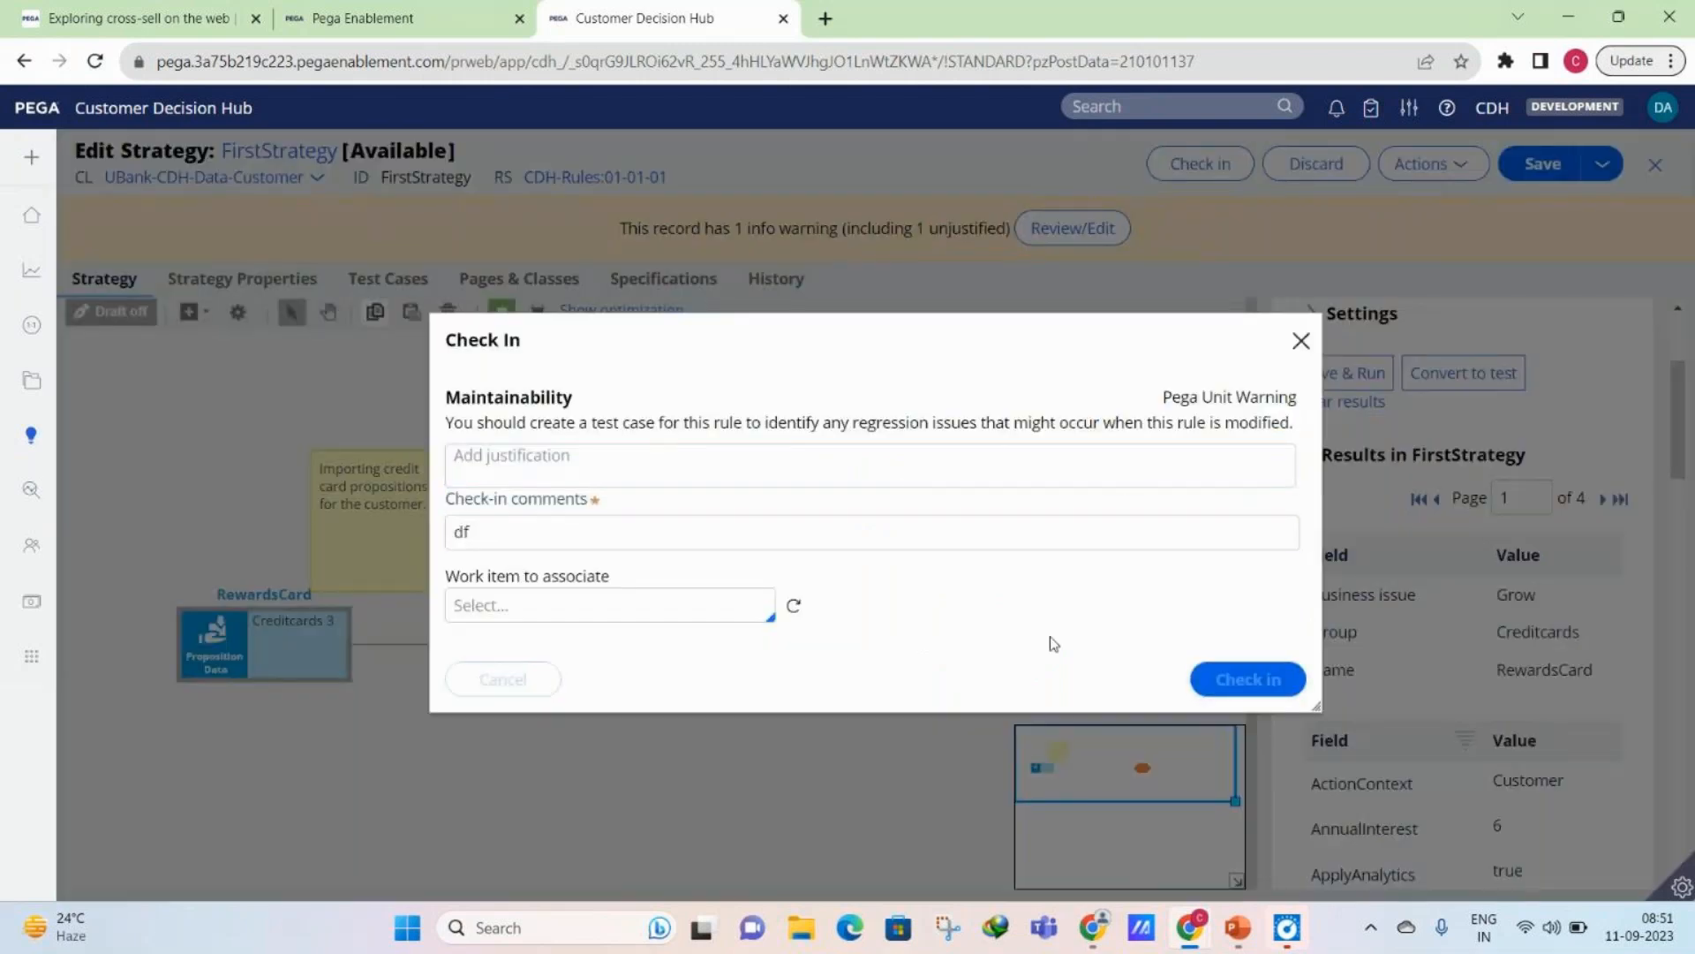
- Switch to Dev Studio, view the Proposition Management hierarchy, and close the Strategy instances list
mouse_move(206, 529)
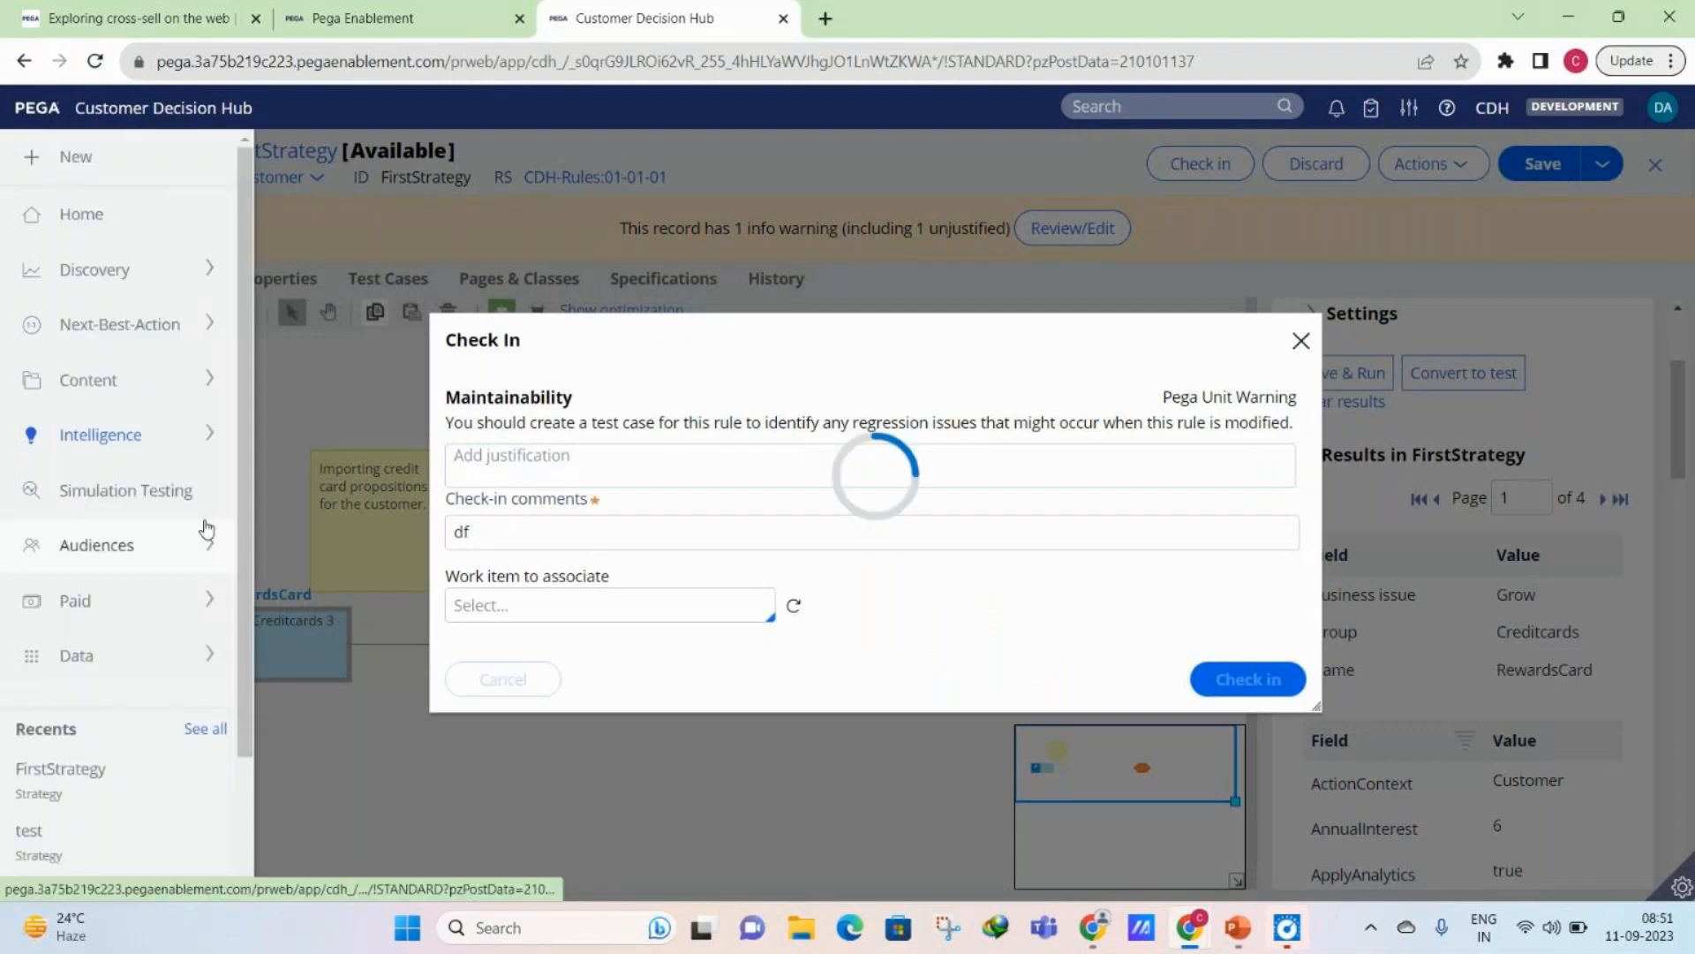
click(128, 441)
click(128, 481)
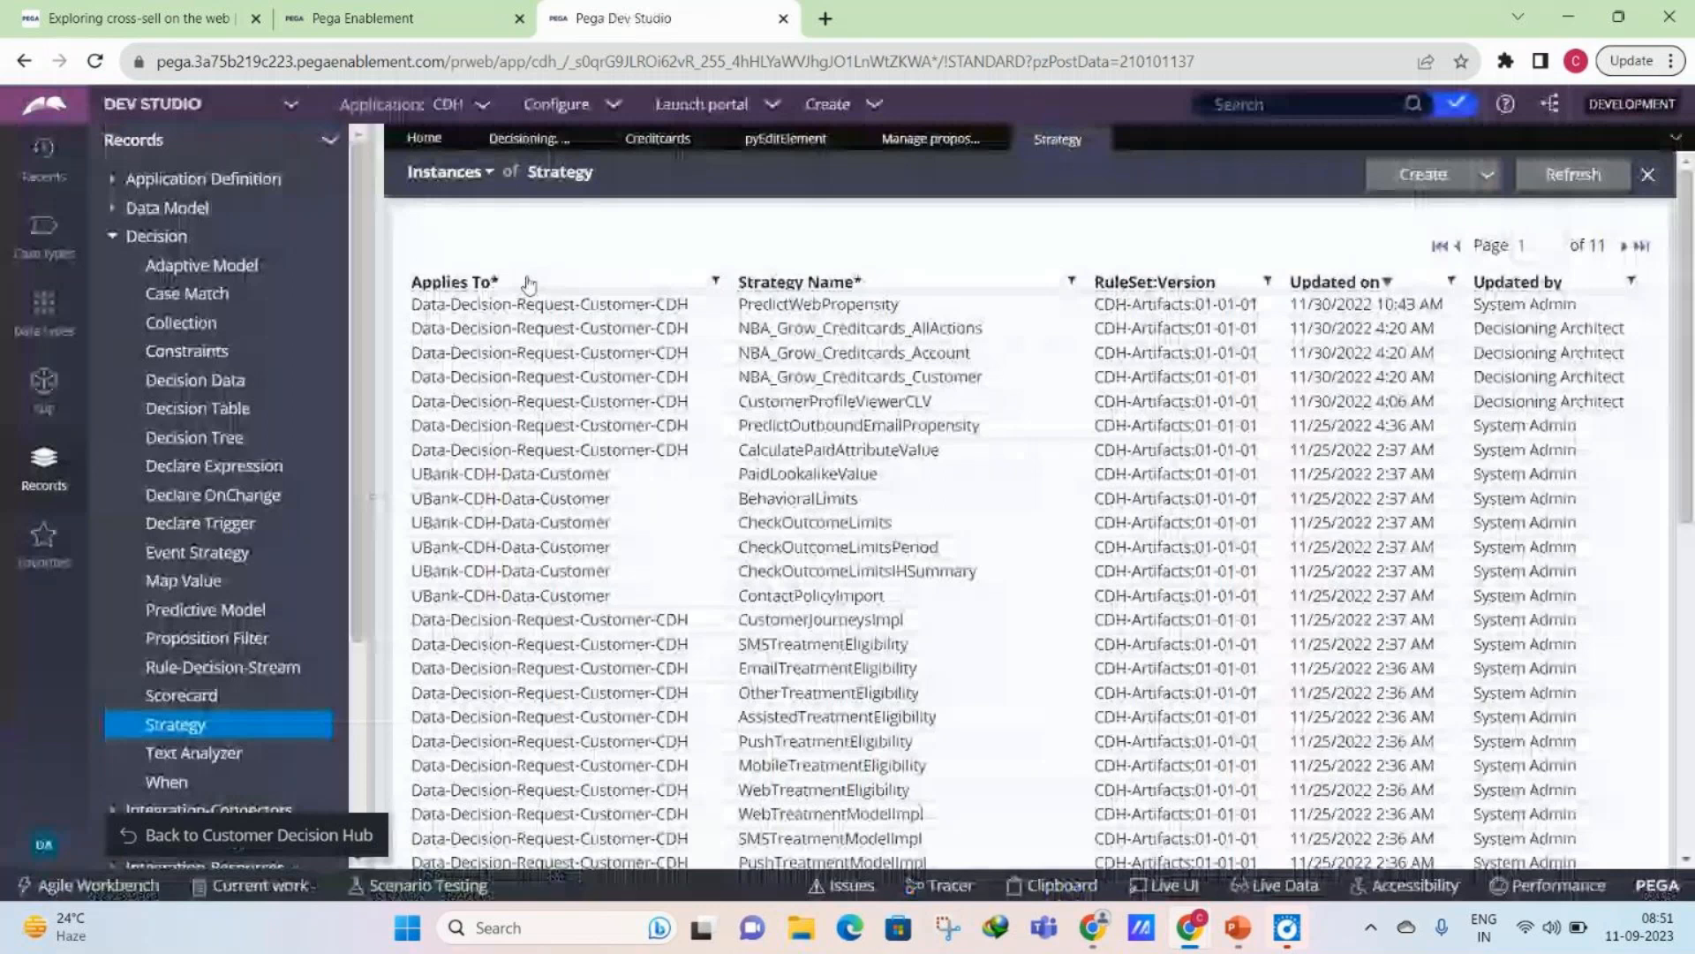
click(564, 143)
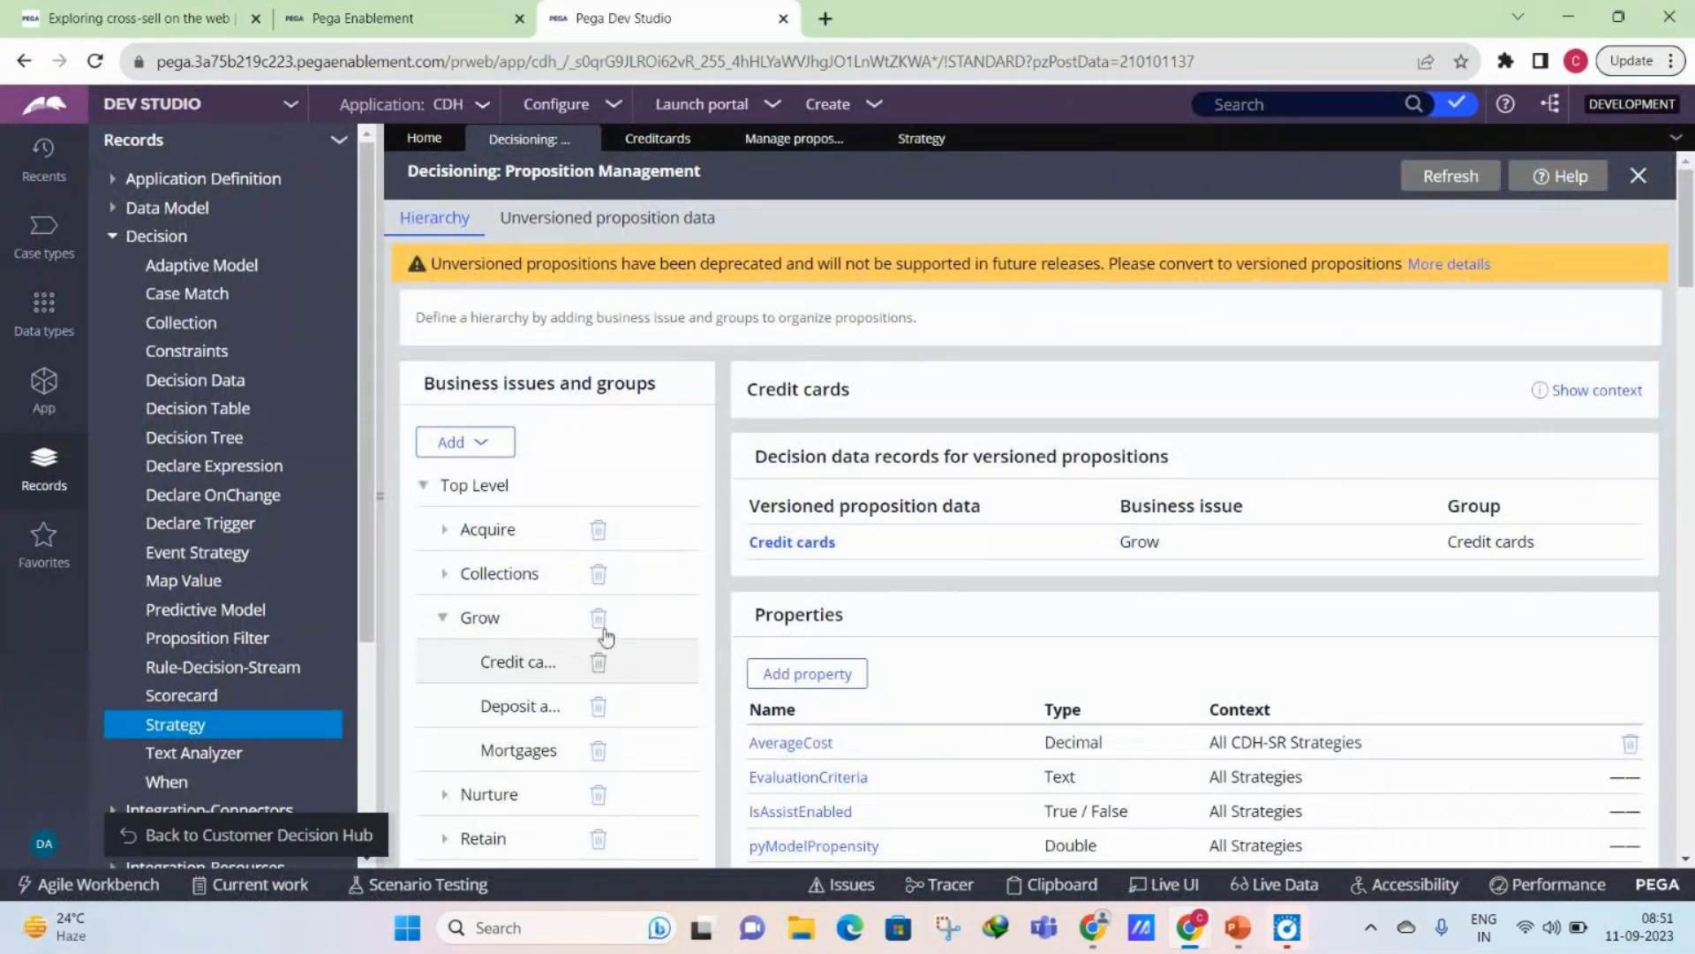
click(960, 140)
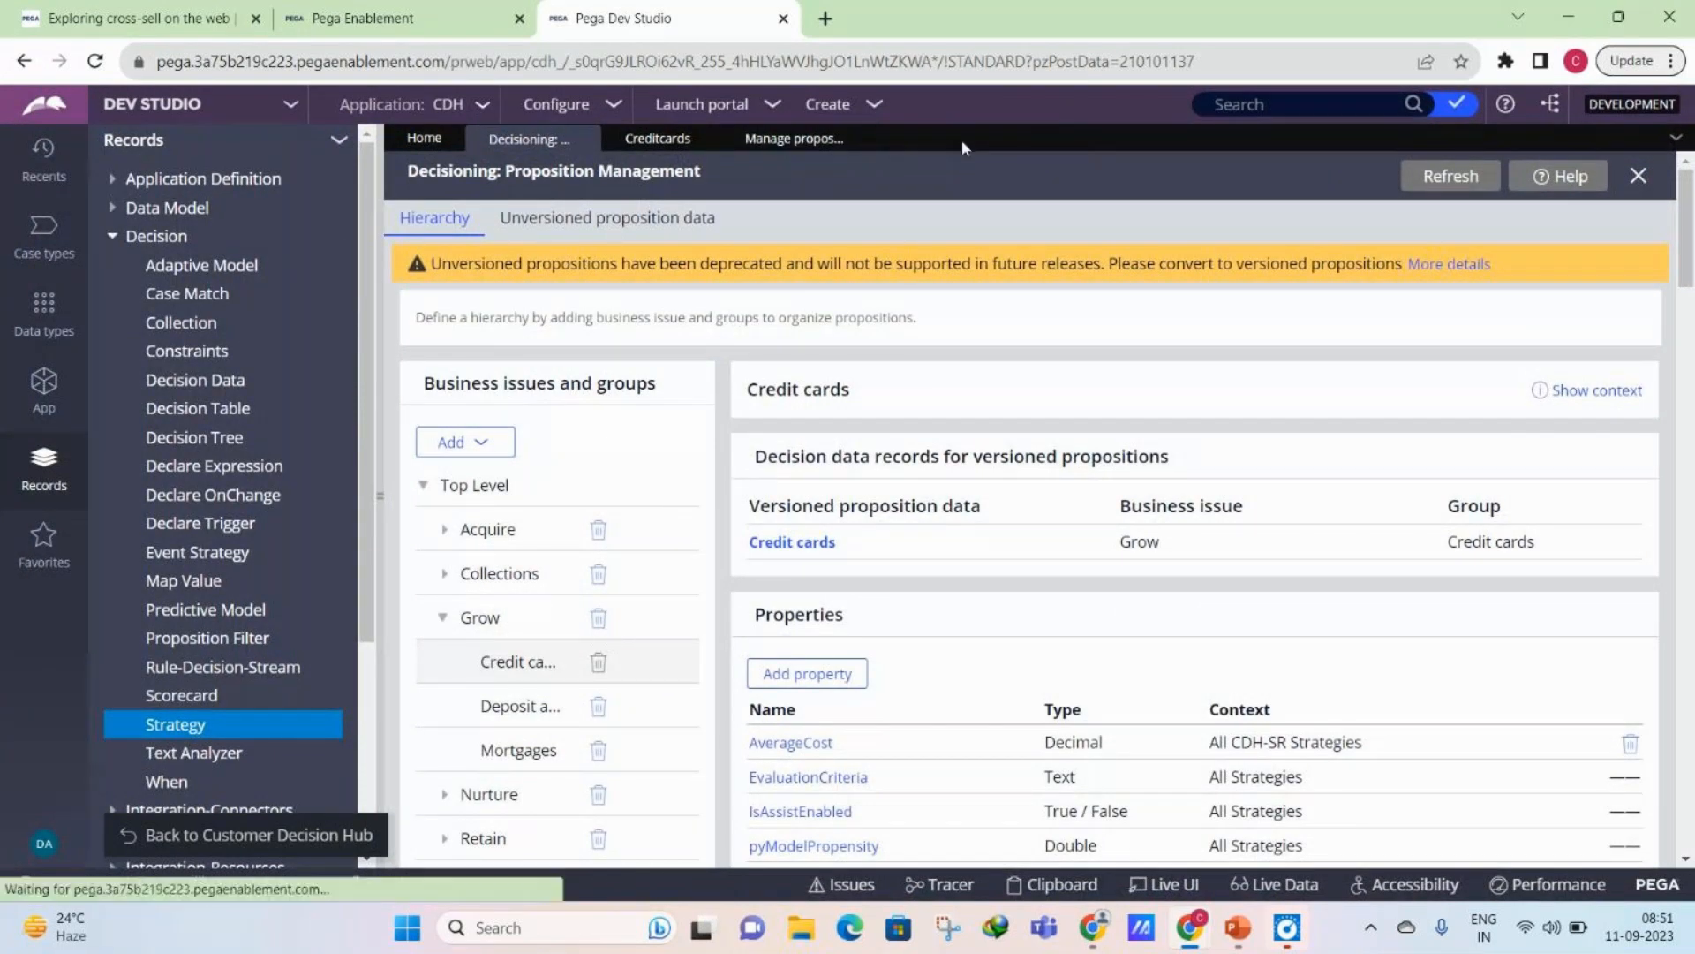
mouse_move(1190, 927)
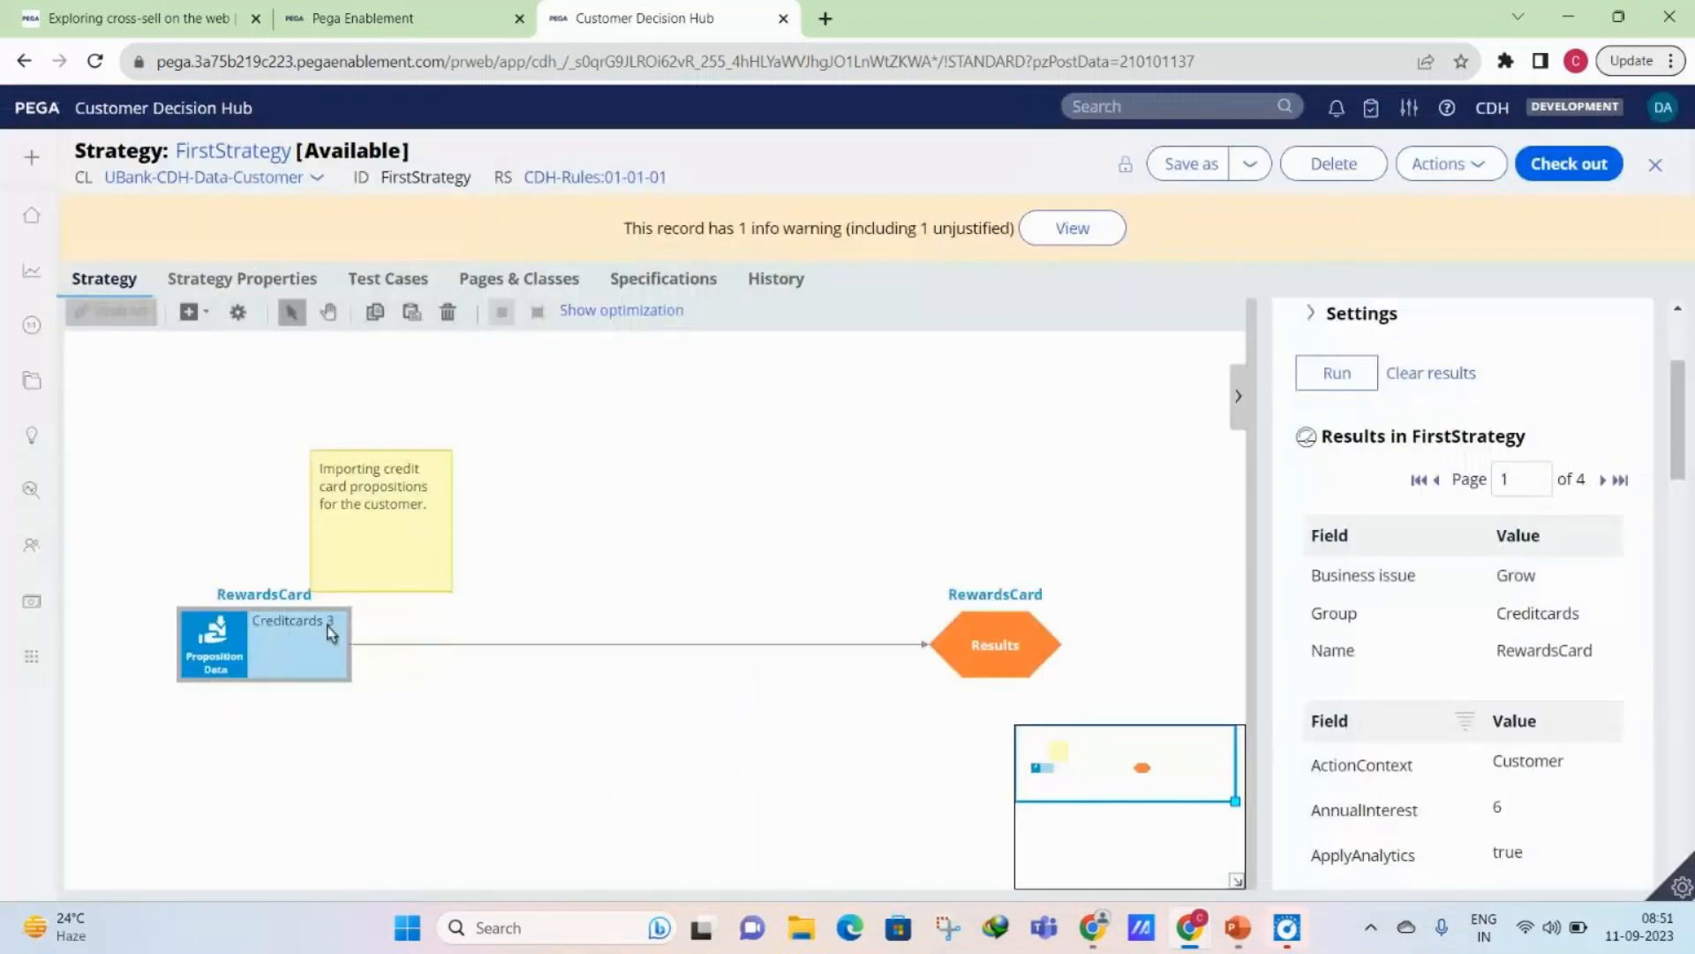
- Inspect the proposition import settings of the Creditcards 3 component in FirstStrategy and close them without changes
click(236, 661)
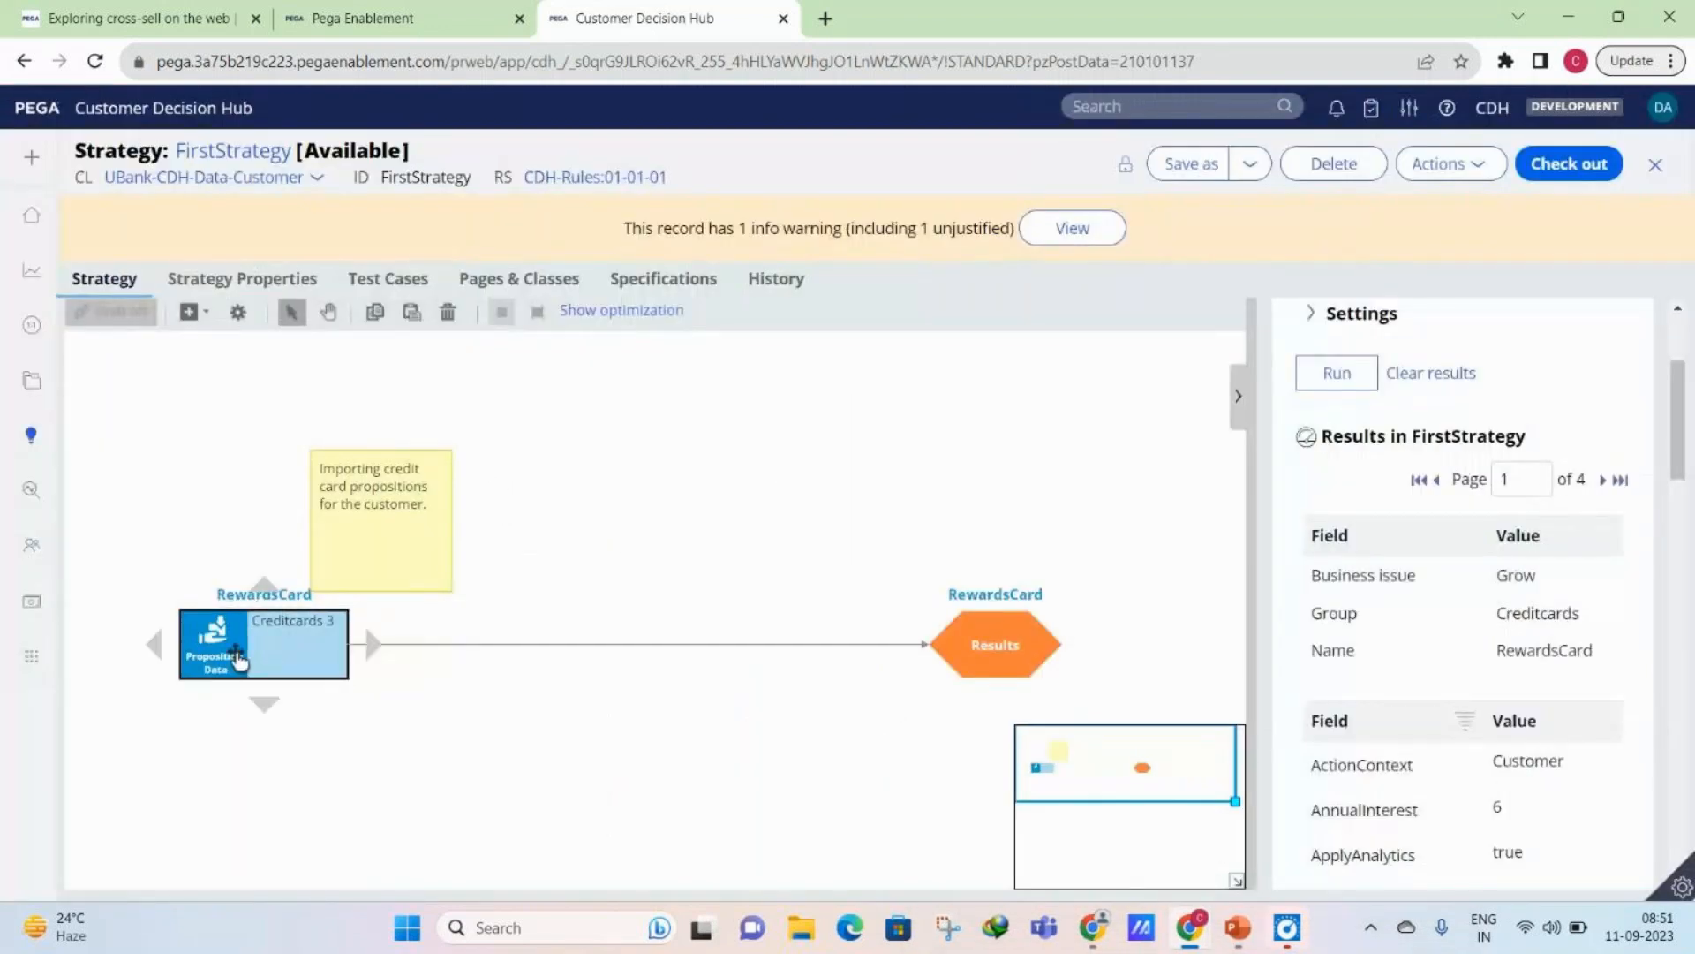
double_click(236, 658)
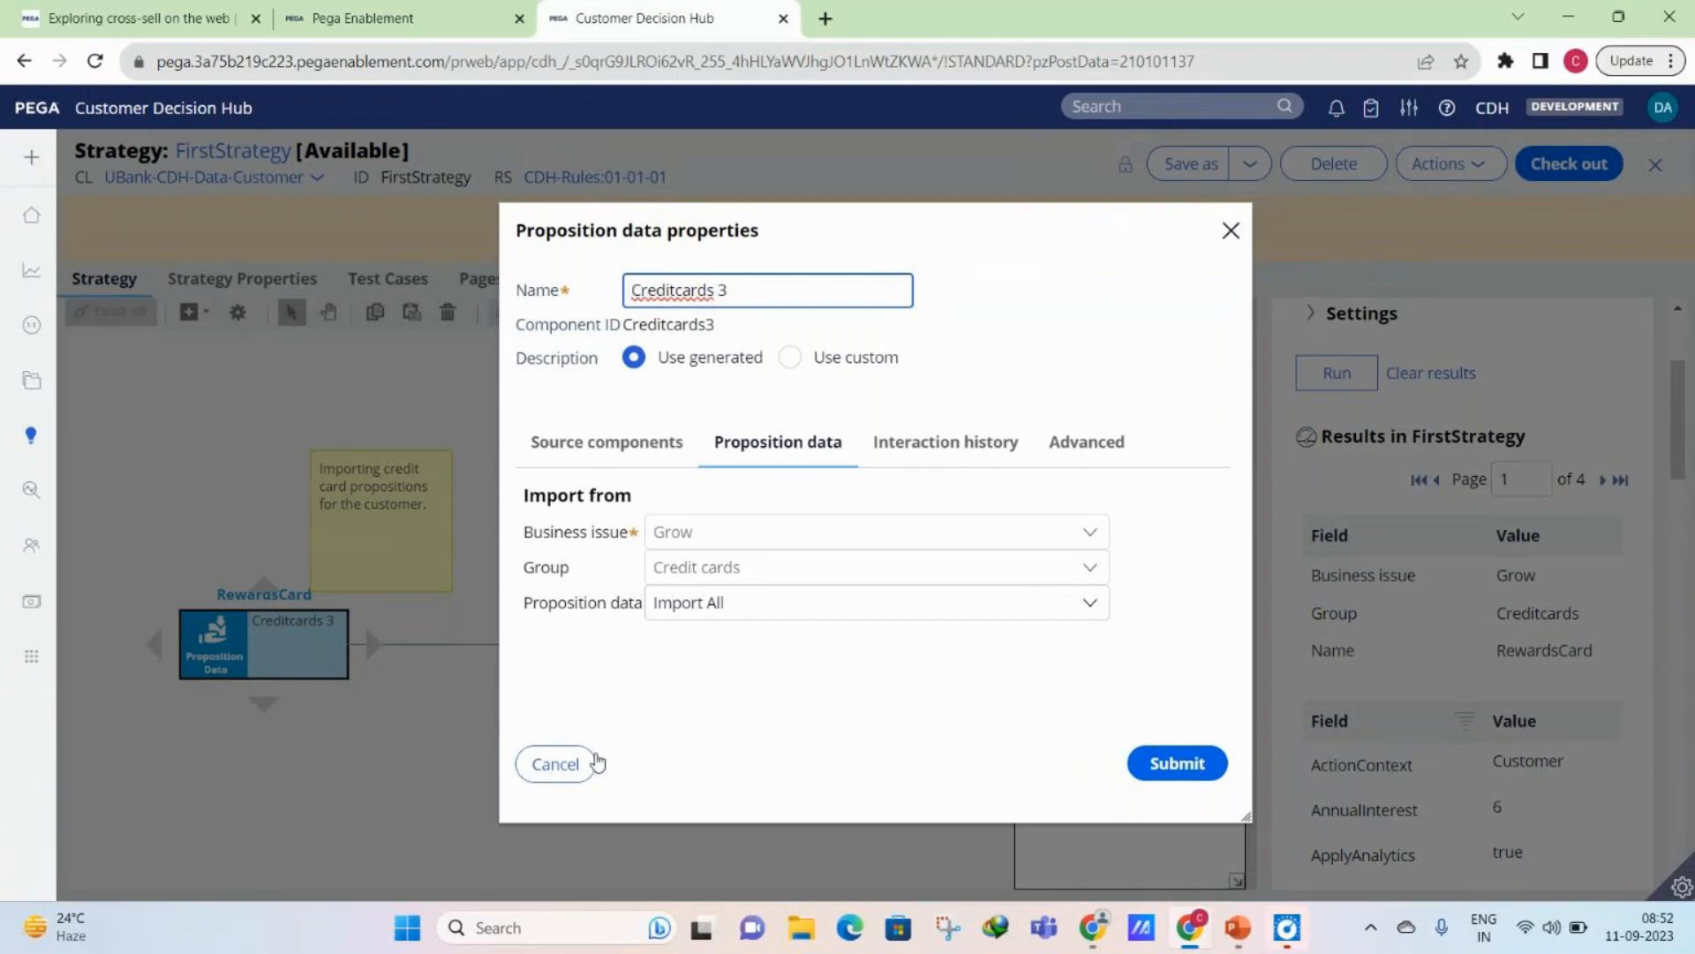
click(586, 767)
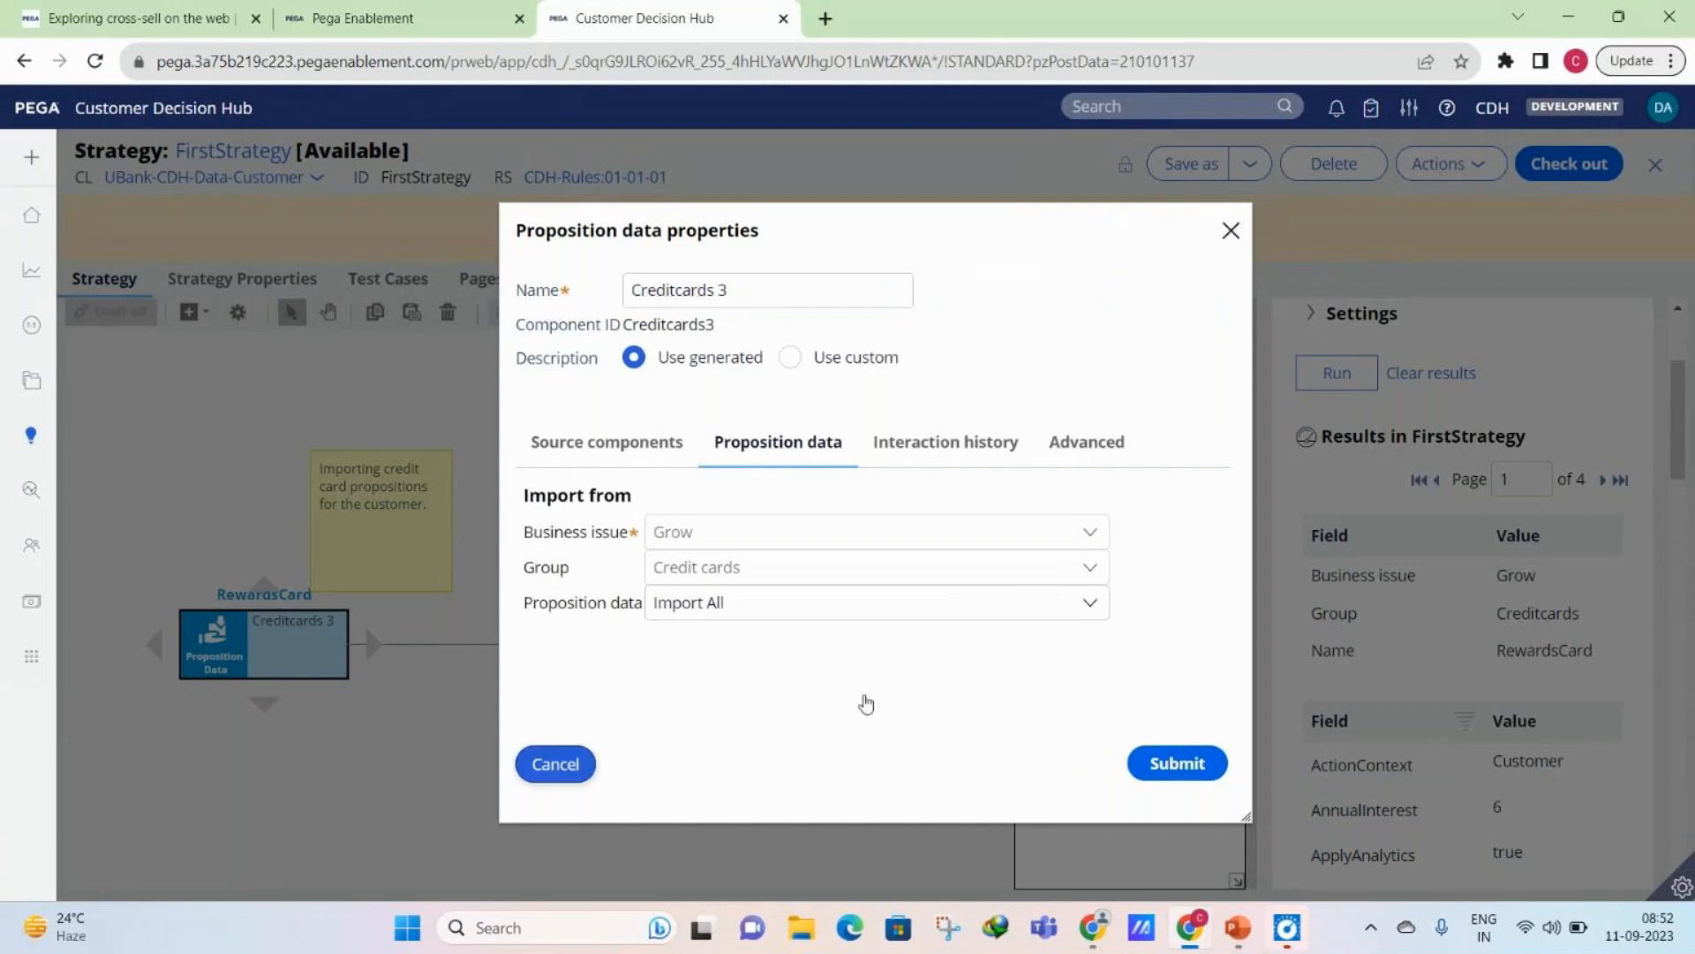
- Read through the RewardsCard result fields and expand the results for internal fields to examine them
scroll(1524, 601, down, 5)
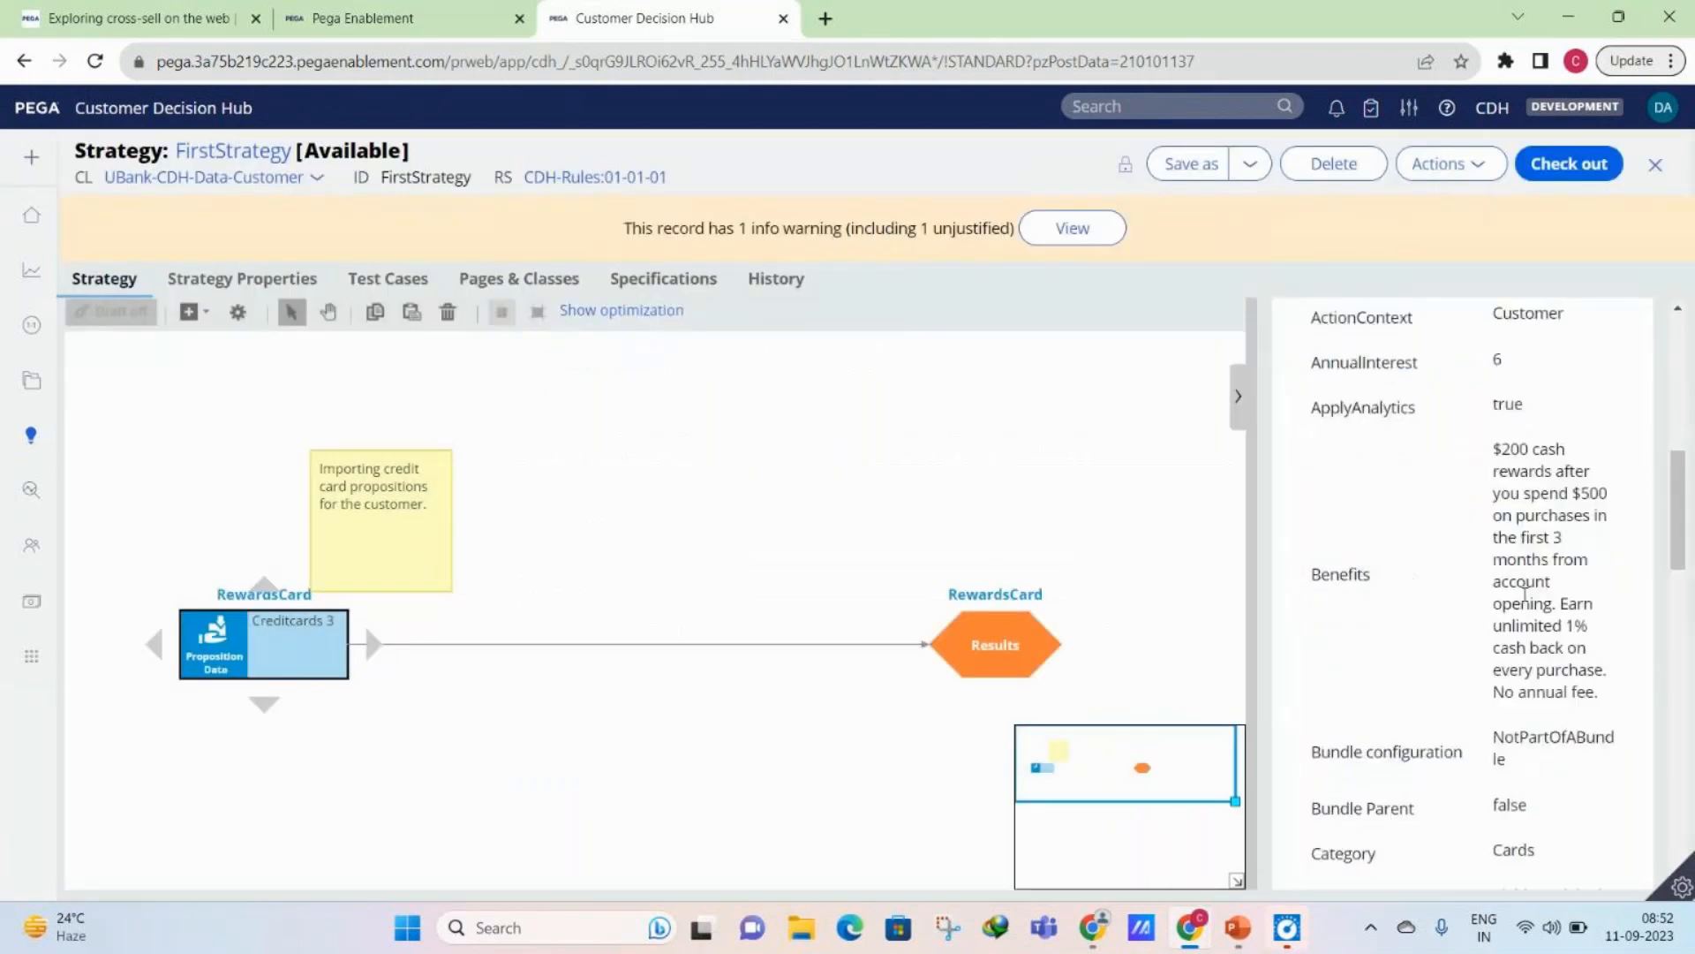
scroll(1525, 593, down, 10)
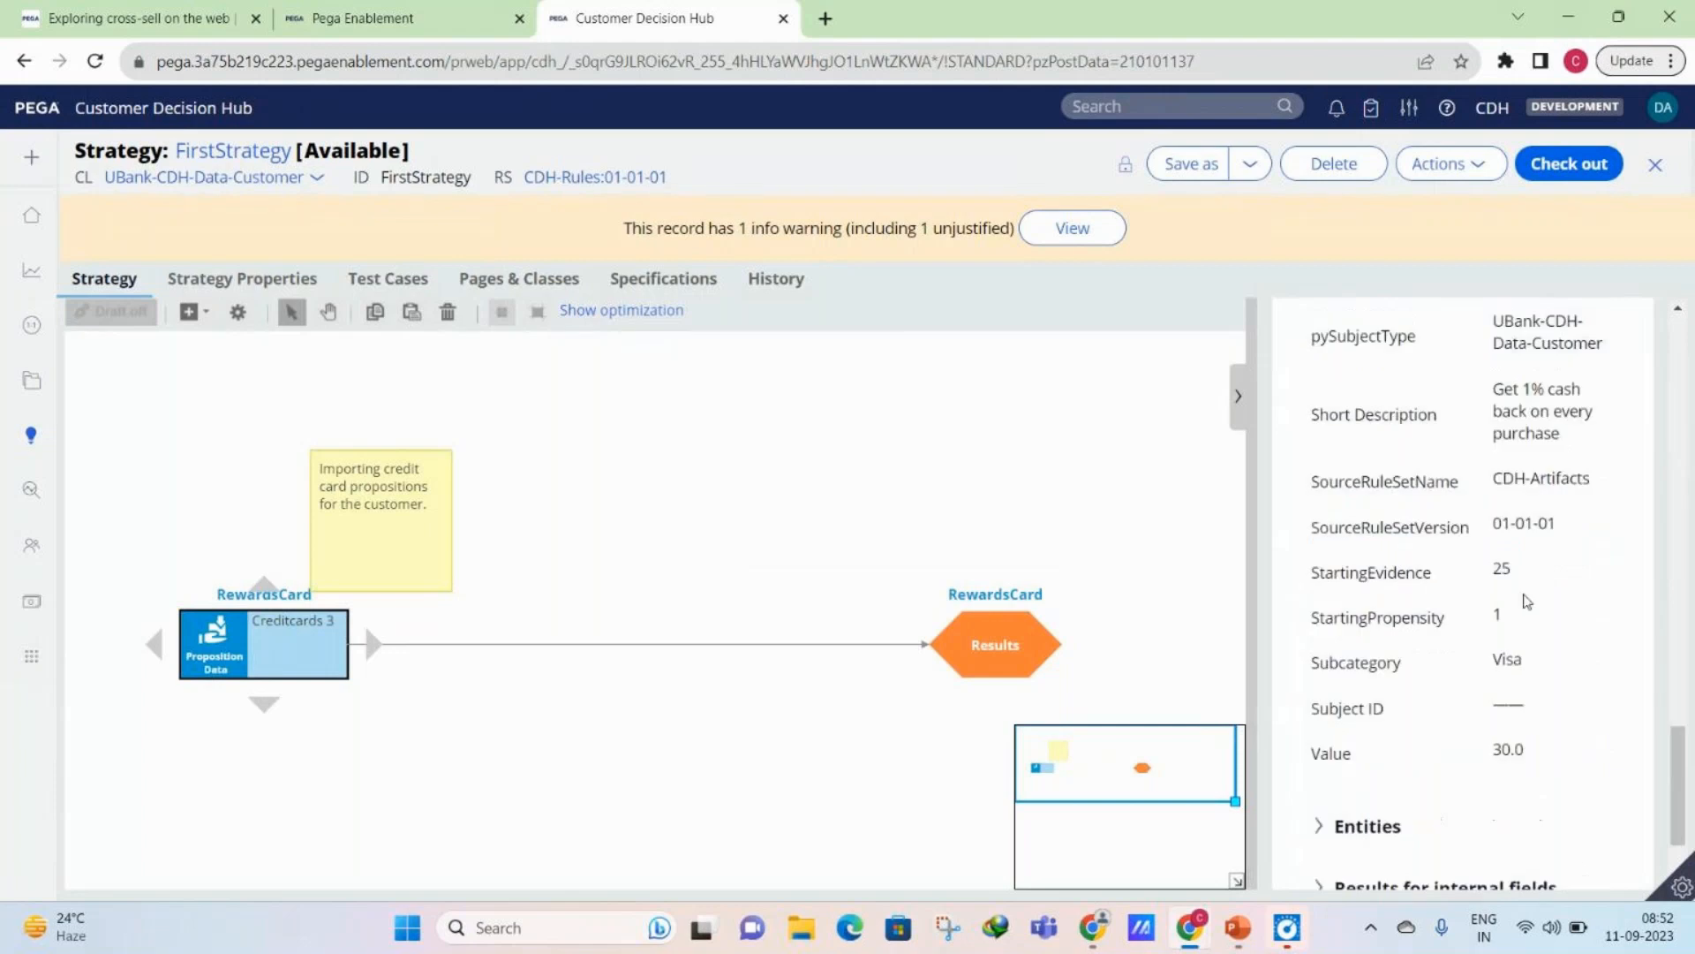
scroll(1526, 601, down, 1)
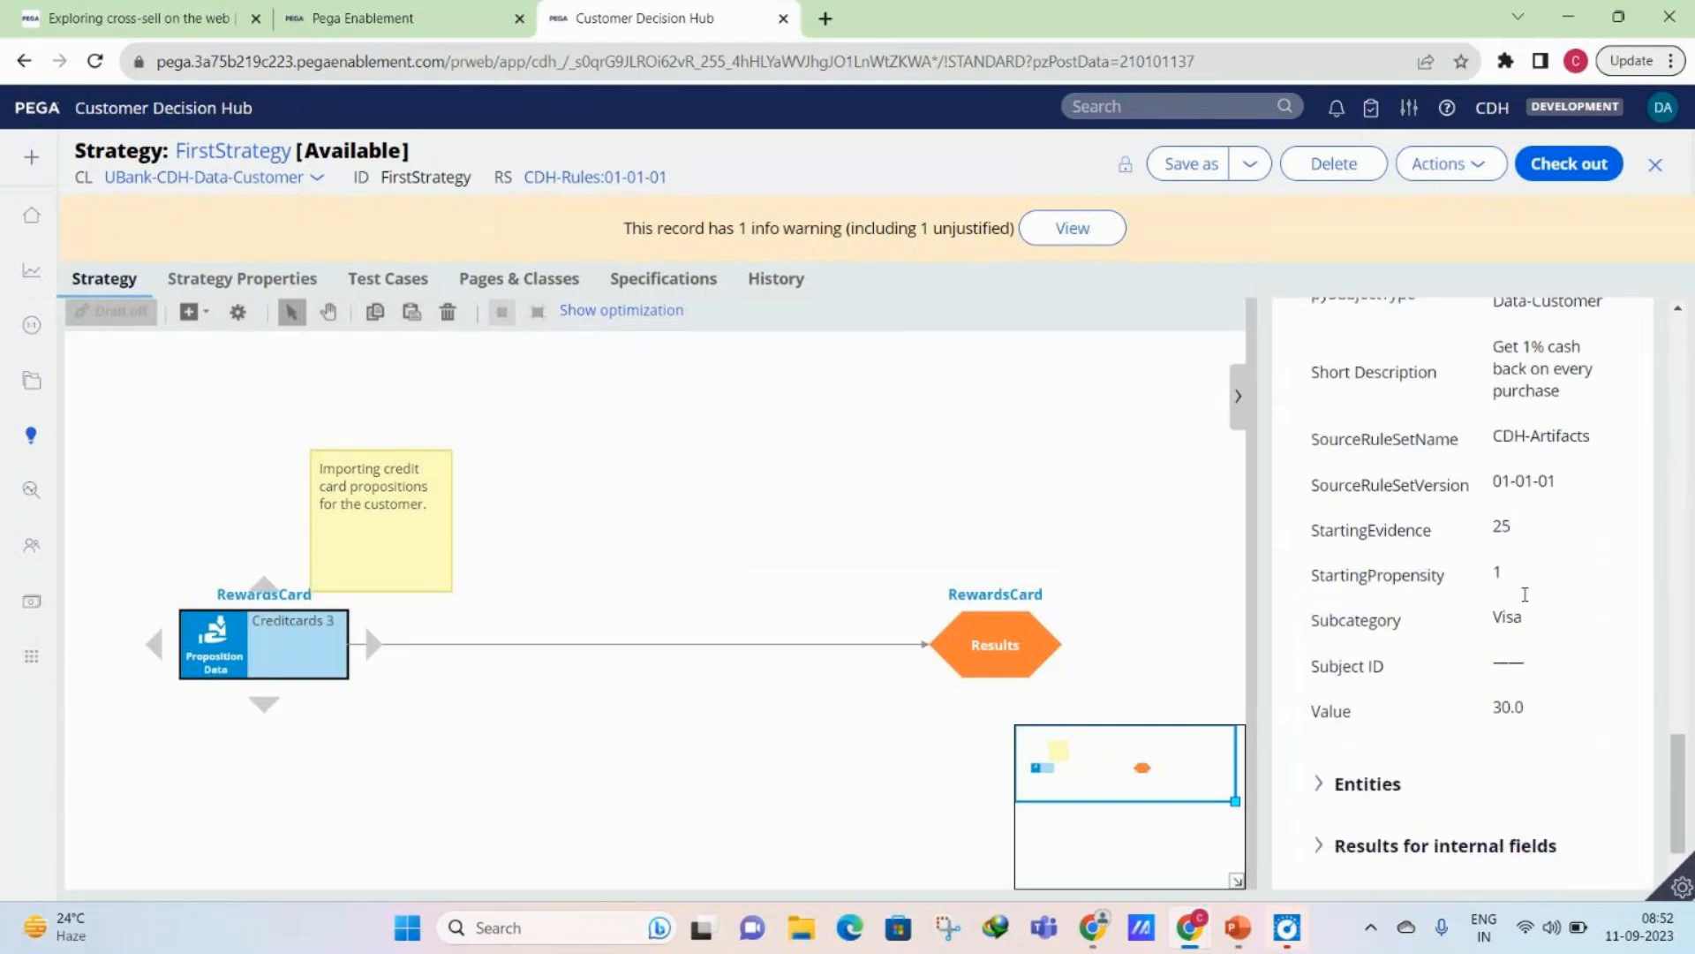
scroll(1525, 595, down, 1)
click(1388, 757)
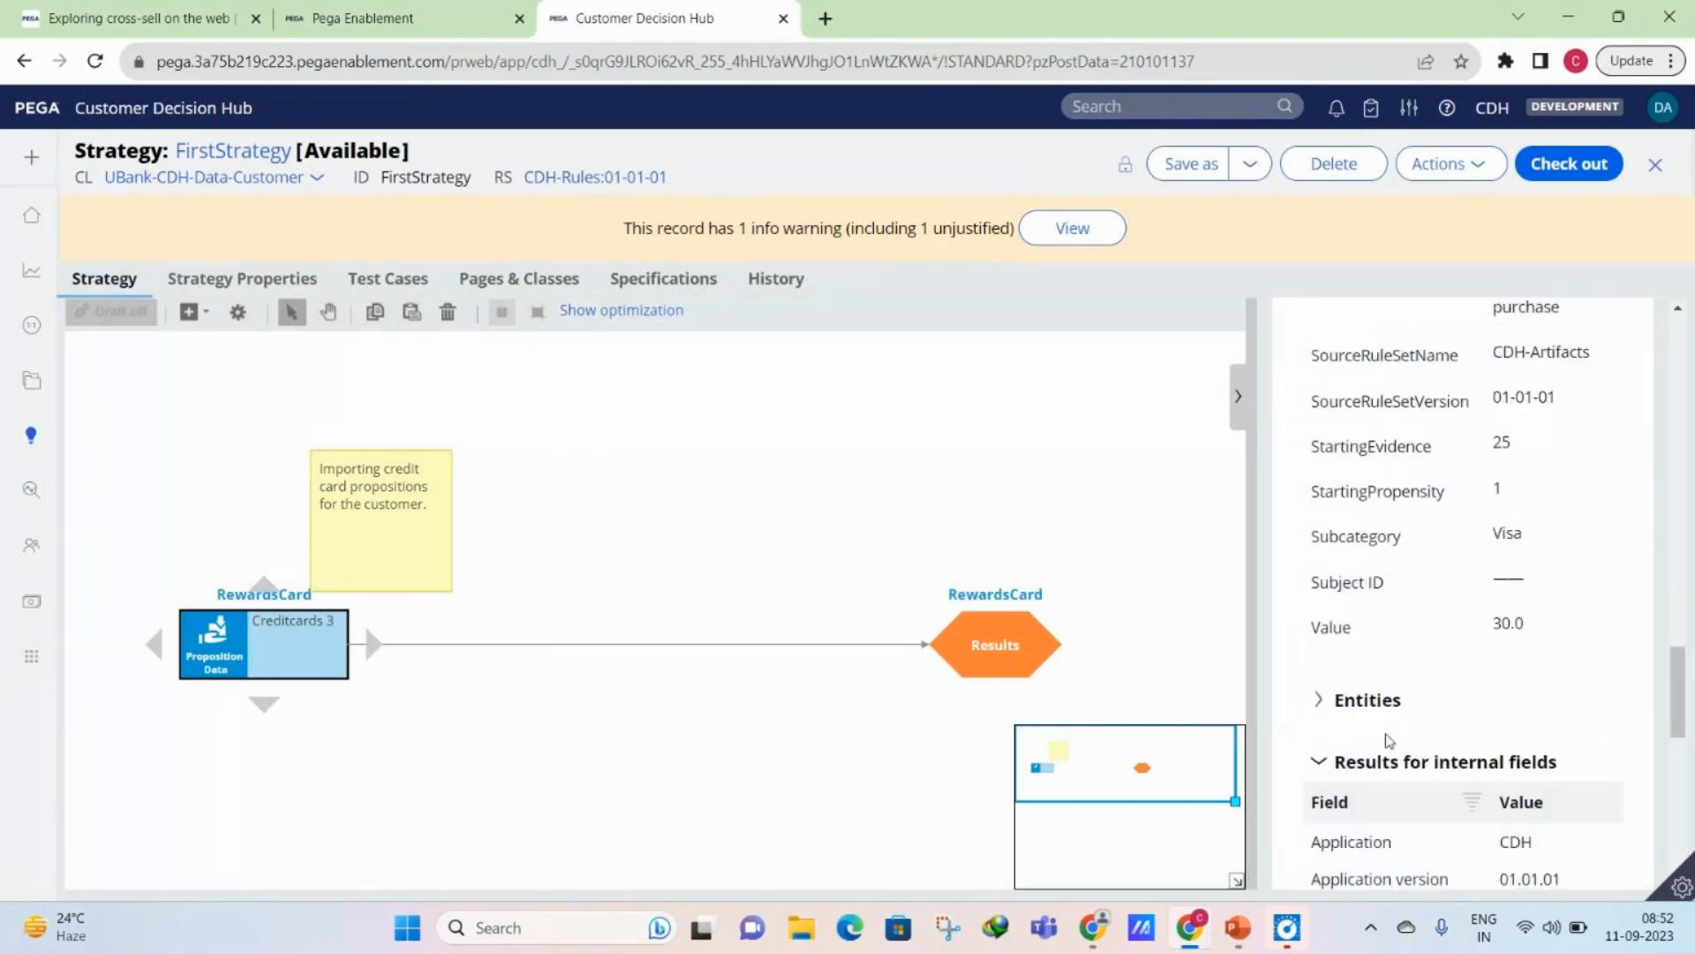
scroll(1593, 610, down, 5)
scroll(1594, 609, down, 1)
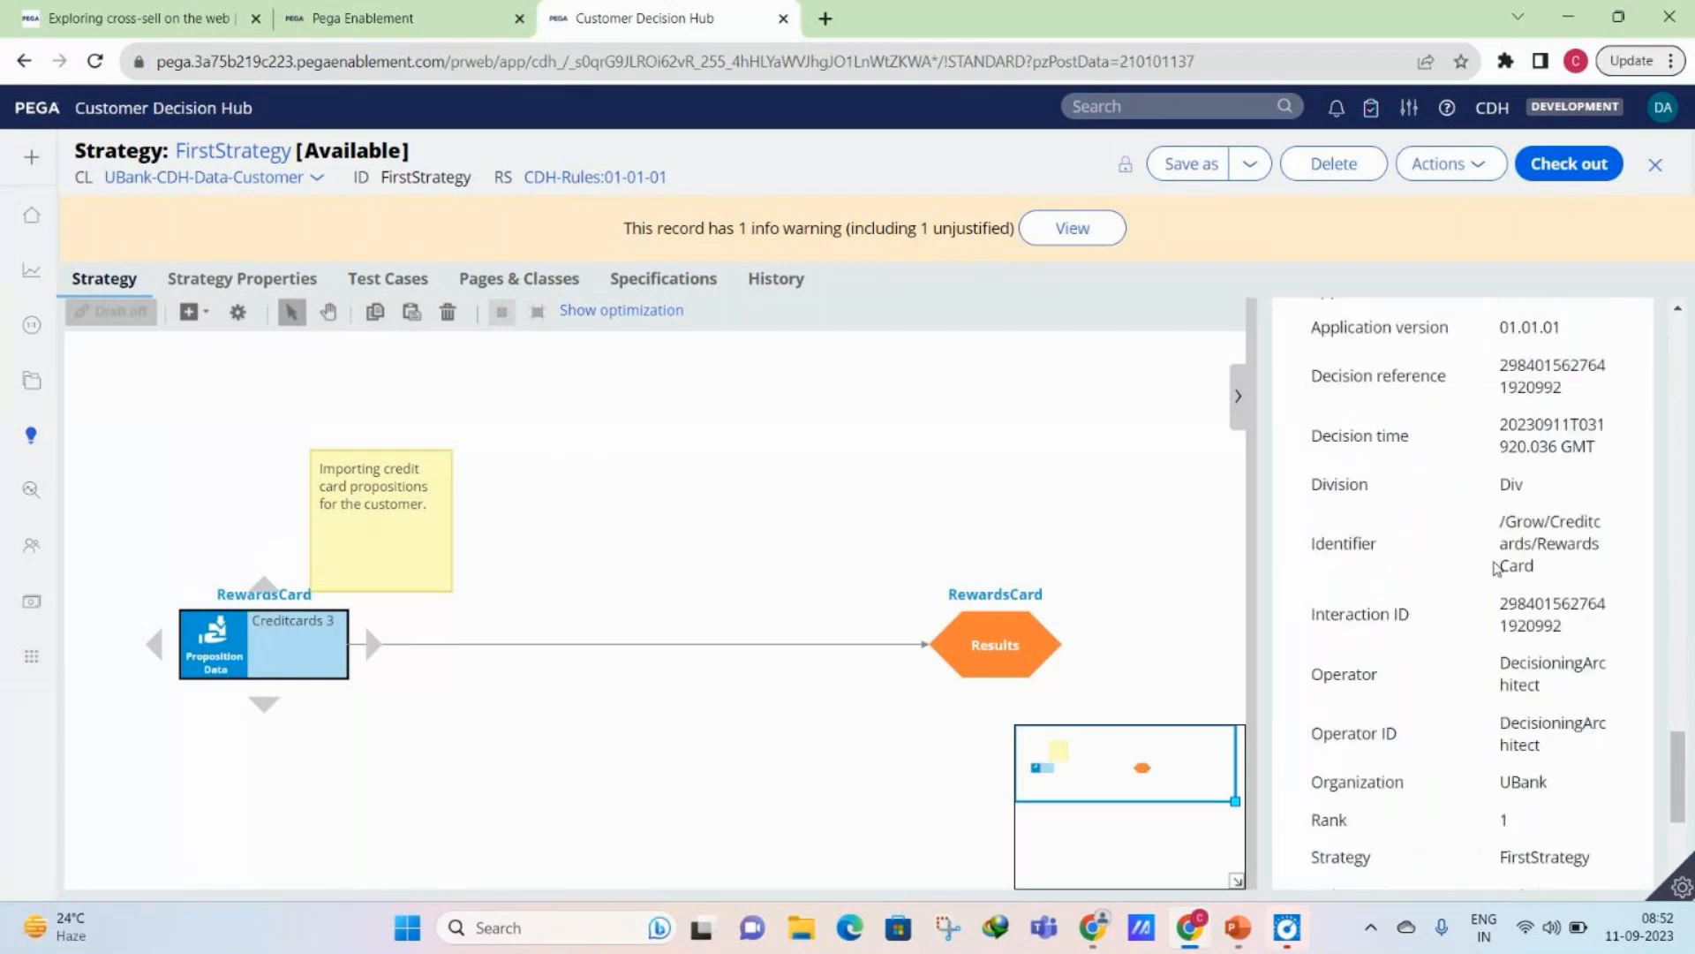
scroll(1495, 568, down, 3)
scroll(1348, 557, up, 7)
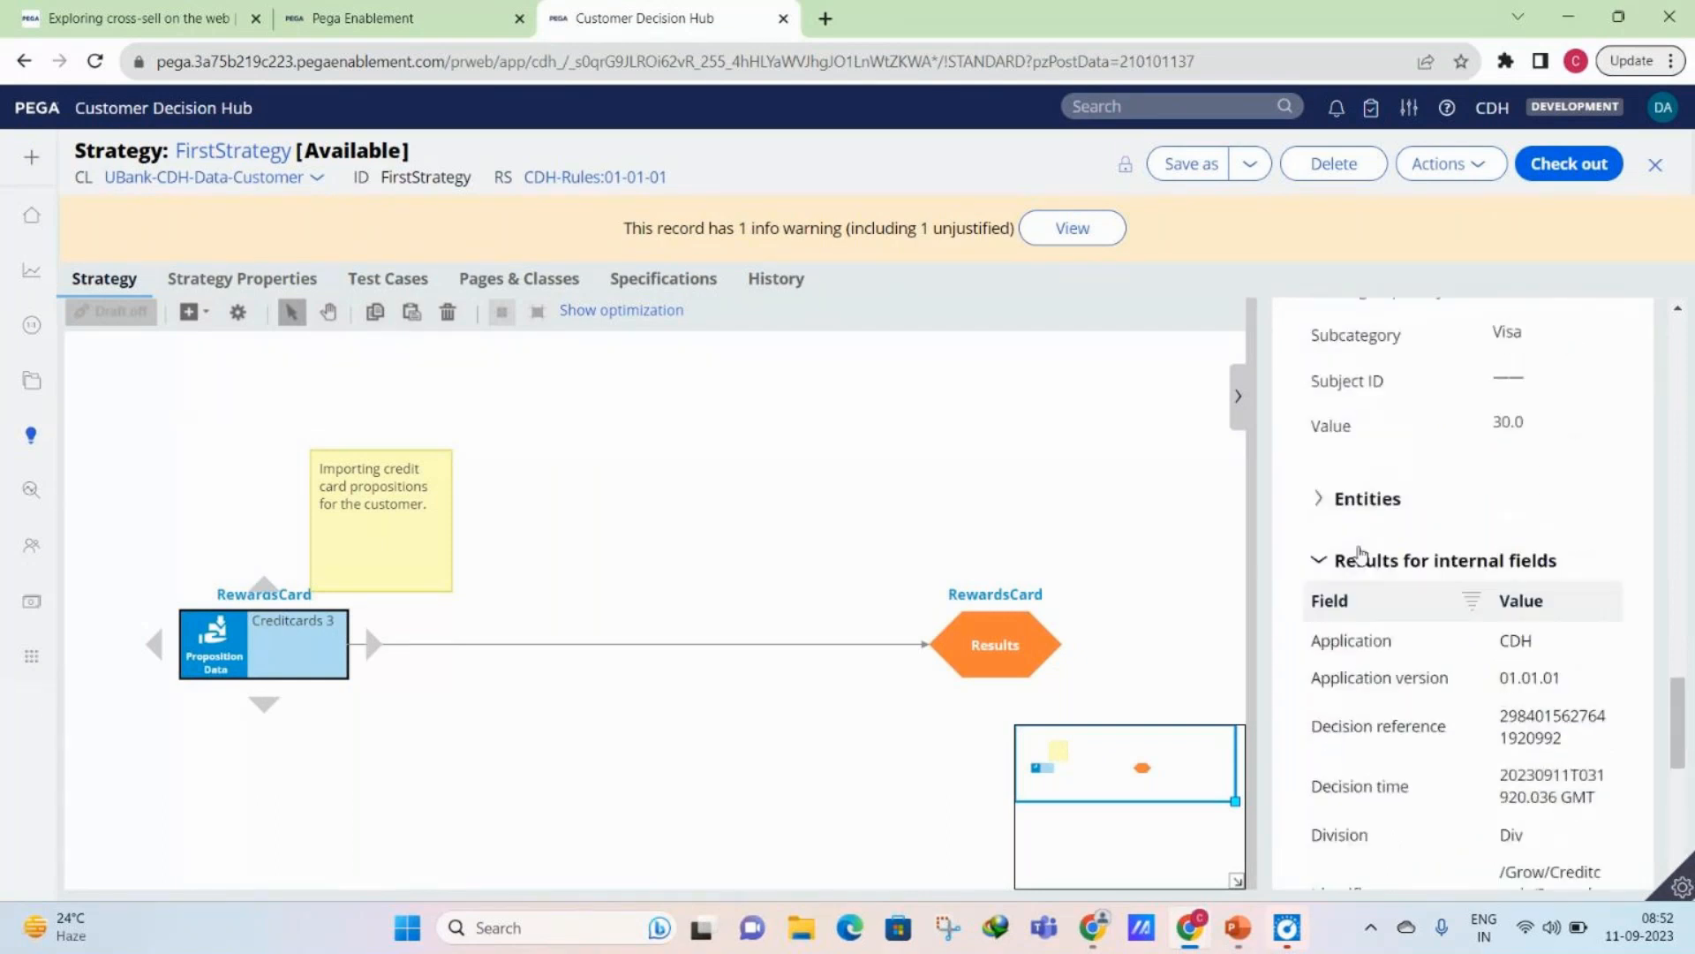
- Expand the Entities section of the RewardsCard result and examine the Customer entity alongside the internal fields
click(1334, 502)
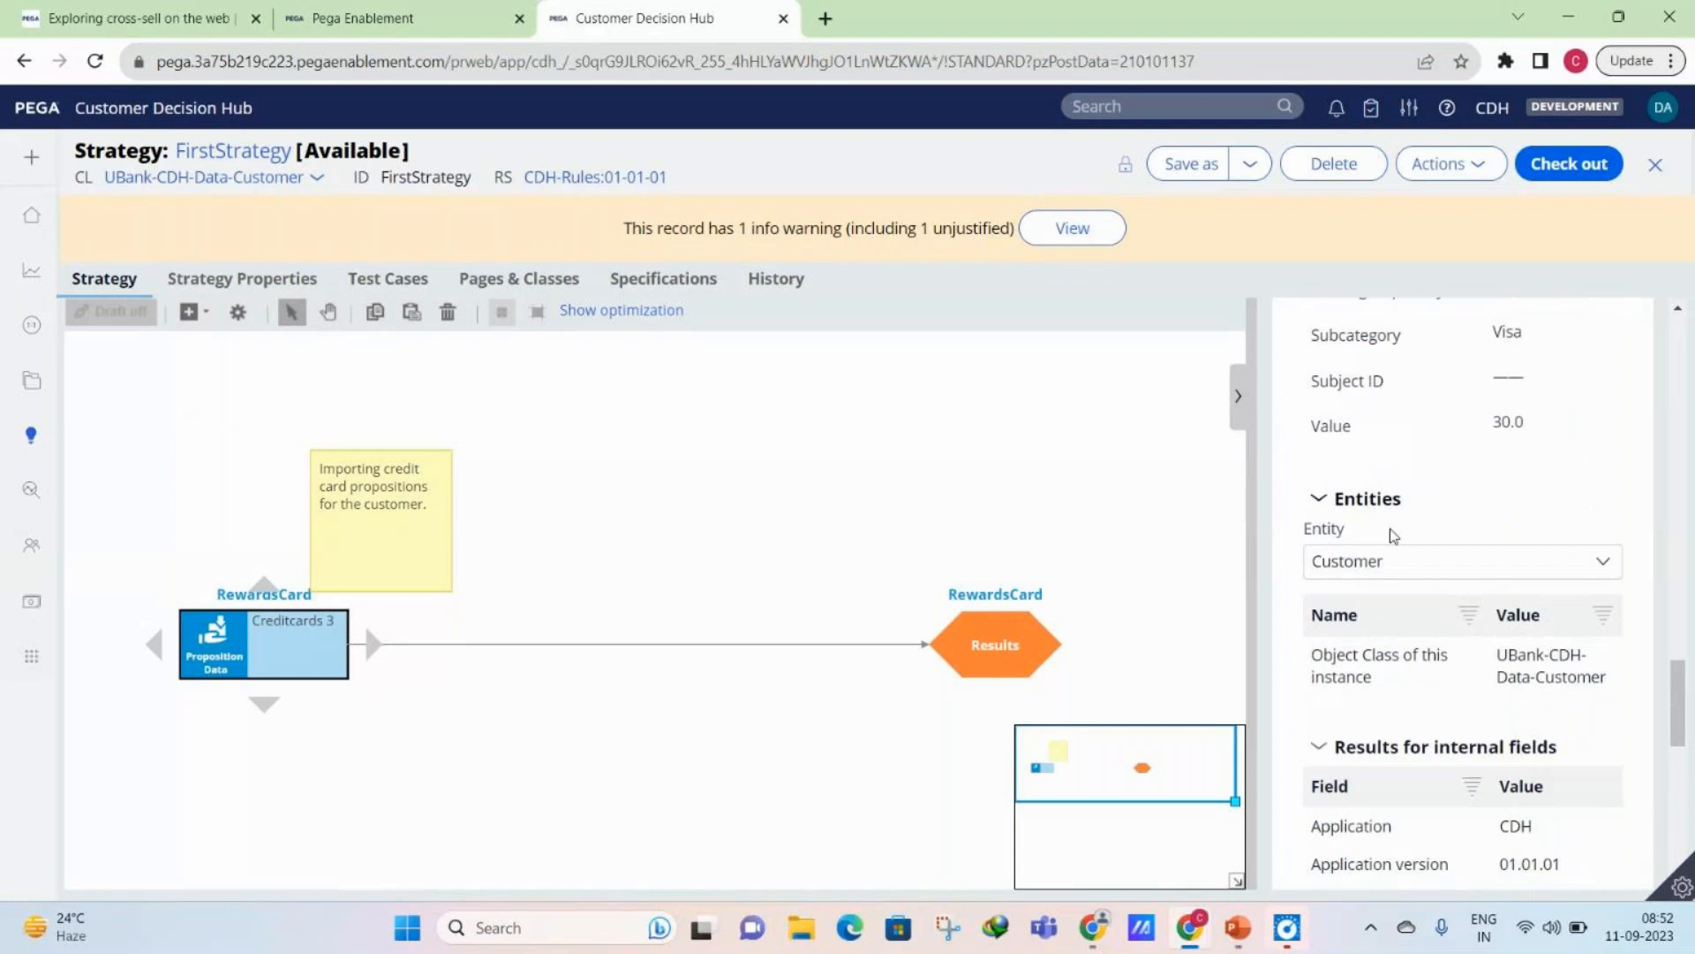
scroll(1476, 686, down, 4)
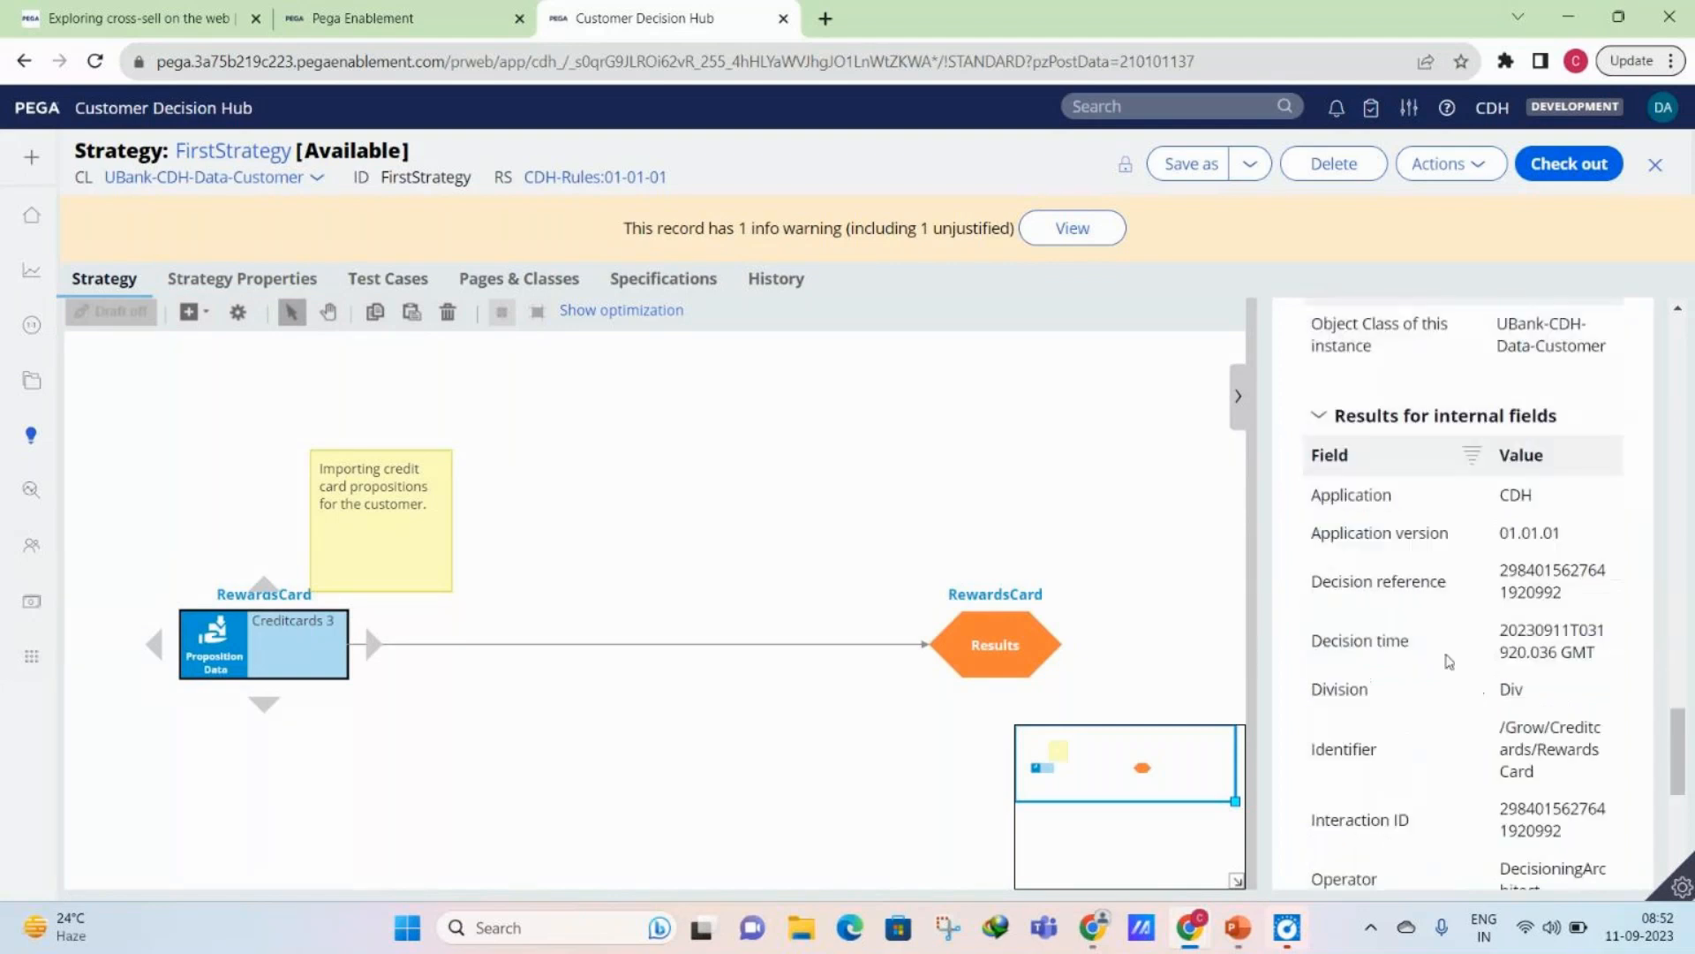
scroll(1402, 448, up, 3)
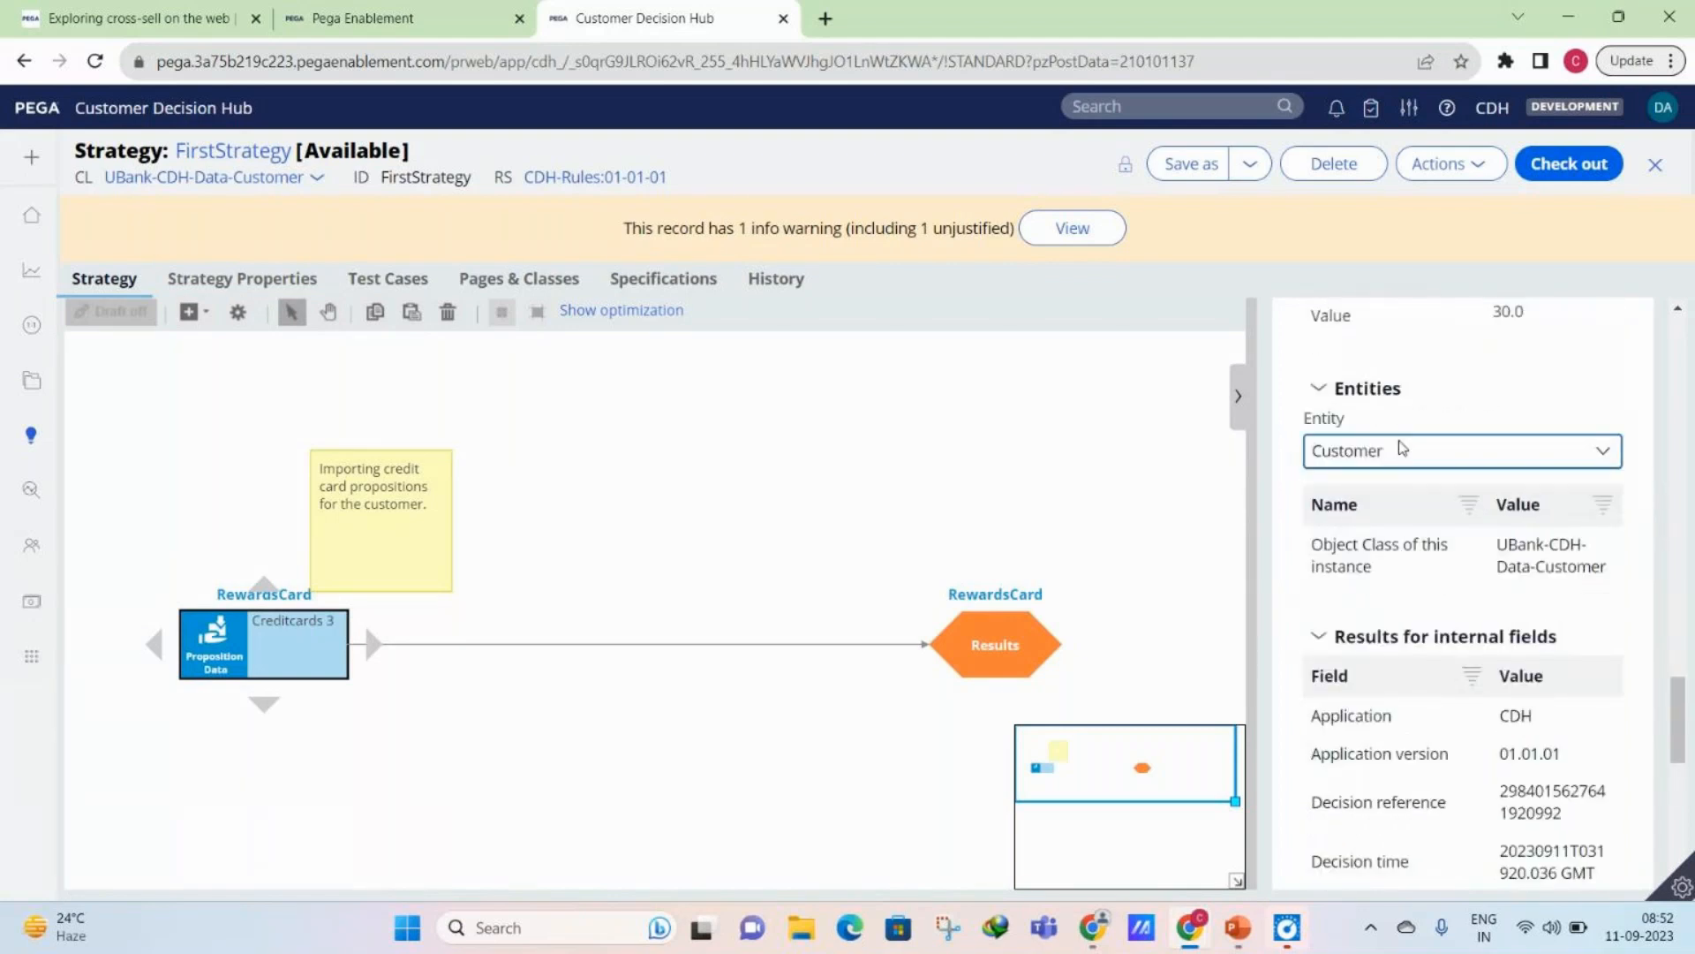
scroll(1408, 702, down, 3)
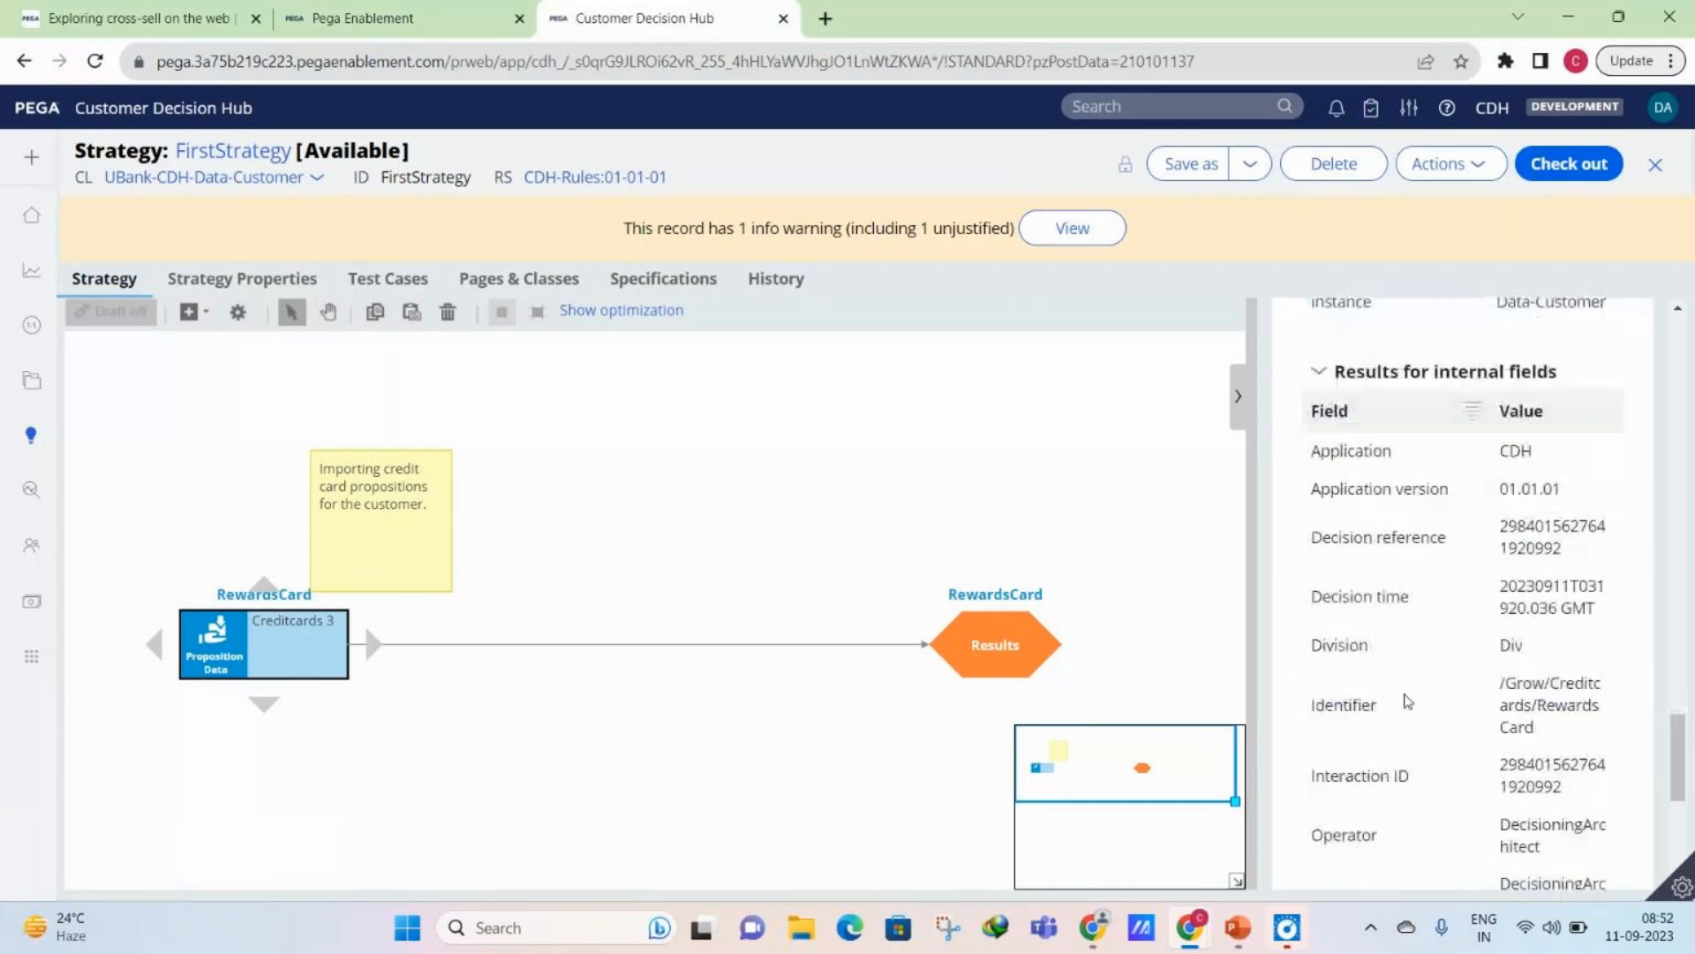
scroll(1407, 701, down, 5)
scroll(1407, 701, up, 5)
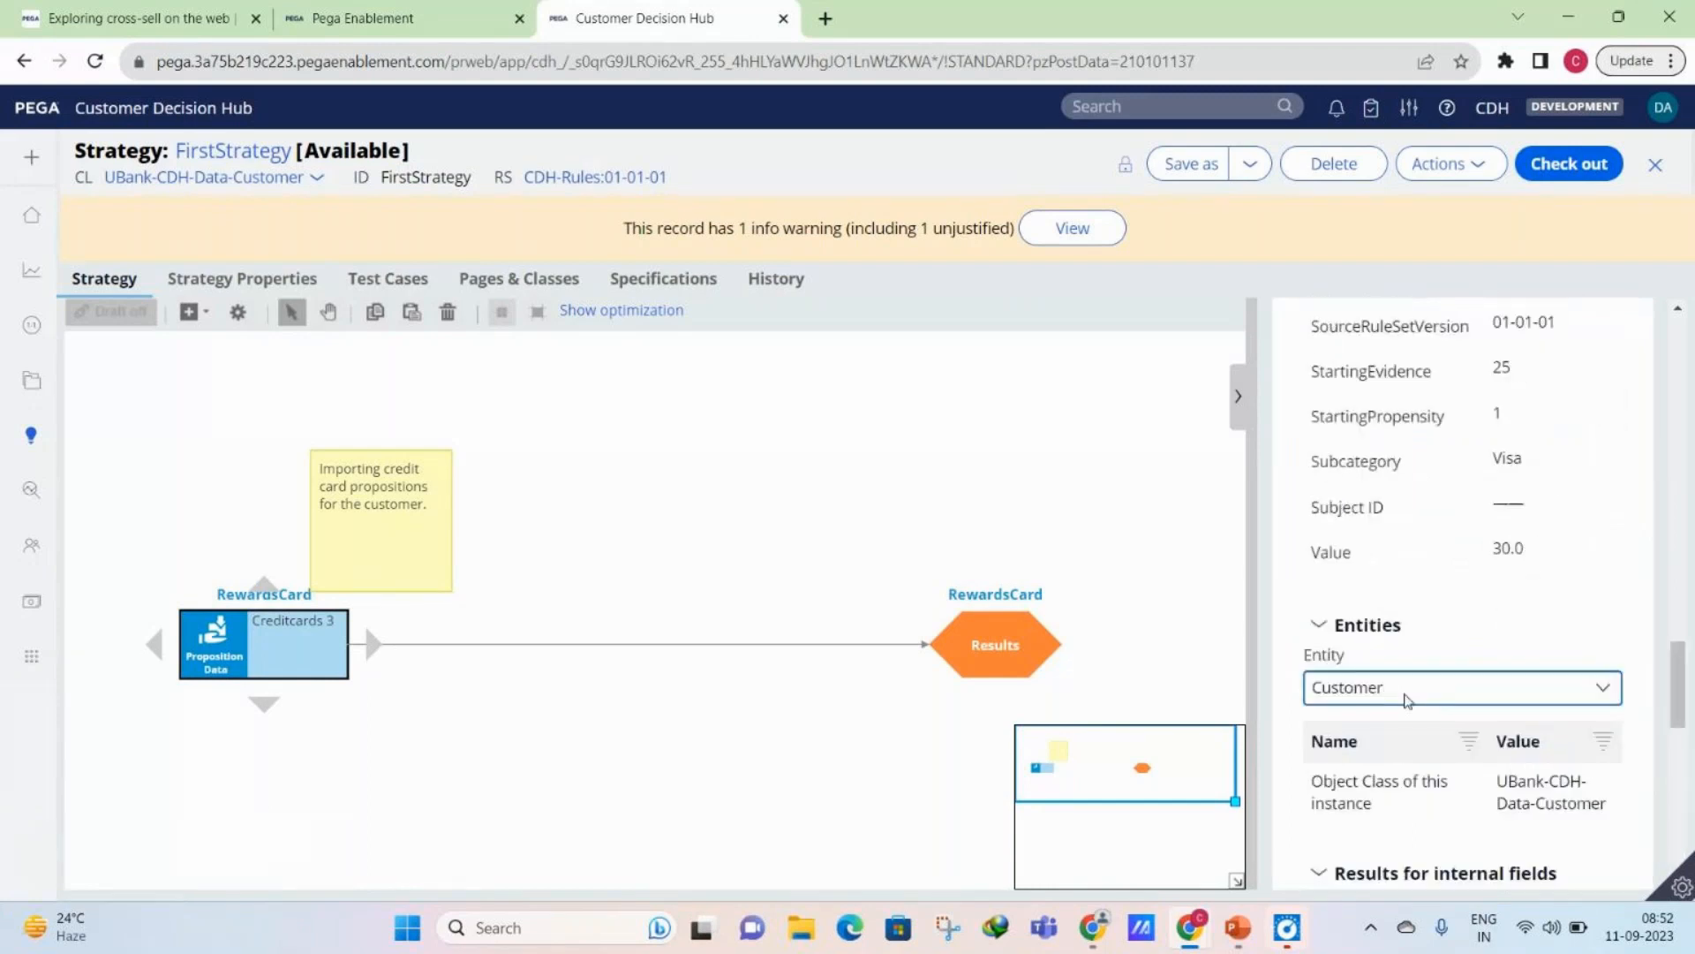
- Review the RewardsCard result once more, from its business issue, group and name through to the internal fields
scroll(1407, 700, up, 4)
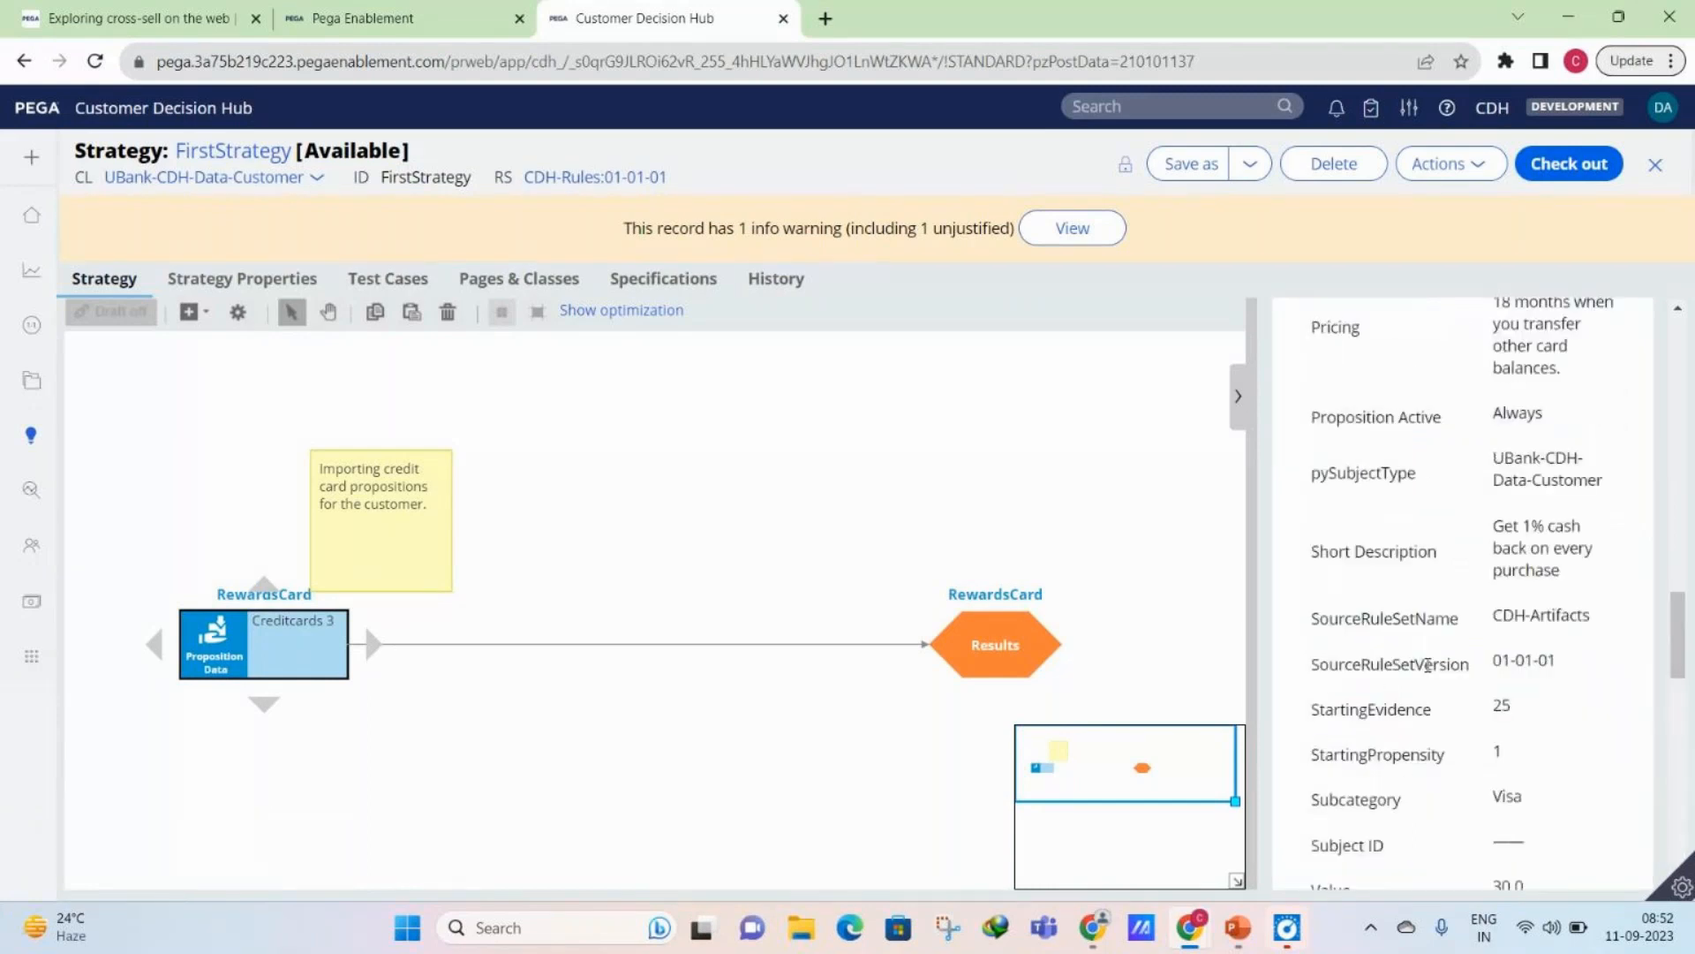
scroll(1428, 664, up, 5)
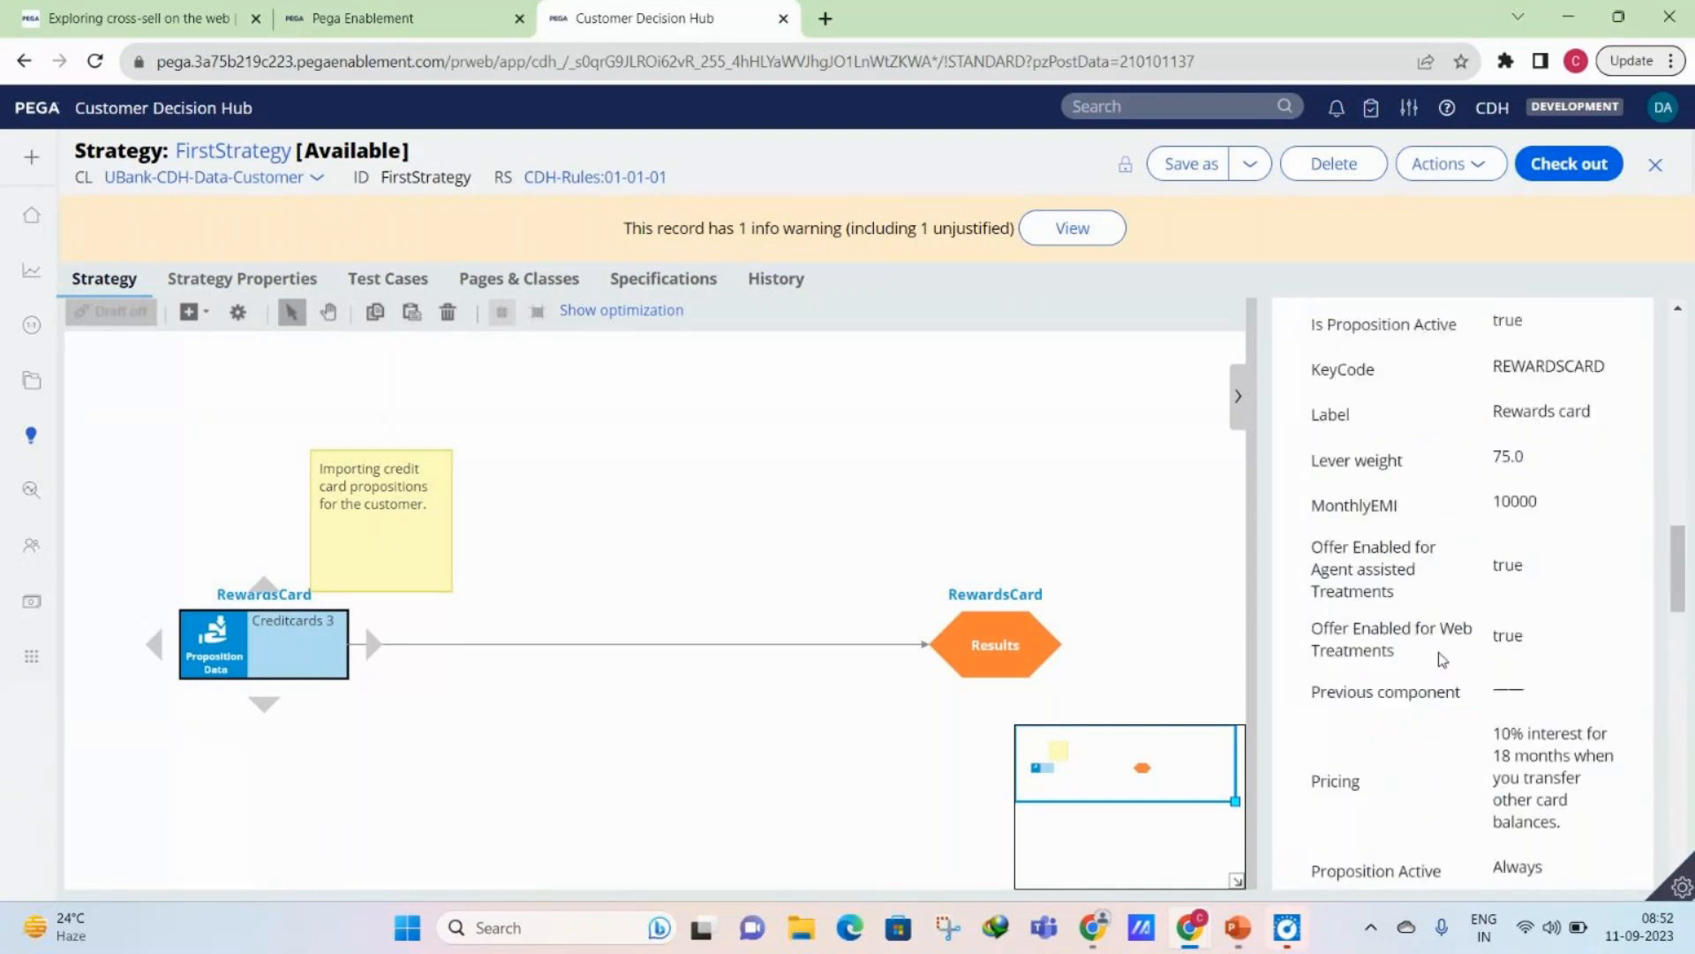
scroll(1441, 659, up, 4)
scroll(1442, 659, up, 4)
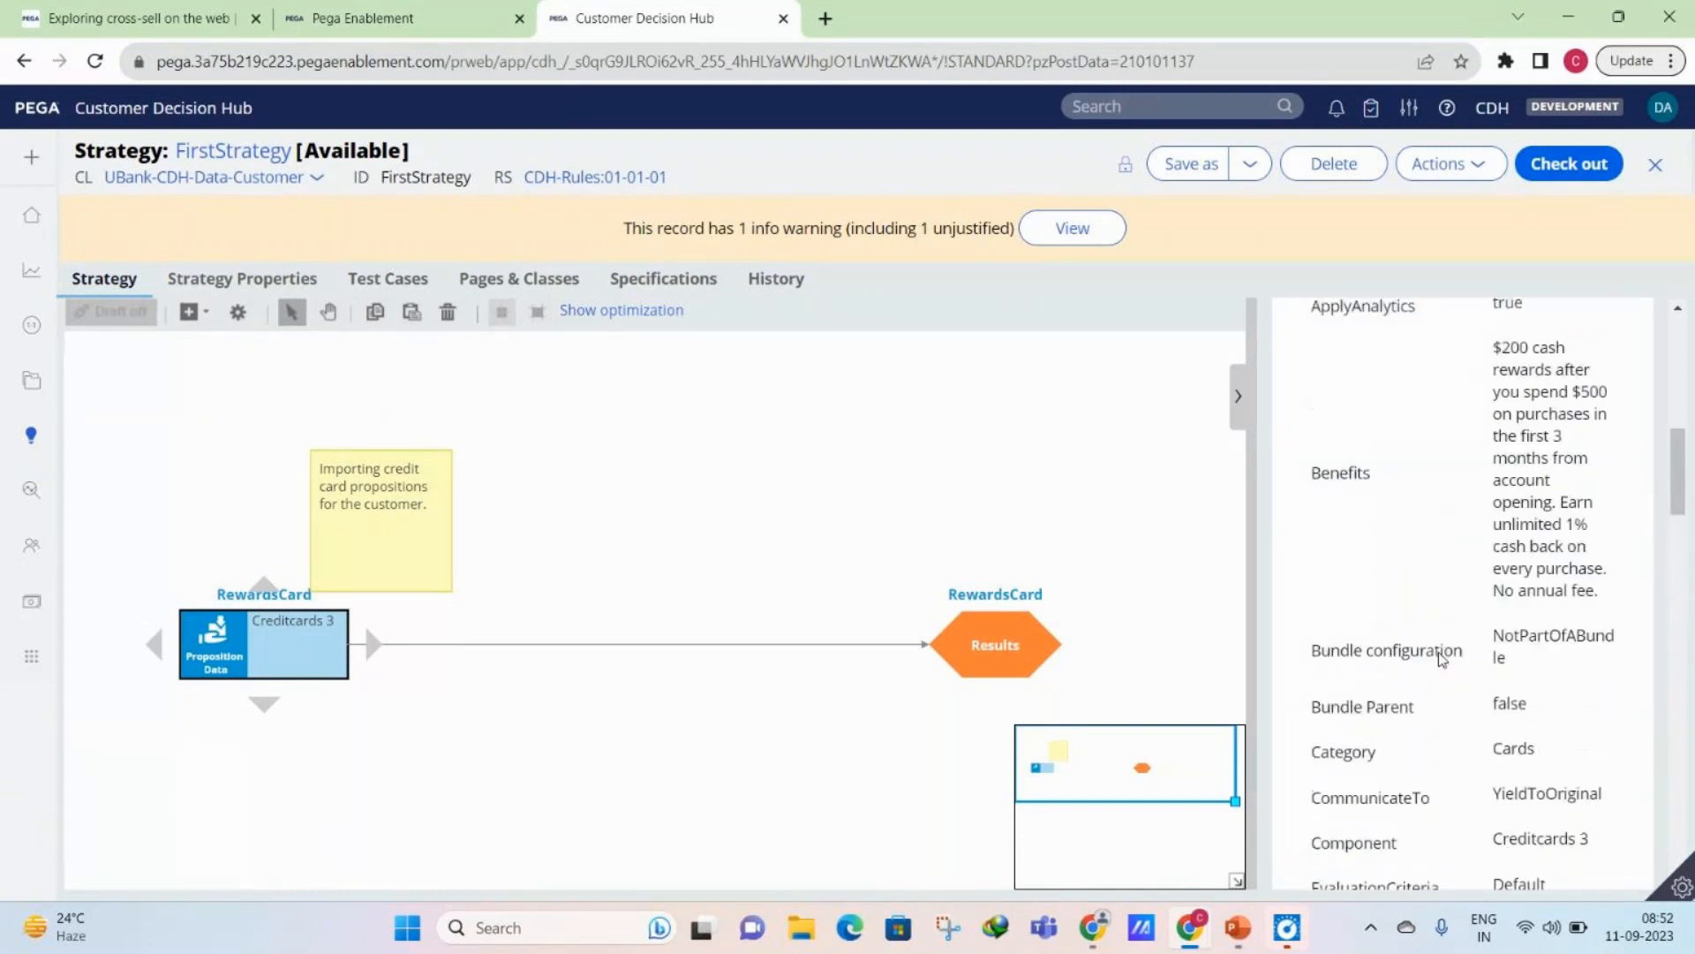
scroll(1457, 647, up, 4)
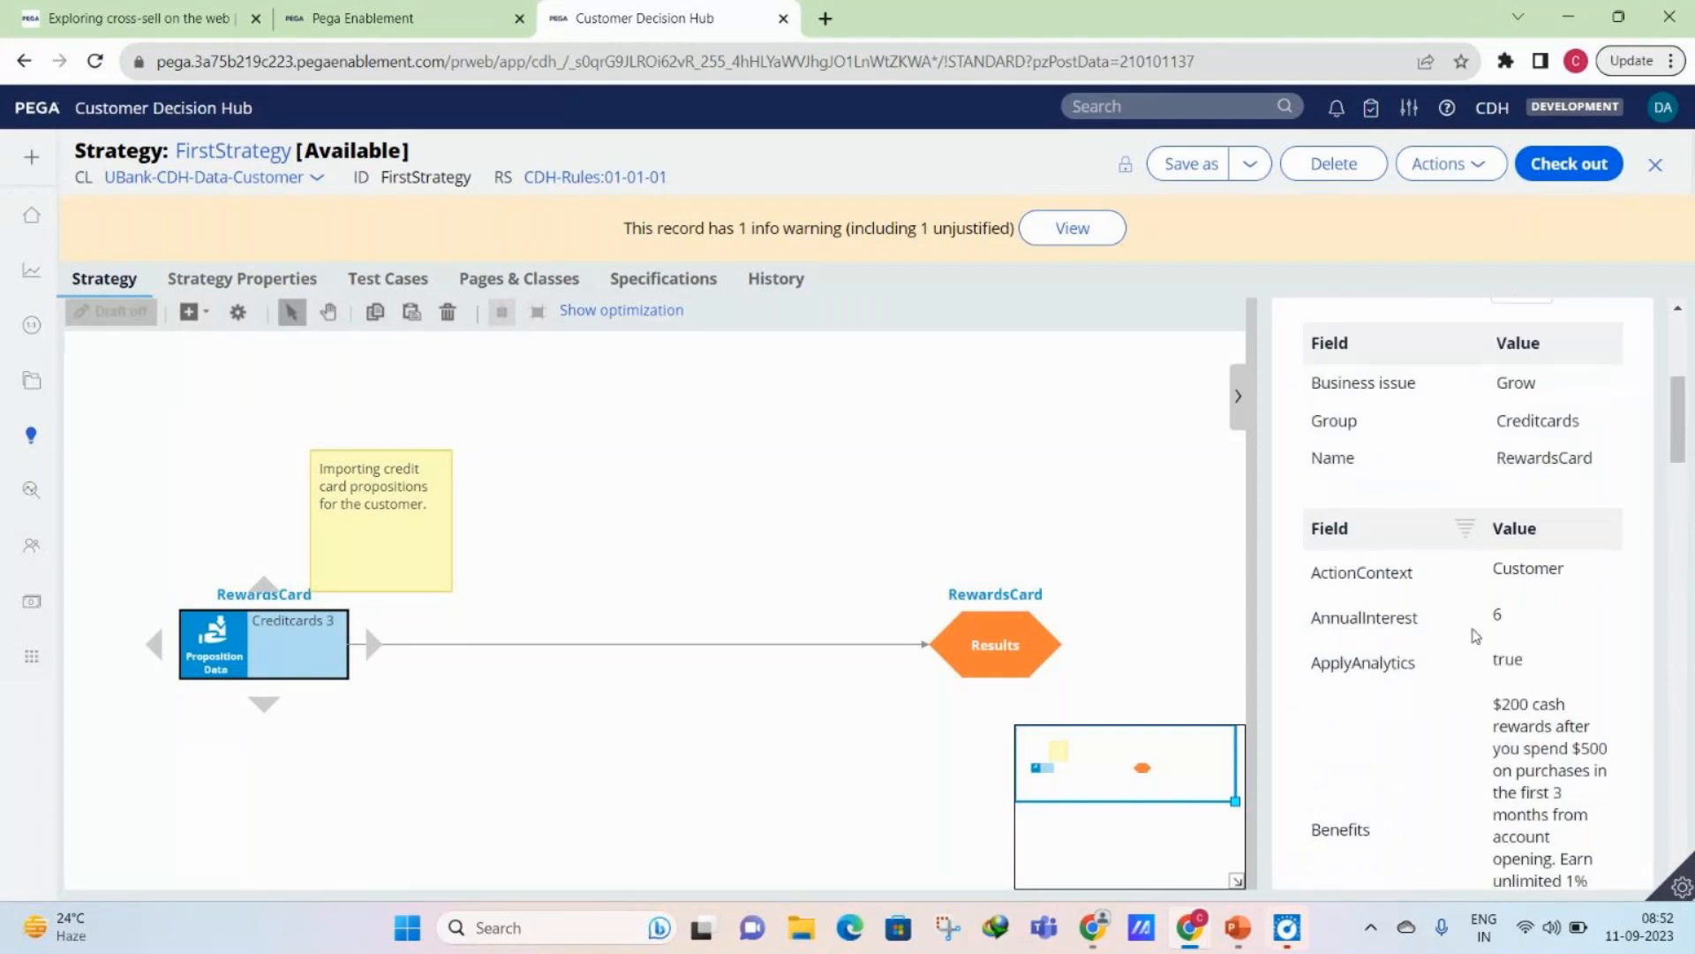
scroll(1479, 631, down, 15)
scroll(1484, 626, down, 3)
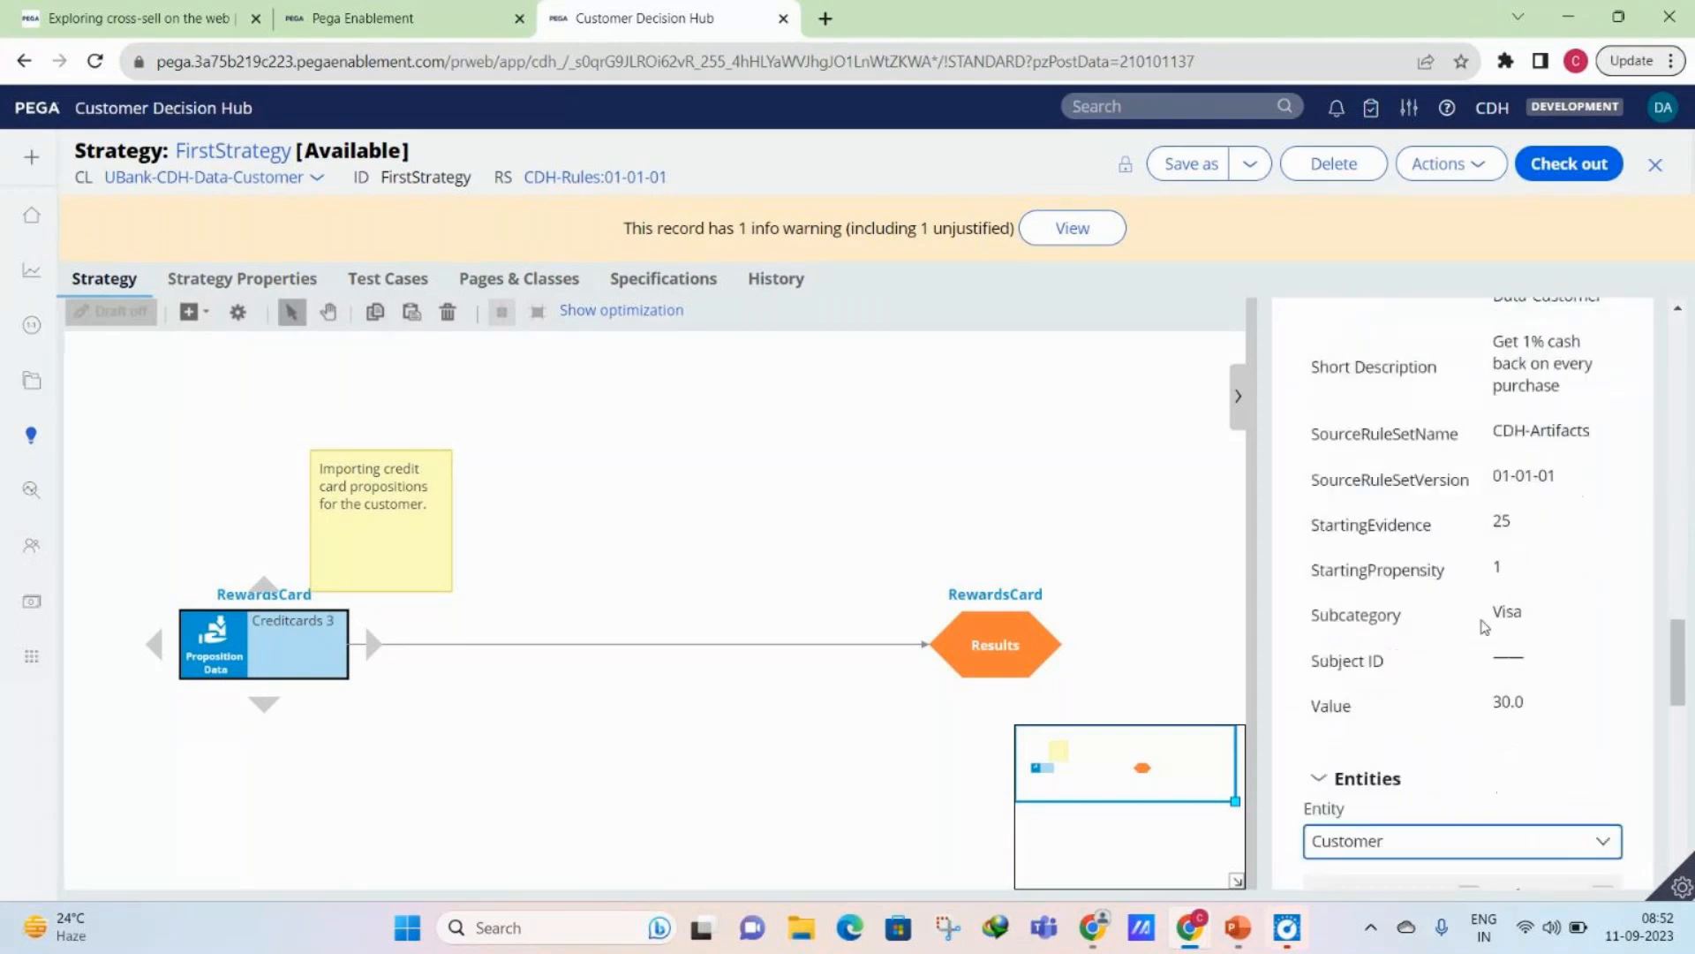
scroll(1484, 626, down, 1)
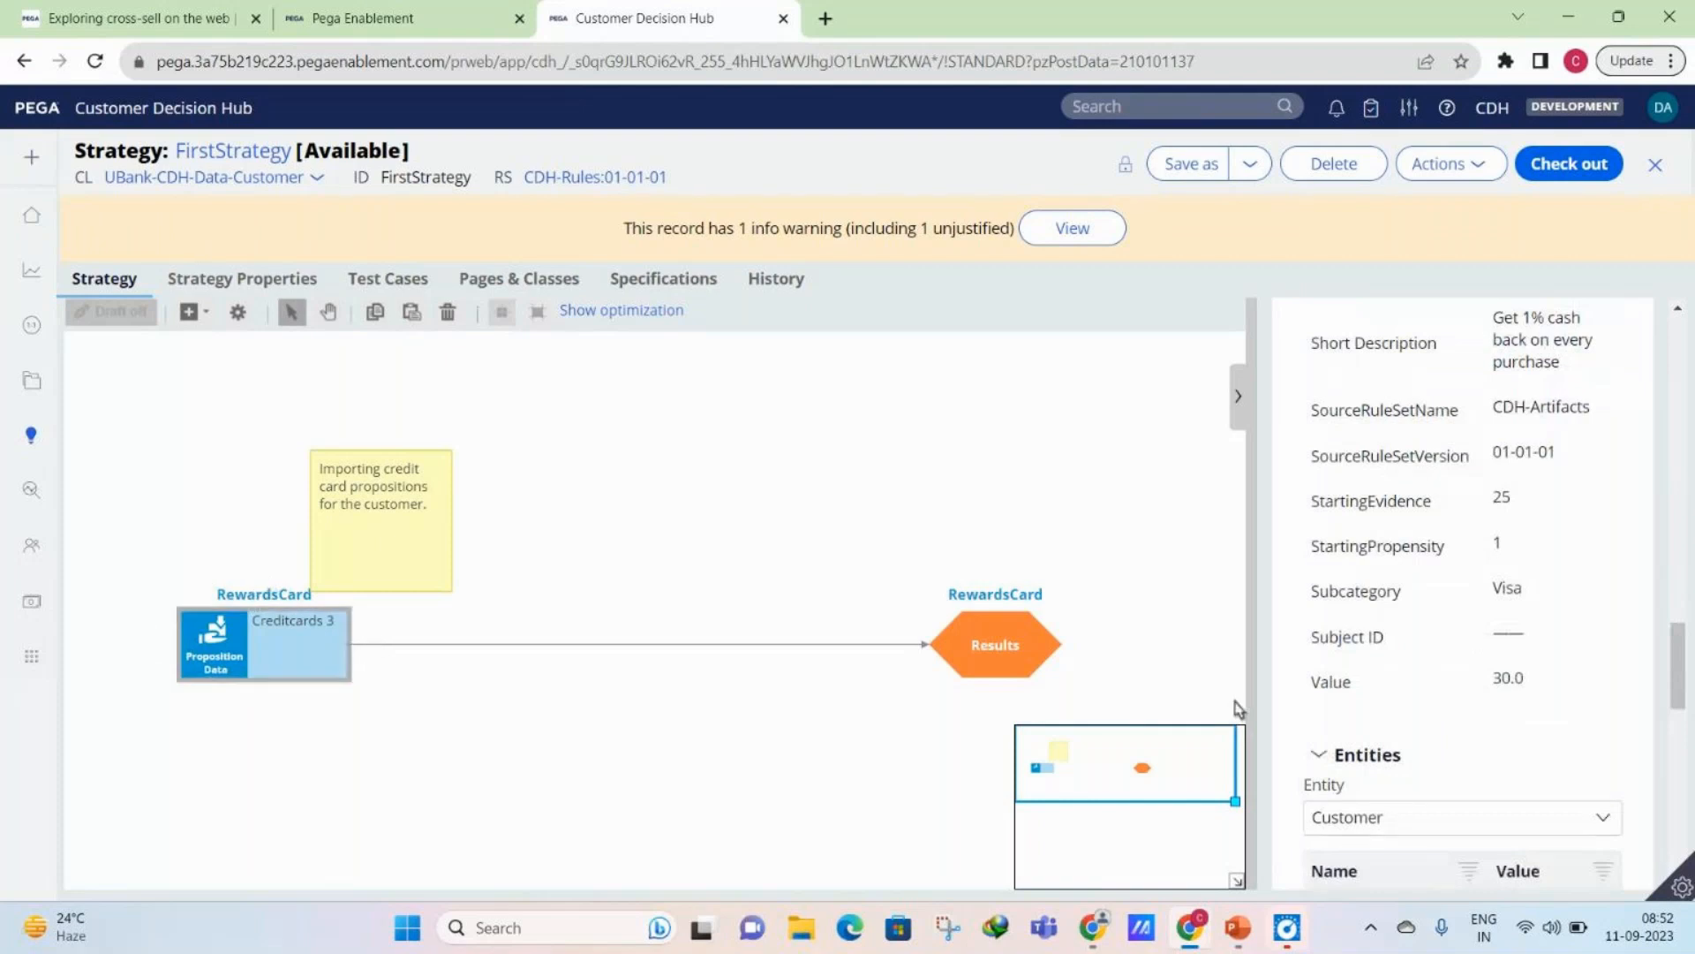
scroll(1169, 578, down, 4)
scroll(1455, 686, down, 1)
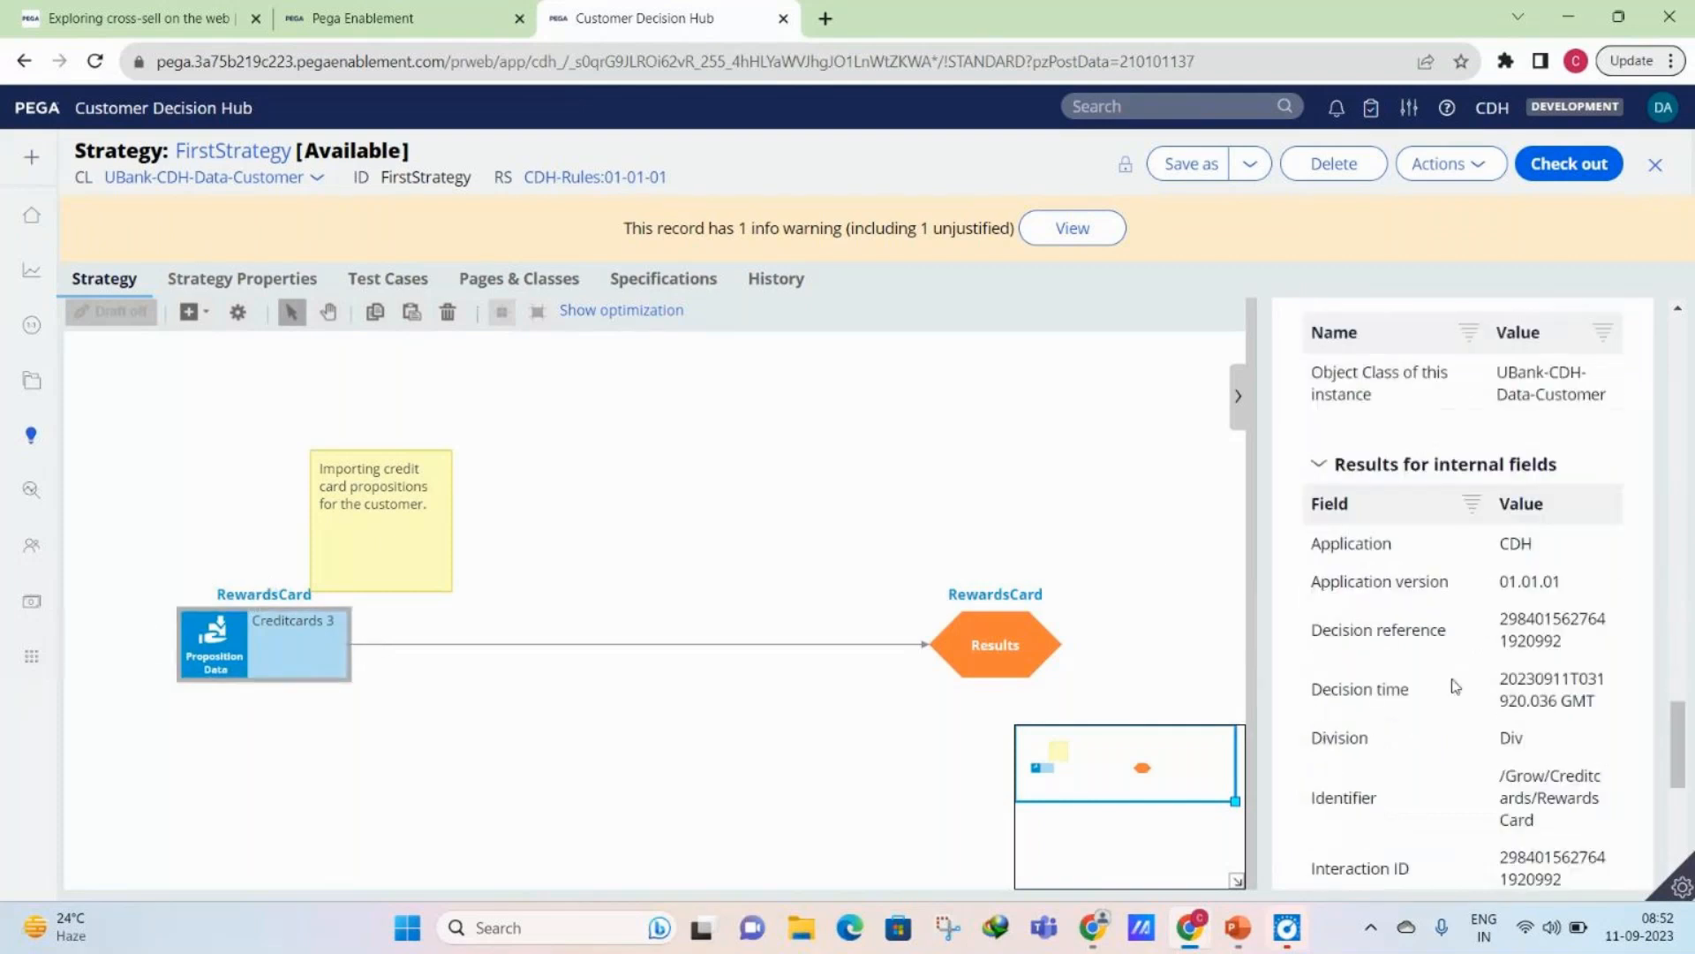
- Examine the remaining internal fields of the RewardsCard result and the Creditcards 3 proposition import settings, closing the settings without changes
scroll(1455, 686, down, 4)
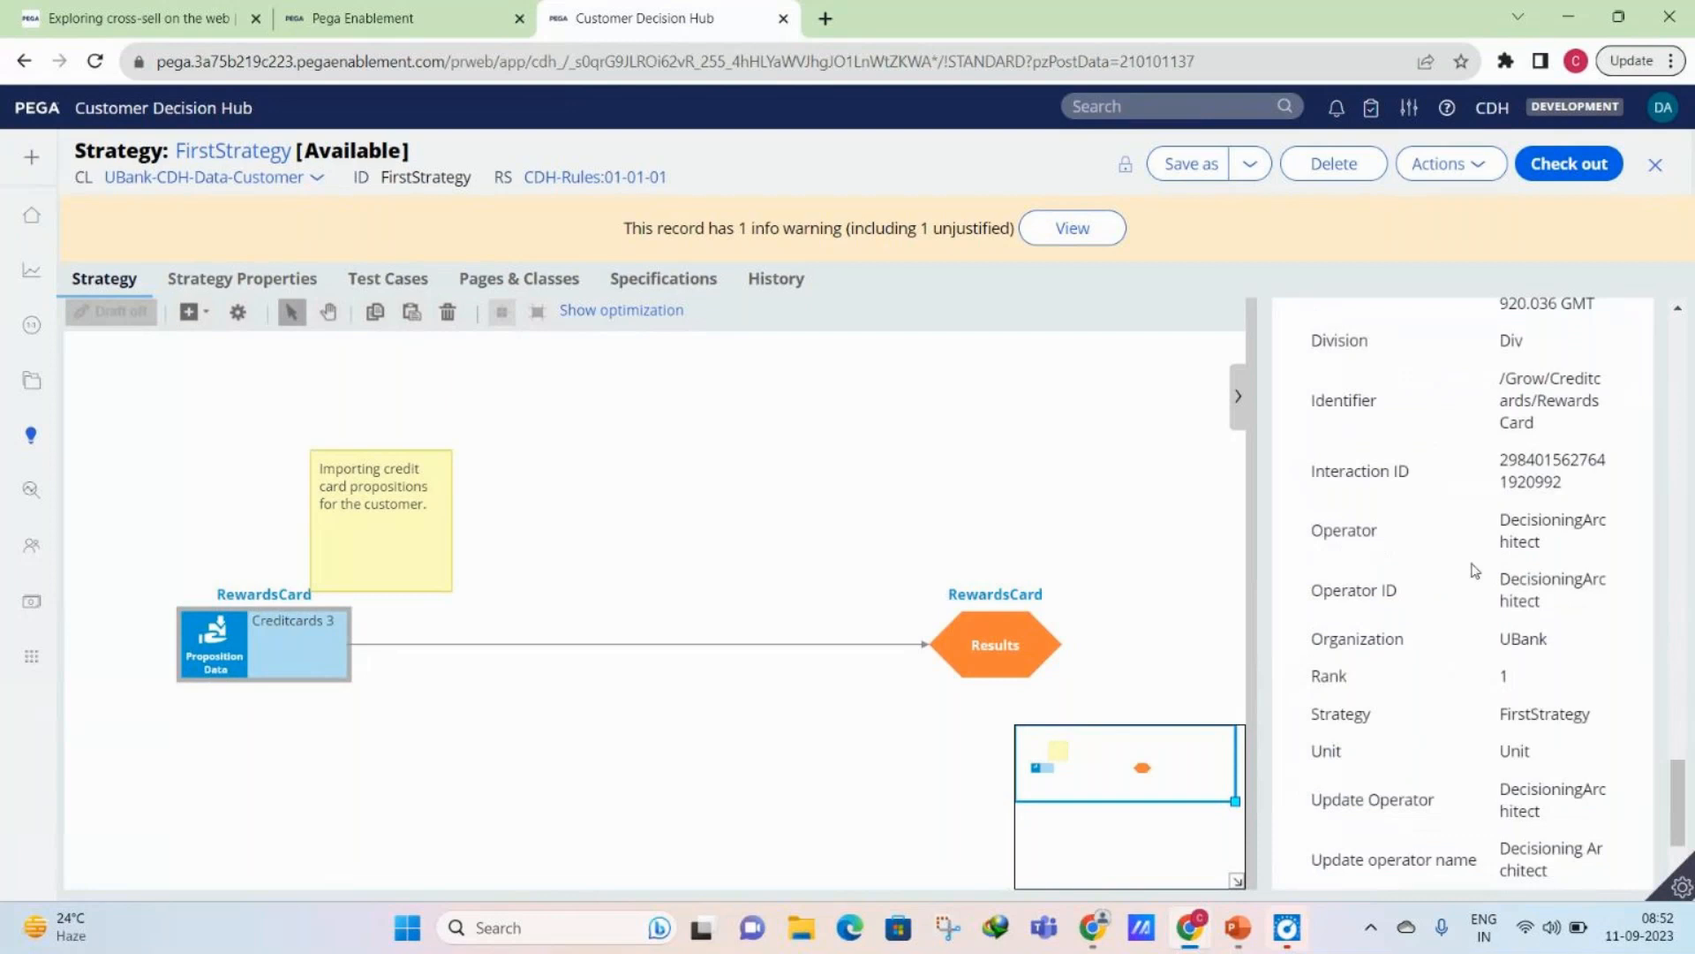
scroll(1465, 583, down, 2)
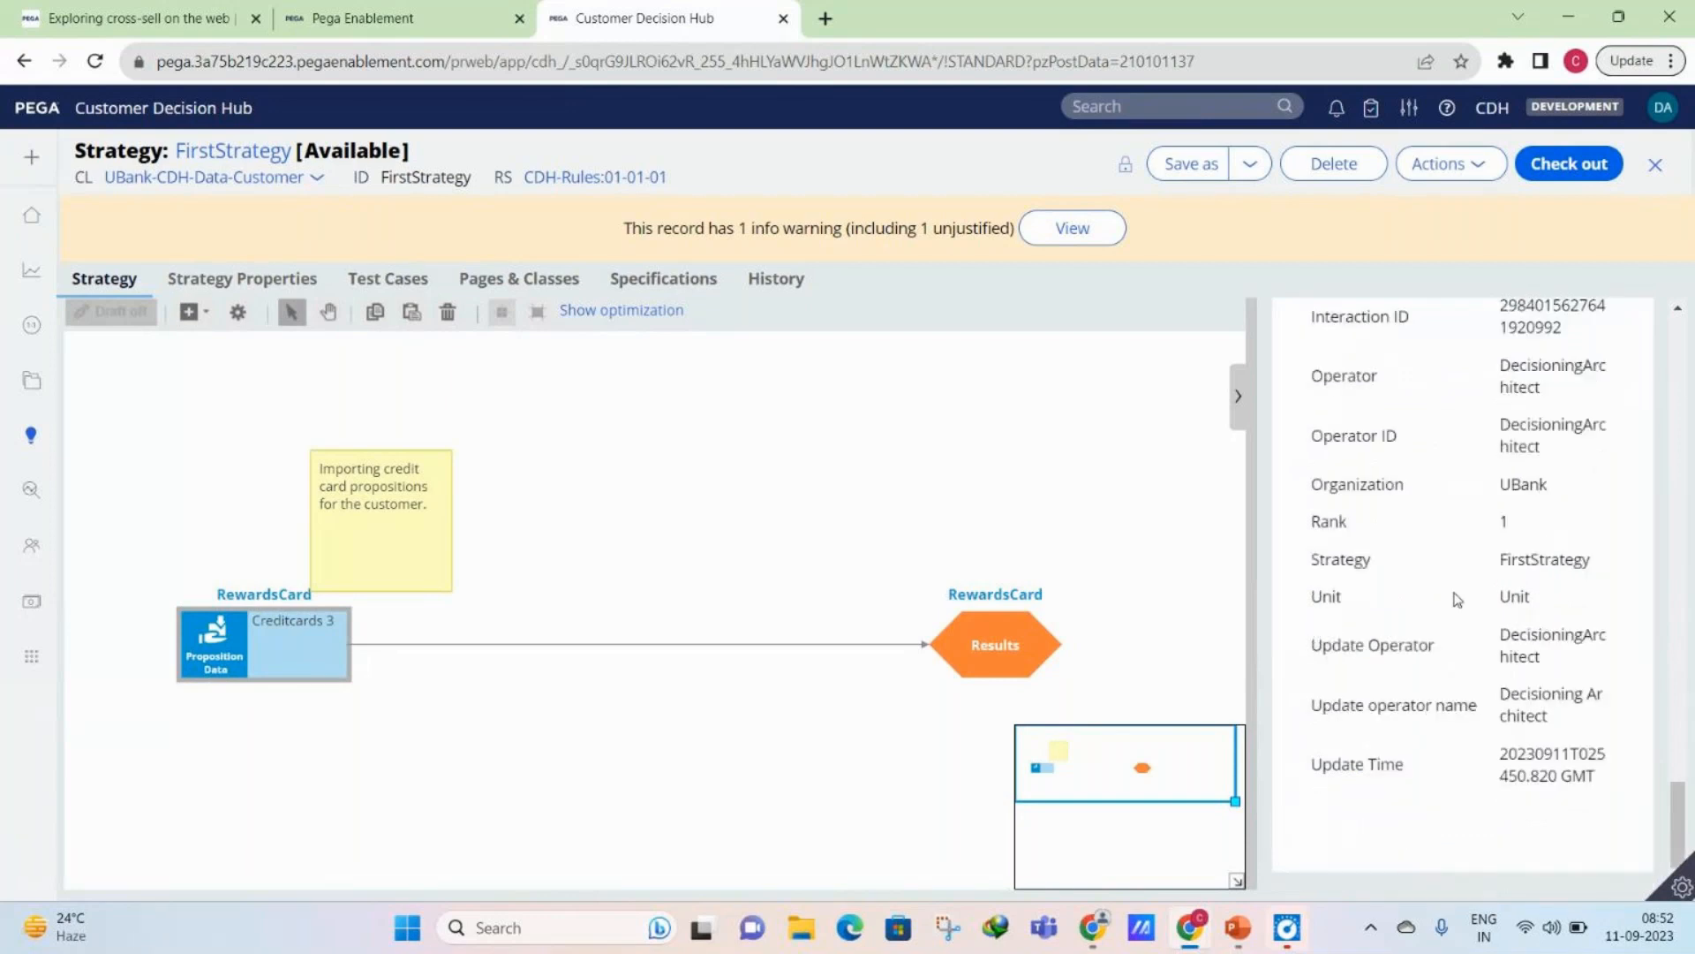
click(268, 636)
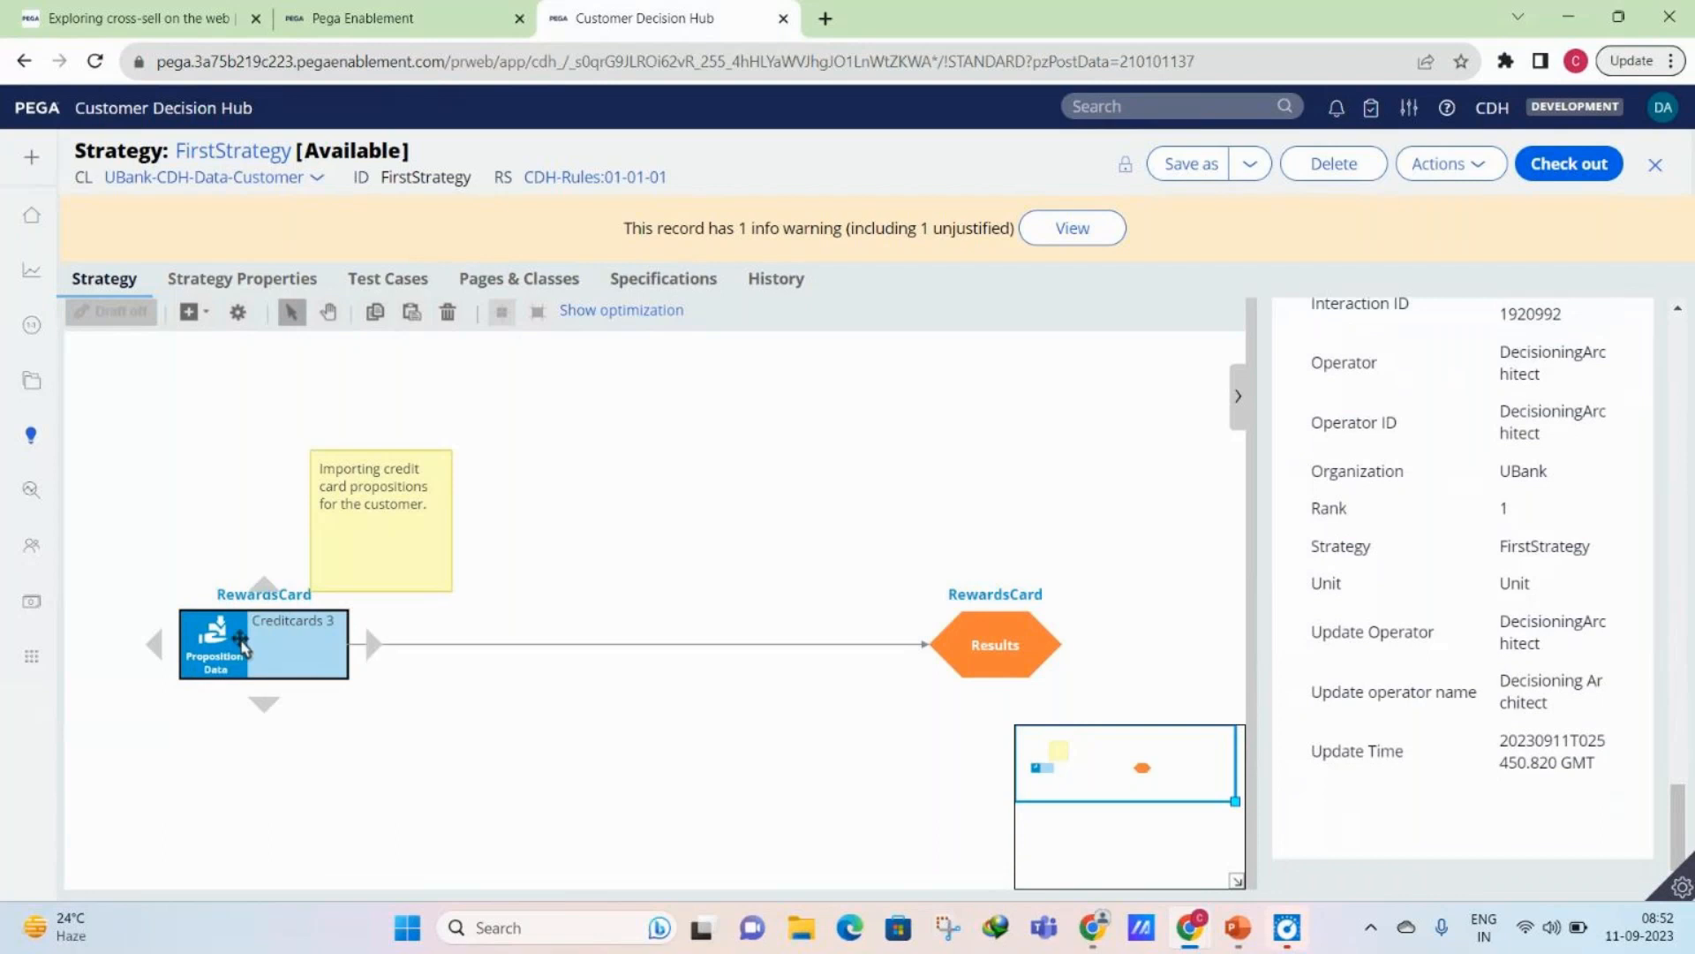
double_click(242, 647)
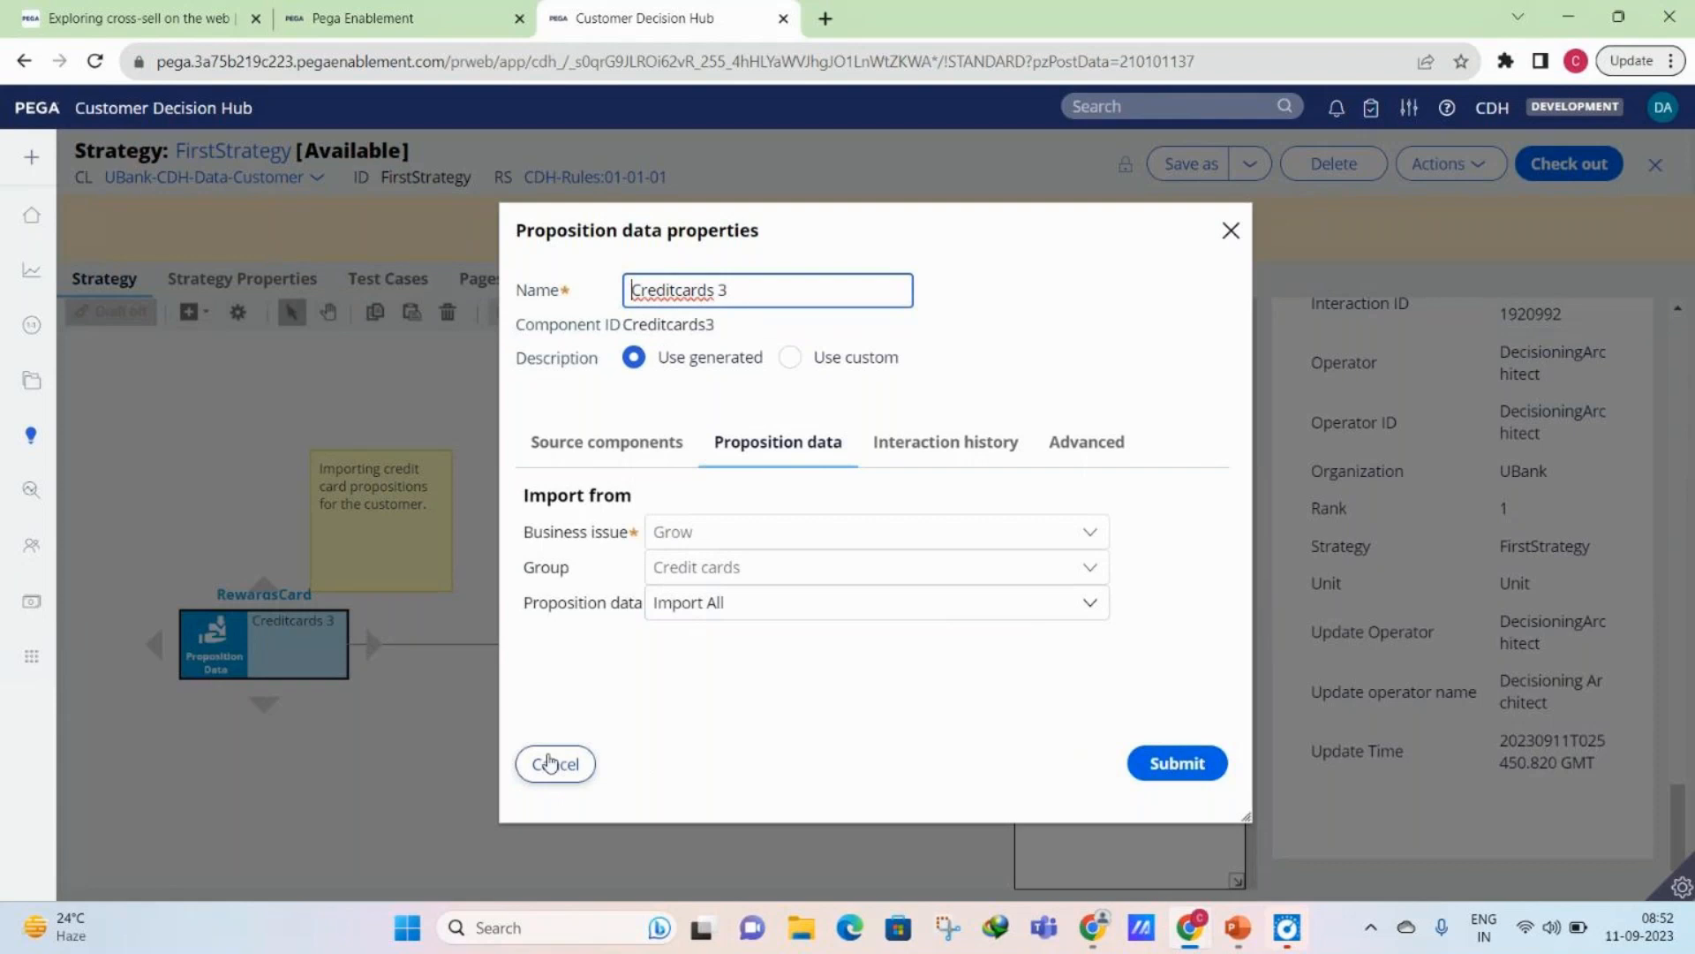
click(549, 761)
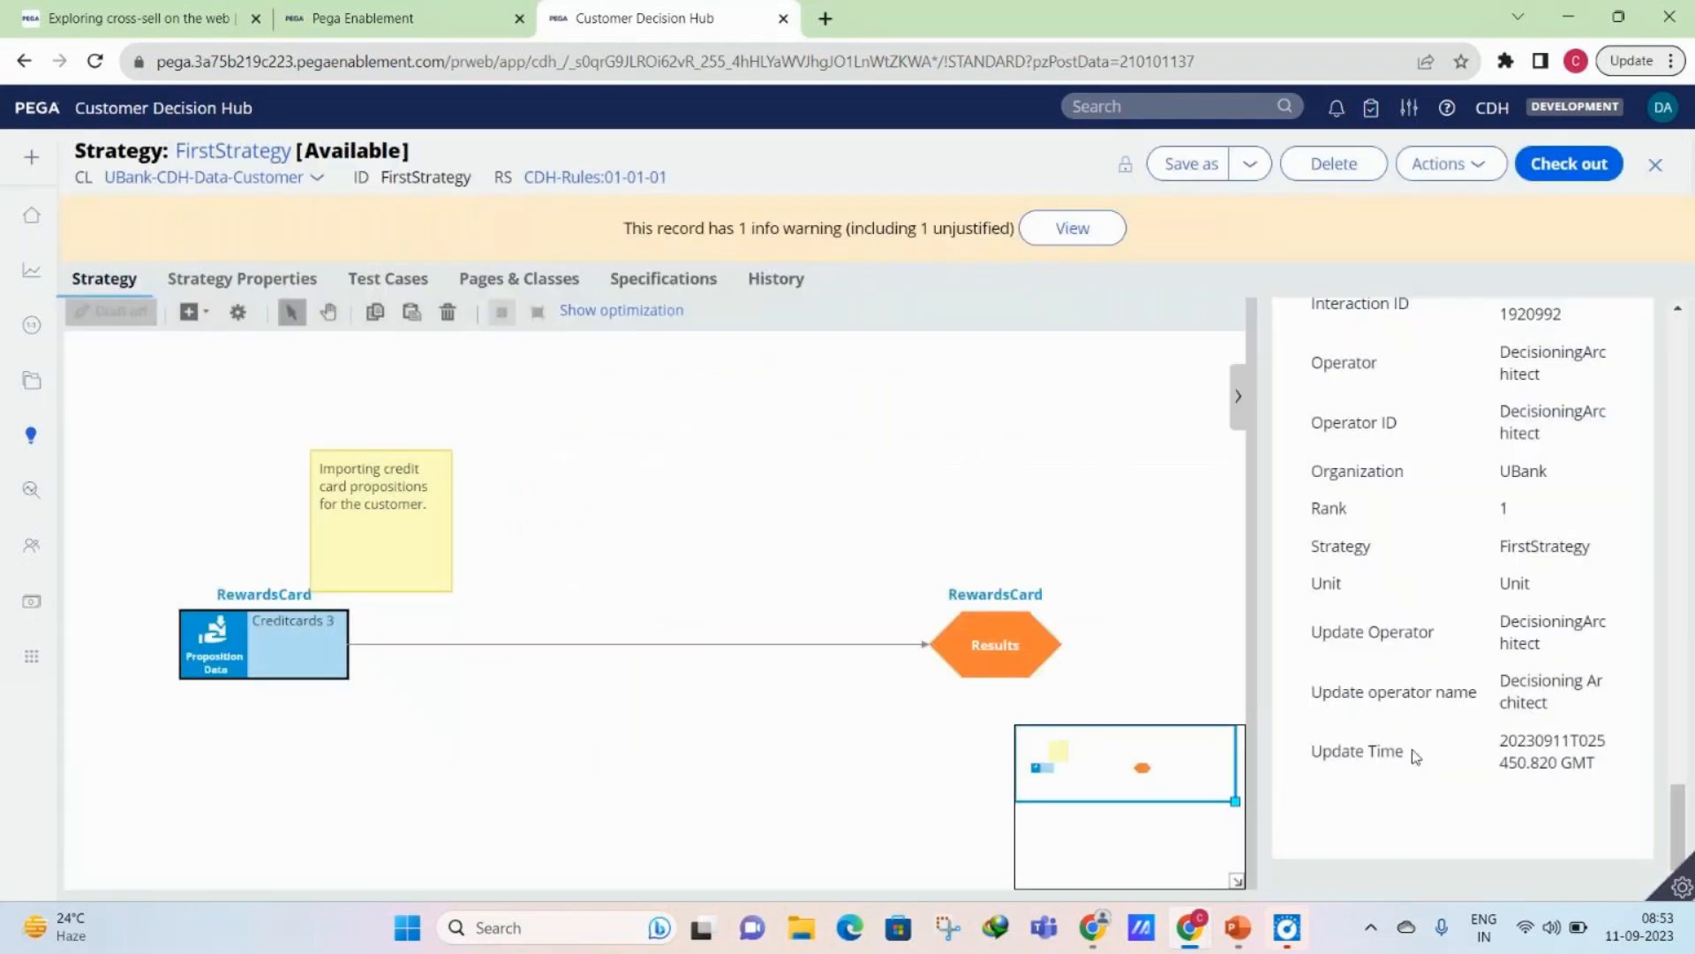
scroll(1415, 755, up, 2)
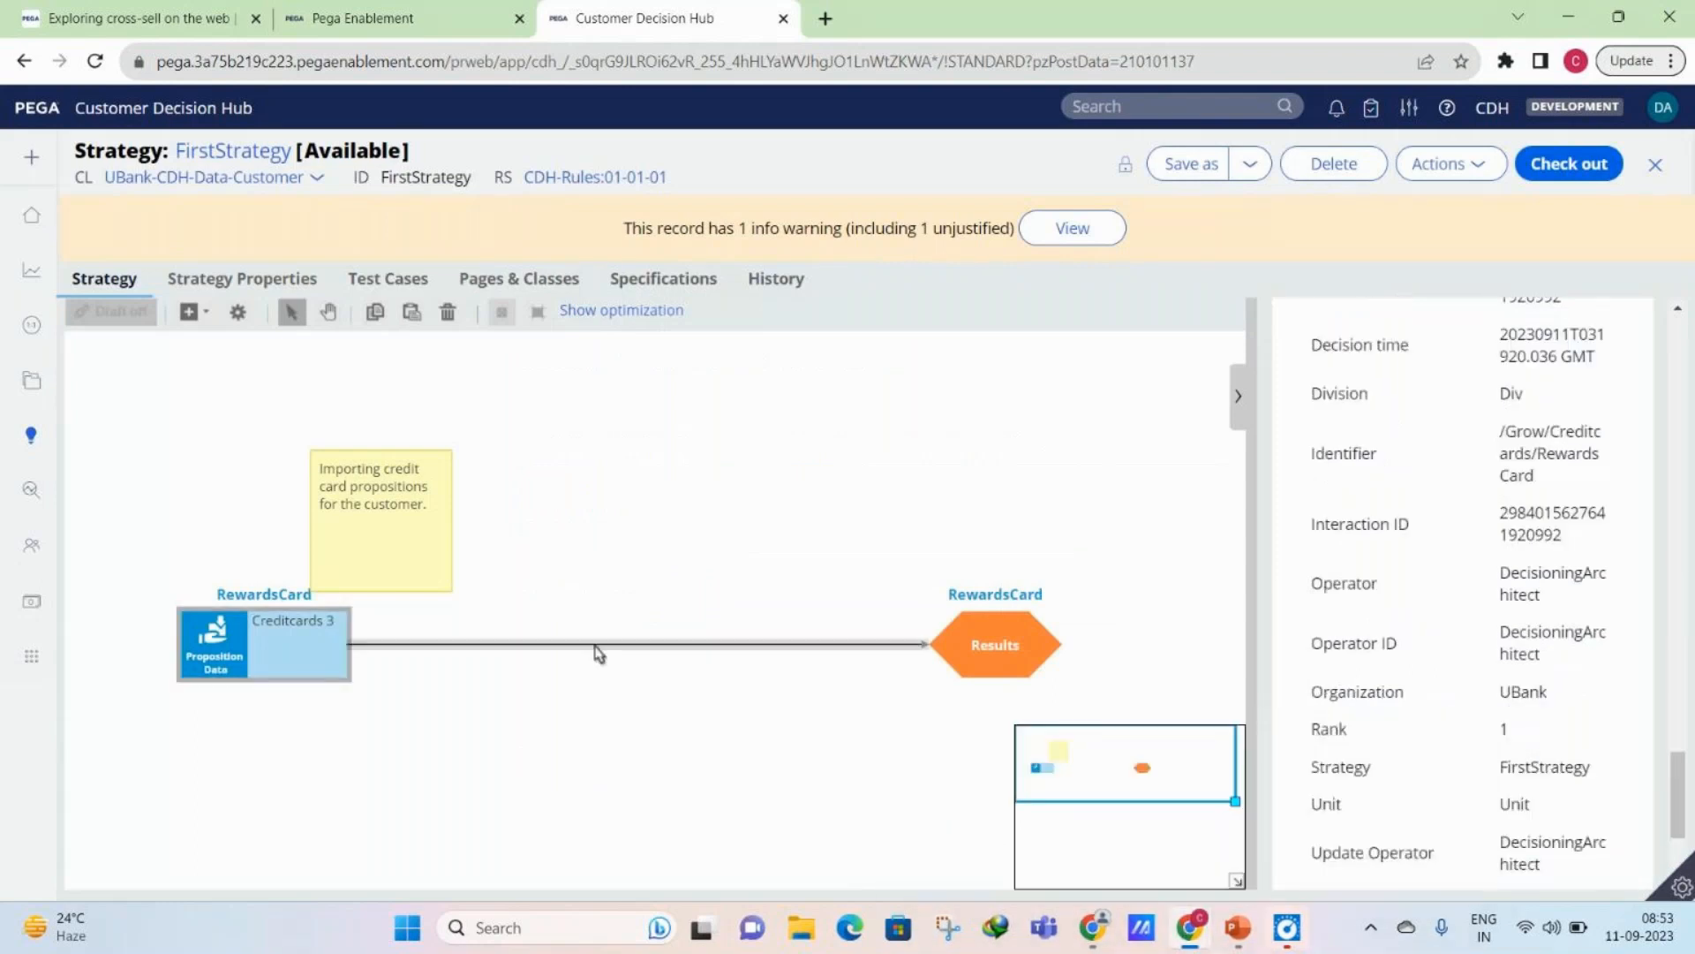
- Switch to the GoTo meeting window and toggle the microphone off and on twice, leaving it turned on
click(1175, 938)
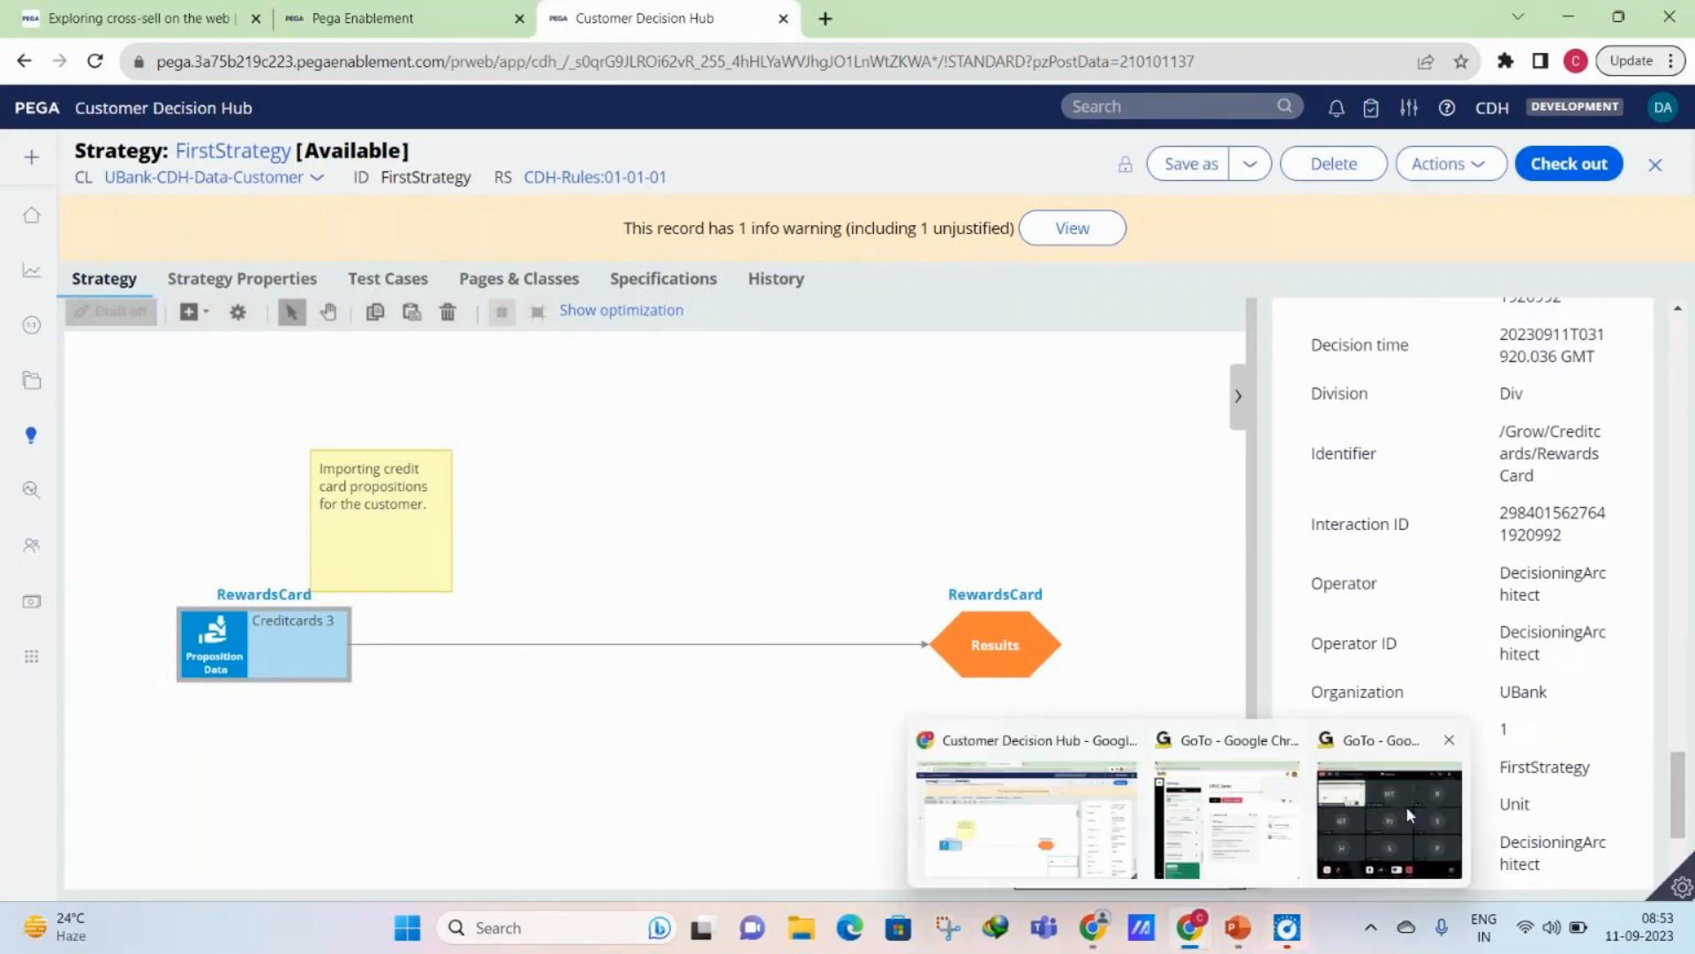
click(1405, 805)
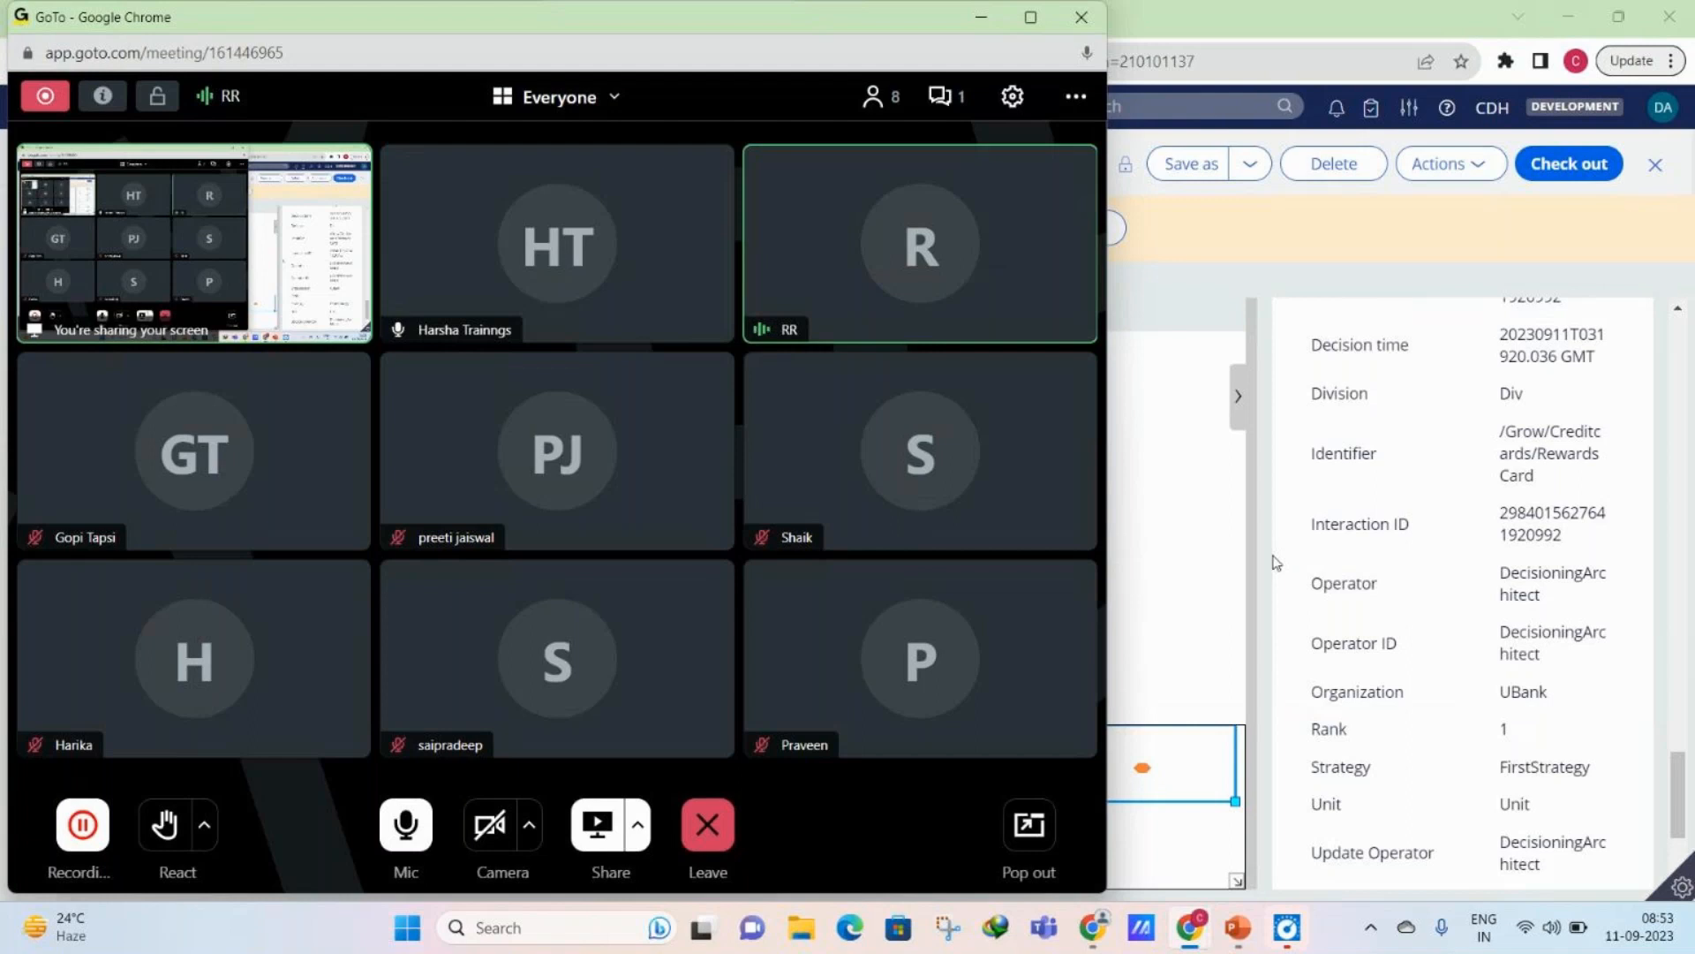
click(393, 827)
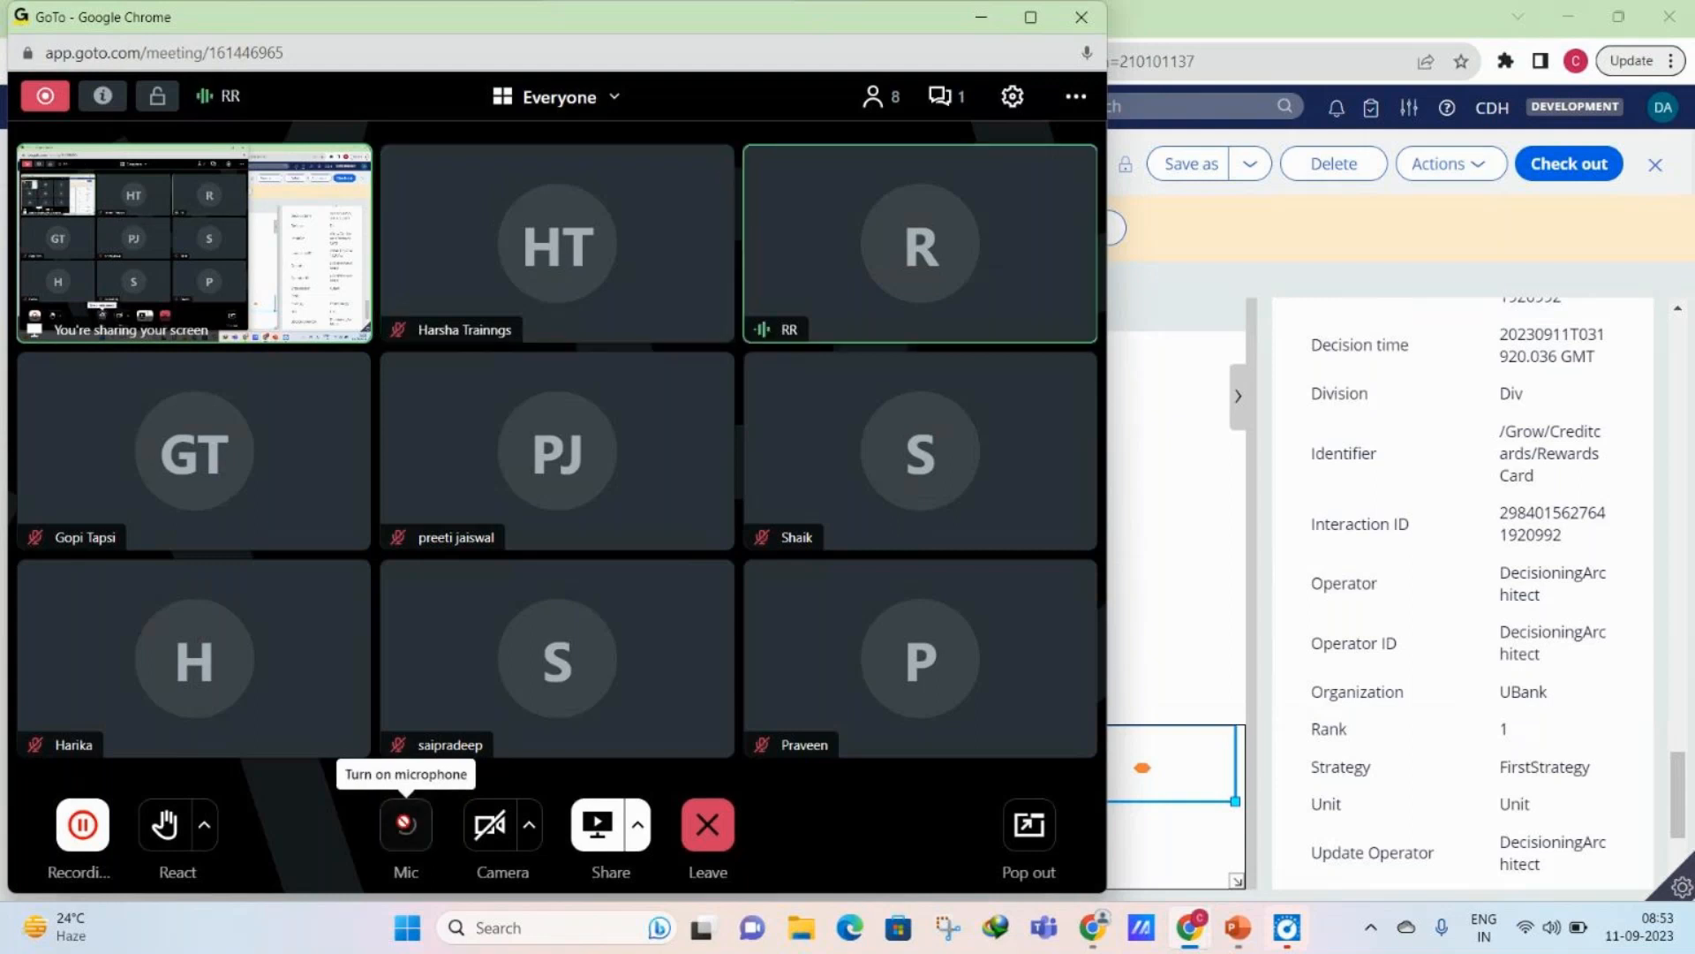
click(405, 824)
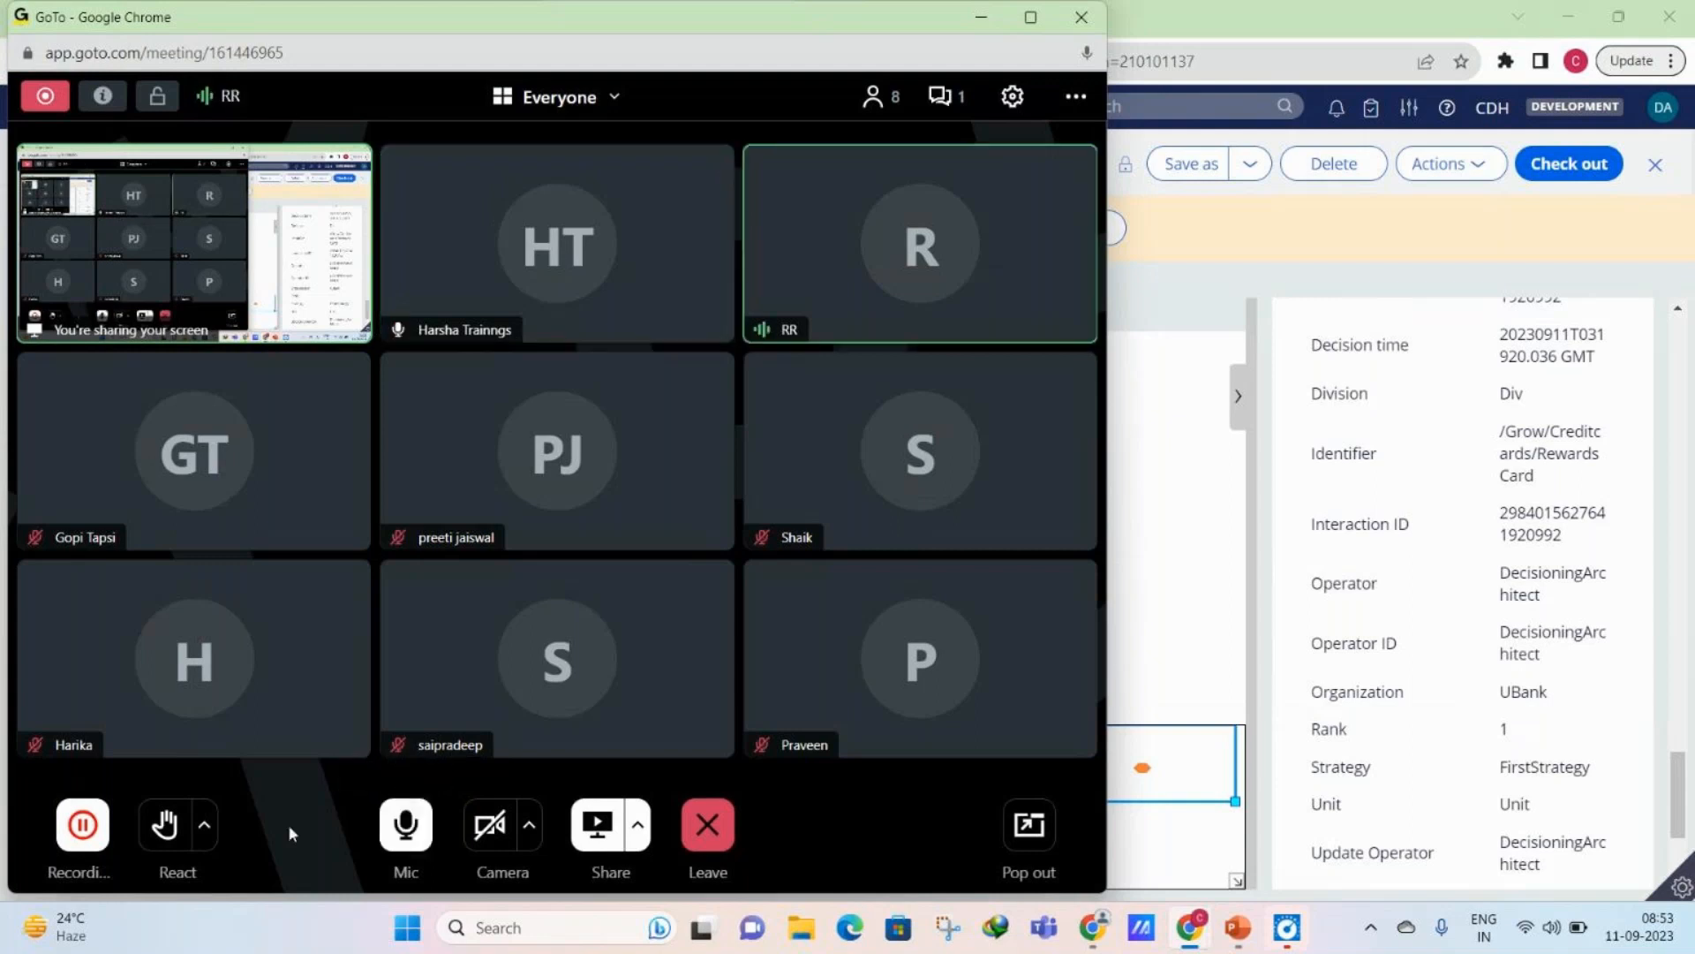
click(398, 836)
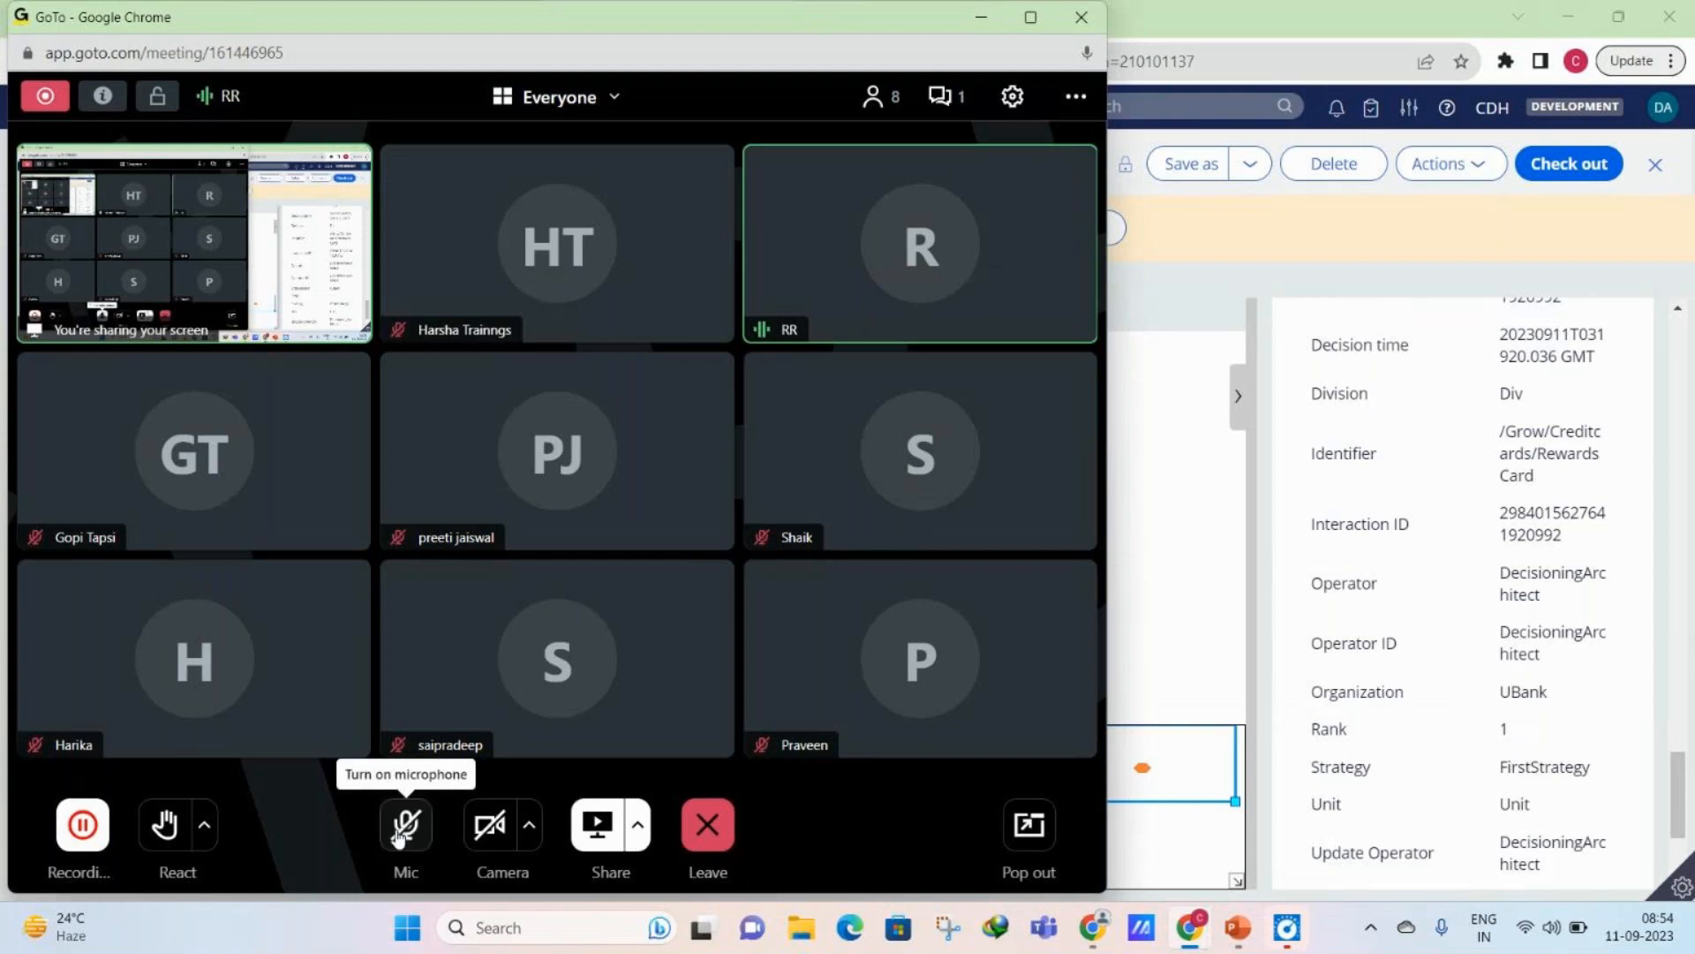
click(398, 836)
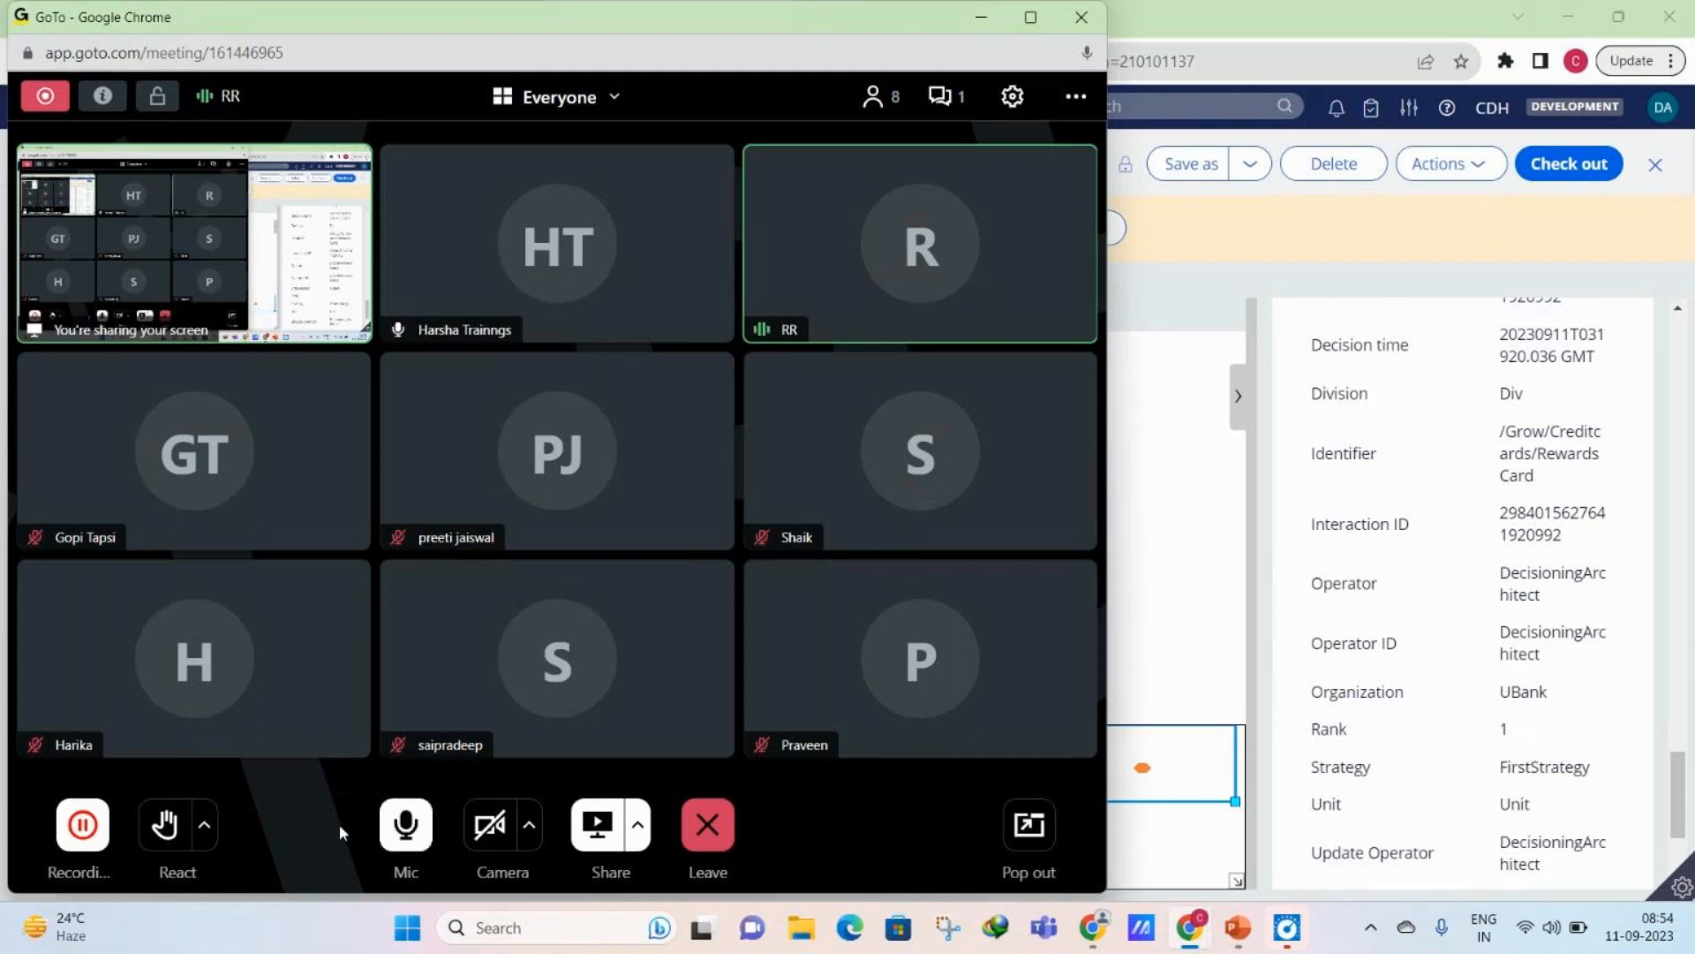